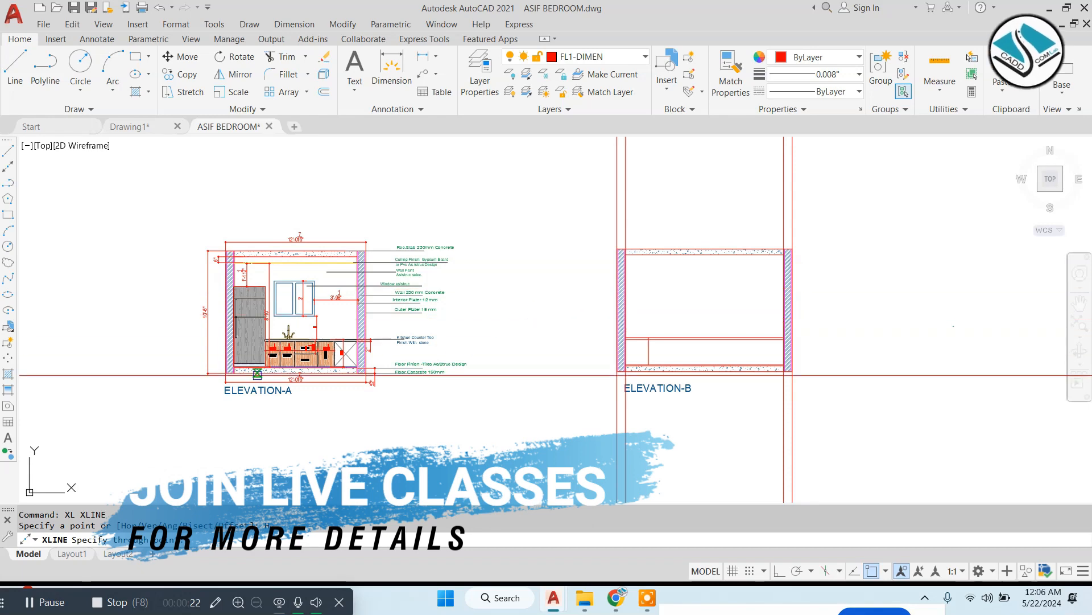
Draw horizontal construction lines from Elevation-A's floor levels across Elevation-B and erase the one through the floor concrete line.
scroll(337, 375, "up", 8)
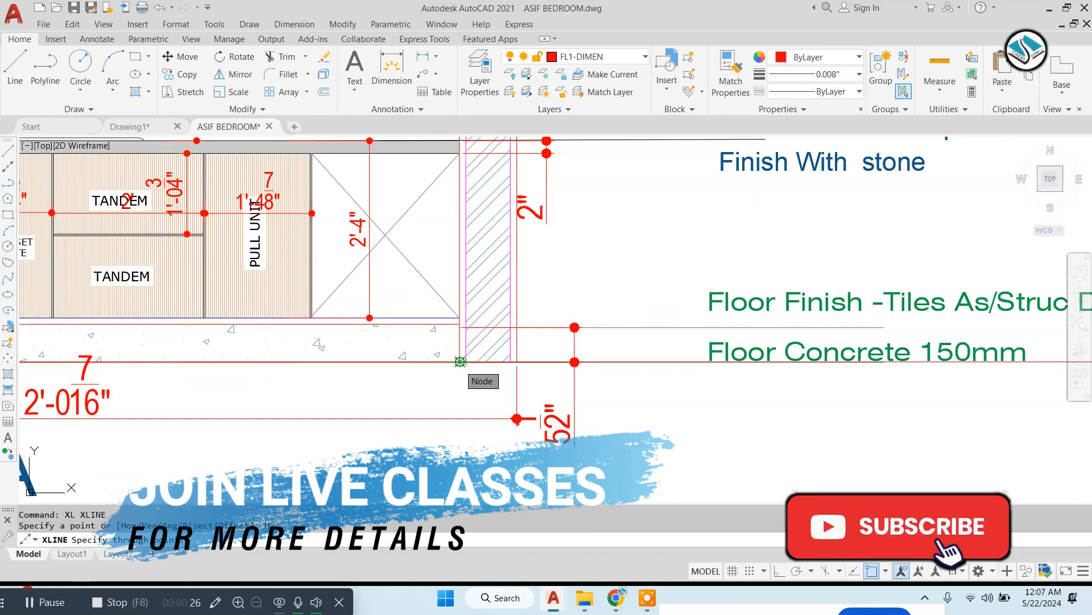
left_click(460, 361)
scroll(460, 322, "up", 2)
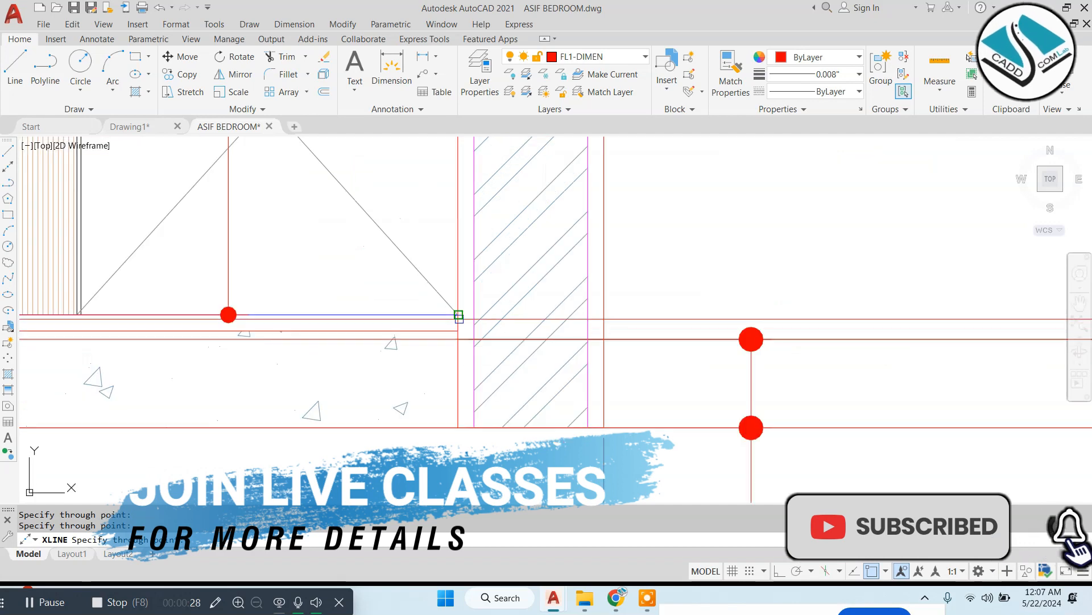
key("Return")
left_click(455, 338)
type("e")
key("Return")
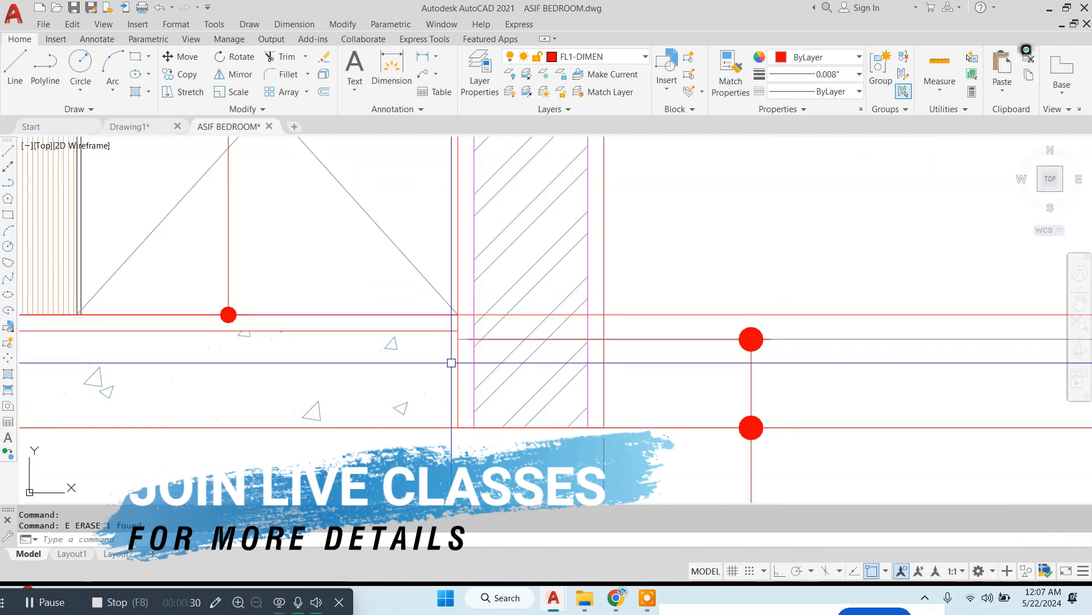
Draw horizontal construction lines from Elevation-A's floor finish, counter top, ceiling and roof slab levels across Elevation-B.
type("h")
key("Return")
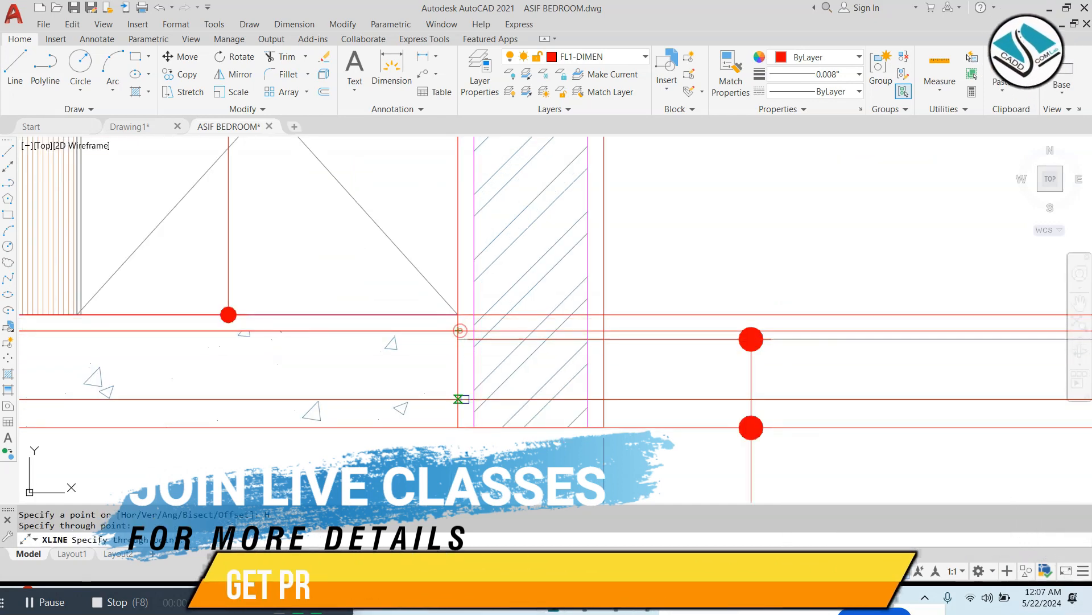
scroll(467, 301, "down", 3)
scroll(468, 299, "up", 4)
left_click(440, 364)
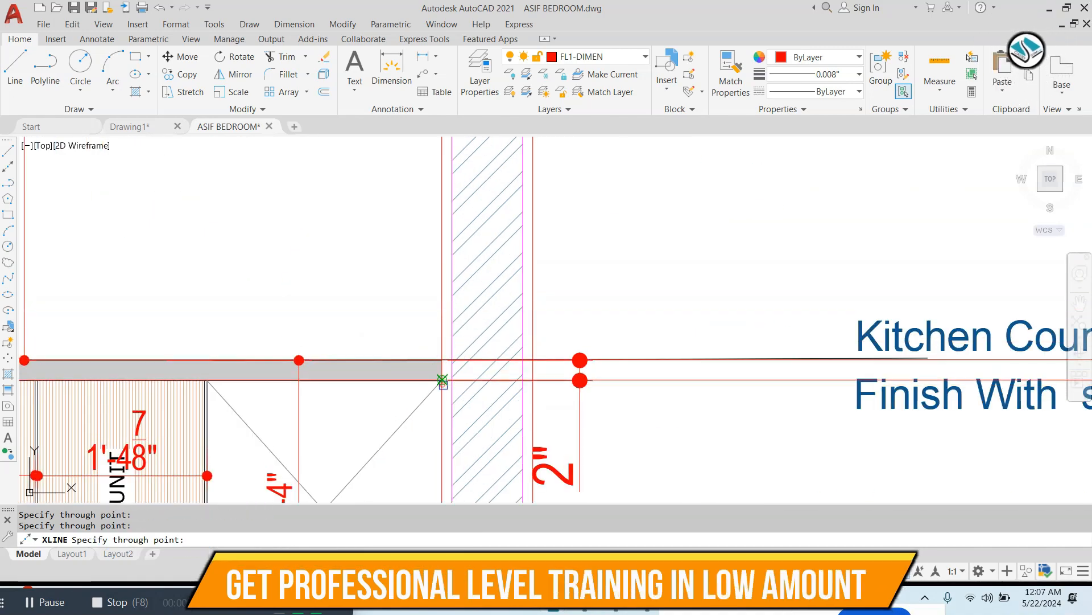
scroll(443, 379, "down", 4)
scroll(464, 301, "up", 6)
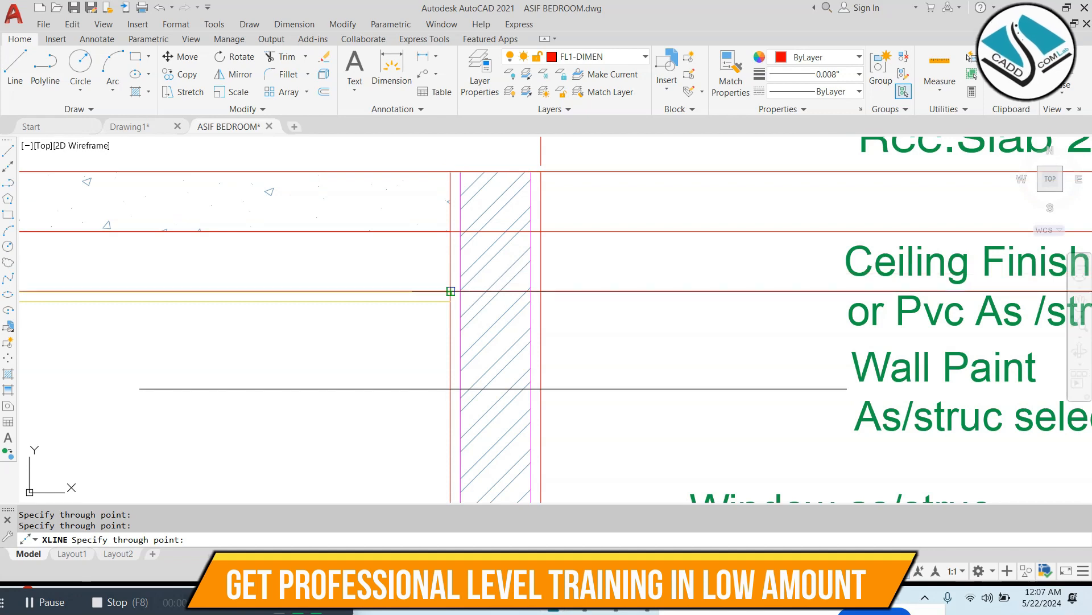
scroll(449, 301, "down", 6)
key("Escape")
scroll(630, 319, "up", 6)
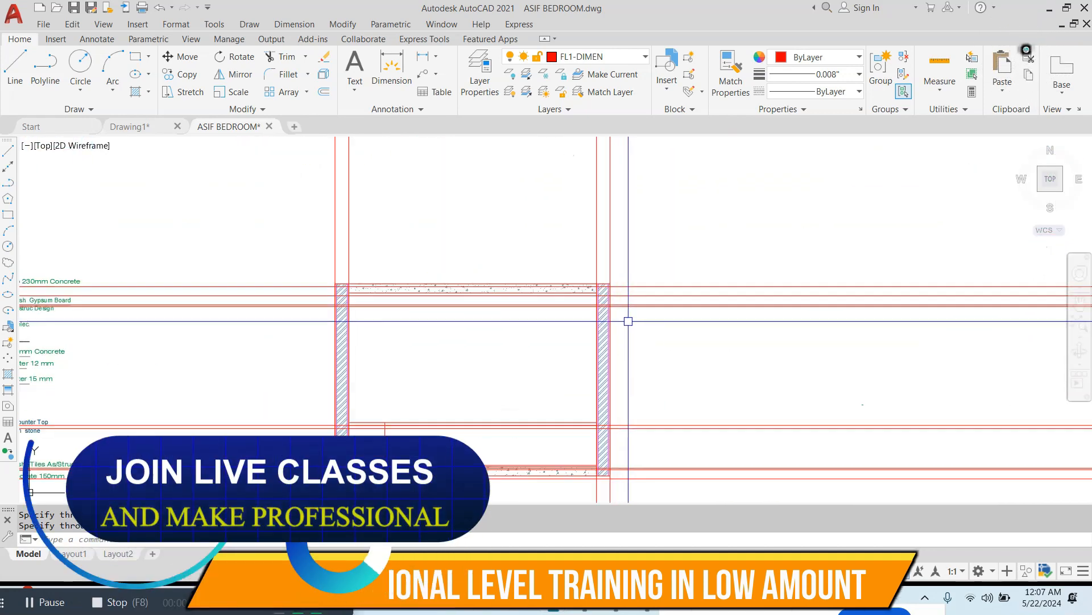
type("tr")
key("Return")
key("Return")
left_click(683, 236)
left_click(214, 234)
middle_click_drag(376, 350, 427, 315)
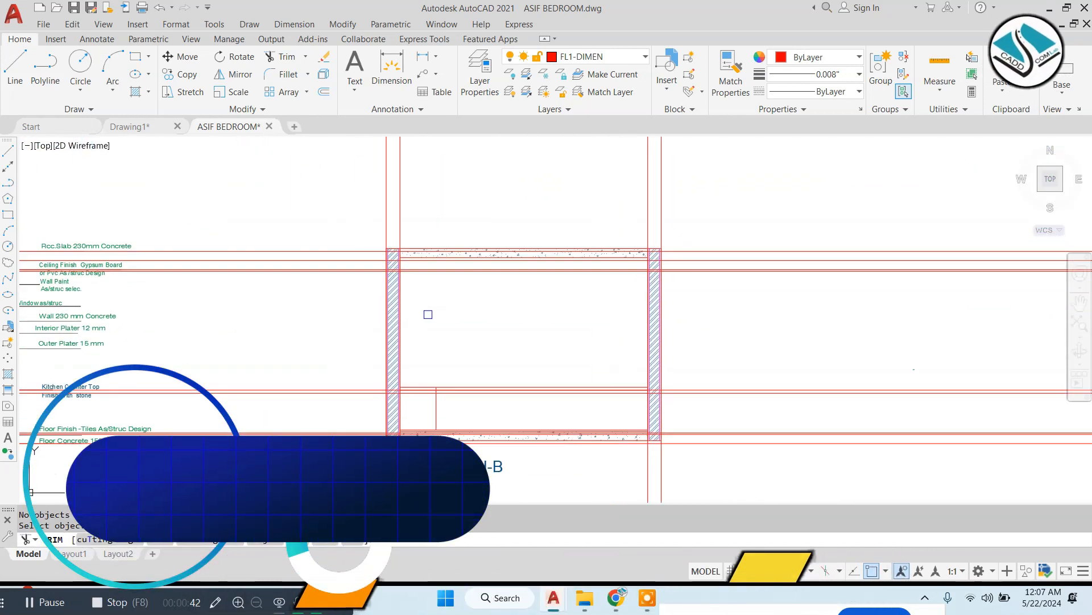
key("Escape")
left_click(322, 209)
left_click(299, 488)
key("Return")
key("Escape")
Erase all the horizontal construction lines running between Elevation-A and Elevation-B.
left_click(309, 217)
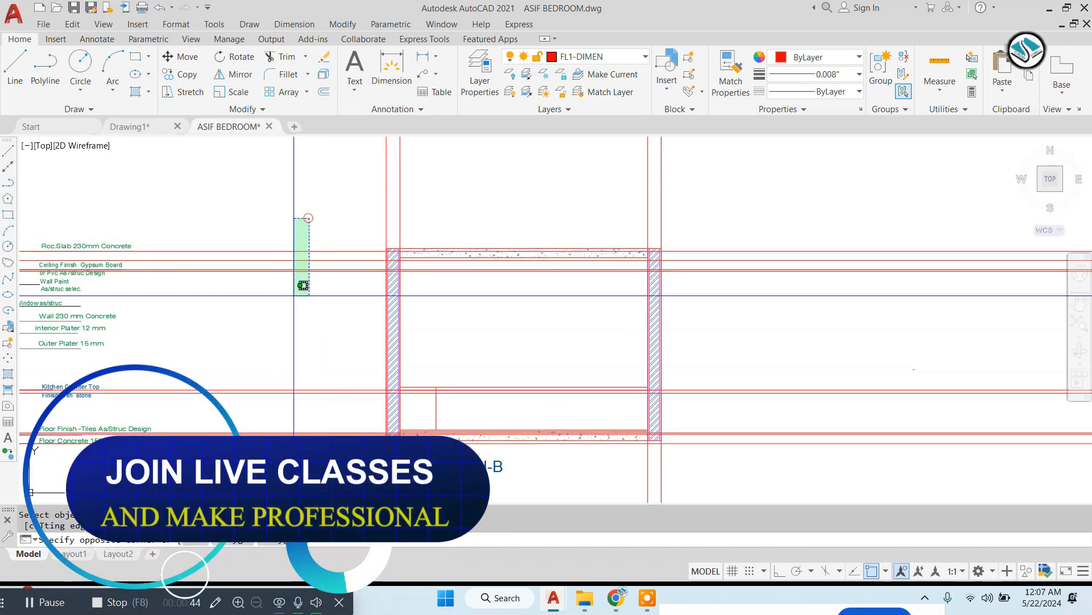
left_click(299, 468)
type("e")
key("Return")
key("Escape")
Erase the four vertical construction lines running from the rotated plan through Elevation-B's walls.
scroll(518, 342, "down", 10)
scroll(561, 333, "up", 5)
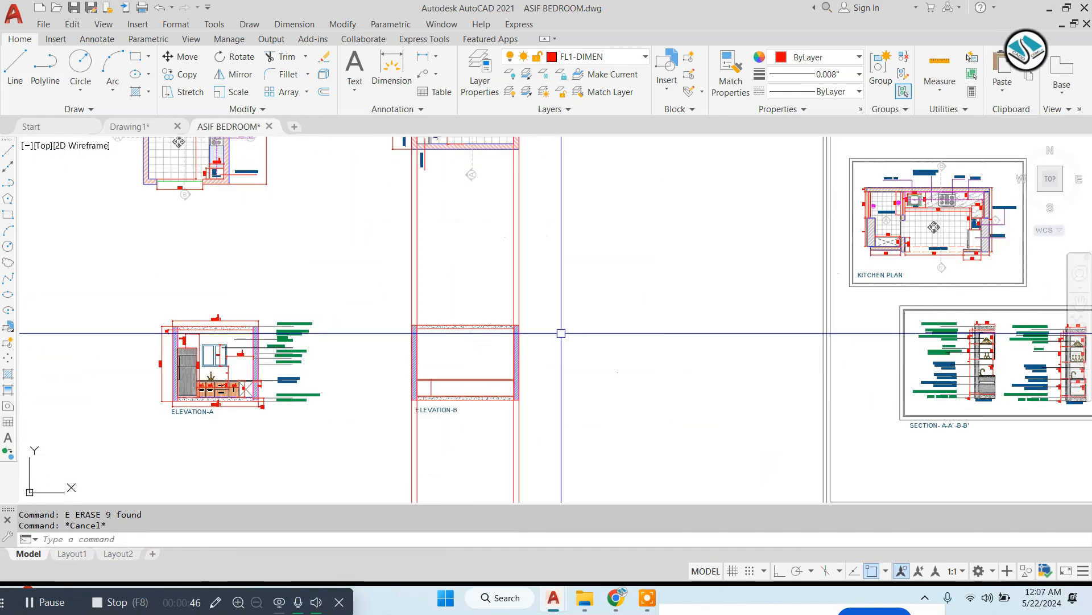
left_click(549, 261)
left_click(399, 274)
type("e")
key("Return")
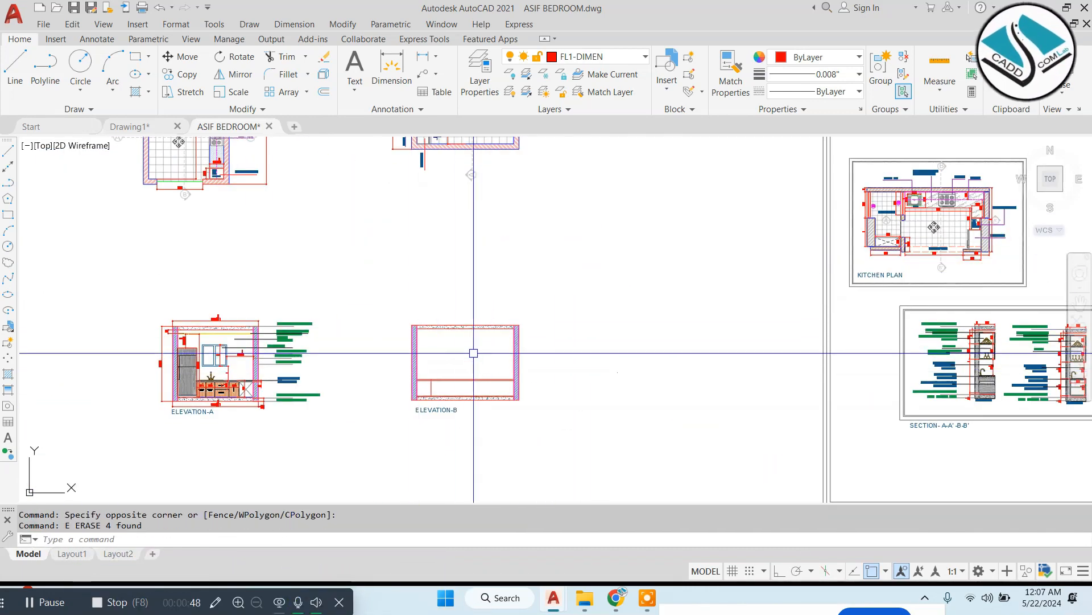
Compare the counter and cooktop wall in the rotated kitchen plan with the outline of Elevation-B.
scroll(455, 364, "up", 4)
scroll(449, 374, "down", 5)
middle_click_drag(473, 231, 460, 341)
scroll(454, 200, "up", 5)
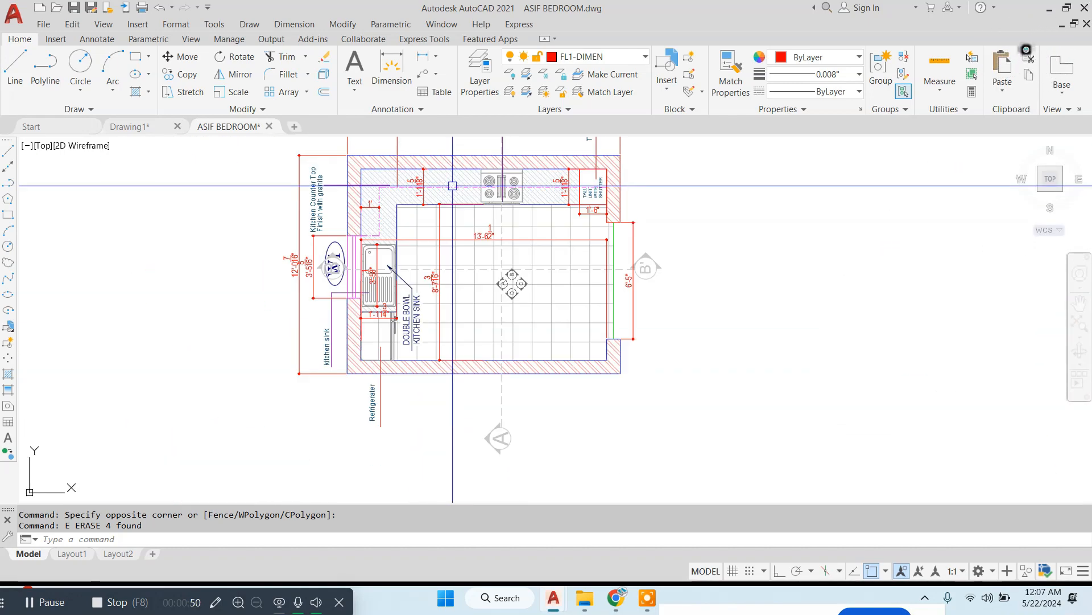
scroll(468, 359, "down", 5)
scroll(468, 398, "up", 6)
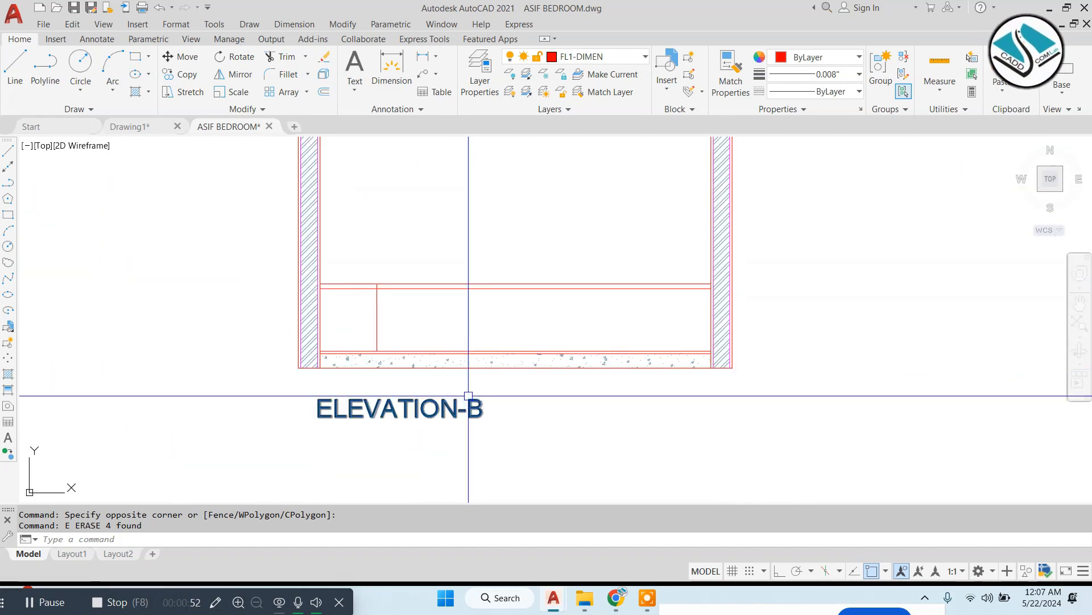
scroll(410, 321, "down", 5)
scroll(449, 201, "up", 5)
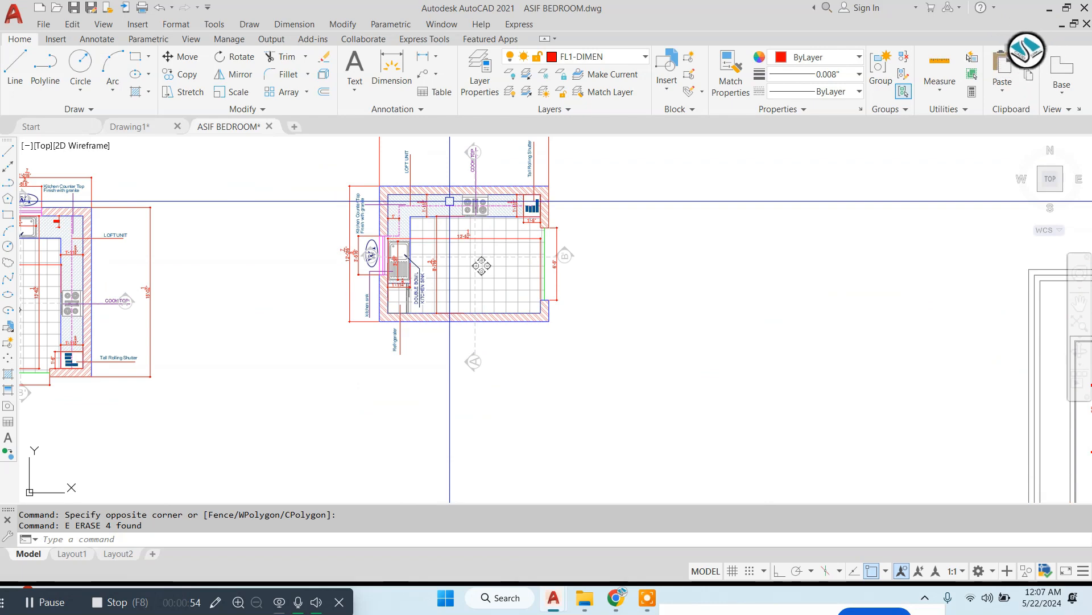
scroll(449, 201, "up", 2)
scroll(505, 256, "down", 6)
scroll(516, 359, "up", 5)
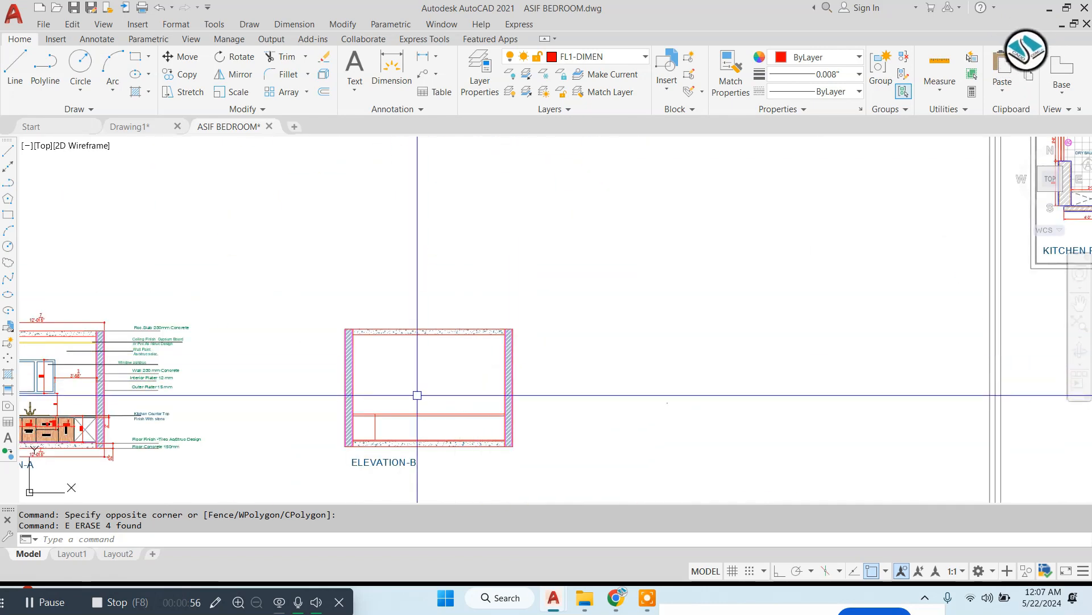
middle_click_drag(417, 394, 526, 329)
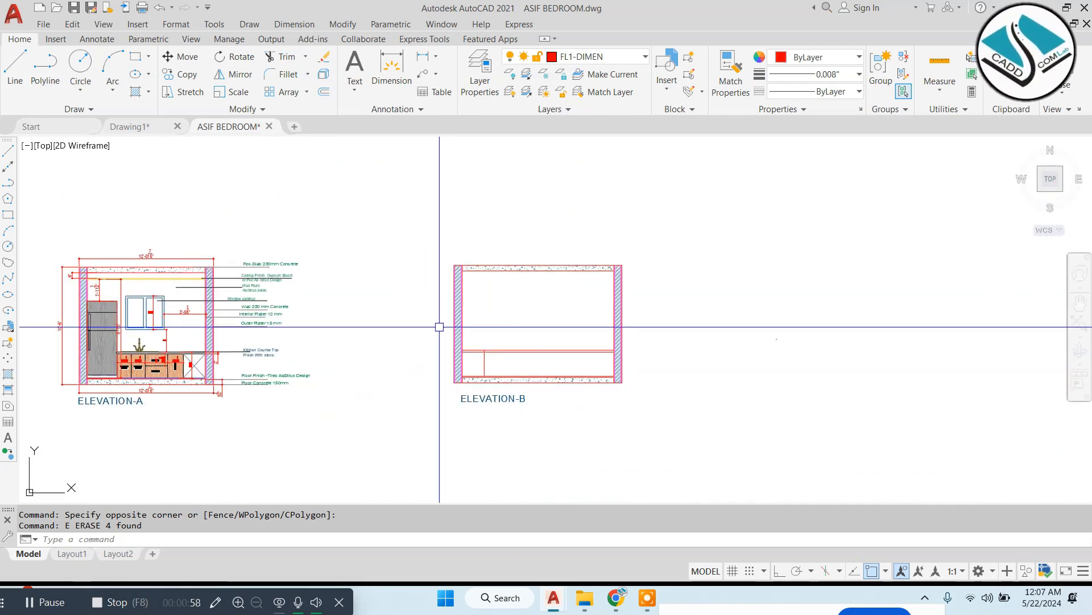
Draw a horizontal construction line from the window's bottom edge in Elevation-A across Elevation-B.
scroll(137, 344, "up", 6)
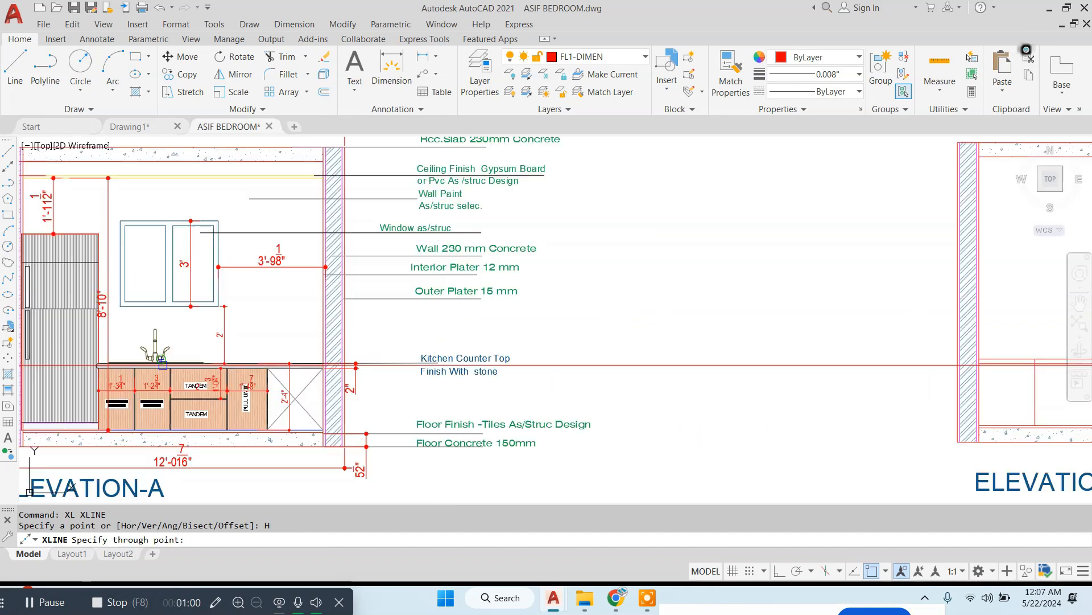
key("Escape")
scroll(212, 276, "down", 6)
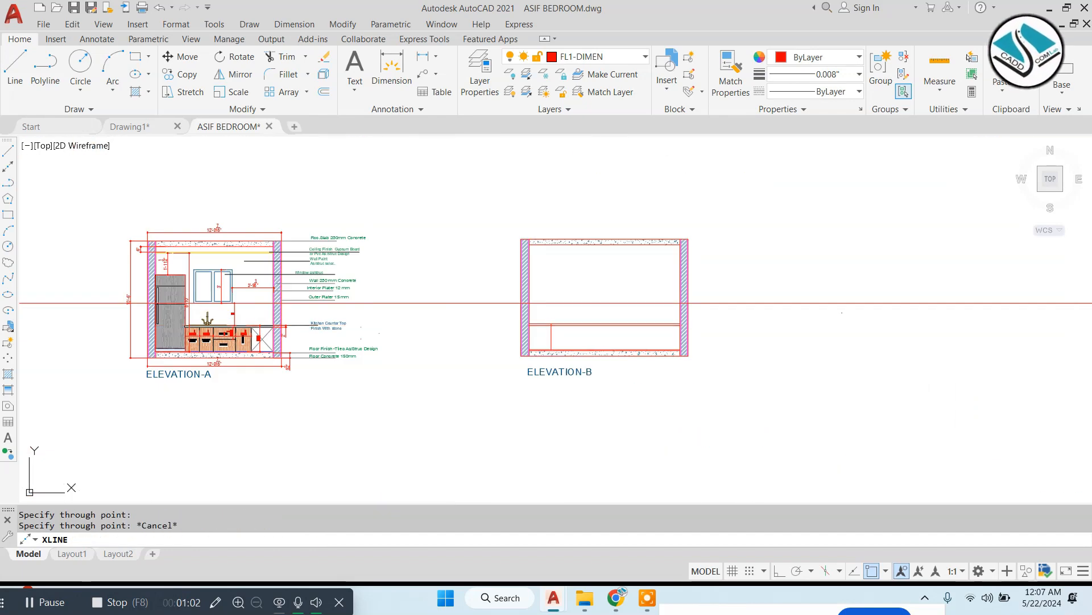
scroll(592, 326, "up", 4)
Trim the horizontal construction line at the inner wall faces of Elevation-B.
type("tr")
key("Return")
key("Return")
scroll(342, 290, "up", 8)
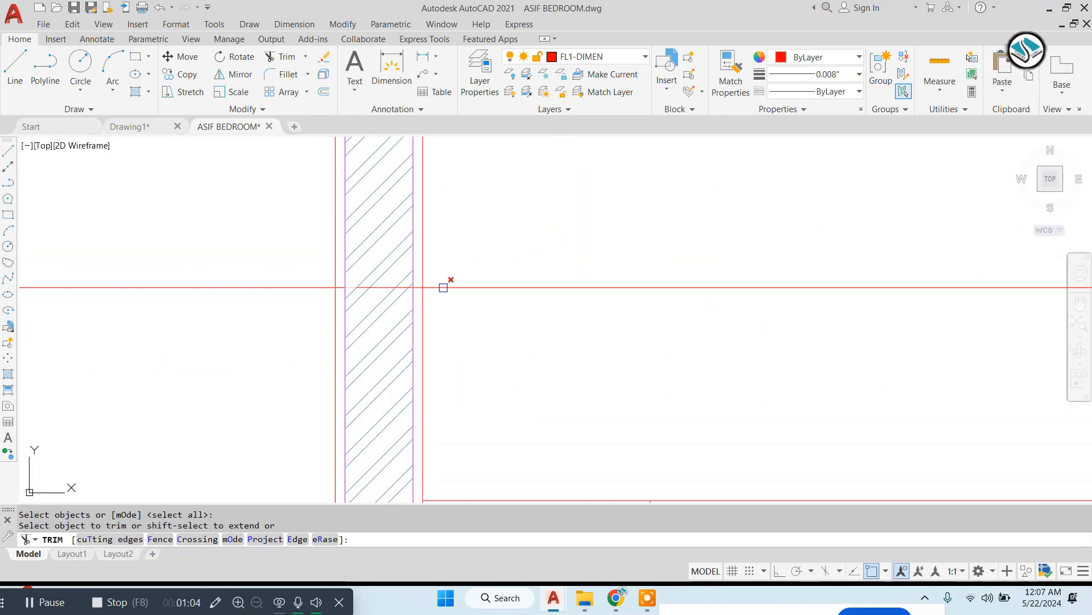
scroll(430, 280, "down", 5)
scroll(535, 269, "up", 7)
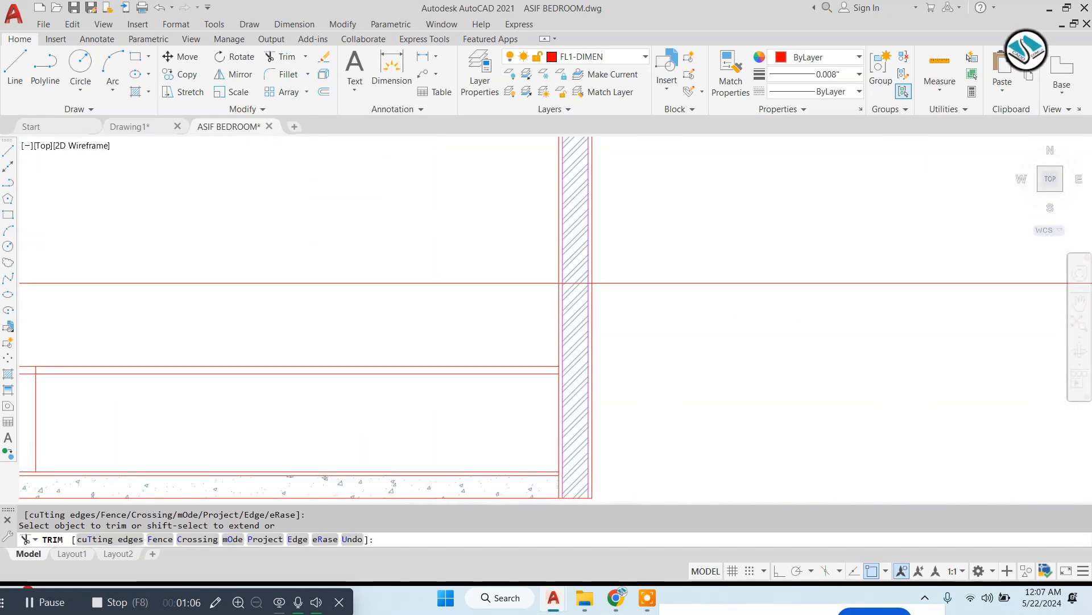
scroll(534, 274, "down", 6)
key("Escape")
Erase the leftover pieces of the horizontal construction line outside Elevation-B's walls.
left_click(770, 258)
left_click(719, 317)
type("e")
scroll(714, 310, "down", 9)
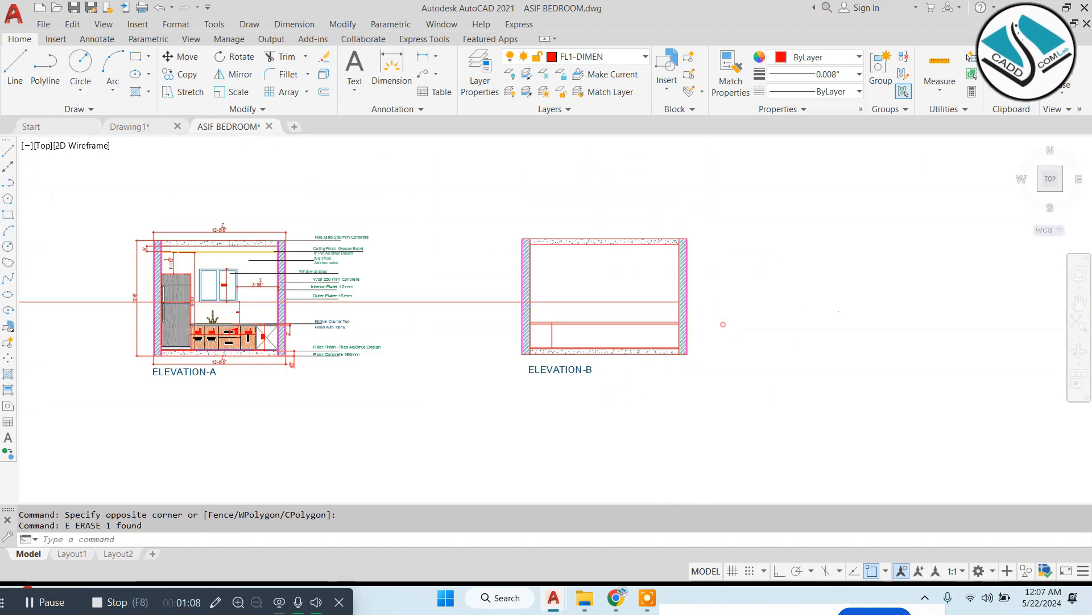
left_click(548, 266)
left_click(513, 344)
scroll(710, 308, "up", 4)
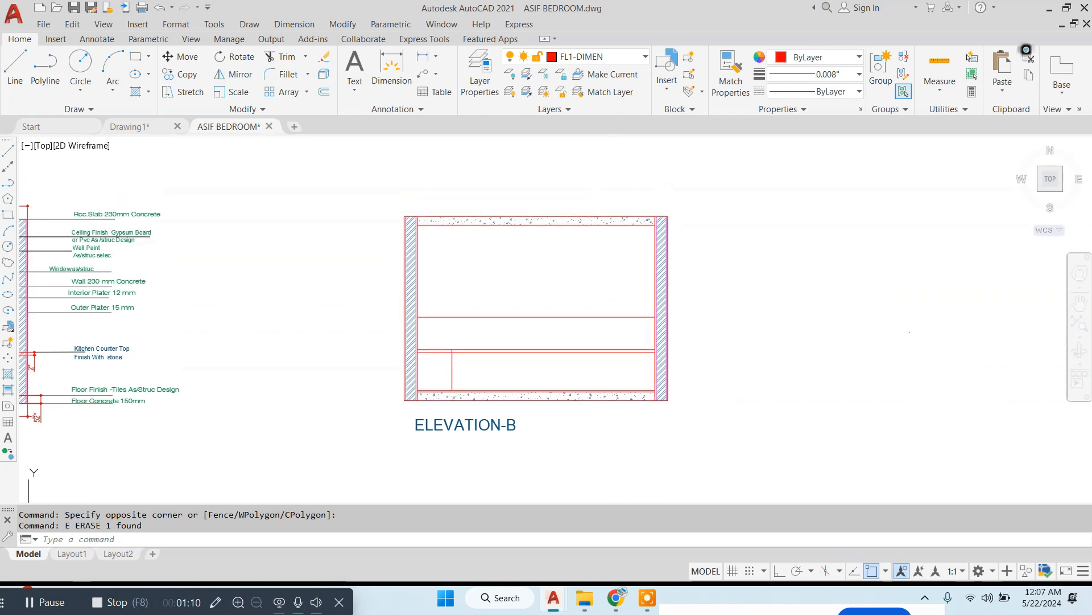
Move the detailed cabinet elevation with its notes from the KITCHEN sheet's Elevation-A frame to the empty area beside Elevation-B.
scroll(521, 306, "down", 4)
middle_click_drag(777, 307, 495, 348)
scroll(495, 349, "down", 2)
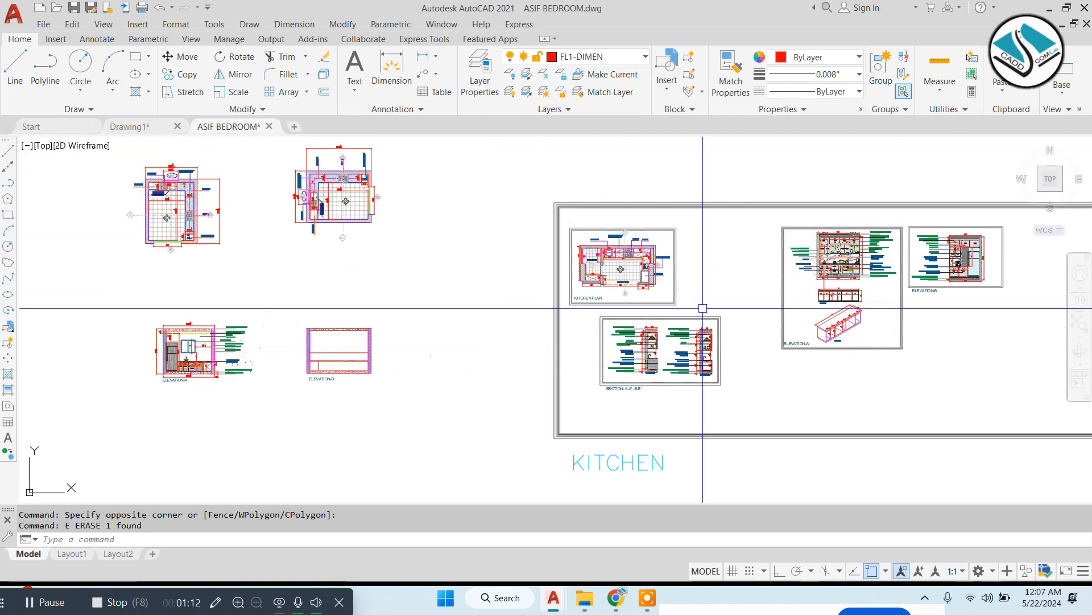
scroll(879, 247, "up", 2)
scroll(881, 242, "up", 2)
left_click(520, 184)
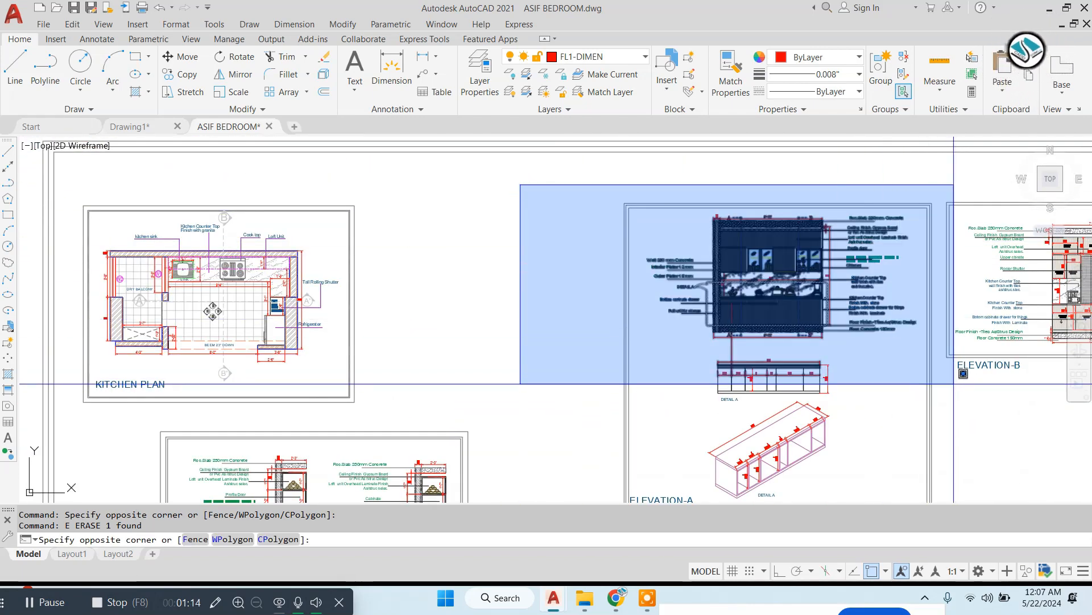
left_click(946, 359)
type("m")
key("space")
left_click(783, 319)
scroll(830, 289, "down", 3)
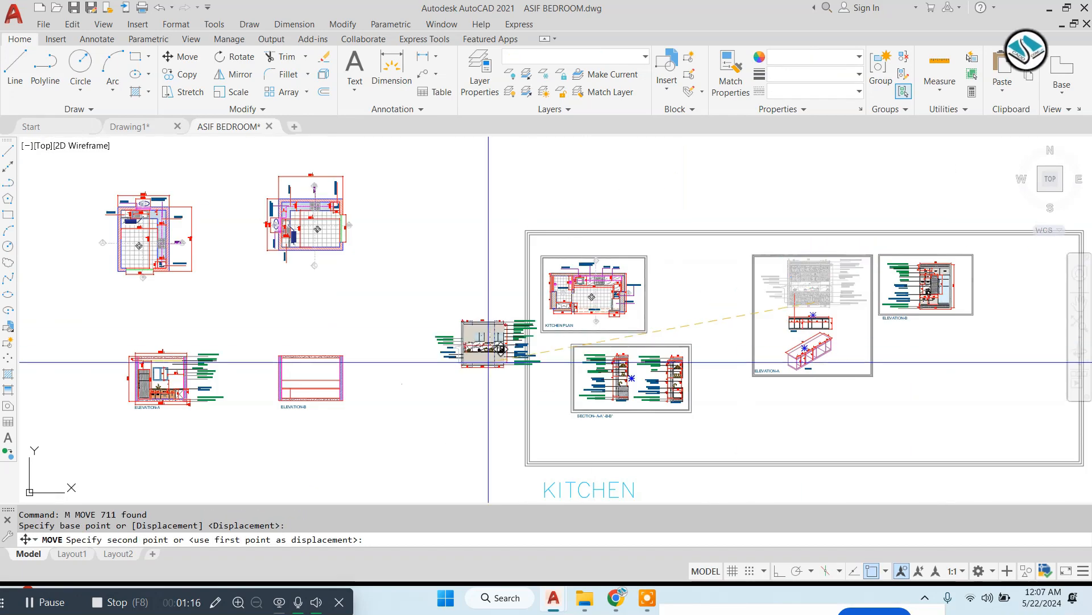
middle_click_drag(490, 362, 610, 319)
scroll(520, 362, "up", 4)
left_click(524, 361)
scroll(524, 361, "up", 4)
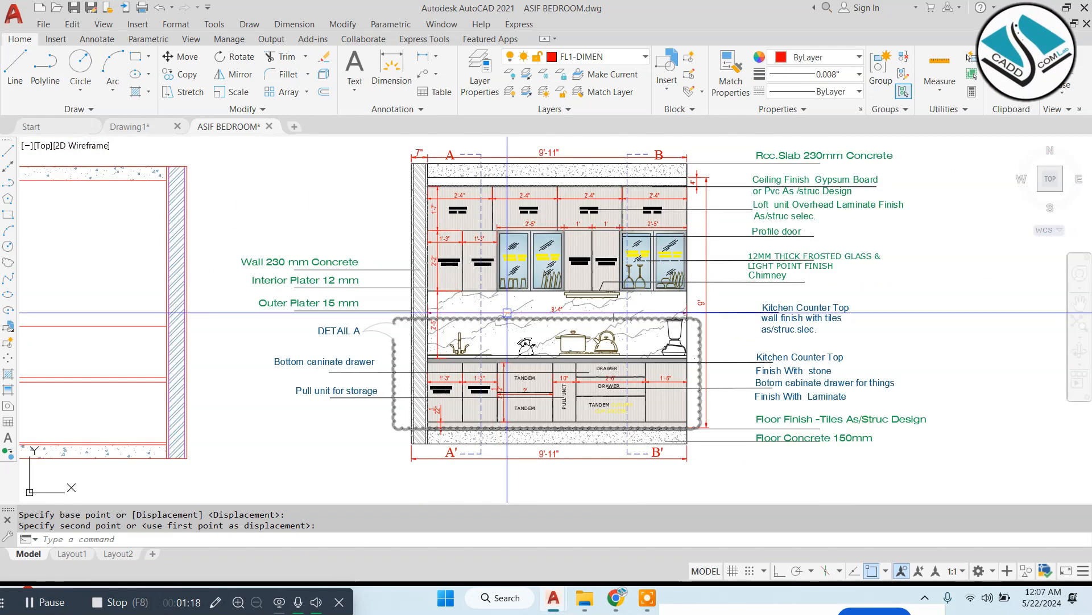
Add a vertical linear dimension between the wall cabinets' underside and the counter top in the moved reference elevation.
scroll(464, 322, "up", 3)
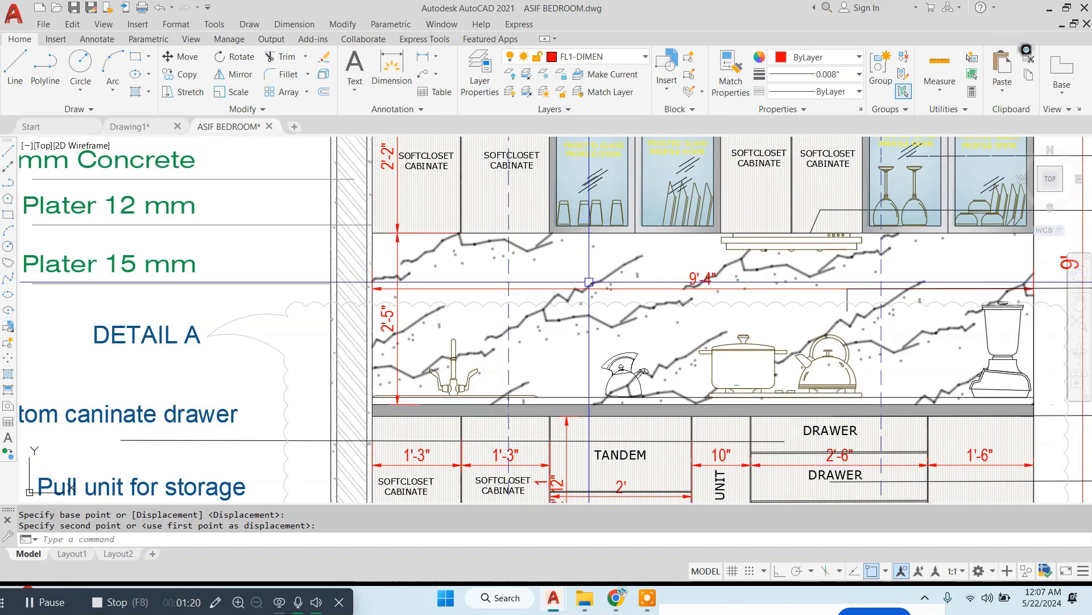
left_click(294, 24)
left_click(294, 62)
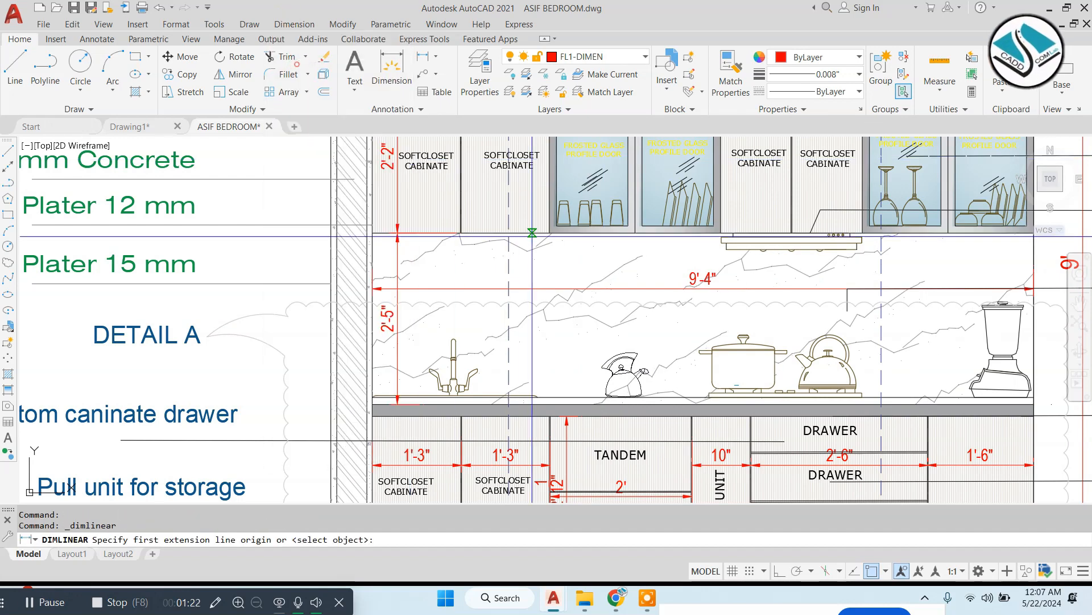
left_click(535, 230)
left_click(538, 397)
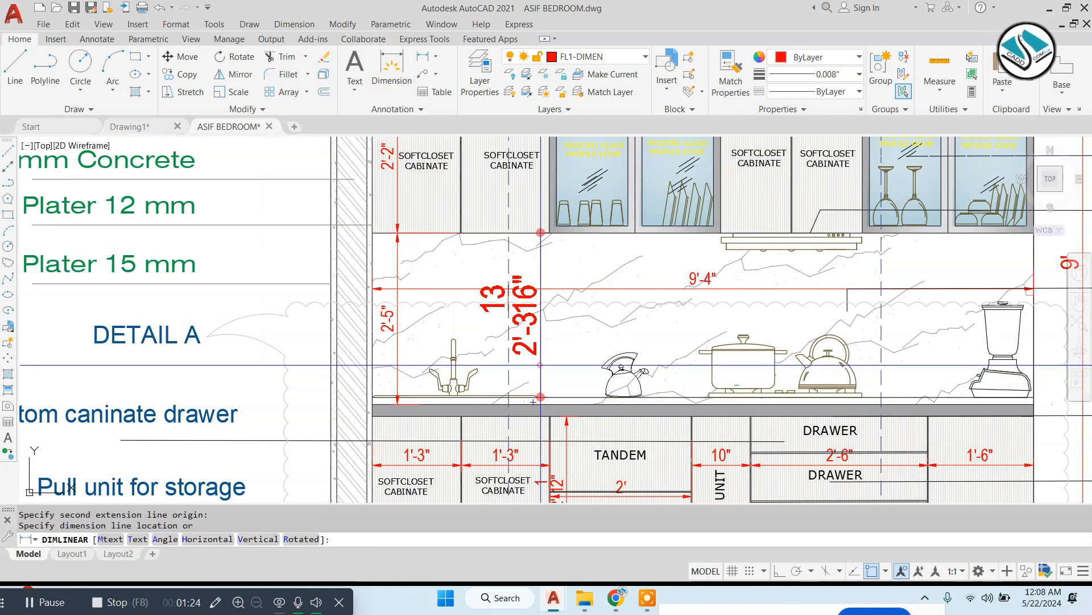
left_click(538, 318)
key("Escape")
Offset the horizontal line above Elevation-B's counter upward by 2'2".
scroll(630, 281, "down", 2)
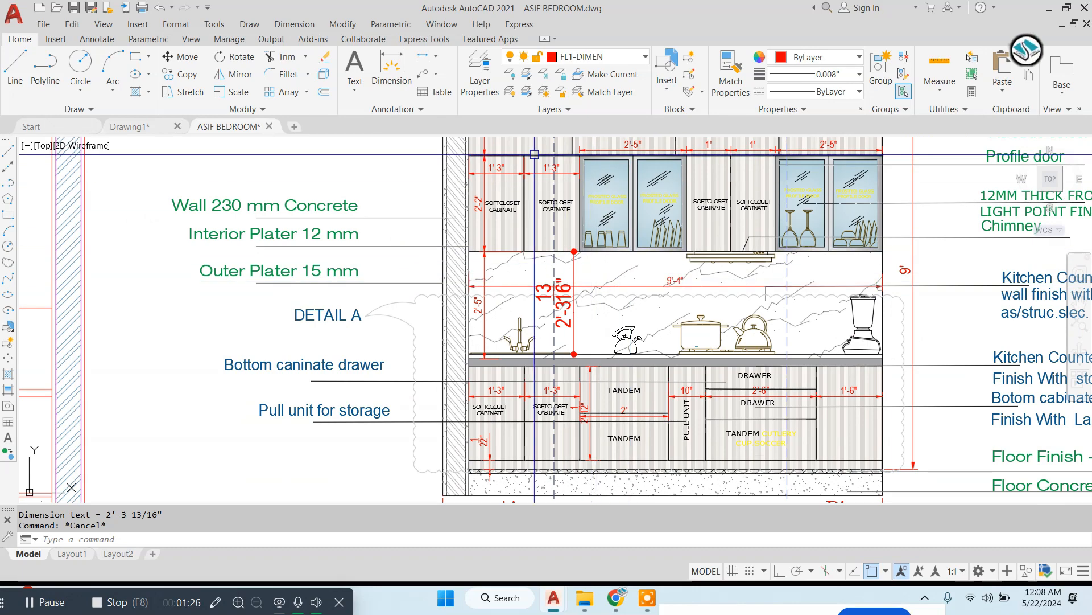
scroll(535, 154, "up", 3)
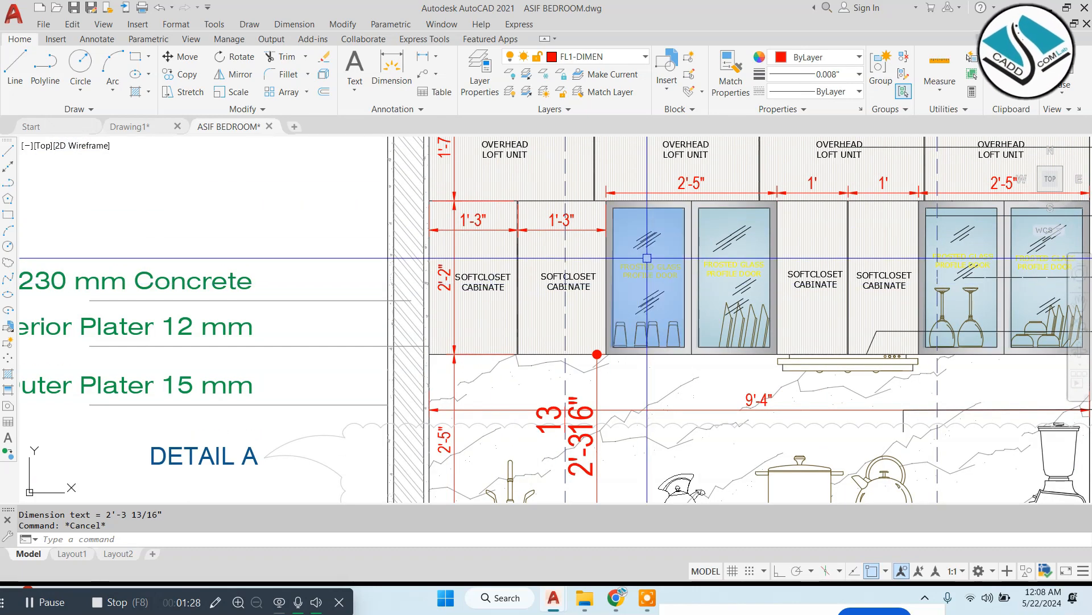
scroll(647, 258, "down", 6)
scroll(447, 283, "up", 4)
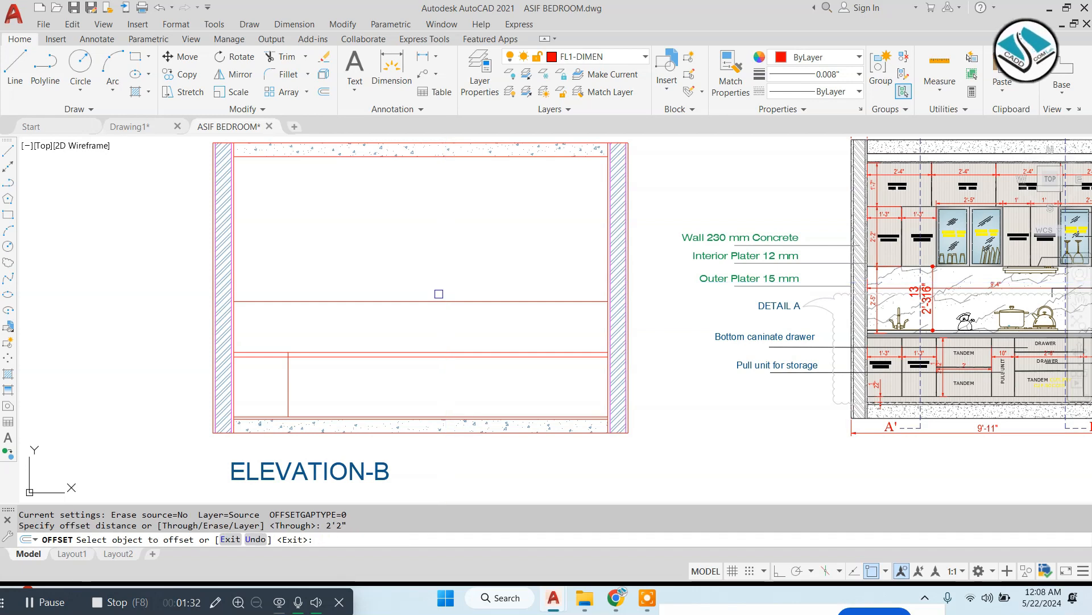
left_click(441, 279)
key("Escape")
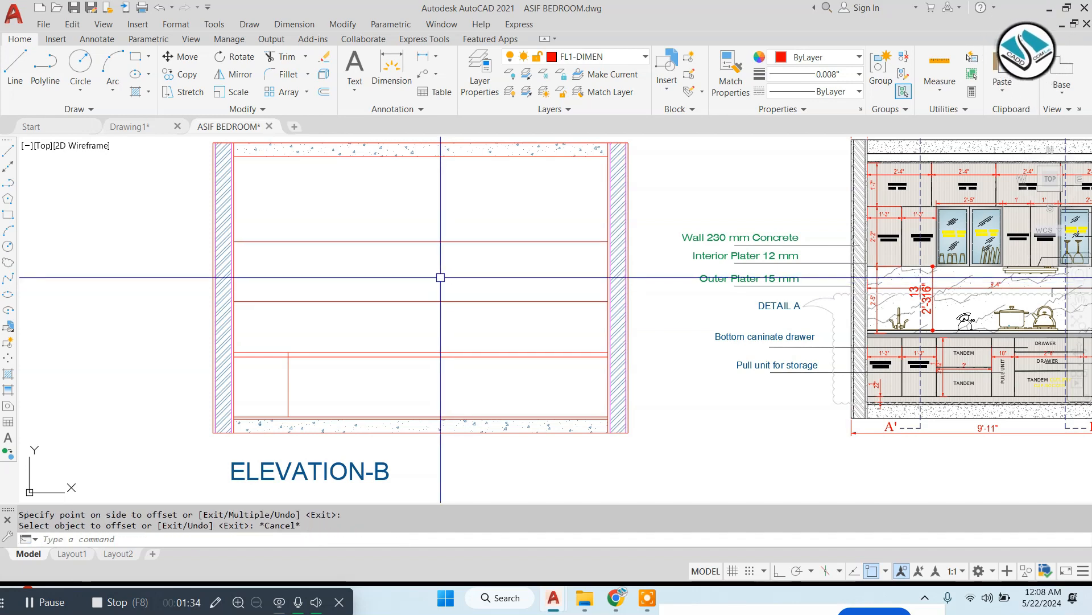
Offset Elevation-B's uppermost cabinet line upward by 1'7", the loft unit height shown in the reference elevation.
scroll(849, 204, "up", 6)
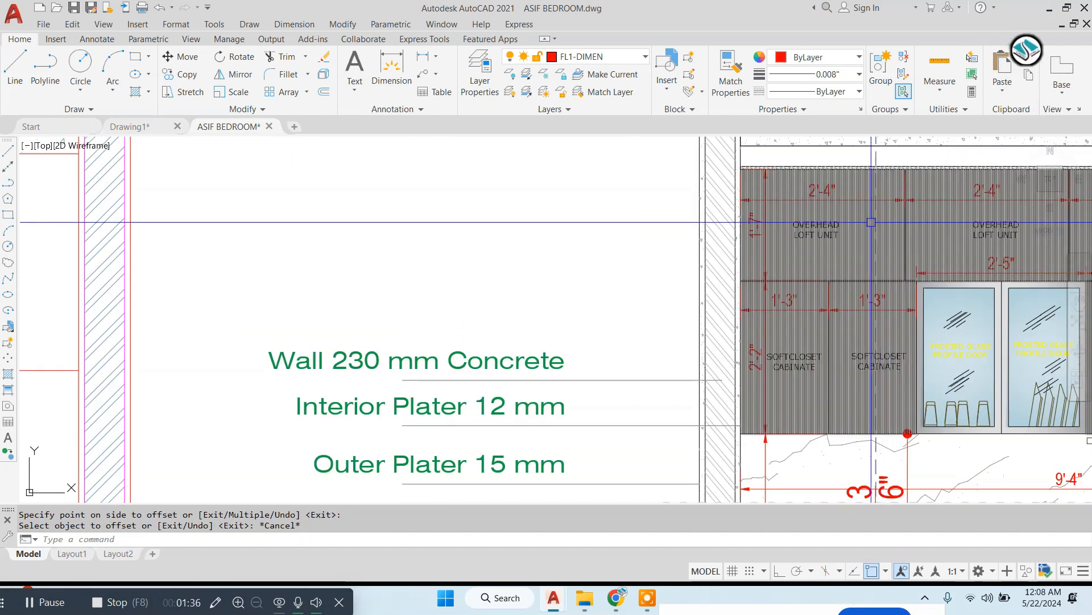
scroll(811, 230, "up", 3)
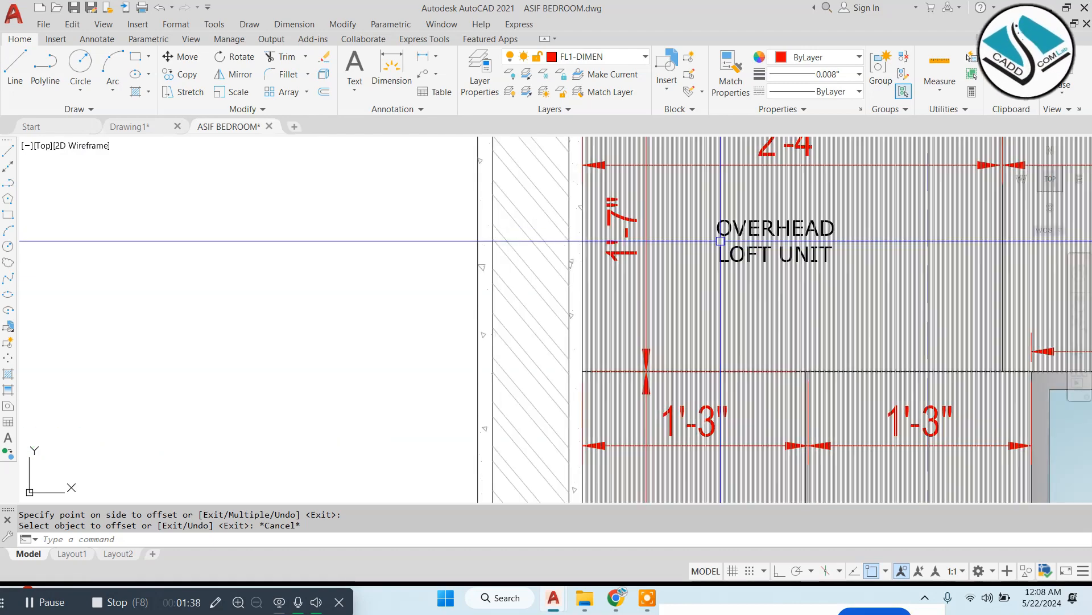
scroll(721, 242, "down", 5)
scroll(722, 242, "down", 7)
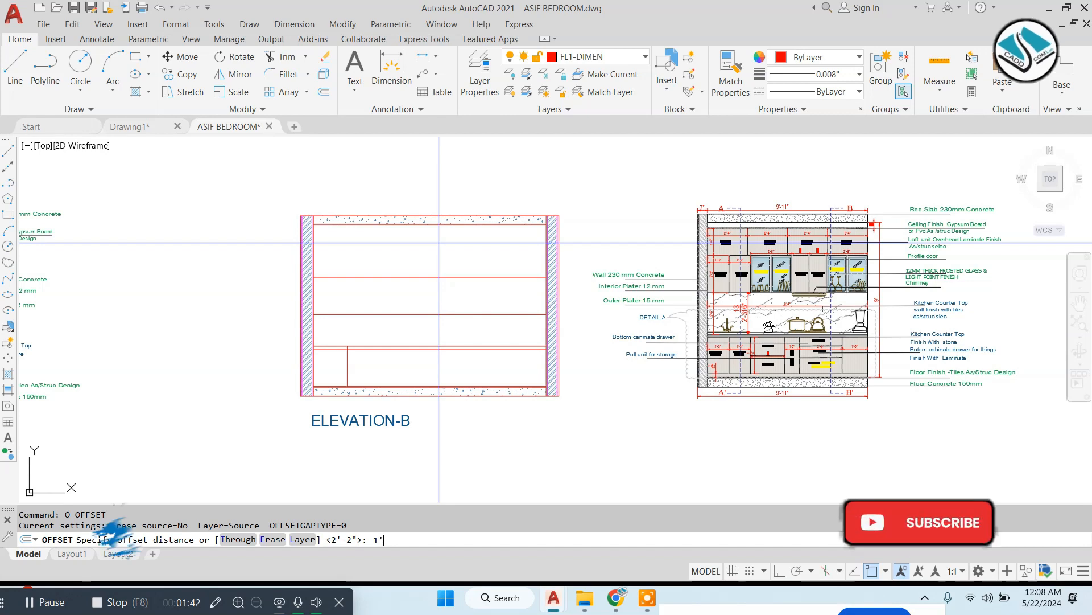
type("'7\"")
key("Return")
left_click(470, 278)
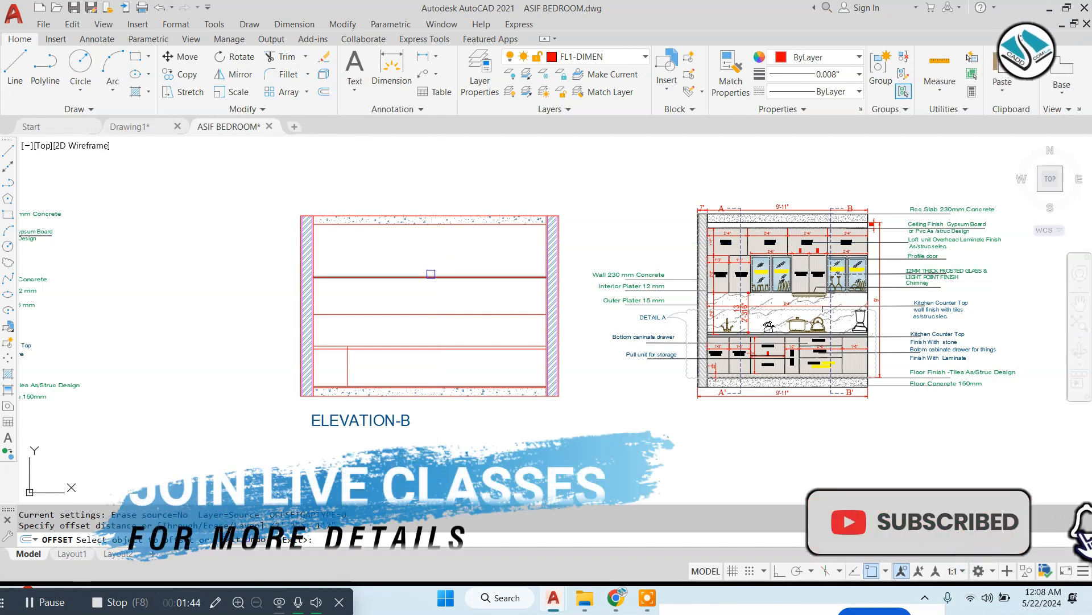
left_click(429, 259)
key("Escape")
Offset the new loft unit line slightly upward to form a thin strip above it in Elevation-B.
scroll(417, 259, "up", 5)
key("Return")
key("Return")
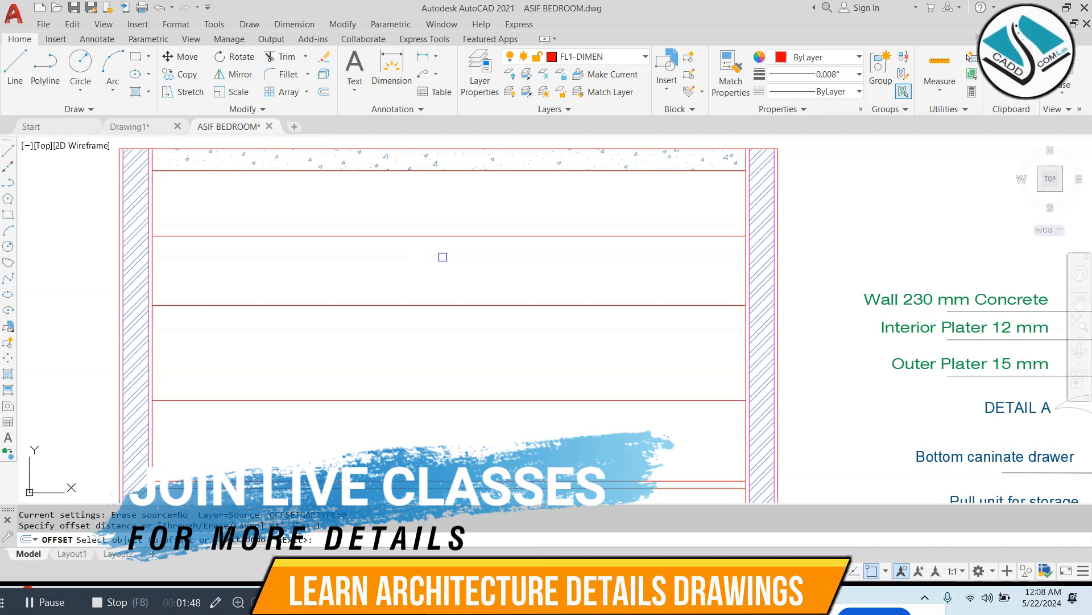
left_click(420, 237)
left_click(420, 208)
key("Escape")
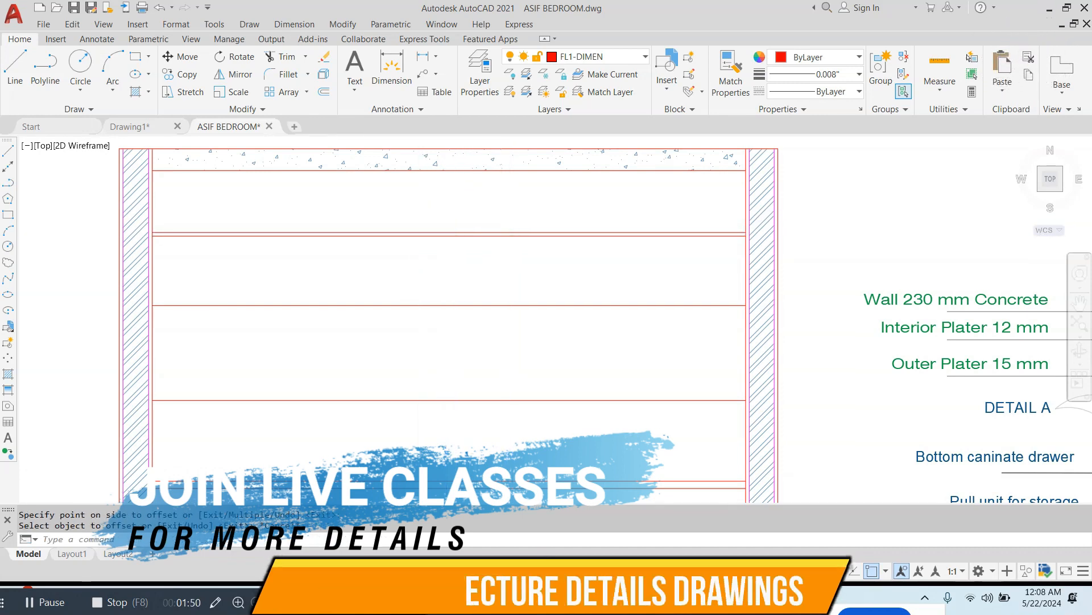
scroll(446, 221, "down", 6)
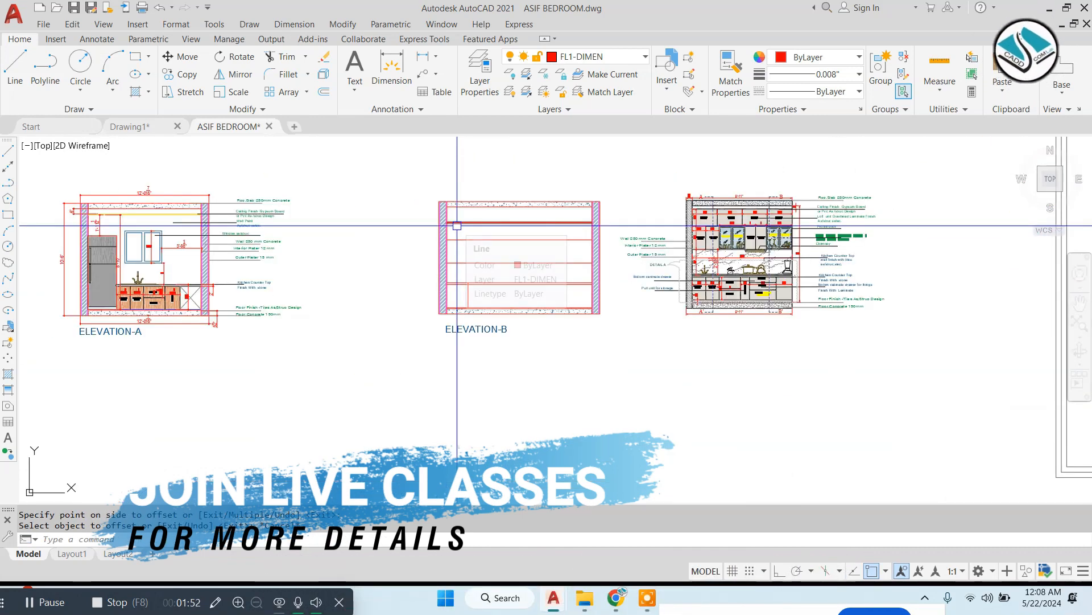
scroll(186, 202, "up", 6)
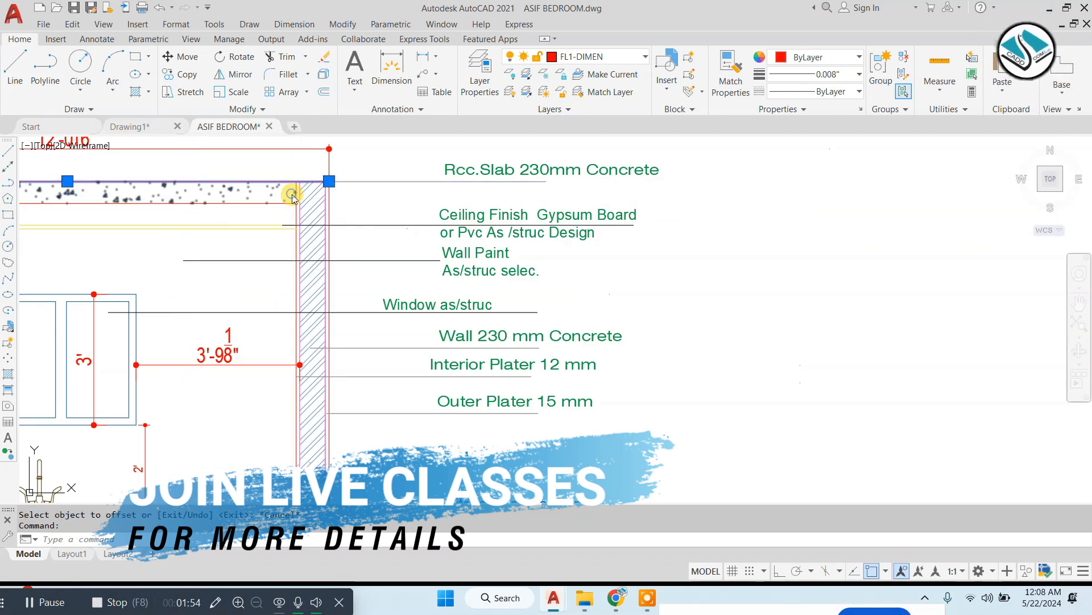
right_click(292, 196)
left_click(343, 397)
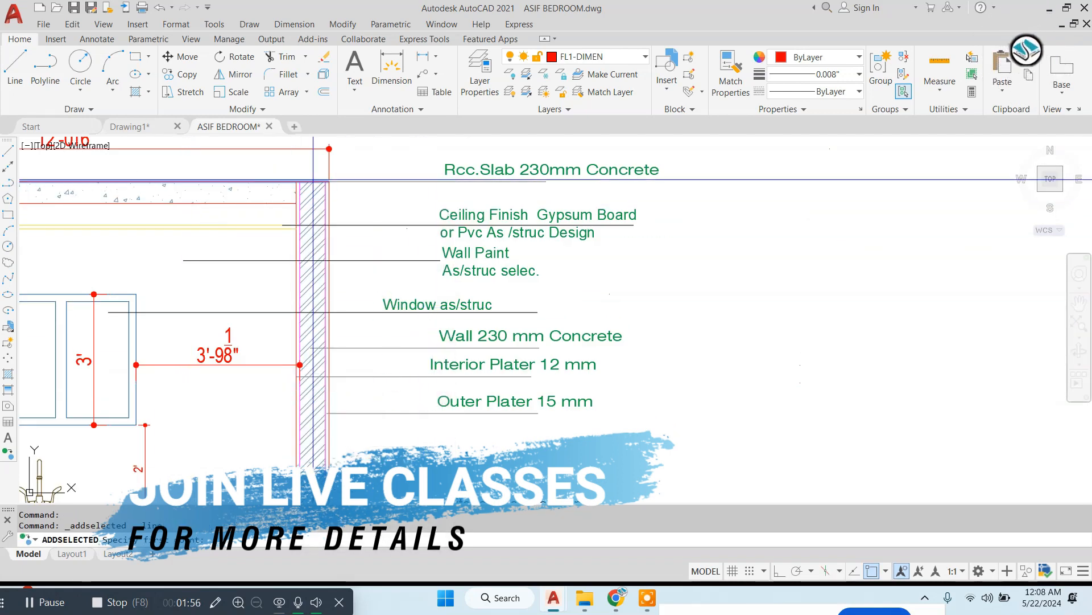
key("Escape")
key("Escape")
key("Escape")
Select all lines similar to Elevation-A's slab underside line and set their colour to black.
left_click(239, 203)
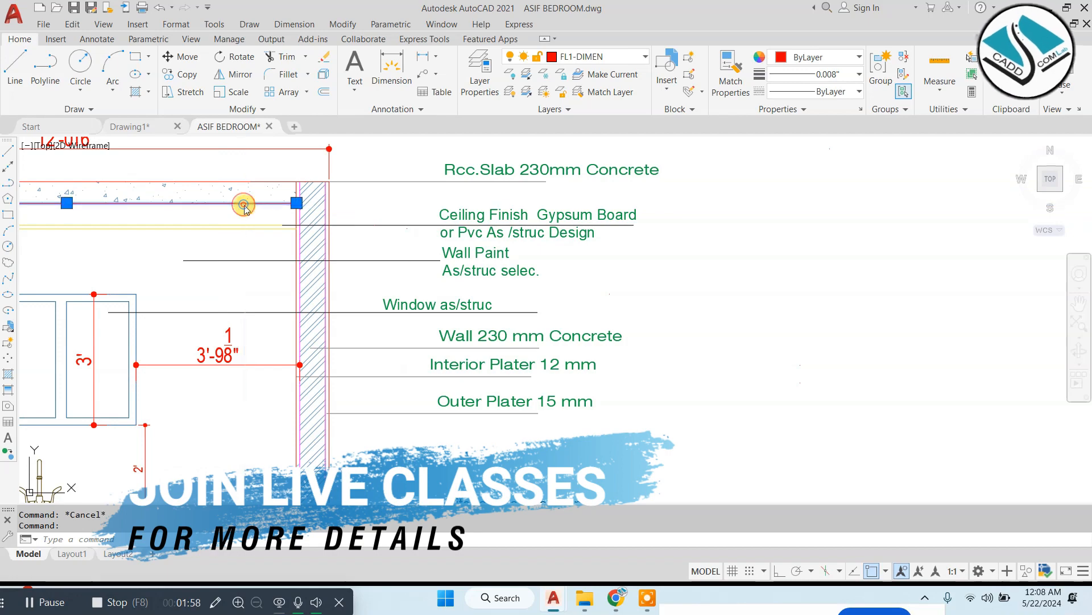
right_click(245, 206)
left_click(306, 431)
scroll(426, 310, "down", 6)
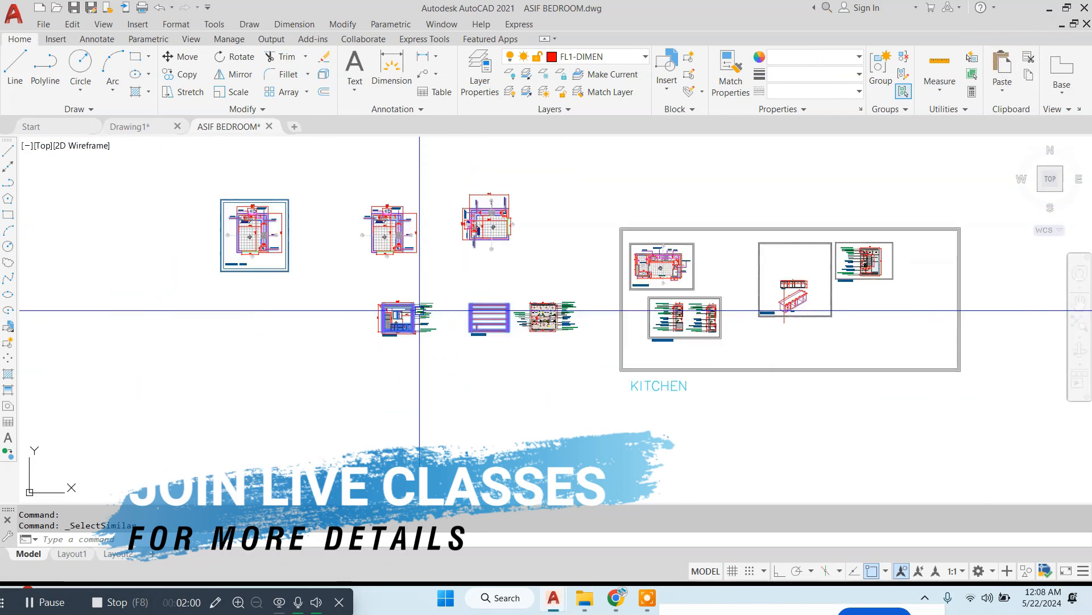
scroll(569, 228, "up", 8)
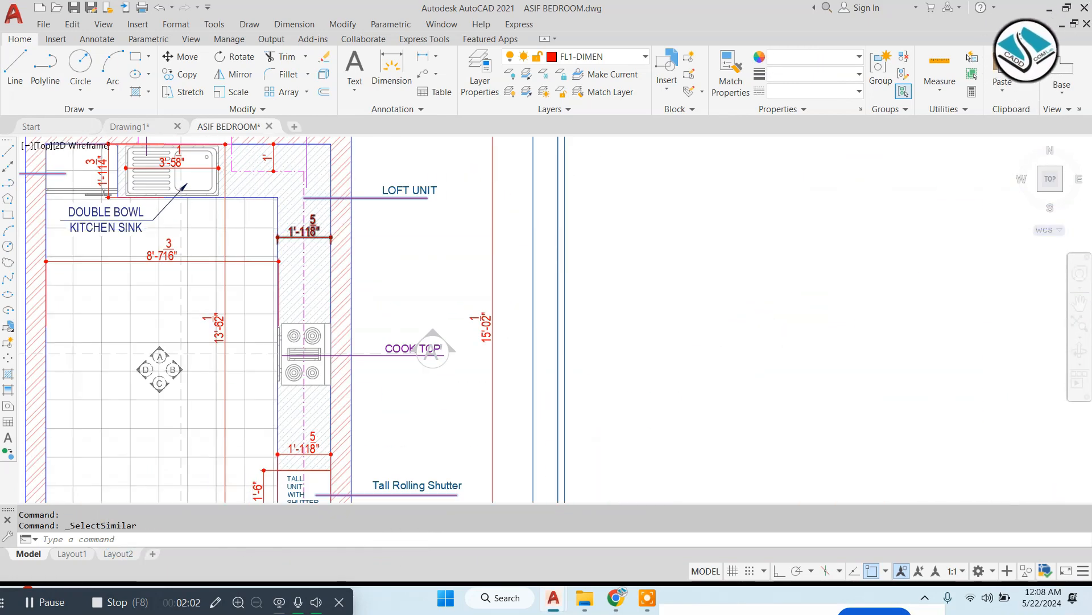
scroll(560, 373, "down", 8)
scroll(563, 403, "up", 10)
left_click(812, 56)
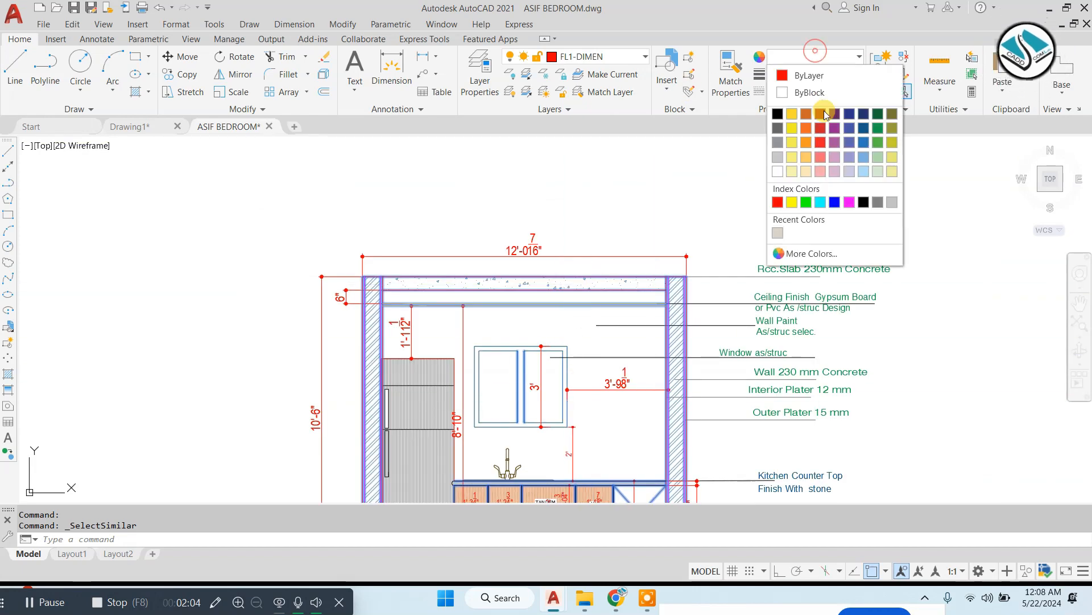
left_click(775, 115)
key("Escape")
scroll(484, 257, "down", 5)
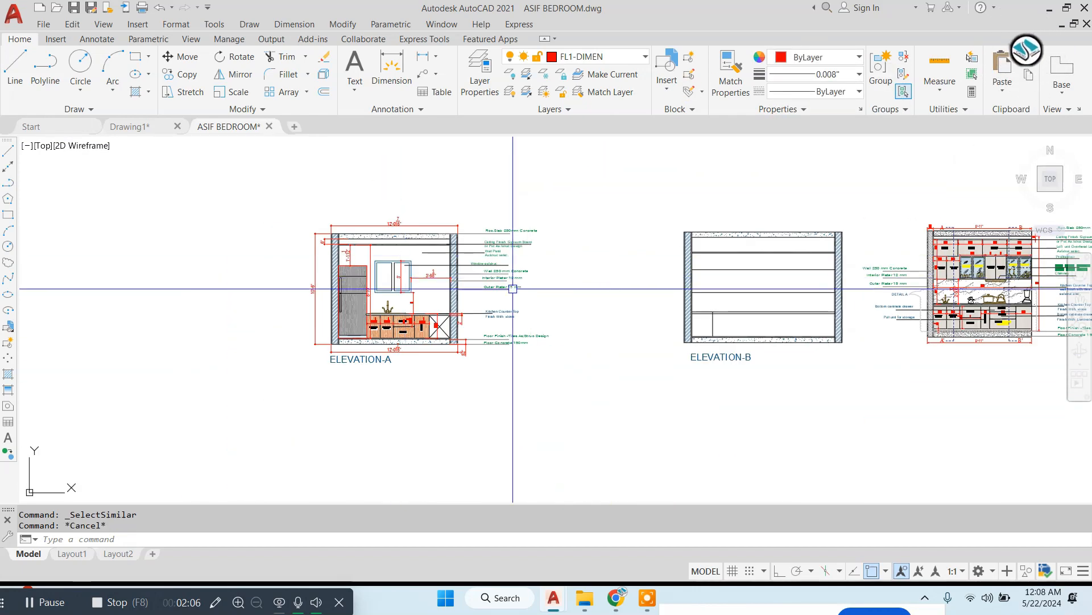
Draw vertical construction lines through both side edges of the cook top in the rotated kitchen plan above Elevation-B.
scroll(712, 352, "up", 9)
scroll(564, 302, "down", 2)
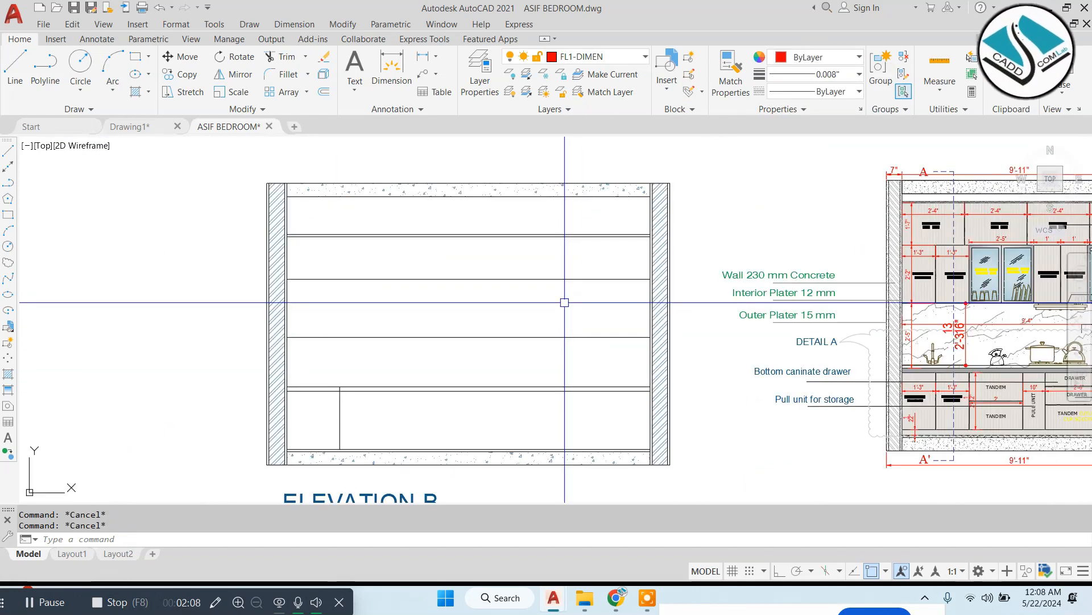
middle_click_drag(564, 302, 507, 305)
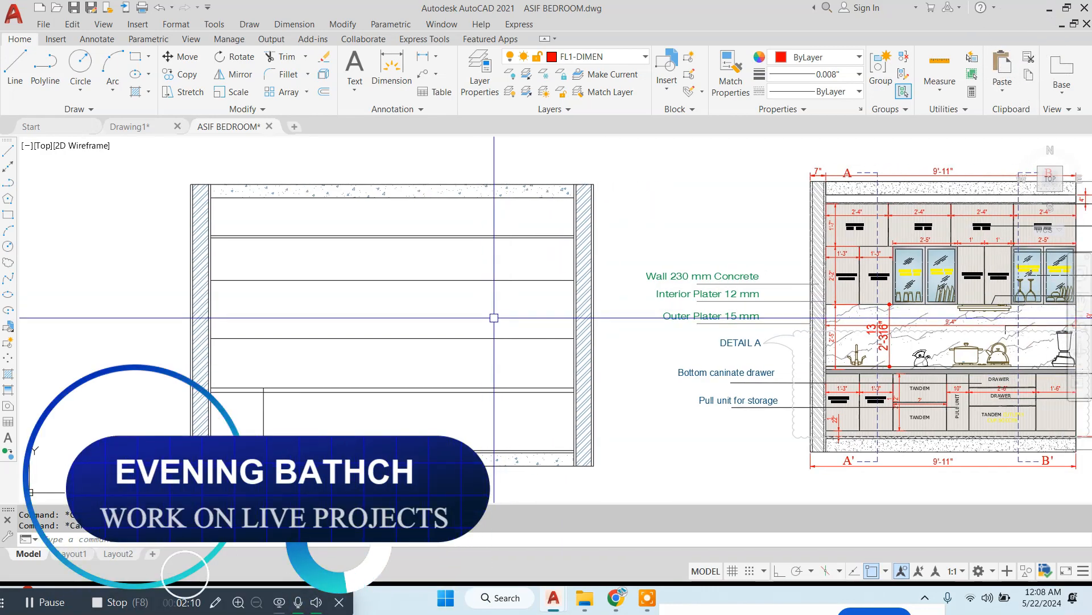
scroll(494, 318, "down", 8)
scroll(460, 170, "up", 3)
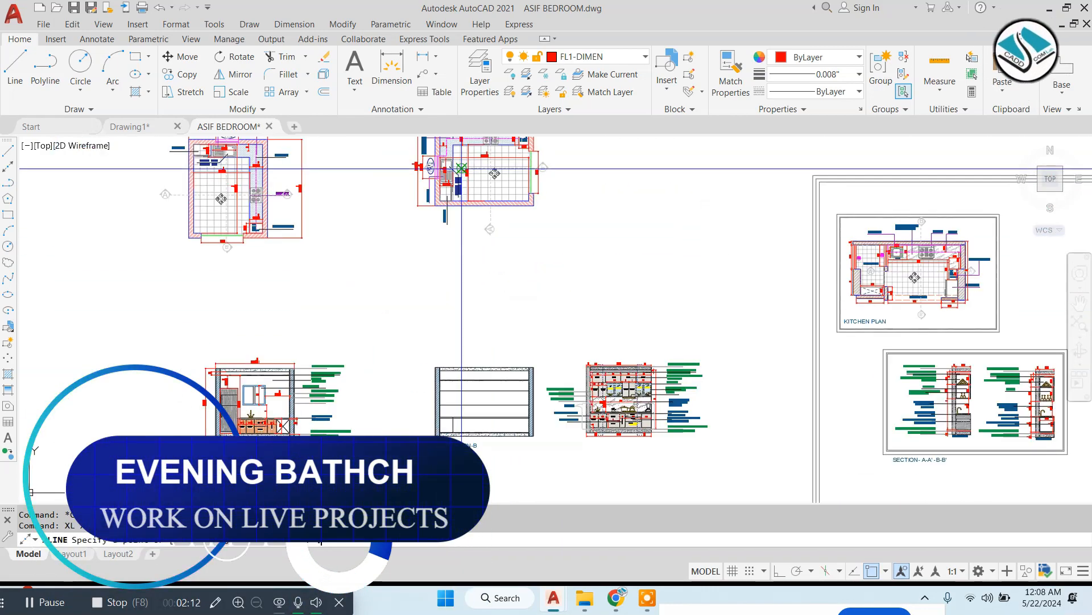
scroll(462, 170, "up", 5)
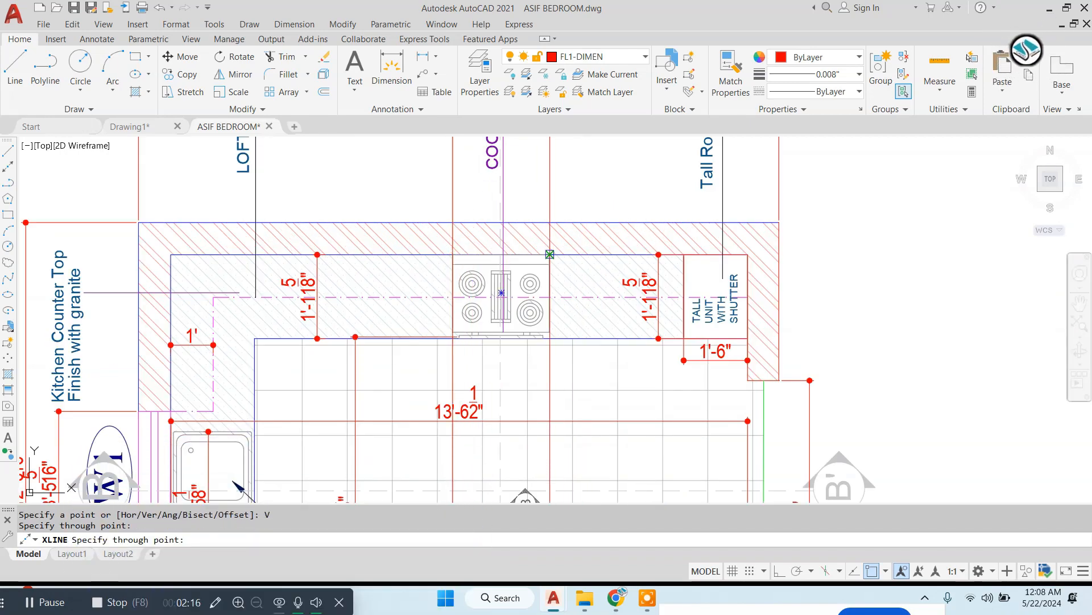
scroll(635, 274, "down", 8)
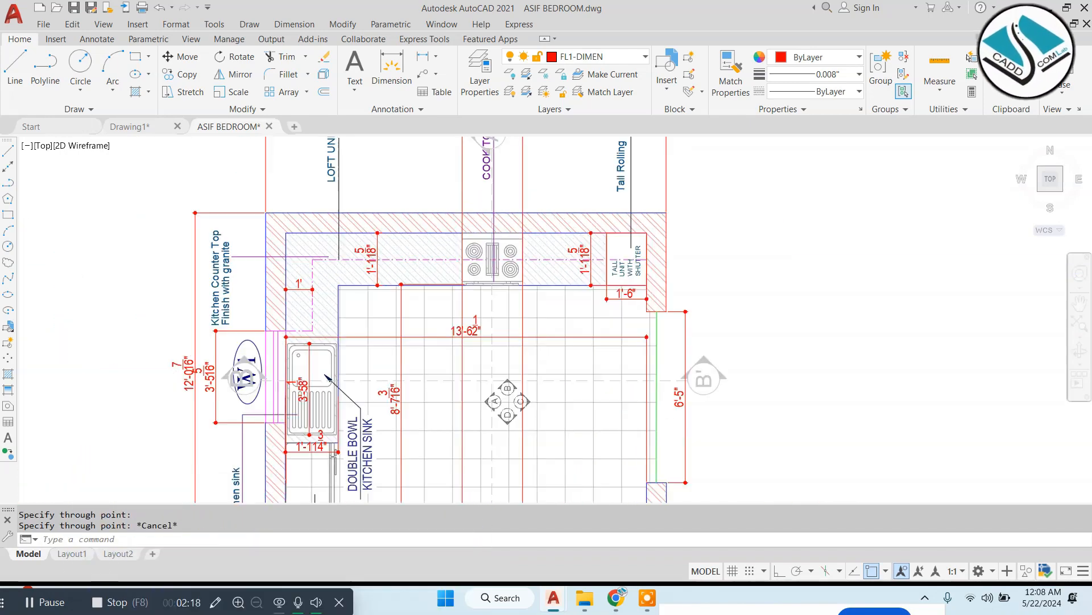
Group the cook top with its pot and kettle in the reference elevation.
scroll(565, 376, "up", 5)
middle_click_drag(458, 326, 58, 266)
scroll(842, 334, "up", 6)
left_click(797, 298)
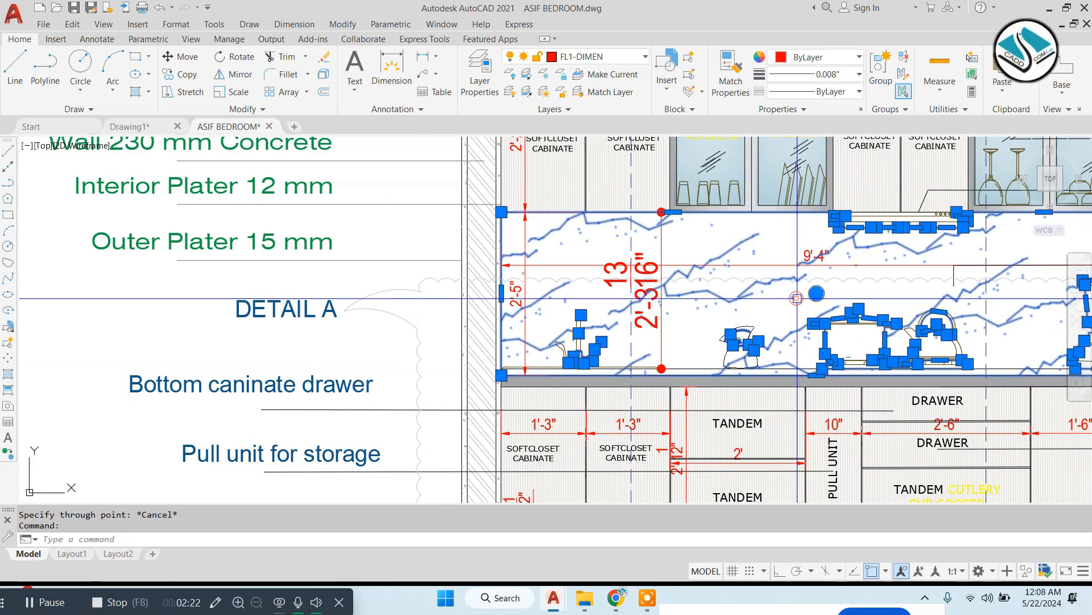
scroll(797, 299, "up", 4)
left_click(403, 141)
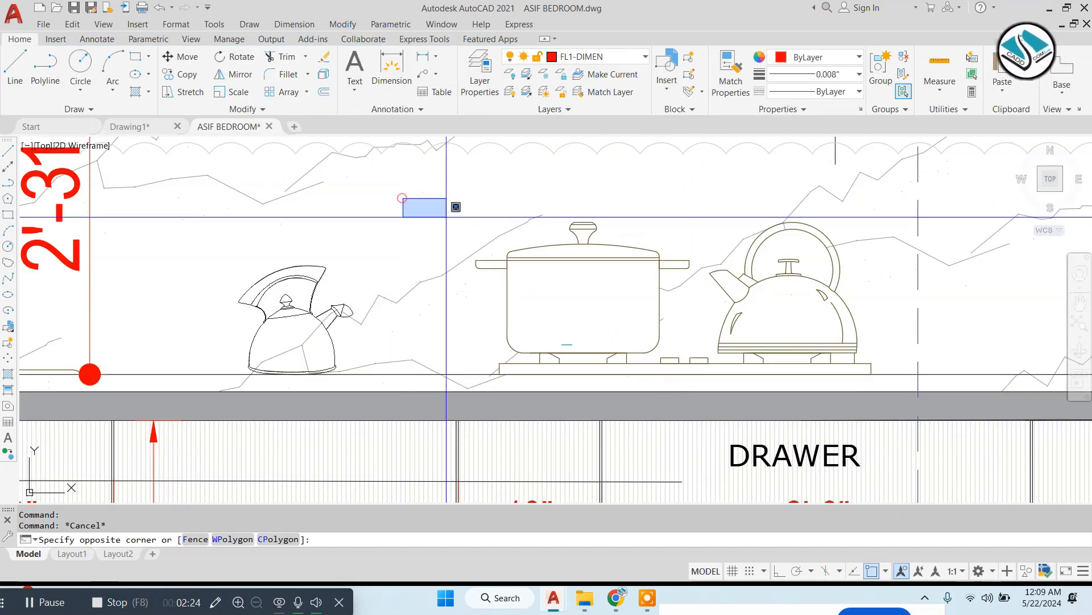
left_click(897, 391)
left_click(905, 85)
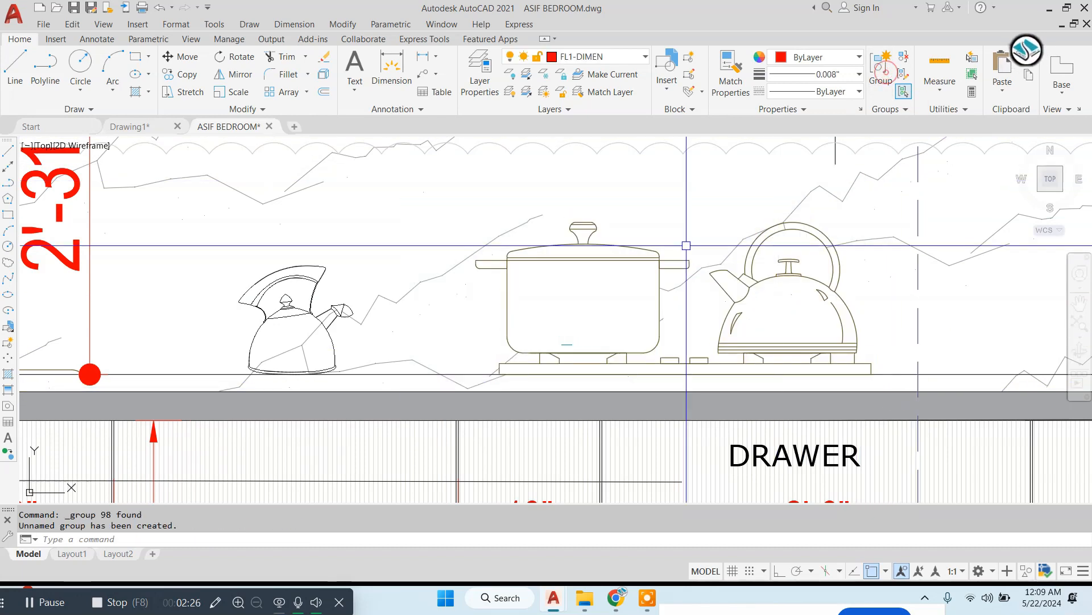
Copy the grouped cook top onto Elevation-B's counter, fitting it between the two vertical construction lines.
left_click(651, 251)
left_click(638, 248)
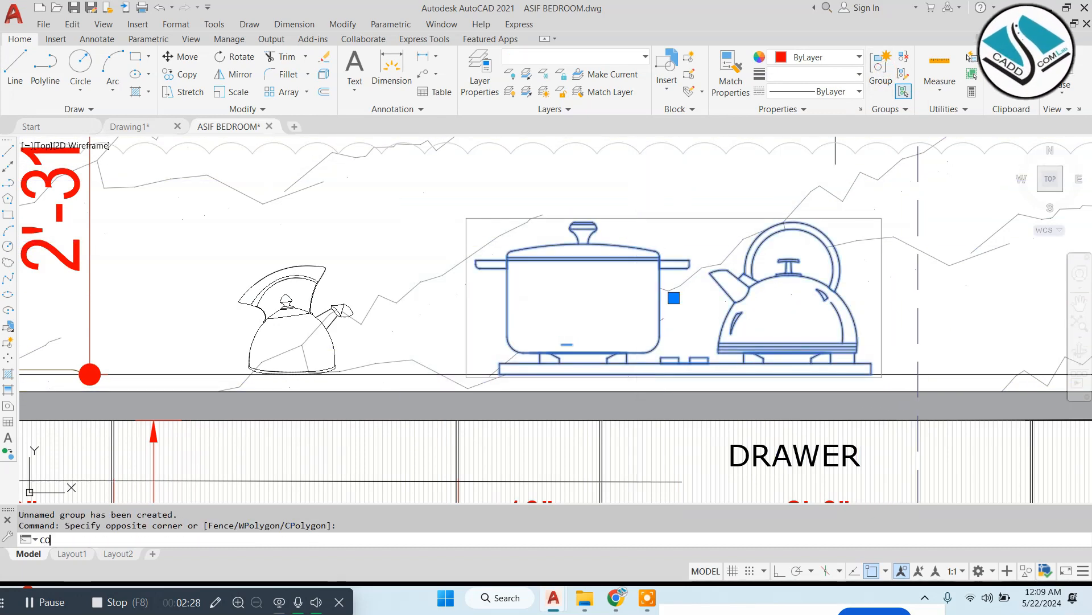
key("Return")
left_click(686, 374)
scroll(708, 317, "down", 9)
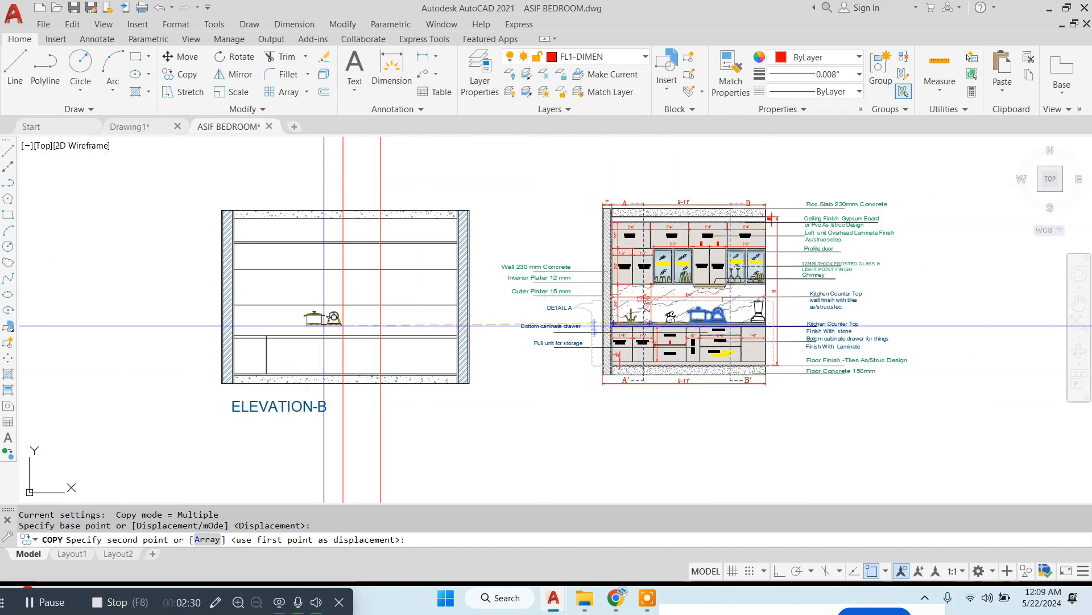
scroll(323, 326, "up", 8)
left_click(363, 325)
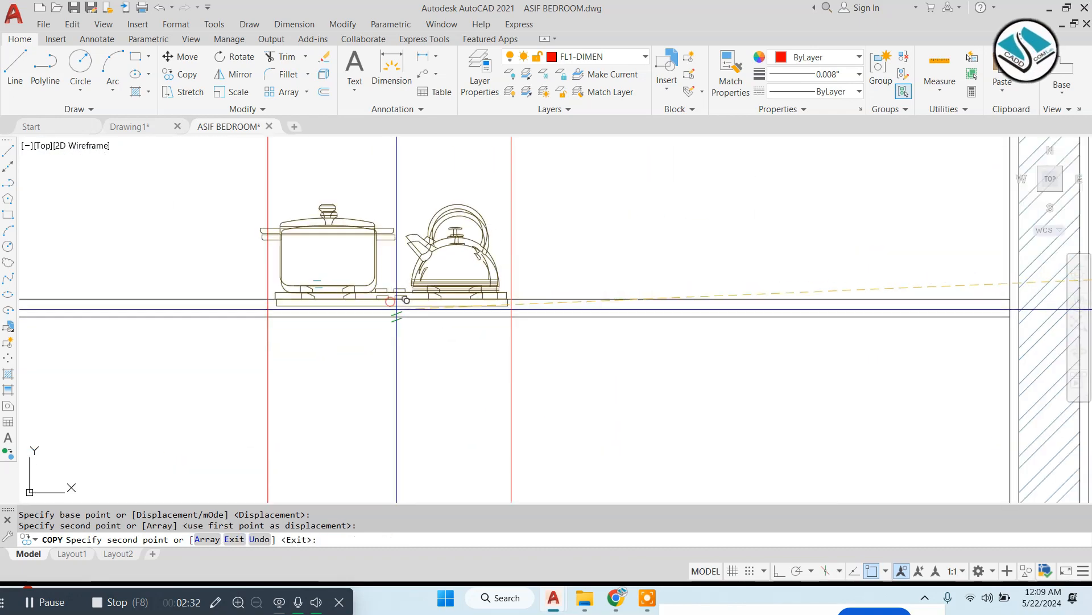
key("Escape")
Erase the two vertical construction lines beside the copied cook top.
scroll(407, 312, "down", 3)
left_click(505, 234)
left_click(218, 213)
type("e")
key("Return")
key("Escape")
Group the small kettle standing above the tandem drawer in the reference elevation.
middle_click_drag(416, 292, 411, 298)
scroll(411, 298, "down", 5)
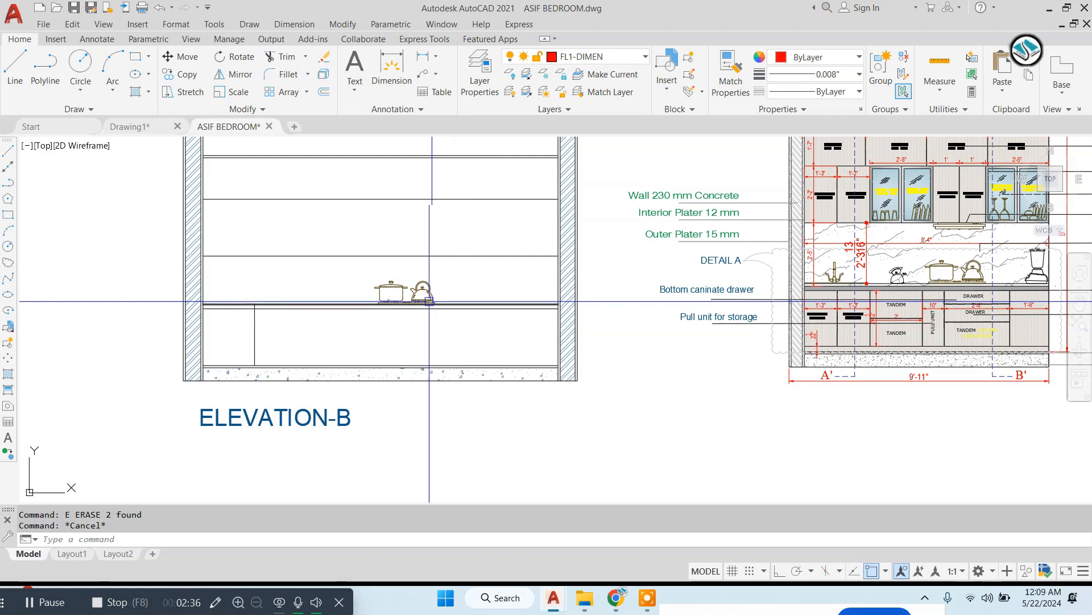
middle_click_drag(499, 273, 437, 309)
scroll(803, 319, "up", 6)
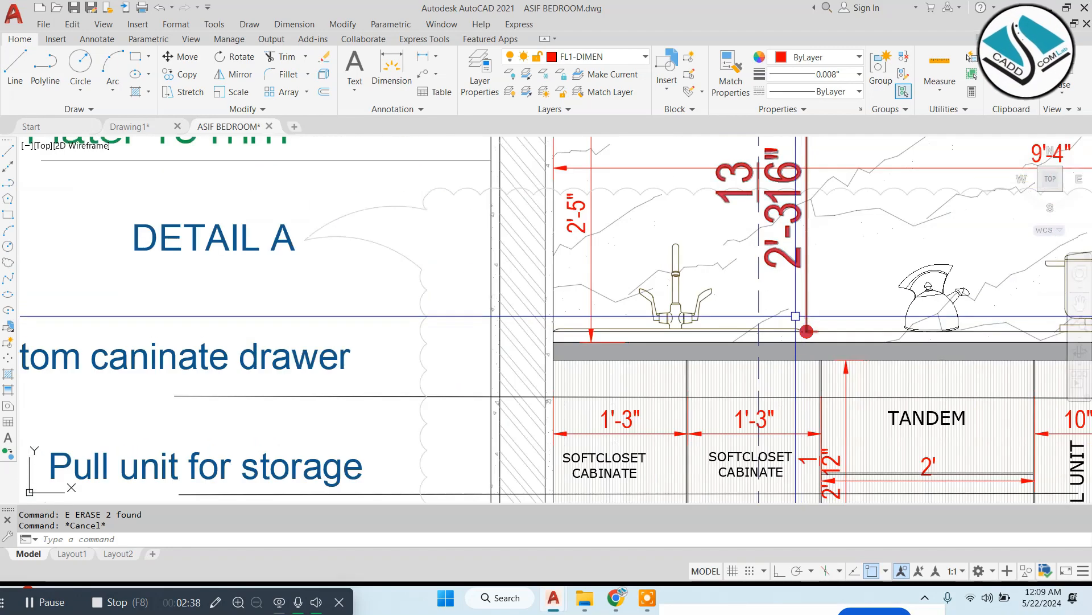
scroll(643, 285, "up", 2)
scroll(626, 262, "down", 3)
key("Escape")
scroll(849, 203, "up", 1)
left_click(763, 241)
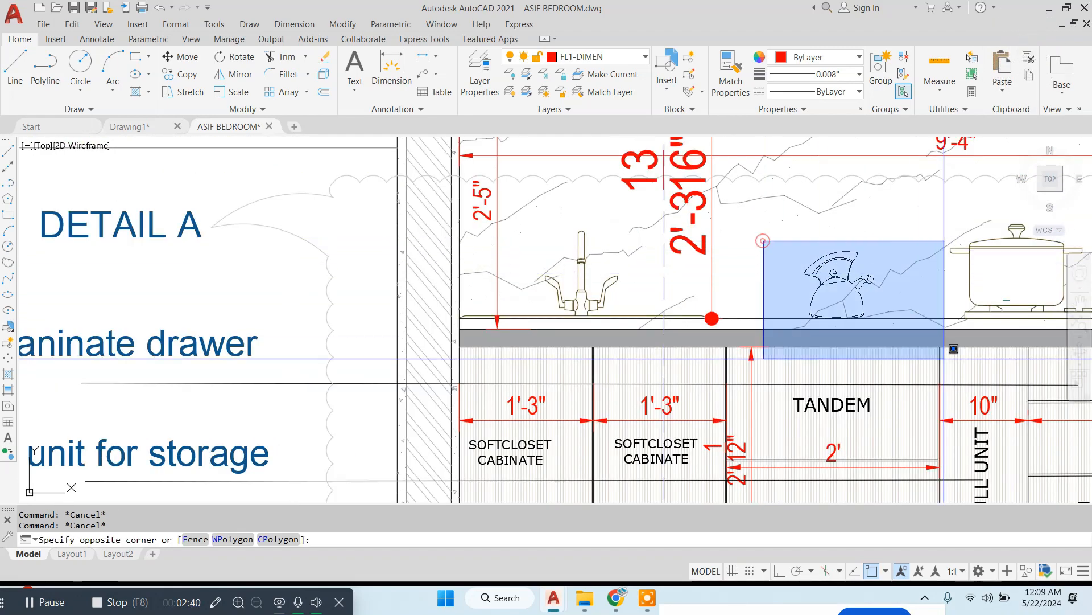
left_click(959, 373)
middle_click_drag(1071, 301, 662, 297)
scroll(738, 269, "up", 2)
scroll(738, 268, "down", 2)
middle_click_drag(826, 243, 782, 249)
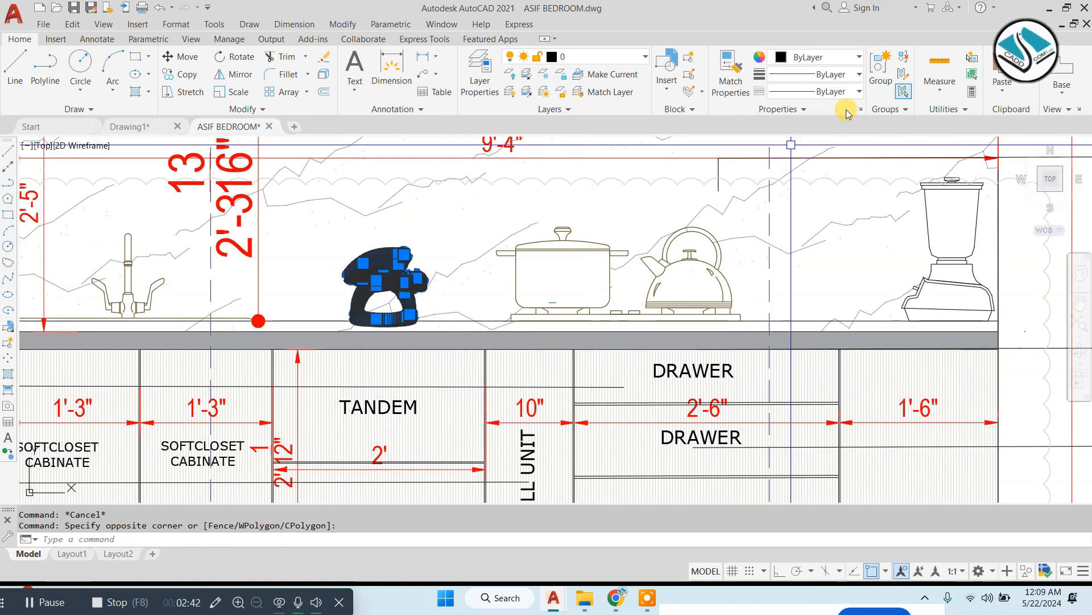
left_click(890, 67)
Group the blender at the far end of the reference elevation's counter.
middle_click_drag(847, 261, 684, 274)
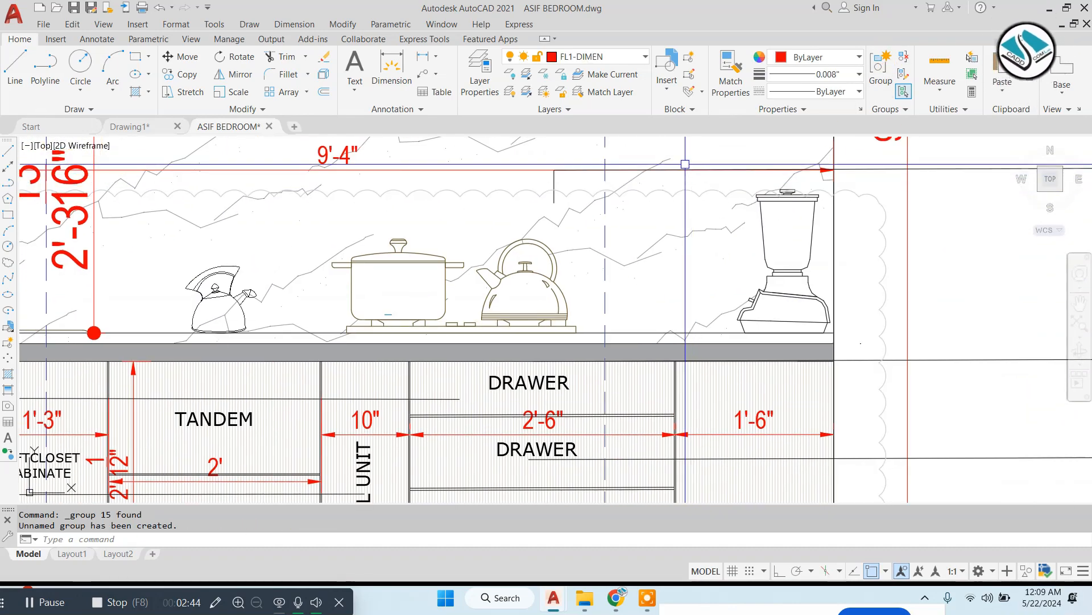
left_click(684, 164)
left_click(862, 366)
left_click(888, 91)
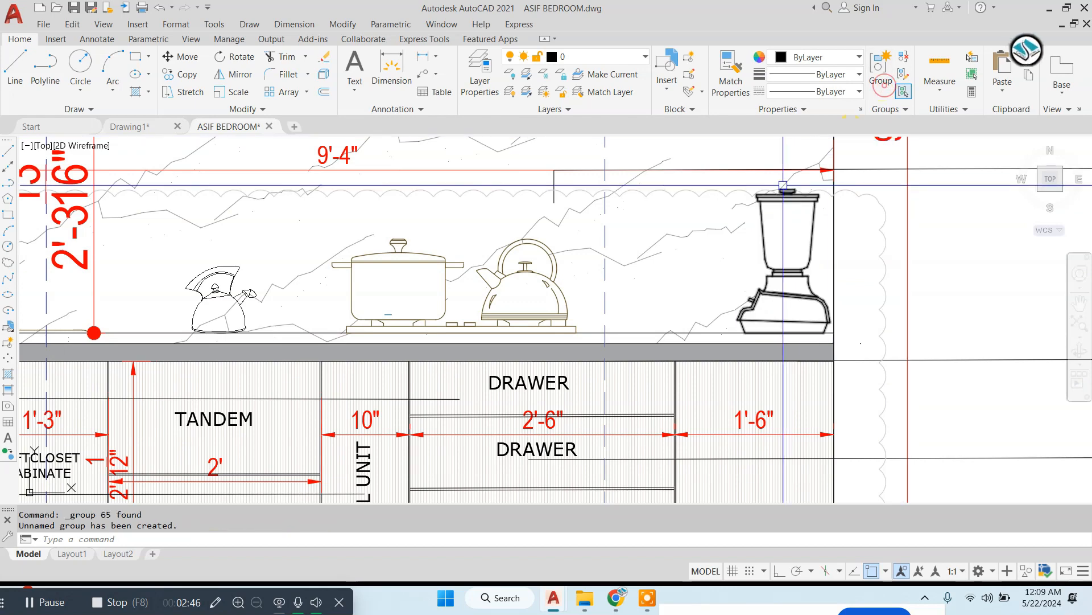
Copy the small kettle and the blender from the reference elevation to Elevation-B's counter area.
key("Escape")
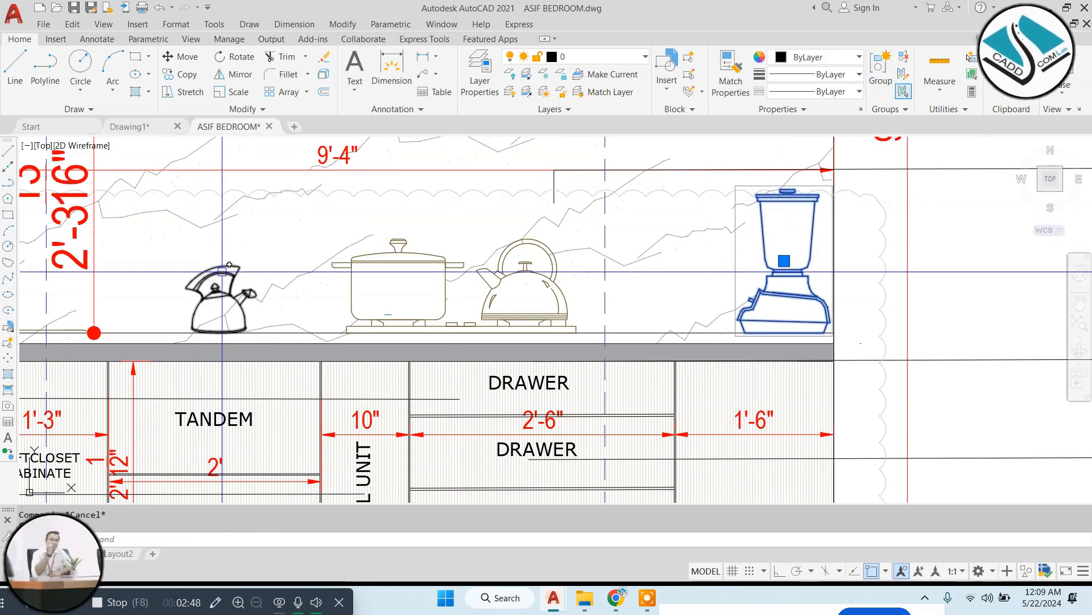
type("co")
key("Return")
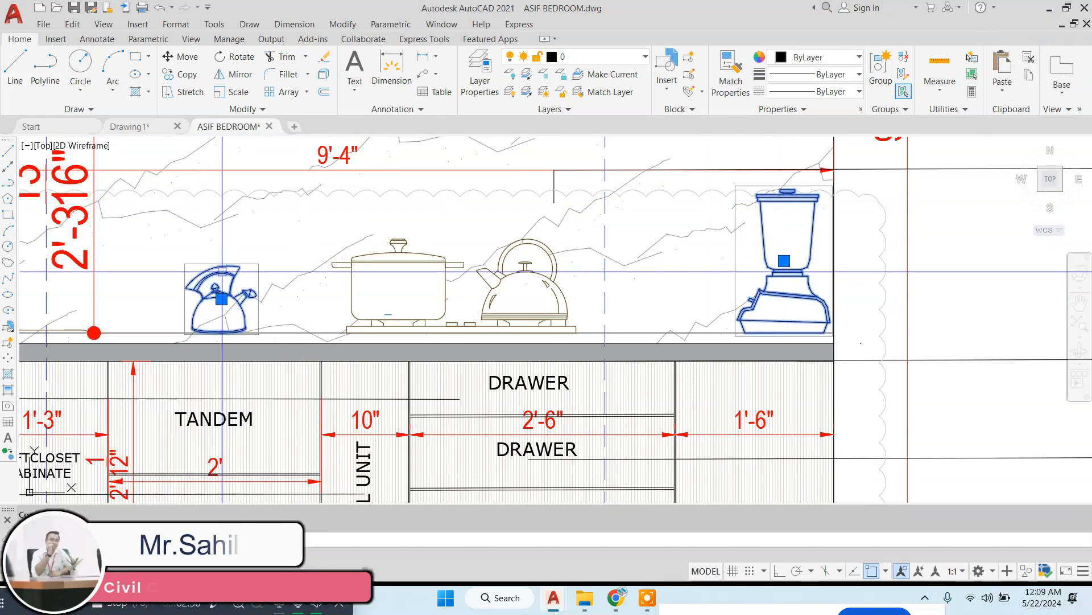
left_click(222, 272)
scroll(330, 285, "down", 6)
middle_click_drag(268, 307, 710, 338)
scroll(470, 336, "up", 5)
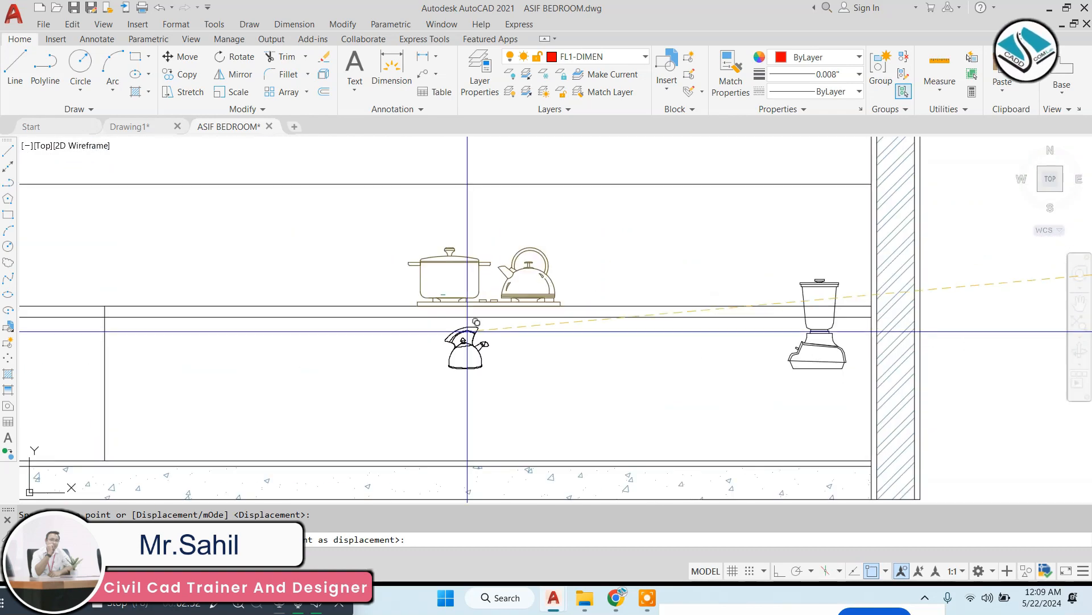
left_click(252, 254)
key("Escape")
Move the copied small kettle so its base stands on Elevation-B's counter top, above the vertical line under the counter.
left_click(268, 229)
left_click(213, 277)
type("m")
key("Return")
scroll(334, 319, "up", 4)
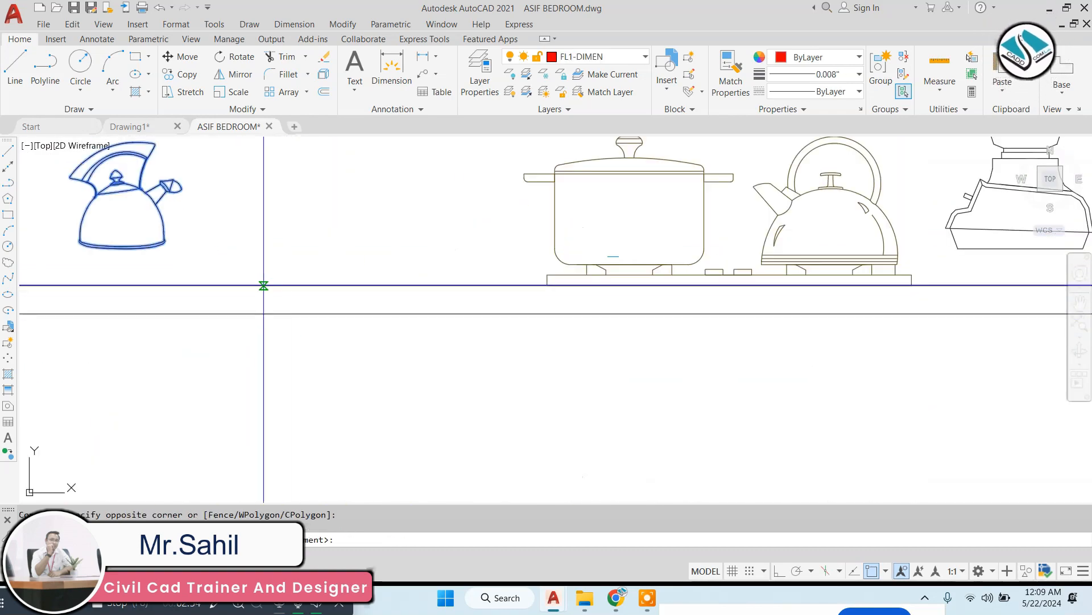
left_click(111, 249)
middle_click_drag(216, 272, 570, 279)
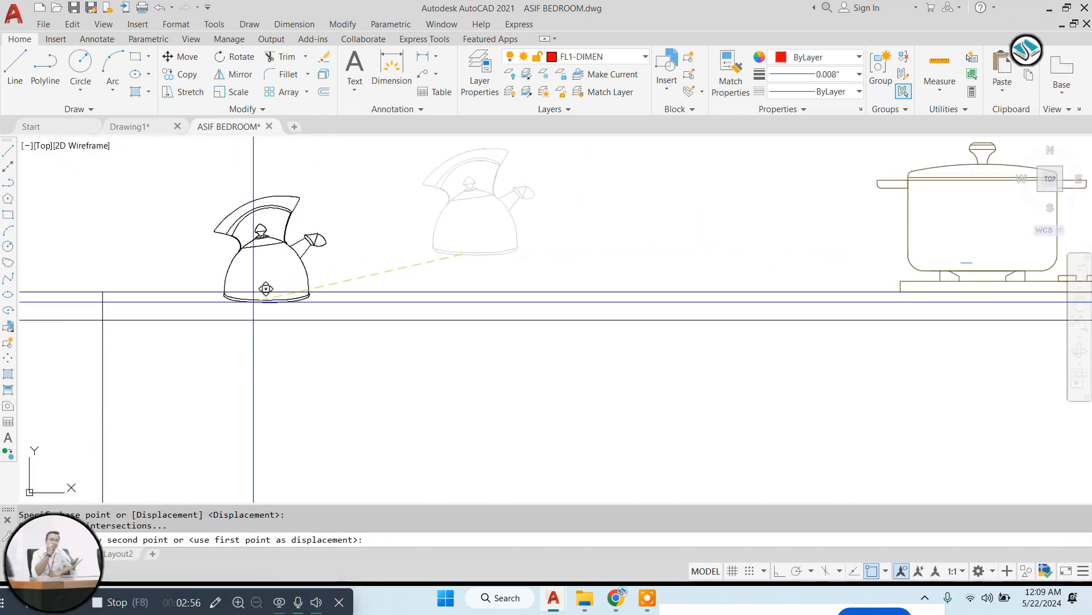
scroll(254, 297, "down", 3)
middle_click_drag(250, 289, 455, 279)
left_click(366, 282)
Move the copied blender from beside the cook top to the far end of the counter near the hatched wall.
scroll(382, 278, "down", 4)
middle_click_drag(682, 270, 395, 281)
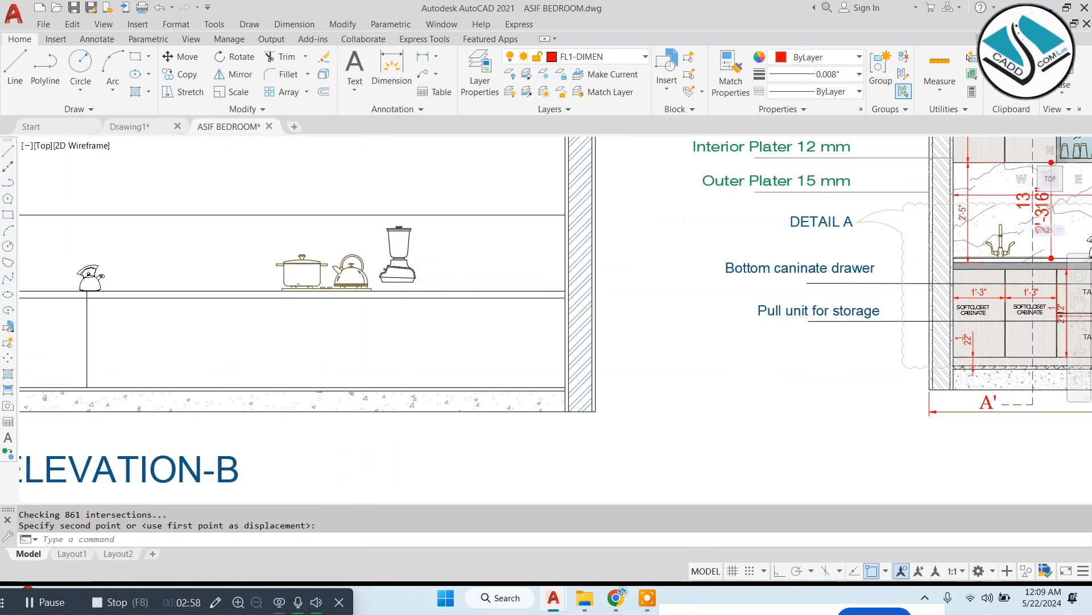
scroll(395, 283, "up", 2)
left_click(476, 242)
left_click(376, 282)
type("m")
key("Return")
left_click(419, 300)
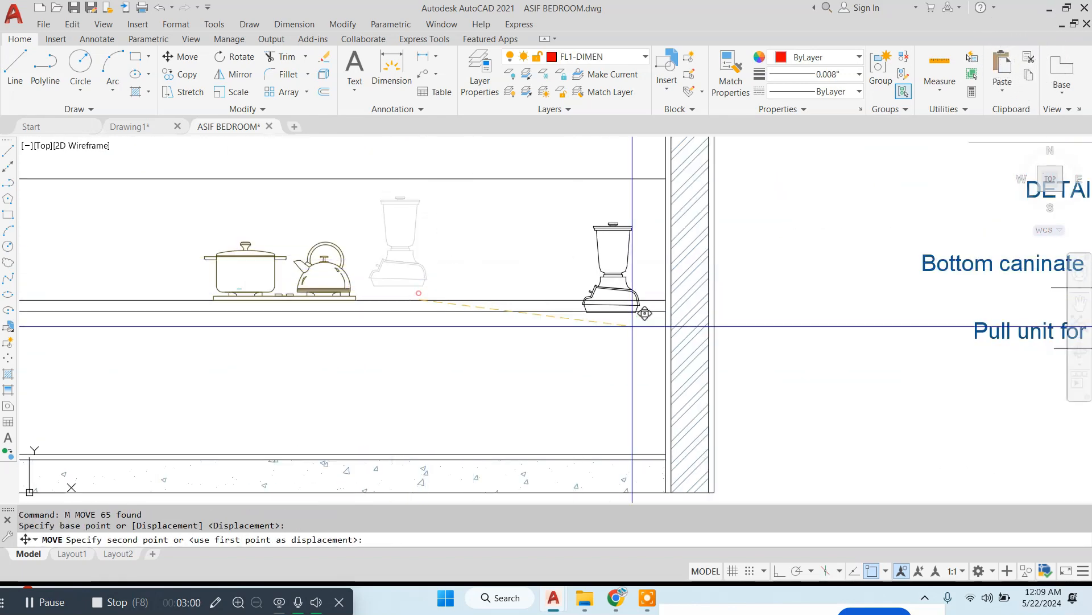
left_click(610, 312)
key("Escape")
Move the blender by its base midpoint so it rests exactly on the counter top line.
scroll(515, 310, "down", 4)
scroll(537, 309, "up", 6)
left_click(606, 239)
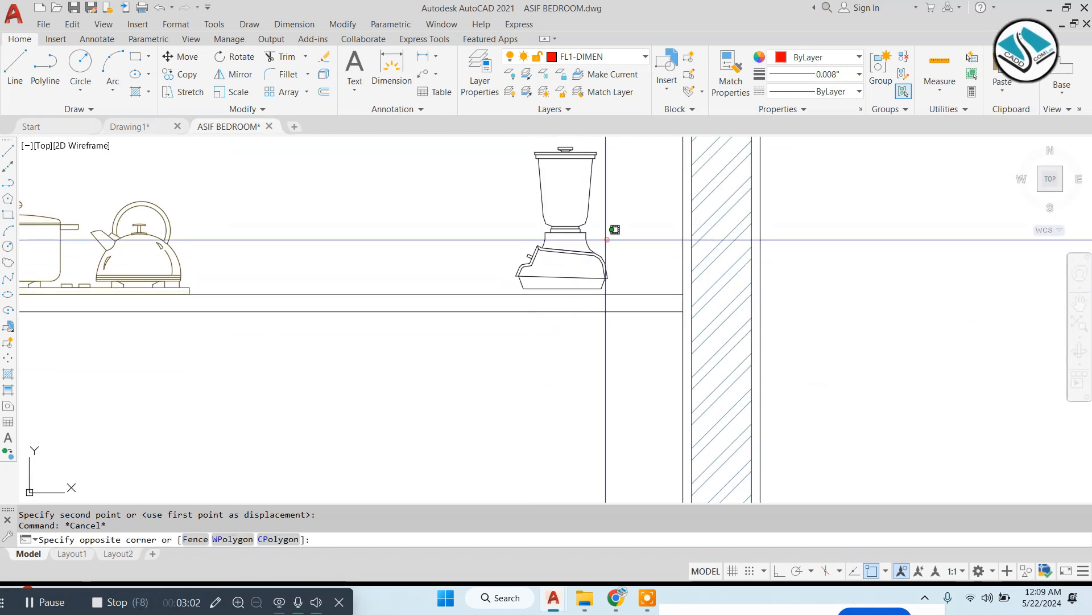
left_click(505, 279)
type("m")
key("Return")
scroll(553, 297, "up", 6)
left_click(586, 270)
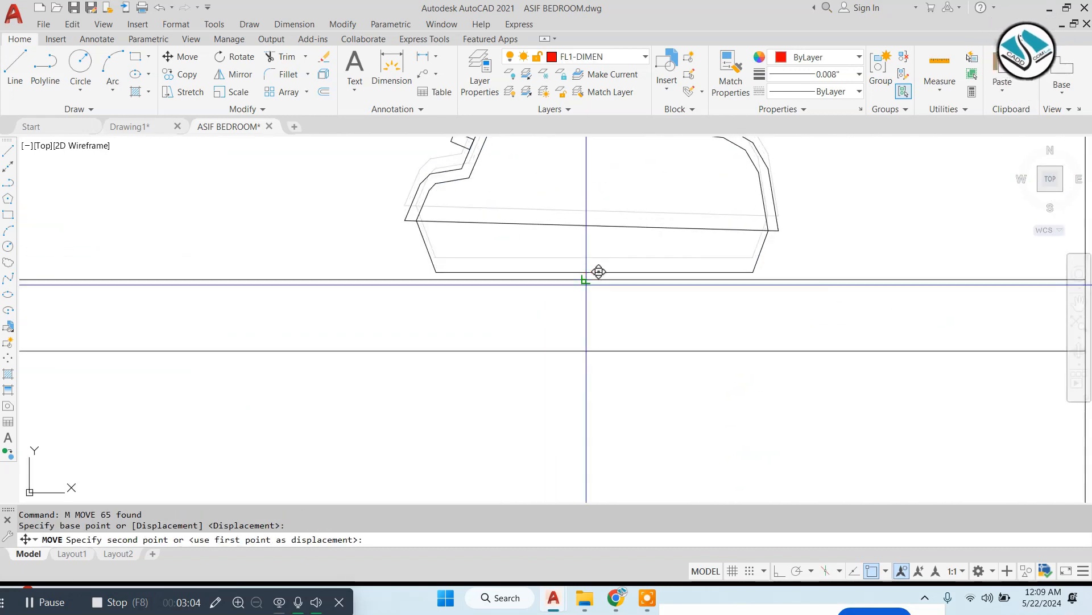
key("Escape")
Offset Elevation-B's inner wall line by 26 inches, repeating the offset from each new vertical line across the full width.
scroll(502, 331, "down", 6)
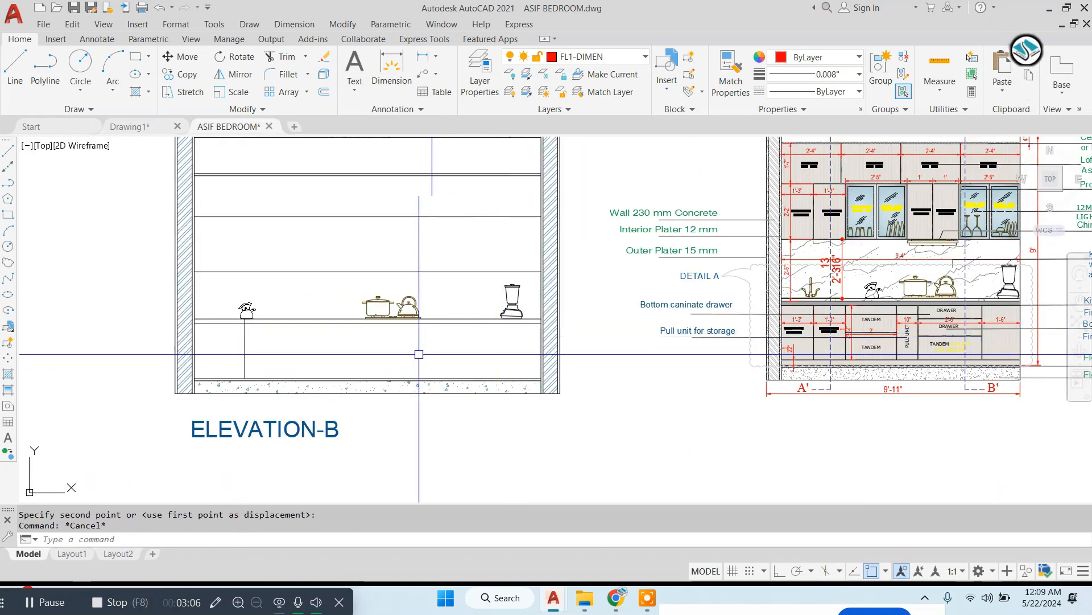
scroll(629, 361, "down", 3)
scroll(537, 374, "up", 3)
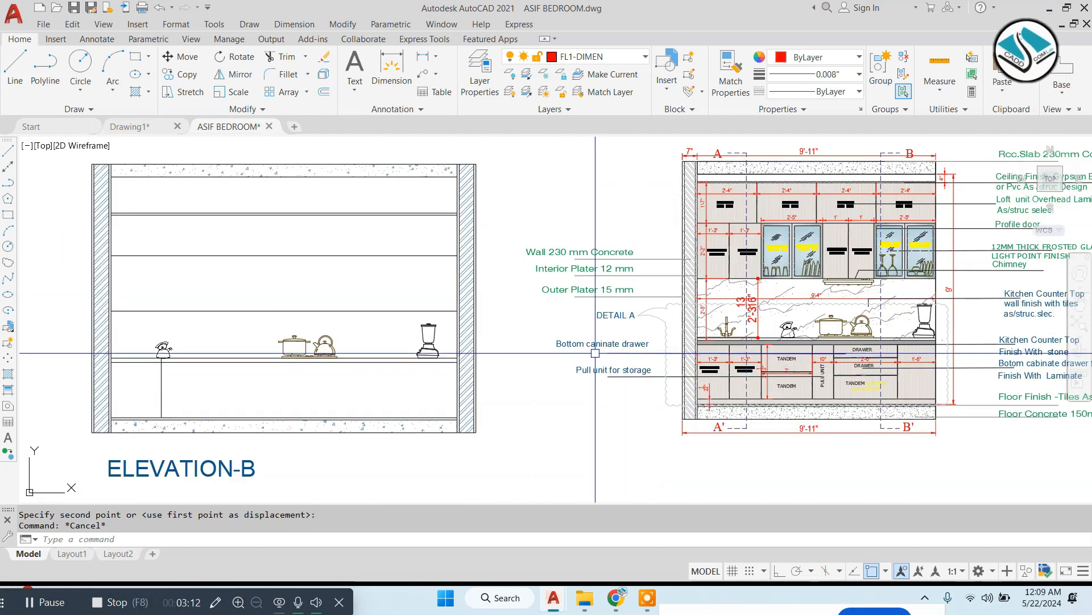
scroll(740, 202, "up", 6)
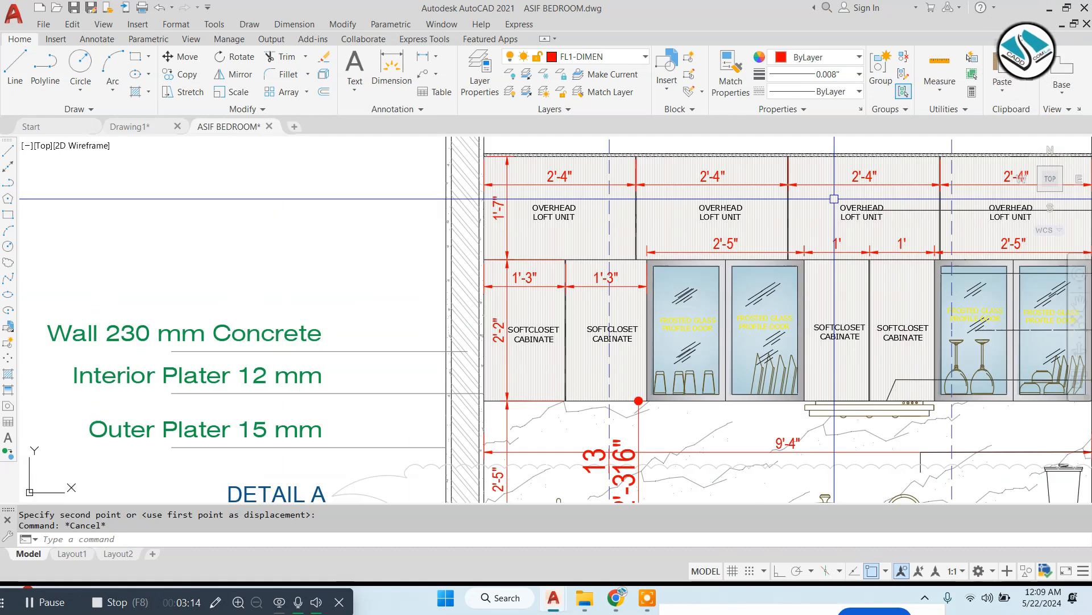
scroll(447, 237, "down", 6)
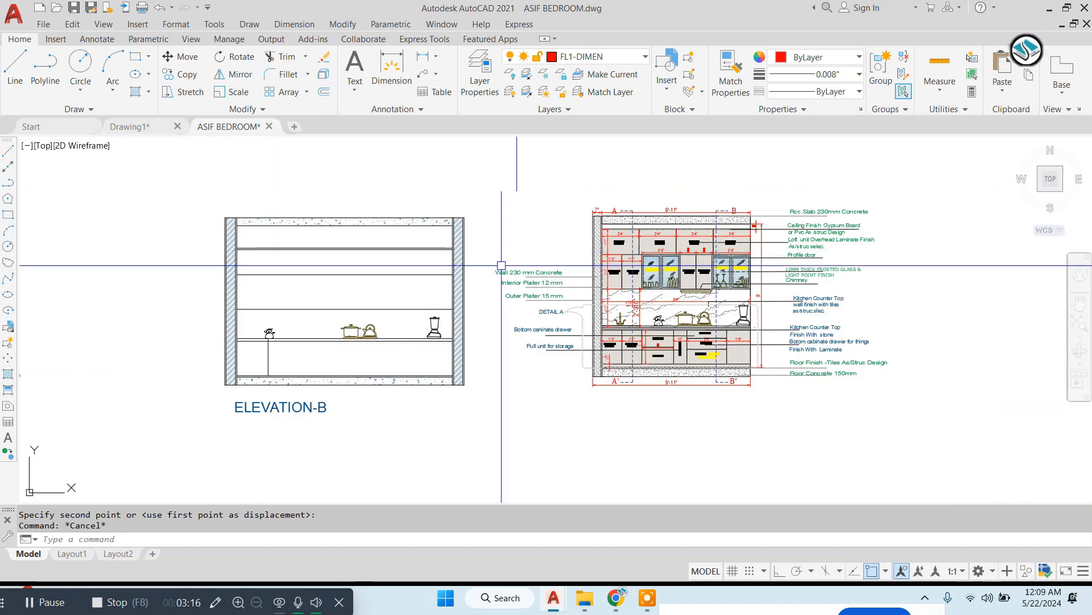
scroll(245, 275, "up", 6)
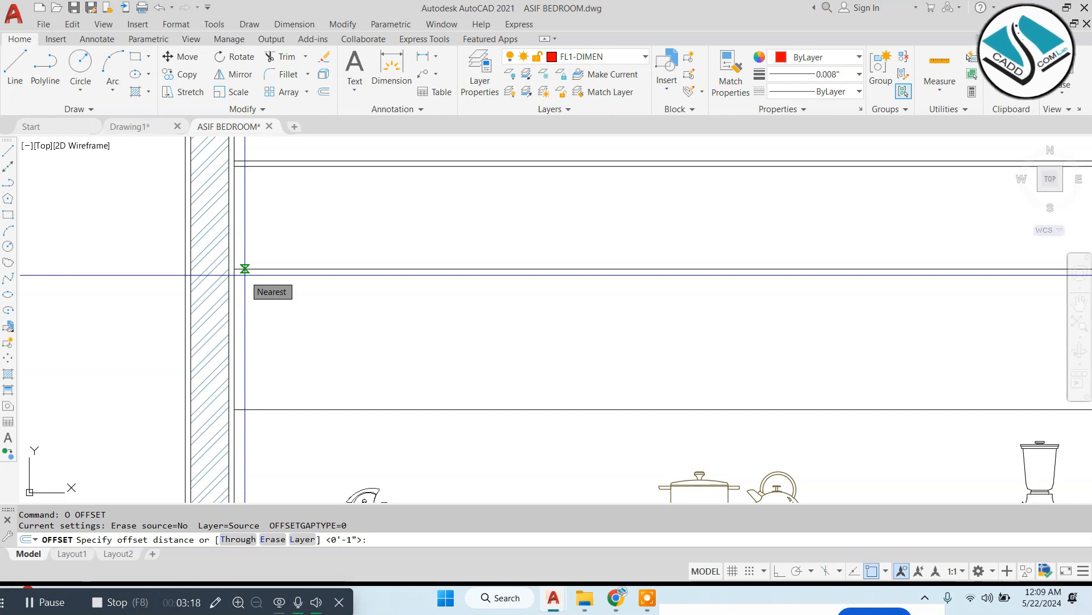
type("6")
key("Return")
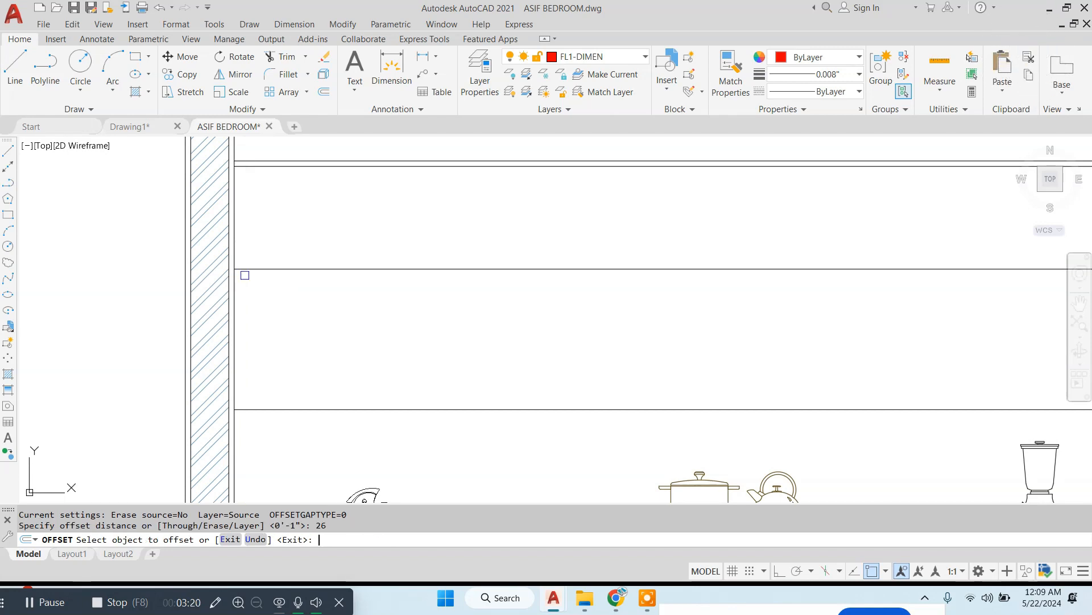
scroll(262, 256, "down", 2)
middle_click_drag(266, 200, 227, 223)
left_click(207, 204)
left_click(207, 204)
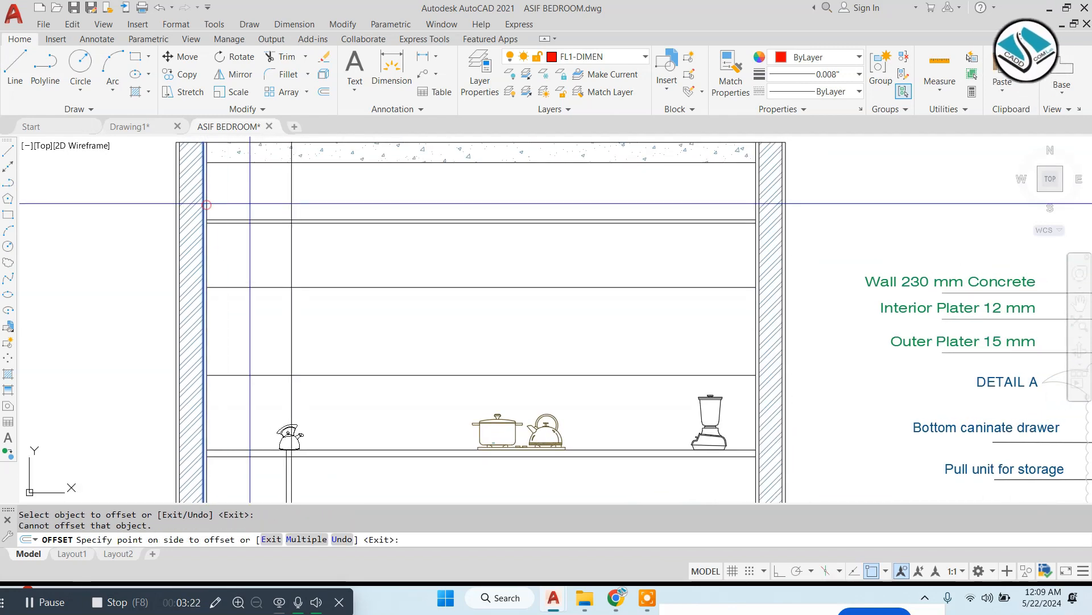
left_click(283, 205)
left_click(287, 204)
left_click(447, 214)
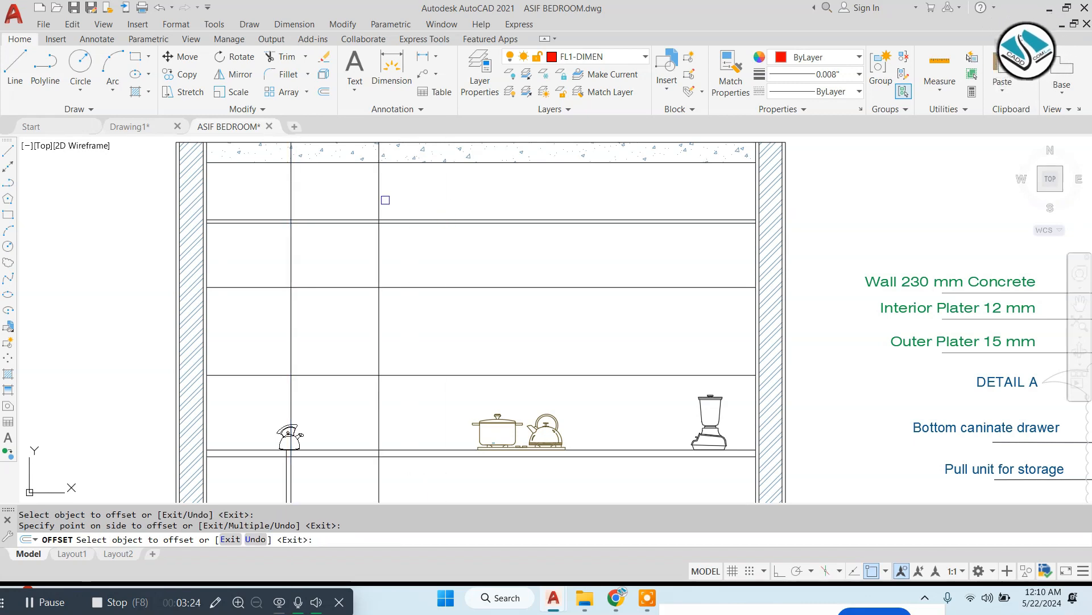
left_click(381, 200)
left_click(485, 200)
left_click(467, 199)
left_click(535, 200)
left_click(556, 200)
left_click(636, 199)
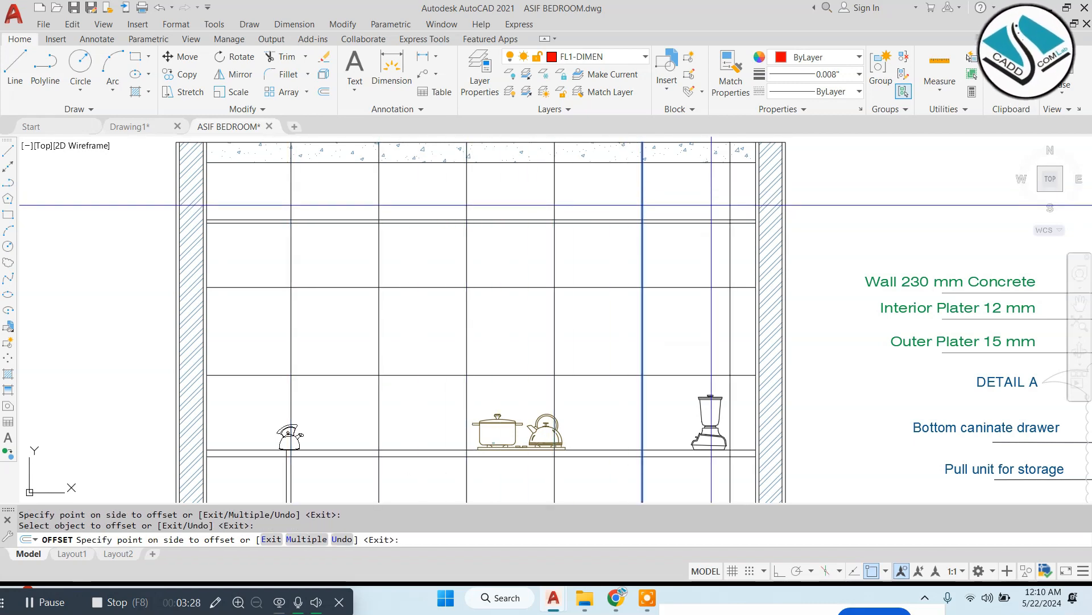
left_click(711, 205)
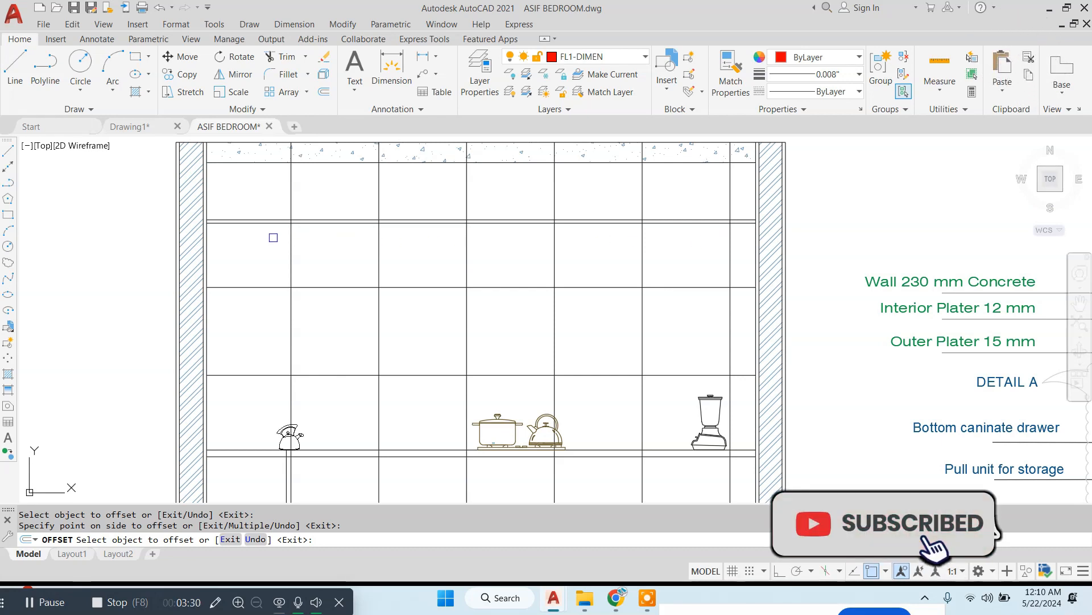
Erase all the 26-inch offset vertical lines across Elevation-B.
key("Escape")
left_click(744, 187)
left_click(247, 208)
type("e")
key("Return")
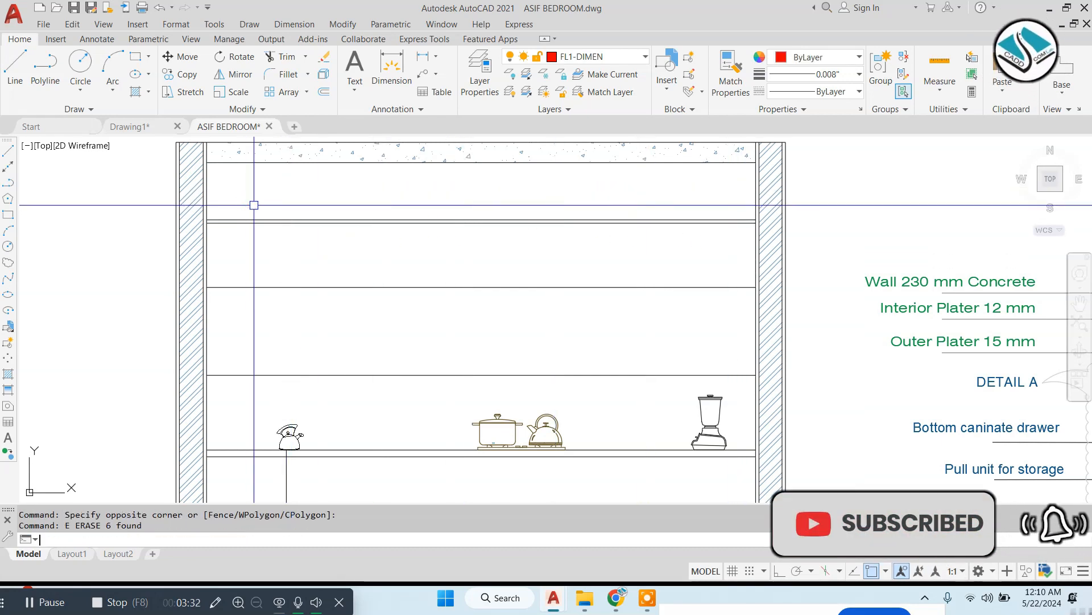
Divide the lower line of the upper double shelf line in Elevation-B into 6 equal segments.
type("DIV")
key("Return")
left_click(321, 223)
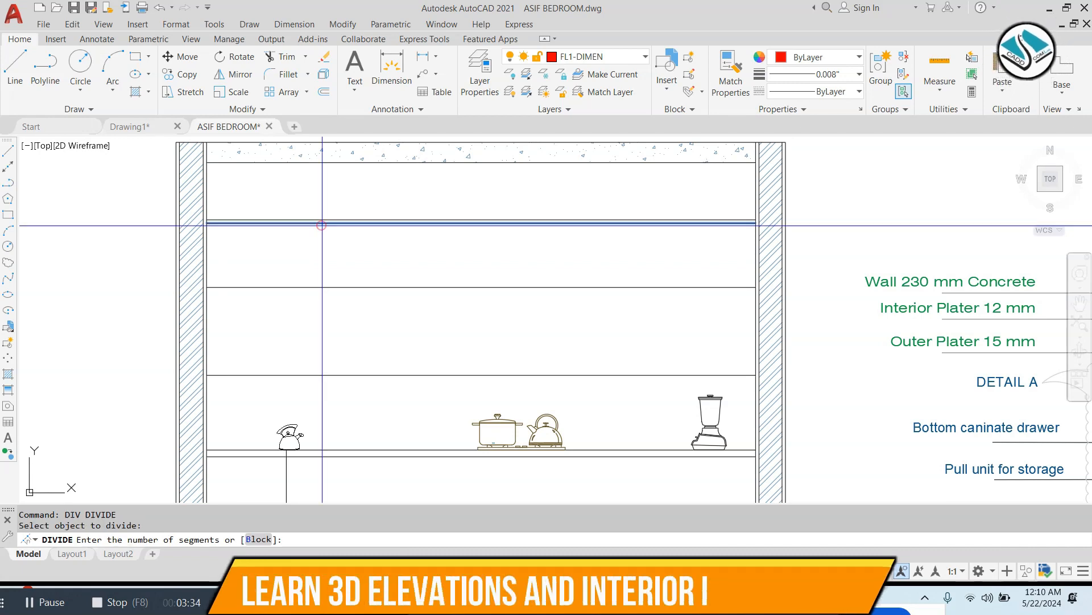
Draw a vertical line about 2'-5" long straight down from each division point, with Ortho on.
type("L")
key("Return")
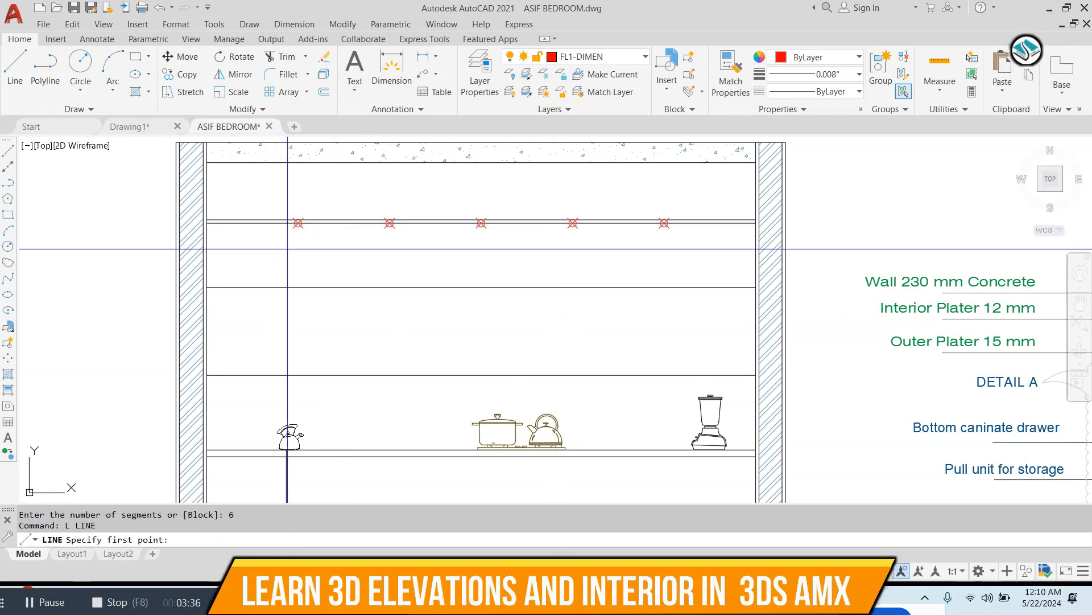
left_click(298, 223)
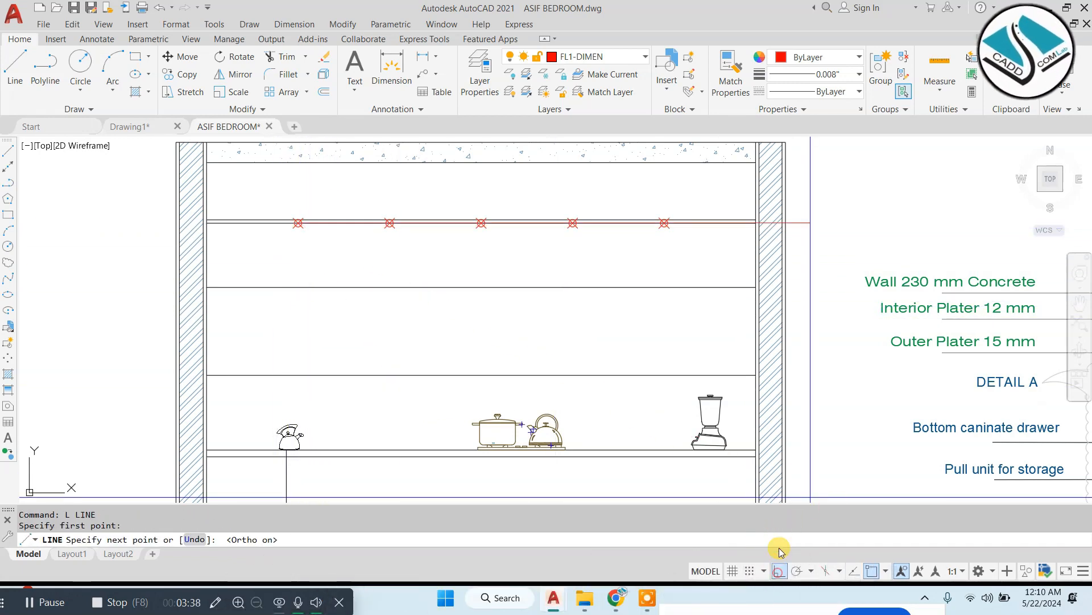
left_click(305, 326)
key("Escape")
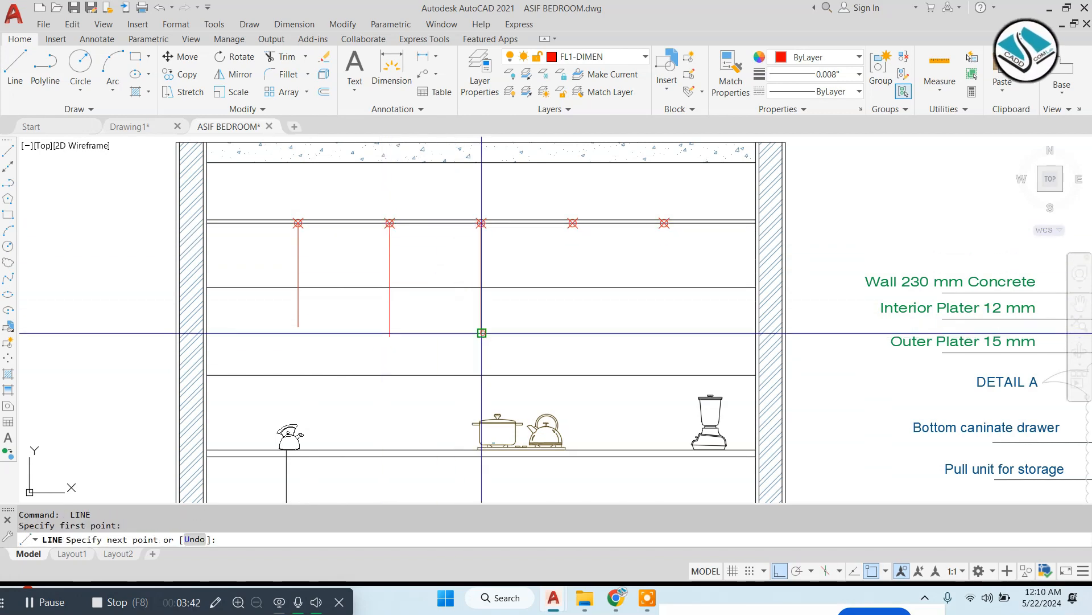
left_click(482, 332)
key("Escape")
key("Return")
left_click(573, 334)
key("Escape")
key("Return")
left_click(664, 223)
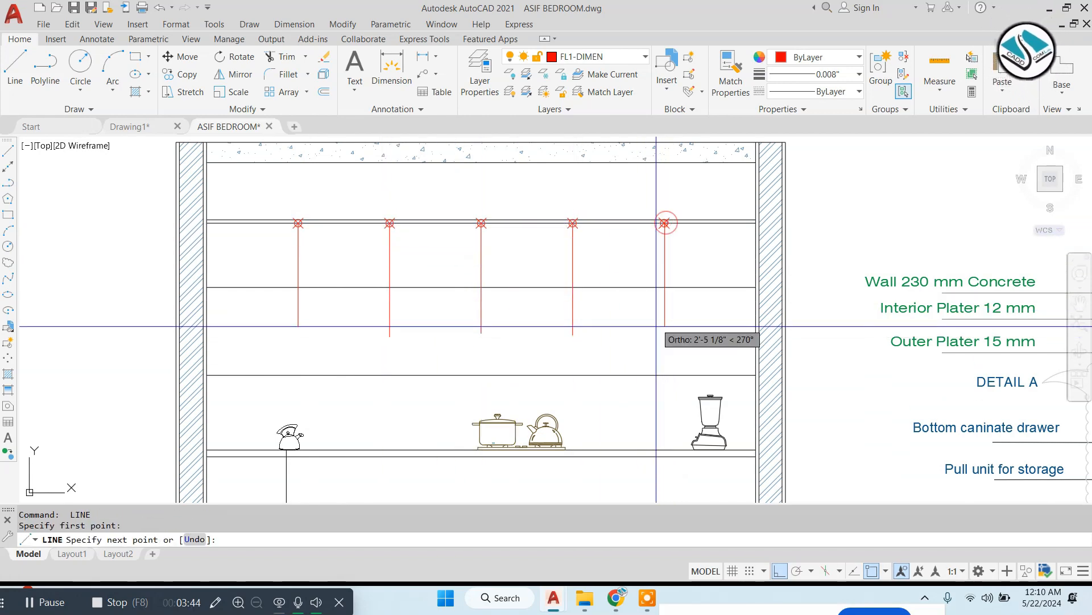
left_click(652, 327)
key("Escape")
Trim the vertical dividers where they extend below the next horizontal cabinet line.
left_click(712, 310)
left_click(261, 295)
key("Escape")
Erase the division point markers and match the red dividers' properties to the black horizontal cabinet line.
left_click(265, 187)
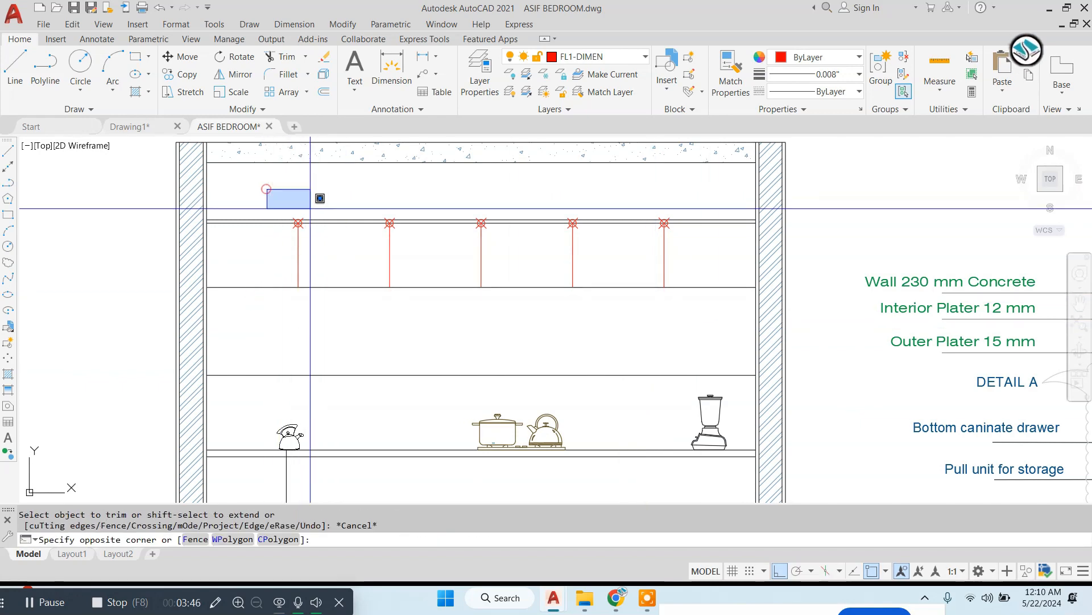
left_click(685, 244)
type("a")
key("Return")
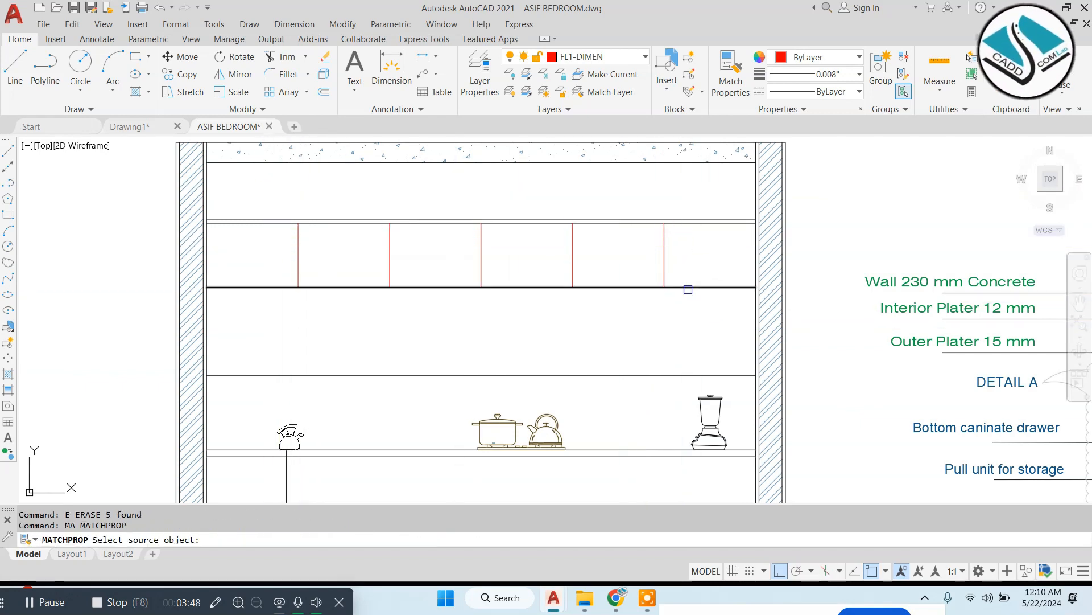
key("Escape")
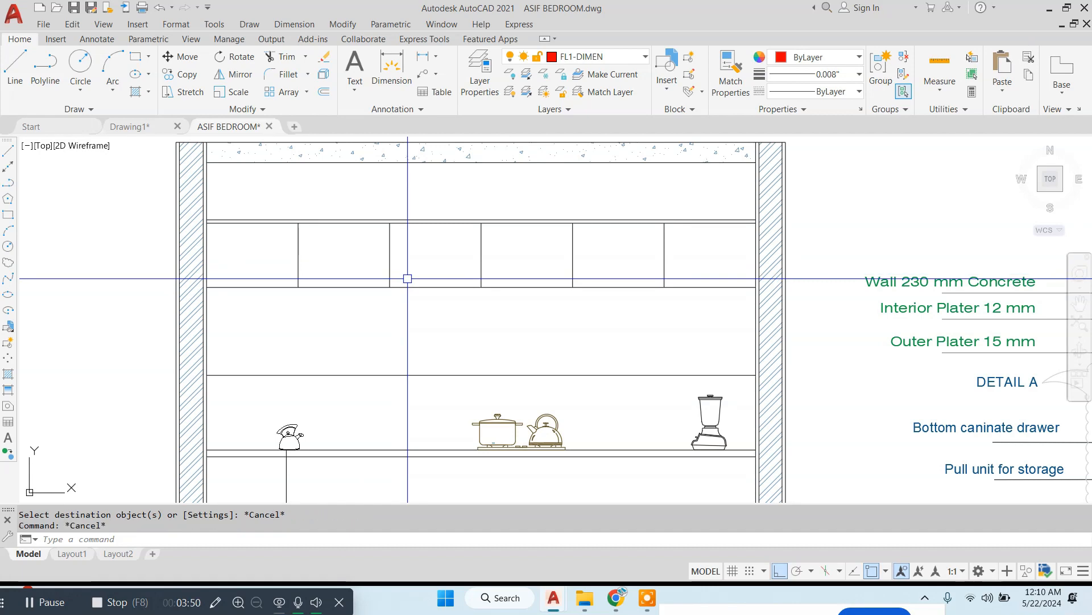
Offset each of the five vertical dividers by .25 toward the blender-side wall to give them thickness.
key("Return")
scroll(279, 271, "up", 2)
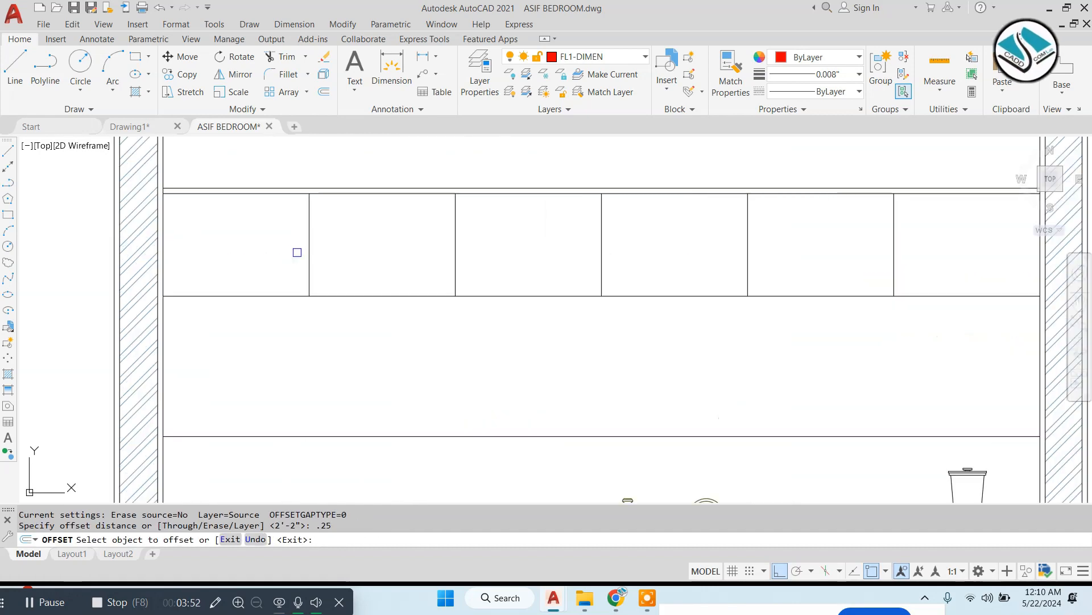
left_click(454, 262)
left_click(523, 263)
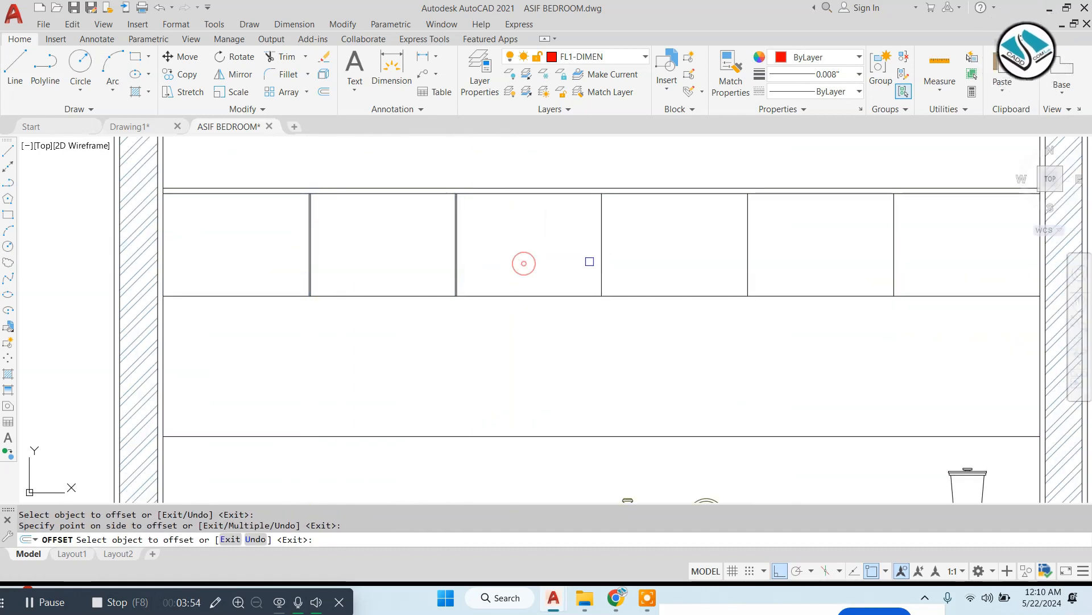
middle_click_drag(698, 263, 415, 258)
left_click(465, 247)
left_click(476, 252)
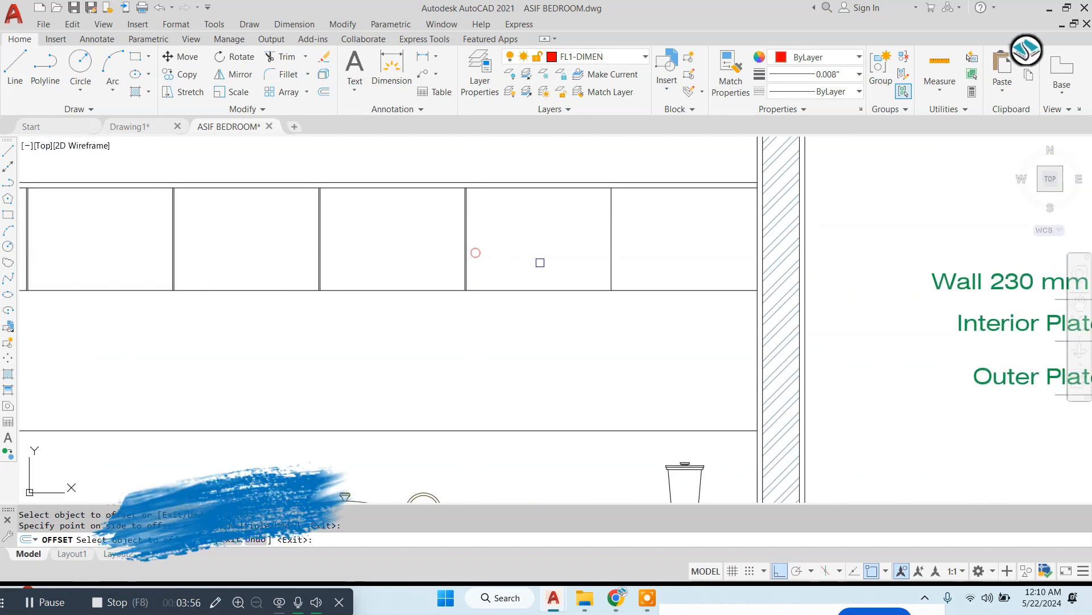
left_click(612, 261)
left_click(651, 259)
key("Escape")
Copy the OVERHEAD LOFT UNIT label from the reference elevation into each of the six divided compartments of Elevation-B.
scroll(516, 275, "down", 4)
scroll(884, 220, "up", 6)
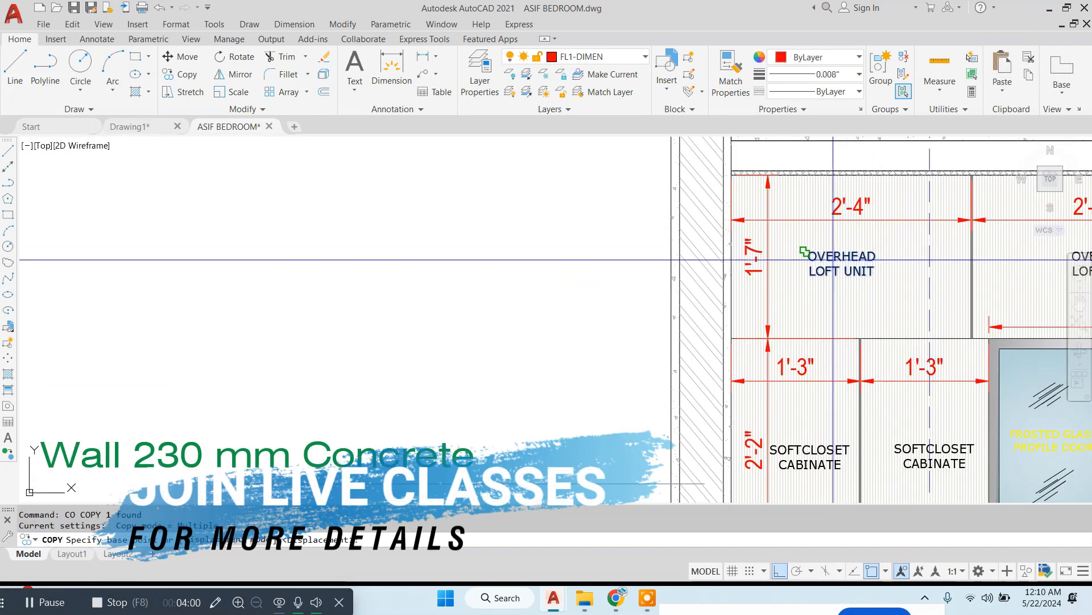
left_click(833, 260)
scroll(820, 259, "down", 6)
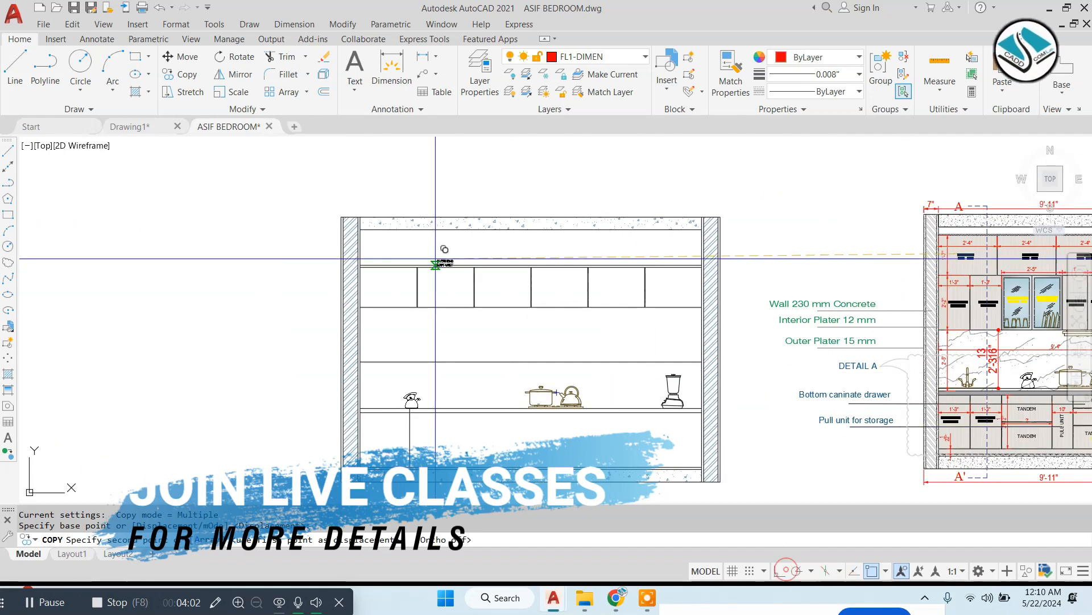
scroll(424, 256, "up", 6)
left_click(262, 374)
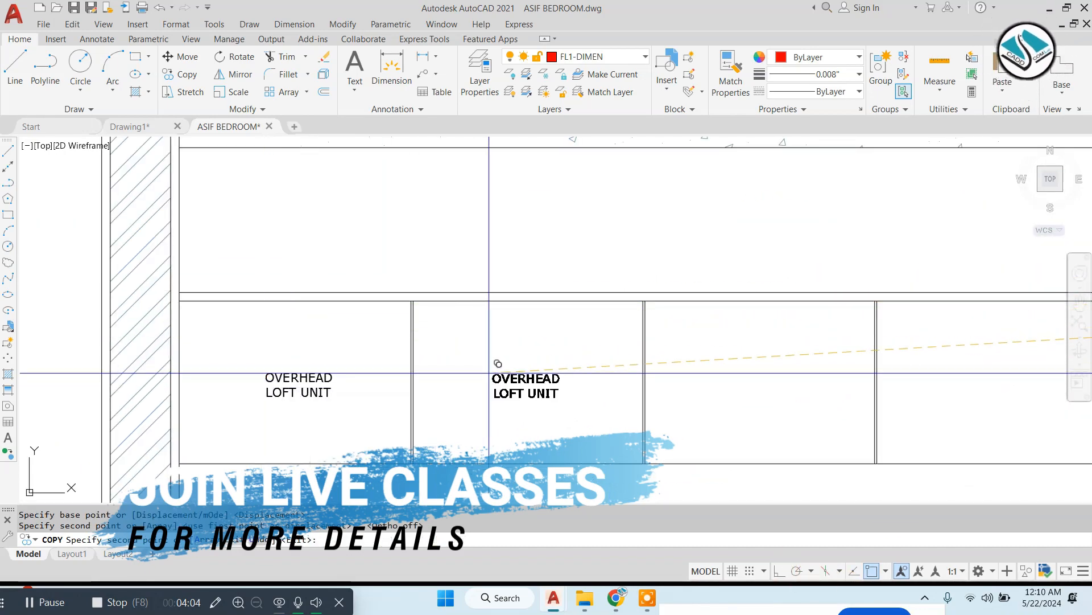
left_click(723, 376)
middle_click_drag(842, 365, 269, 281)
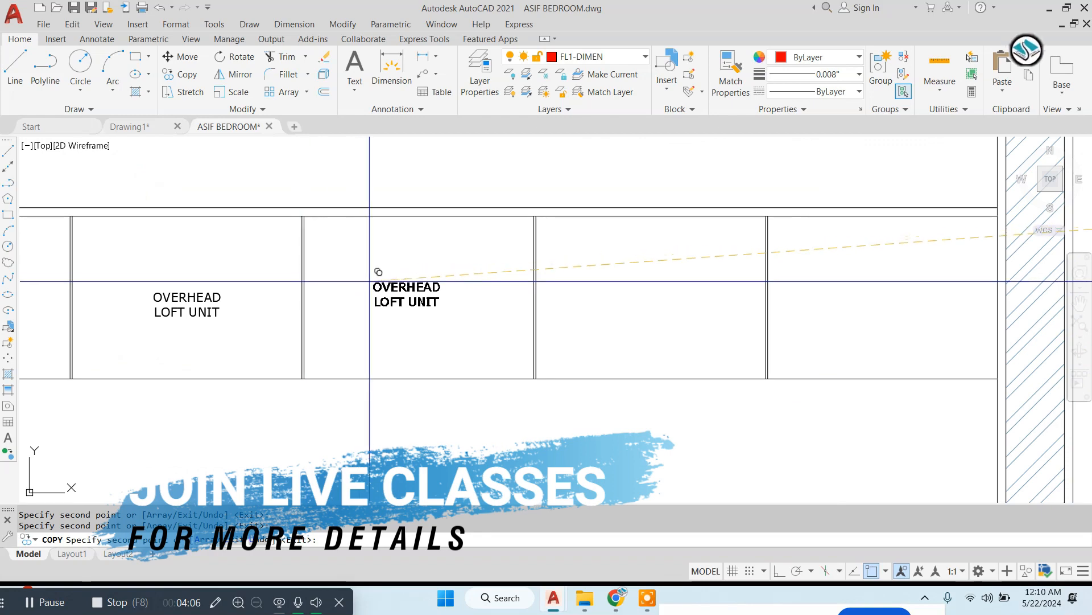
left_click(846, 286)
key("Escape")
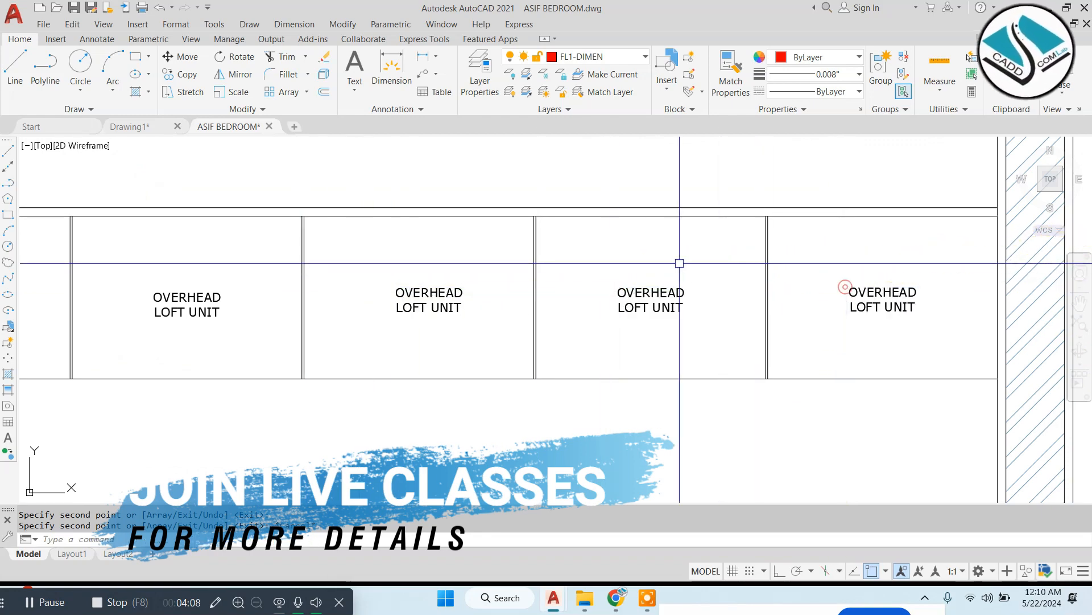
Examine the softcloset cabinets and their widths in the reference elevation and compare them with the empty row below Elevation-B's loft units.
scroll(660, 281, "down", 6)
middle_click_drag(574, 346, 470, 310)
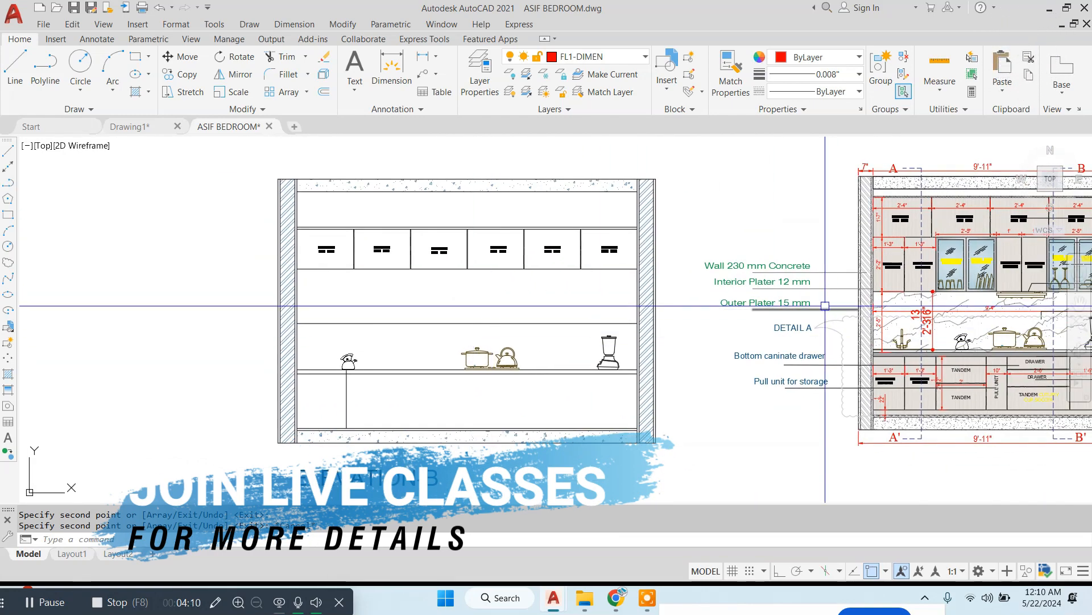
middle_click_drag(693, 308, 480, 305)
scroll(729, 271, "up", 6)
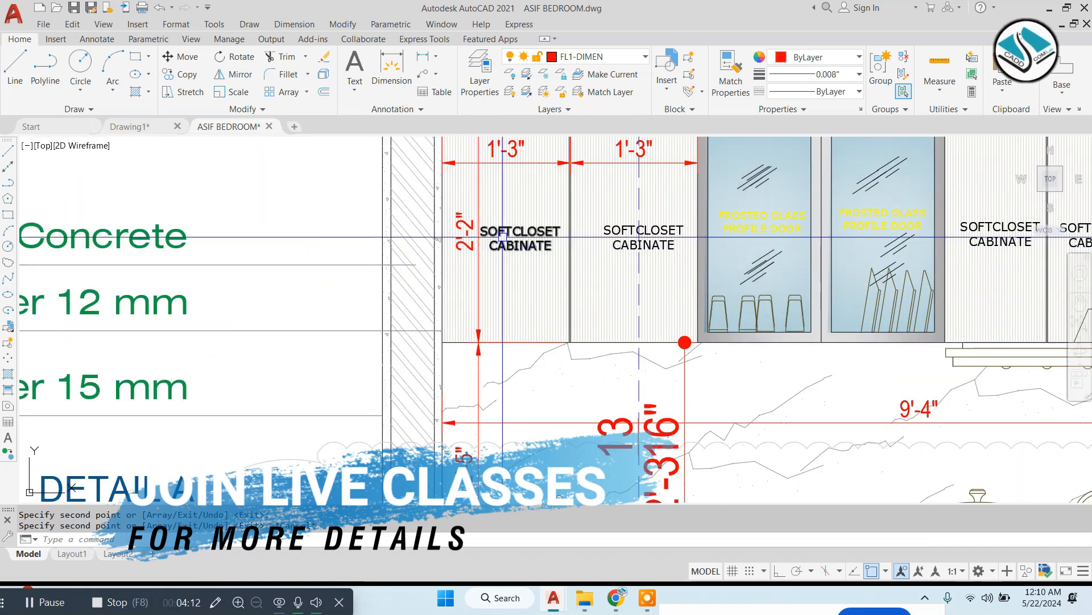
scroll(503, 235, "down", 6)
middle_click_drag(215, 285, 340, 276)
scroll(267, 283, "up", 6)
scroll(339, 276, "down", 4)
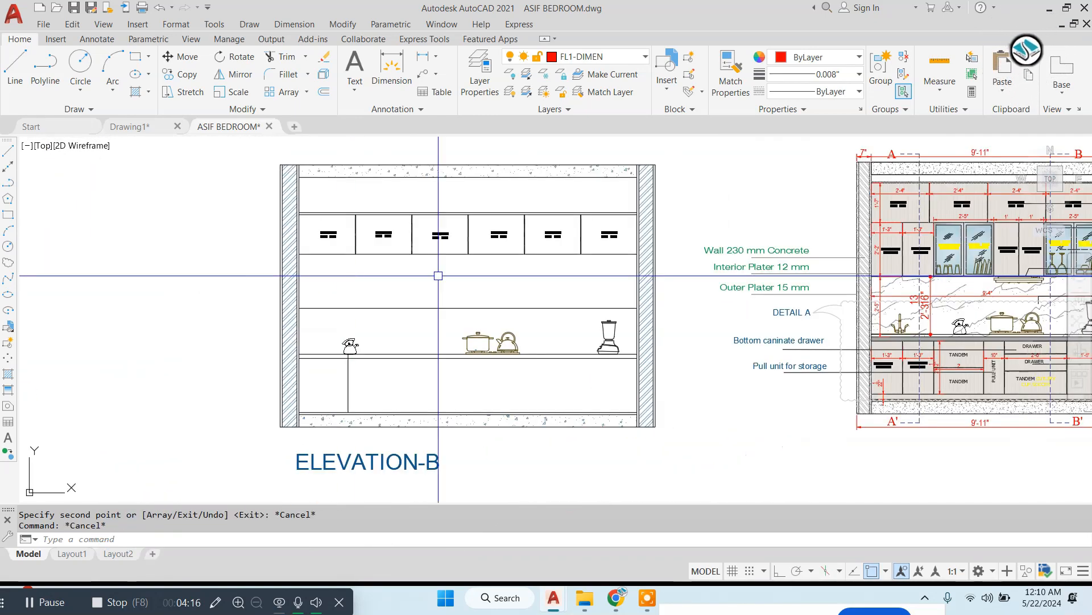
scroll(802, 296, "up", 7)
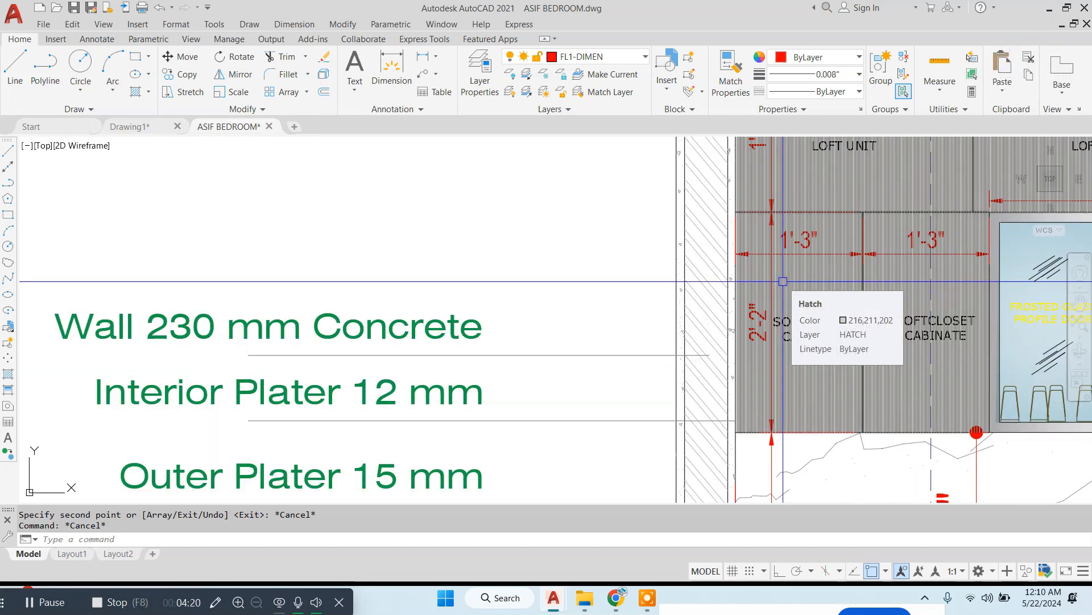
Offset the inner line of the kettle-side wall in Elevation-B by 16 three times in succession, creating three vertical cabinet dividers.
type("o")
key("Return")
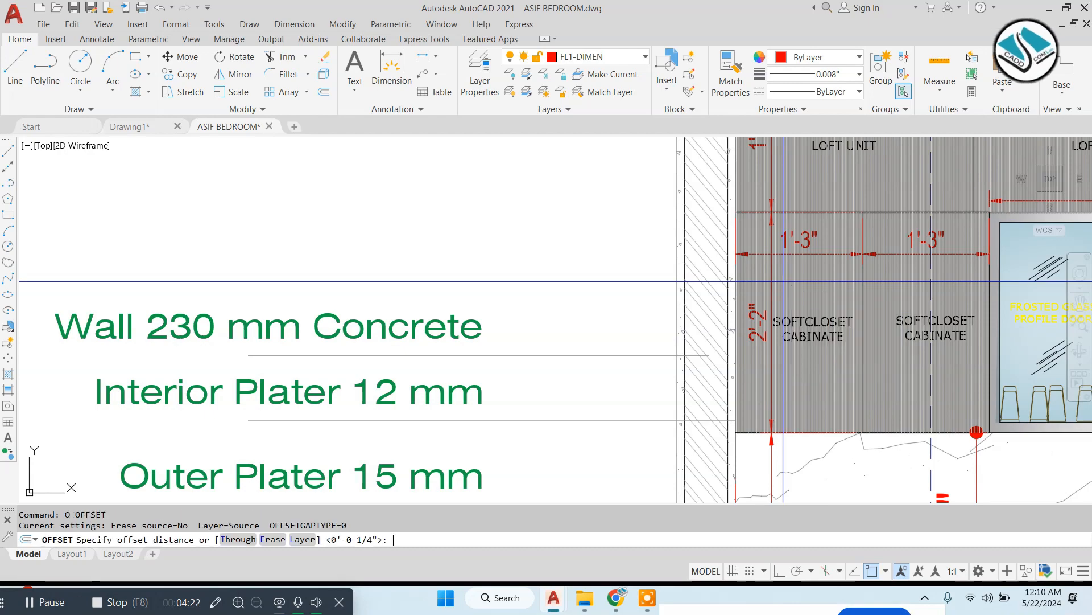
type("10")
key("Return")
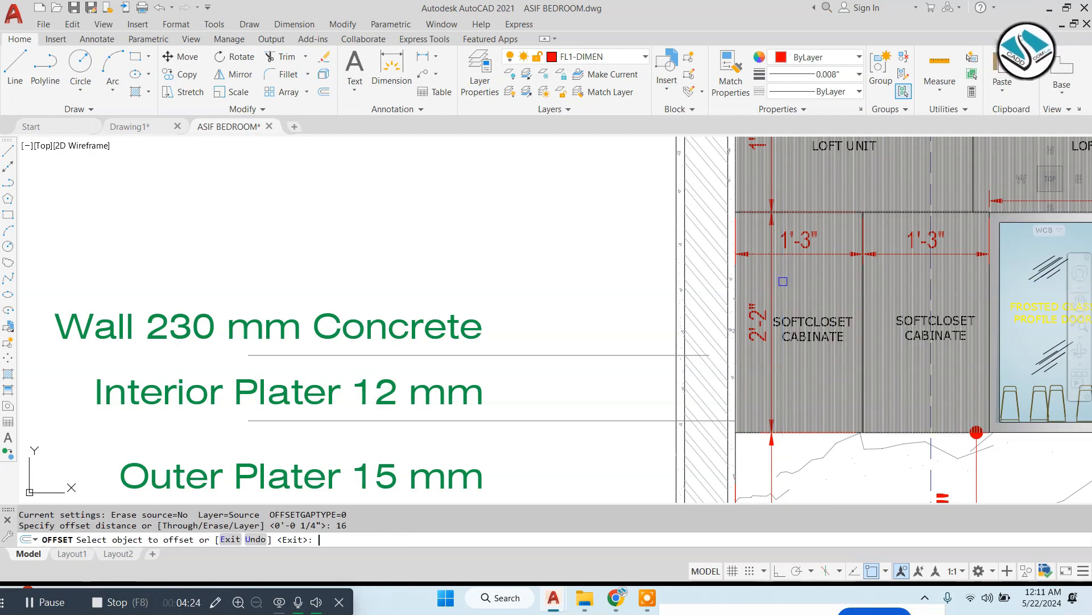
left_click(727, 185)
left_click(727, 186)
scroll(626, 222, "down", 6)
scroll(406, 231, "up", 5)
scroll(431, 243, "up", 4)
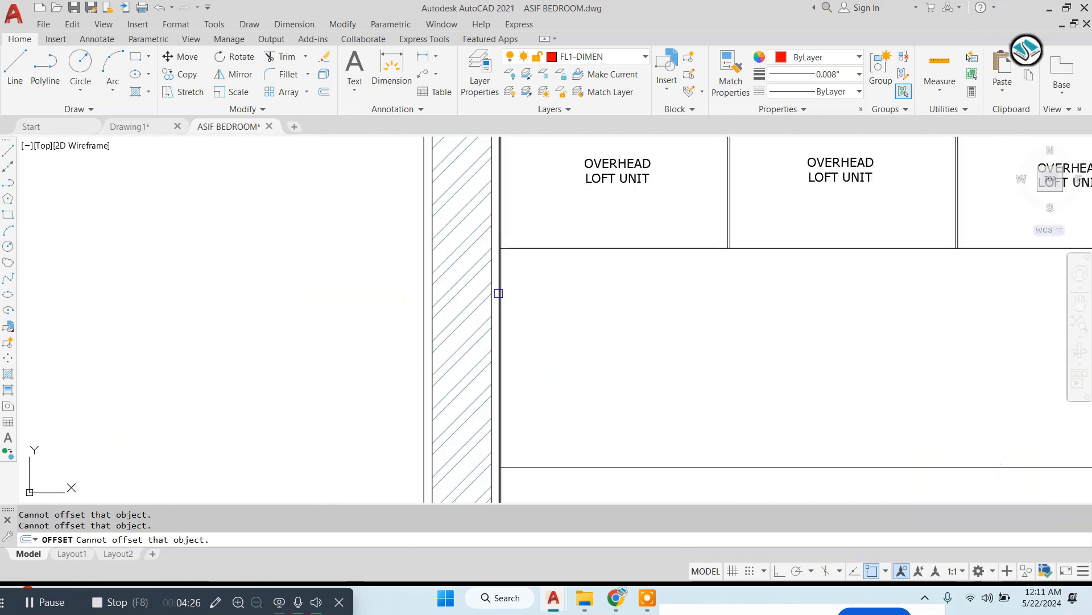
scroll(515, 303, "down", 4)
left_click(596, 314)
left_click(563, 314)
left_click(671, 320)
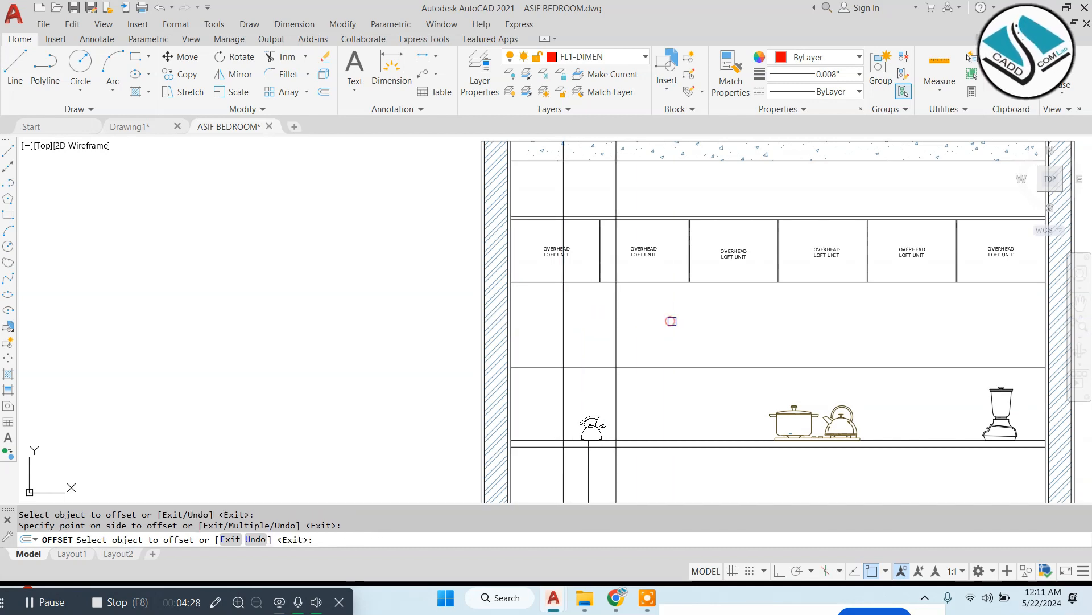
middle_click_drag(659, 317, 365, 289)
scroll(356, 289, "down", 4)
scroll(360, 291, "up", 4)
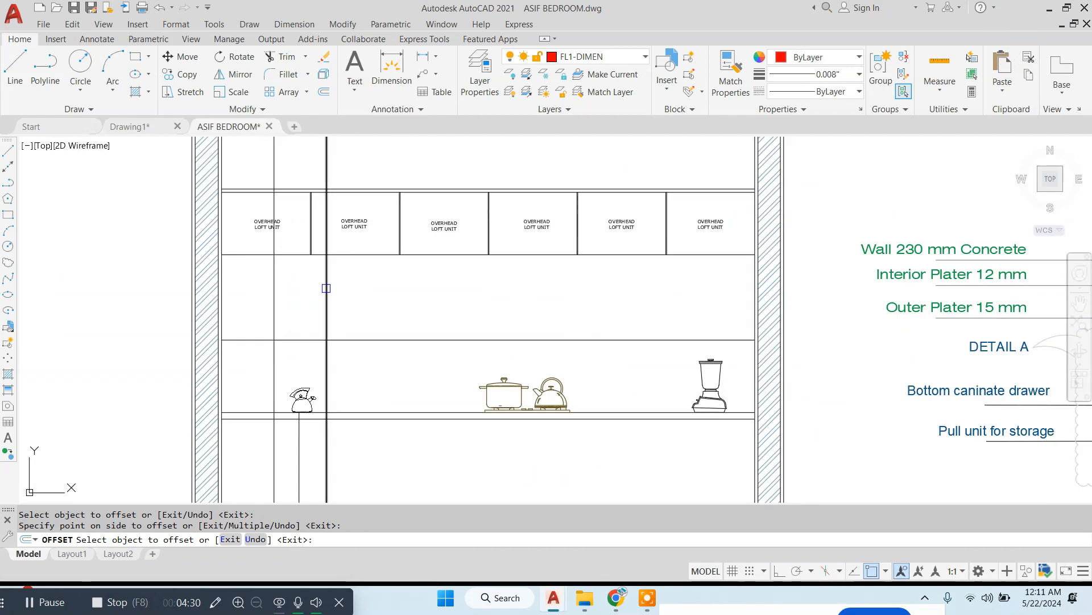
scroll(420, 295, "down", 2)
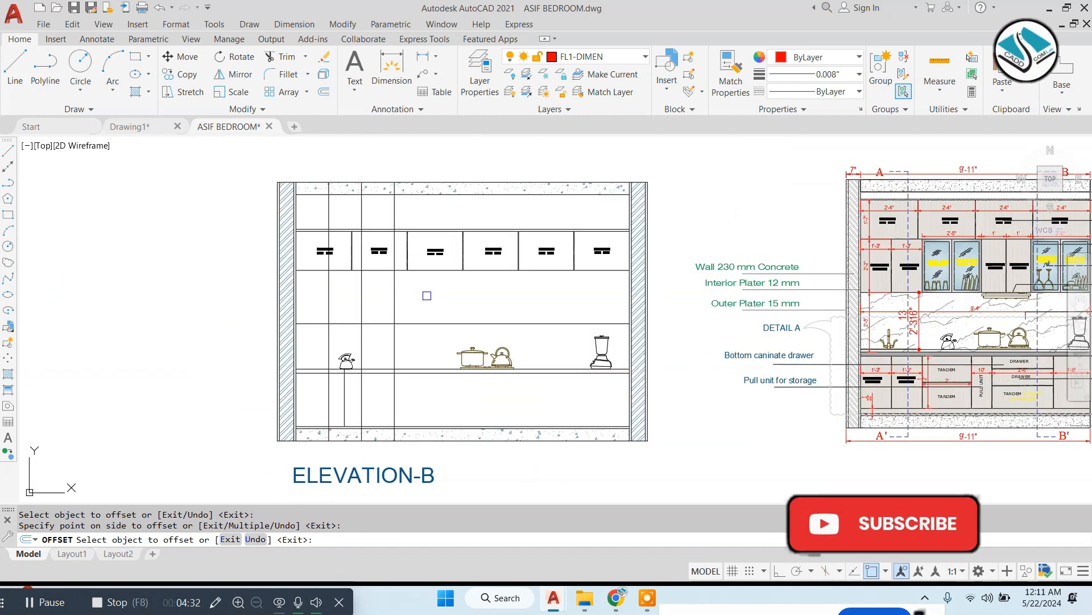
Following the frosted glass door in the reference, offset the third divider 2'-6" toward the blender-side wall.
left_click(1051, 231)
scroll(1013, 247, "up", 8)
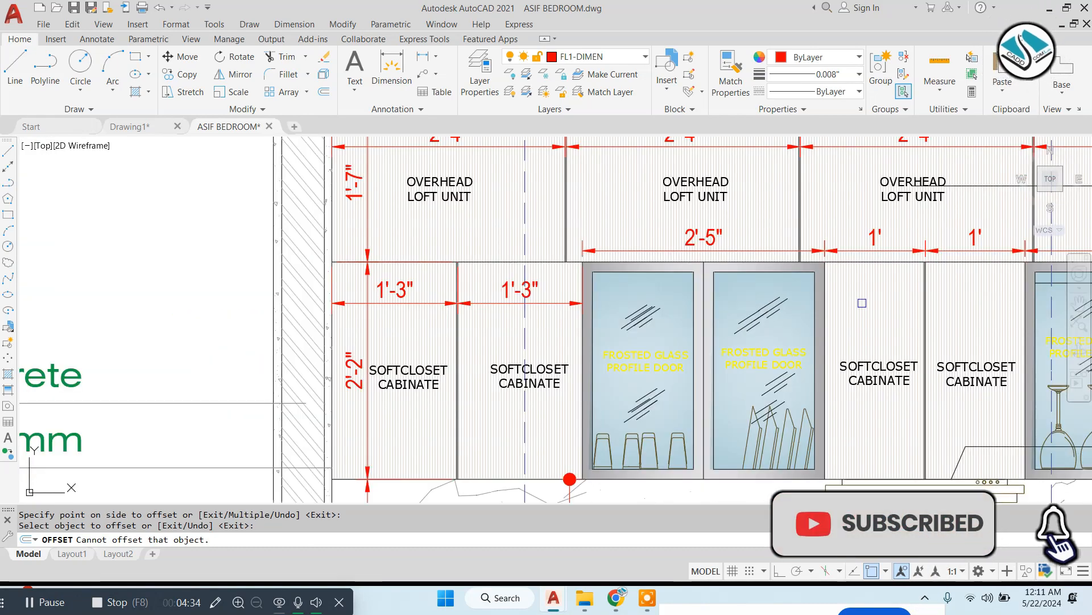
key("Escape")
scroll(609, 343, "down", 4)
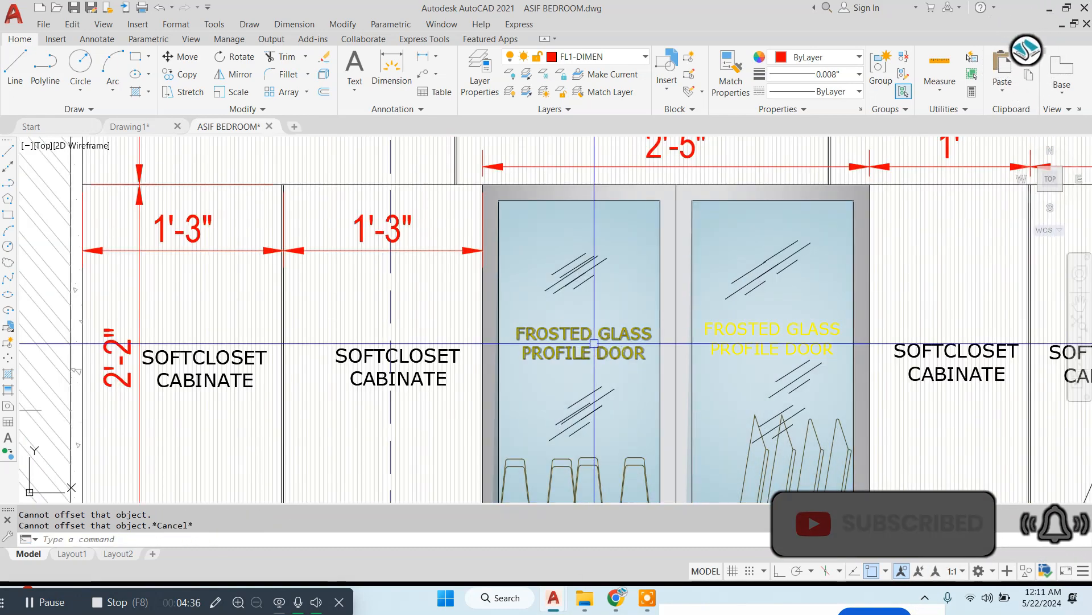
scroll(615, 318, "up", 2)
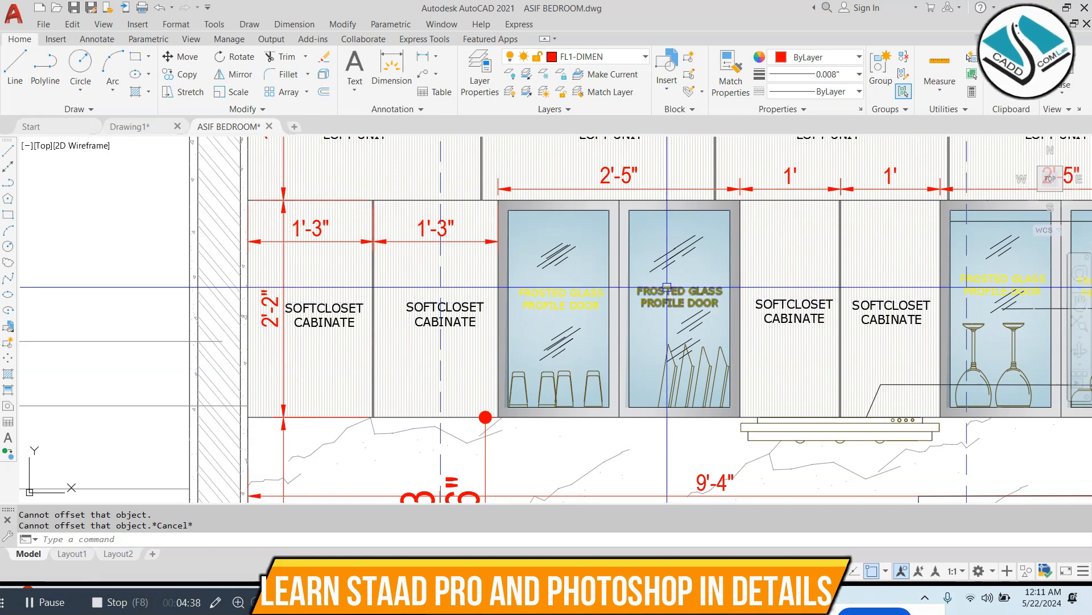
scroll(667, 287, "down", 5)
scroll(386, 311, "up", 4)
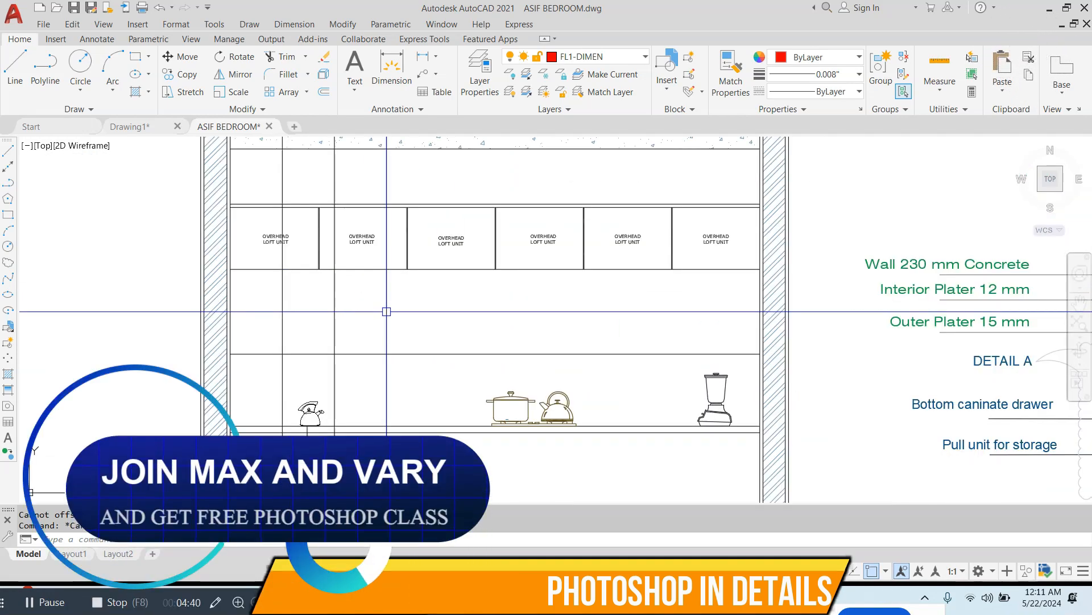
type("o")
key("Return")
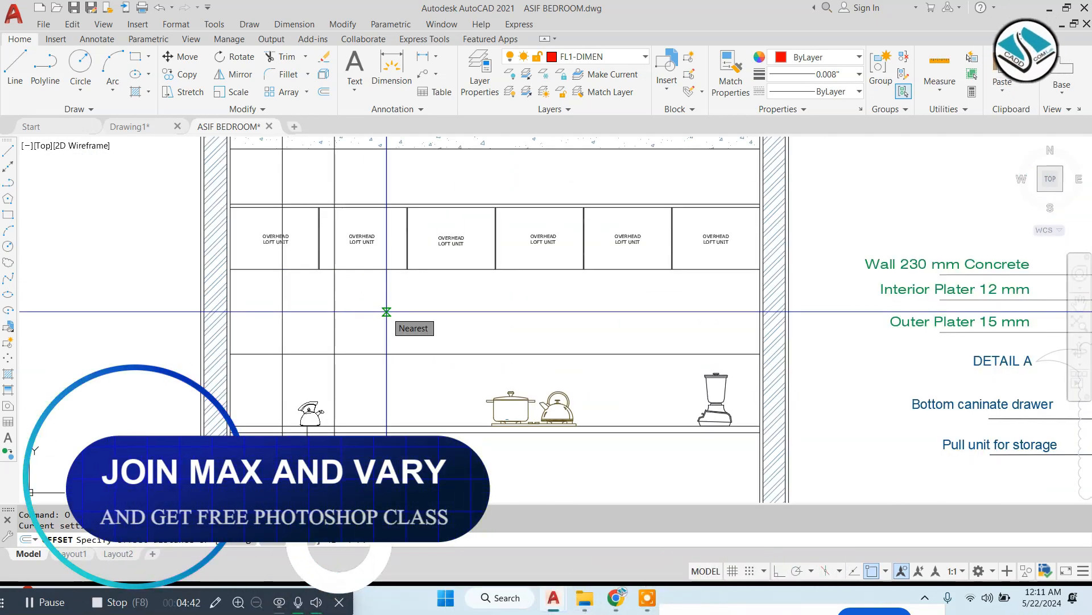
left_click(386, 311)
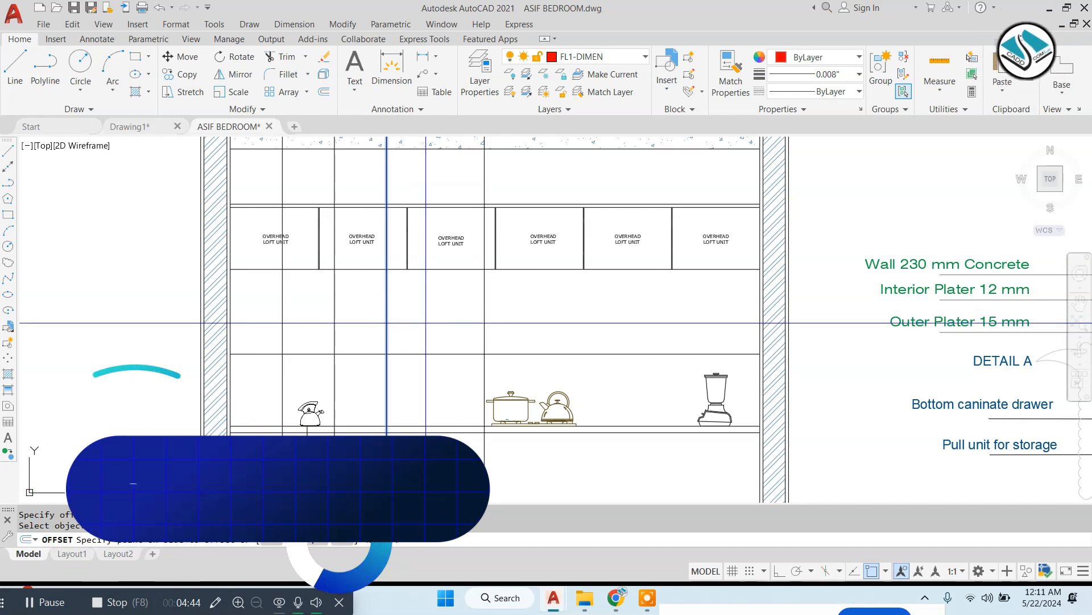
left_click(434, 324)
key("Escape")
Trim the four vertical dividers where they cross the backsplash area and the overhead loft units, keeping them in the wall-cabinet row.
key("Return")
scroll(495, 385, "up", 4)
left_click(466, 375)
left_click(539, 360)
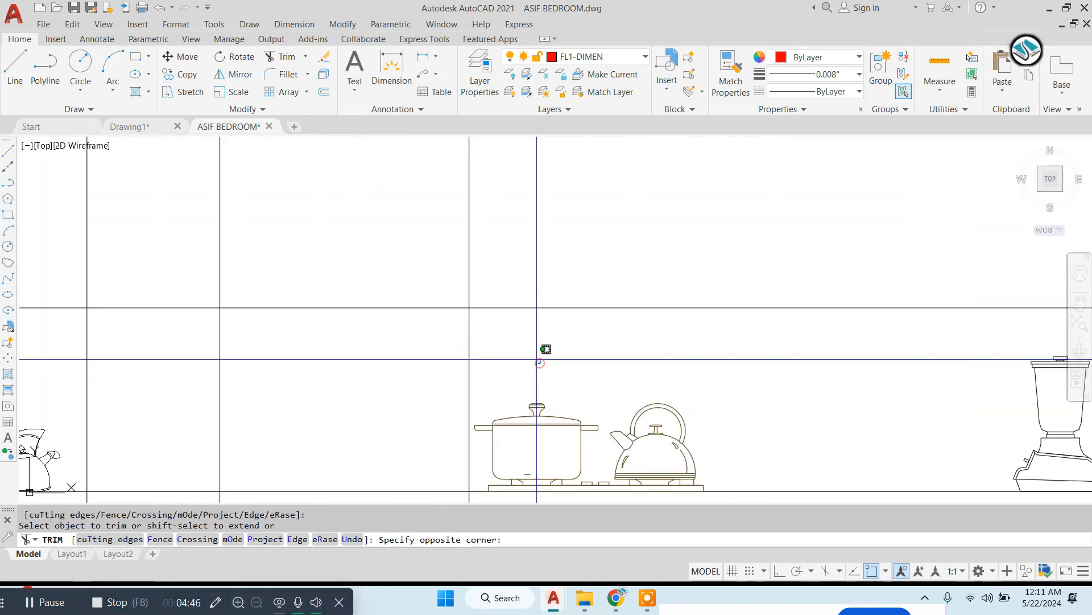
scroll(680, 367, "down", 4)
scroll(450, 271, "up", 4)
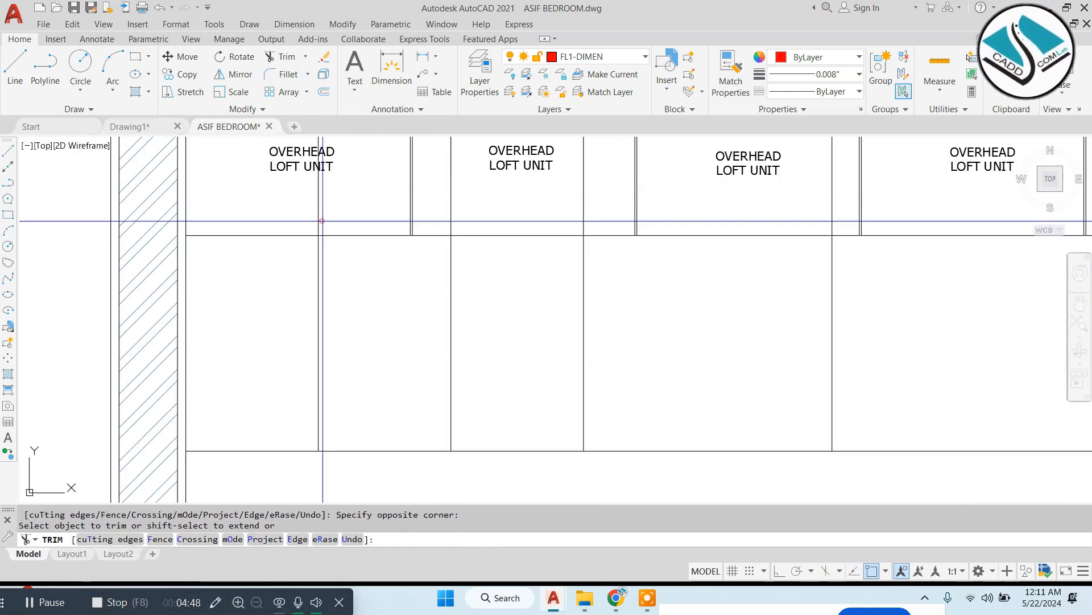
left_click(603, 225)
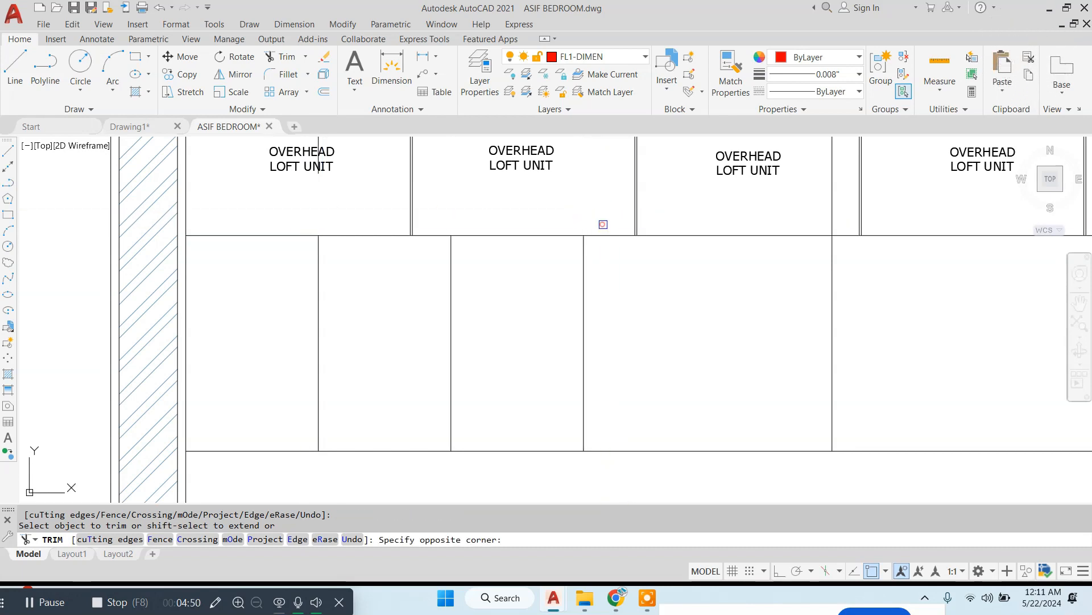
left_click(830, 221)
scroll(656, 206, "down", 6)
key("Escape")
Erase the leftover divider segments below the counter, together with the short vertical line under the small kettle.
scroll(692, 335, "up", 4)
left_click(785, 332)
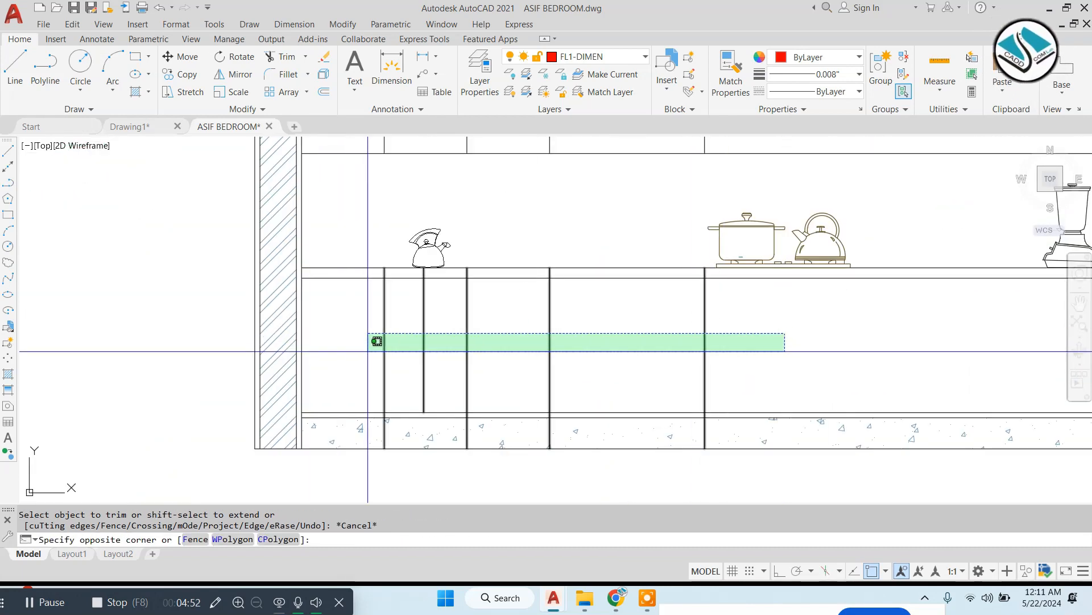
left_click(366, 349)
key("e")
key("Return")
scroll(462, 286, "down", 4)
middle_click_drag(533, 290, 437, 348)
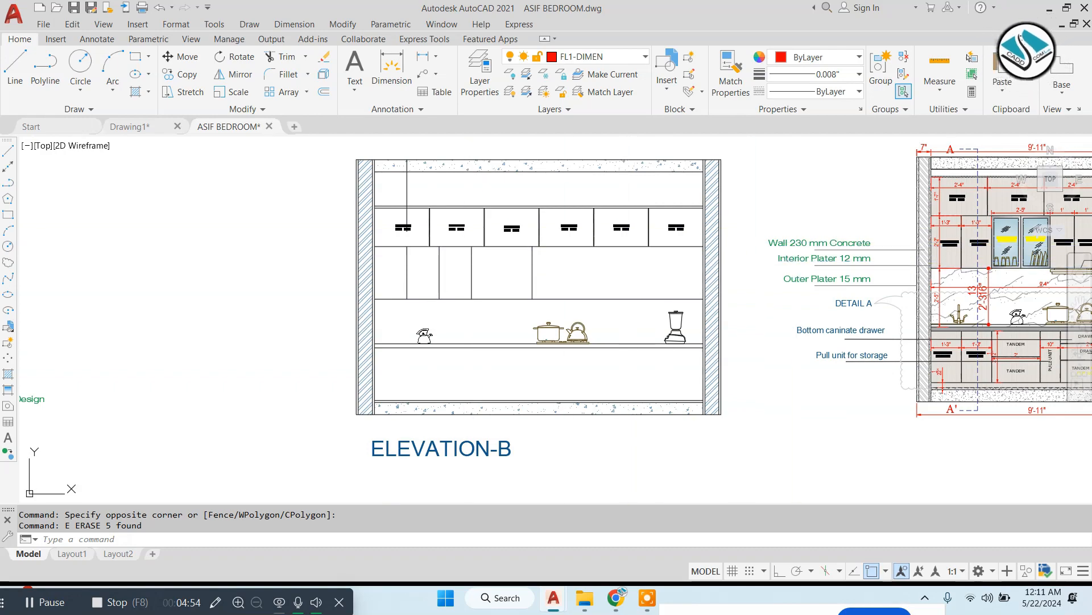
Erase the leftover vertical divider segment running from the top slab through the first overhead loft unit.
scroll(430, 181, "up", 4)
key("Escape")
left_click(424, 181)
left_click(322, 198)
type("e")
key("Return")
Copy the SOFTCLOSET CABINATE label from the reference elevation into each of the three narrow wall-cabinet compartments.
scroll(395, 192, "down", 4)
scroll(939, 250, "up", 4)
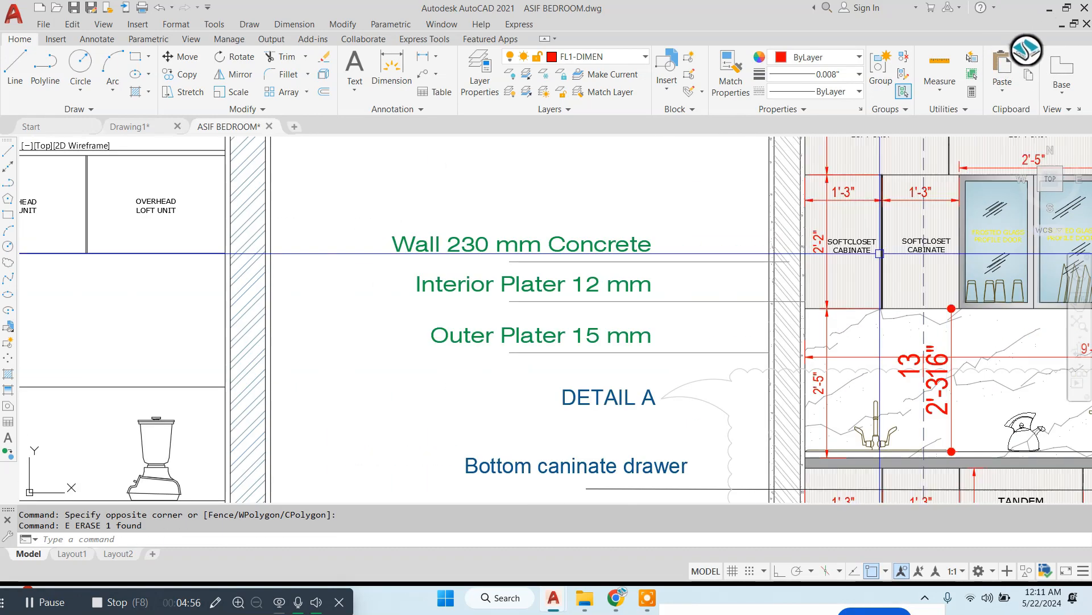
left_click(861, 245)
scroll(609, 278, "down", 2)
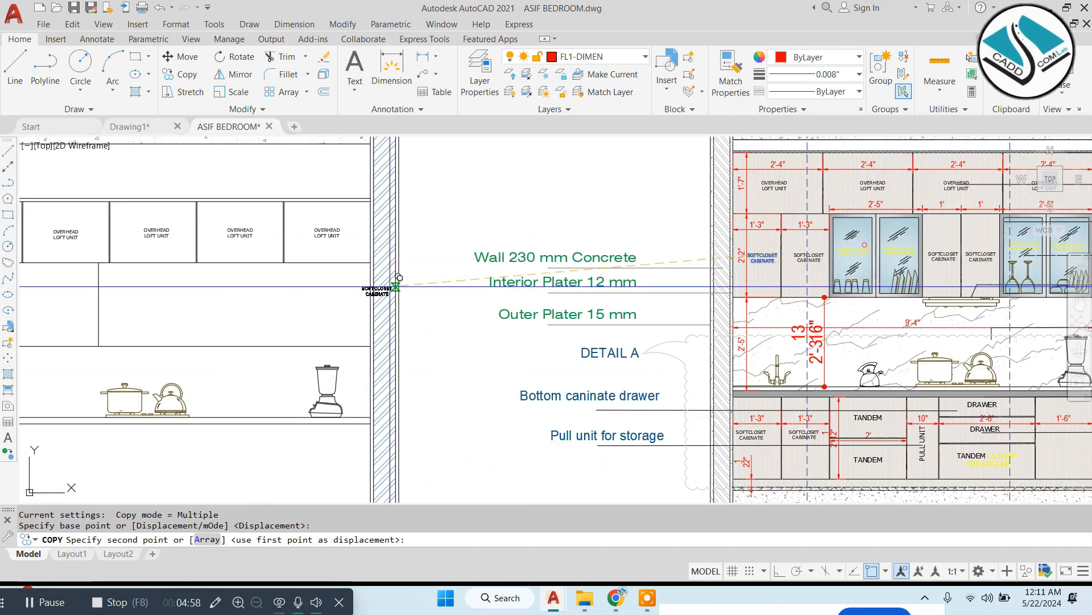
middle_click_drag(376, 289, 629, 283)
scroll(117, 291, "up", 4)
middle_click_drag(117, 291, 241, 279)
left_click(325, 282)
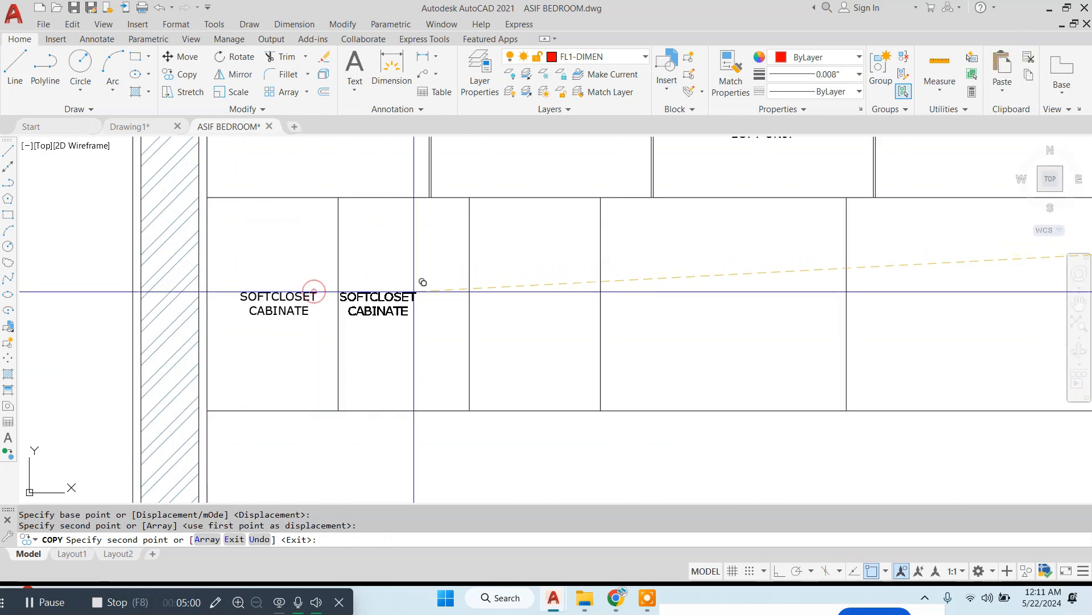
left_click(456, 282)
key("Escape")
Draw a rectangle over the full outline of the wide compartment beside the third softcloset cabinet.
scroll(591, 278, "down", 2)
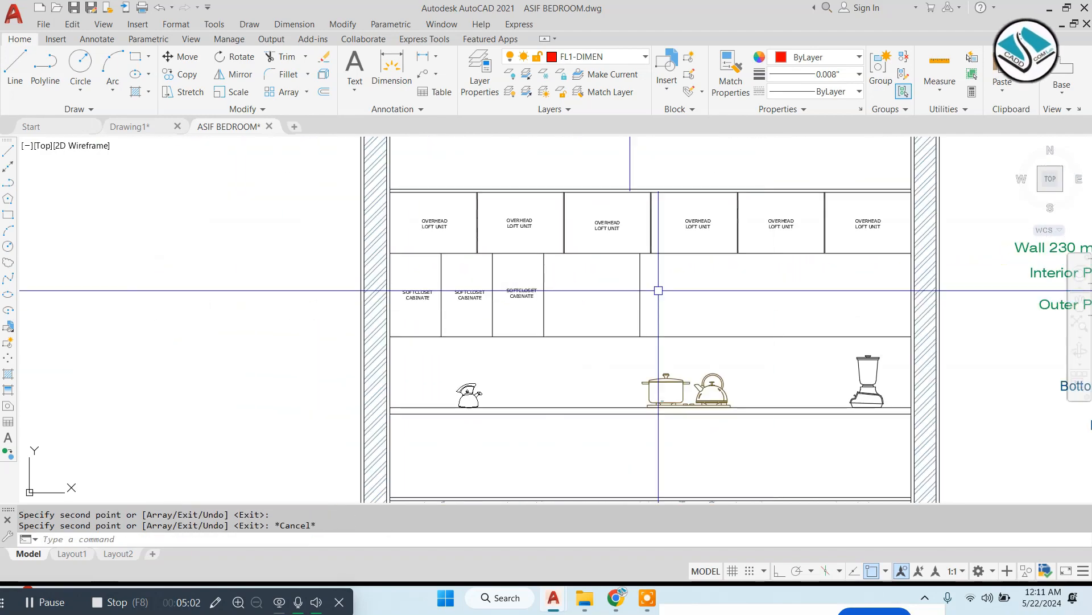
middle_click_drag(723, 239, 222, 239)
scroll(891, 223, "up", 4)
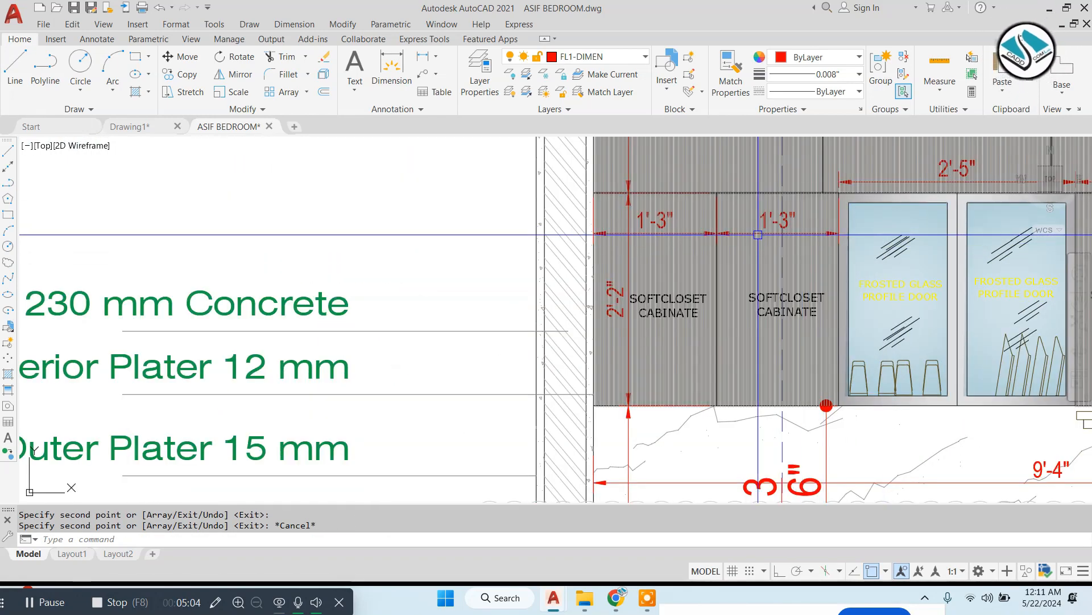
scroll(695, 221, "down", 6)
middle_click_drag(506, 282, 542, 311)
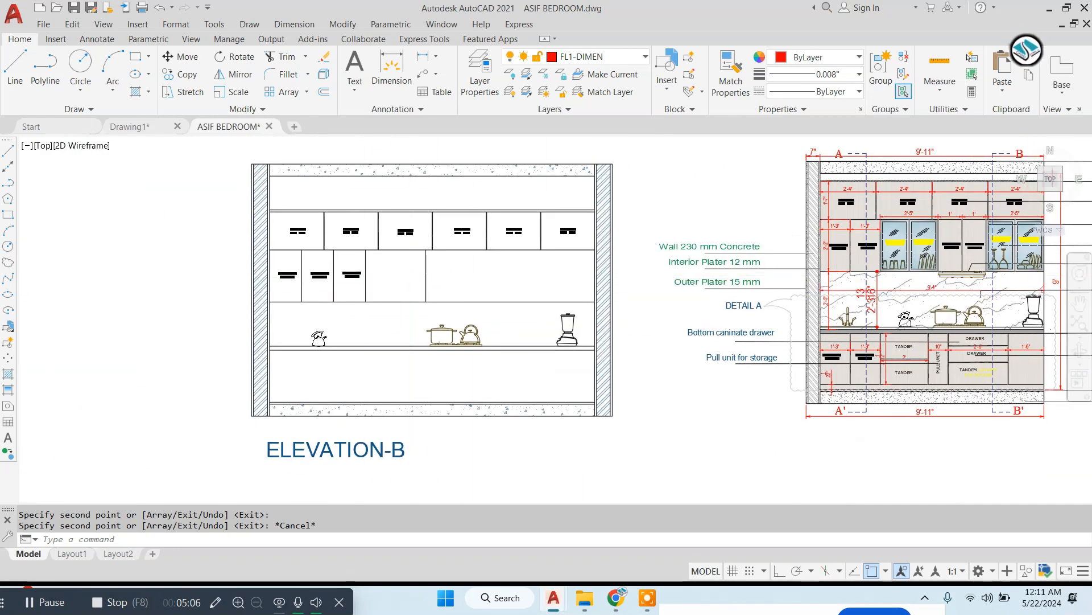
scroll(161, 301, "up", 4)
type("rec")
scroll(388, 236, "up", 2)
key("Return")
left_click(413, 199)
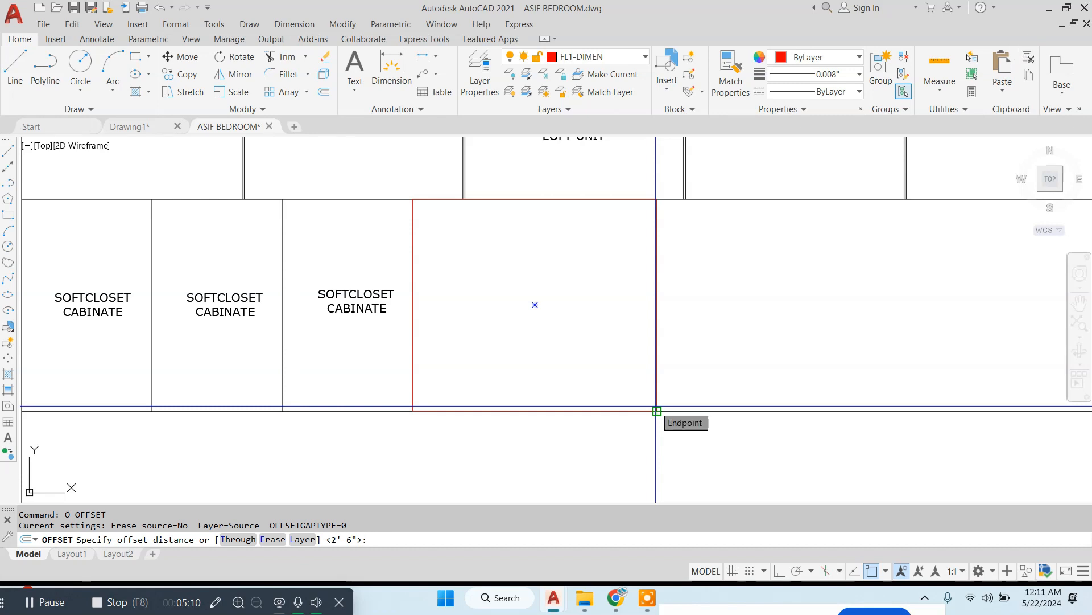
Offset the wide compartment's rectangle inward by 2 to form the glass-door frame.
type("2")
key("Return")
left_click(549, 200)
left_click(544, 275)
key("Escape")
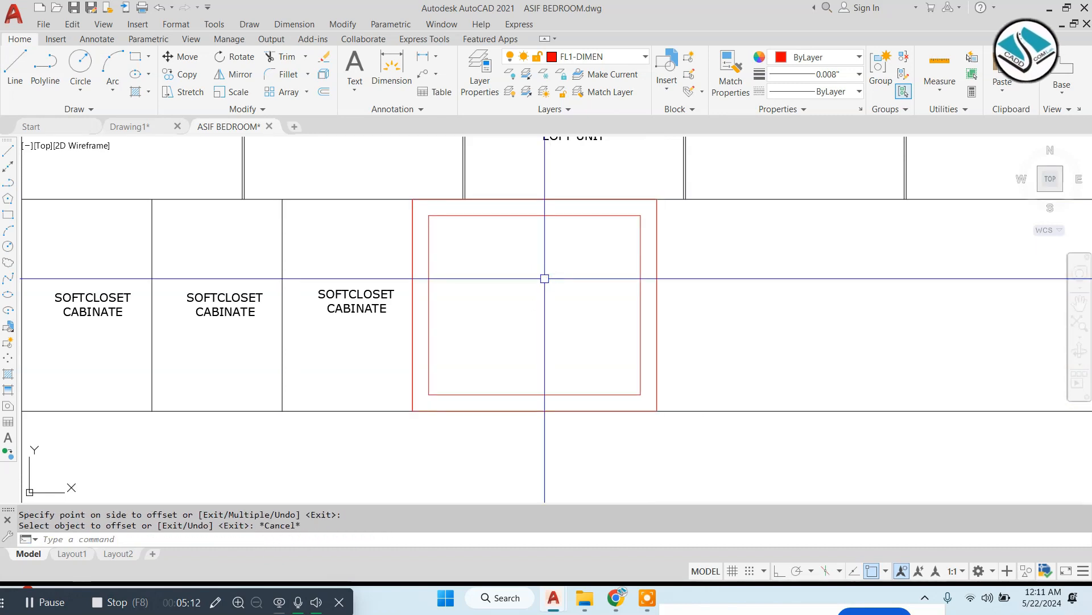
Draw a vertical centre line between the inner rectangle's edge midpoints and offset it by 1 to both sides.
type("l")
key("Return")
left_click(535, 214)
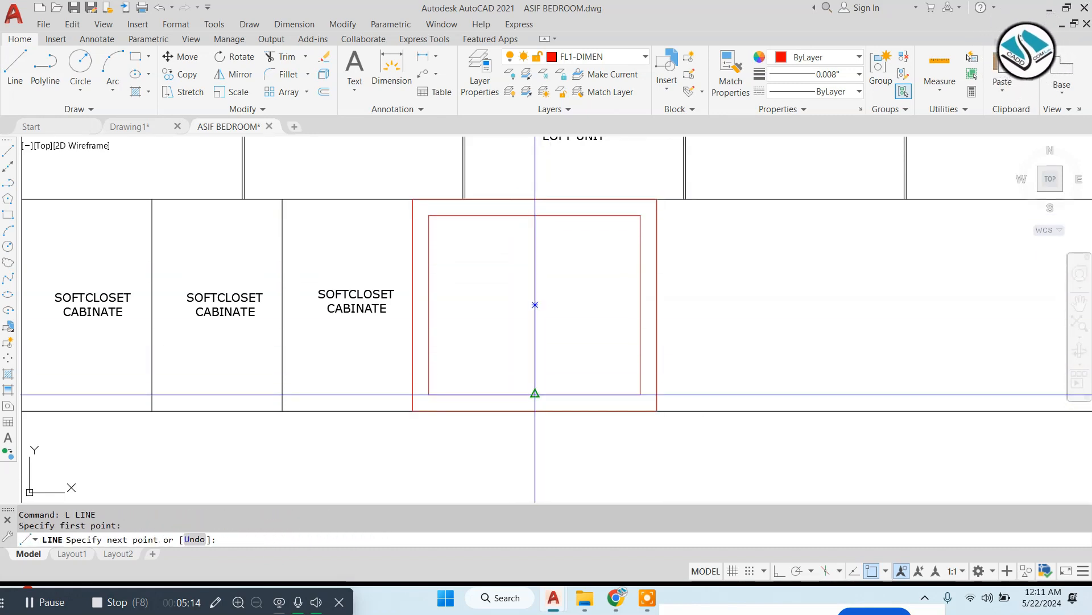
type("o")
key("Return")
type("1")
key("Return")
scroll(535, 215, "up", 2)
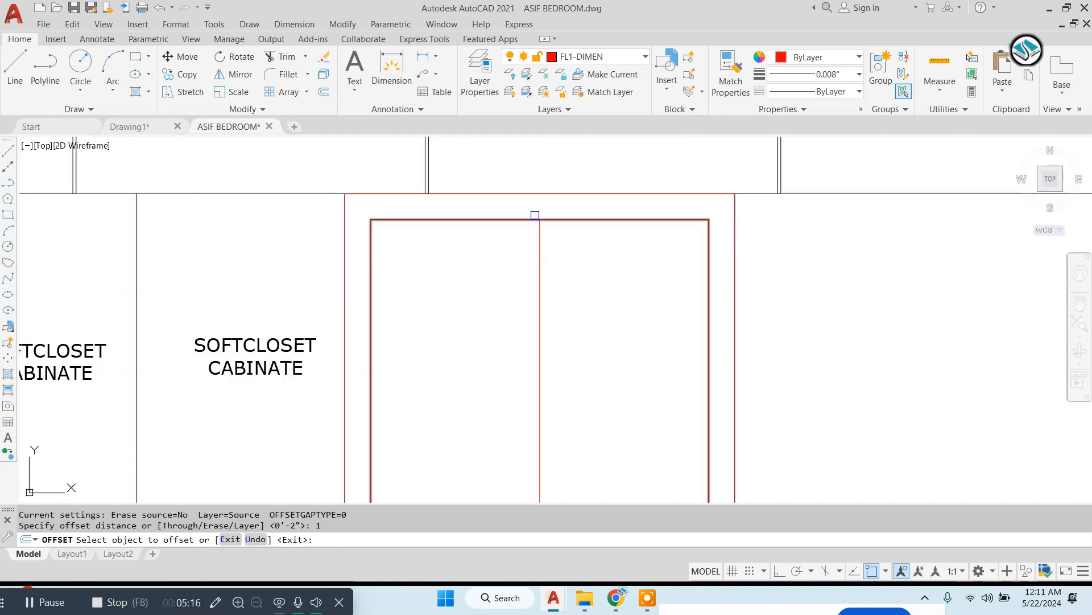
left_click(540, 242)
left_click(565, 252)
key("Escape")
Erase the original centre line between the two offset lines of the door frame.
left_click(536, 244)
type("e")
key("Return")
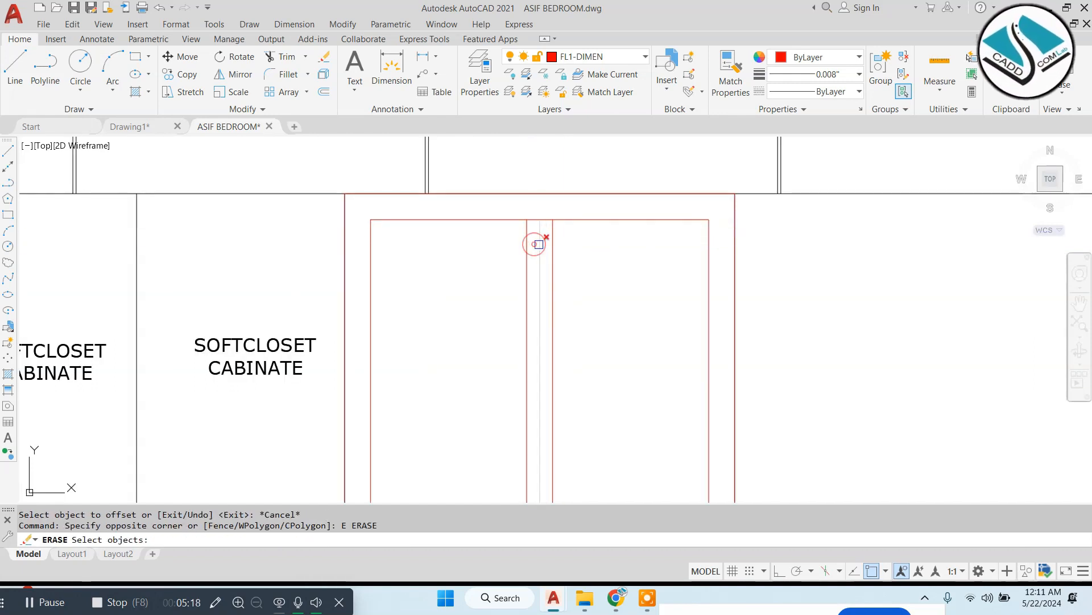
type("e")
key("Return")
key("Escape")
key("Return")
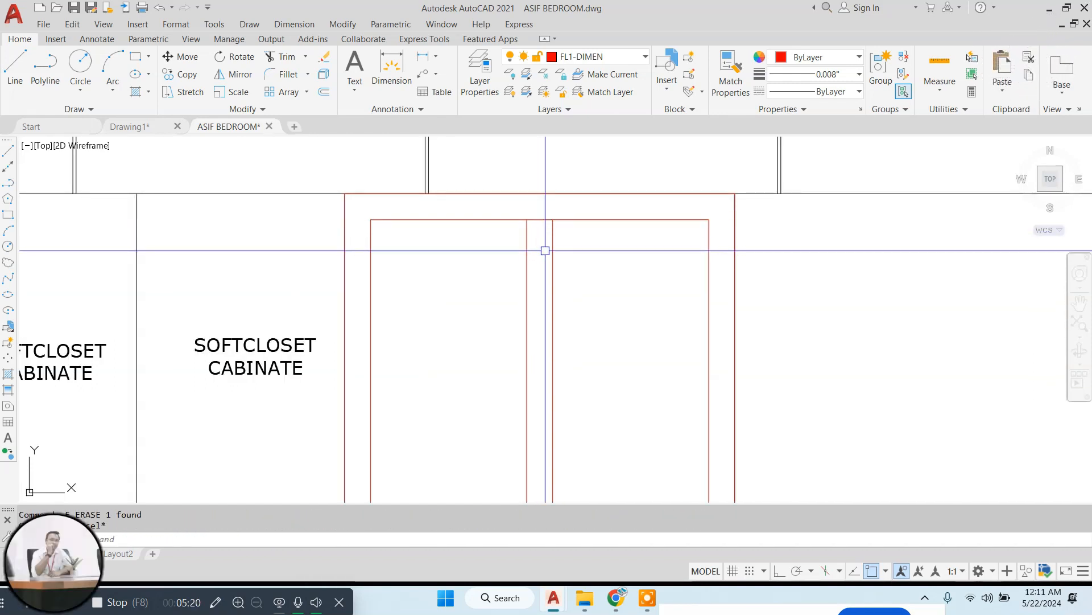
Trim the inner rectangle's upper and lower edges between the two middle lines, separating the frame into two door panels.
type("tr")
key("Return")
key("Return")
left_click(538, 219)
middle_click_drag(558, 364, 557, 244)
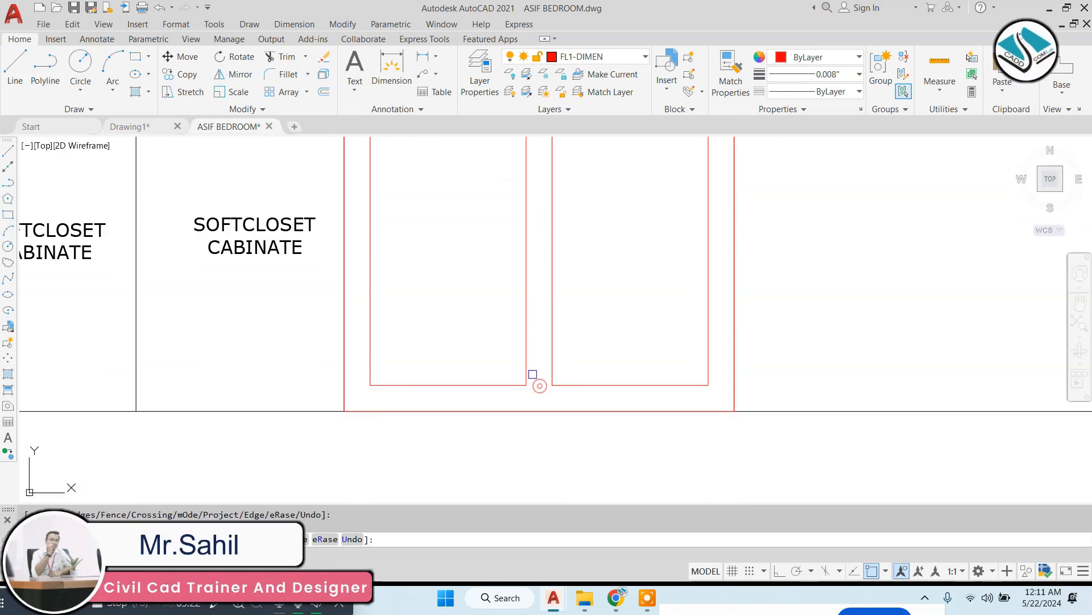
scroll(534, 373, "down", 5)
key("Escape")
Match the properties of the black line under the overhead loft units onto the glass-door frame and both door panels.
left_click(445, 250)
key("Escape")
type("m")
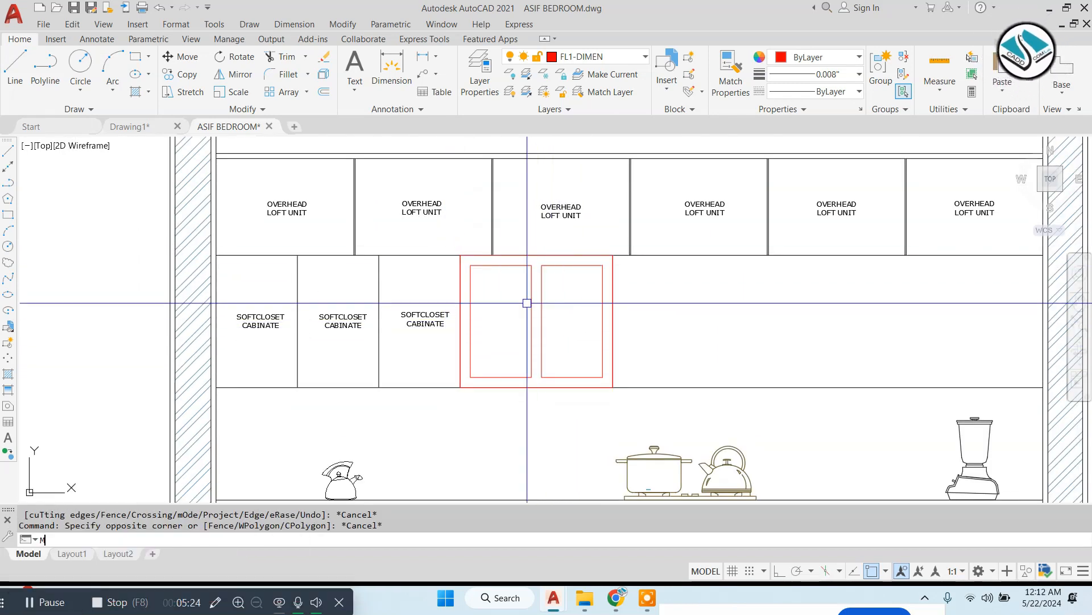
type("a")
key("Return")
left_click(651, 256)
scroll(605, 286, "up", 2)
left_click(669, 266)
left_click(390, 262)
left_click(438, 265)
left_click(337, 273)
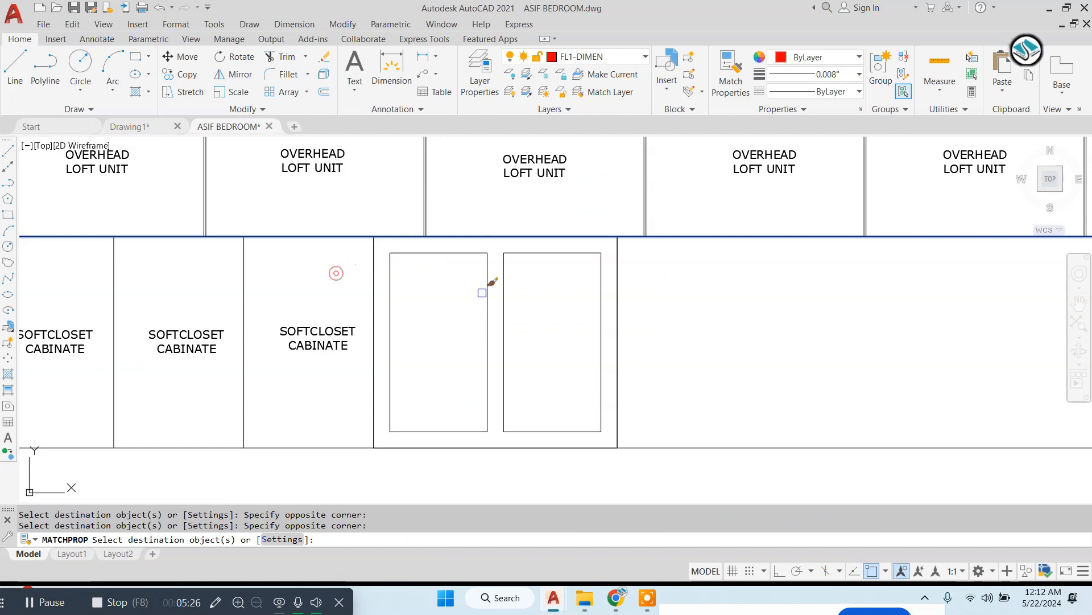
key("Escape")
Copy the "FROSTED GLASS PROFILE DOOR" label from the reference elevation into both door panels of Elevation-B.
scroll(493, 284, "down", 5)
scroll(616, 260, "up", 6)
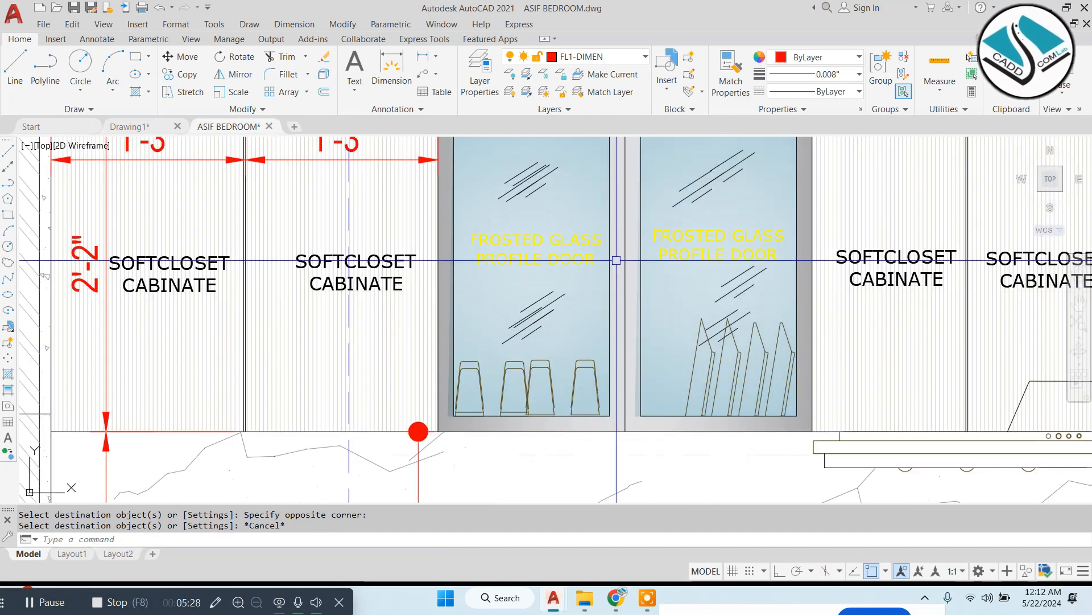
left_click(598, 240)
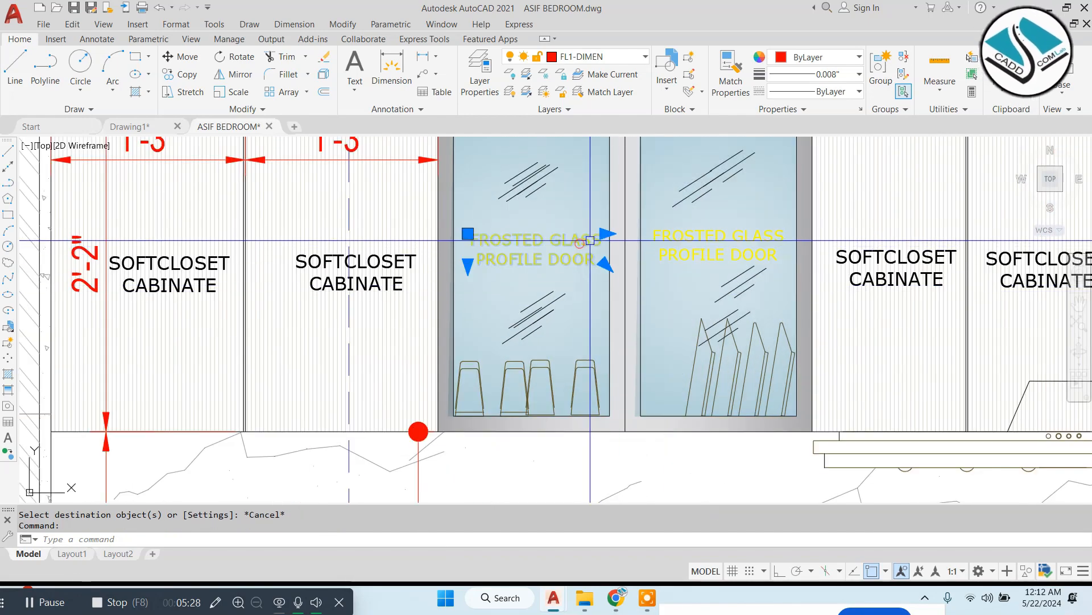
left_click(626, 243)
scroll(626, 244, "down", 5)
scroll(389, 291, "up", 6)
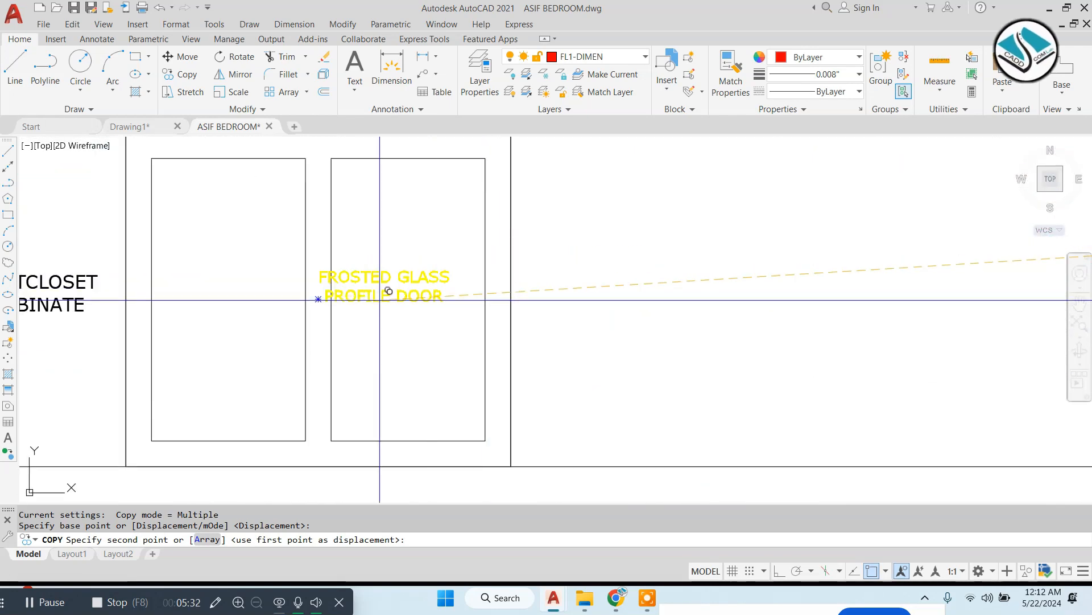
left_click(239, 295)
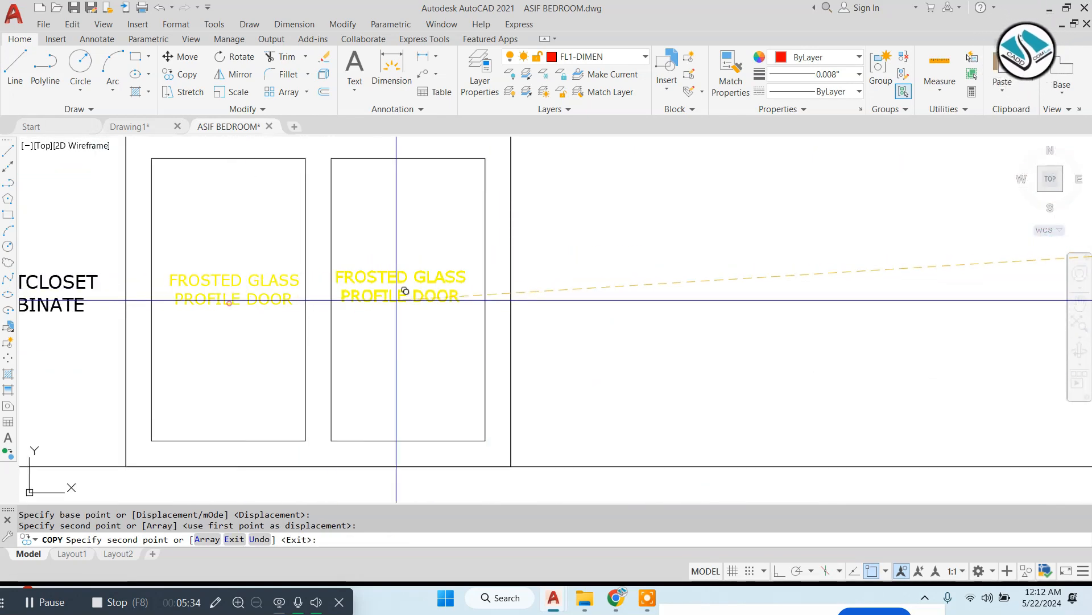
left_click(404, 302)
key("Escape")
Change the colour of both frosted glass door labels to red.
left_click(416, 247)
left_click(390, 302)
left_click(249, 234)
left_click(219, 311)
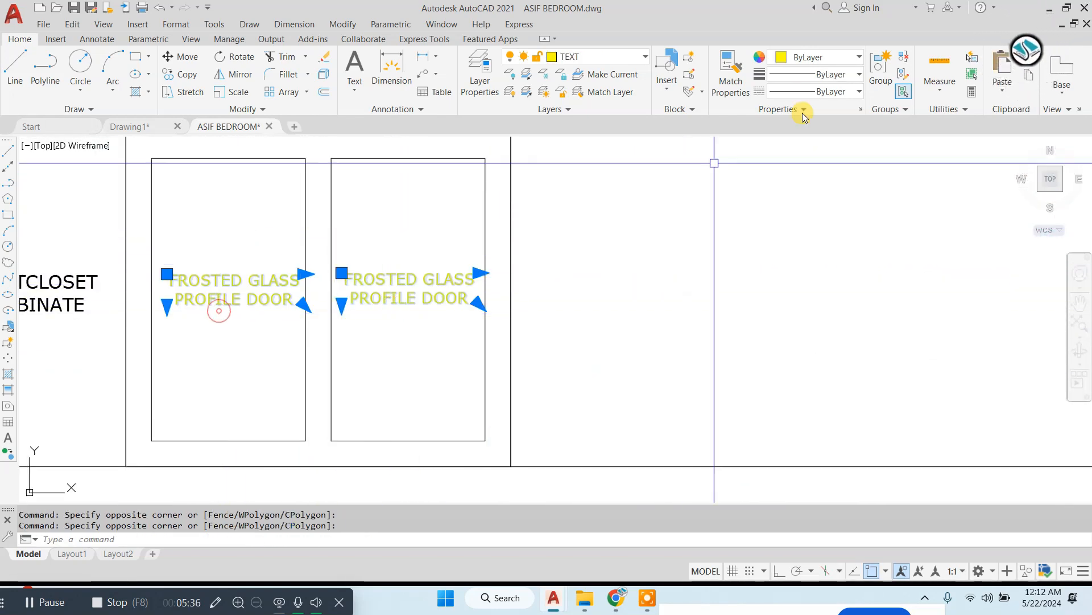
left_click(825, 57)
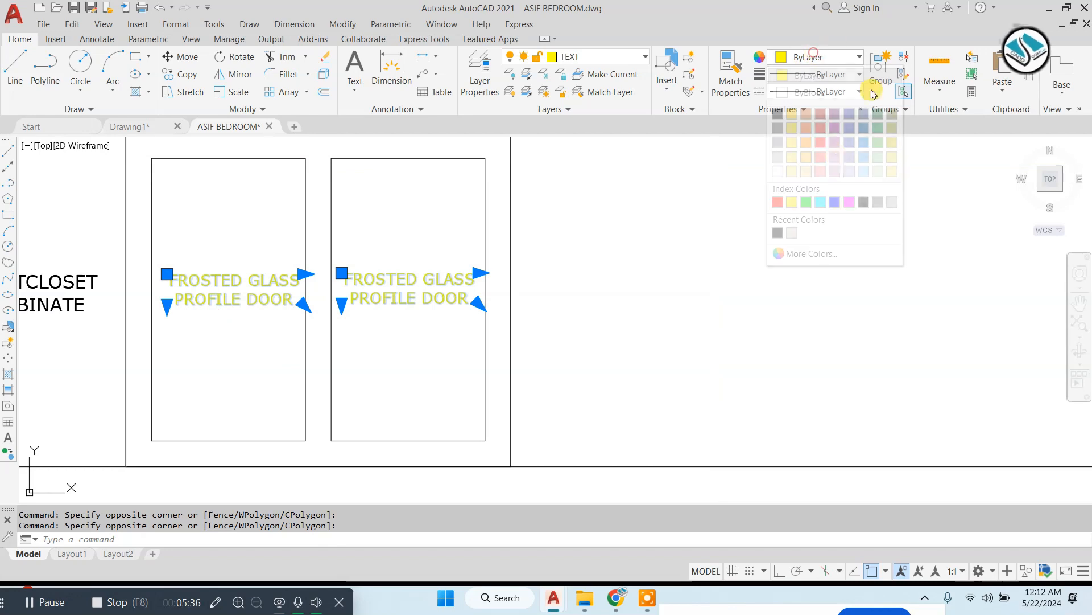
left_click(780, 202)
key("Escape")
Fill both door panels with a GR_LINEAR gradient from blue to yellow.
scroll(410, 268, "down", 3)
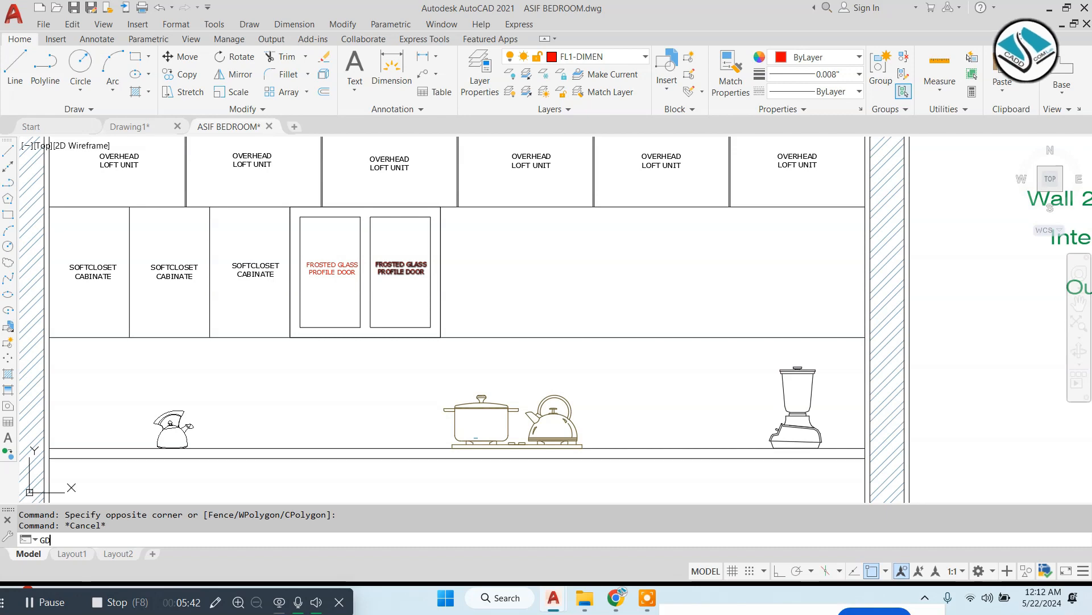
key("Return")
scroll(385, 235, "up", 2)
left_click(310, 221)
left_click(406, 230)
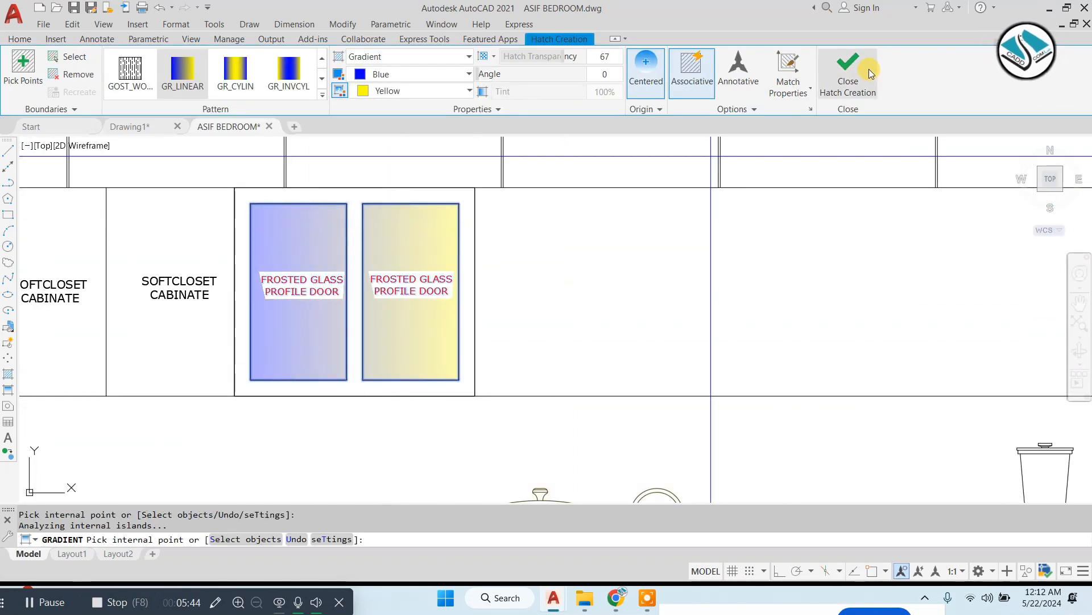
key("Return")
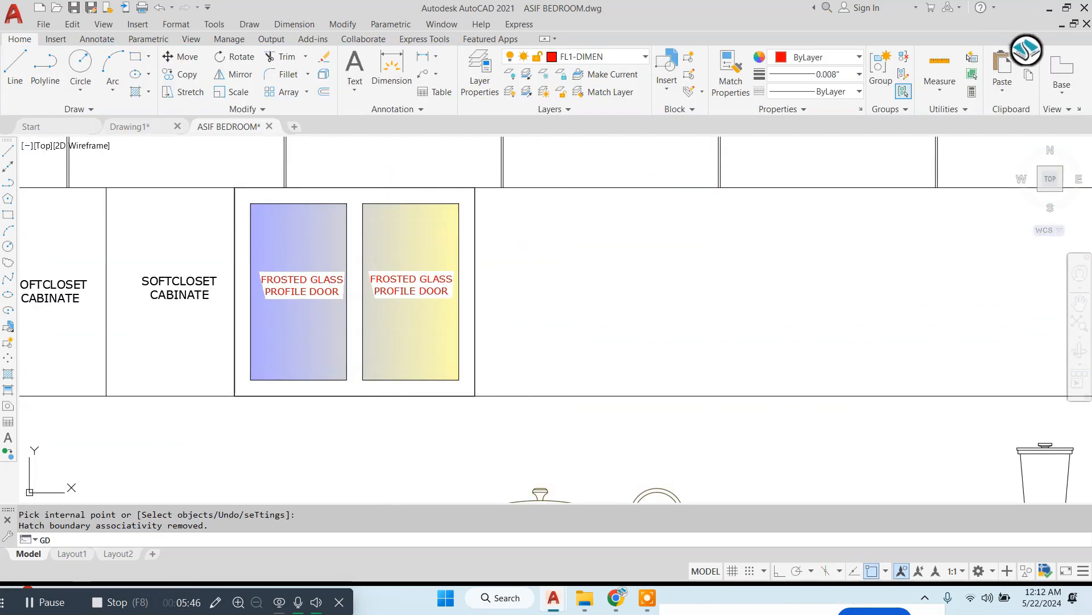
Fill the door frame around the panels with a GR_LINEAR gradient from colour 100,33,101 to yellow.
key("Return")
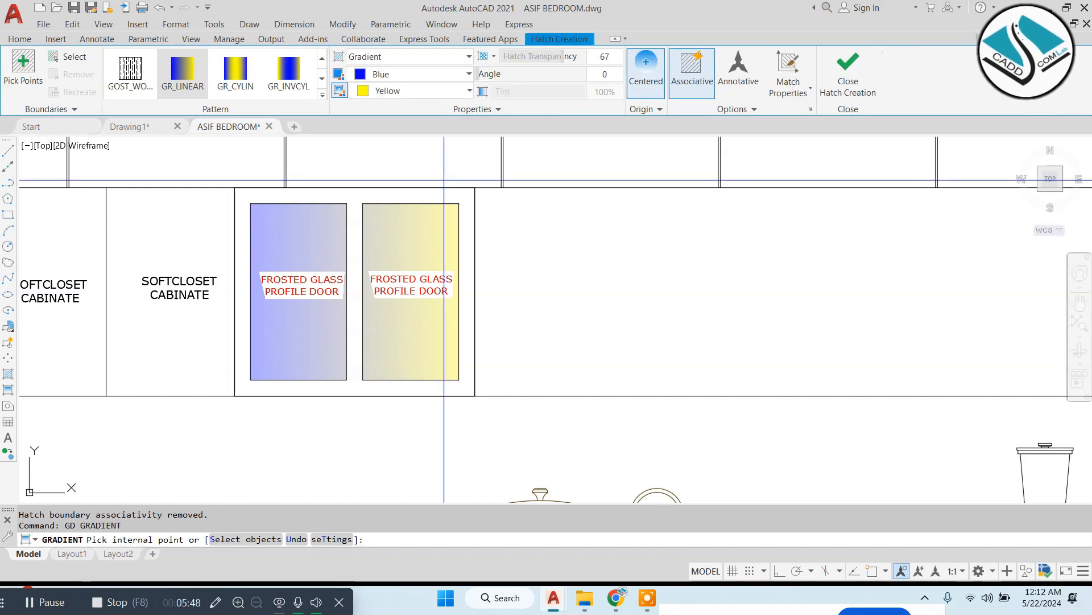
left_click(407, 71)
left_click(444, 130)
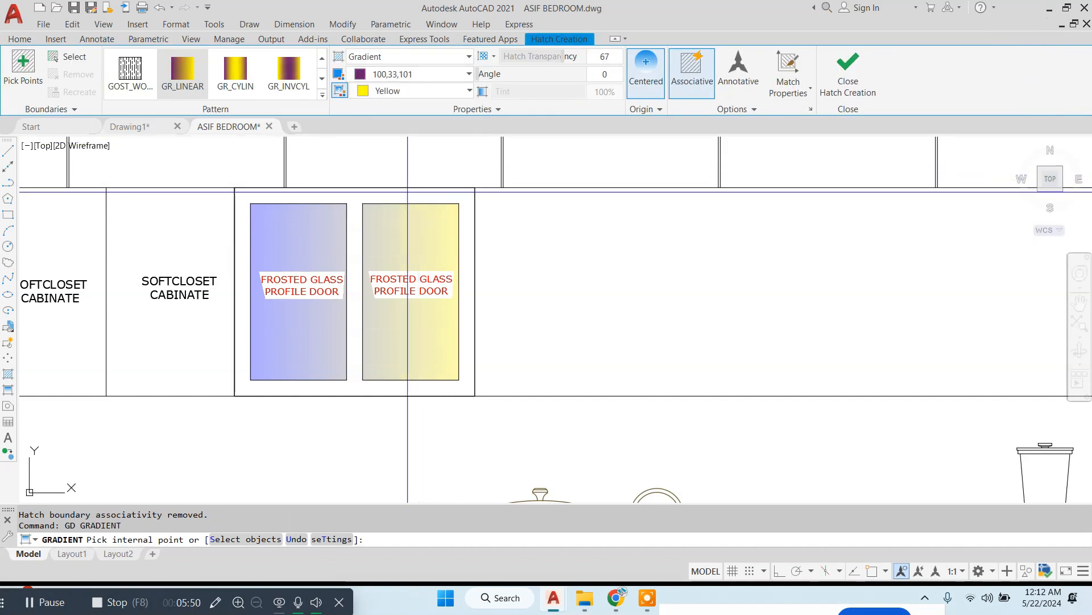
left_click(407, 191)
left_click(848, 71)
Match the light blue glass gradient of the reference elevation's doors onto the gradient of the two door panels.
type("ma")
key("Return")
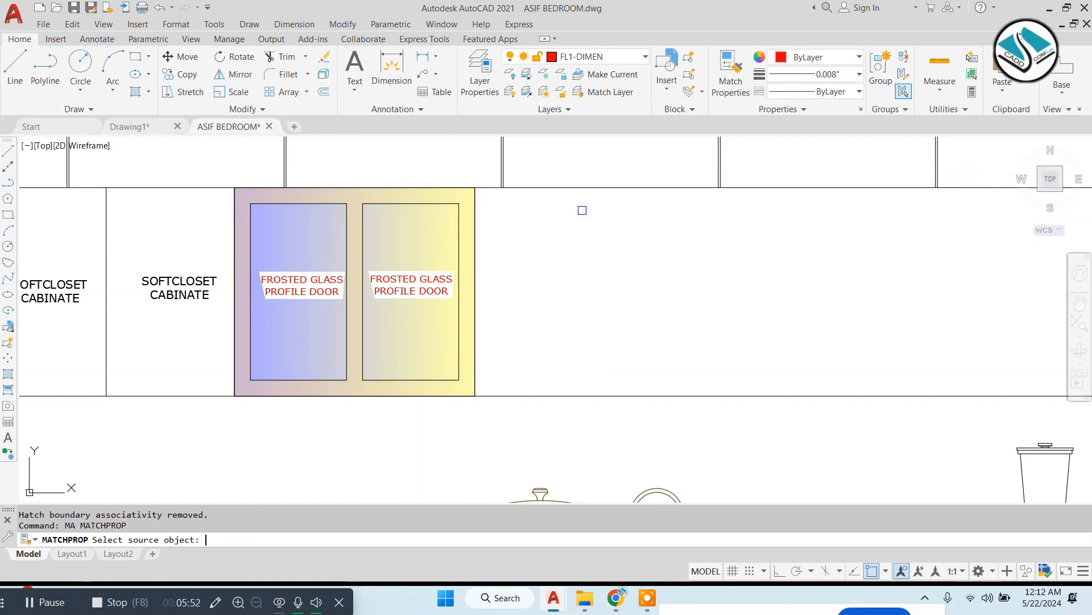
scroll(569, 211, "down", 6)
scroll(959, 203, "up", 6)
middle_click_drag(973, 200, 410, 180)
scroll(519, 201, "up", 2)
left_click(542, 187)
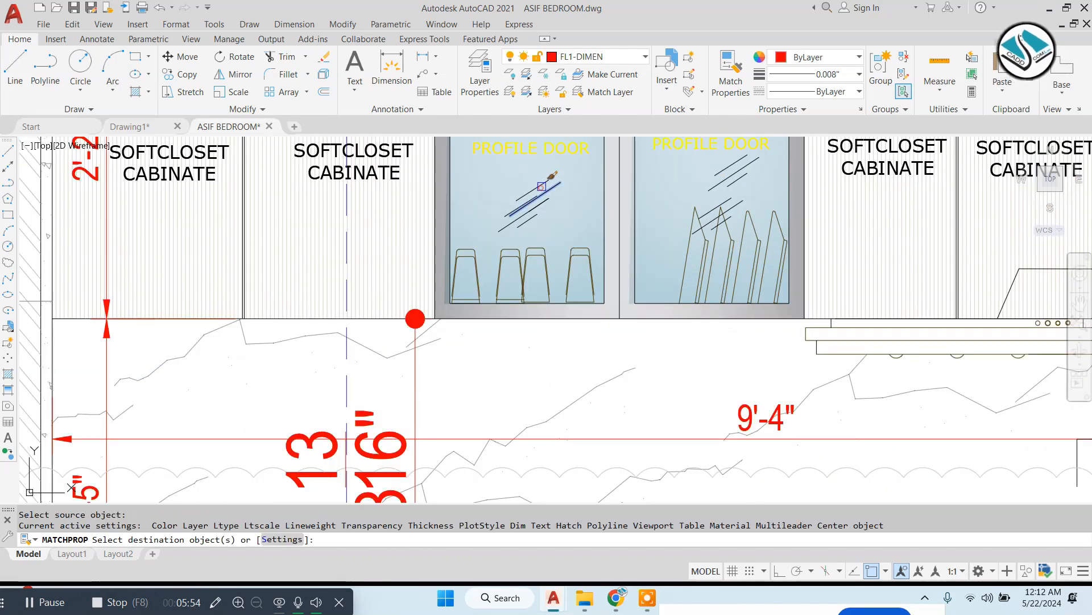
scroll(520, 178, "down", 8)
middle_click_drag(520, 178, 656, 203)
scroll(162, 233, "up", 6)
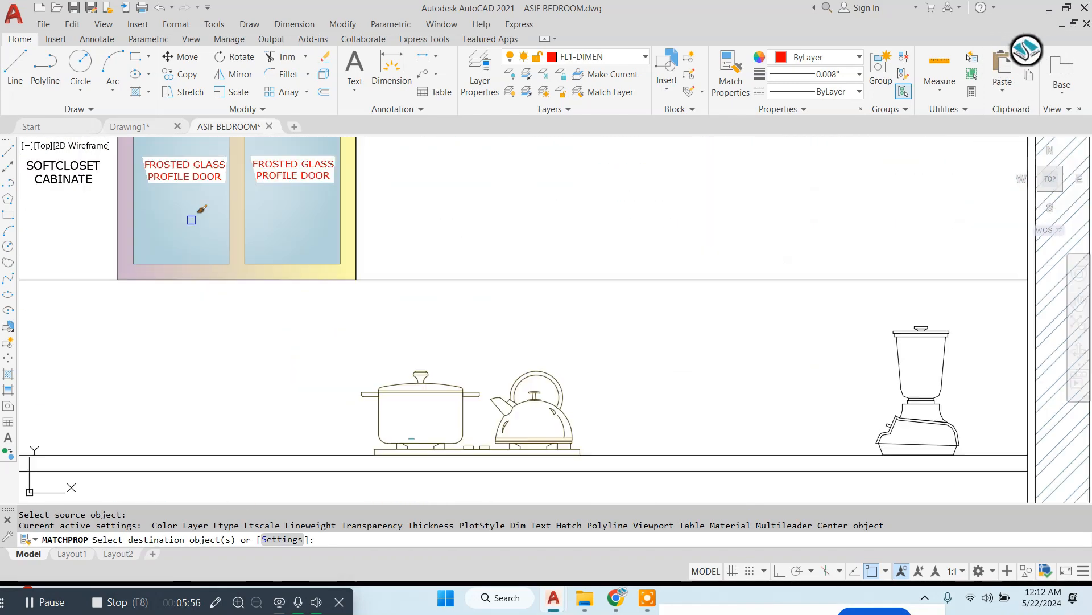
left_click(194, 214)
scroll(323, 262, "down", 5)
key("Escape")
key("Escape")
Match the grey frame gradient of the reference elevation's glass doors onto the new door frame's gradient.
middle_click_drag(678, 276, 377, 288)
key("space")
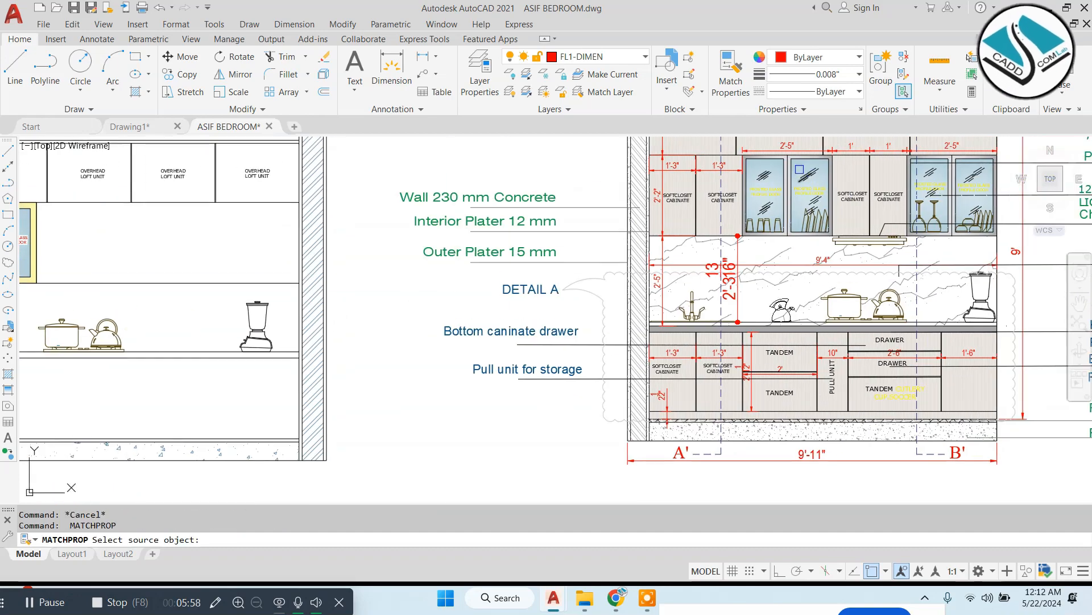
scroll(780, 158, "up", 10)
left_click(690, 206)
scroll(690, 205, "down", 14)
scroll(377, 232, "up", 6)
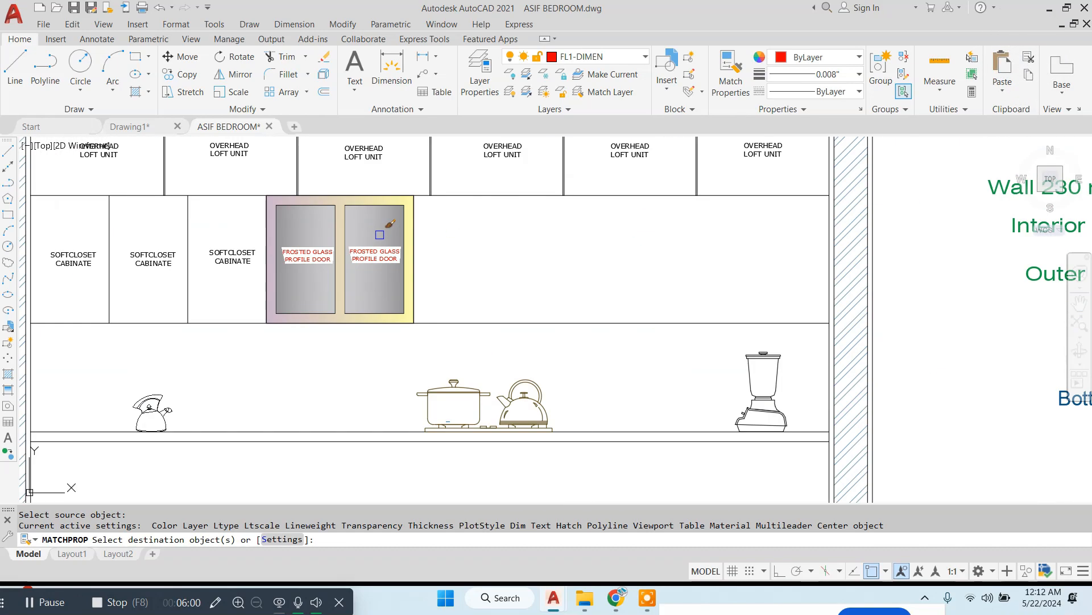
left_click(380, 212)
scroll(395, 203, "up", 4)
scroll(430, 286, "down", 4)
key("Escape")
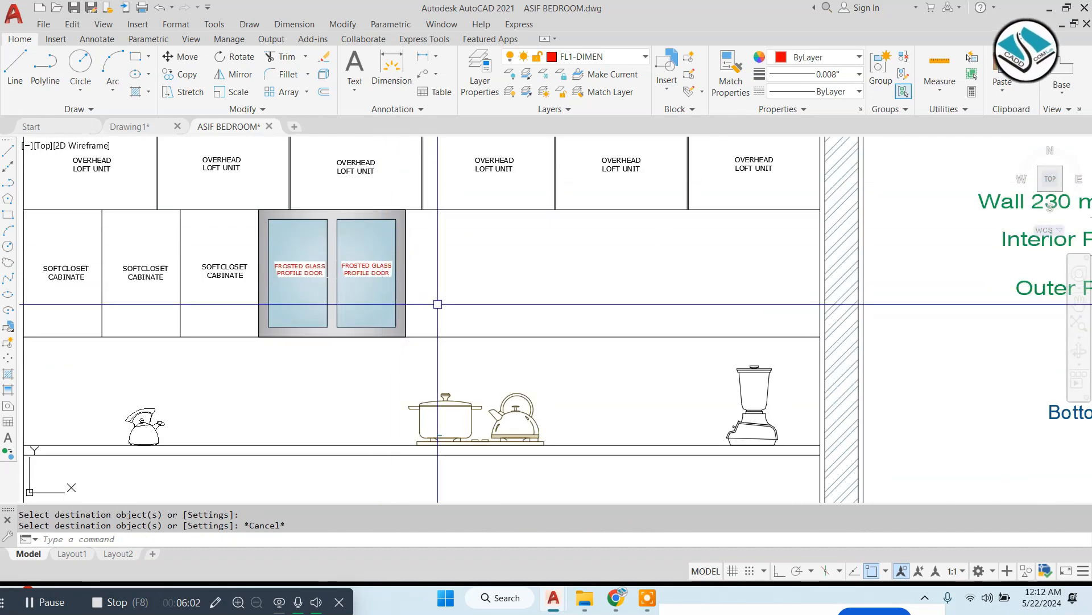
Examine the reference elevation's upper cabinets beside the glass doors and the chimney below them.
scroll(418, 294, "down", 2)
middle_click_drag(561, 272, 343, 283)
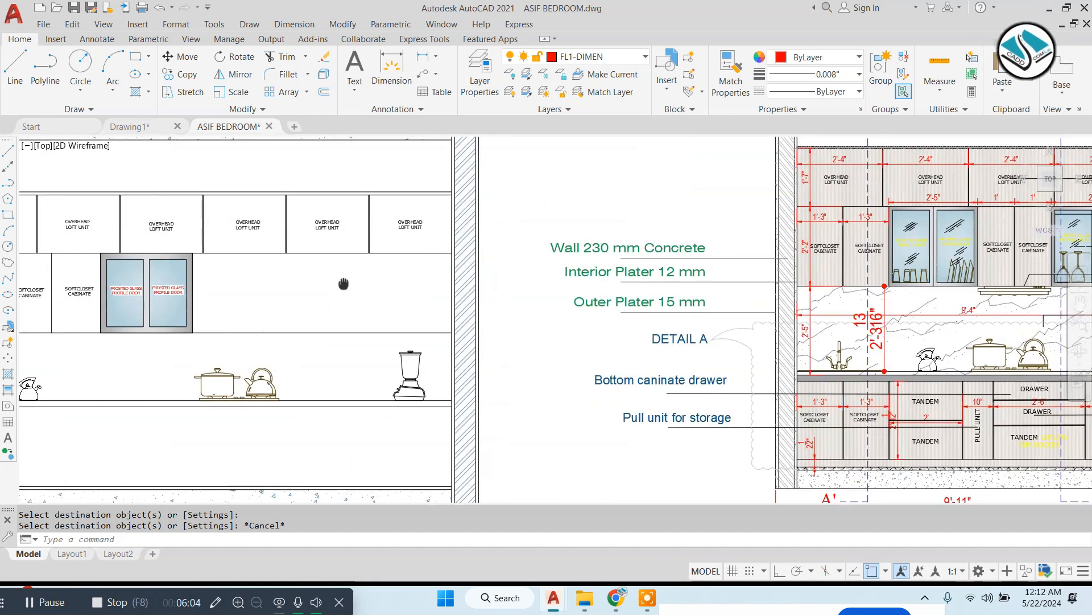
middle_click_drag(740, 273, 373, 273)
scroll(643, 240, "up", 4)
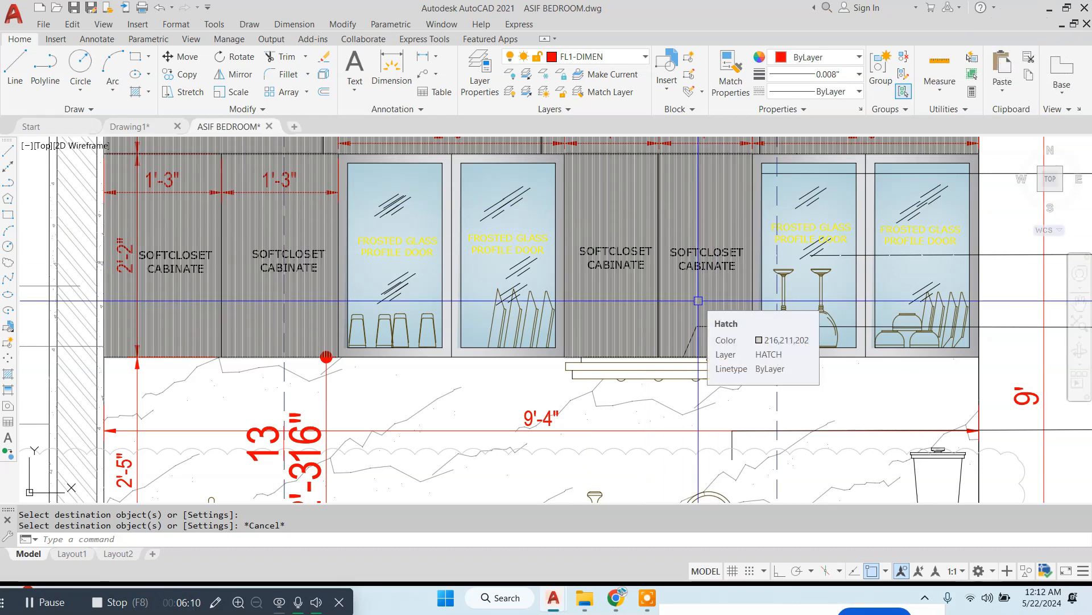
scroll(677, 278, "down", 5)
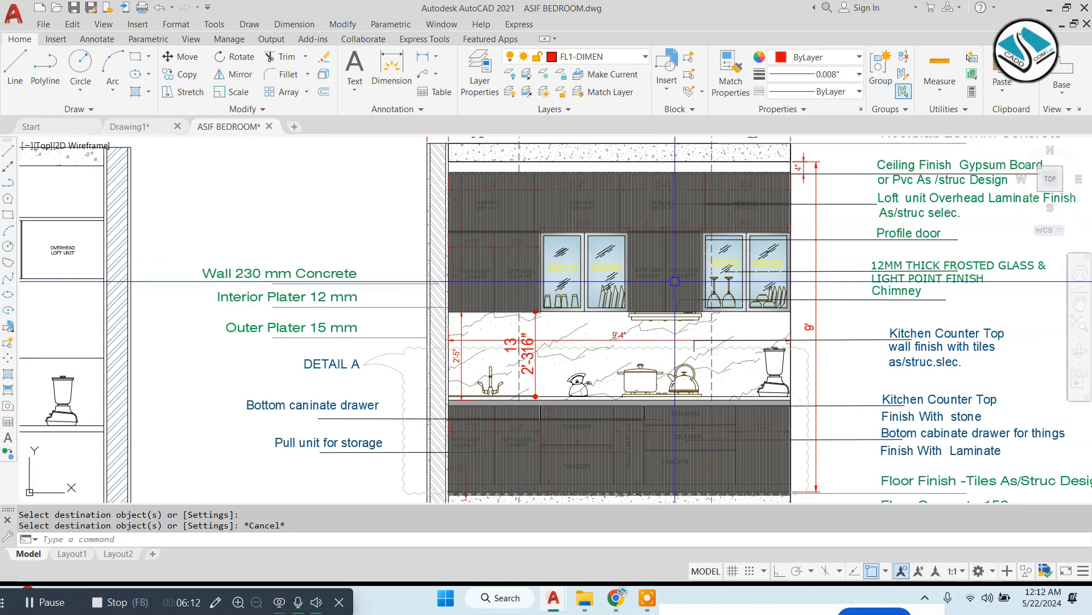
scroll(526, 278, "up", 2)
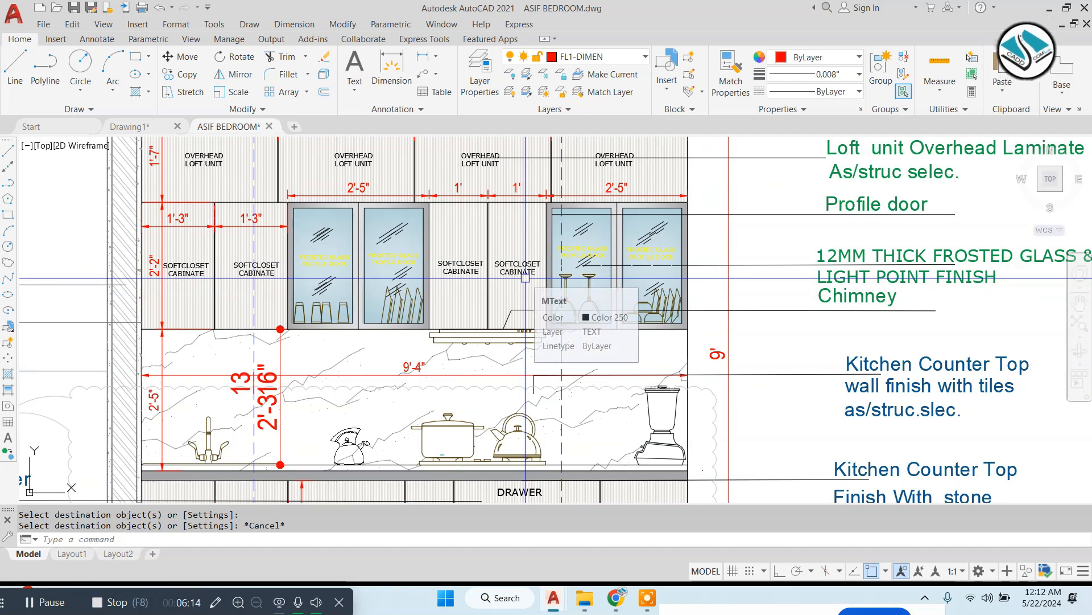
scroll(525, 278, "down", 4)
scroll(808, 223, "up", 7)
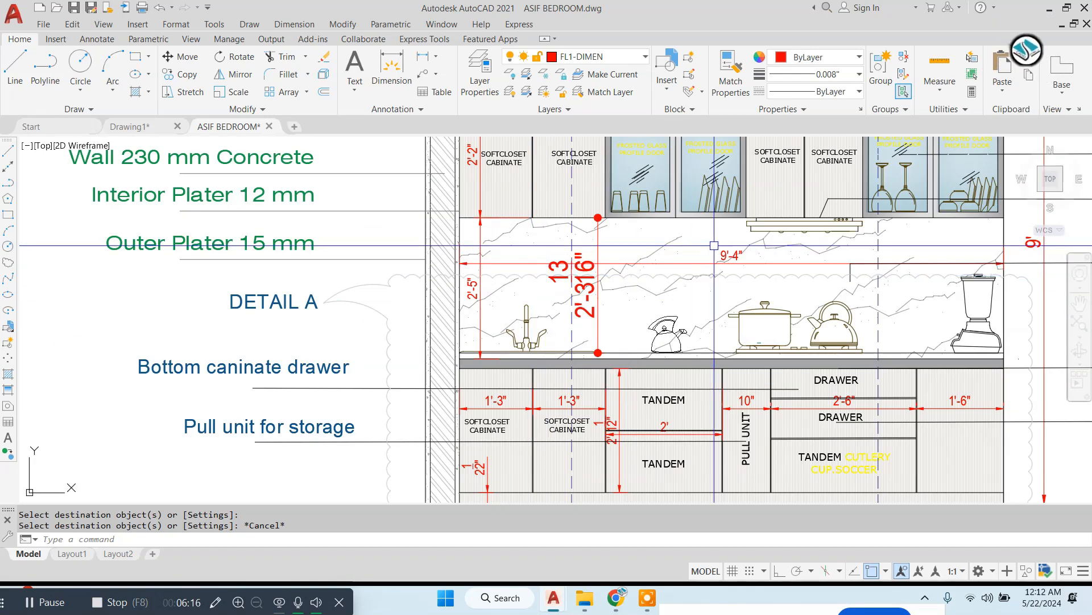
Copy the chimney from the reference elevation by its top midpoint to the upper cabinets' lower line, above the stove in Elevation-B.
scroll(637, 211, "up", 6)
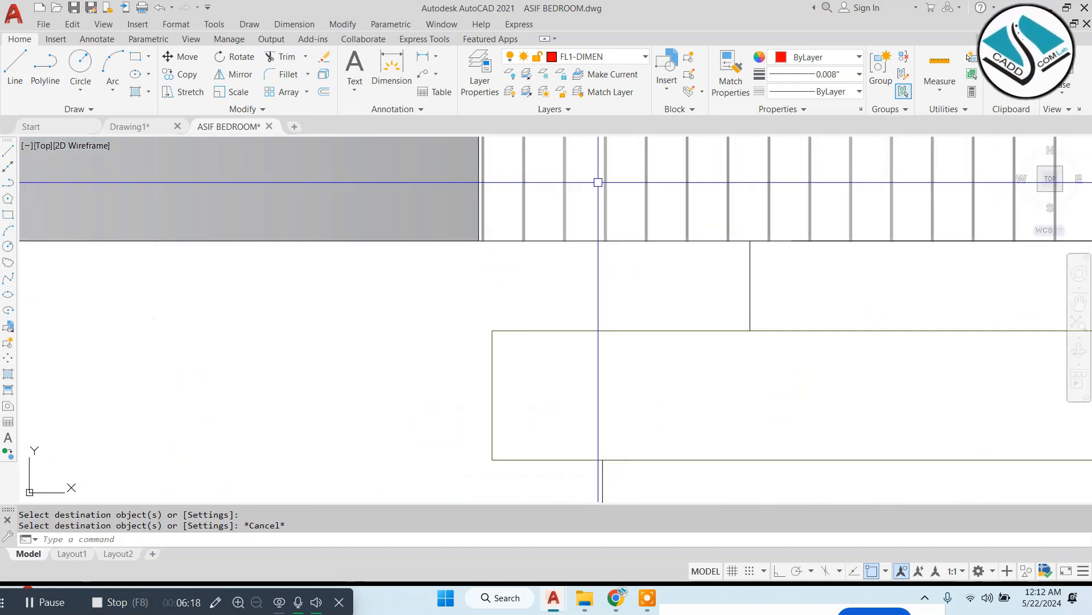
left_click(561, 177)
key("Escape")
left_click(500, 196)
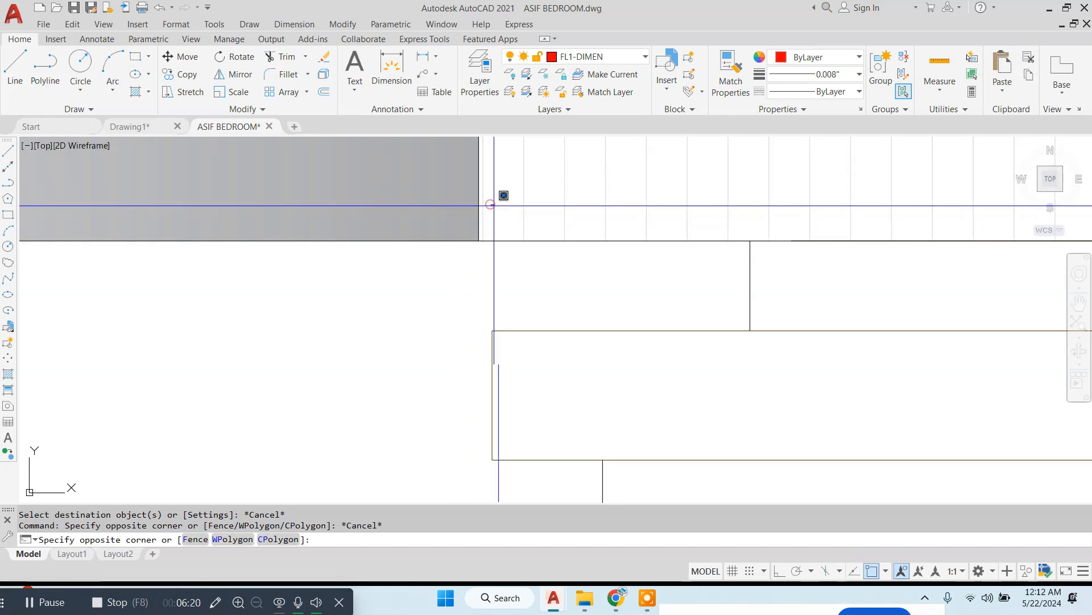
scroll(556, 391, "down", 4)
middle_click_drag(412, 348, 389, 336)
middle_click_drag(825, 374, 603, 323)
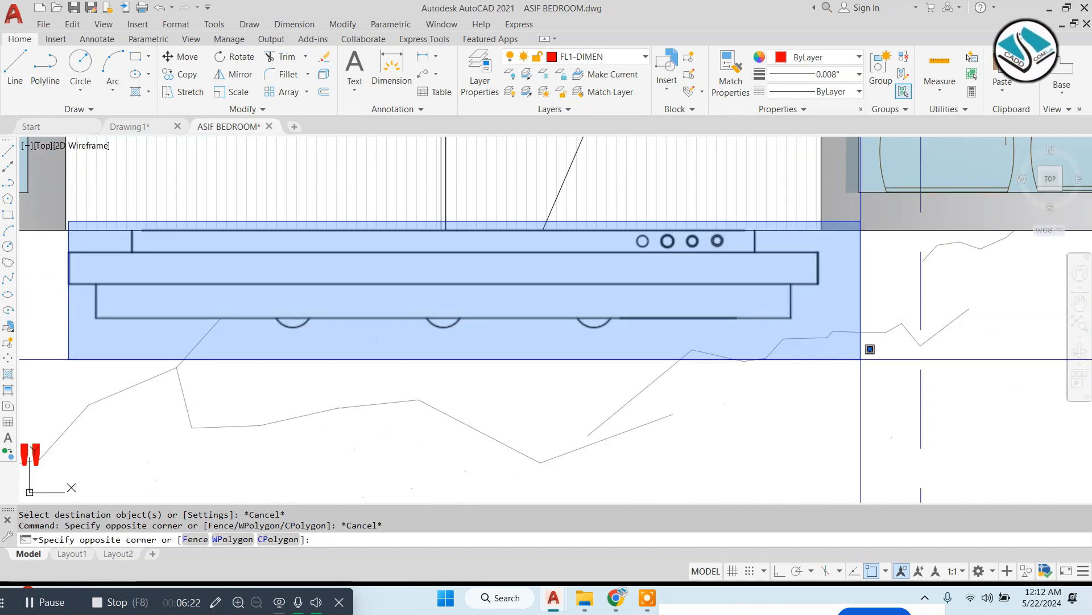
left_click(860, 360)
scroll(116, 250, "up", 6)
middle_click_drag(117, 249, 470, 262)
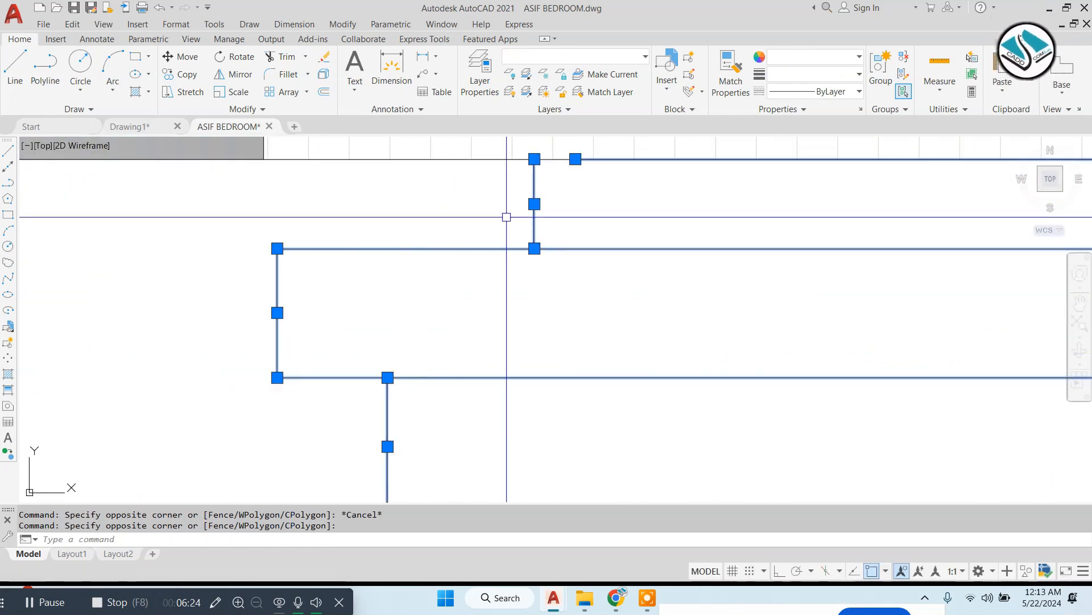
scroll(504, 210, "down", 2)
scroll(523, 206, "down", 3)
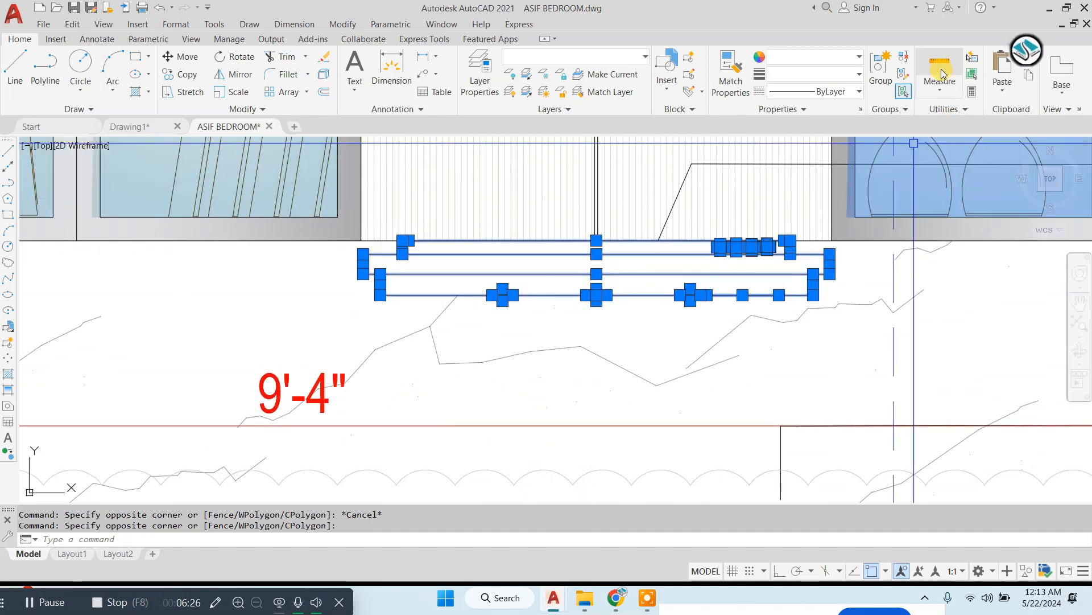
left_click(885, 78)
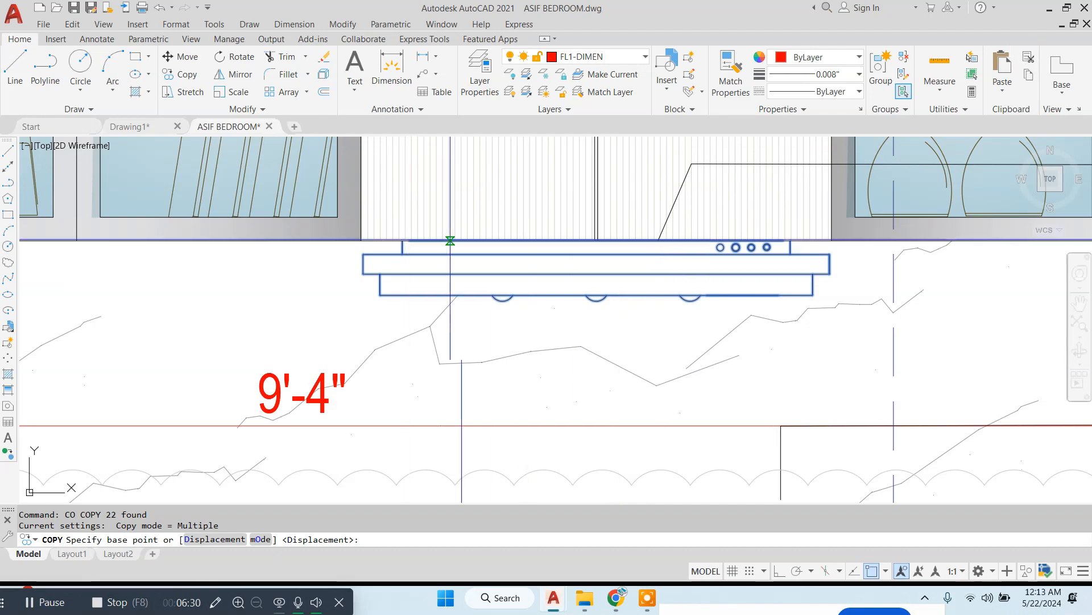
left_click(595, 240)
scroll(595, 241, "down", 6)
scroll(455, 271, "up", 6)
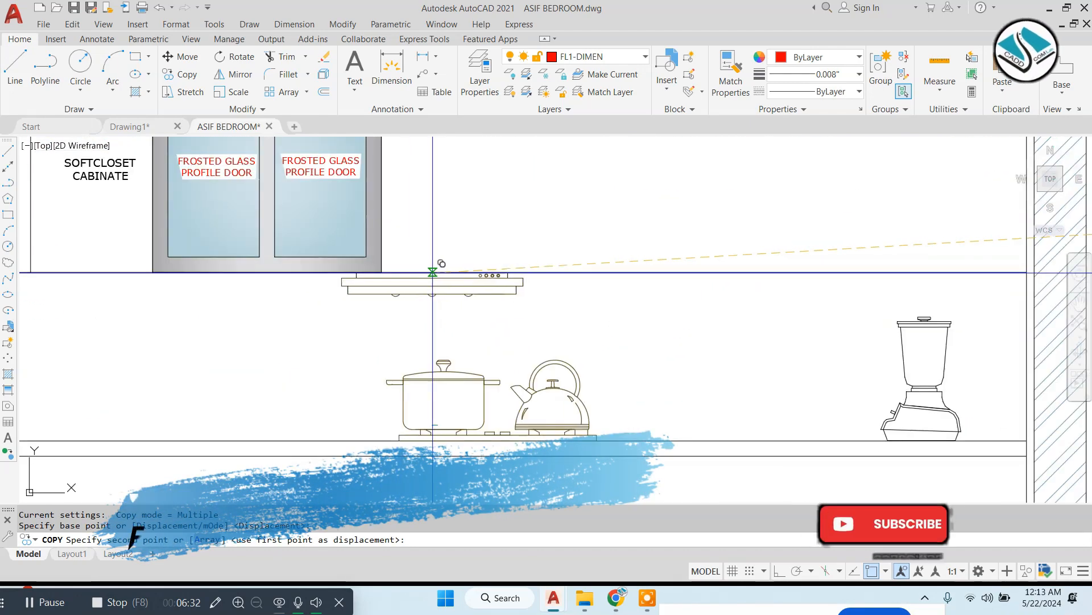
left_click(484, 271)
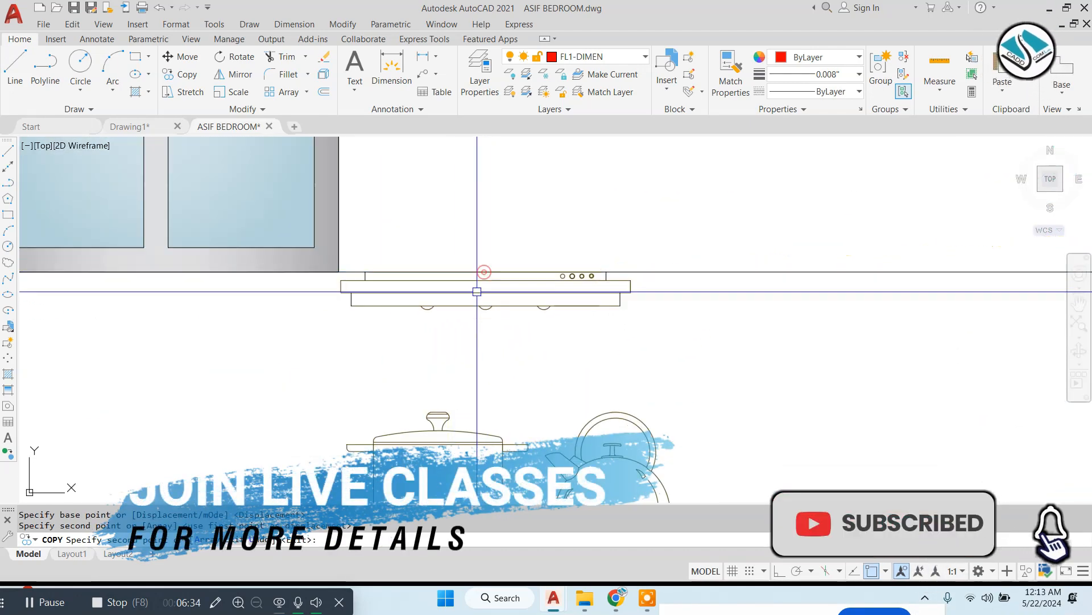
key("Escape")
Draw a vertical line from the far end of the chimney's top edge up to the underside of the loft units.
scroll(451, 308, "down", 4)
scroll(568, 309, "down", 2)
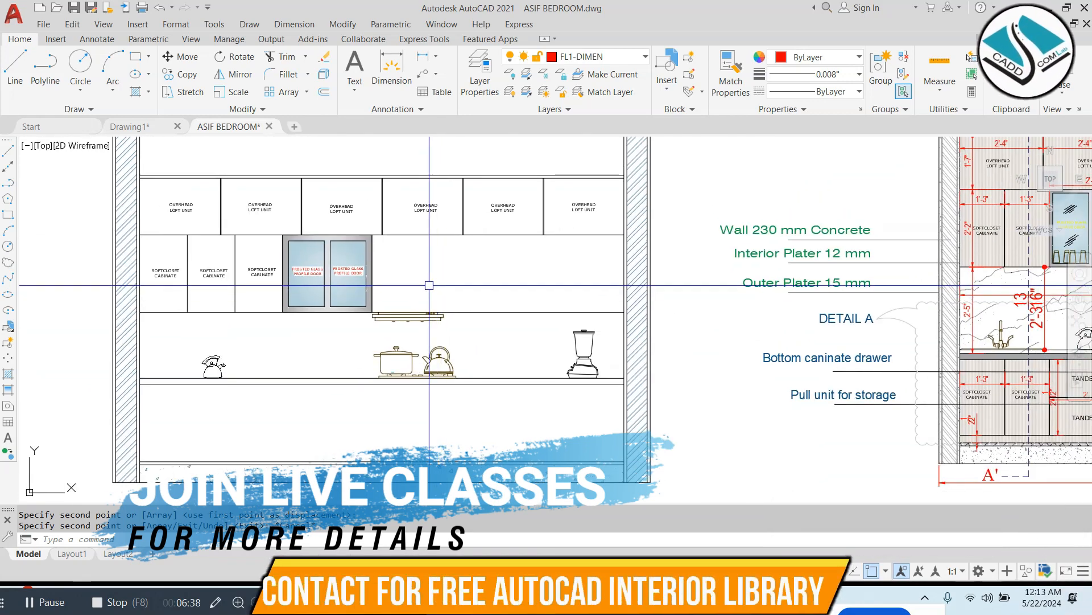
type("l")
key("Return")
scroll(431, 285, "up", 2)
left_click(442, 328)
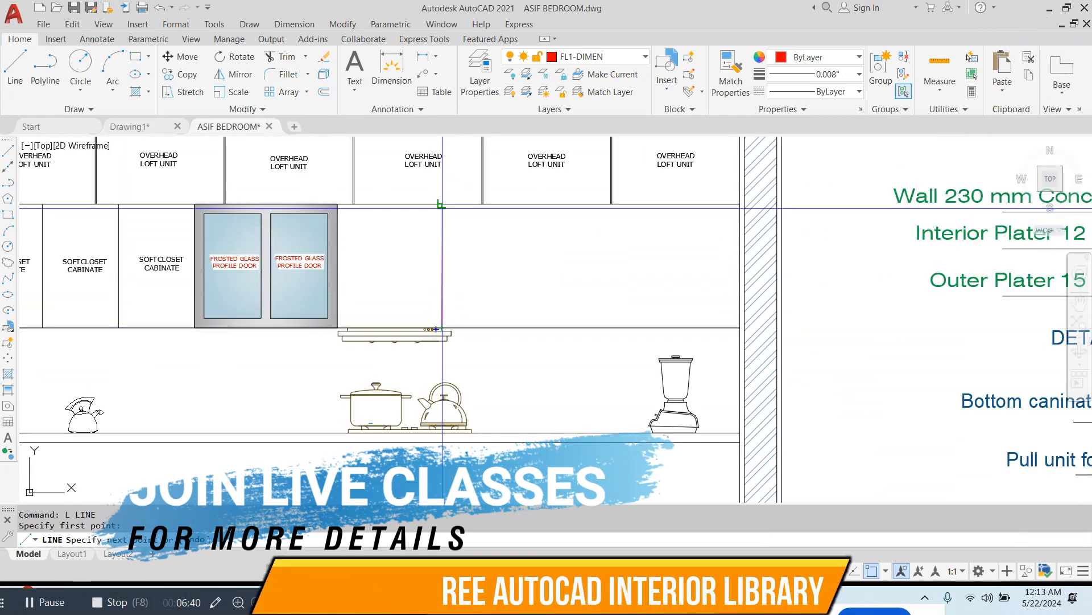
left_click(442, 204)
key("Return")
key("Return")
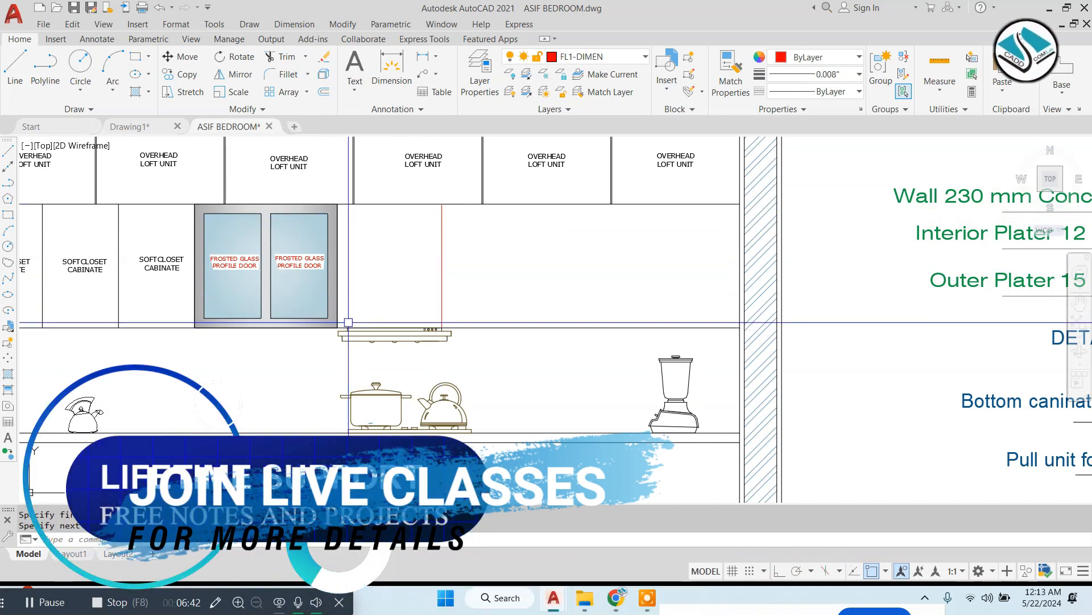
Draw a vertical line from the chimney's end nearest the glass doors up to the underside of the loft units.
left_click(347, 324)
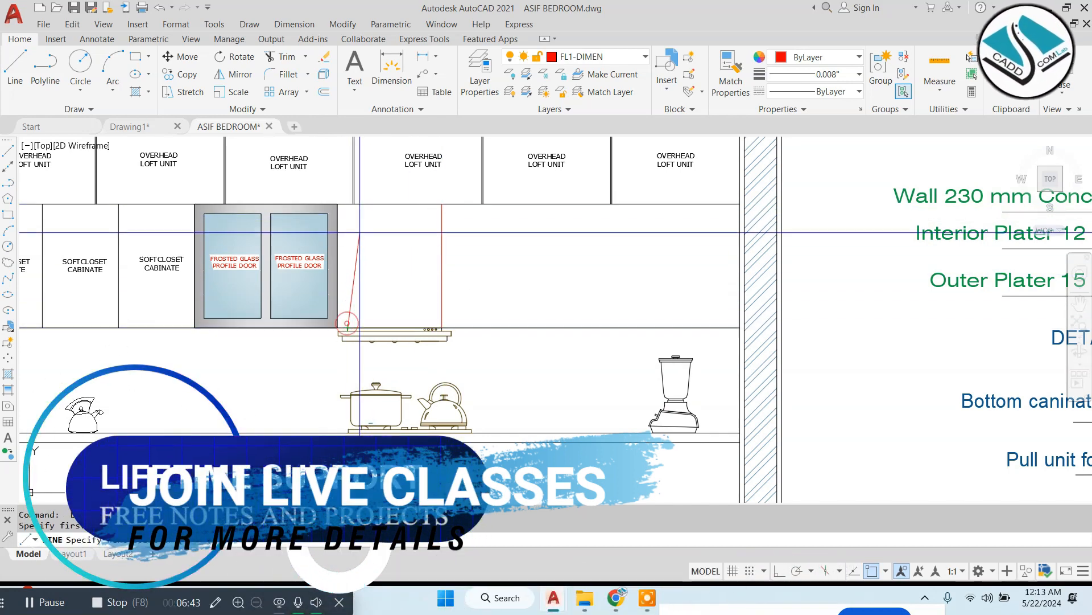
left_click(346, 205)
key("Escape")
Match the black cabinet line properties onto the two vertical duct lines above the chimney.
type("ma")
key("Return")
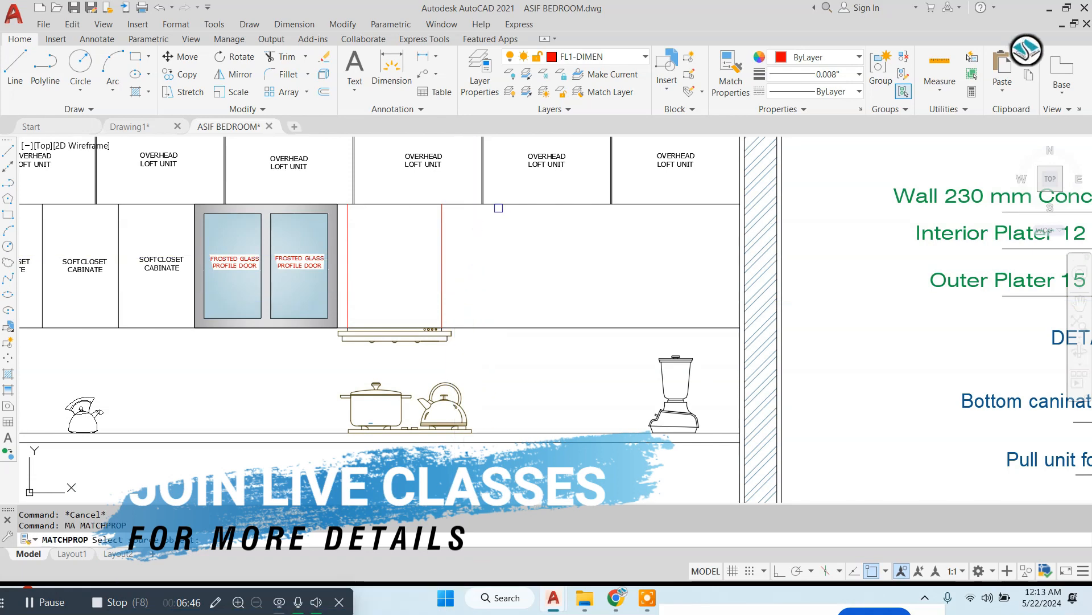
scroll(386, 236, "up", 2)
left_click(585, 234)
left_click(322, 288)
key("Escape")
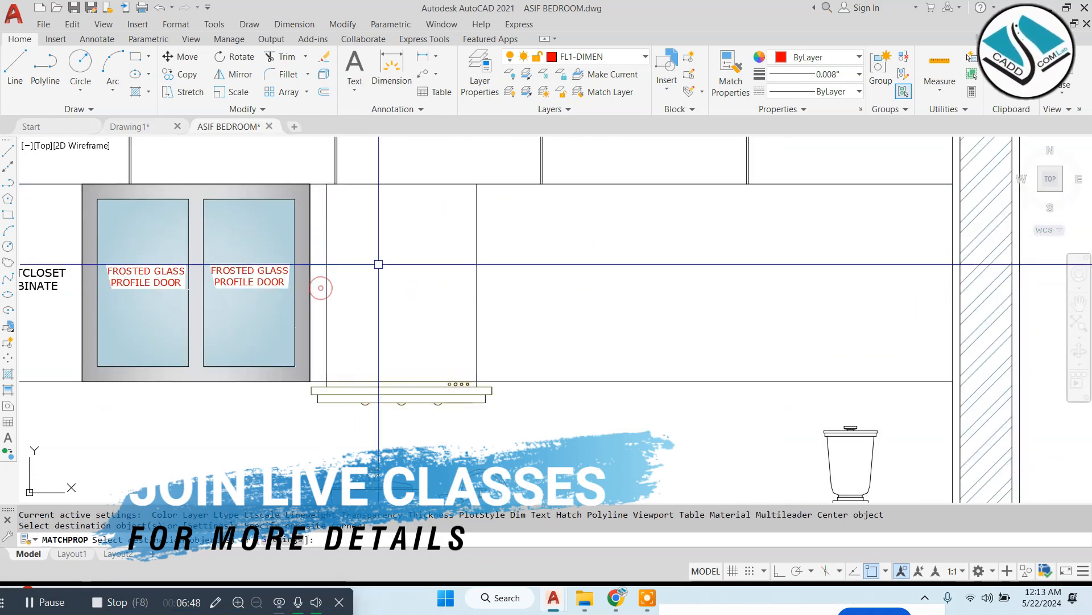
Following the reference elevation, offset Elevation-B's inner wall line 26 inches towards the chimney.
scroll(380, 263, "down", 2)
scroll(475, 306, "down", 4)
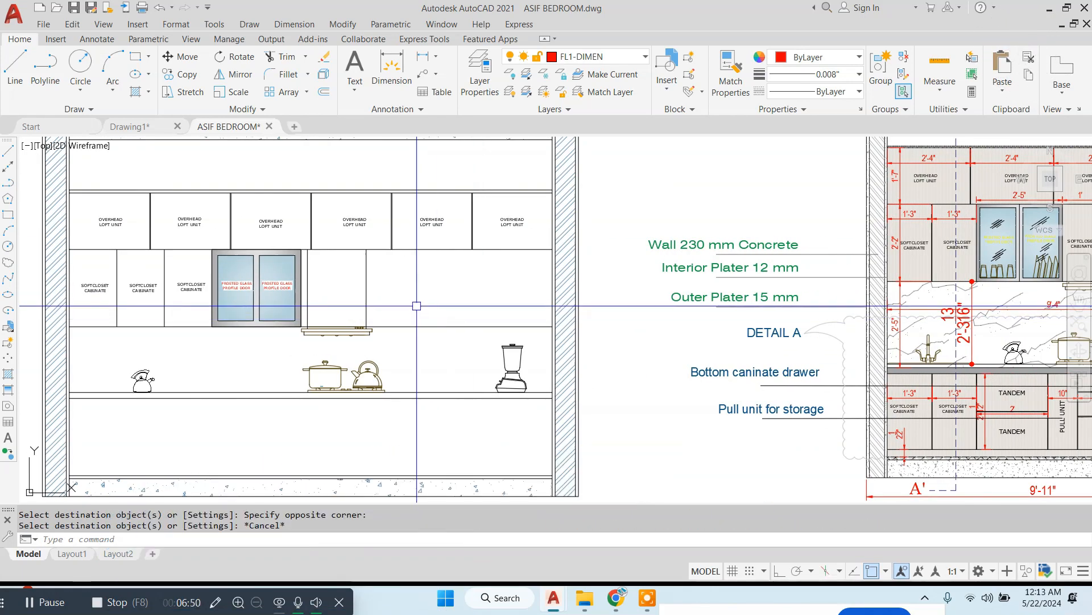
middle_click_drag(493, 307, 377, 301)
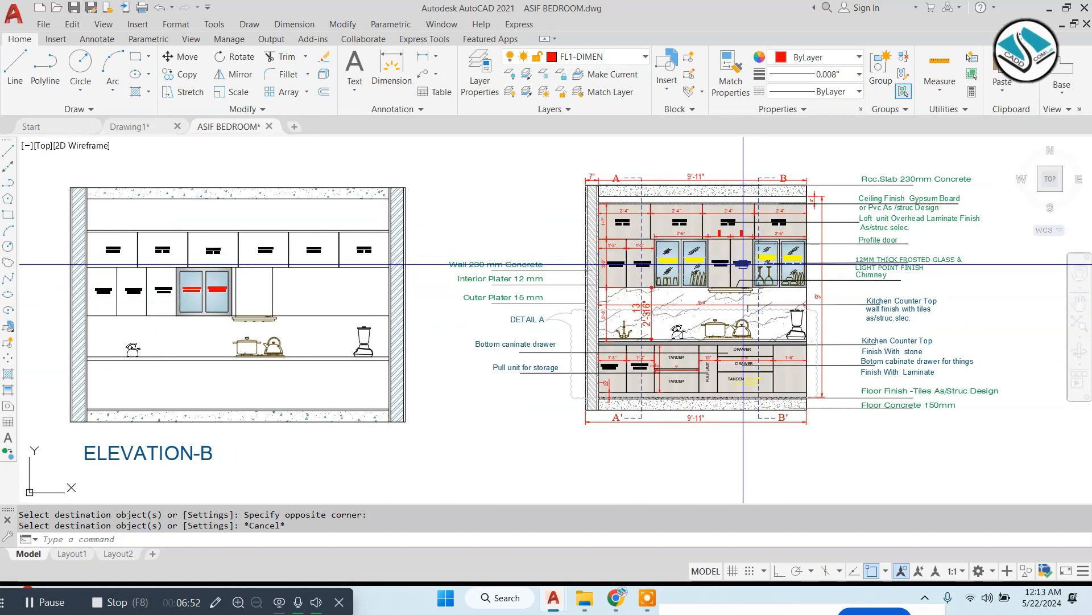
scroll(736, 253, "up", 5)
scroll(735, 253, "down", 5)
middle_click_drag(736, 252, 824, 250)
scroll(369, 284, "up", 4)
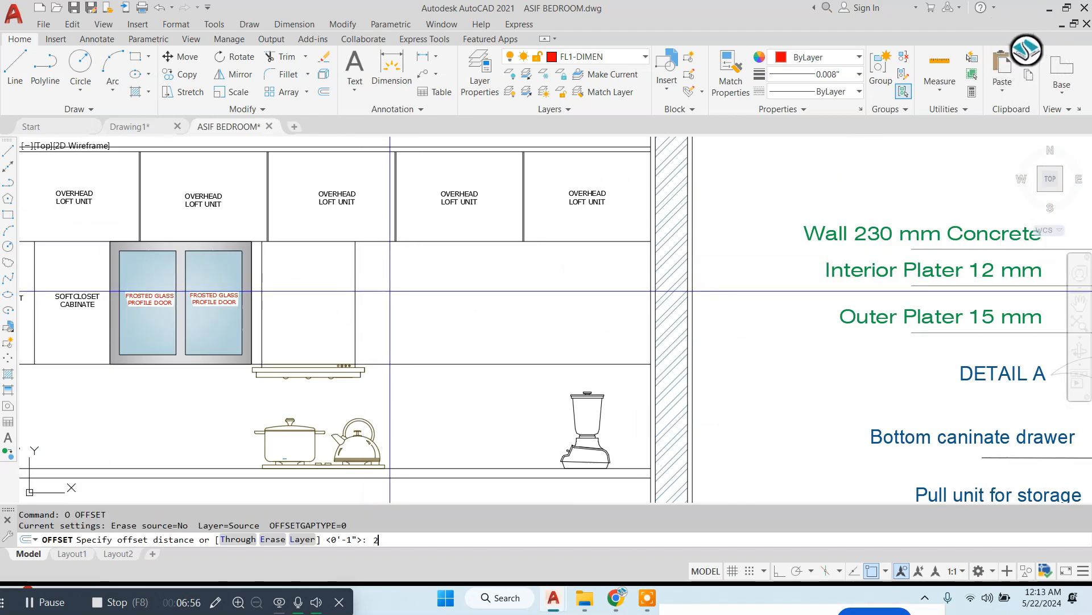
left_click(653, 271)
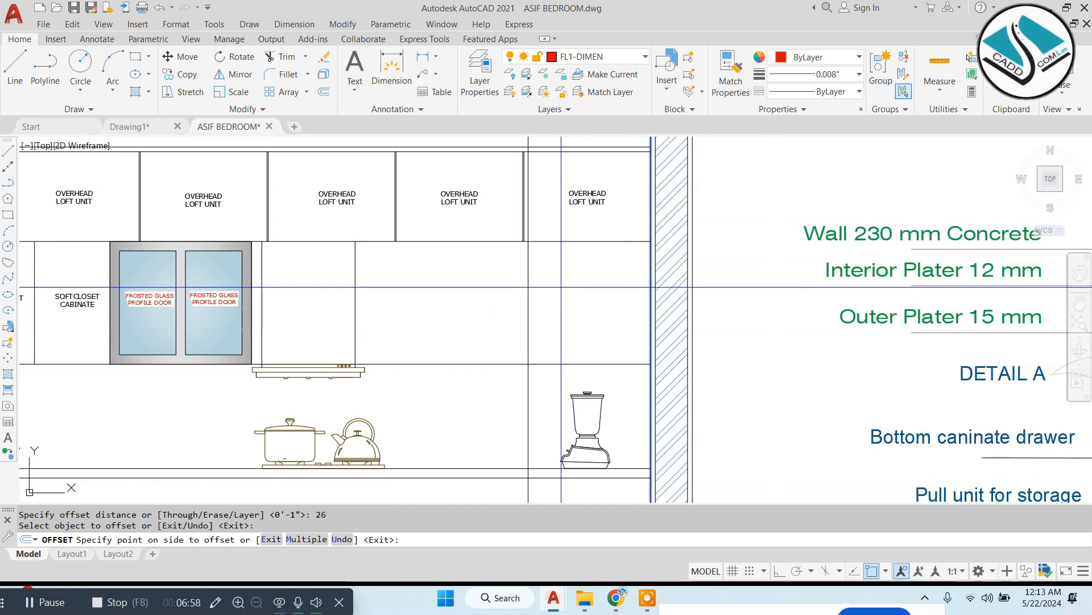
key("Escape")
key("Escape")
Trim the offset line so it spans only the upper cabinet row beneath the loft units.
scroll(527, 227, "up", 4)
key("Return")
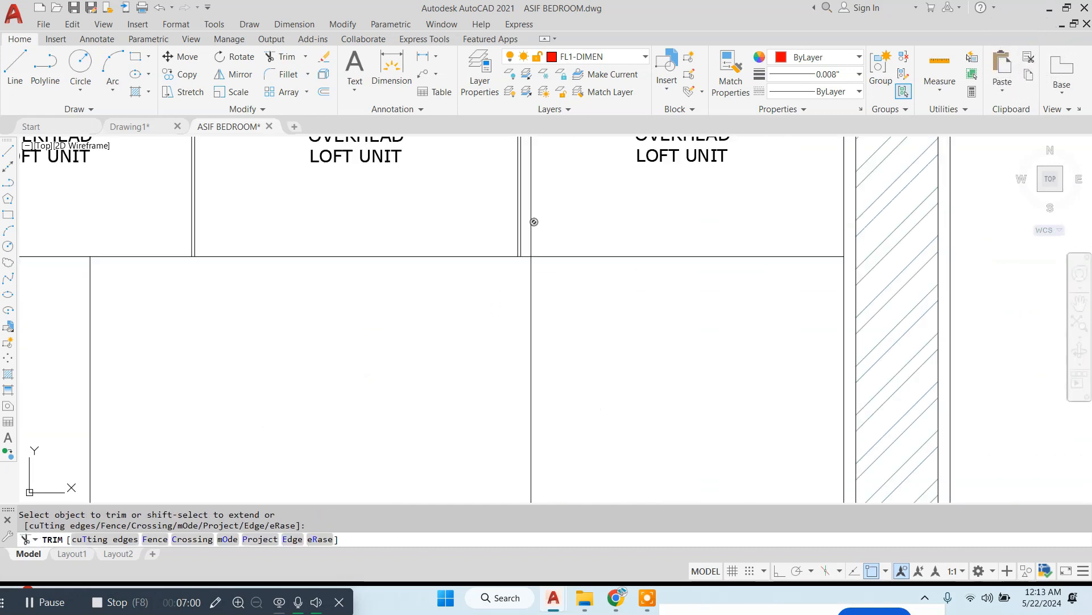
scroll(528, 229, "down", 2)
scroll(533, 451, "down", 3)
key("Escape")
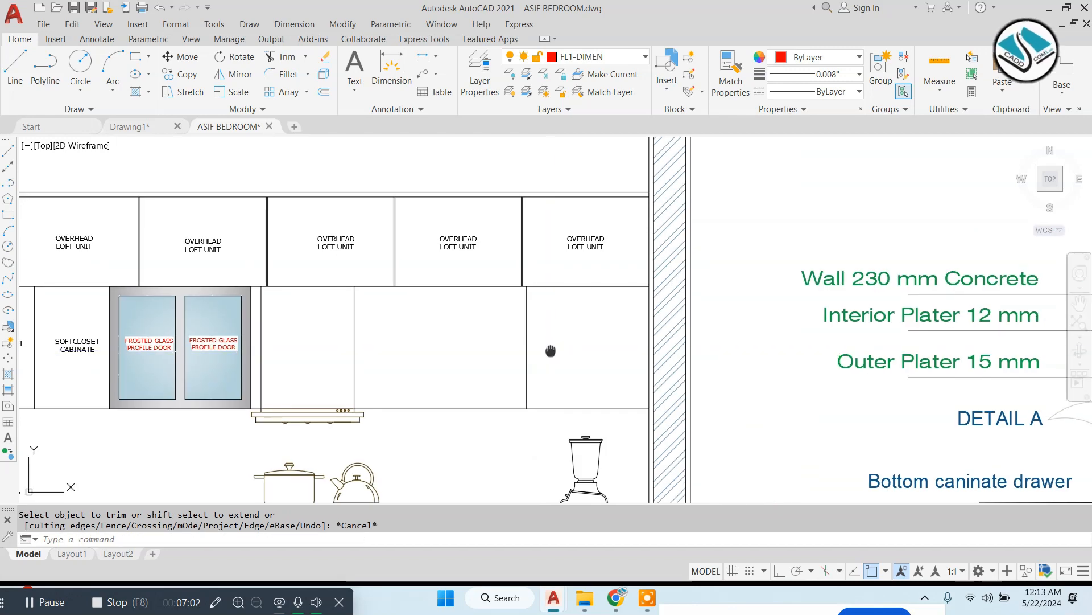
Draw a rectangle around the upper cabinet bay between the trimmed line and the inner wall line.
type("rec")
key("Return")
scroll(516, 265, "up", 3)
left_click(516, 265)
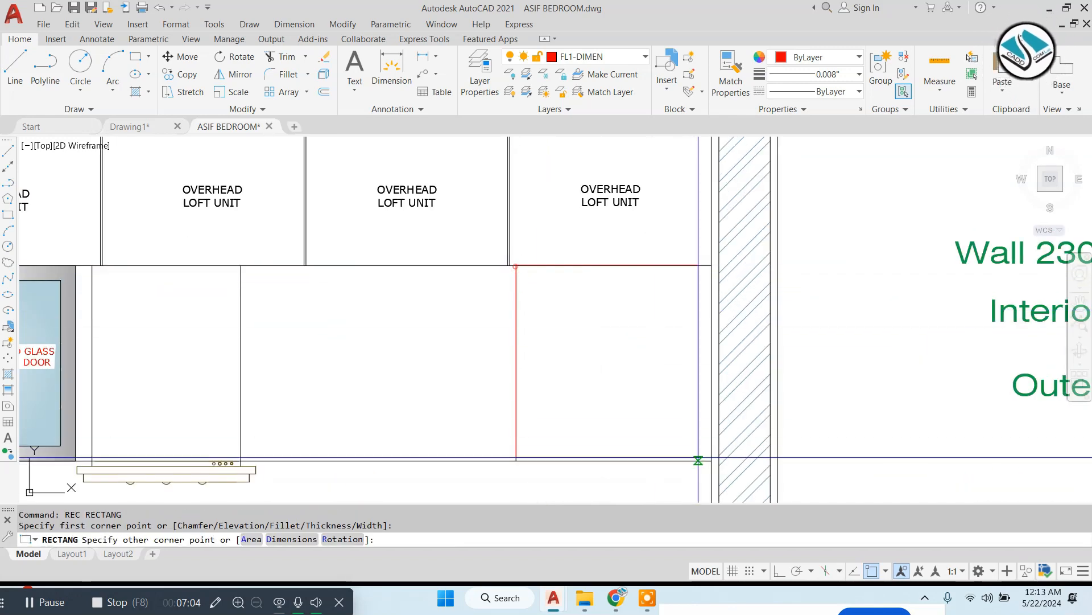
left_click(712, 460)
Offset the bay rectangle 2 inches inwards to form the door frame.
type("2")
key("Return")
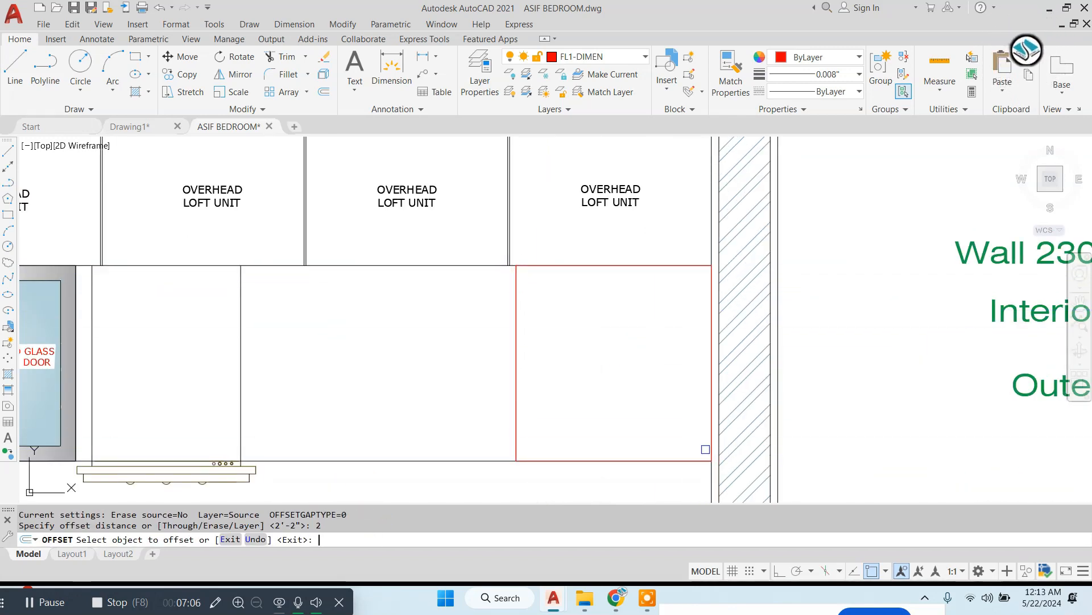
left_click(620, 265)
left_click(661, 319)
key("Escape")
Draw a vertical centre line through the inner frame rectangle and offset it 1 inch to both sides.
type("l")
key("Return")
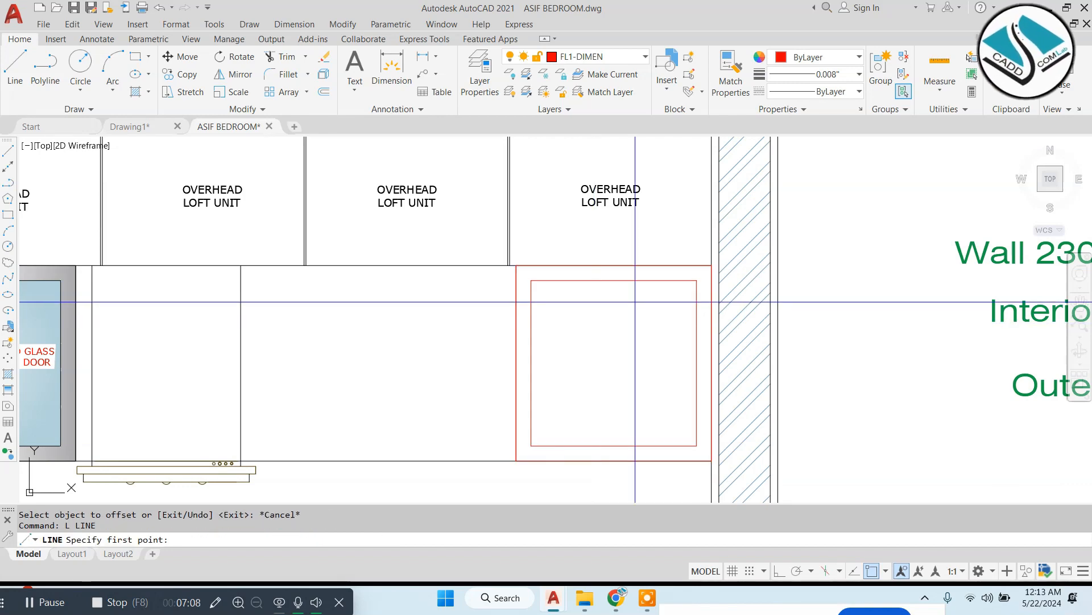
left_click(609, 282)
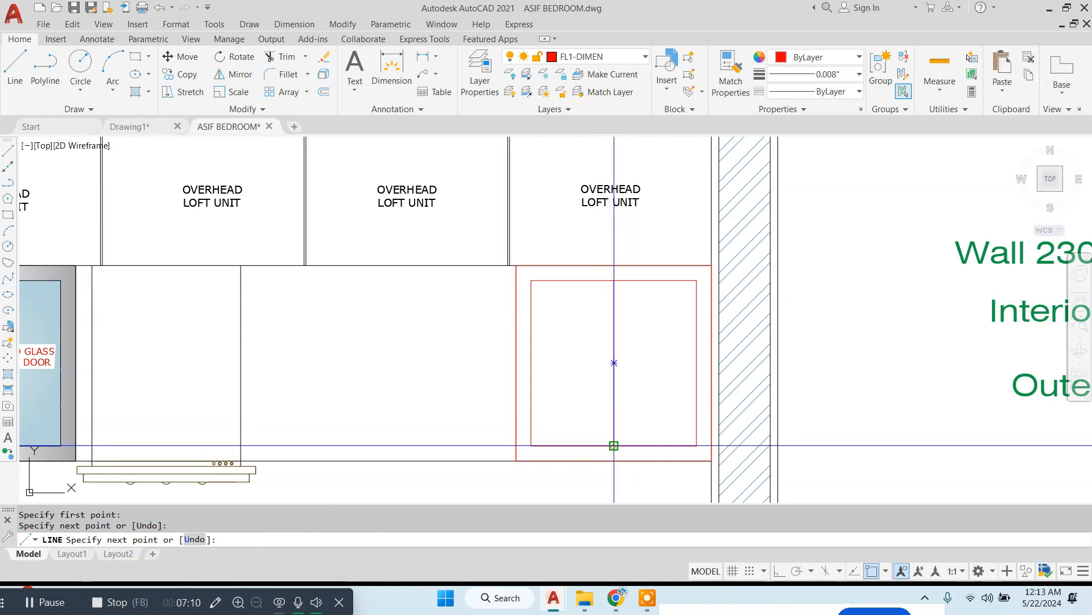
type("1")
key("Return")
scroll(597, 321, "up", 4)
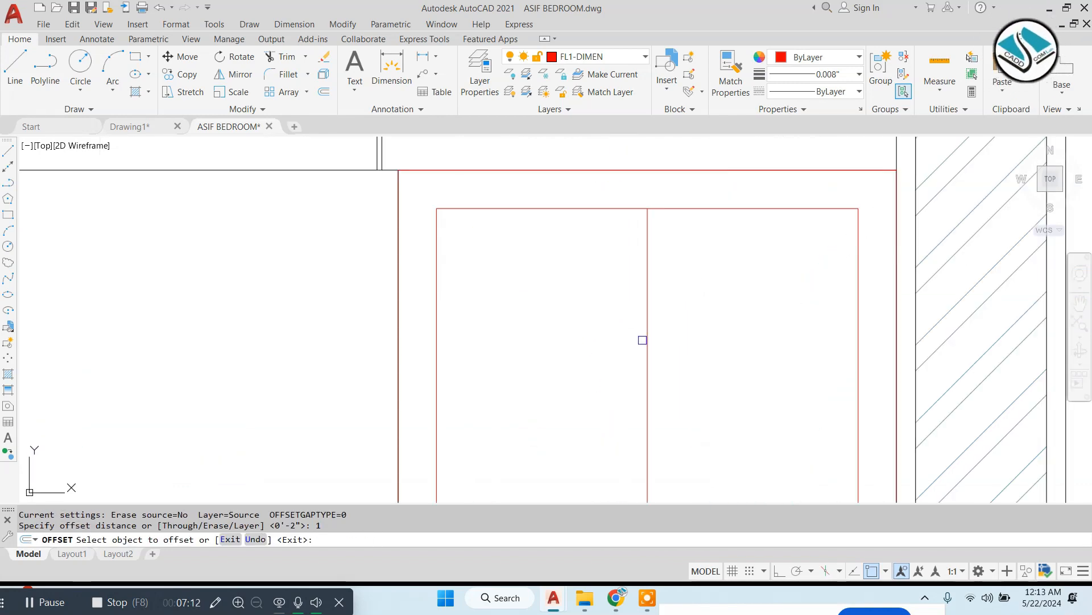
left_click(646, 362)
left_click(627, 364)
left_click(647, 369)
left_click(657, 373)
key("Escape")
Erase the centre line and trim the frame edges between the offset lines to leave two separate panes.
left_click(647, 377)
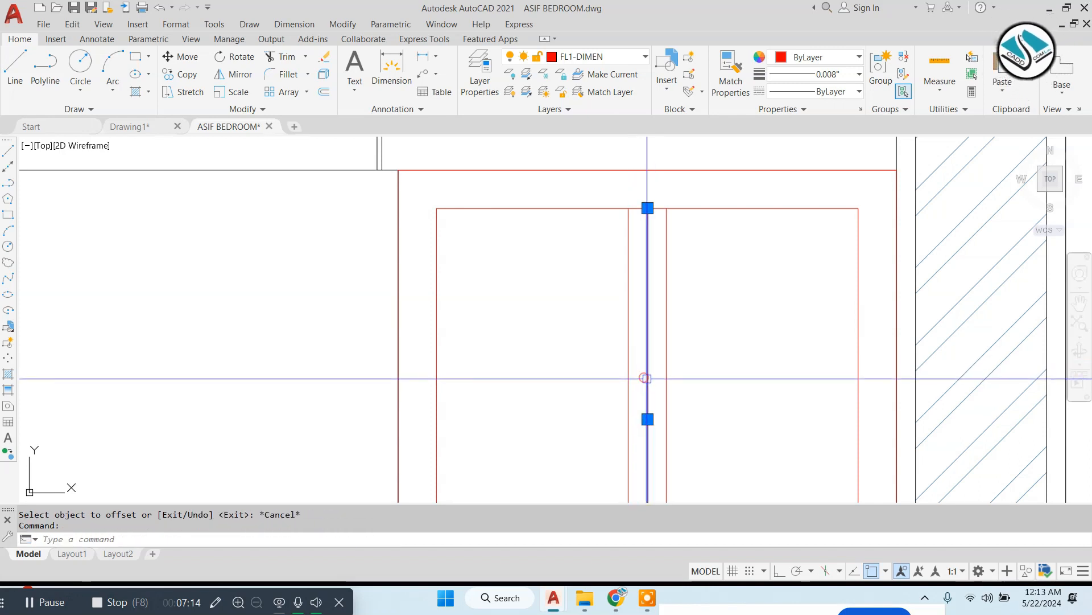
type("e")
key("Return")
left_click(649, 209)
scroll(614, 242, "down", 2)
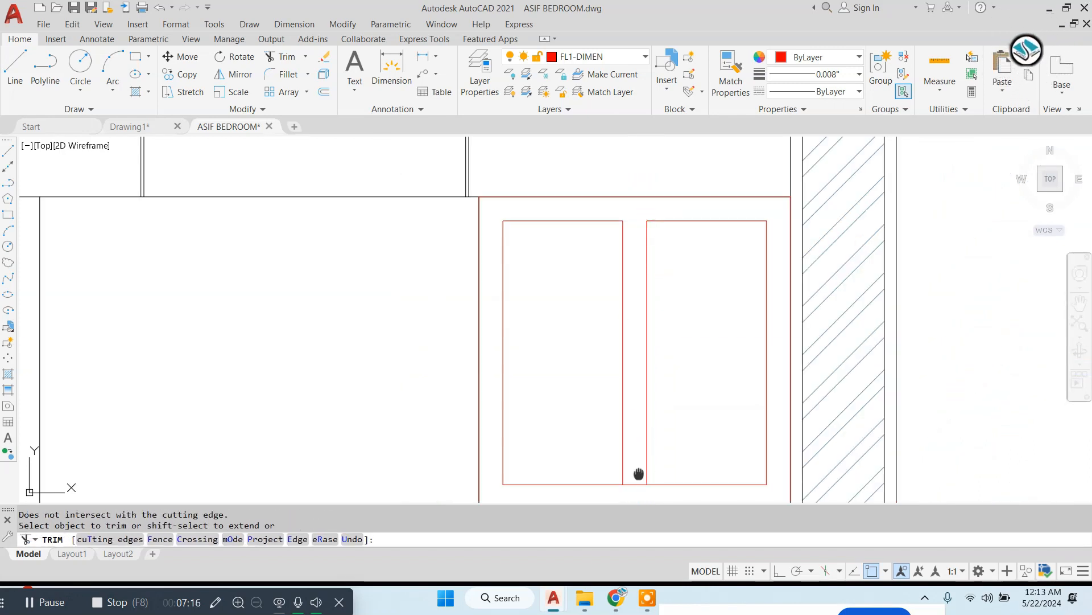
middle_click_drag(639, 474, 627, 391)
key("Escape")
Match the black cabinet line properties onto the new door frame and its pane outlines.
type("ma")
key("Return")
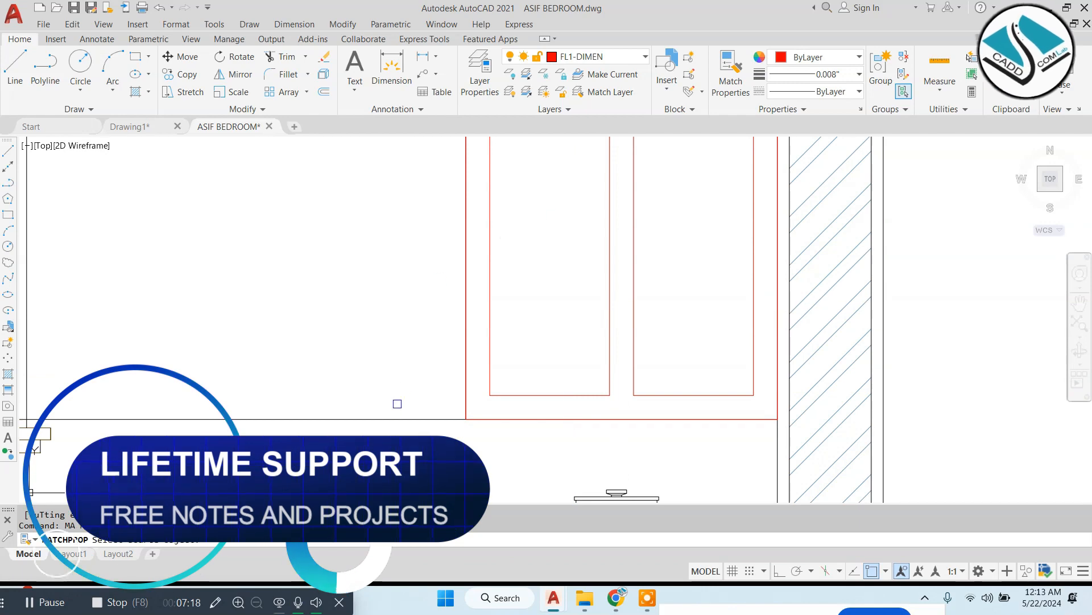
left_click(397, 418)
left_click(653, 317)
left_click(303, 417)
scroll(554, 370, "down", 2)
key("Escape")
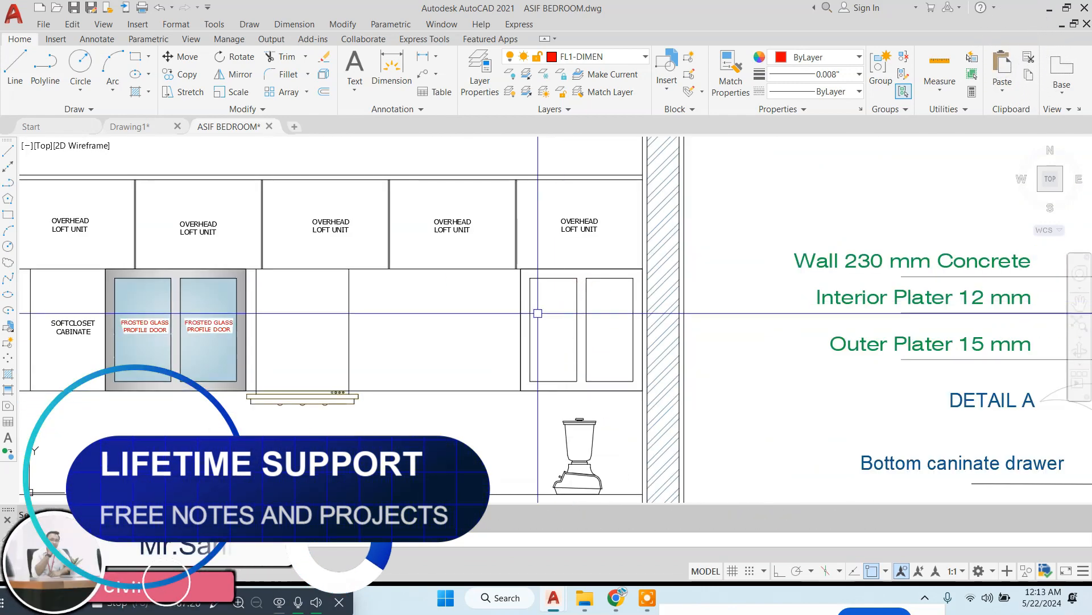
Fill both glass panes of the new door beside the wall with a linear gradient.
middle_click_drag(538, 313, 590, 295)
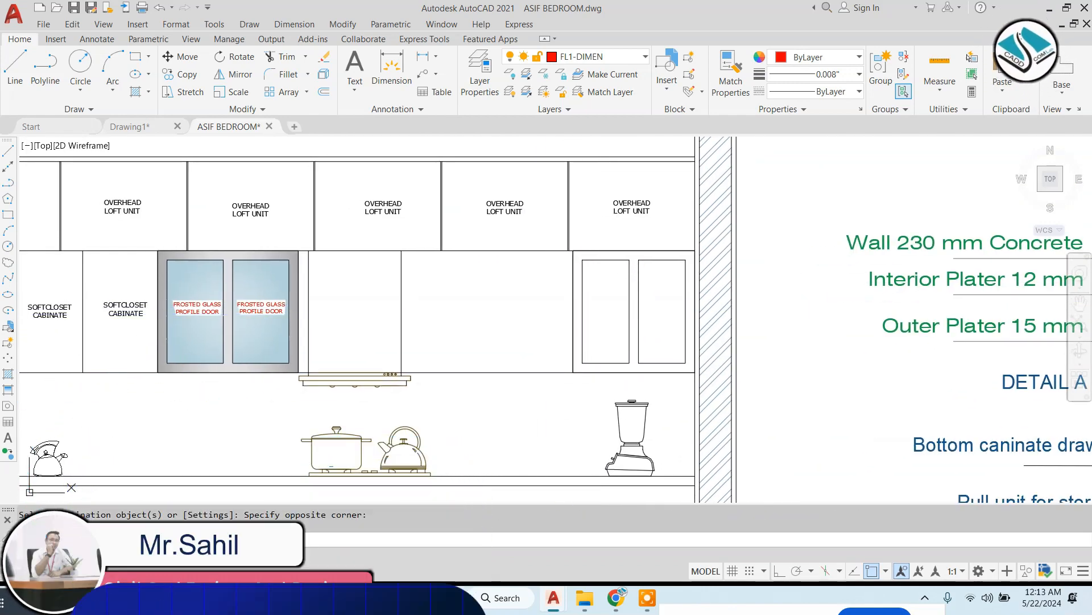
type("gd")
key("Return")
scroll(620, 281, "up", 2)
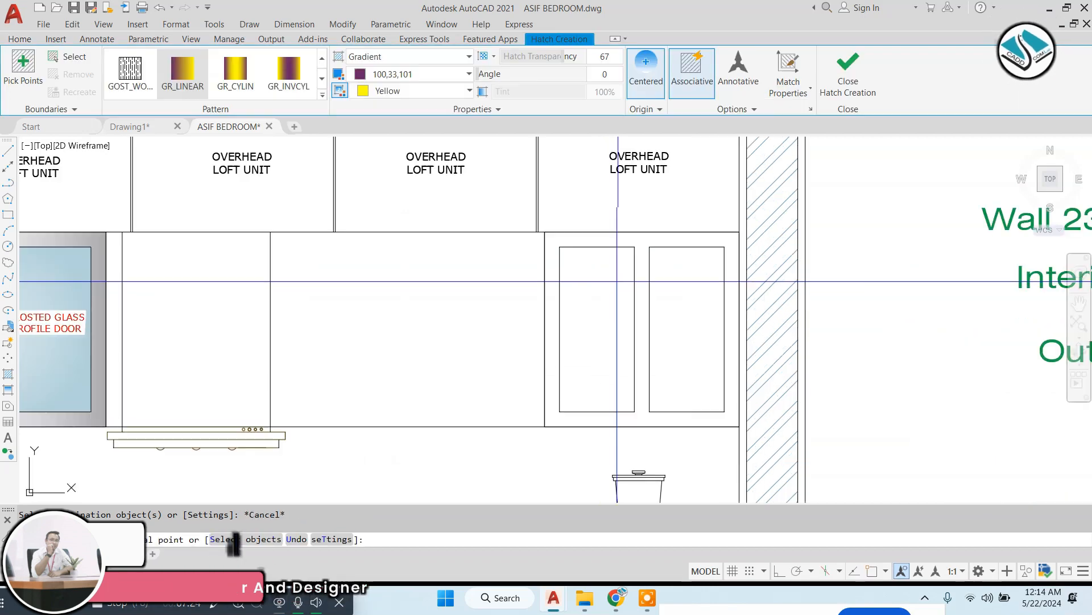
left_click(616, 281)
left_click(685, 289)
key("Return")
key("Escape")
Fill the new door's frame with a linear gradient using first colour 39,118,187.
type("g")
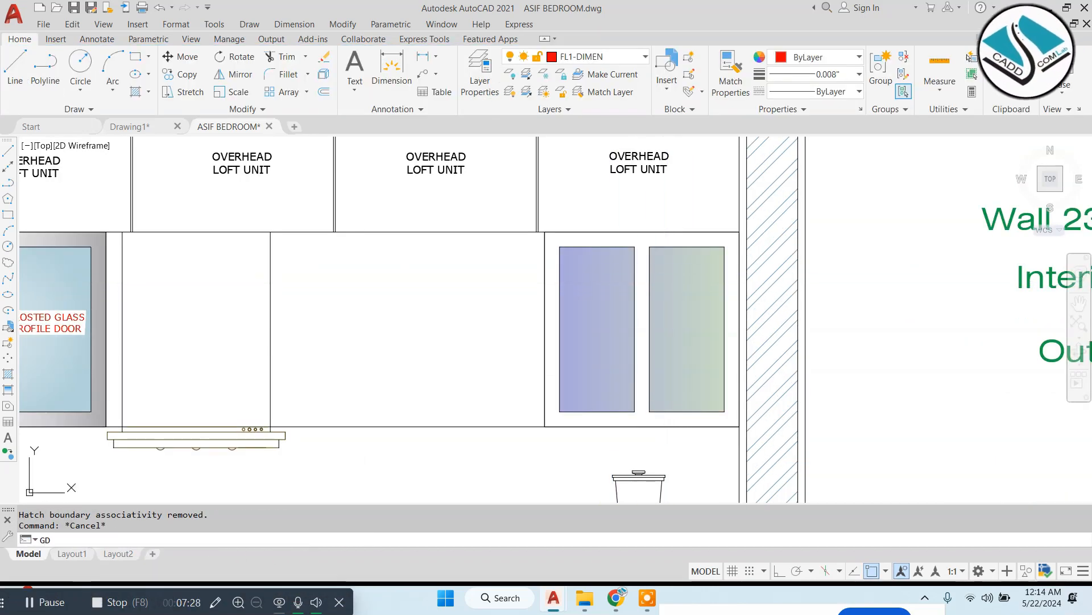
key("Return")
left_click(422, 74)
left_click(442, 122)
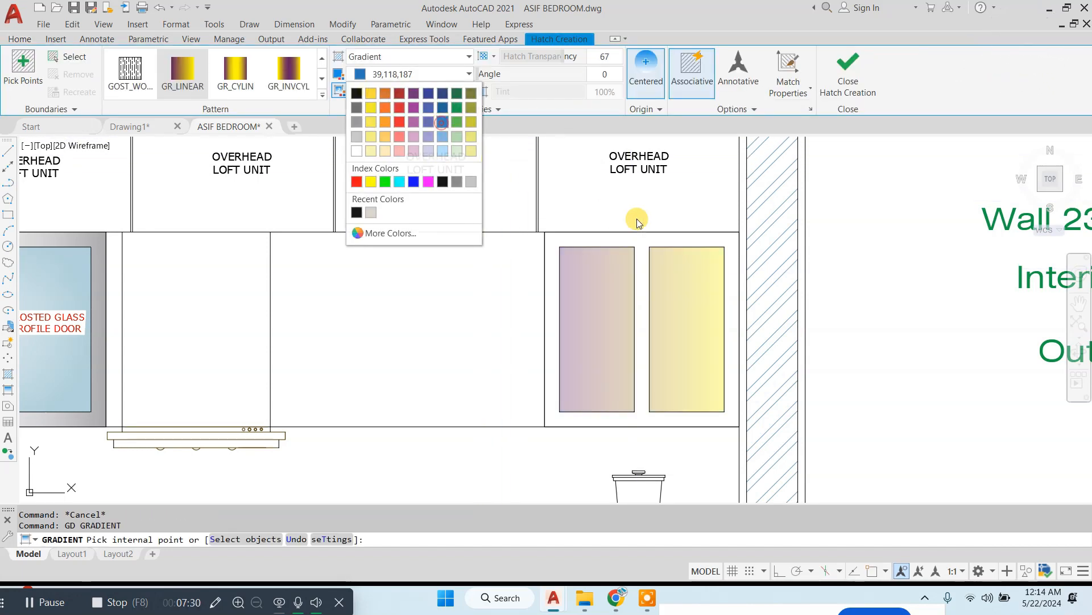
left_click(634, 236)
key("Return")
Match the blue glass and grey frame gradients of the existing frosted glass doors onto the new door.
type("ma")
key("Return")
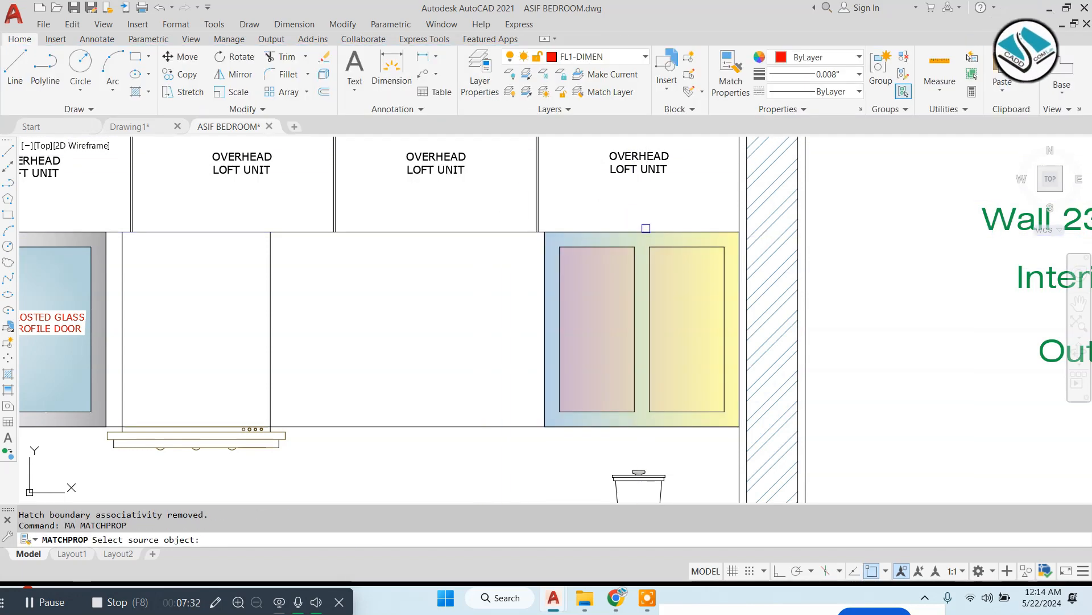
key("Escape")
key("Return")
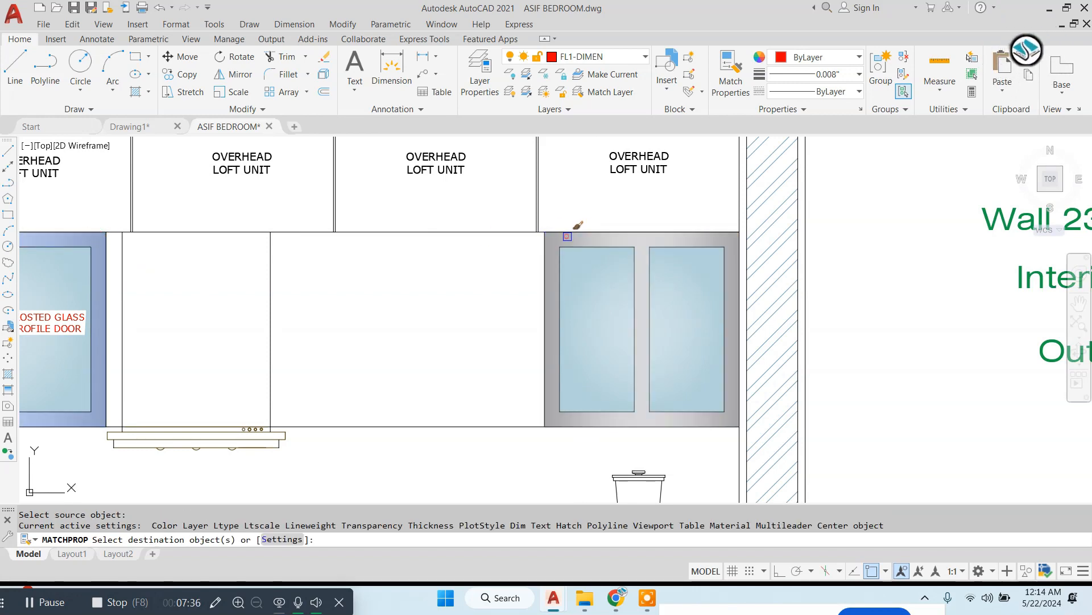
left_click(569, 237)
key("Escape")
Copy the FROSTED GLASS PROFILE DOOR label onto both panes of the new door.
scroll(575, 279, "down", 2)
scroll(229, 302, "up", 2)
left_click(230, 303)
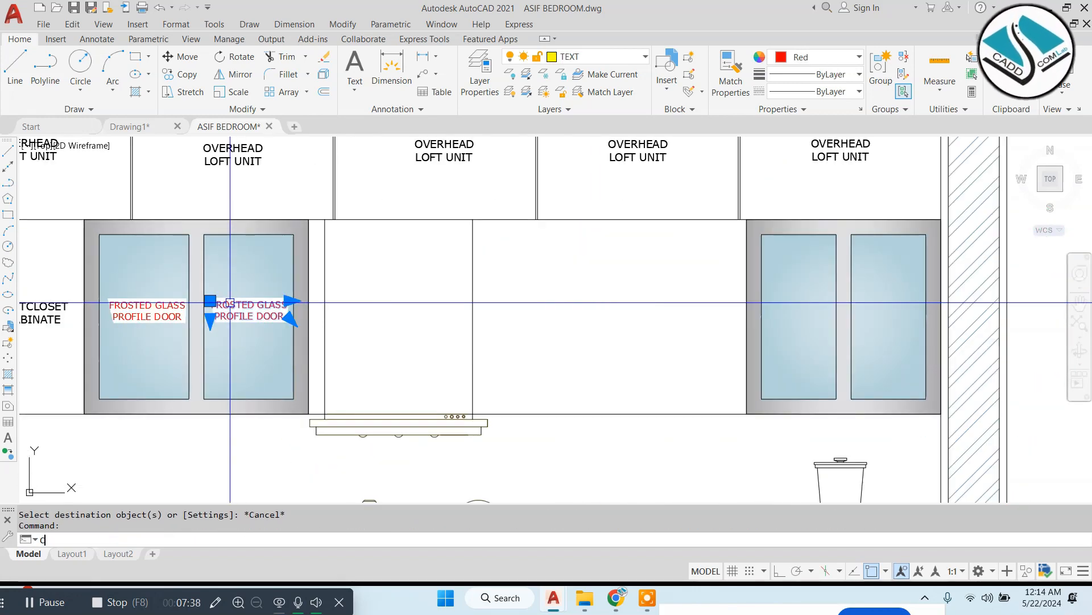
left_click(210, 301)
scroll(799, 302, "up", 2)
left_click(881, 300)
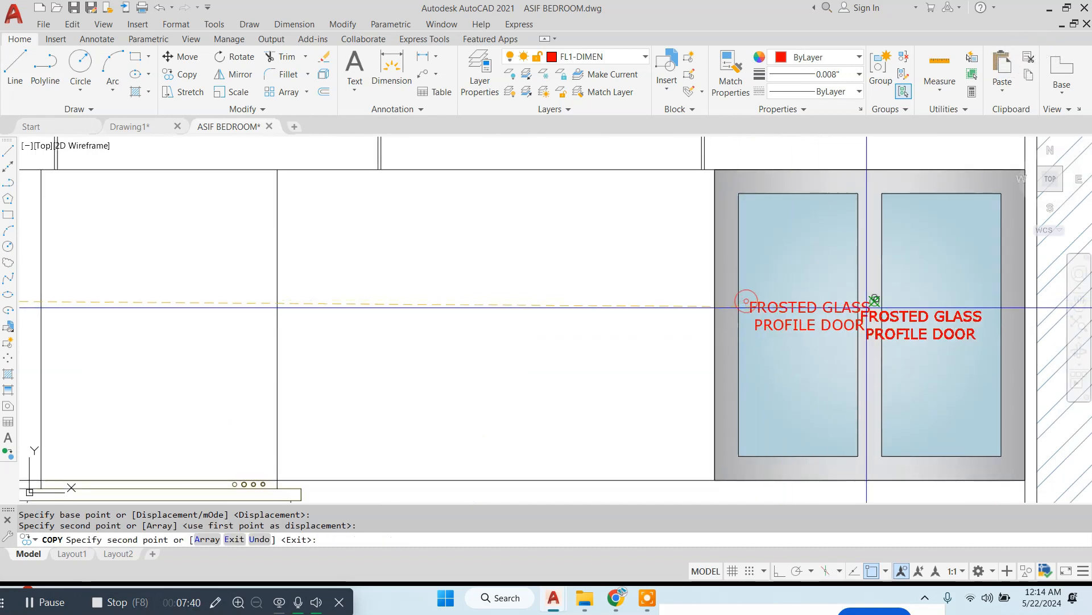
key("Escape")
Draw a rectangle filling the empty upper bay between the chimney duct line and the new glass door.
scroll(668, 334, "down", 3)
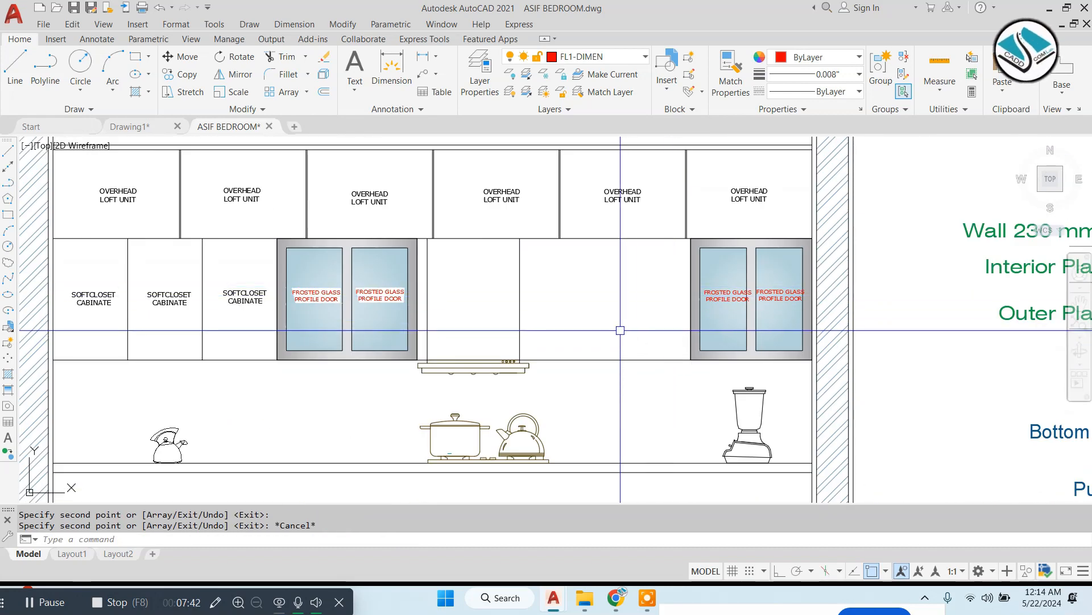
scroll(620, 330, "down", 2)
scroll(497, 312, "up", 4)
key("Escape")
type("rec")
key("Return")
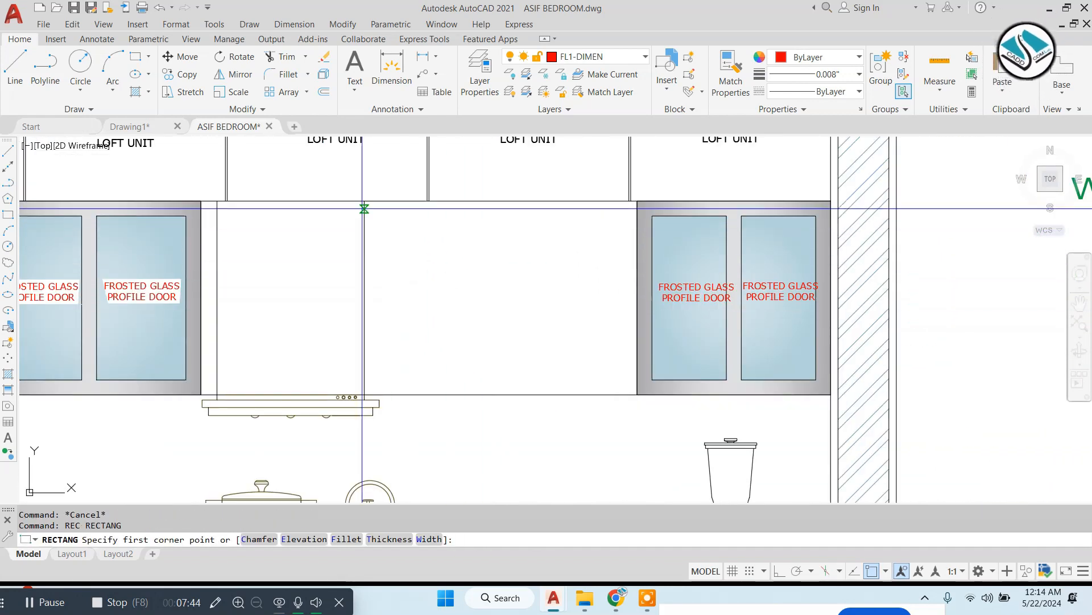
left_click(365, 201)
left_click(634, 392)
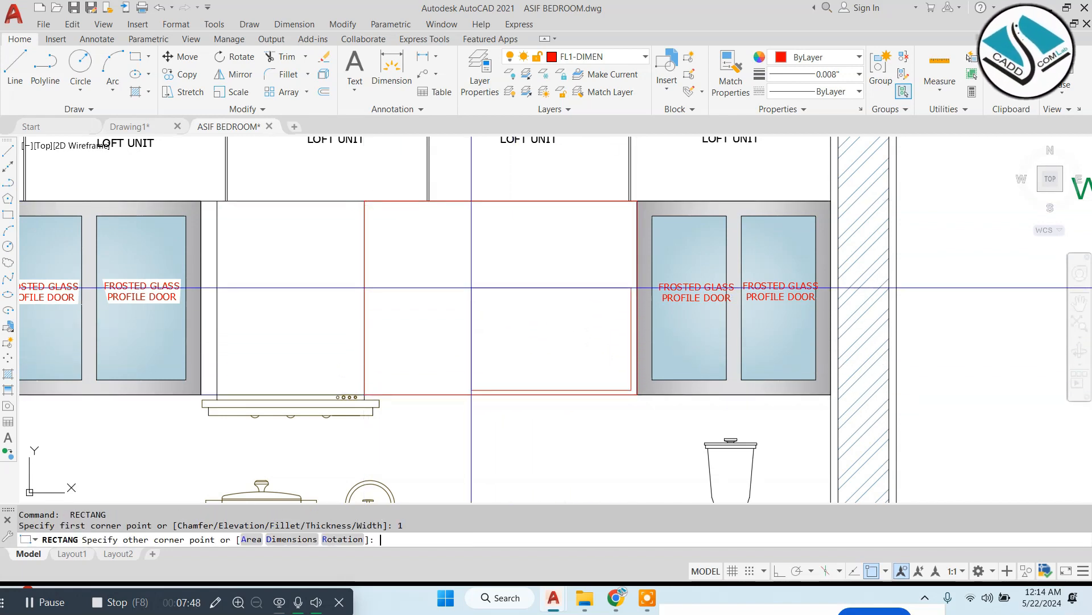
Offset the new bay rectangle 1 inch inwards.
key("Escape")
type("o")
key("Return")
type("1")
key("Return")
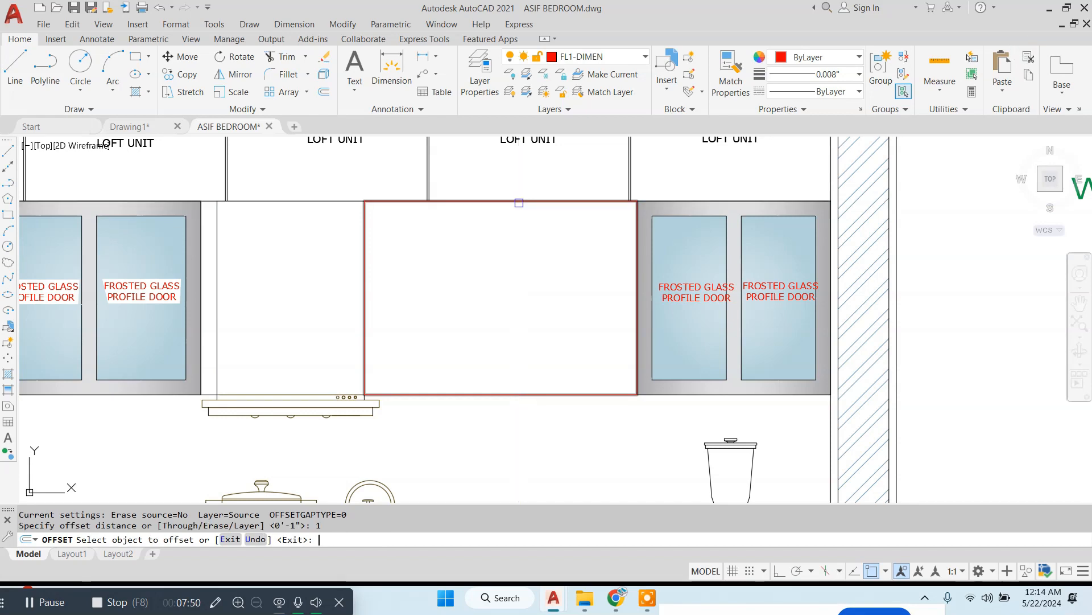
left_click(518, 203)
left_click(506, 309)
key("Escape")
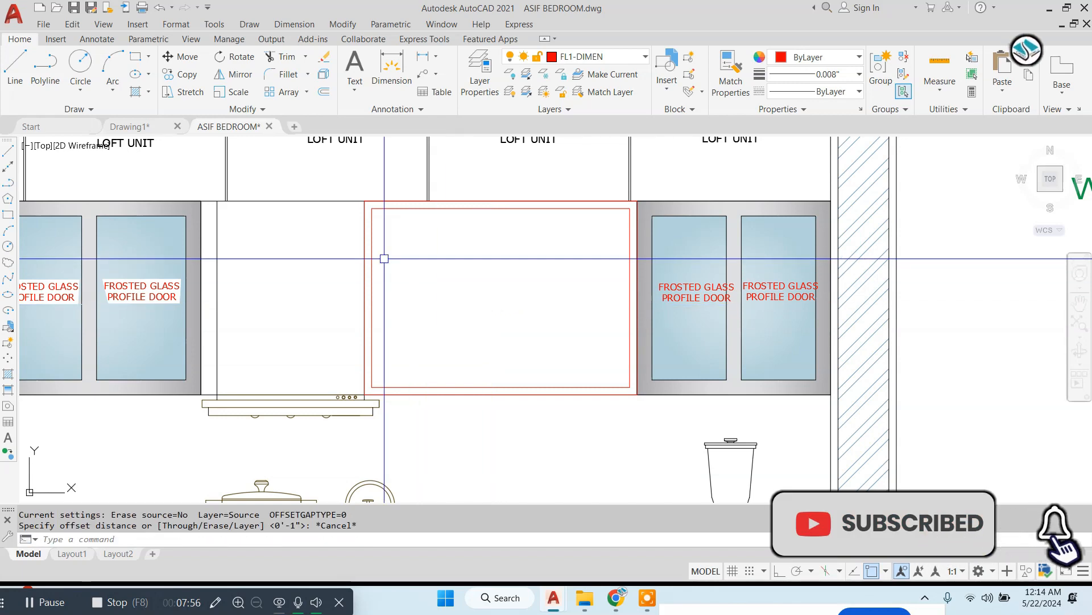
Try to divide the inner bay rectangle into 2 segments.
type("d")
key("Return")
key("Escape")
type("div")
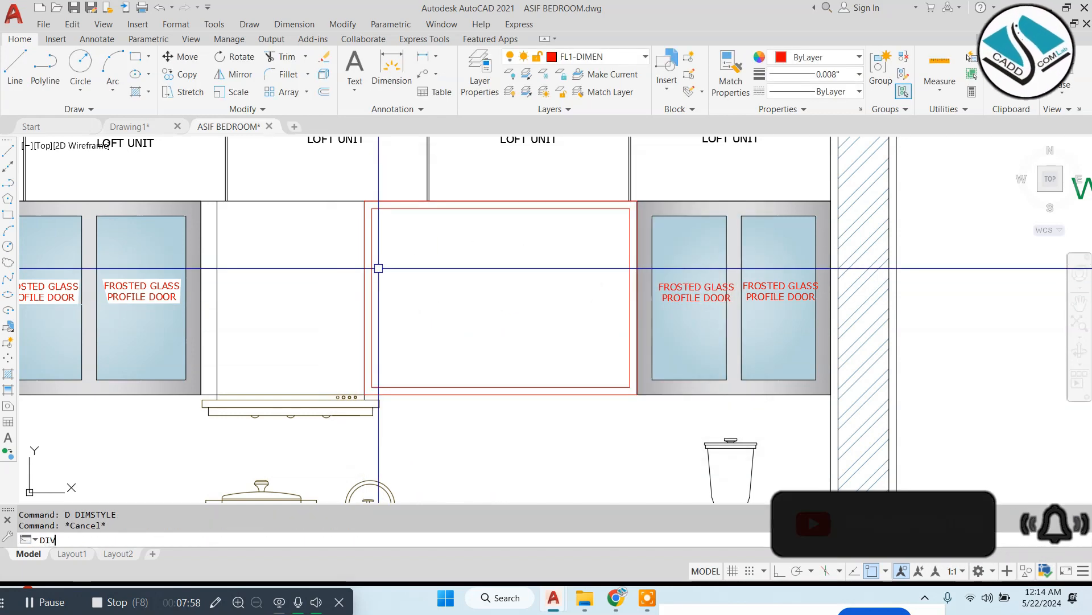
key("Return")
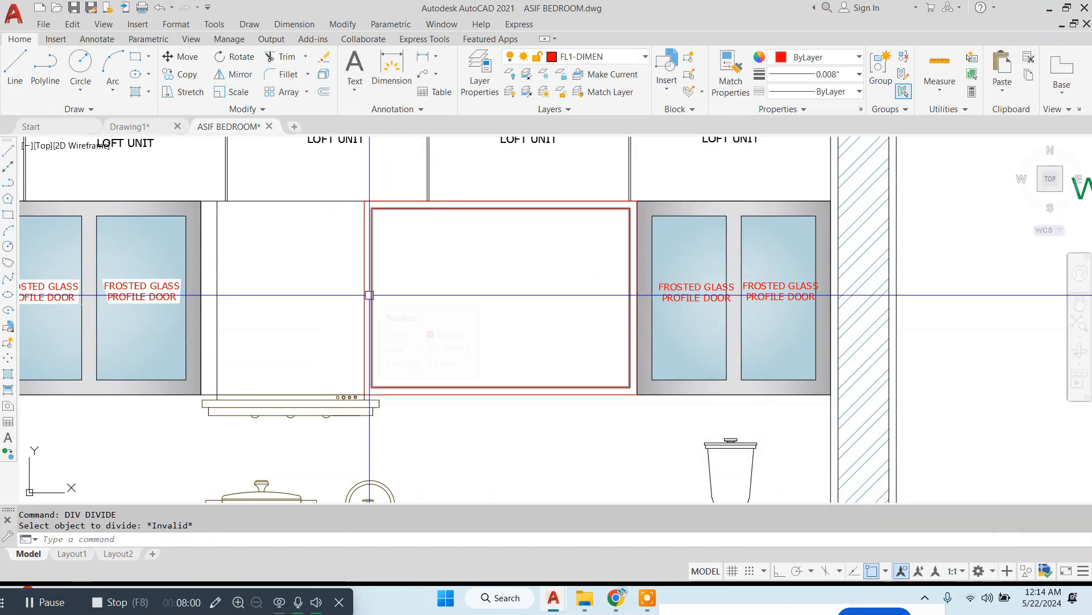
key("Return")
left_click(369, 294)
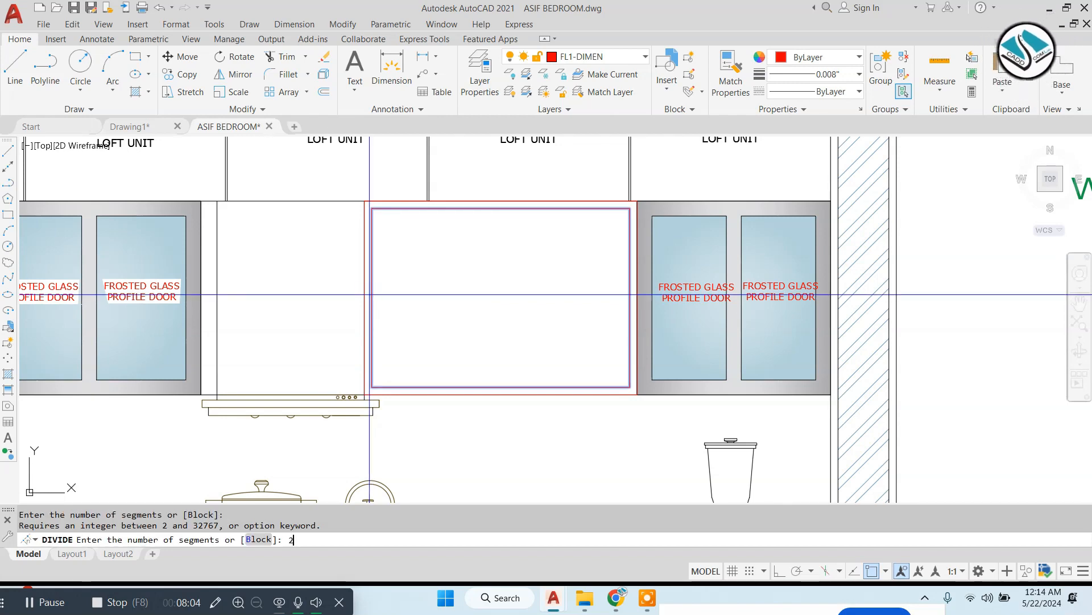
key("Return")
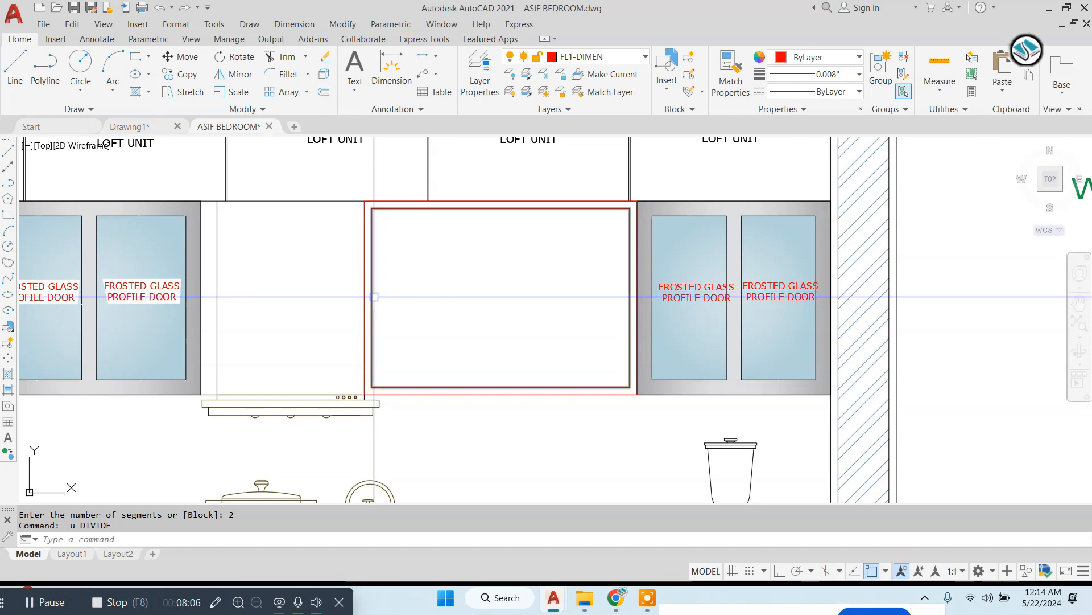
Explode the inner bay rectangle and divide its left edge into 3 segments.
type("x")
key("Return")
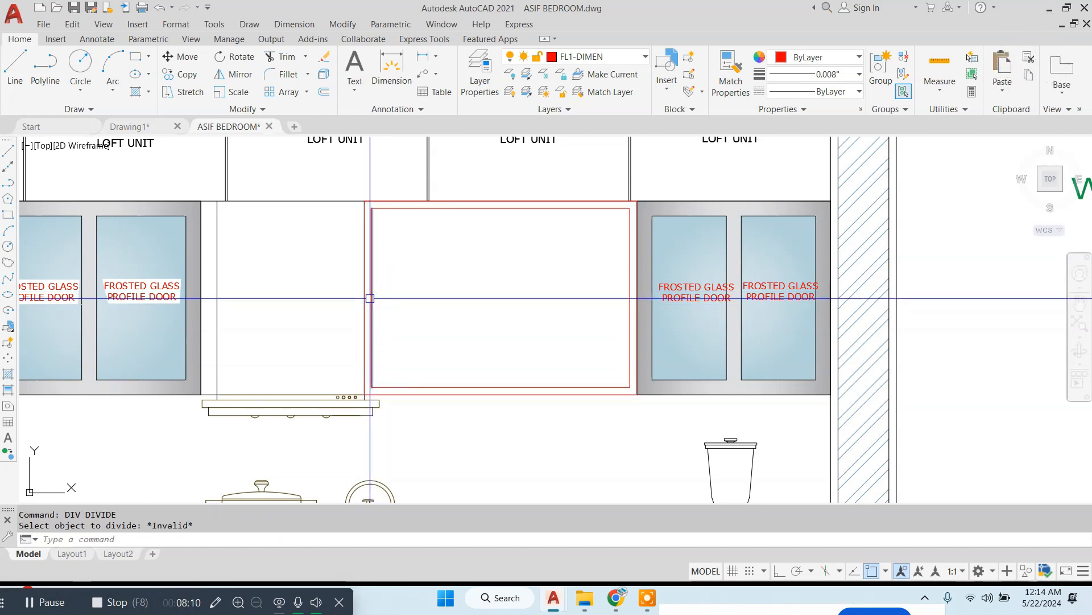
key("Escape")
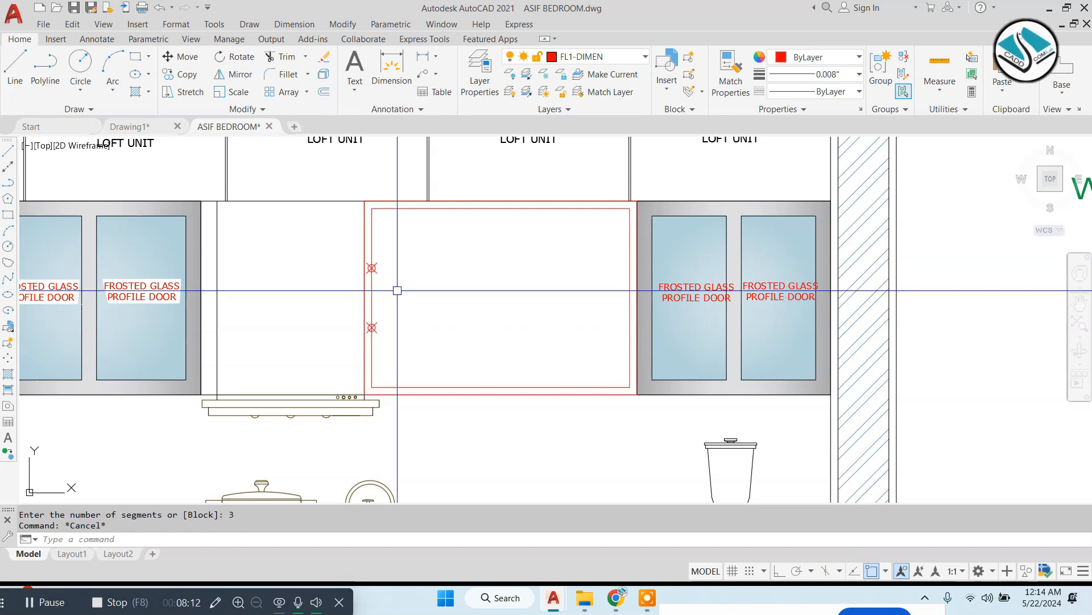
Draw two horizontal lines from the division points across to the inner rectangle's right edge.
type("l")
key("Return")
left_click(372, 268)
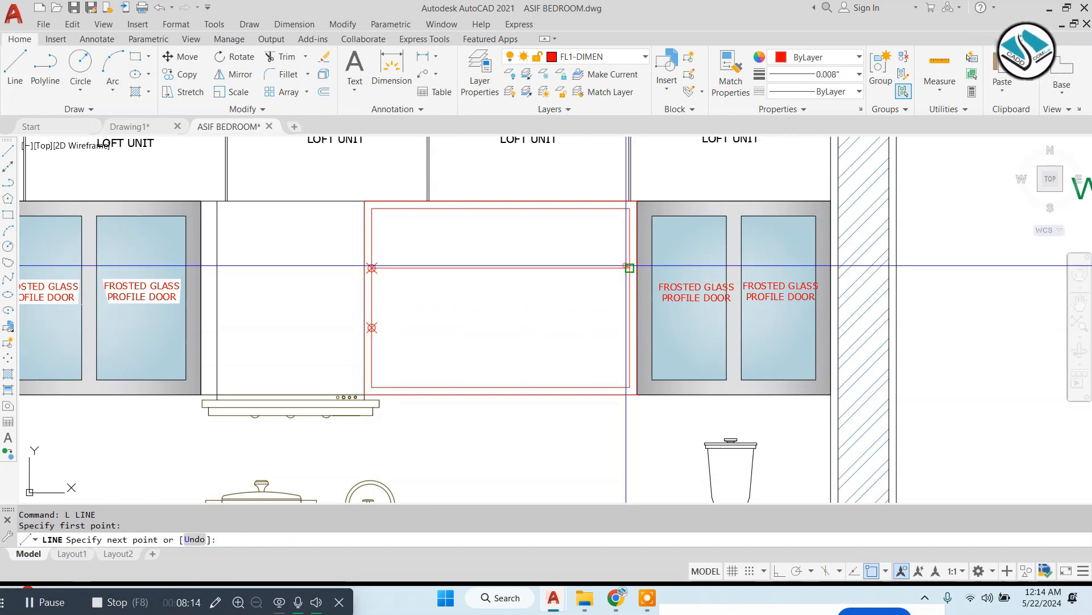
left_click(630, 268)
key("Escape")
left_click(372, 327)
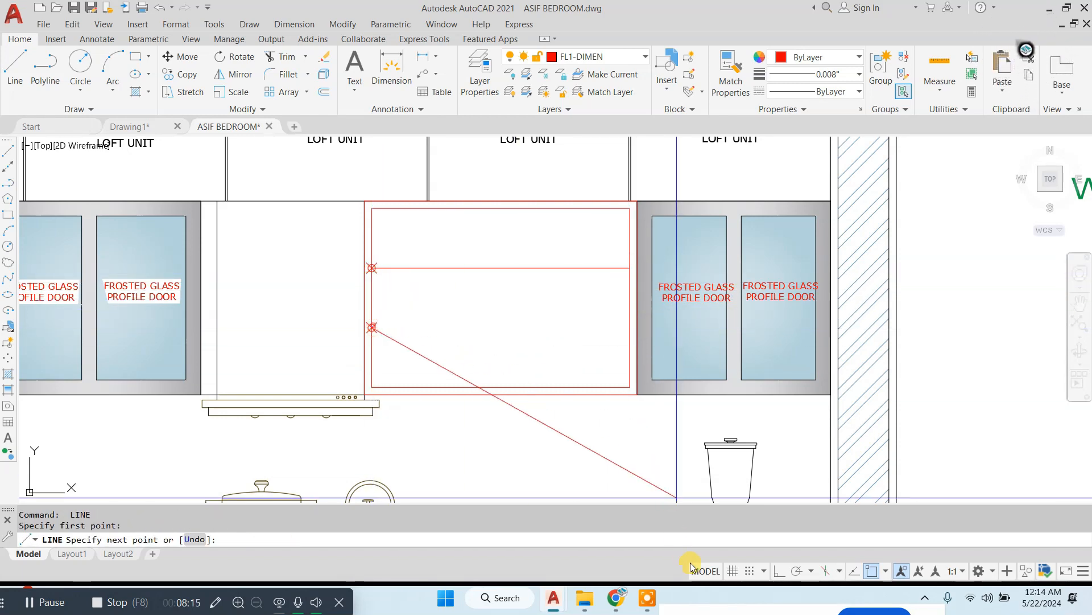
left_click(779, 570)
left_click(630, 327)
key("Escape")
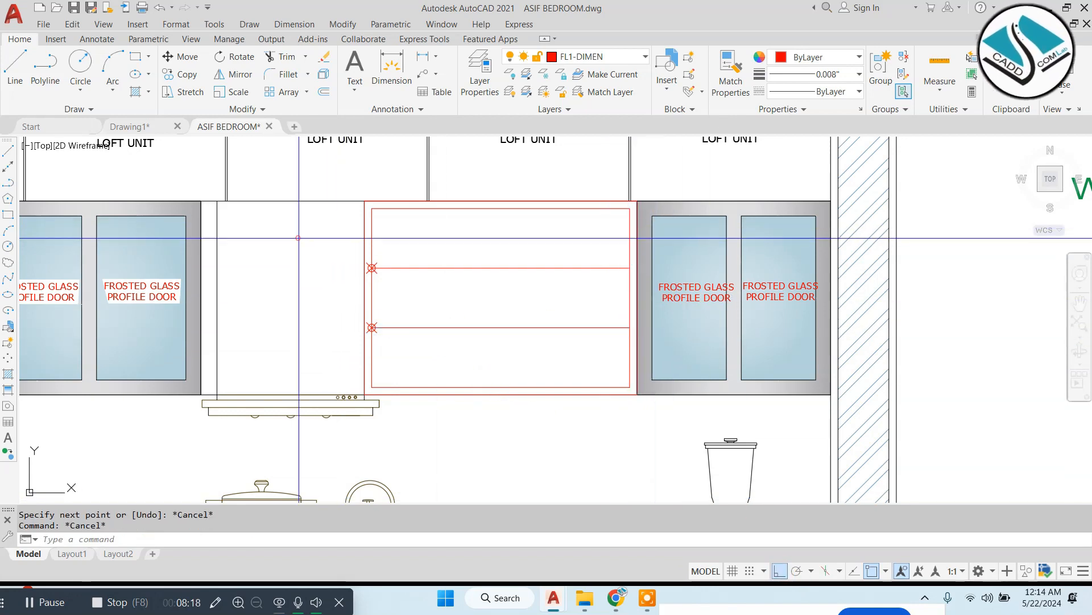
Erase the two division point markers on the inner bay's left edge.
left_click(298, 238)
left_click(437, 350)
type("e")
key("Return")
key("Escape")
Draw a rectangle around the top compartment of the divided bay.
type("rec")
key("Return")
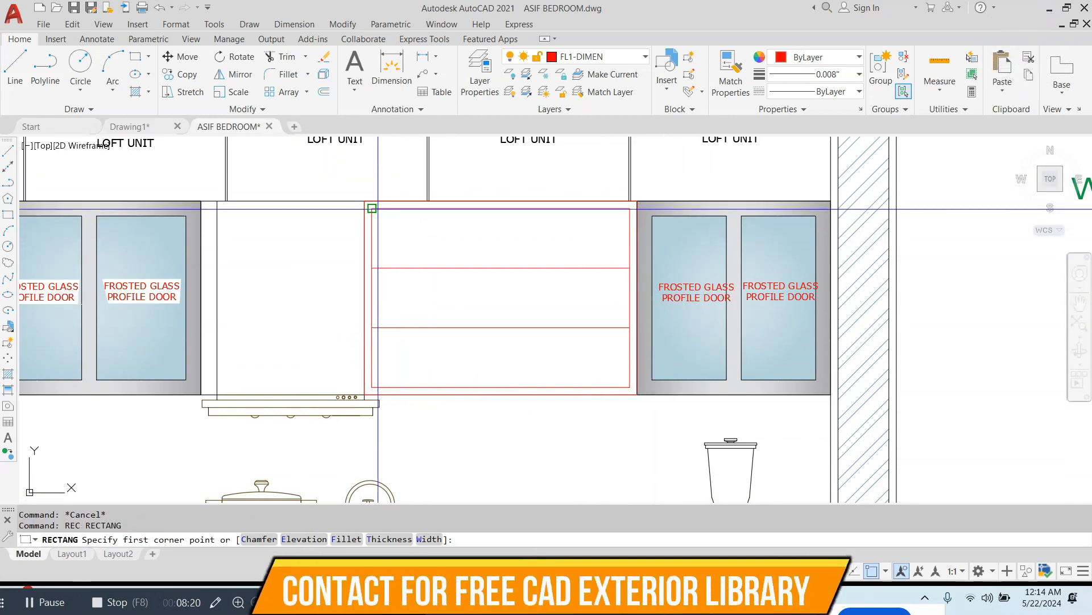
left_click(372, 208)
left_click(623, 268)
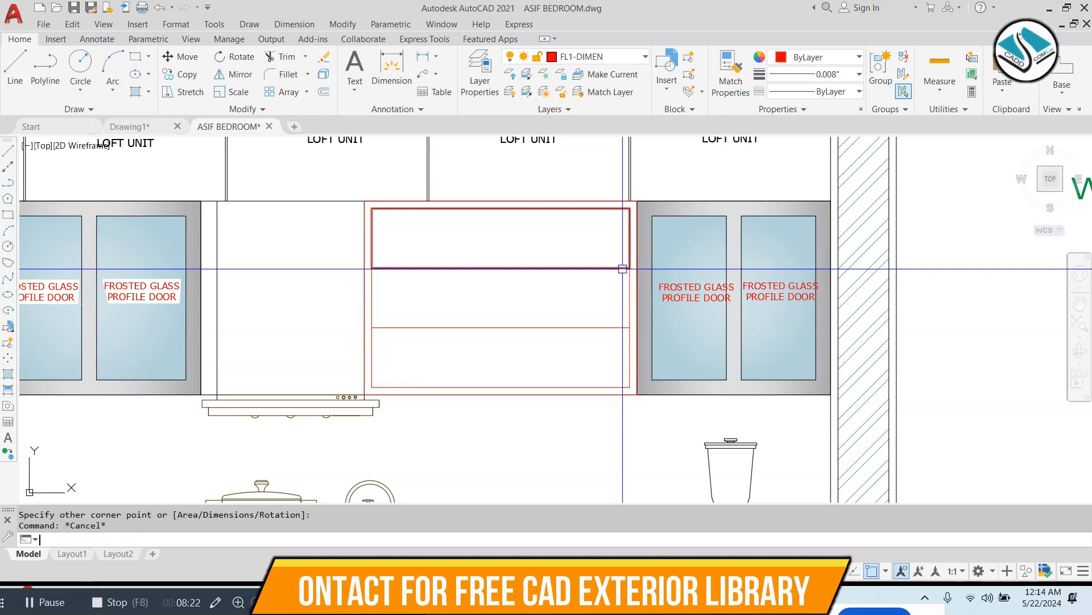
Offset the top compartment's rectangle 1 inch inwards.
type("o")
key("Return")
type("1")
key("Return")
left_click(632, 199)
left_click(573, 208)
left_click(556, 252)
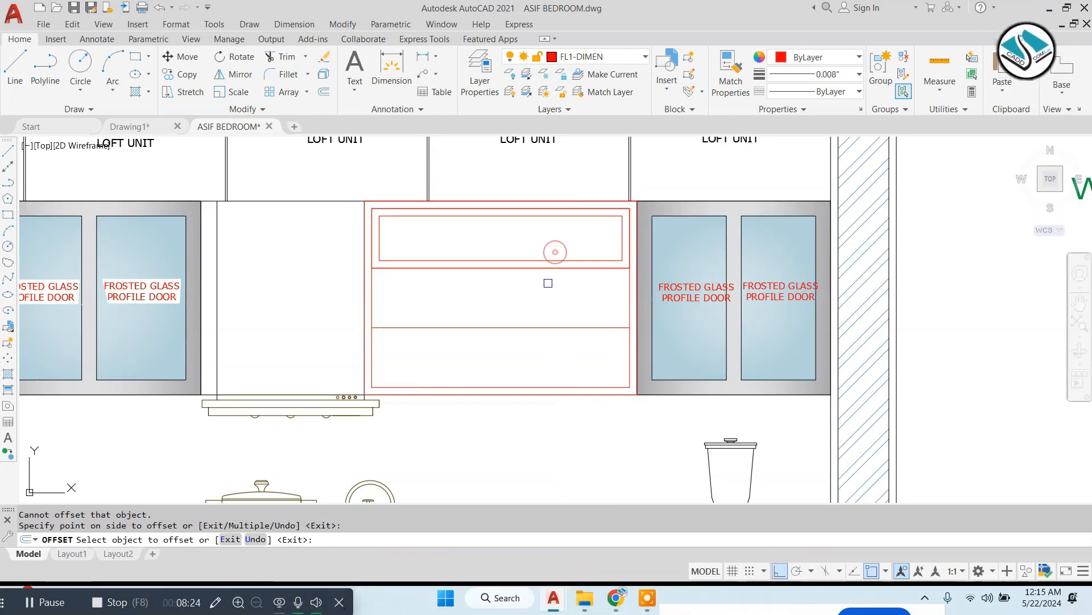
key("Escape")
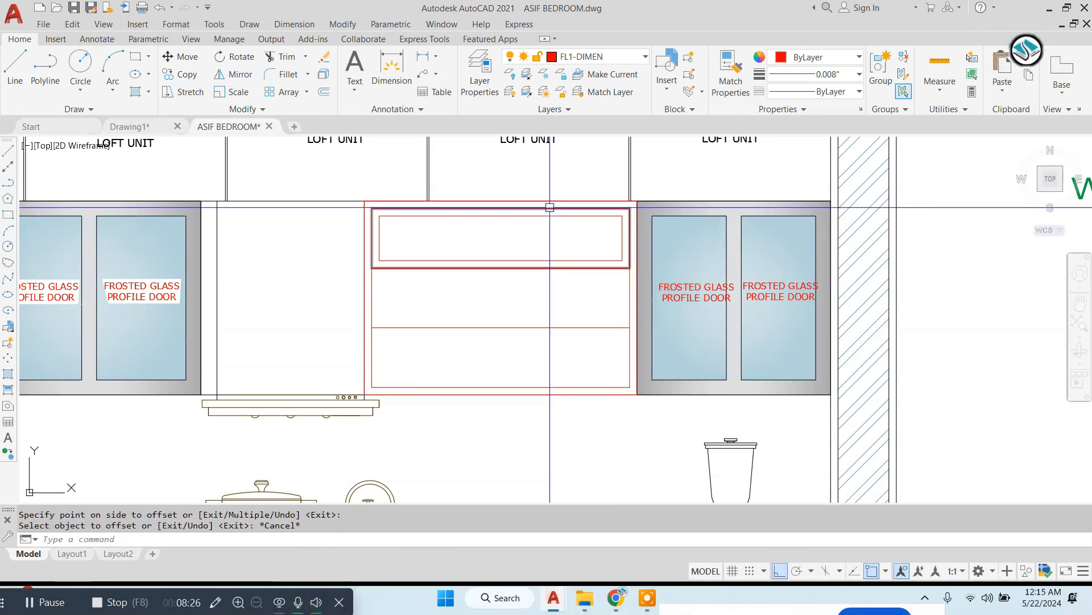
Copy the inset panel rectangle into the middle and lower compartments of the bay.
left_click(539, 216)
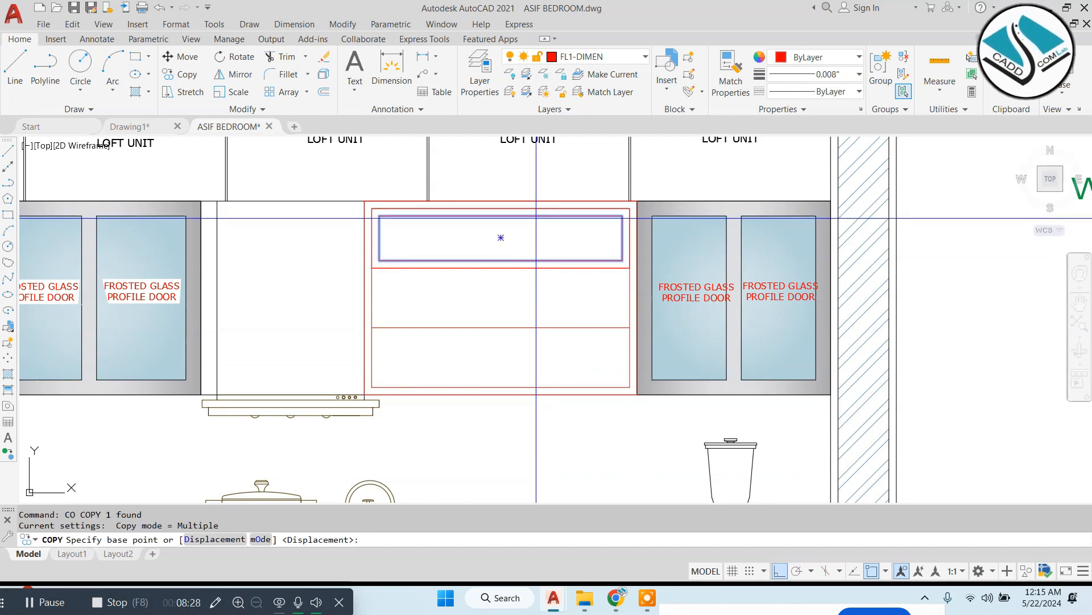
scroll(353, 243, "up", 2)
left_click(383, 187)
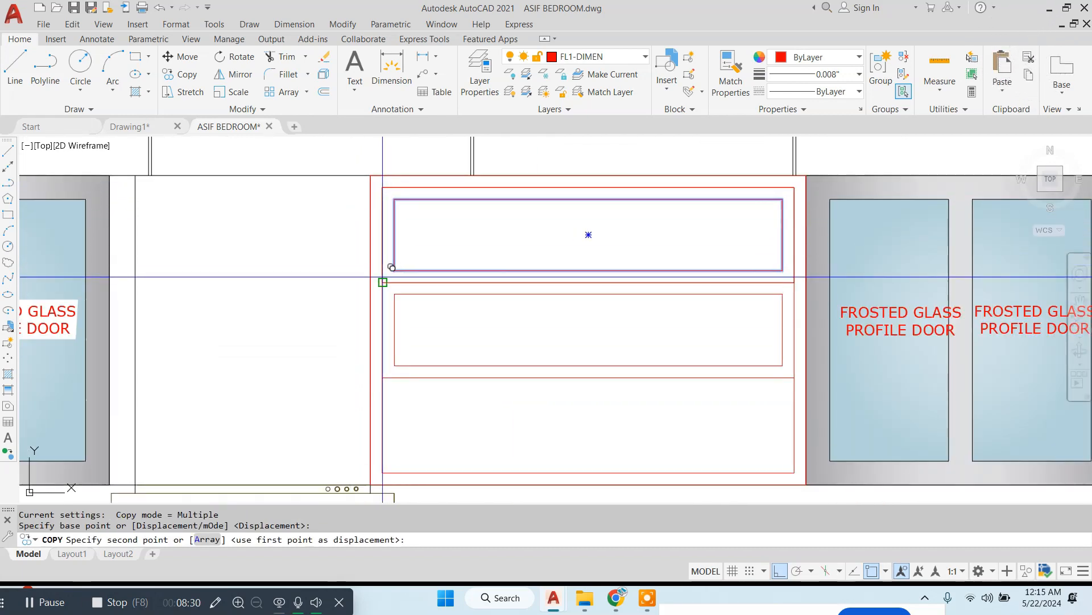
left_click(382, 277)
left_click(385, 373)
key("Escape")
scroll(438, 307, "down", 2)
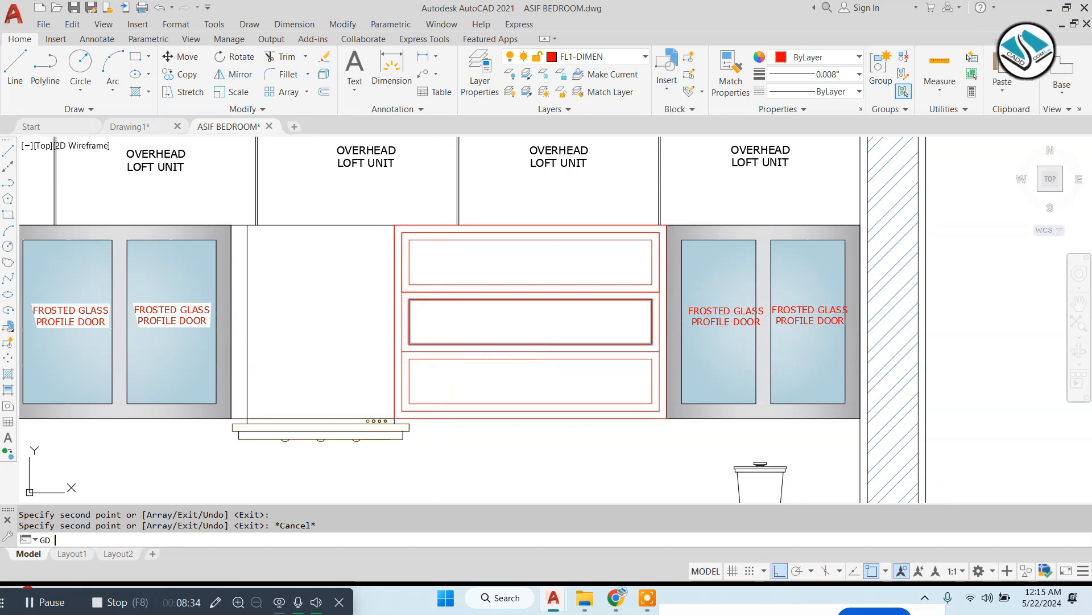
Apply a gradient fill to the three inset panels of the bay.
type("GD")
key("Return")
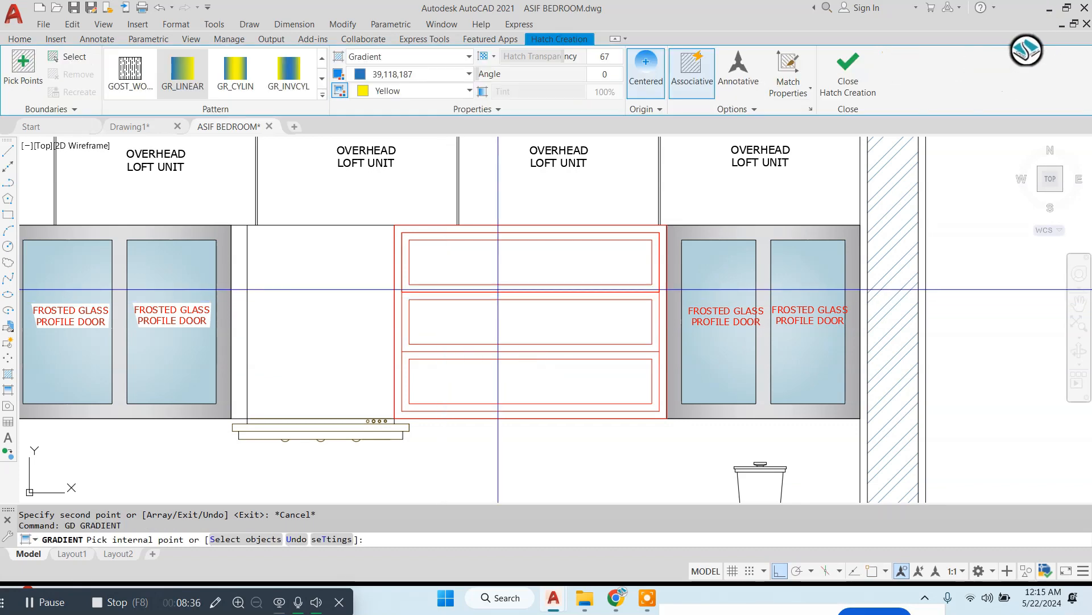
left_click(522, 251)
left_click(522, 321)
left_click(522, 377)
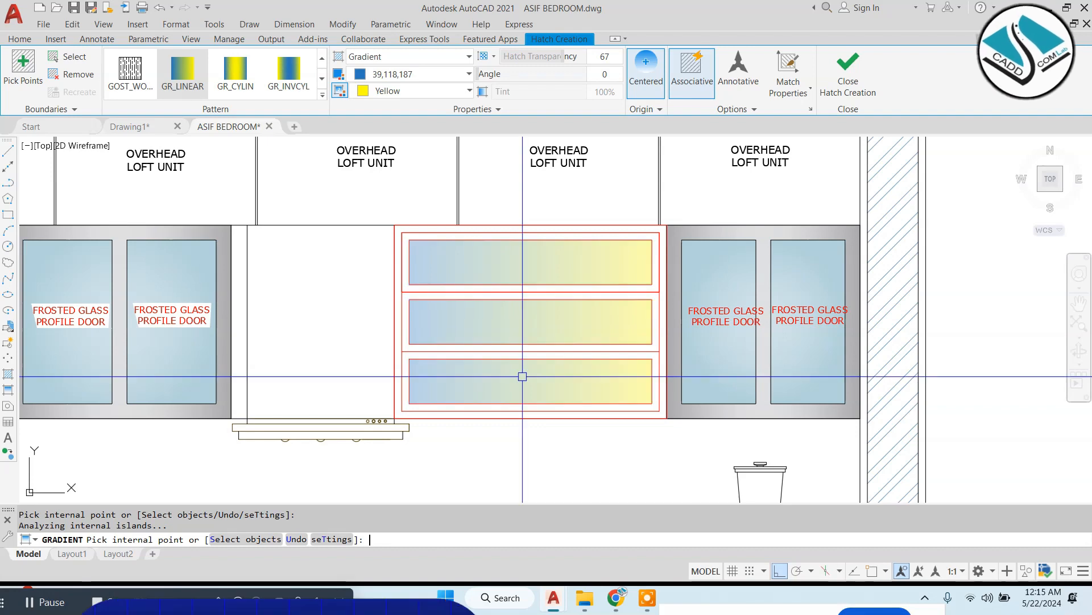
key("Return")
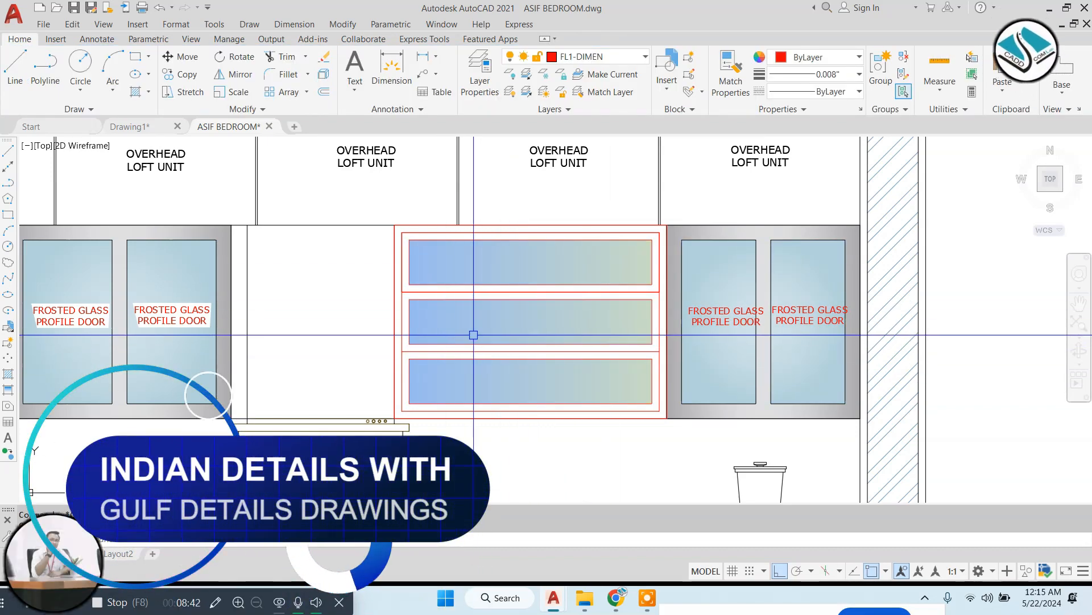
Match the fill of the three inset panels to the light blue gradient of the frosted glass doors.
type("MA")
key("Return")
left_click(607, 322)
left_click(586, 261)
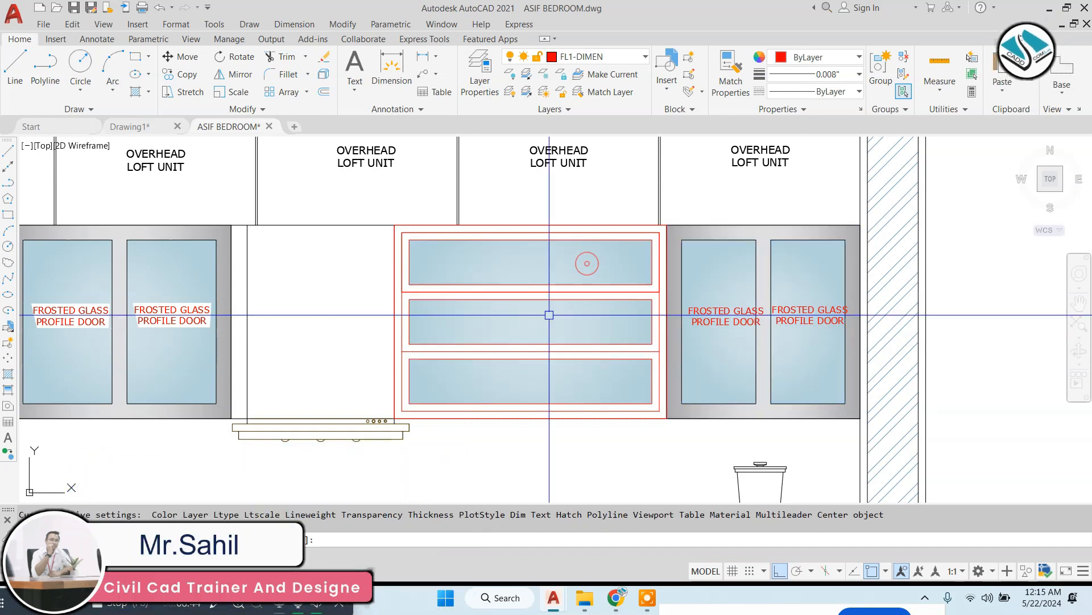
Change the gradient pattern of the three inset panels' fill to one with a darker centre.
left_click(512, 270)
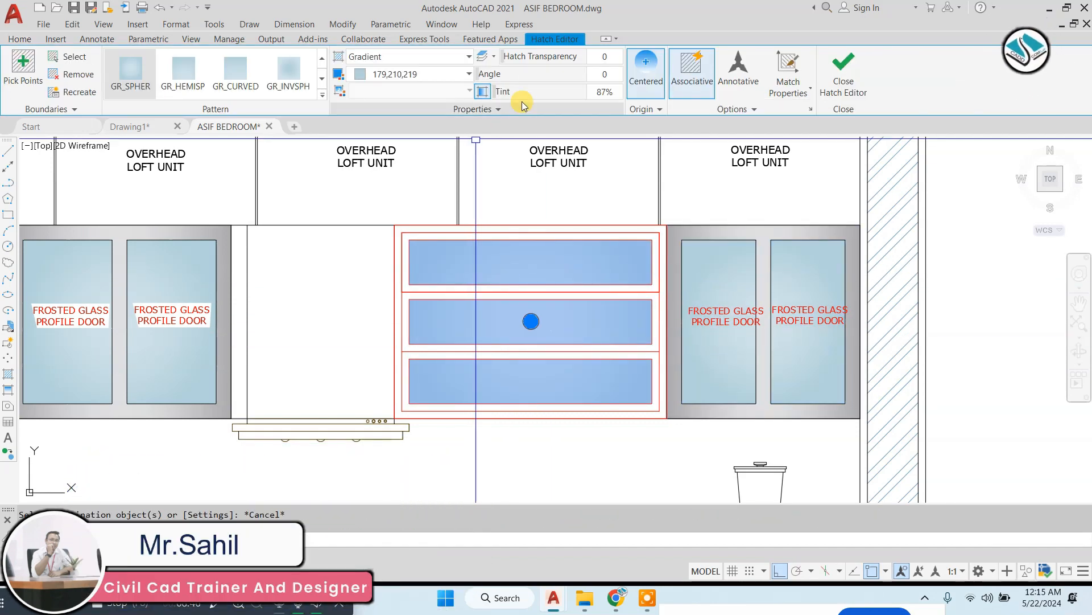
left_click(380, 75)
left_click(375, 74)
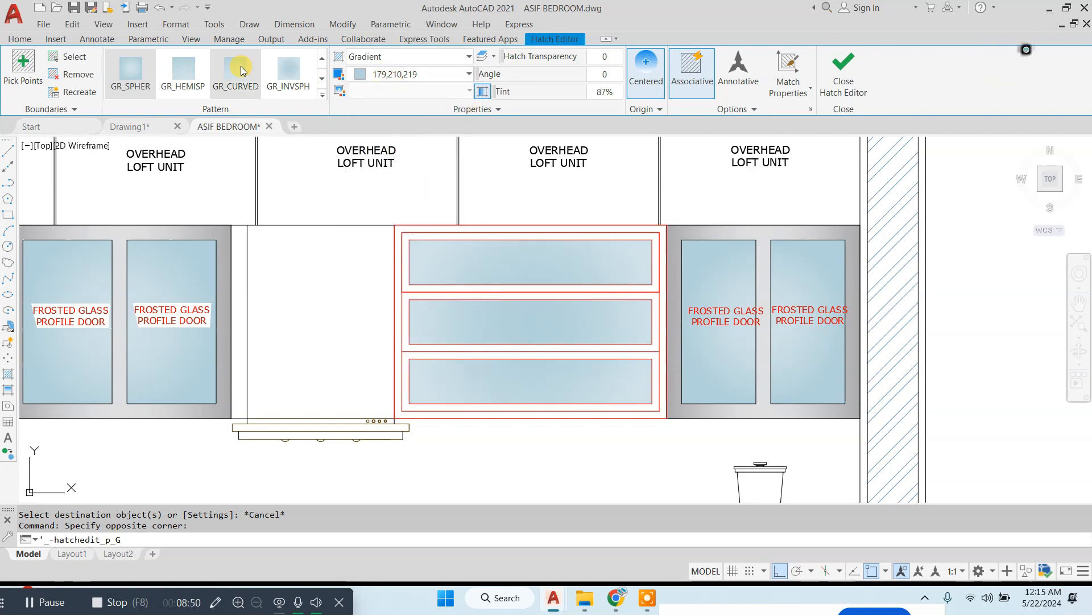
left_click(844, 61)
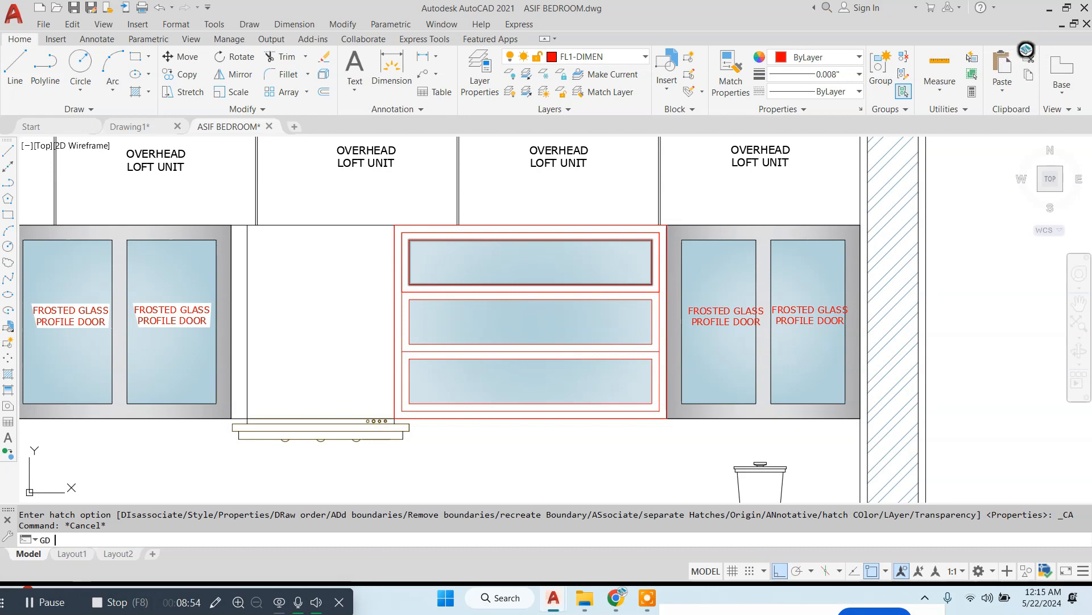
Apply a gradient fill in colour 205,105,40 to the outer frame of the three-panel unit.
key("Return")
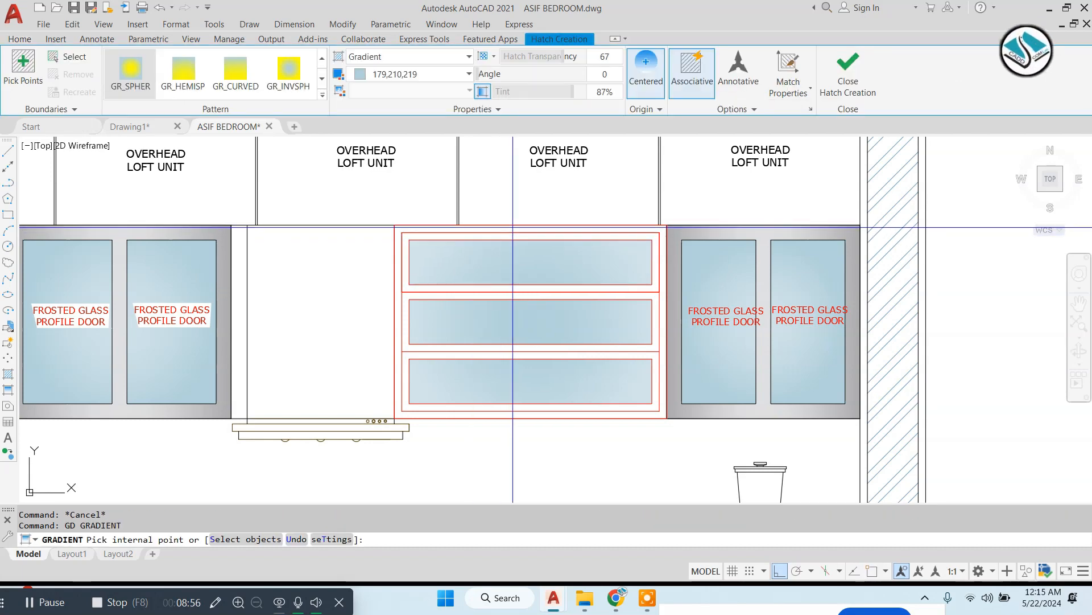
scroll(513, 227, "up", 2)
left_click(418, 74)
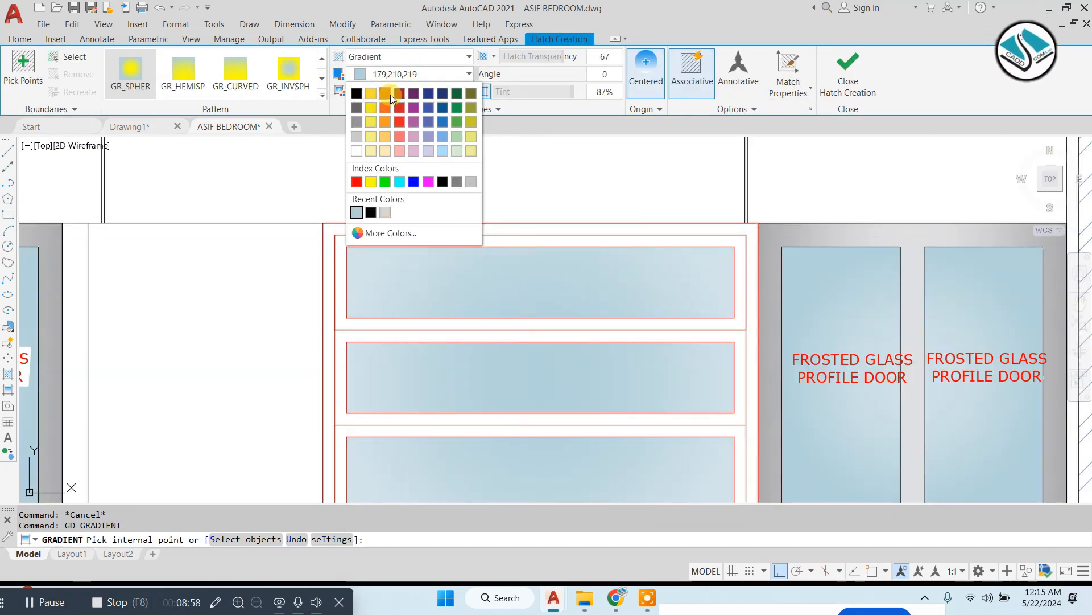
left_click(489, 228)
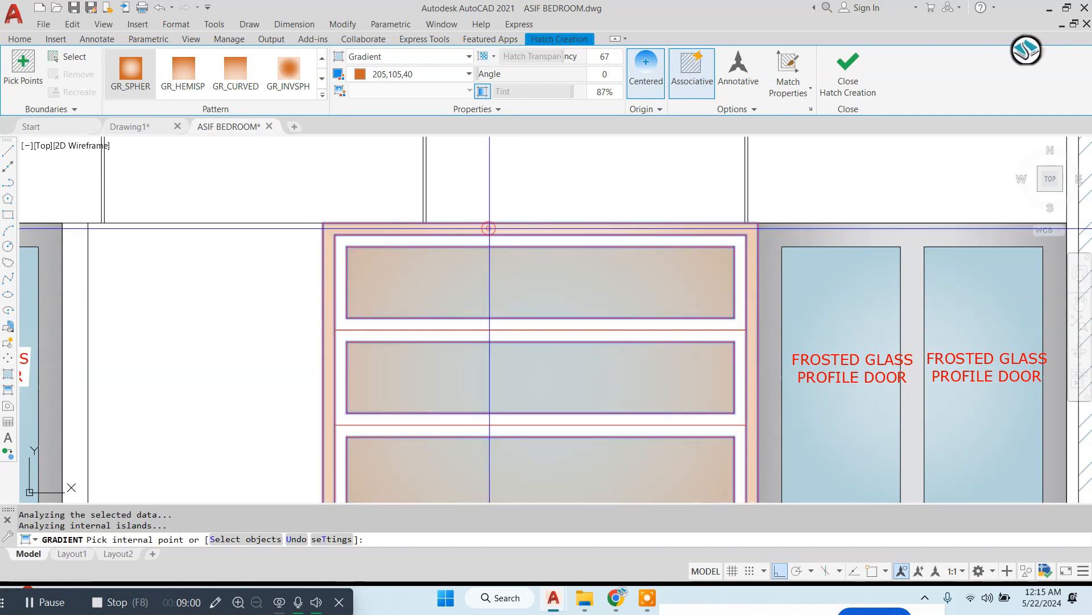
Remove the three glass panels from the frame gradient's boundaries and complete the fill.
left_click(88, 72)
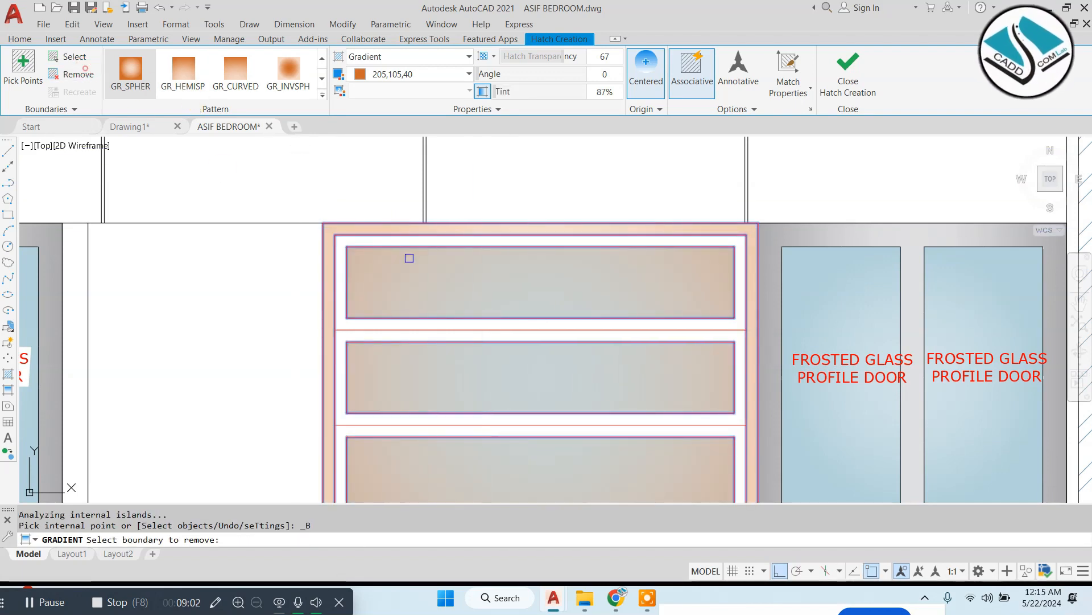
left_click(415, 246)
left_click(428, 341)
middle_click_drag(434, 394, 427, 279)
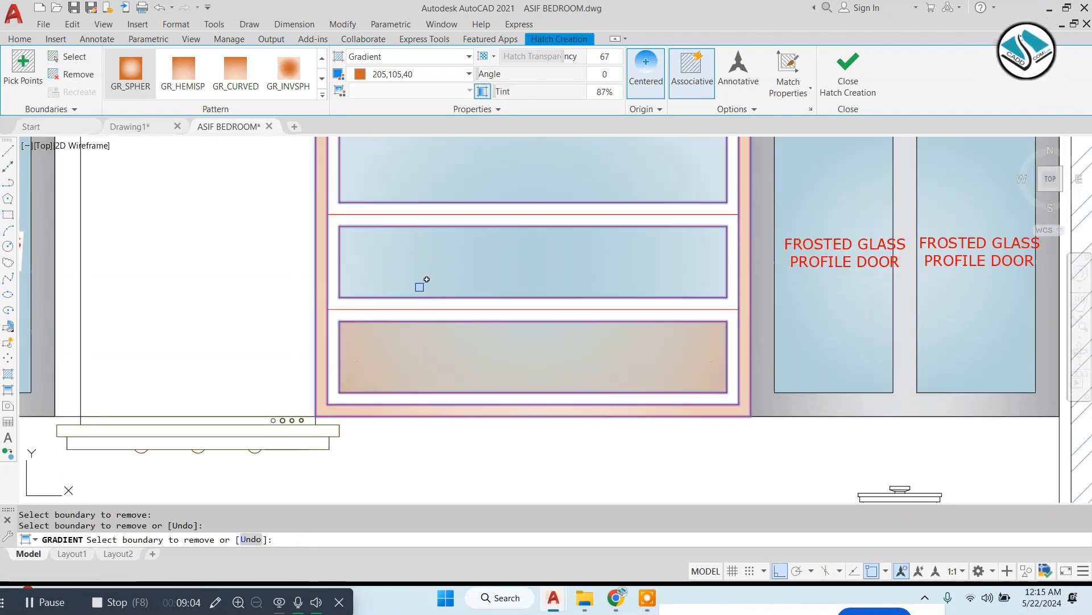
left_click(431, 320)
scroll(483, 321, "down", 4)
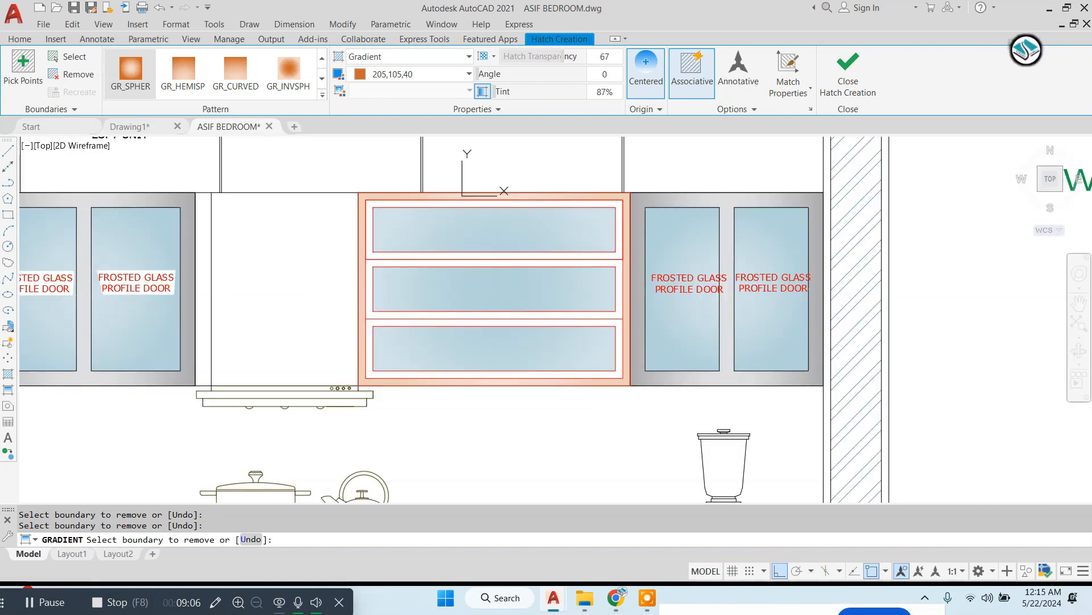
key("Return")
key("Escape")
Group the four glasses shown behind the frosted glass door in the reference elevation.
scroll(518, 273, "down", 2)
middle_click_drag(765, 297, 514, 313)
middle_click_drag(861, 288, 634, 256)
scroll(633, 256, "up", 4)
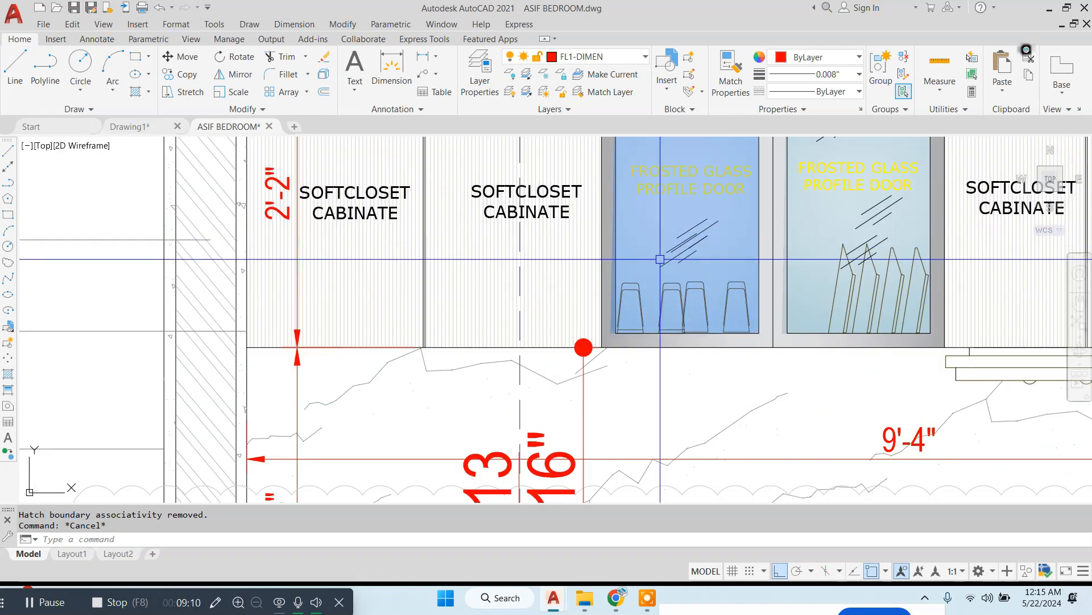
scroll(565, 254, "up", 5)
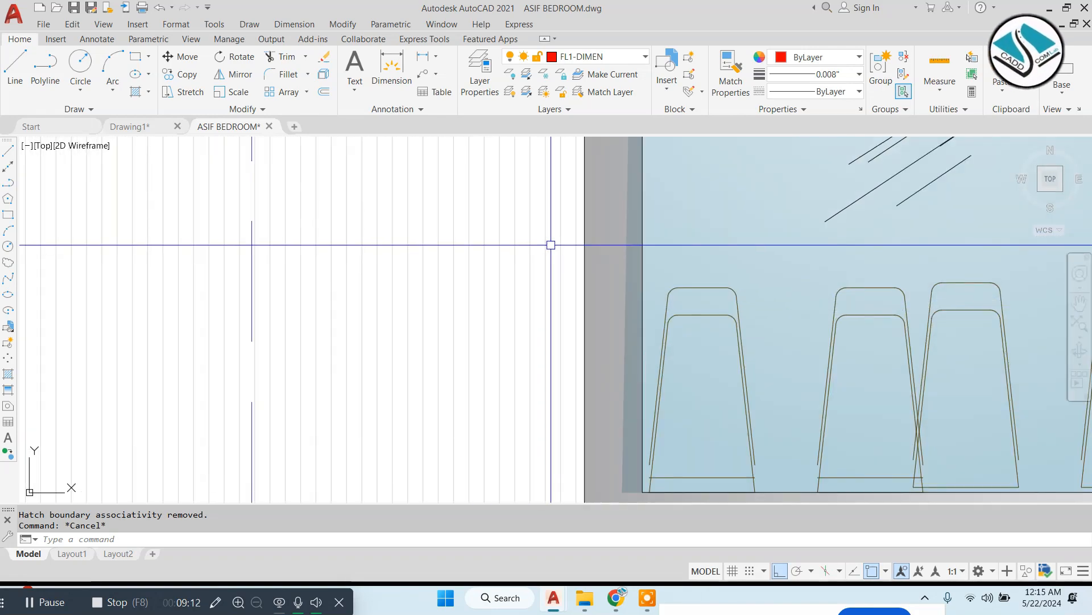
scroll(551, 245, "down", 2)
left_click(551, 245)
left_click(984, 403)
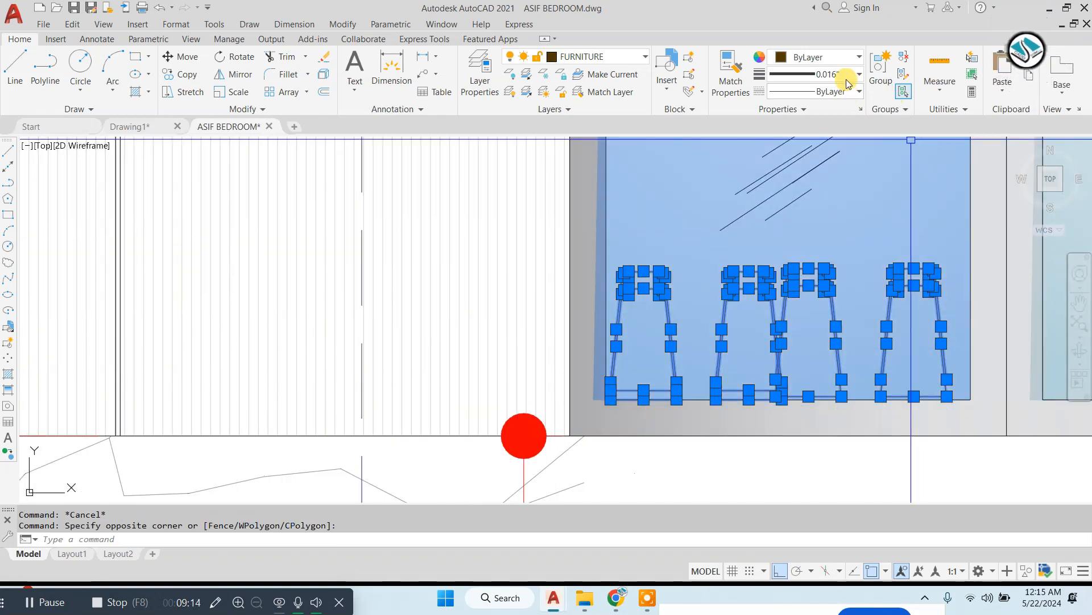
left_click(881, 71)
left_click(801, 266)
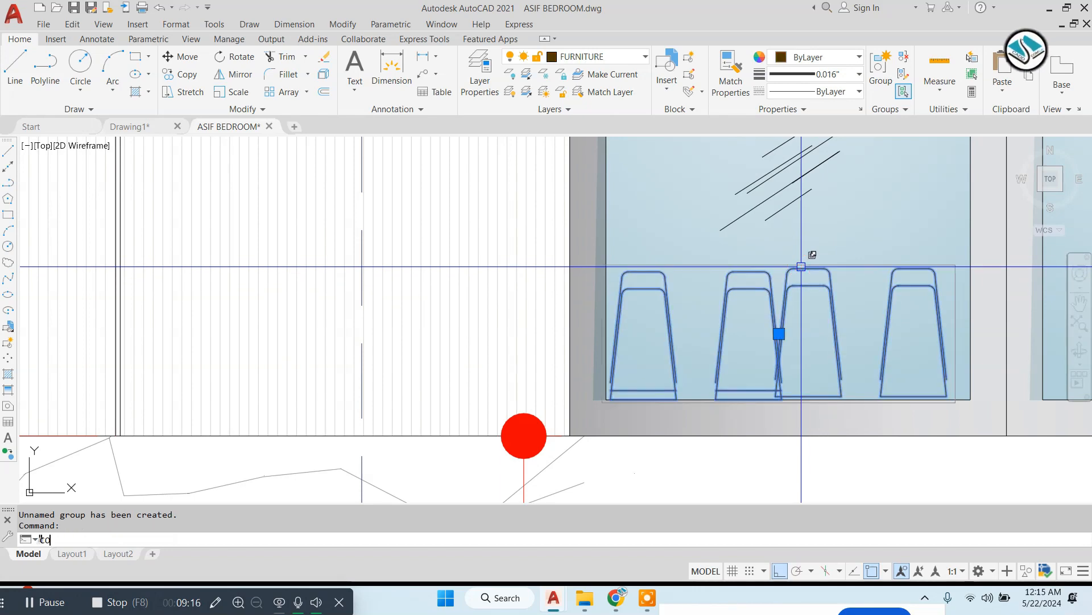
Copy the group of glasses into the empty space beside the new elevation's hatched wall.
type("co")
key("Return")
left_click(772, 400)
scroll(789, 364, "down", 10)
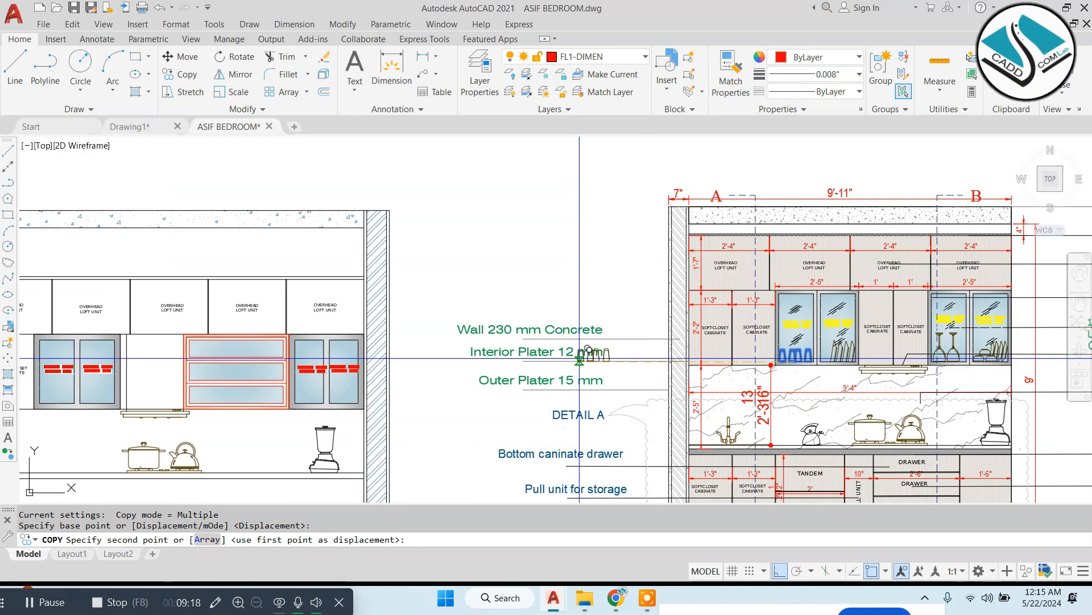
middle_click_drag(432, 355, 640, 334)
scroll(521, 364, "up", 5)
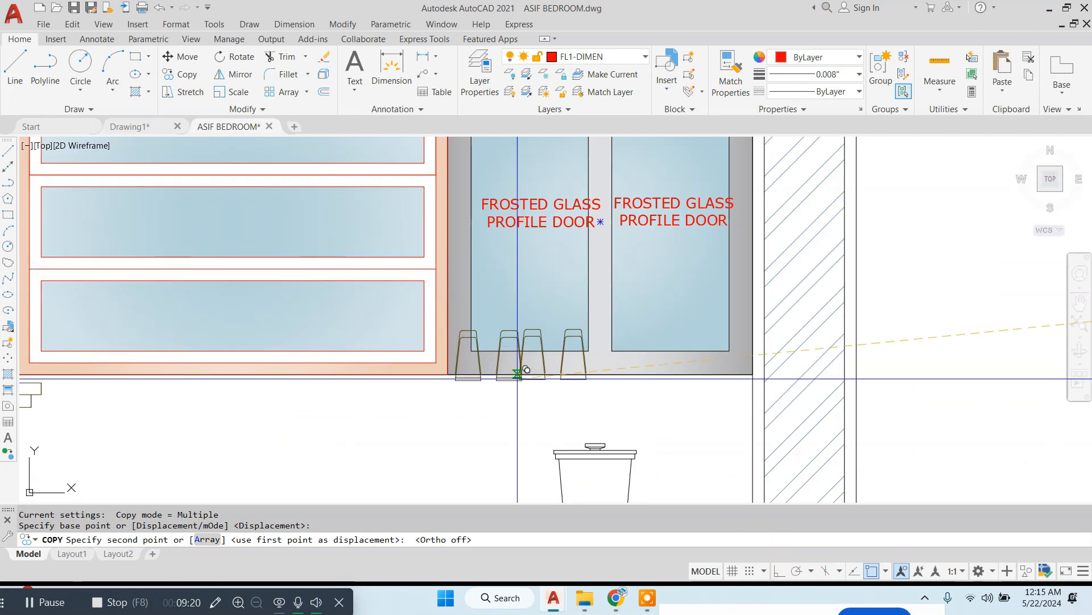
middle_click_drag(797, 365, 581, 360)
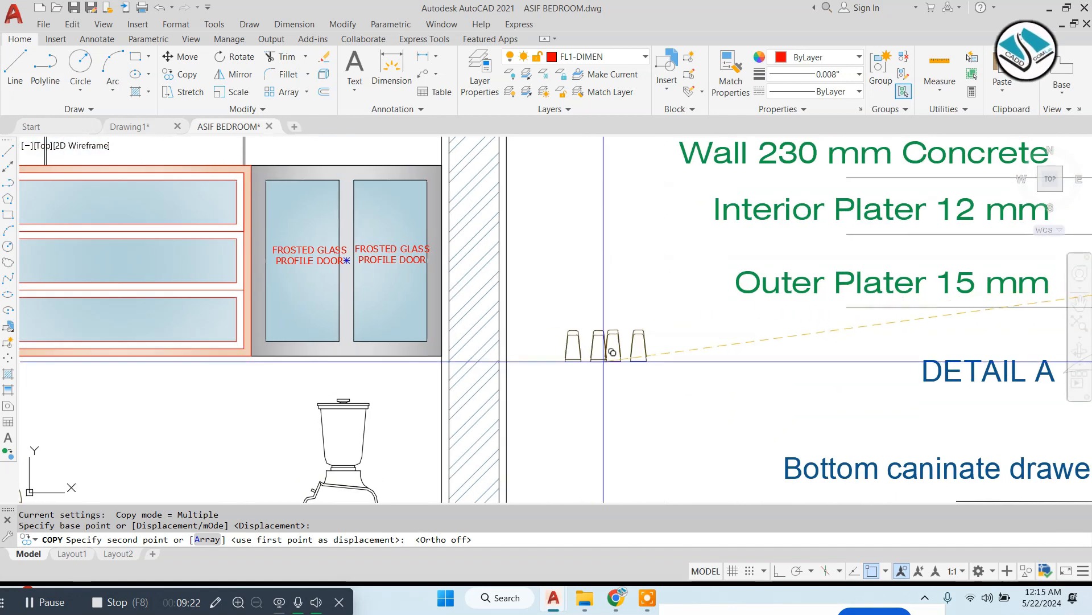
left_click(636, 362)
scroll(660, 362, "up", 3)
key("Escape")
Ungroup the copied row of glasses.
left_click(617, 344)
left_click(578, 325)
key("Escape")
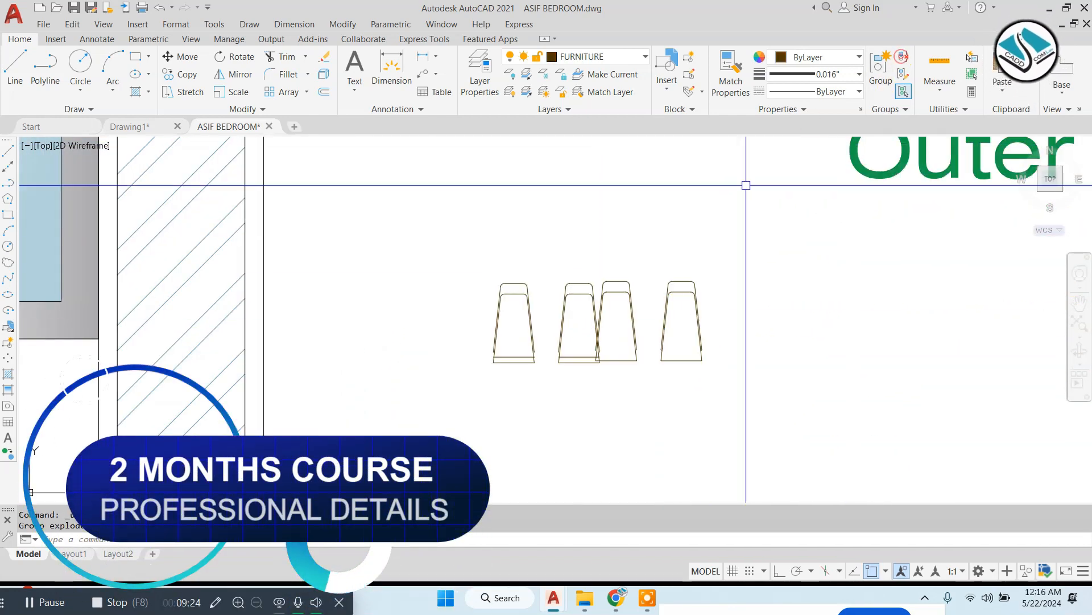
Try to erase the rightmost glass of the copied row with a wide selection.
left_click(744, 200)
left_click(636, 384)
type("e")
key("Return")
key("ctrl+z")
Erase only the rightmost glass from the copied row.
left_click(729, 227)
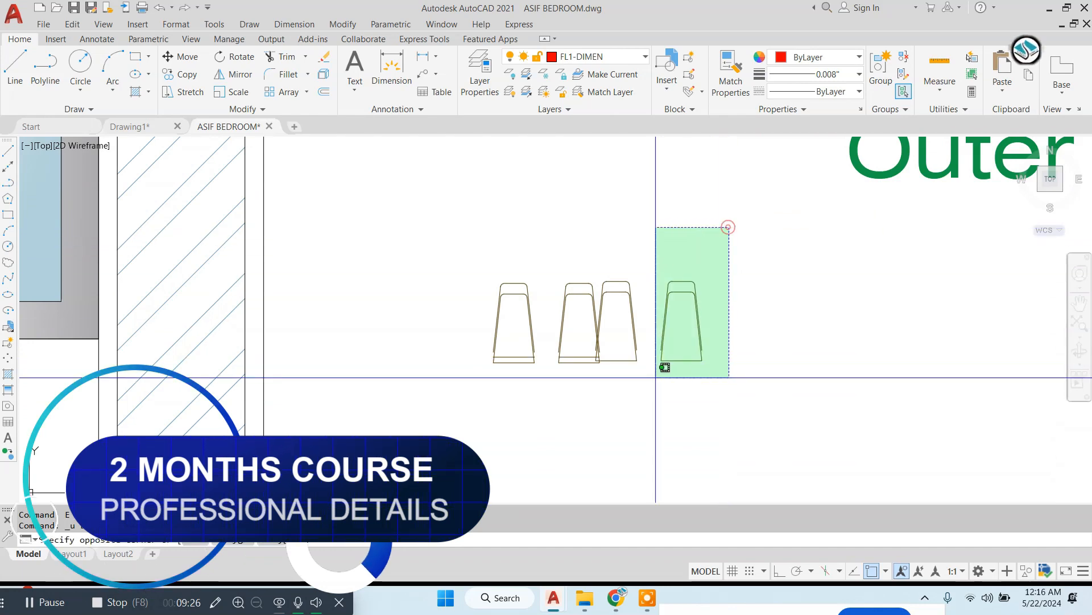
left_click(646, 397)
type("e")
key("Return")
Group the three remaining copied glasses.
left_click(731, 227)
left_click(375, 390)
left_click(889, 57)
left_click(586, 327)
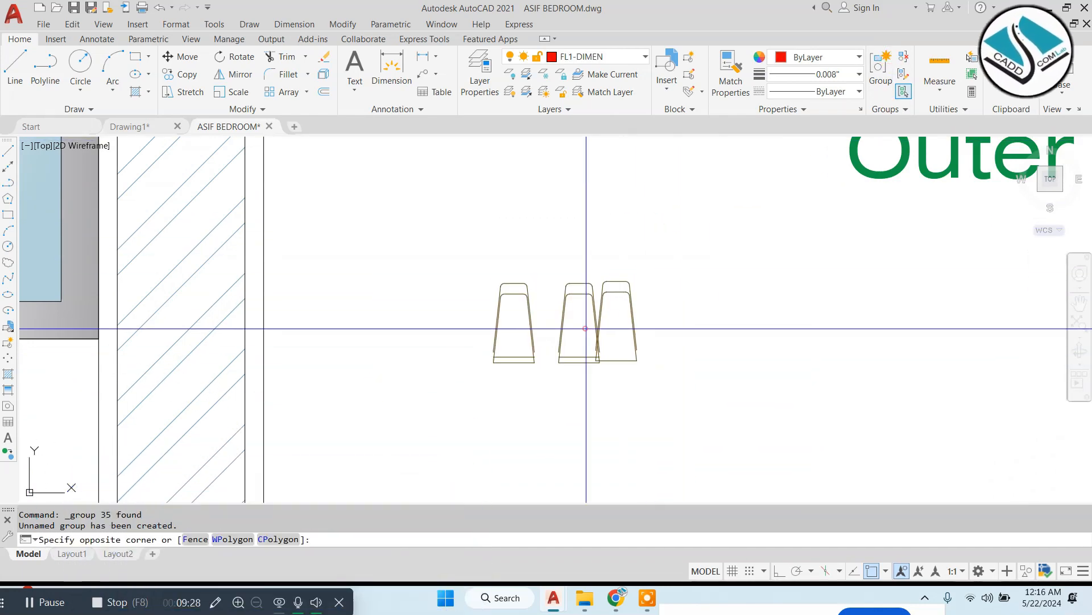
Move the group of three glasses onto the base of the rightmost frosted glass door.
left_click(490, 375)
left_click(491, 376)
left_click(527, 371)
type("m")
key("Return")
left_click(558, 363)
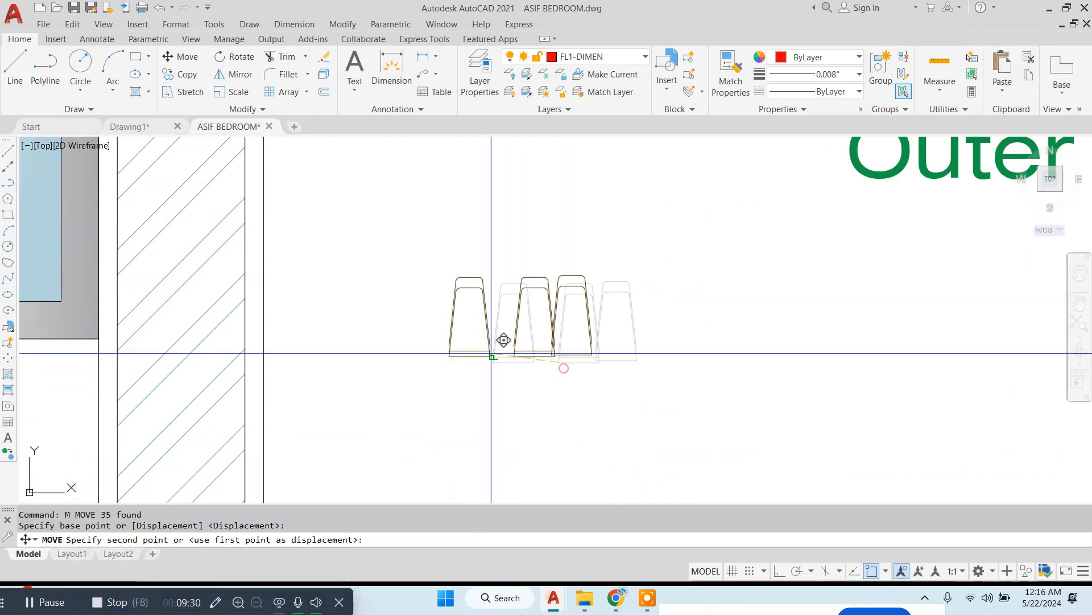
middle_click_drag(133, 344, 603, 344)
left_click(450, 290)
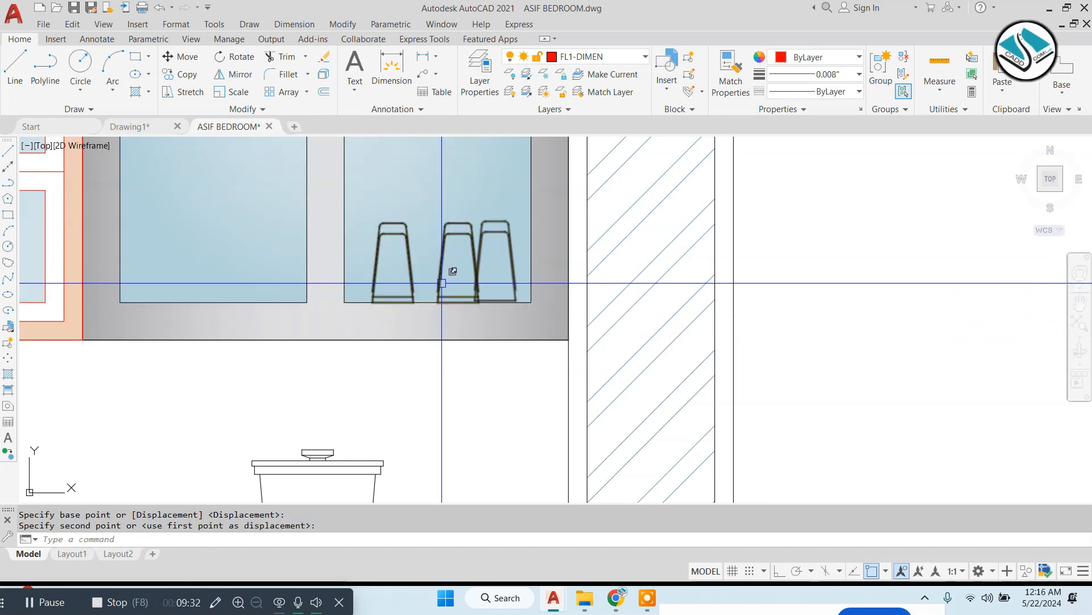
Copy the three-glass group from the right-hand cabinet into the other three frosted glass door panels.
left_click(452, 292)
left_click(452, 292)
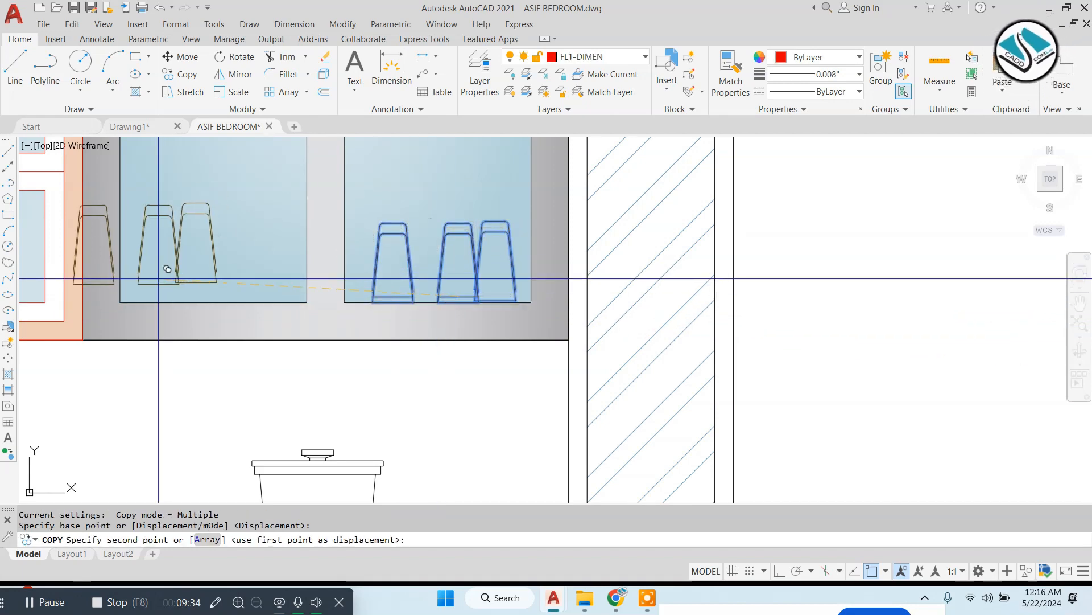
left_click(239, 297)
scroll(381, 293, "down", 4)
middle_click_drag(273, 292, 707, 310)
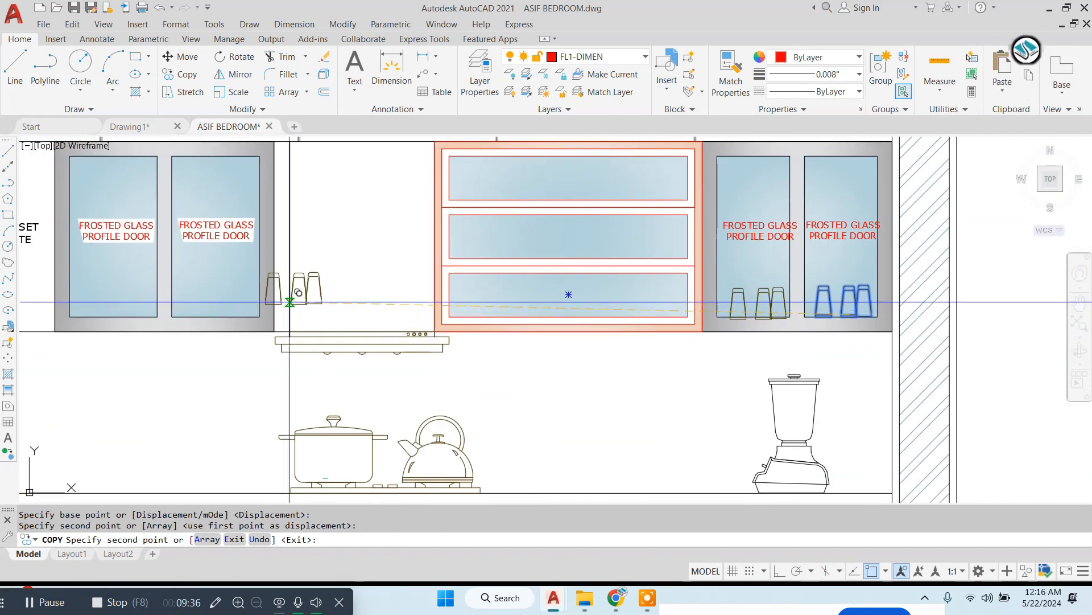
scroll(199, 308, "up", 2)
left_click(251, 308)
scroll(251, 307, "down", 2)
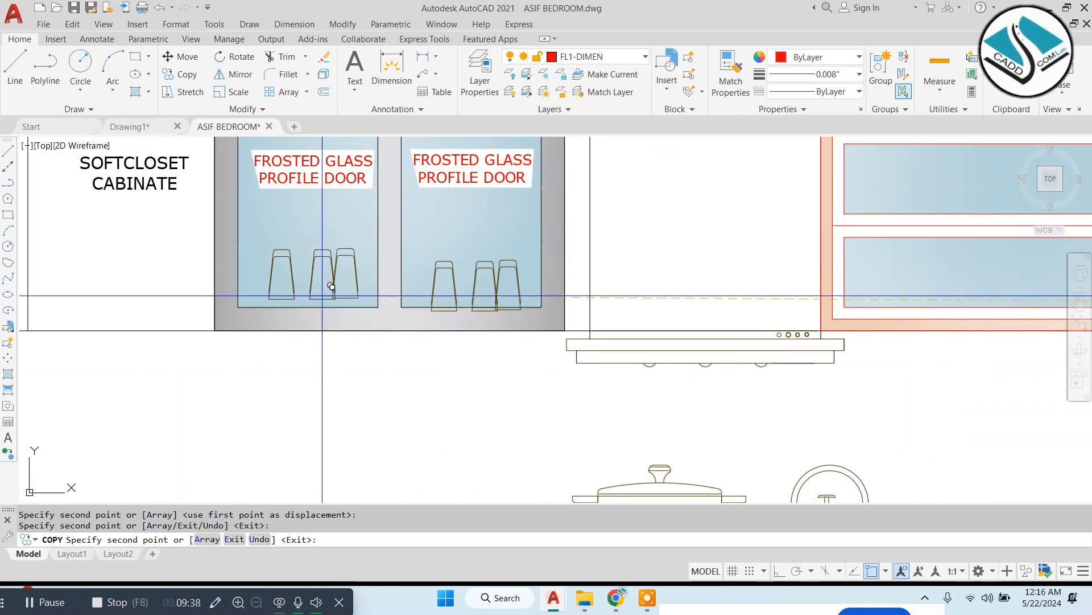
left_click(304, 282)
scroll(294, 290, "down", 2)
key("Escape")
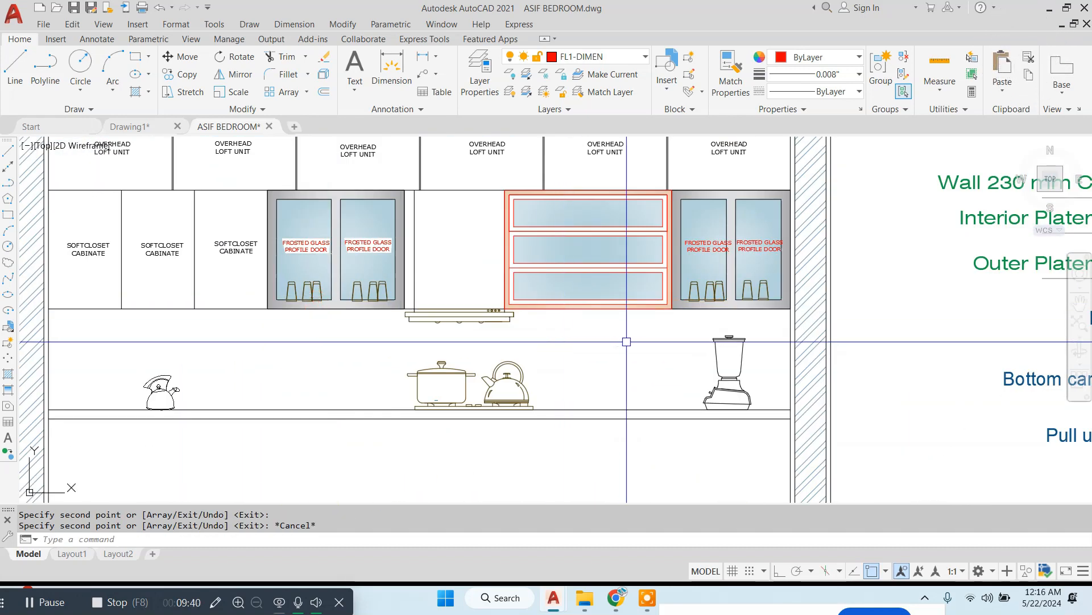
Following the reference base cabinets, offset the left inner wall line rightward by 1'-4" repeatedly for the first three cabinet dividers.
scroll(626, 341, "down", 4)
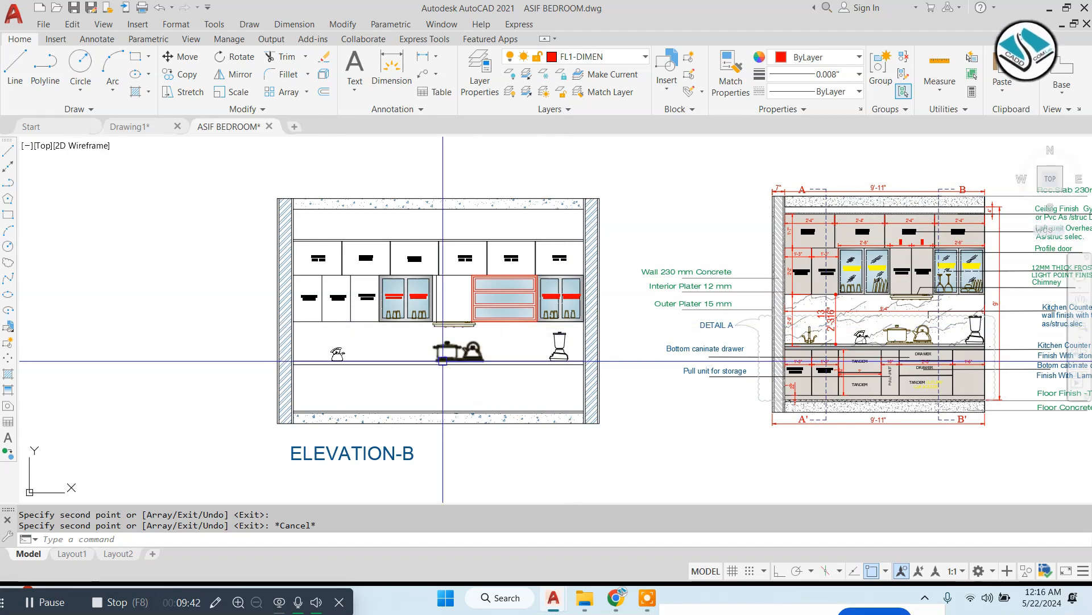
scroll(945, 373, "up", 5)
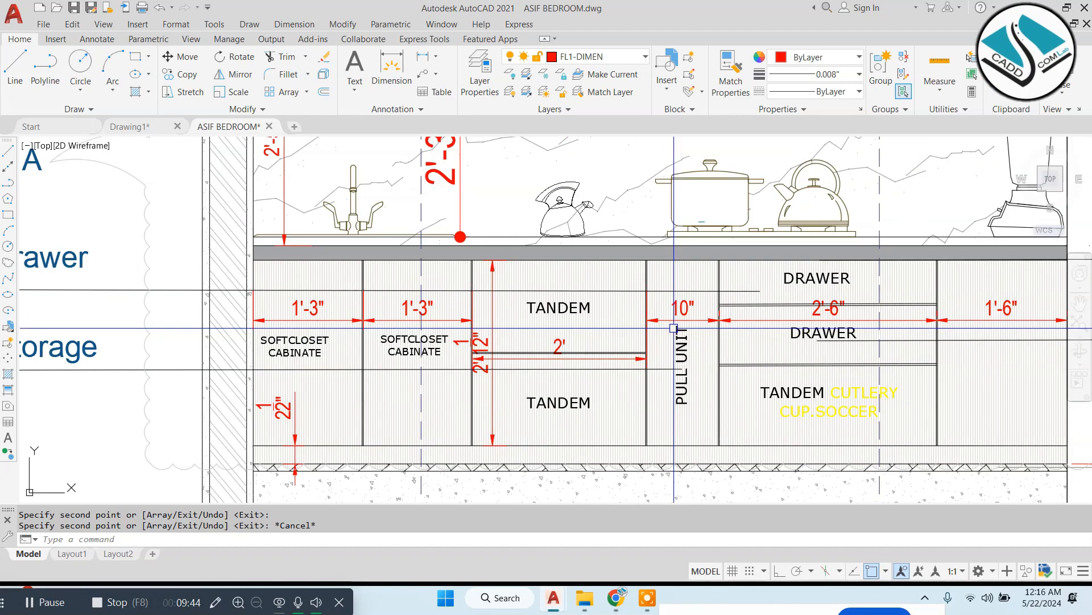
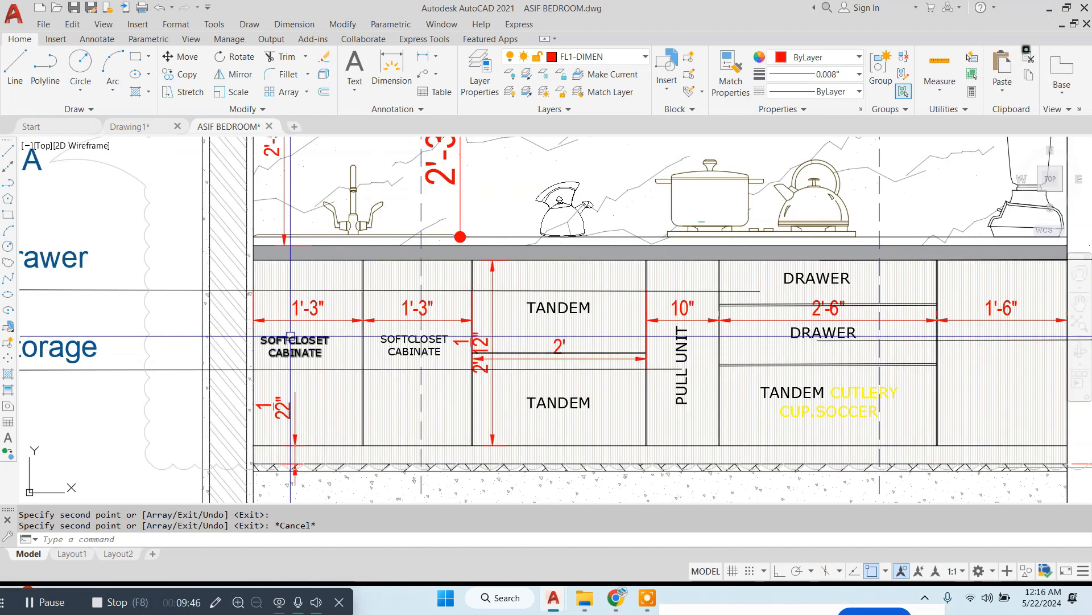
middle_click_drag(707, 373, 581, 361)
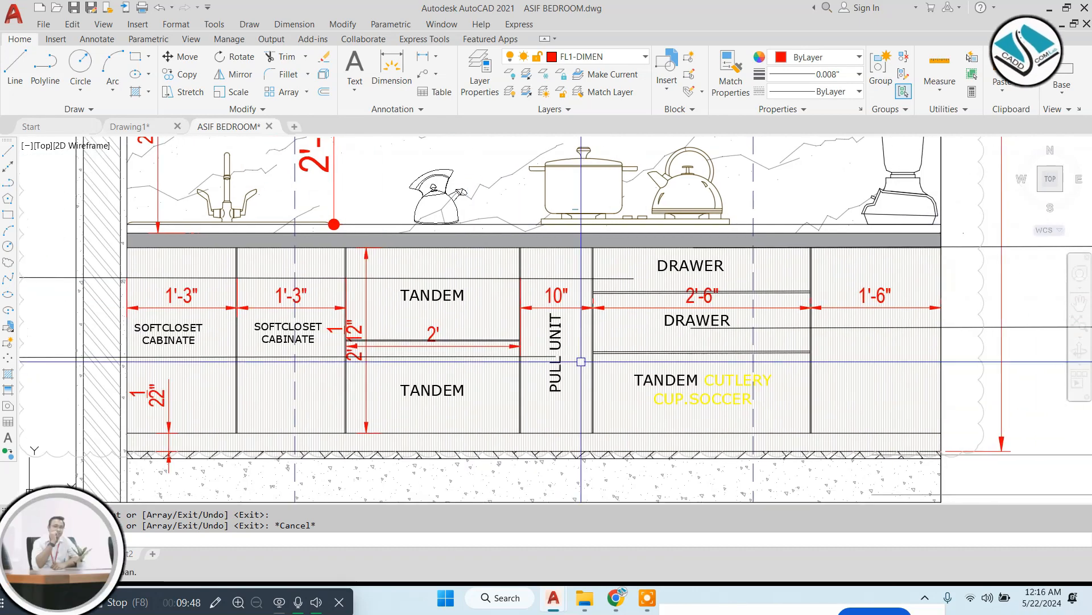
scroll(708, 325, "down", 5)
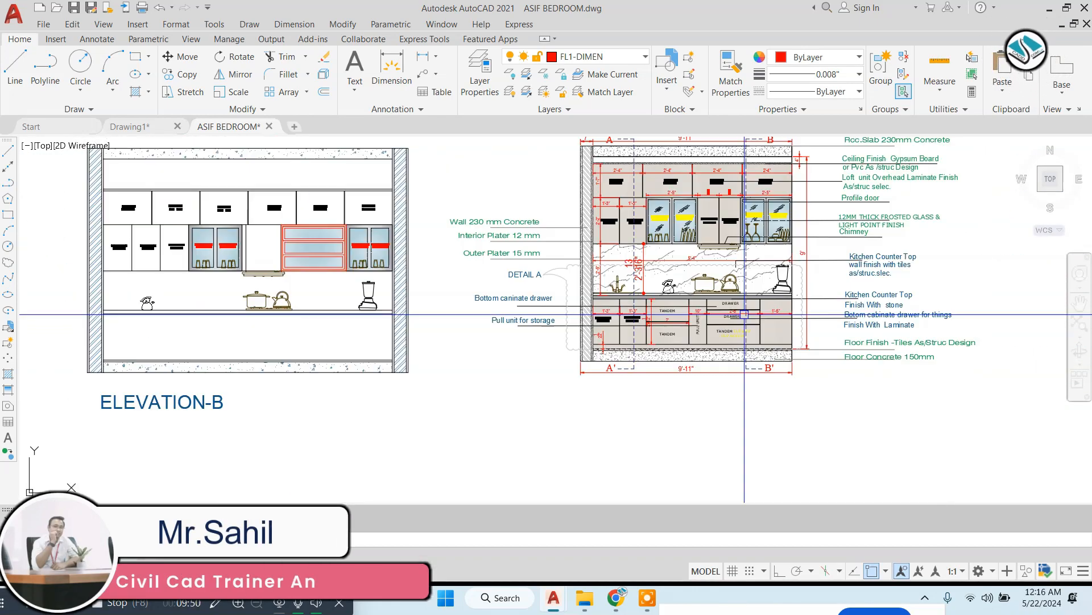
scroll(367, 321, "up", 5)
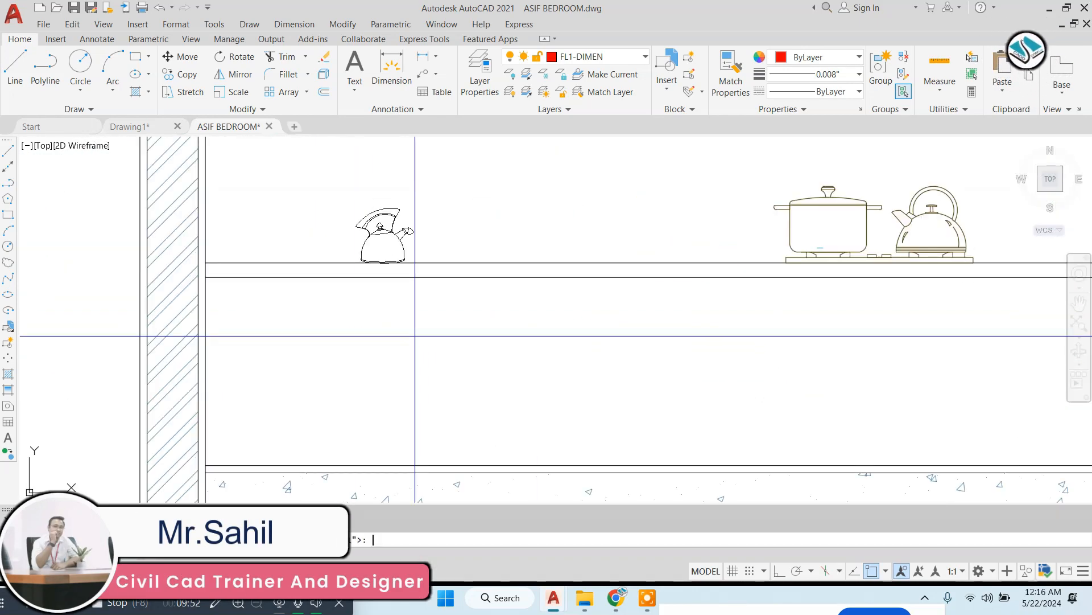
left_click(204, 327)
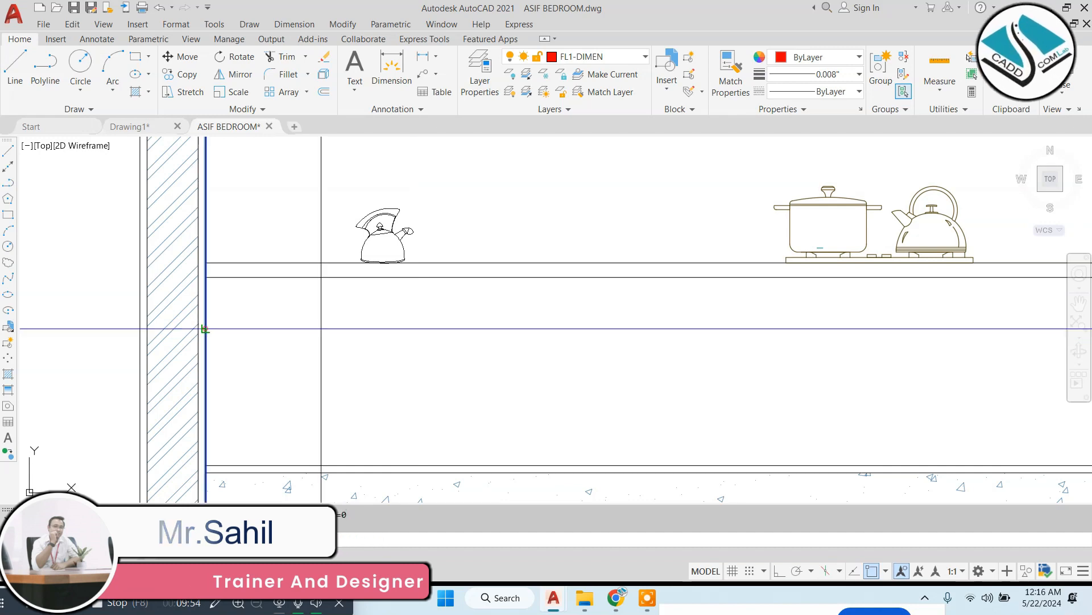
left_click(315, 336)
left_click(322, 345)
left_click(447, 362)
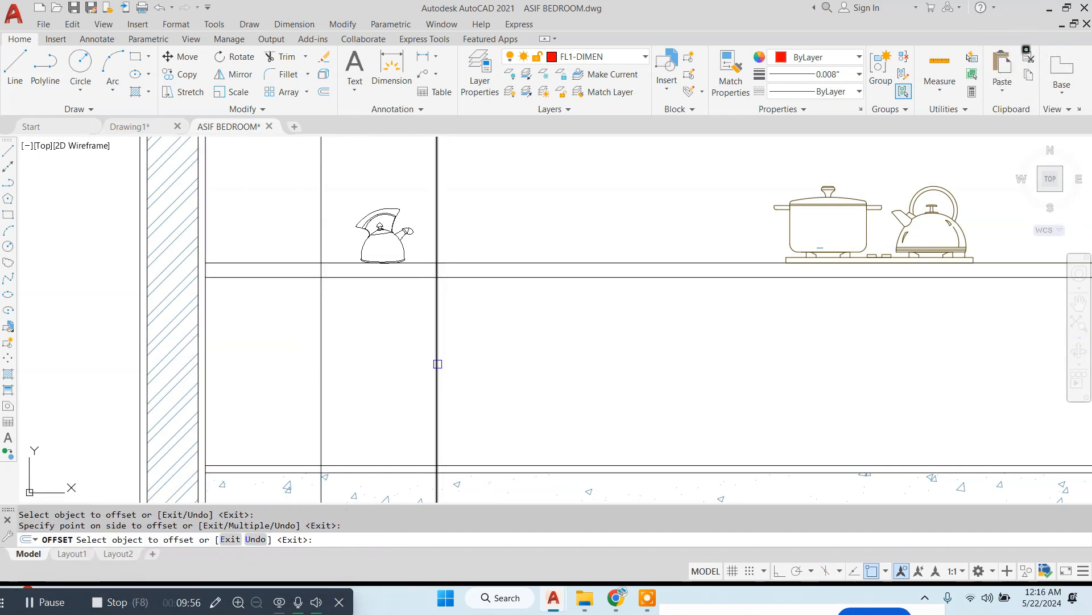
Offset the third base cabinet divider 2' to the right for the tandem unit.
scroll(421, 328, "down", 5)
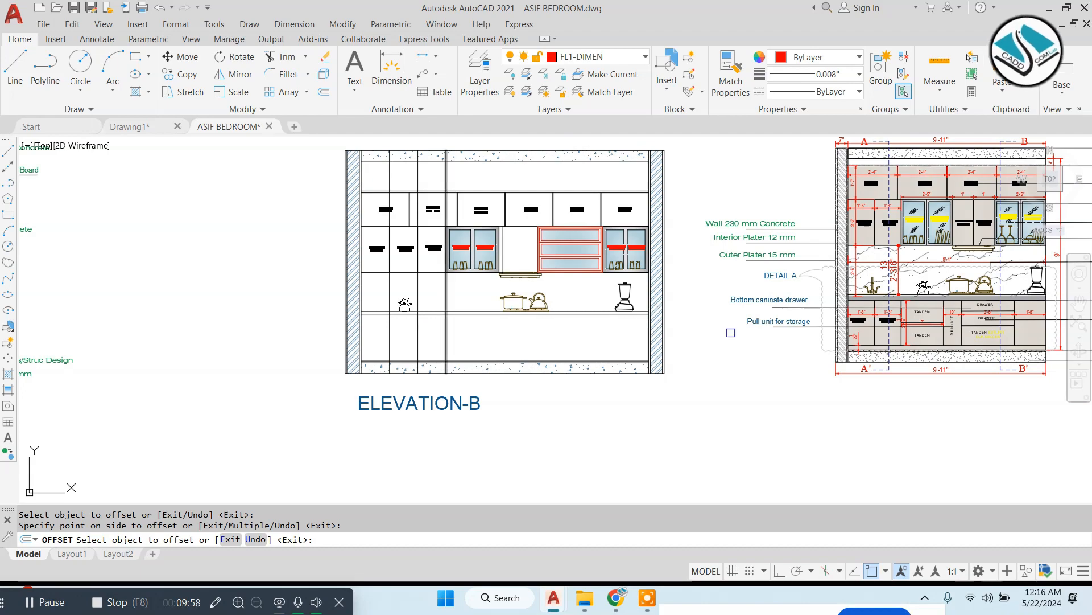
scroll(914, 318, "up", 6)
scroll(840, 313, "down", 4)
middle_click_drag(341, 341, 678, 310)
scroll(436, 308, "up", 3)
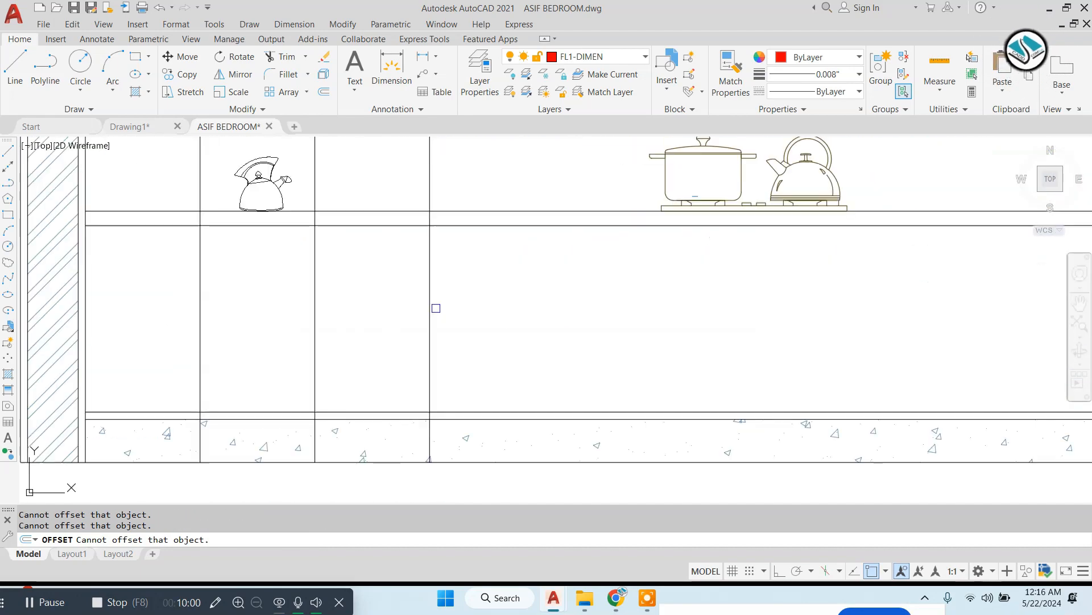
type("o")
key("Return")
type("2")
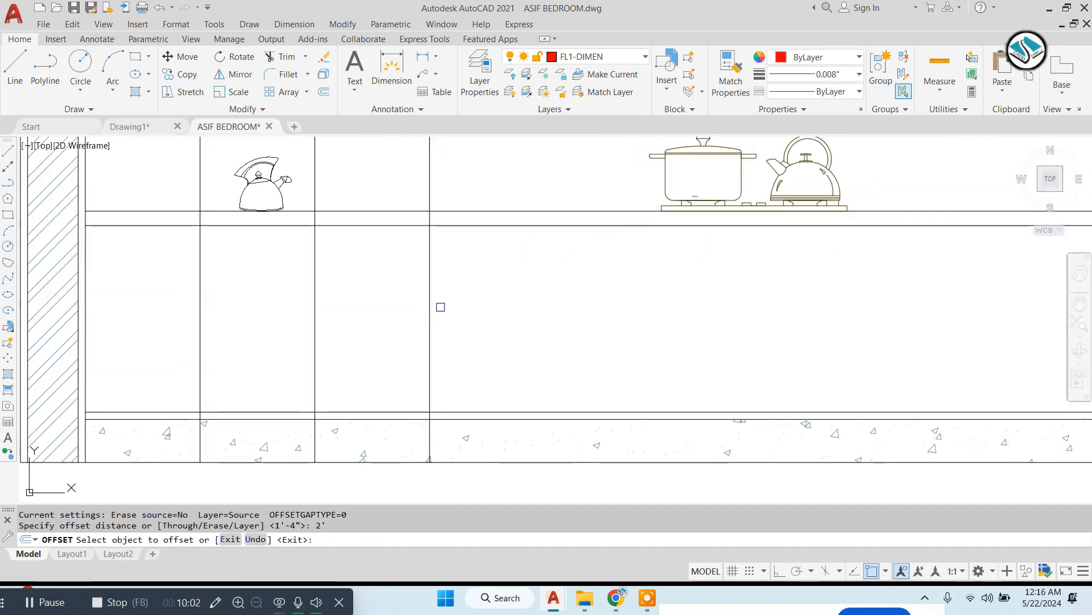
left_click(427, 322)
left_click(641, 332)
Offset the tandem unit's right divider 10" to the right for the pull unit.
scroll(642, 332, "down", 5)
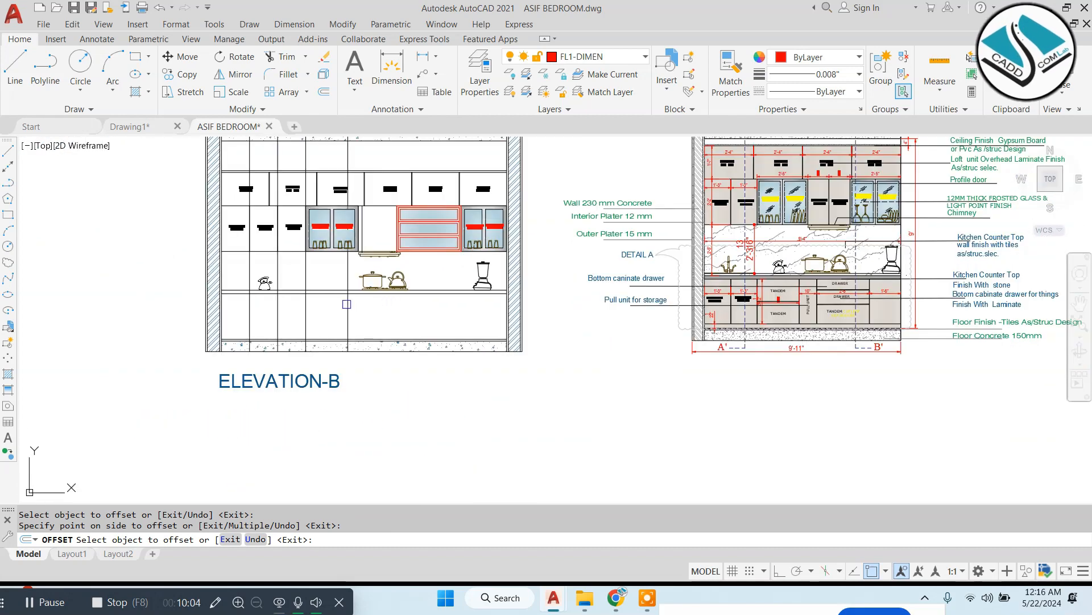
scroll(366, 301, "up", 5)
key("Escape")
type("o")
key("Return")
type("10")
key("Return")
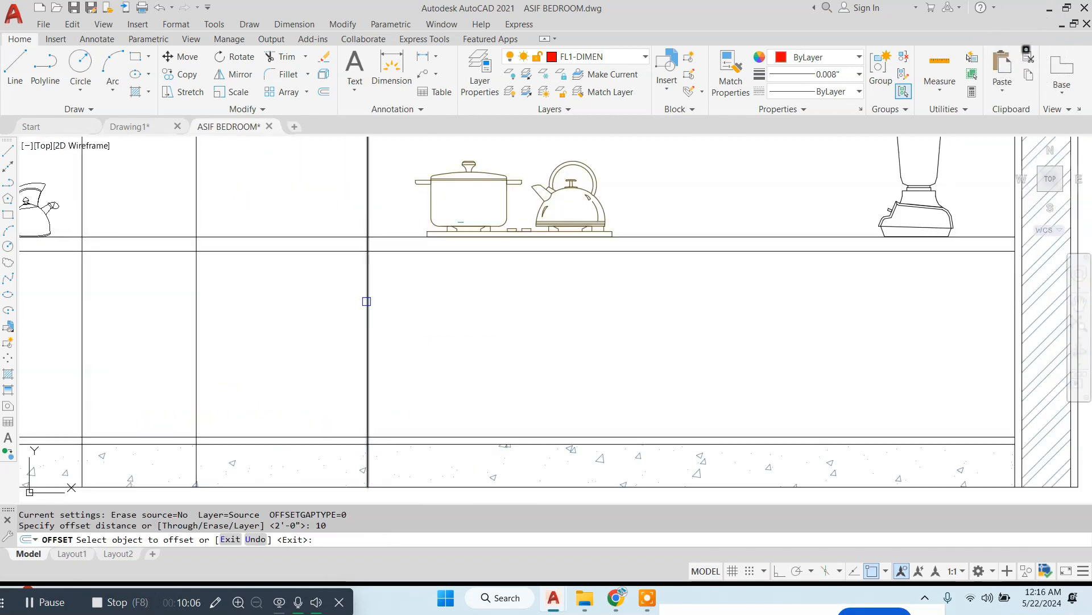
left_click(367, 301)
left_click(472, 315)
key("Escape")
Offset the pull unit's right divider 2'6" to the right for the drawer unit.
scroll(440, 326, "down", 5)
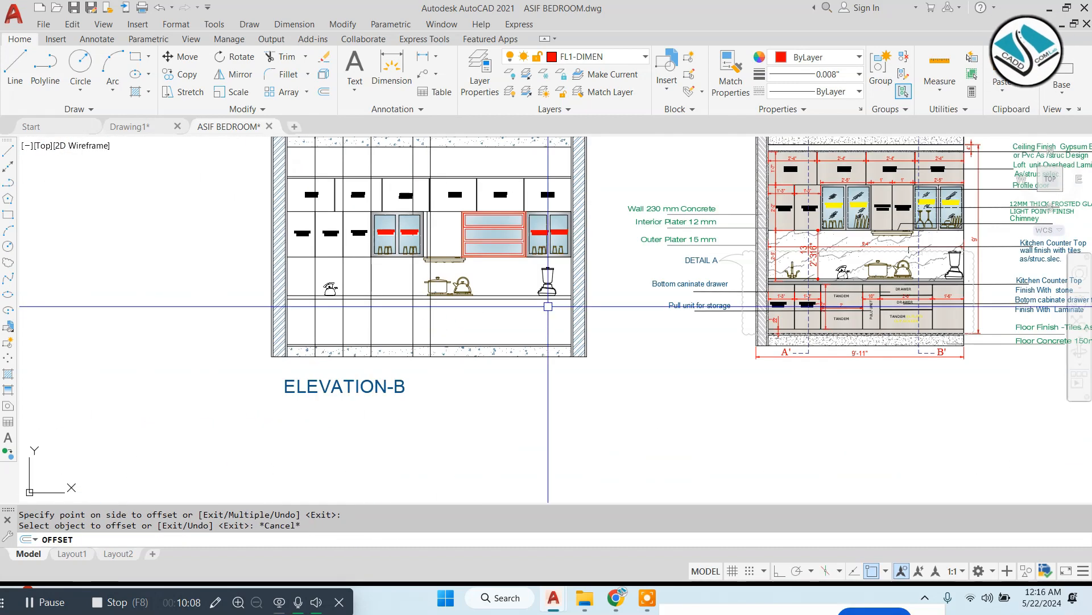
scroll(911, 296, "up", 6)
scroll(910, 296, "down", 6)
scroll(456, 303, "up", 4)
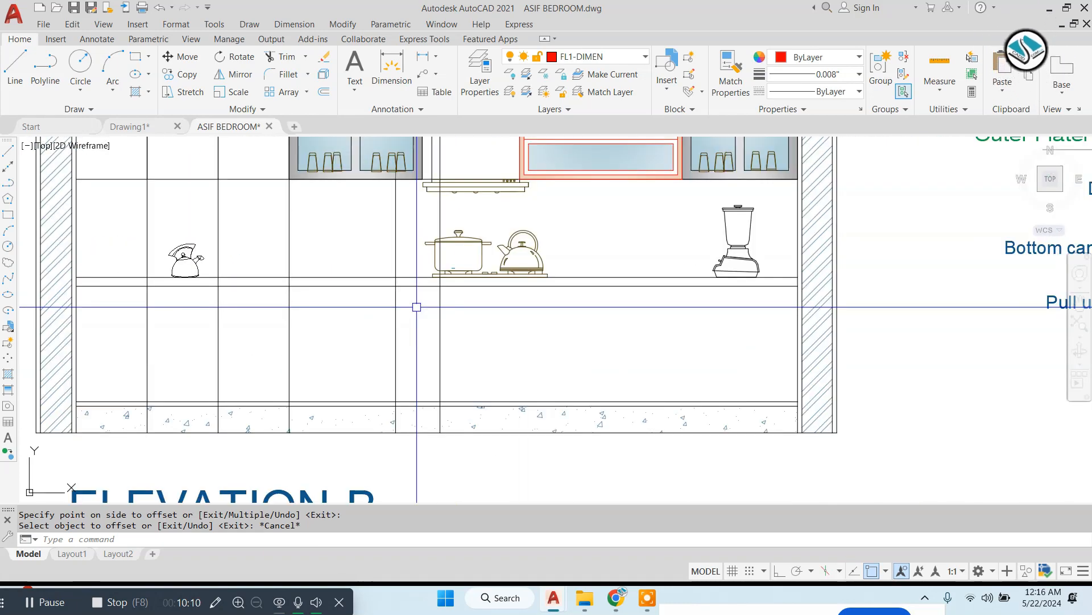
key("Return")
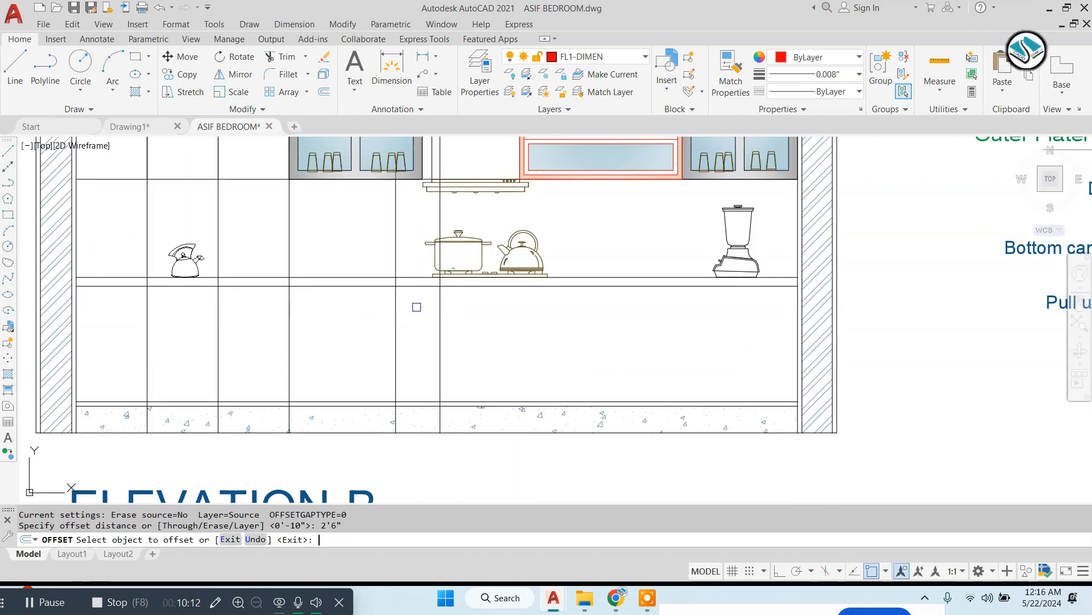
left_click(441, 322)
left_click(558, 359)
key("Escape")
key("Escape")
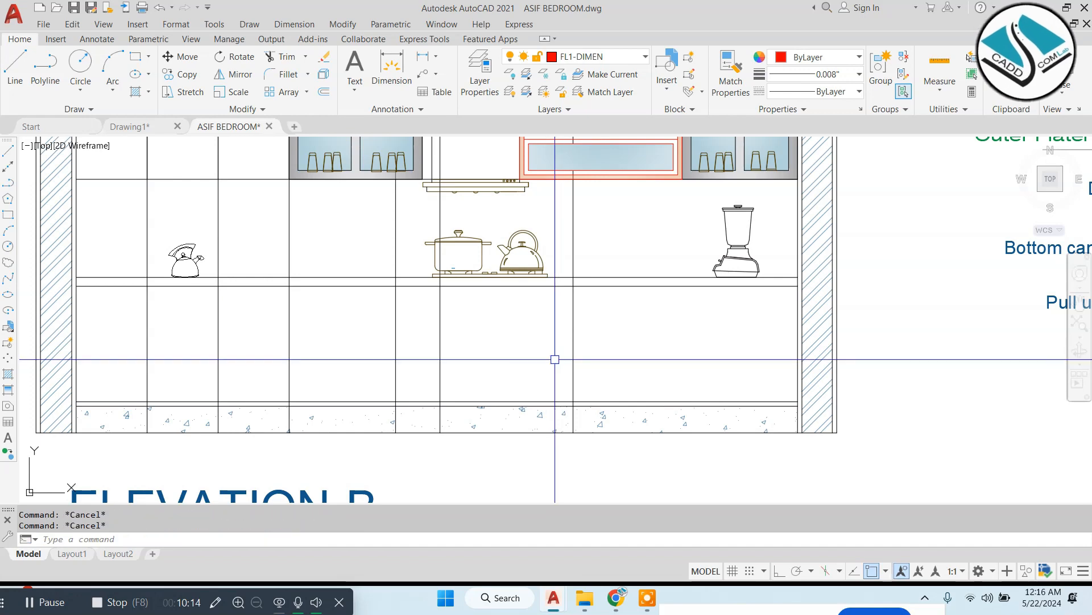
Offset the drawer unit's right divider 16" to the right twice for the last cabinet divisions.
key("Return")
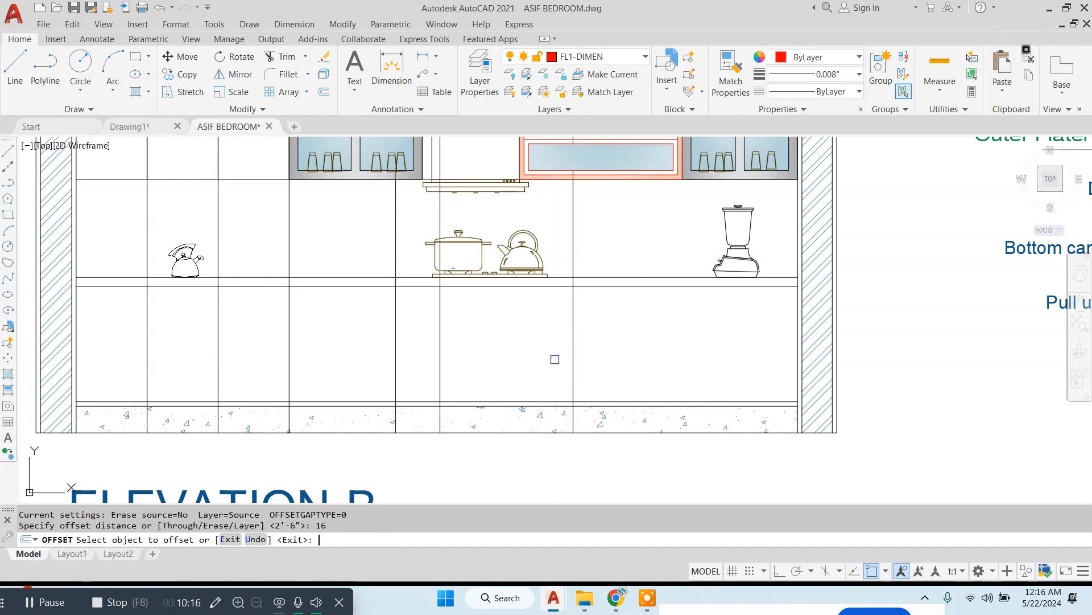
left_click(573, 358)
left_click(643, 349)
left_click(644, 350)
left_click(683, 350)
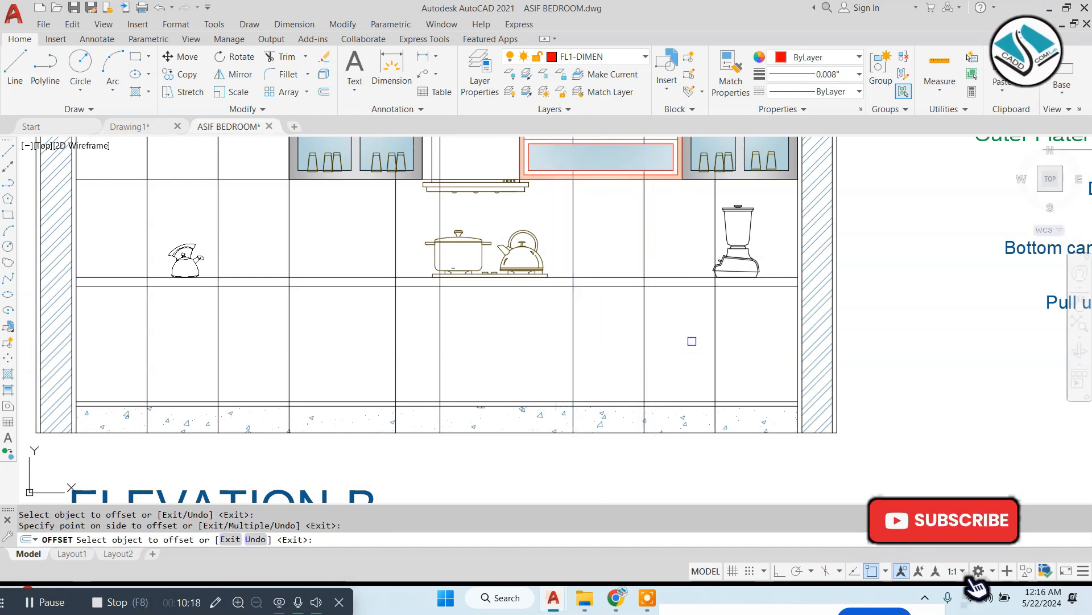
key("Escape")
key("Escape")
Trim the vertical divider lines out of the countertop thickness.
type("tr")
key("Return")
key("Return")
scroll(729, 282, "up", 6)
left_click(700, 290)
scroll(670, 289, "down", 6)
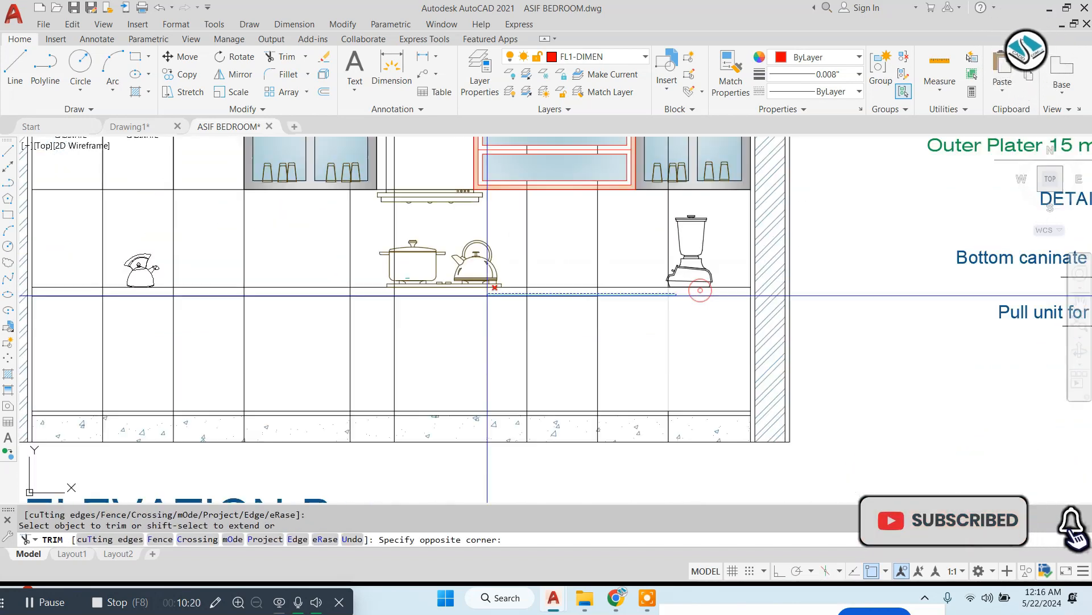
middle_click_drag(330, 296, 647, 299)
scroll(361, 309, "up", 2)
scroll(435, 284, "down", 4)
scroll(434, 311, "up", 7)
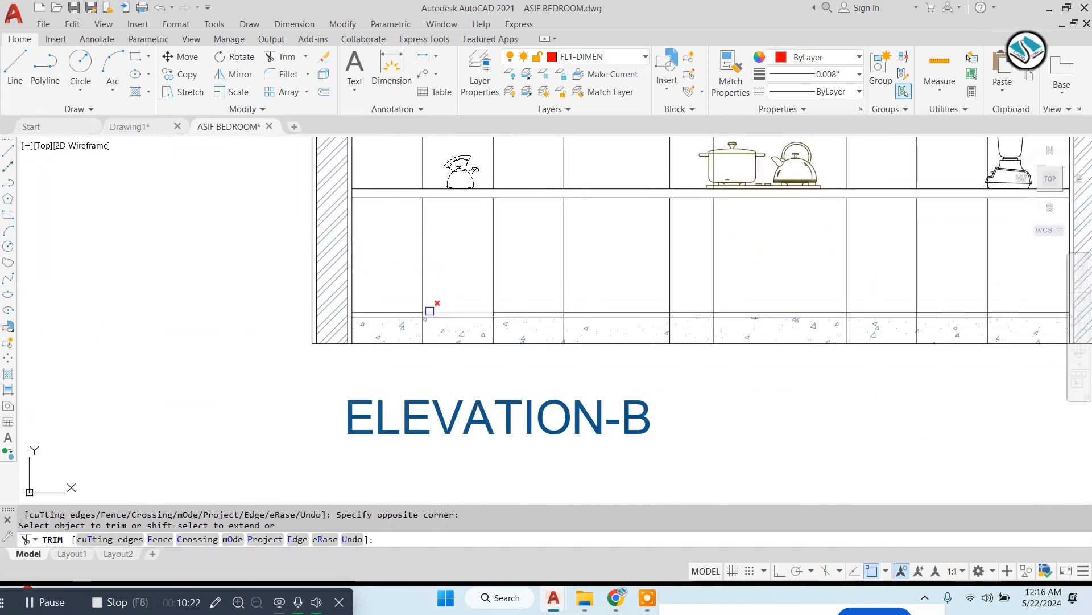
Trim the divider lines between the two floor lines along the whole base of the elevation.
left_click(410, 305)
scroll(362, 303, "down", 3)
middle_click_drag(811, 316, 176, 323)
scroll(653, 302, "up", 2)
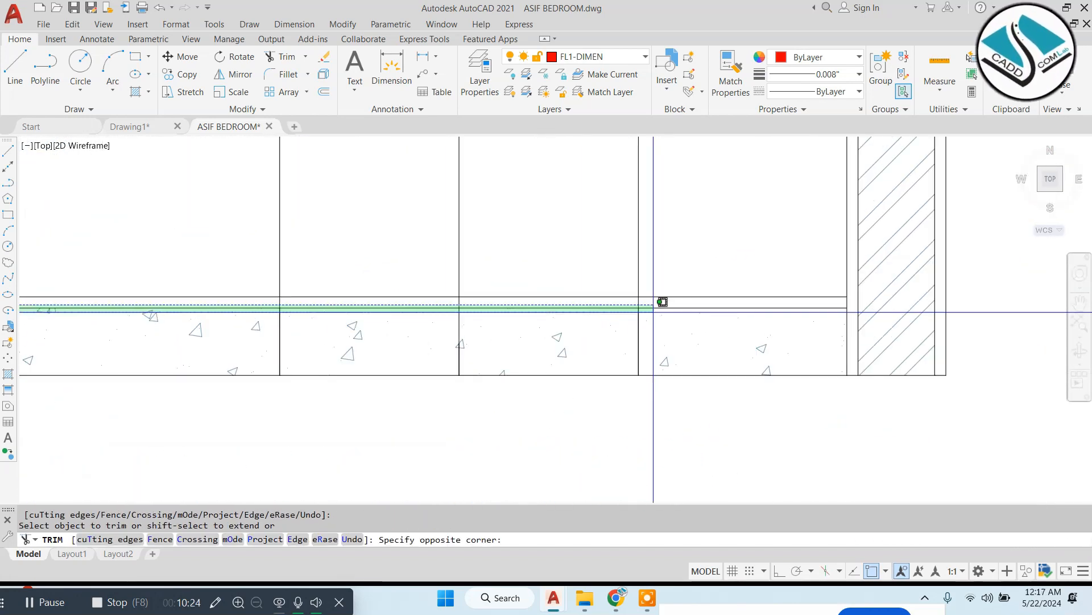
left_click(655, 310)
scroll(654, 311, "down", 3)
middle_click_drag(254, 326, 513, 326)
scroll(428, 317, "up", 3)
key("Escape")
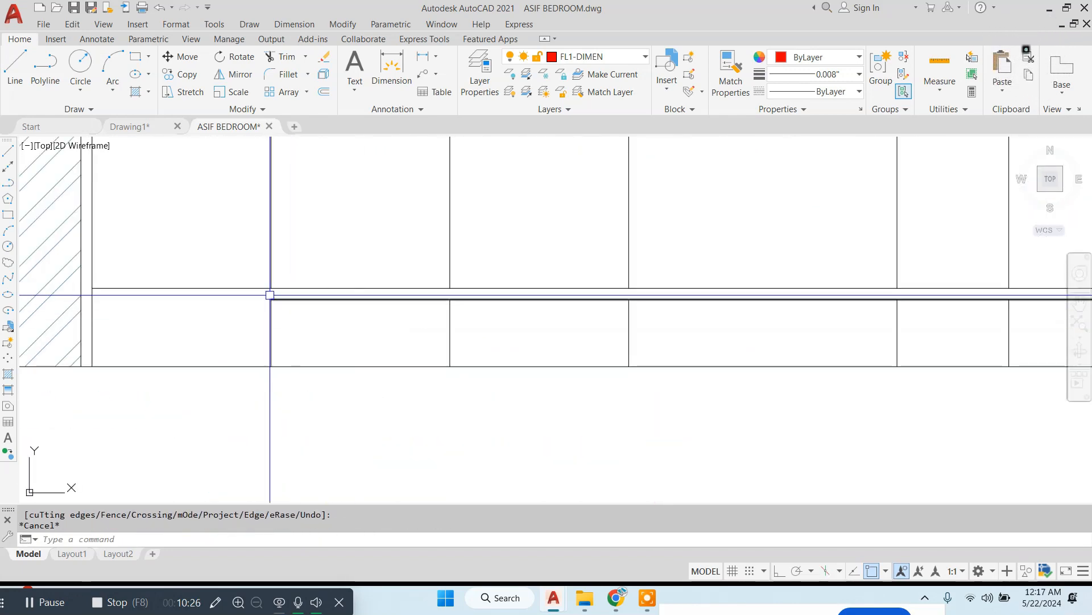
Erase the leftover divider stubs and lower floor line inside the concrete floor strip.
scroll(934, 427, "down", 3)
scroll(709, 339, "up", 2)
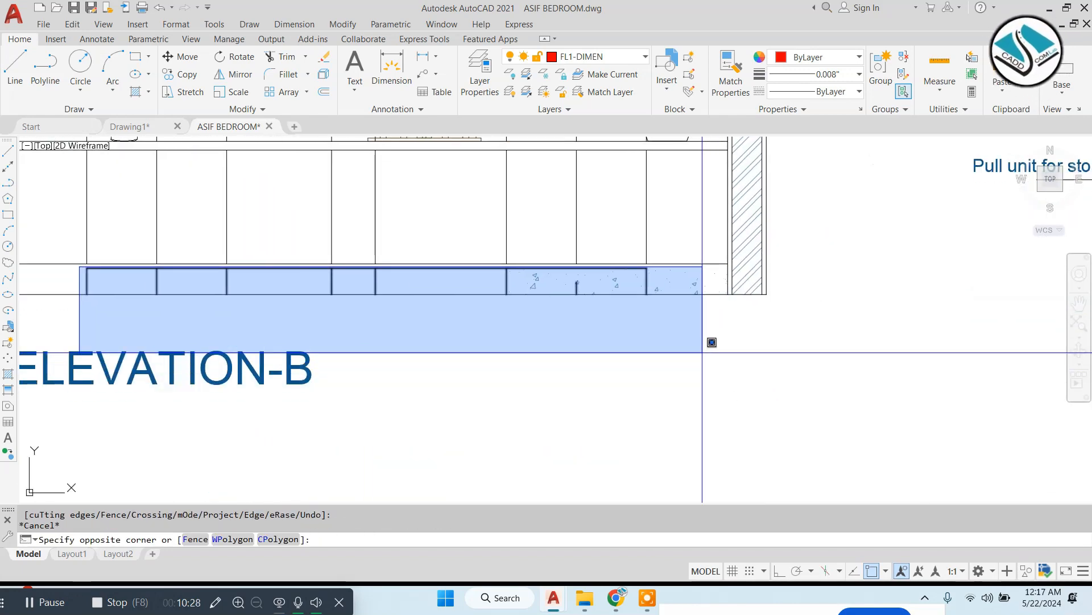
left_click(677, 327)
type("e")
key("Return")
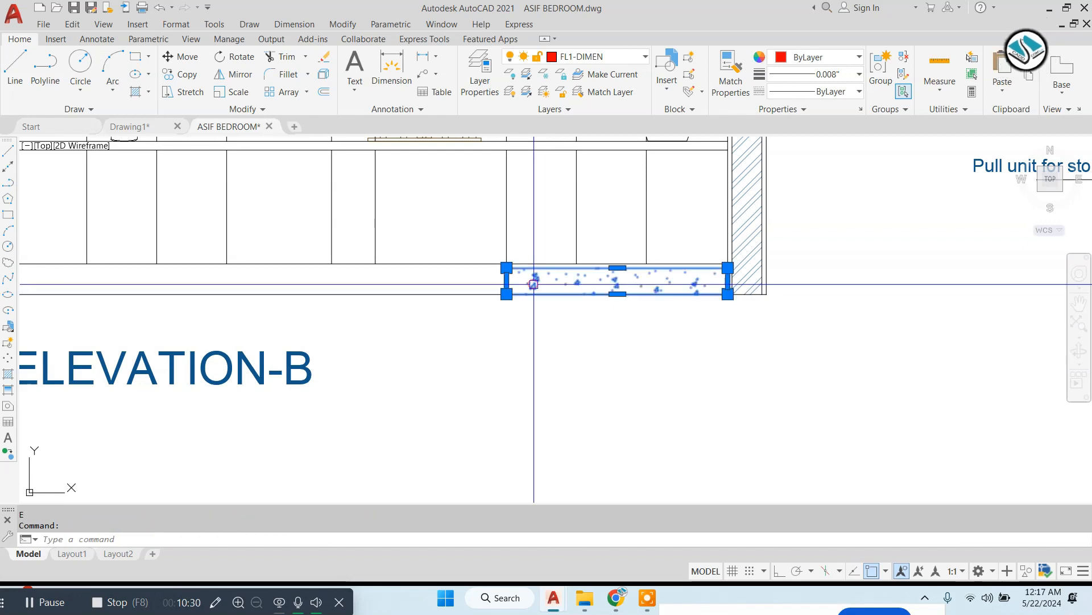
Stretch the left edge of the concrete floor hatch to the left wall so it fills the whole floor strip.
left_click(506, 281)
middle_click_drag(326, 284, 833, 326)
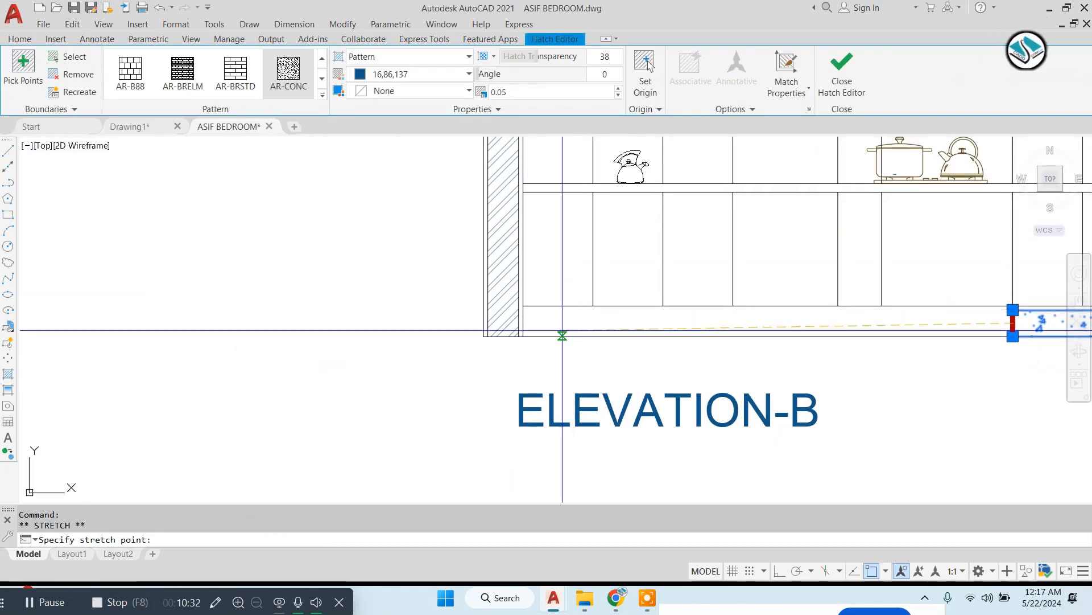
scroll(523, 324, "down", 3)
key("Escape")
Erase the divider extensions above the right part of the countertop together with the mixer grinder.
middle_click_drag(684, 261, 579, 337)
scroll(768, 250, "up", 5)
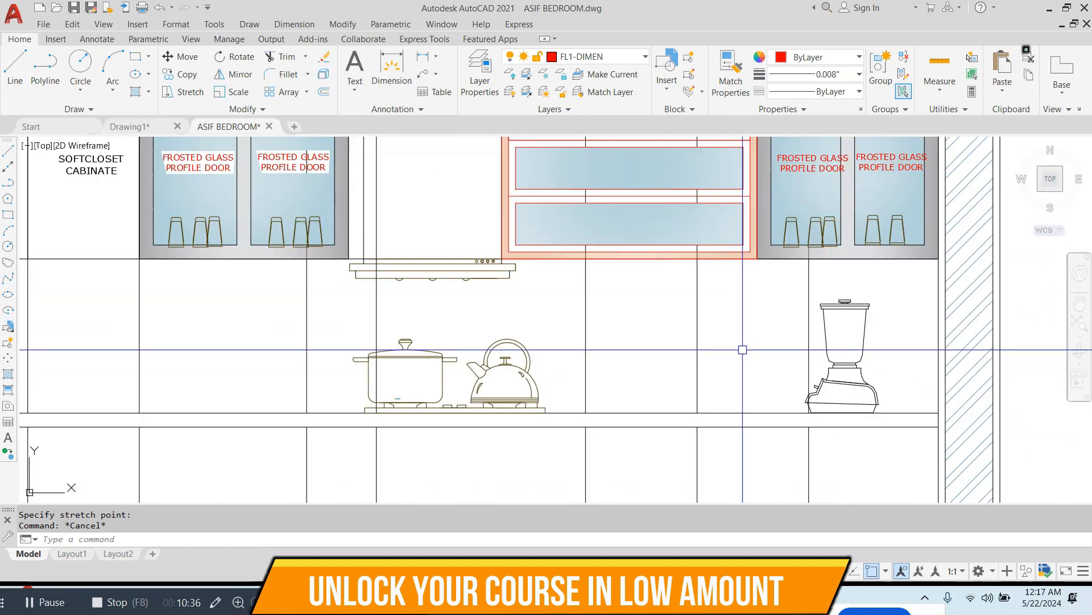
left_click(840, 286)
left_click(354, 295)
type("e")
key("Return")
Erase the remaining divider extensions above the left part of the countertop.
middle_click_drag(354, 295, 584, 288)
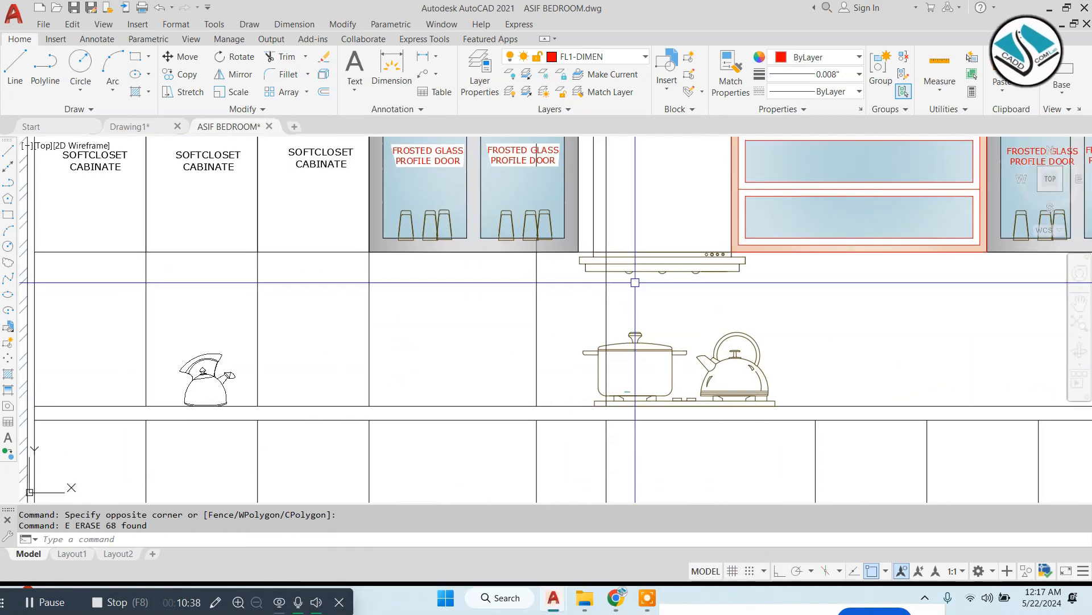
left_click(644, 290)
middle_click_drag(242, 299, 678, 300)
left_click(544, 318)
type("e")
key("Return")
scroll(545, 318, "down", 2)
middle_click_drag(728, 391, 529, 276)
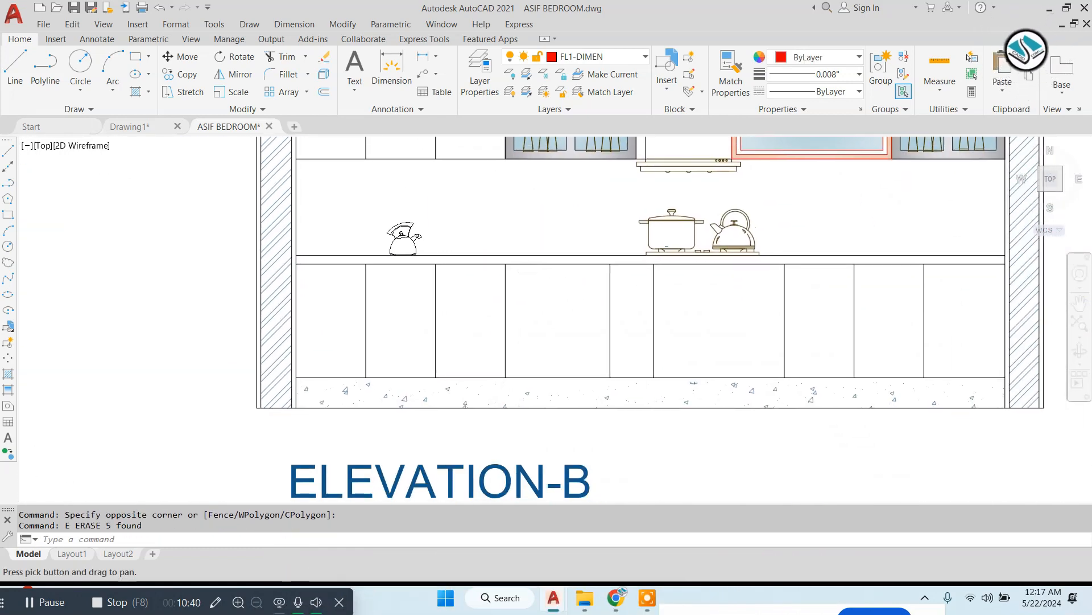
Offset the two dividers between the overhead softcloset cabinets by 0.25 to the right, forming double lines.
scroll(455, 337, "down", 2)
scroll(408, 205, "up", 4)
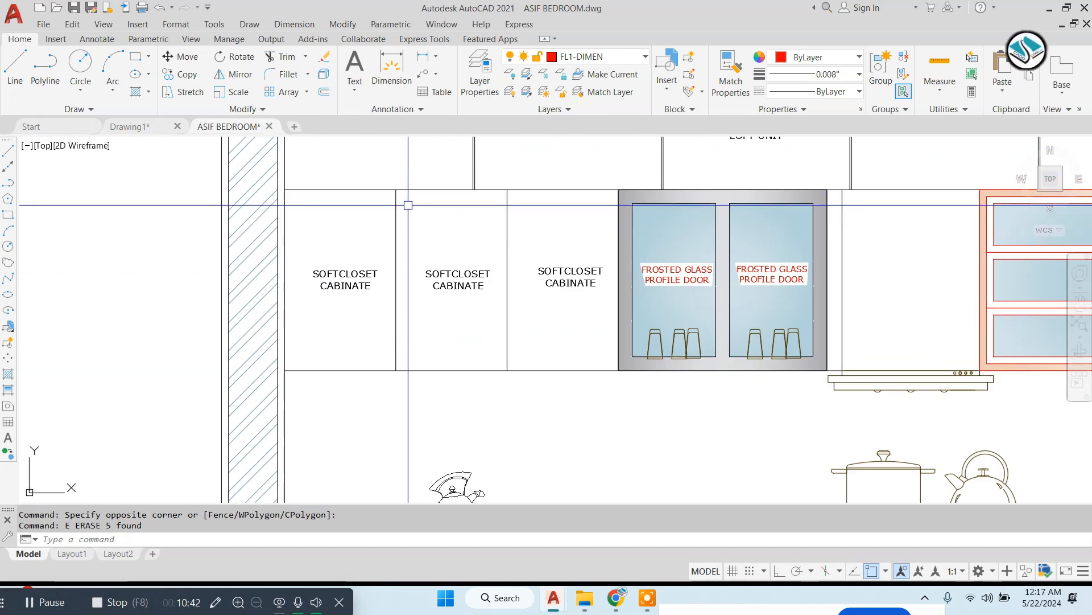
key("Return")
scroll(407, 219, "up", 4)
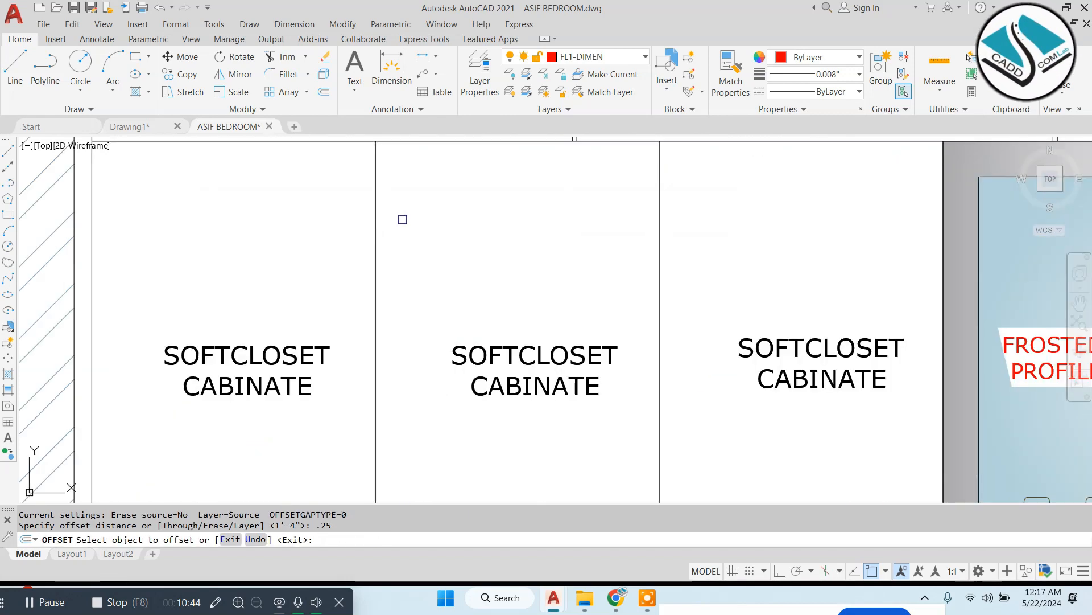
left_click(377, 219)
left_click(444, 266)
left_click(660, 259)
left_click(700, 260)
scroll(703, 263, "down", 3)
left_click(796, 271)
Offset the first three base cabinet dividers from the left wall by 0.25 to the right.
middle_click_drag(797, 271, 319, 264)
scroll(407, 247, "up", 2)
scroll(449, 253, "down", 2)
middle_click_drag(410, 363, 598, 187)
scroll(367, 301, "up", 4)
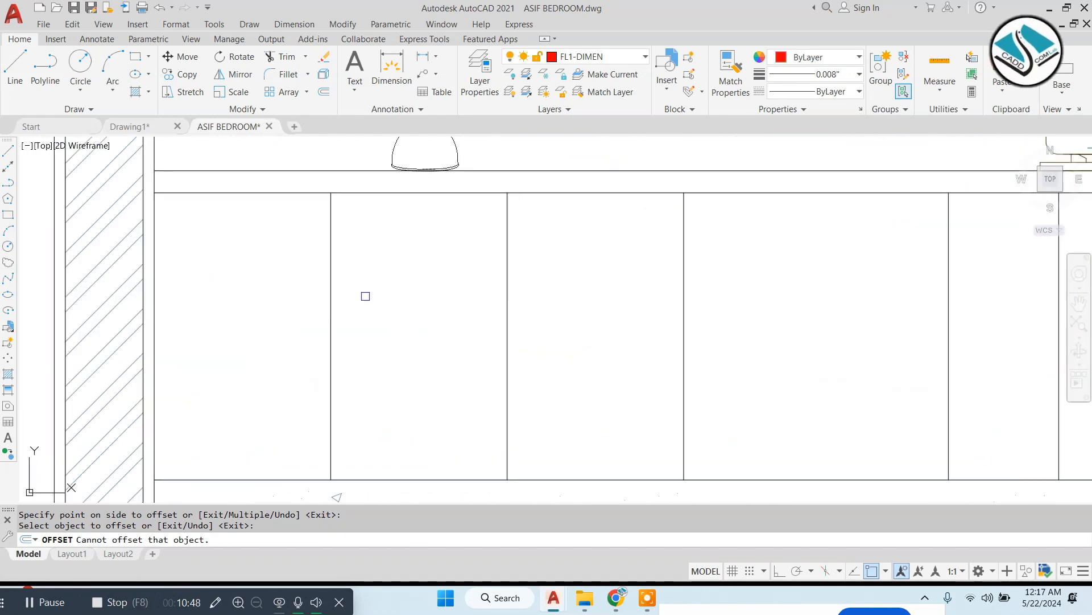
left_click(332, 307)
left_click(377, 345)
left_click(507, 341)
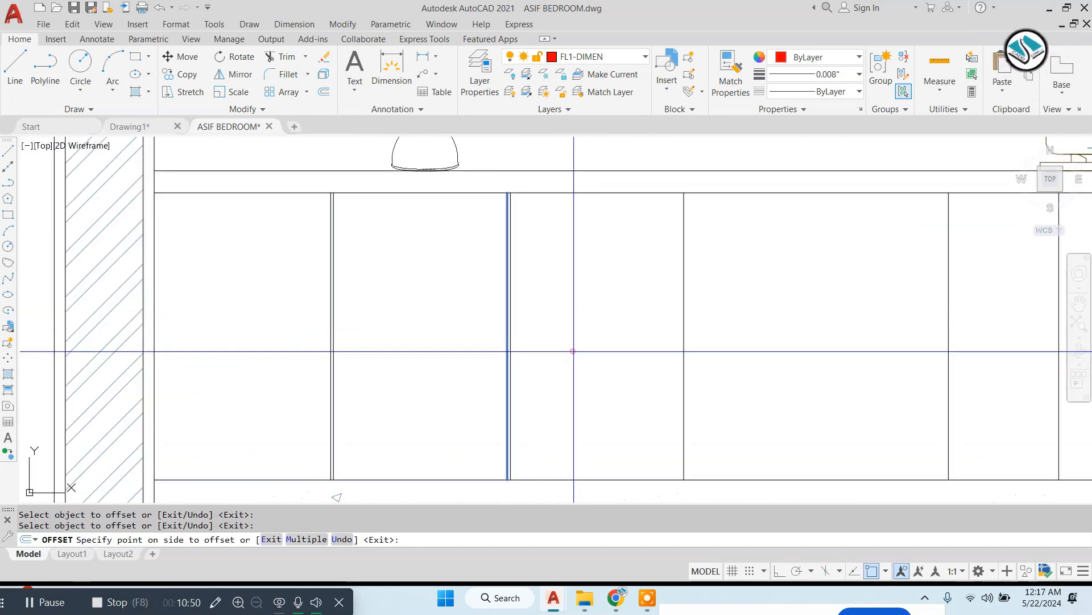
left_click(572, 351)
left_click(685, 366)
left_click(700, 380)
middle_click_drag(873, 380, 466, 342)
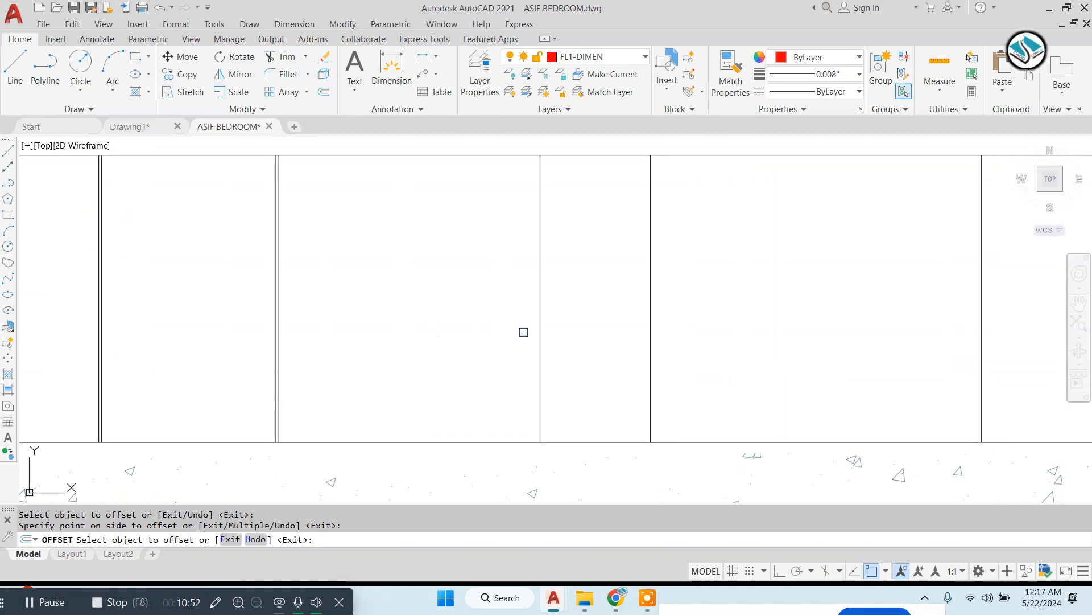
Offset the remaining base cabinet dividers toward the right wall by 0.25.
left_click(541, 343)
left_click(595, 343)
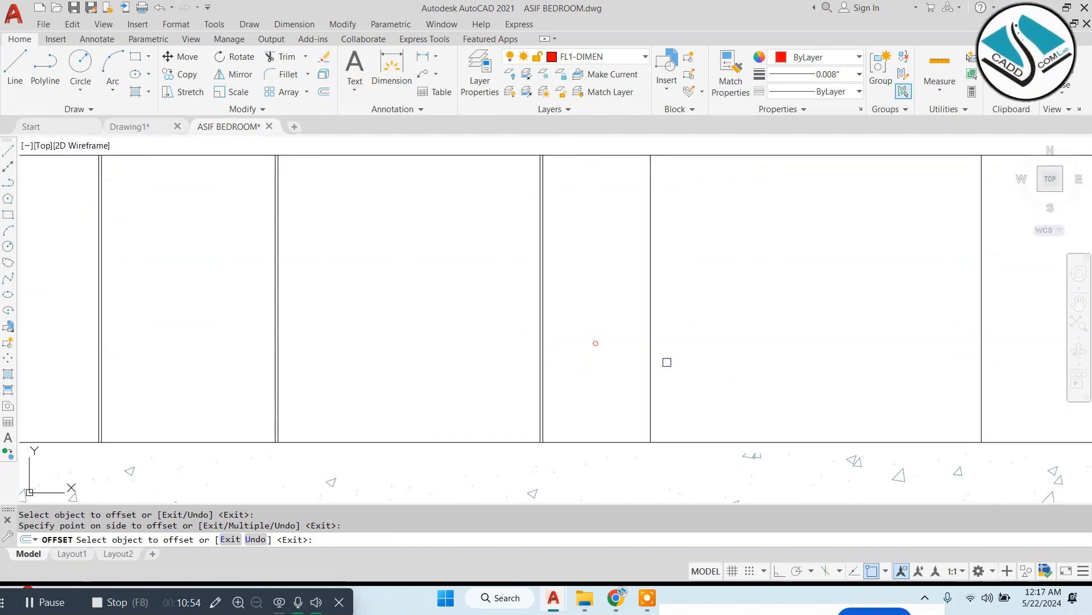
left_click(654, 362)
left_click(674, 362)
middle_click_drag(673, 363, 215, 333)
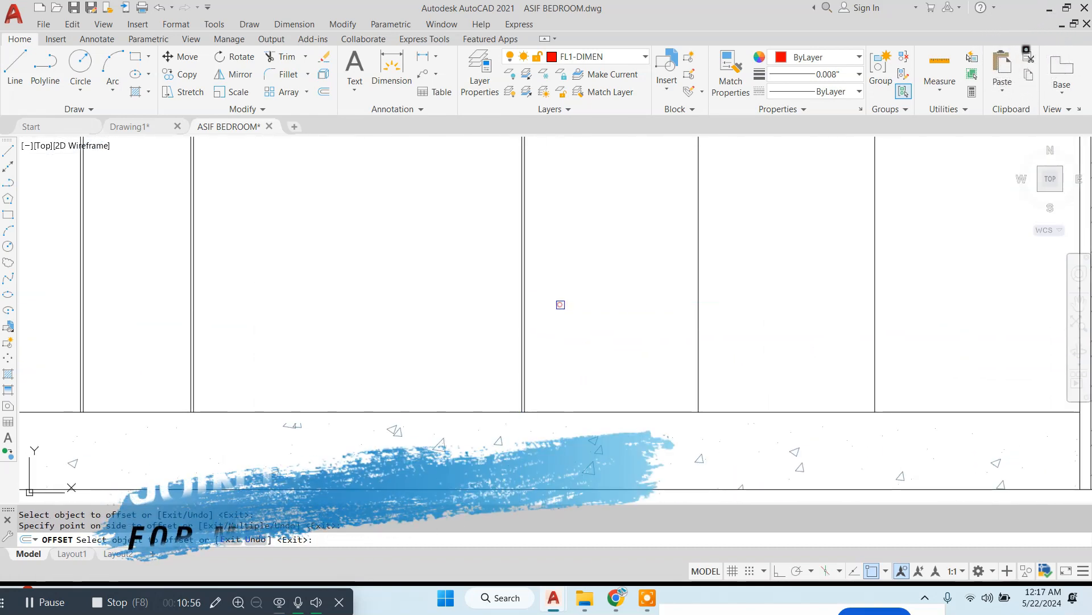
left_click(698, 317)
left_click(739, 332)
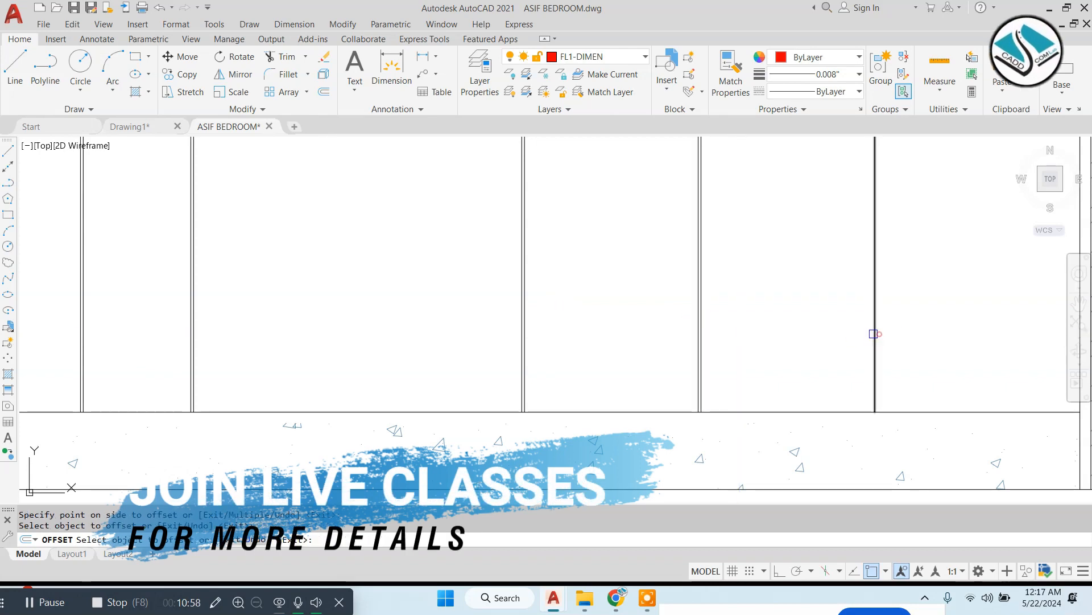
scroll(664, 313, "down", 5)
key("Escape")
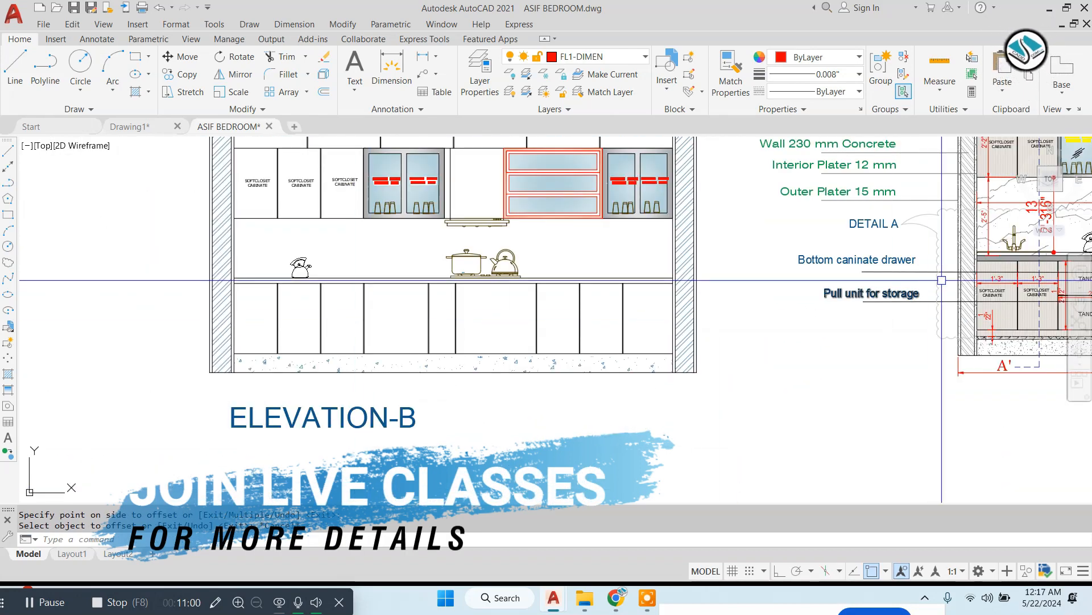
Copy the SOFTCLOSET CABINATE label from the reference elevation's base cabinet into Elevation-B's first three base cabinets.
scroll(1005, 299, "up", 6)
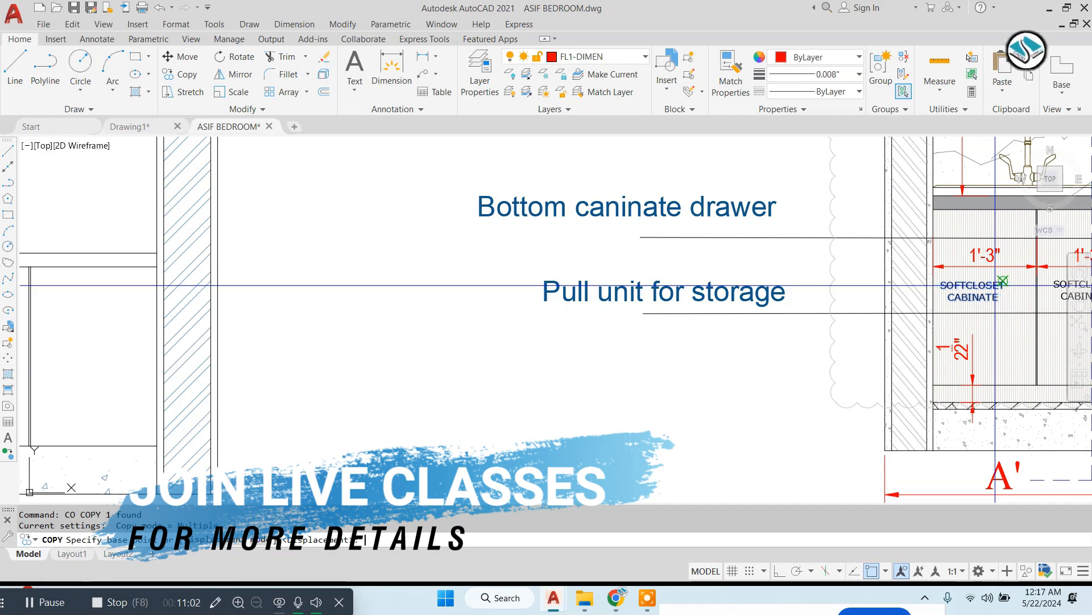
left_click(995, 285)
scroll(770, 292, "down", 5)
scroll(419, 313, "up", 6)
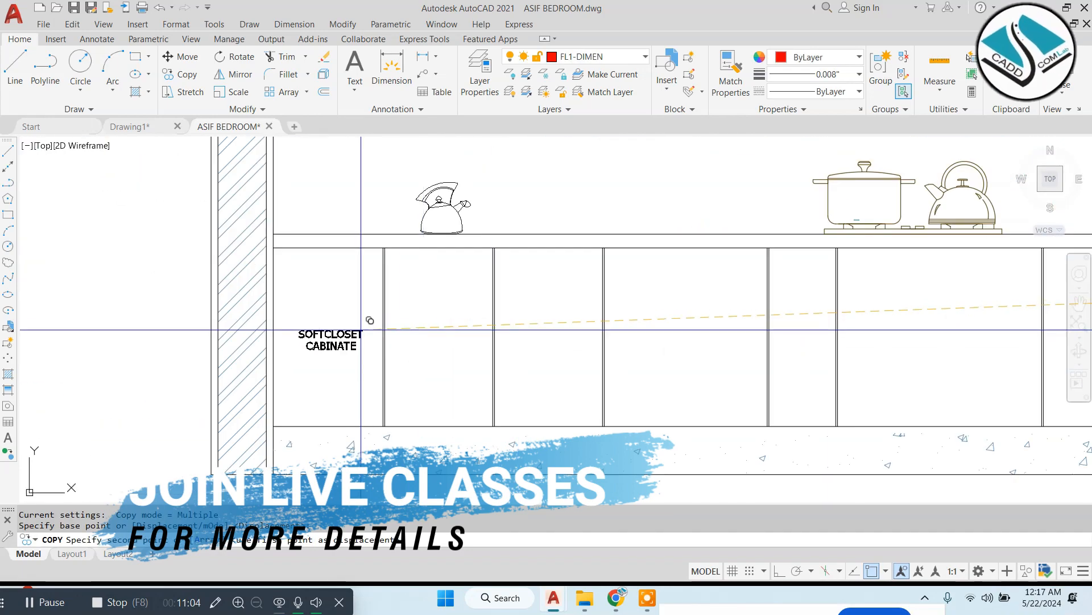
left_click(474, 322)
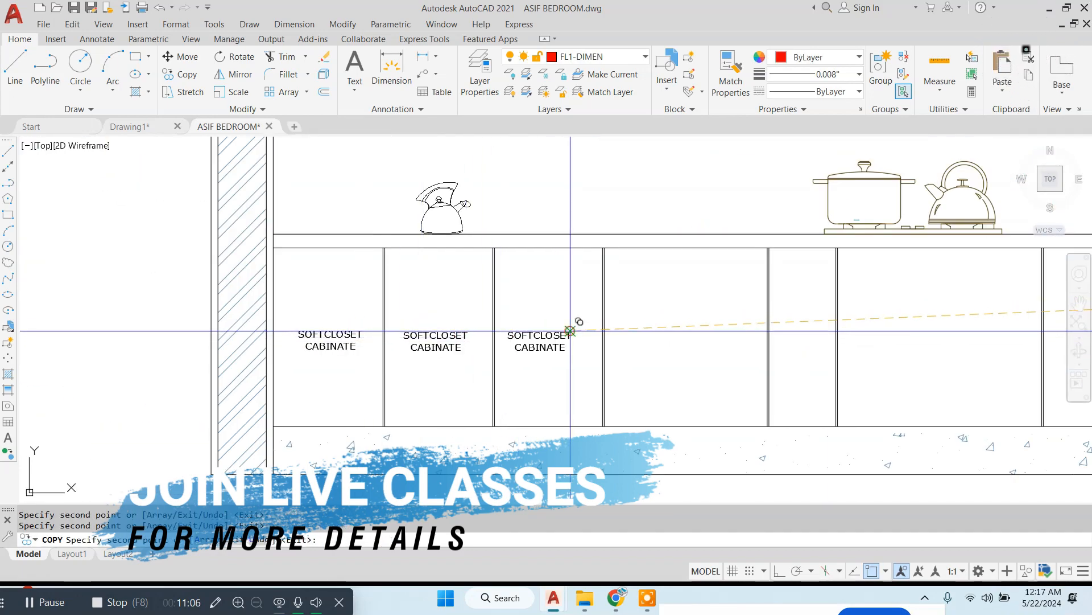
left_click(570, 331)
key("Escape")
scroll(570, 330, "down", 4)
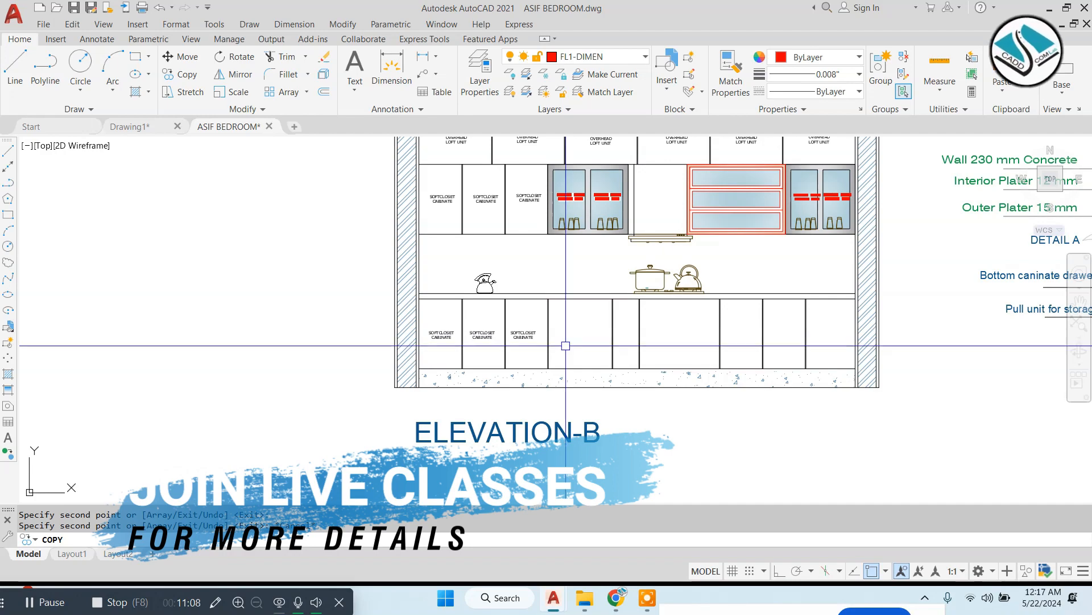
Draw a horizontal line across the middle of the fourth base cabinet and offset it by 0.25 to form a double line.
scroll(566, 346, "down", 2)
scroll(791, 306, "up", 7)
scroll(359, 312, "down", 4)
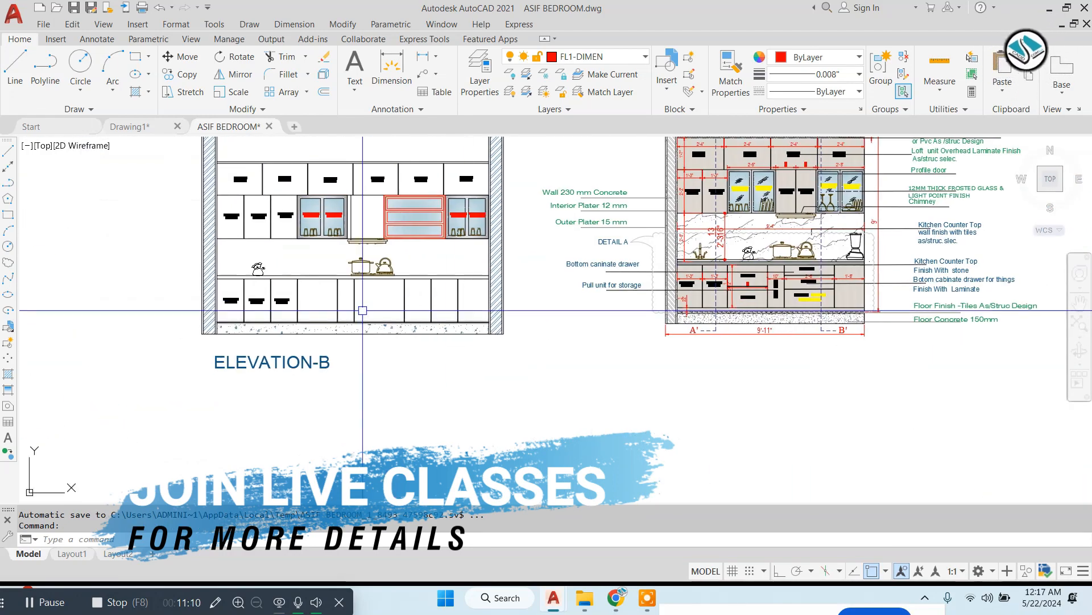
scroll(316, 305, "up", 3)
scroll(423, 309, "down", 3)
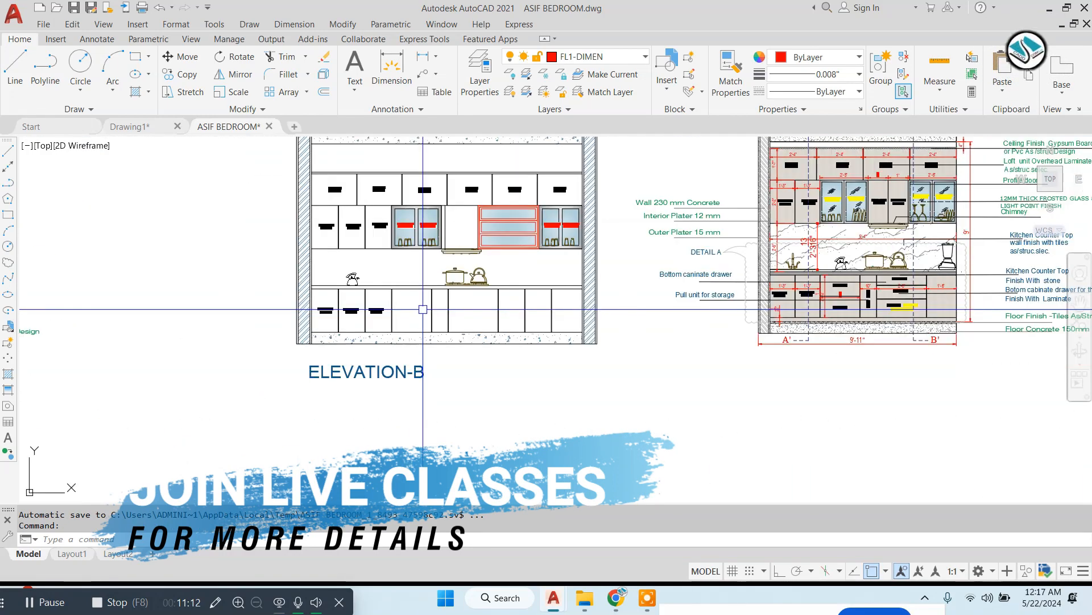
scroll(932, 286, "up", 6)
scroll(932, 287, "down", 4)
middle_click_drag(305, 321, 650, 316)
scroll(364, 317, "up", 2)
scroll(447, 318, "up", 3)
type("l")
key("Return")
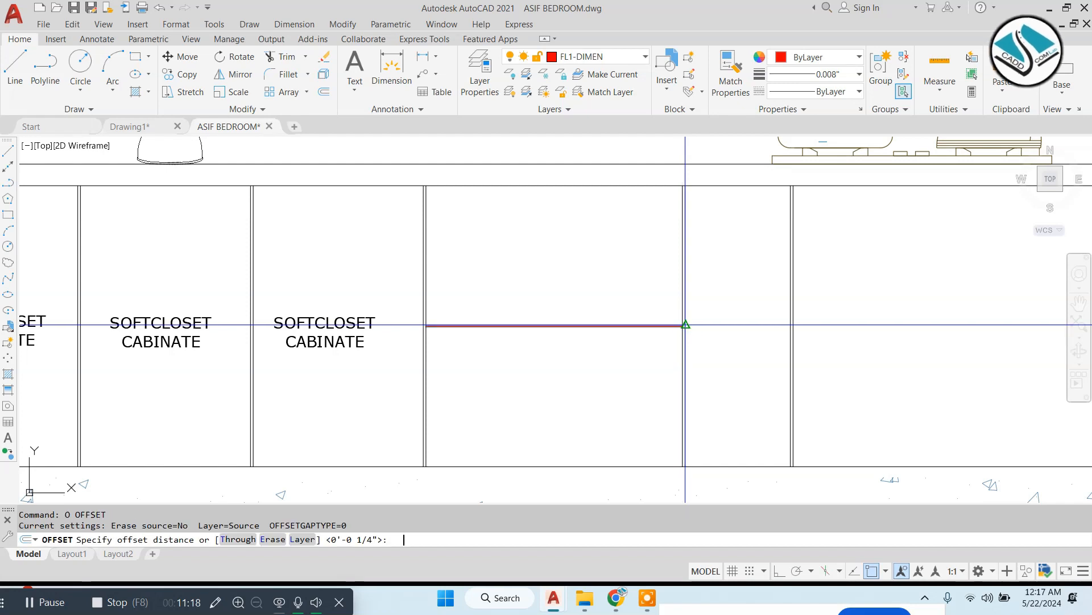
type("5")
key("Return")
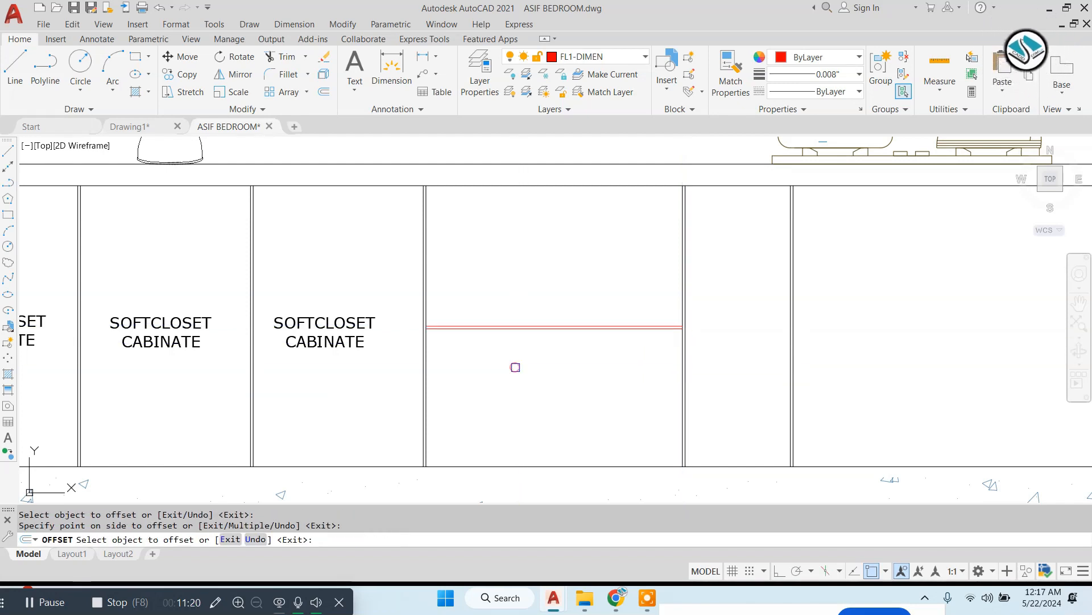
Match the properties of the black cabinet divider onto the two red horizontal lines in the fourth base cabinet.
key("Escape")
type("ma")
key("Return")
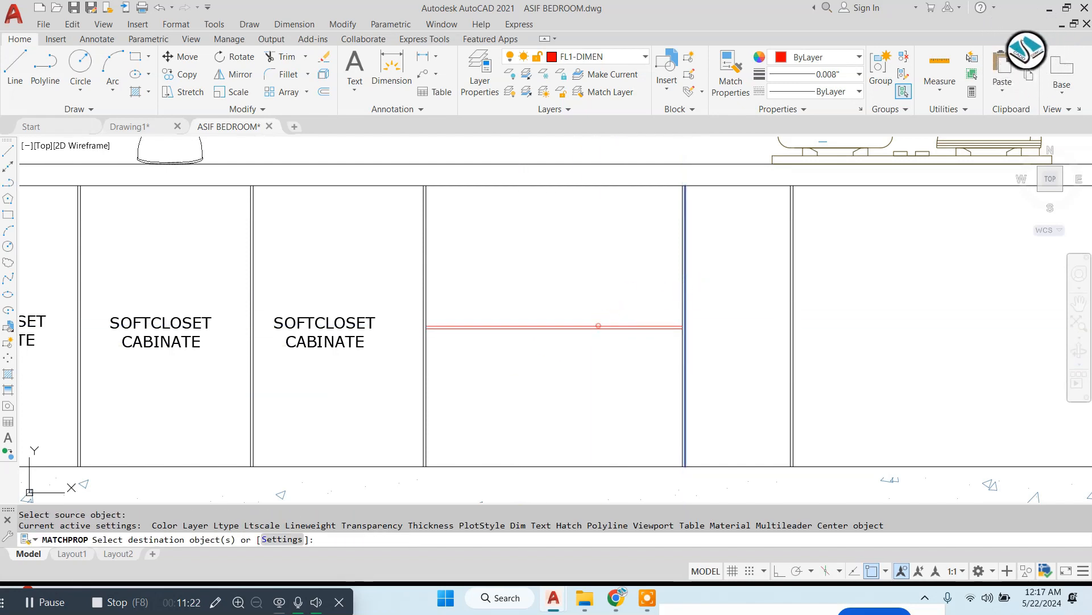
left_click(598, 325)
key("Return")
key("Return")
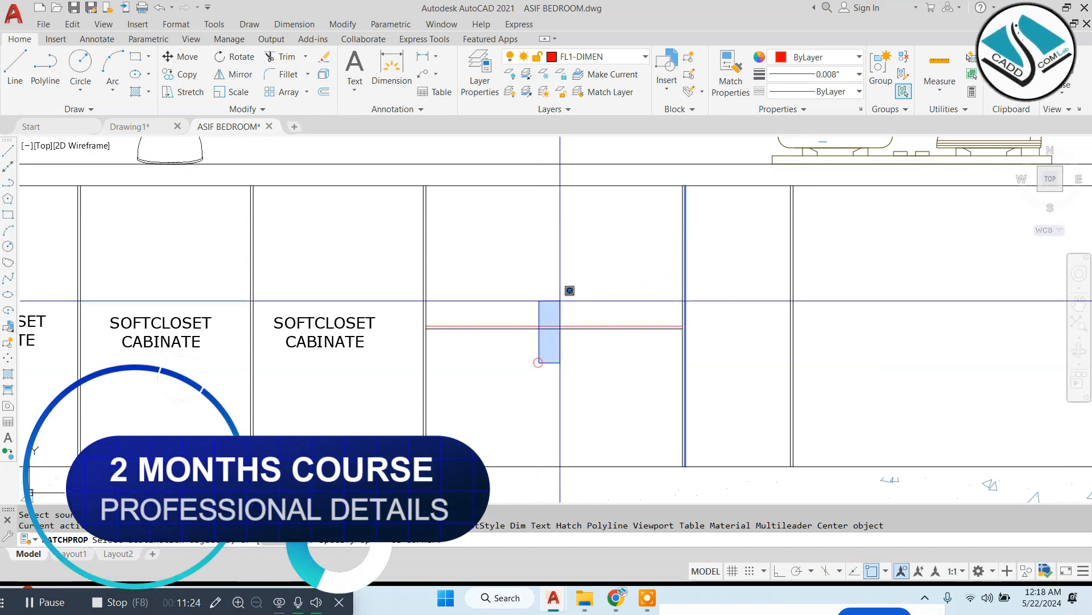
left_click(514, 373)
scroll(574, 344, "down", 4)
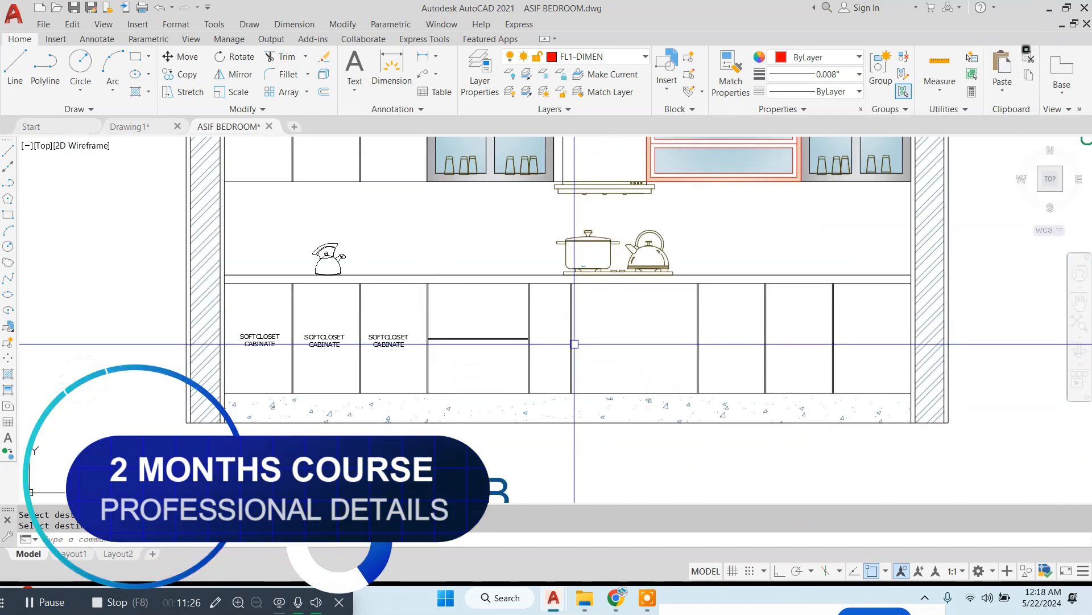
Copy the vertical PULL UNIT label from the reference elevation into the narrow base cabinet of Elevation-B.
scroll(704, 342, "down", 2)
middle_click_drag(993, 356, 371, 363)
scroll(667, 341, "up", 6)
left_click(660, 332)
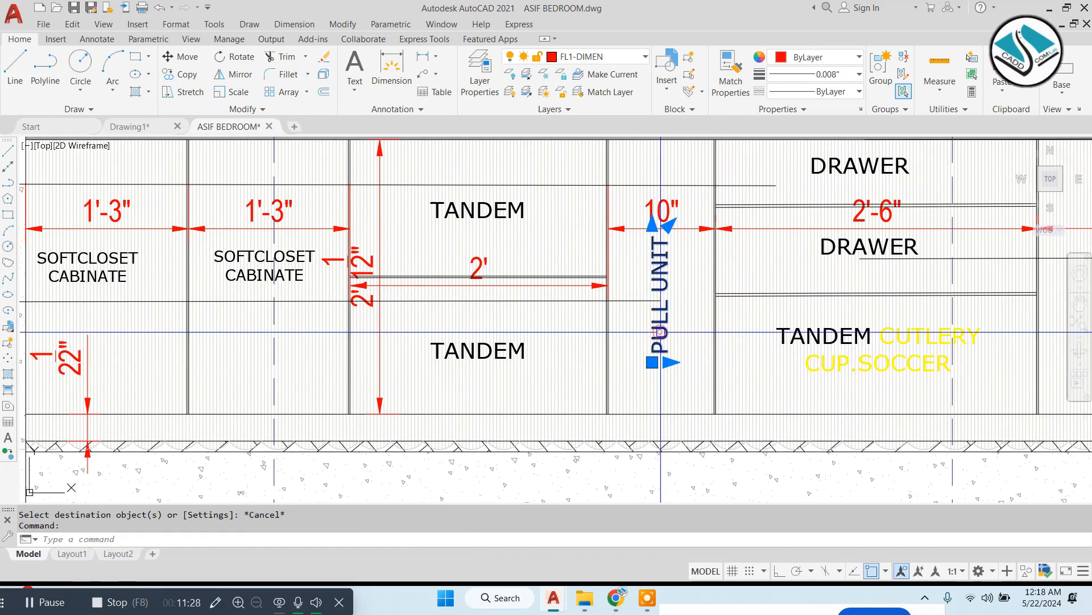
scroll(734, 306, "down", 4)
middle_click_drag(285, 350, 814, 353)
scroll(813, 353, "down", 4)
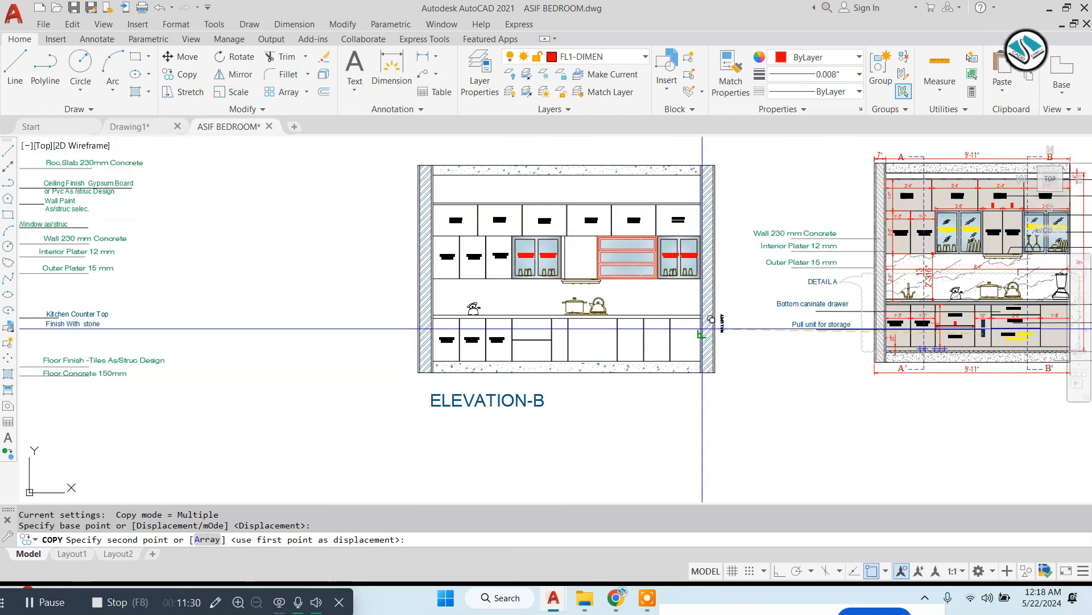
scroll(552, 325, "up", 8)
middle_click_drag(591, 427, 580, 329)
left_click(572, 343)
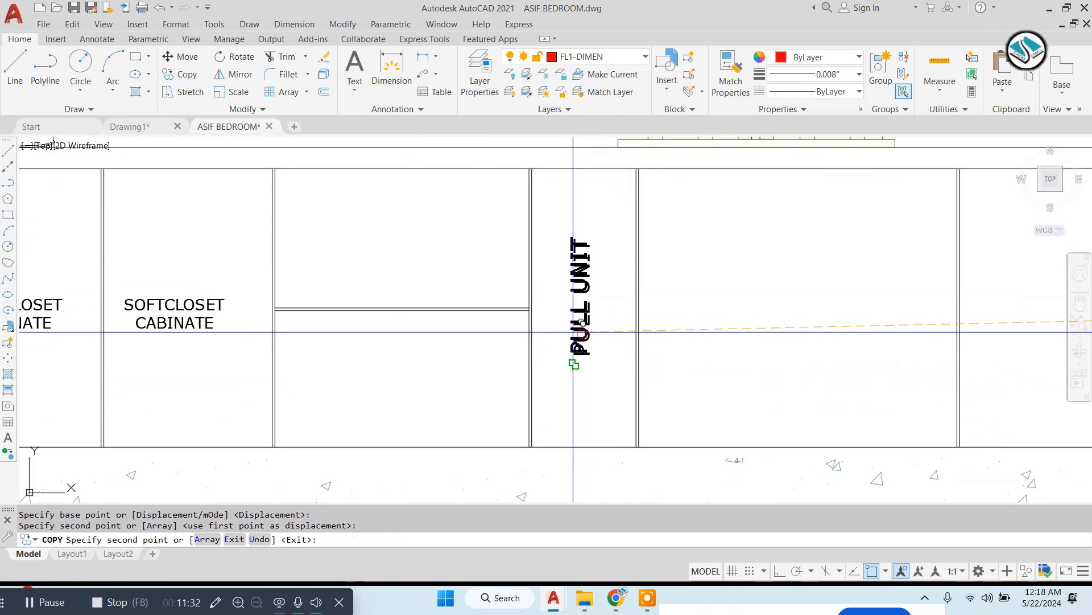
key("Escape")
Copy the TANDEM label from the reference elevation into both the upper and lower halves of the fourth base cabinet.
scroll(575, 332, "down", 6)
middle_click_drag(734, 342, 438, 336)
scroll(886, 286, "up", 2)
scroll(883, 286, "up", 2)
type("c")
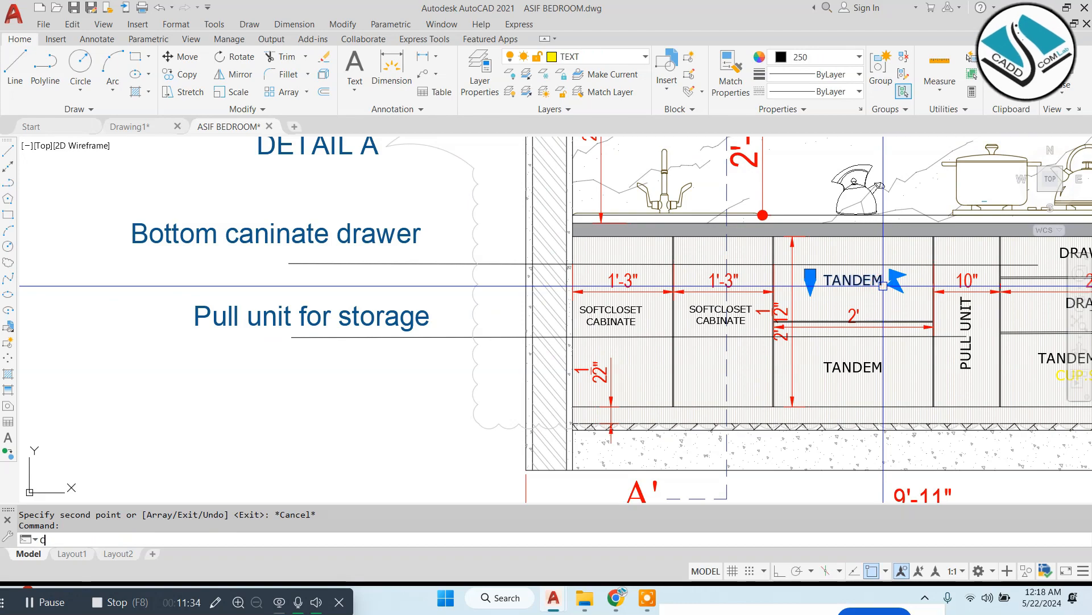
type("o")
key("Return")
left_click(875, 296)
scroll(796, 293, "down", 5)
middle_click_drag(353, 370, 609, 347)
scroll(452, 277, "up", 5)
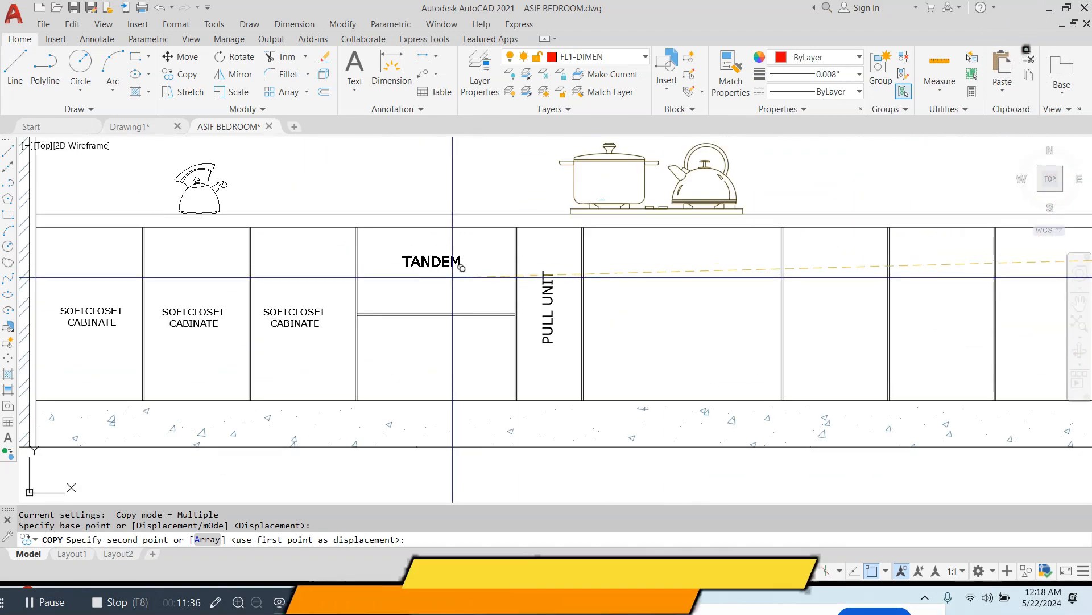
left_click(475, 269)
left_click(480, 354)
key("Escape")
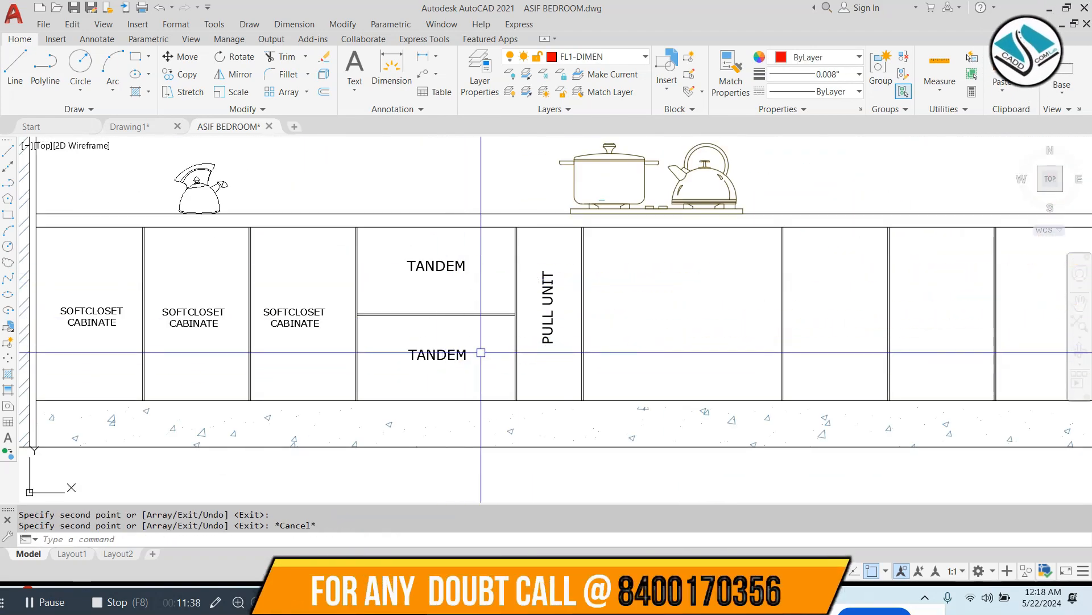
Divide the left side line of the wide base cabinet next to the pull unit into three equal segments.
scroll(481, 353, "down", 3)
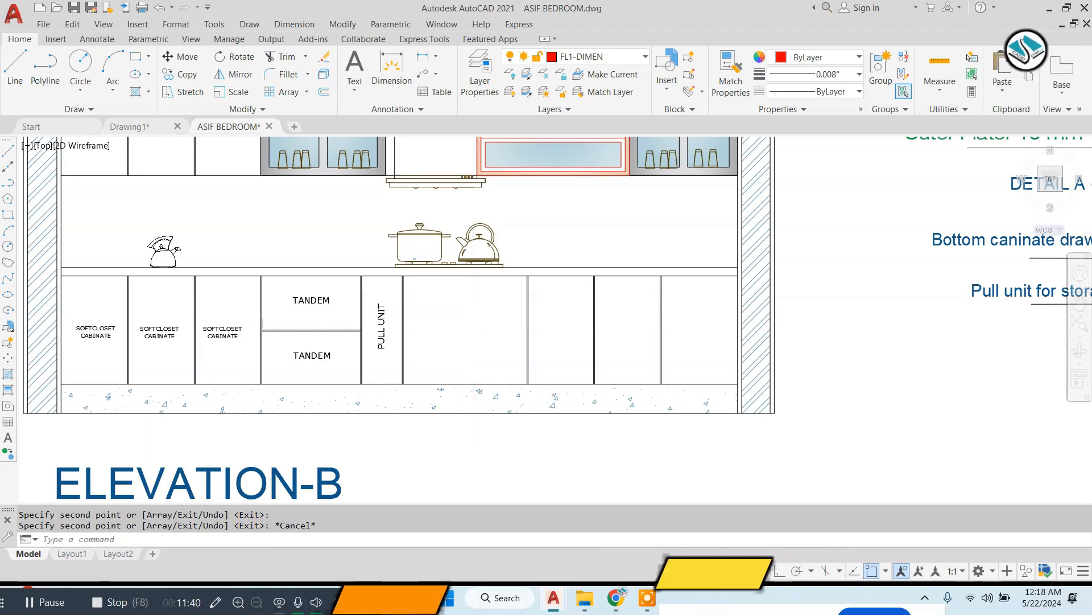
scroll(285, 239, "down", 3)
scroll(683, 230, "up", 6)
scroll(682, 230, "down", 3)
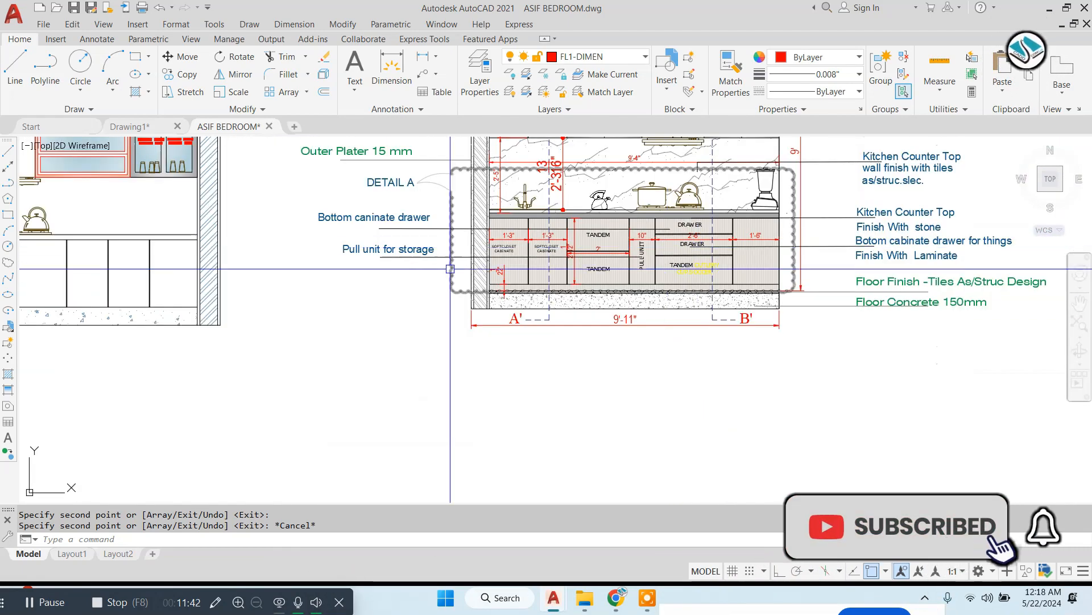
scroll(231, 279, "up", 8)
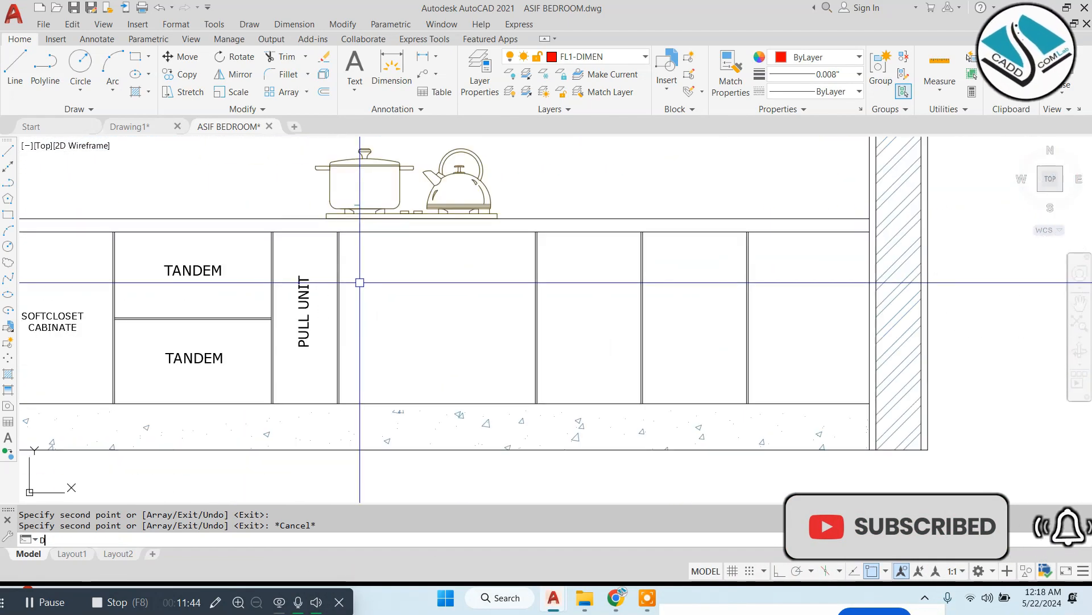
type("IV")
key("Return")
scroll(359, 283, "up", 4)
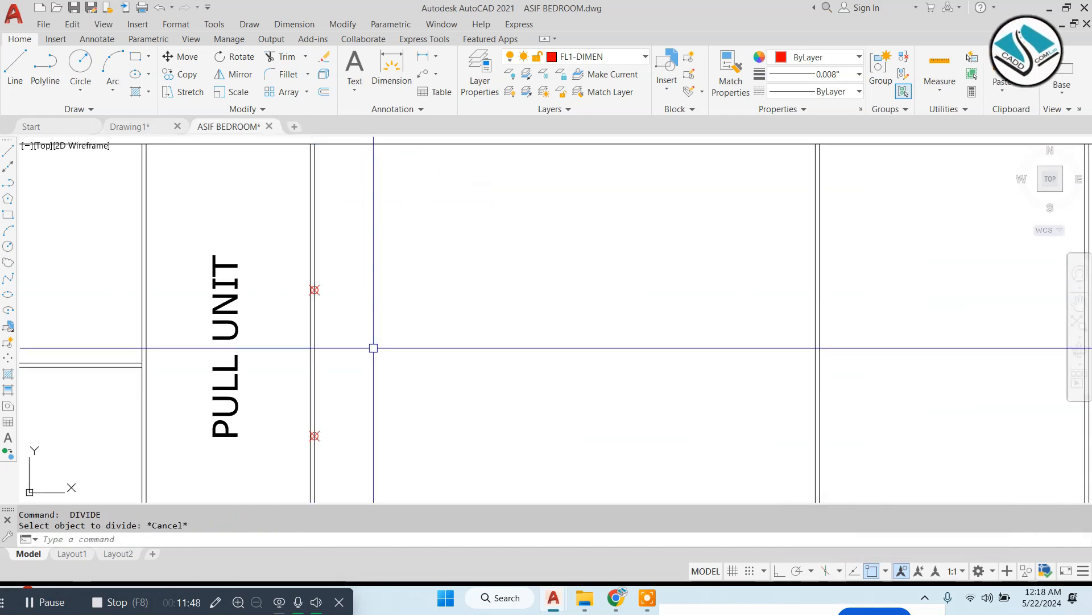
With Ortho on, draw two horizontal lines from the division points across the wide cabinet, past its right divider.
type("L")
key("Return")
left_click(315, 289)
key("F8")
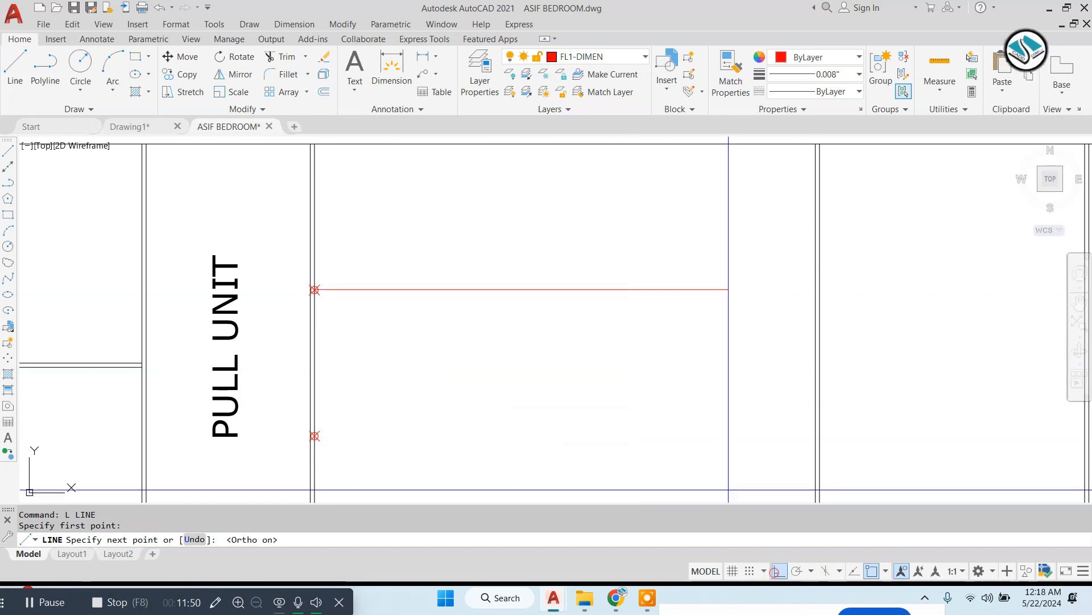
left_click(858, 290)
key("Escape")
key("Return")
left_click(314, 436)
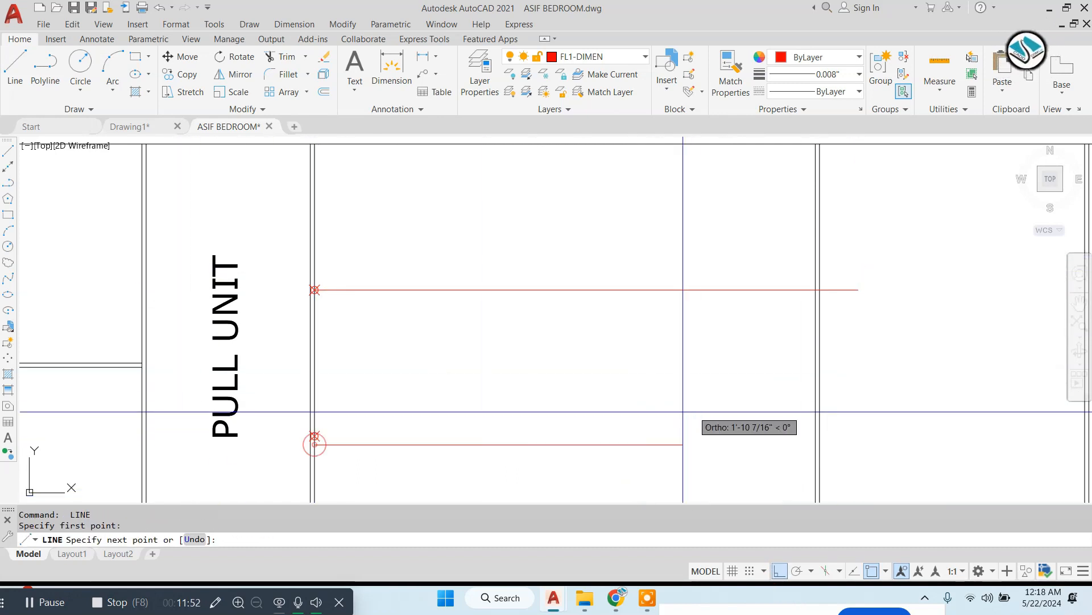
key("Escape")
key("Return")
left_click(315, 436)
left_click(961, 433)
key("Escape")
Trim the ends of both horizontal lines that overshoot the wide cabinet's right divider.
middle_click_drag(780, 403, 689, 346)
type("tr")
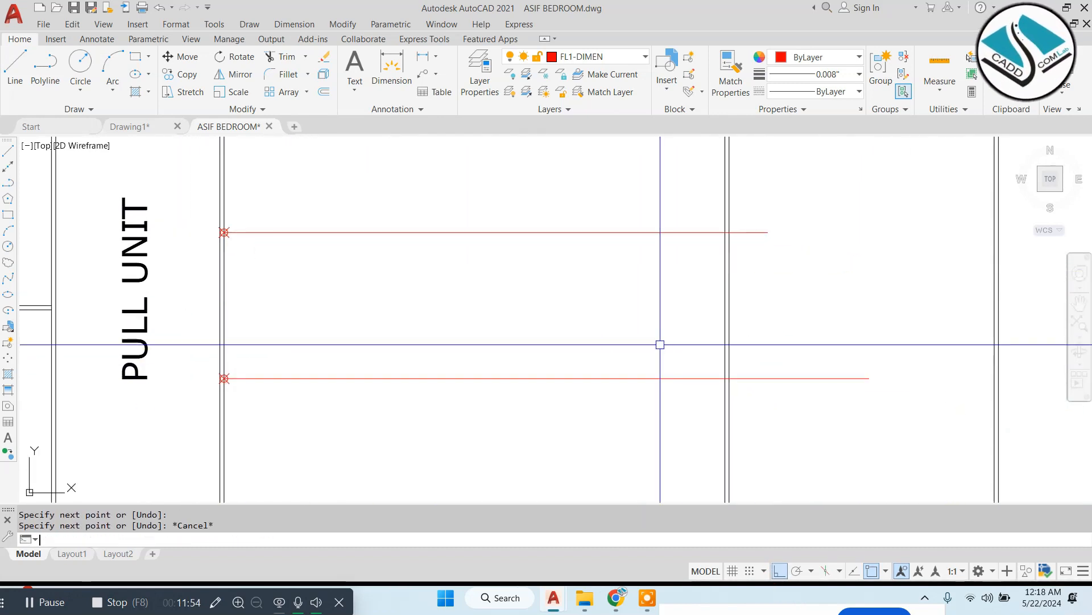
key("Return")
key("Return")
left_click(837, 186)
left_click(756, 389)
key("Escape")
Erase the two division point markers on the wide cabinet's left side line.
left_click(200, 183)
left_click(317, 412)
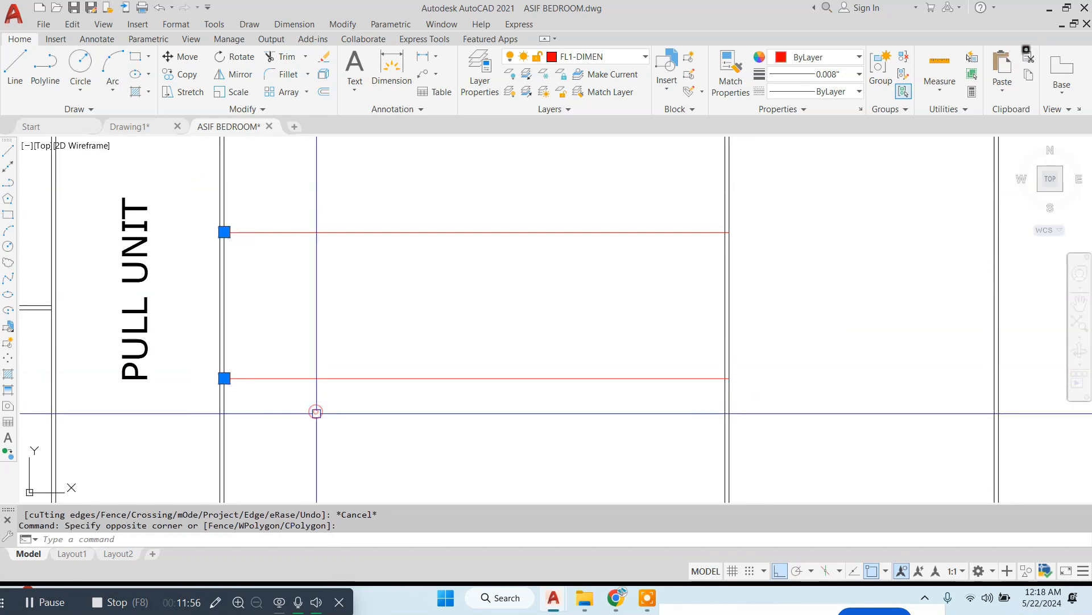
type("e")
key("Return")
scroll(596, 286, "down", 2)
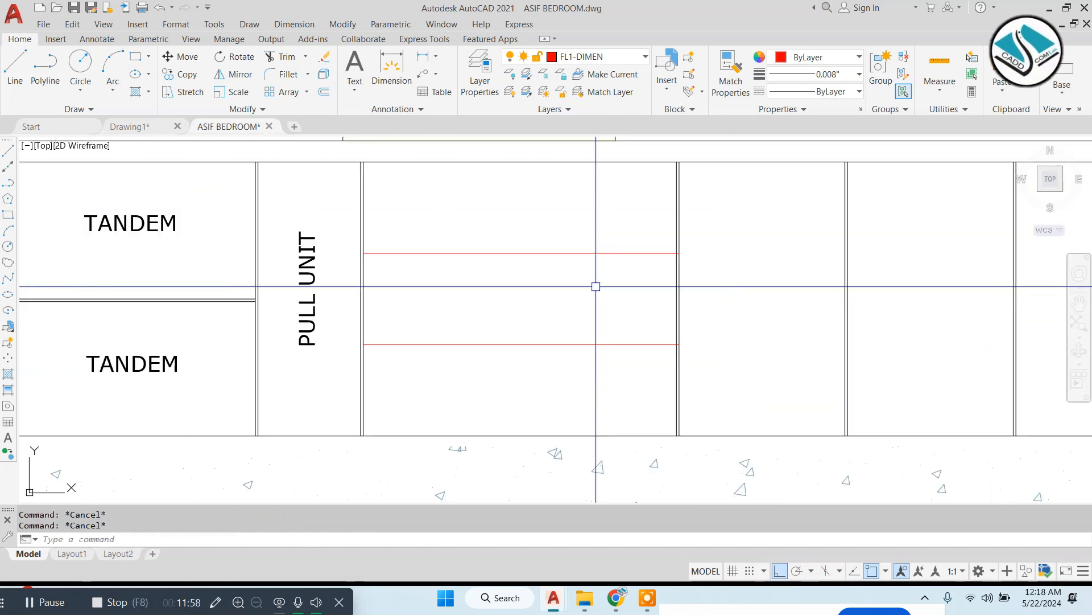
Match the properties of the wide base cabinet's right divider onto the two red horizontal drawer lines.
type("ma")
left_click(683, 219)
left_click(610, 195)
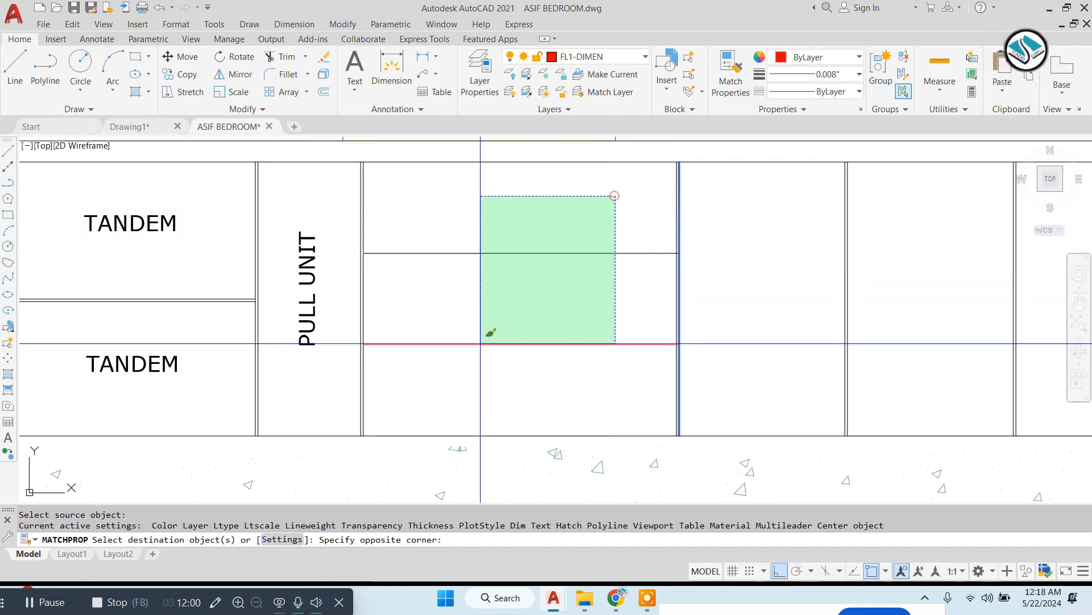
left_click(488, 334)
key("Return")
Offset the two horizontal drawer lines by 0.25 so each drawer division in the wide base cabinet is a double line.
type("o")
key("Return")
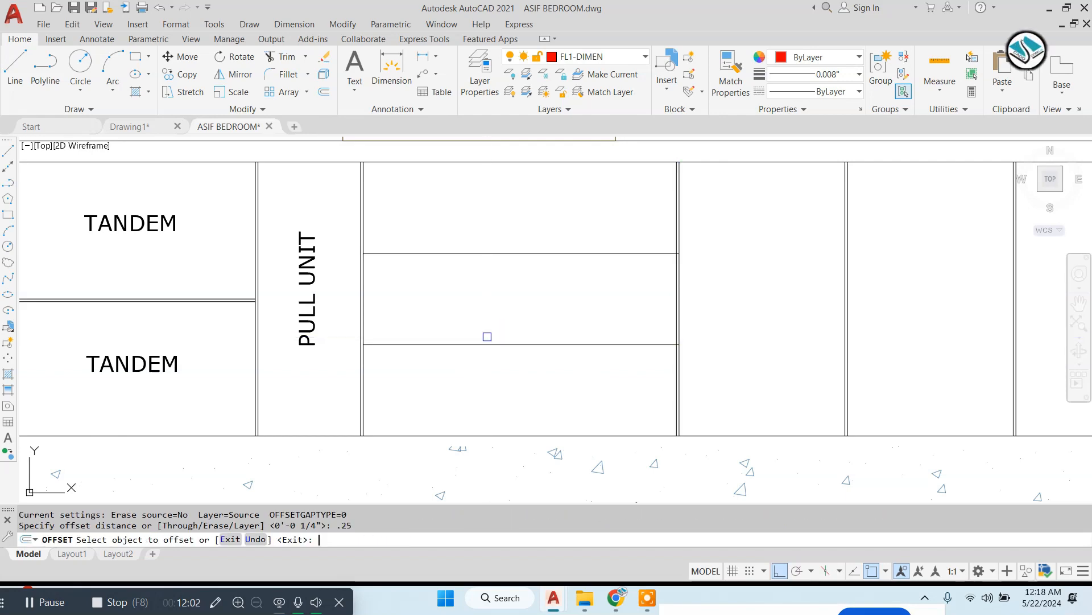
scroll(444, 262, "up", 4)
left_click(430, 253)
left_click(429, 256)
scroll(432, 256, "down", 4)
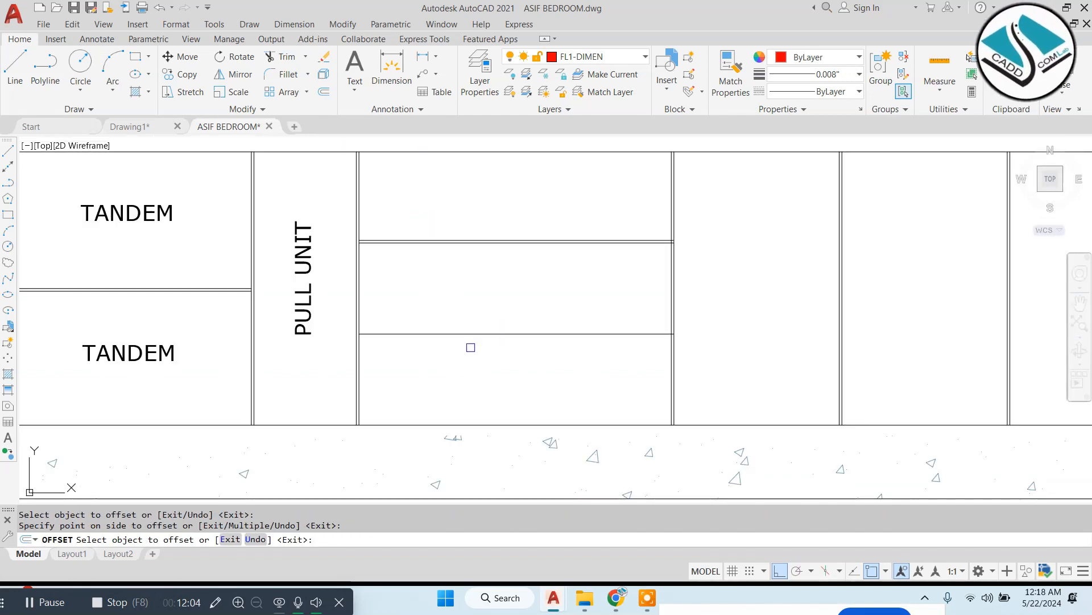
key("Escape")
Copy the two DRAWER labels and the TANDEM CUTLERY CUP.SOCCER label from the reference elevation into the wide cabinet's three divisions.
scroll(455, 328, "down", 4)
scroll(613, 353, "down", 2)
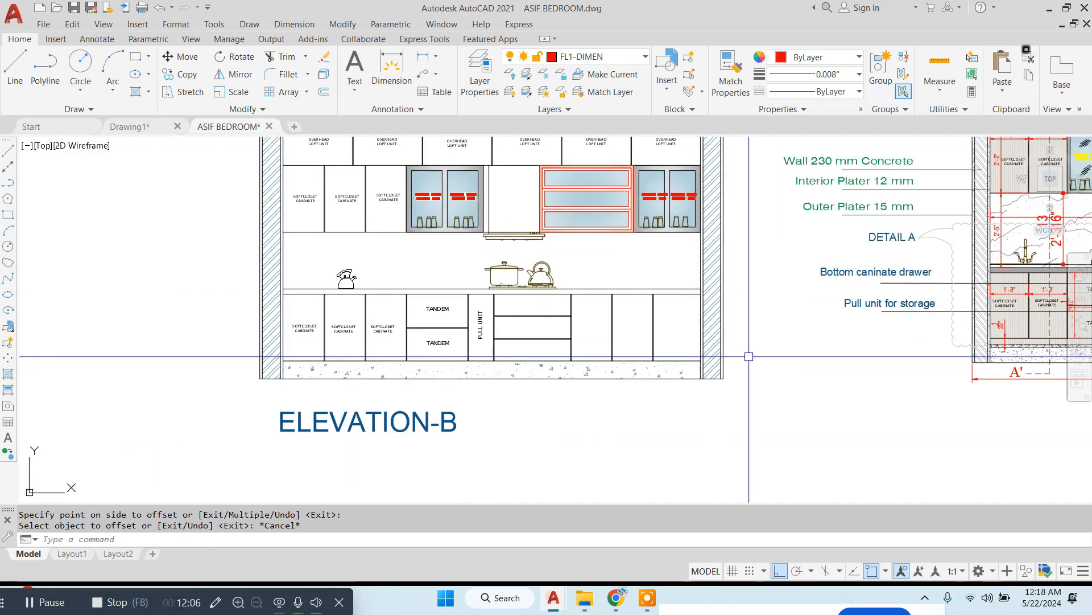
middle_click_drag(749, 357, 432, 363)
scroll(879, 323, "up", 6)
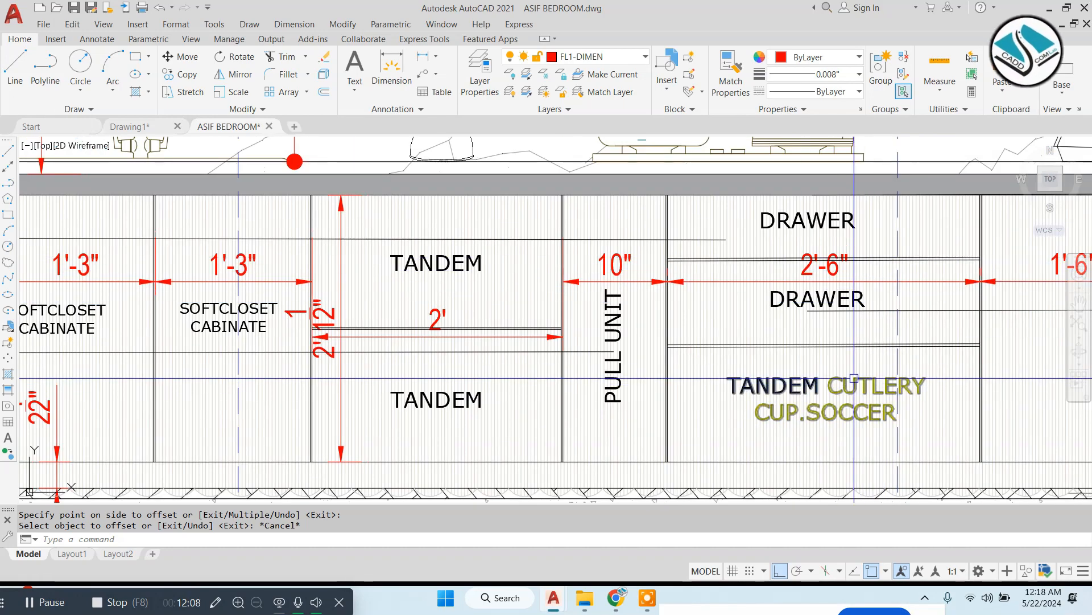
left_click(854, 377)
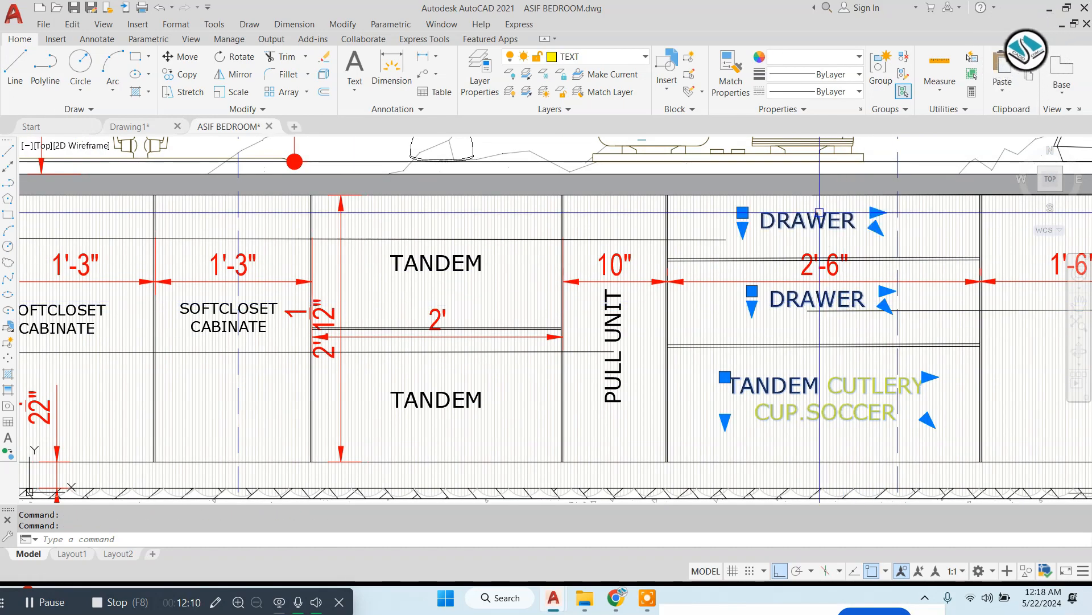
left_click(705, 239)
scroll(705, 239, "down", 8)
middle_click_drag(353, 251, 676, 249)
scroll(676, 250, "up", 8)
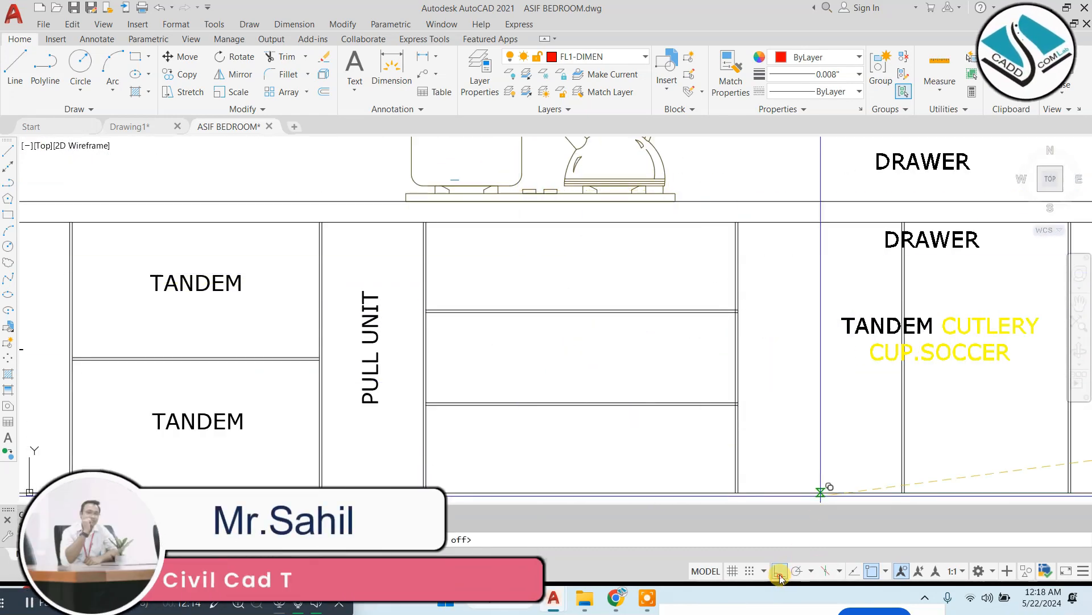
key("F8")
left_click(476, 306)
middle_click_drag(556, 405, 498, 307)
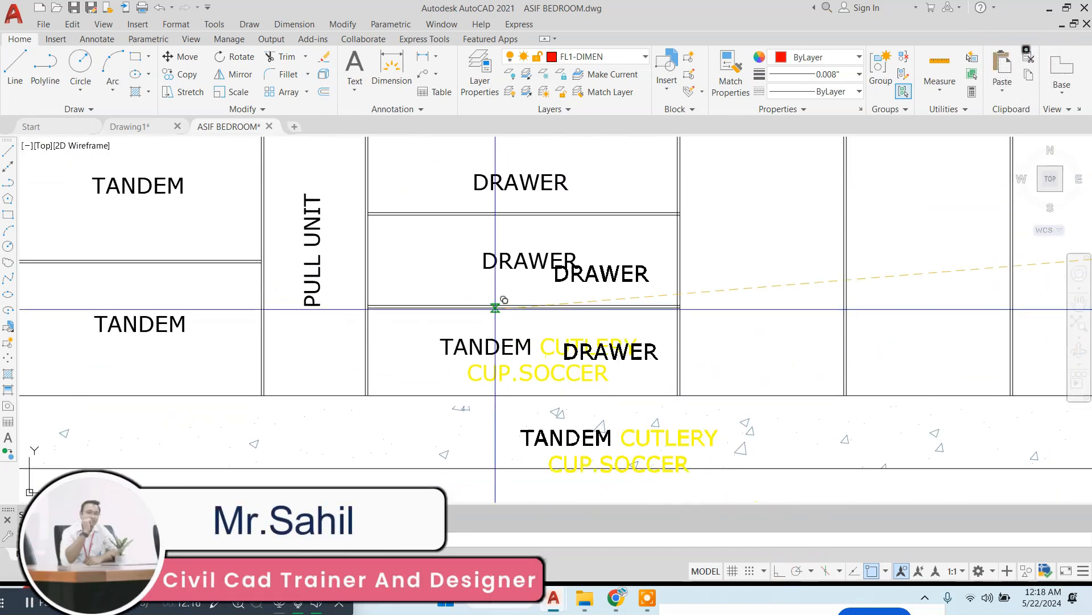
key("Escape")
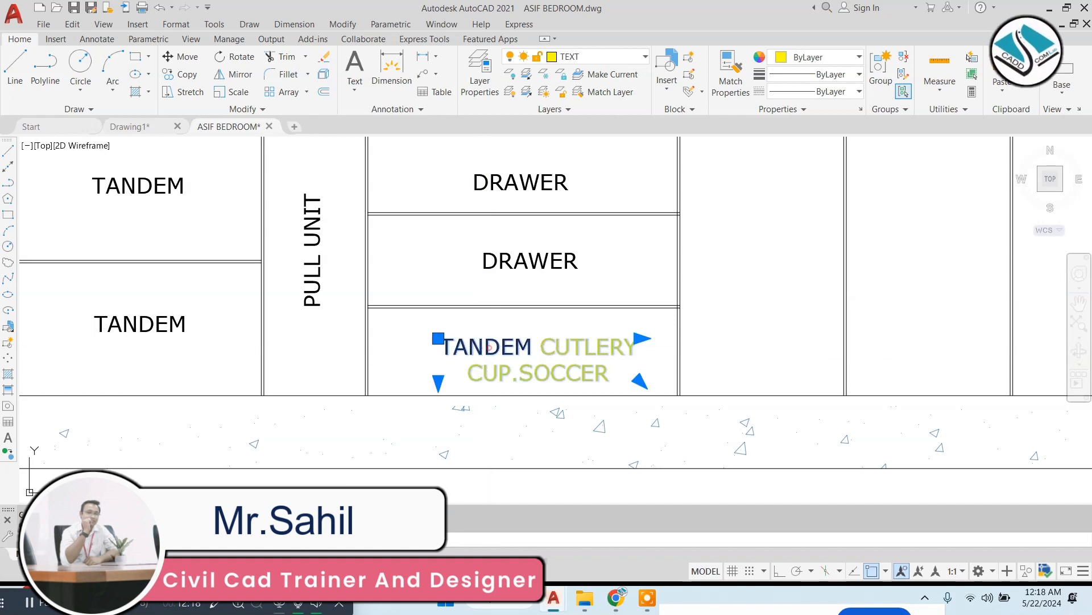
Recolor the yellow CUTLERY CUP.SOCCER words in the lowest drawer label to black.
double_click(488, 348)
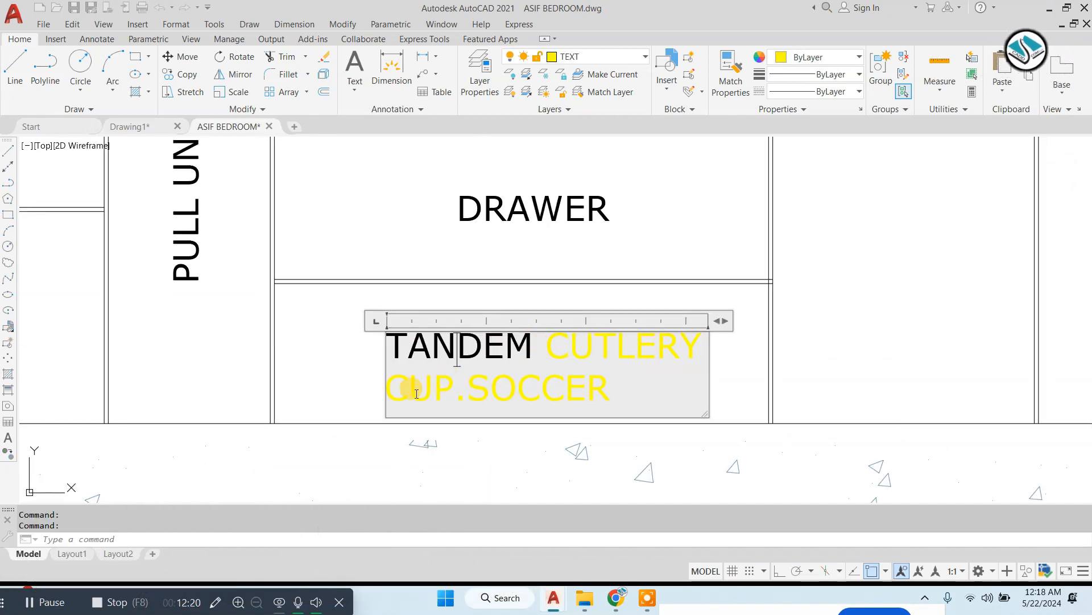
left_click_drag(623, 392, 560, 336)
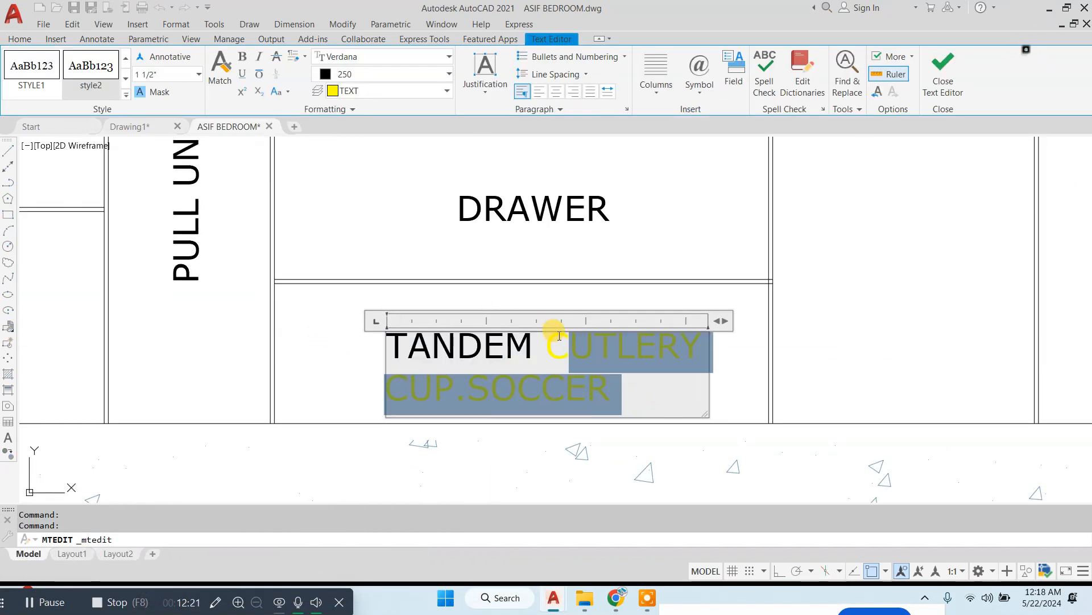
left_click(383, 80)
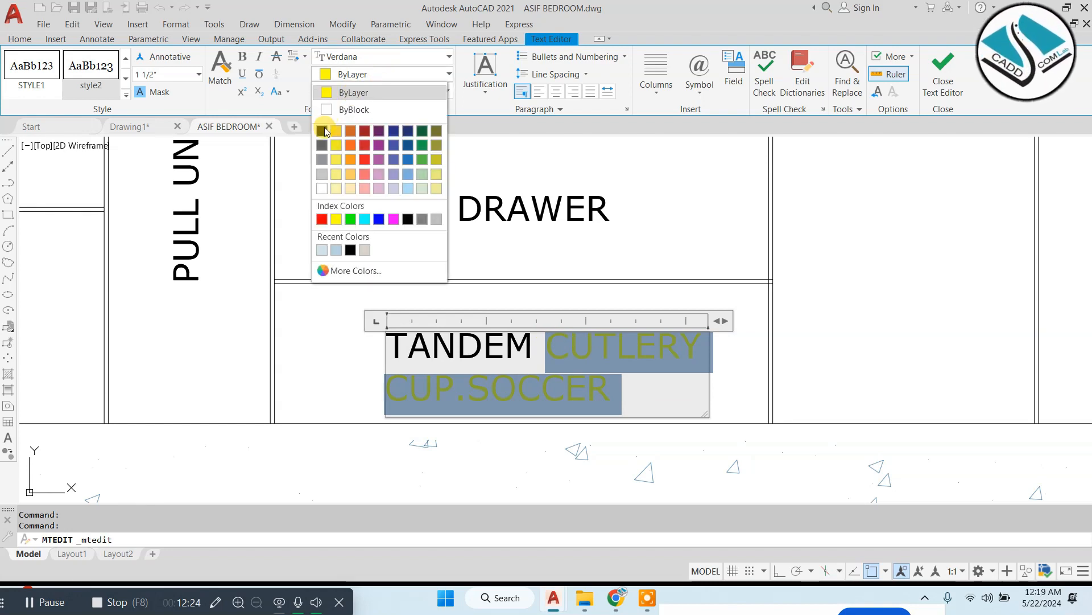
left_click(322, 130)
left_click(952, 73)
left_click(870, 274)
key("Escape")
Copy the SOFTCLOSET CABINATE label from the third base cabinet into the three unlabelled base cabinets beside the drawers.
scroll(500, 301, "down", 4)
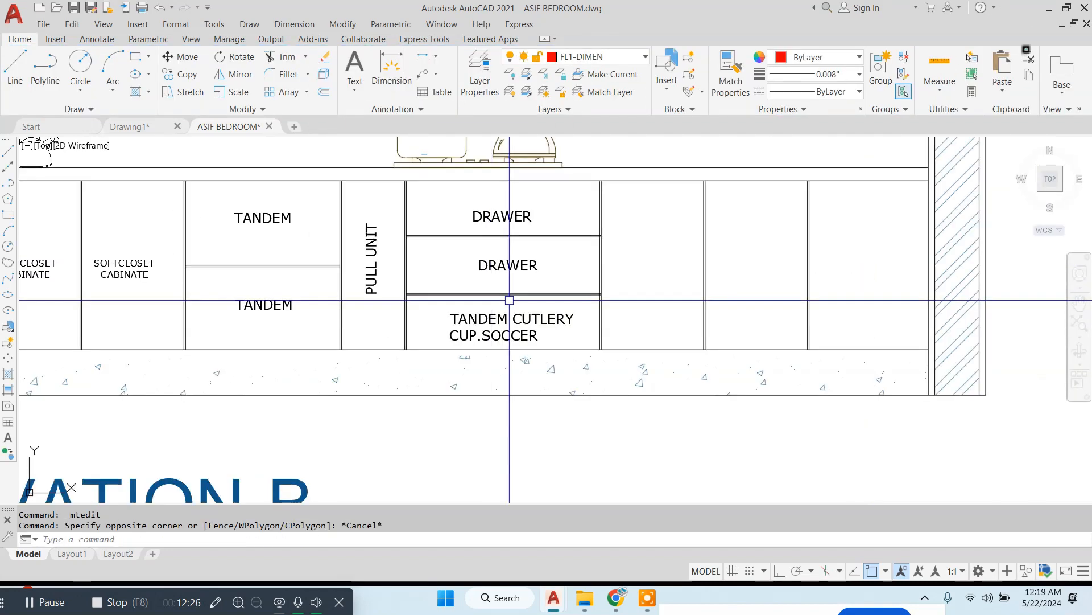
key("Escape")
scroll(535, 292, "down", 4)
scroll(384, 273, "up", 4)
left_click(374, 299)
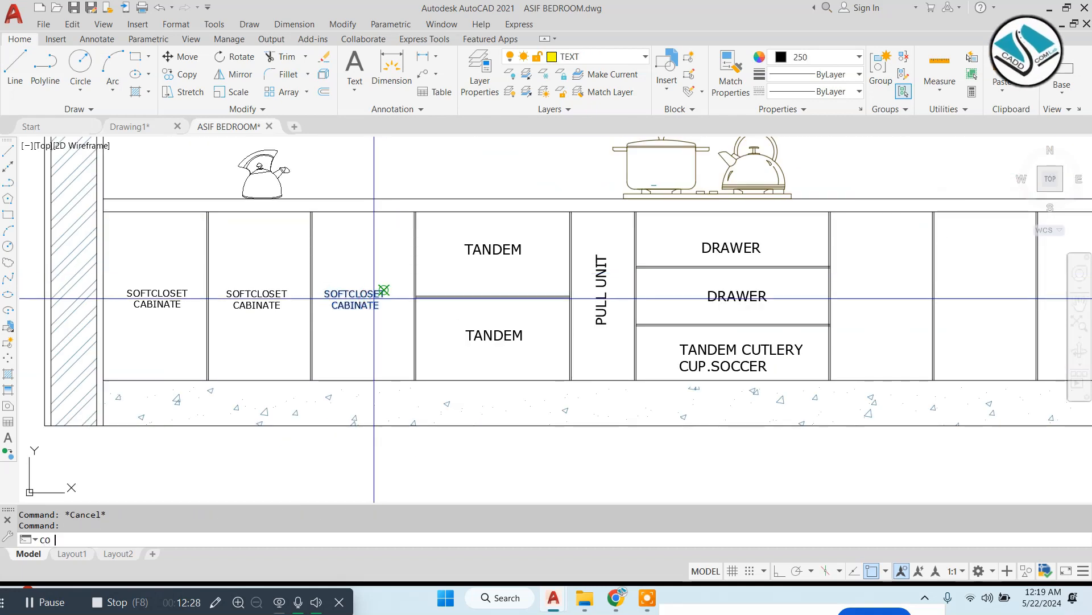
middle_click_drag(671, 403, 395, 373)
scroll(572, 292, "up", 2)
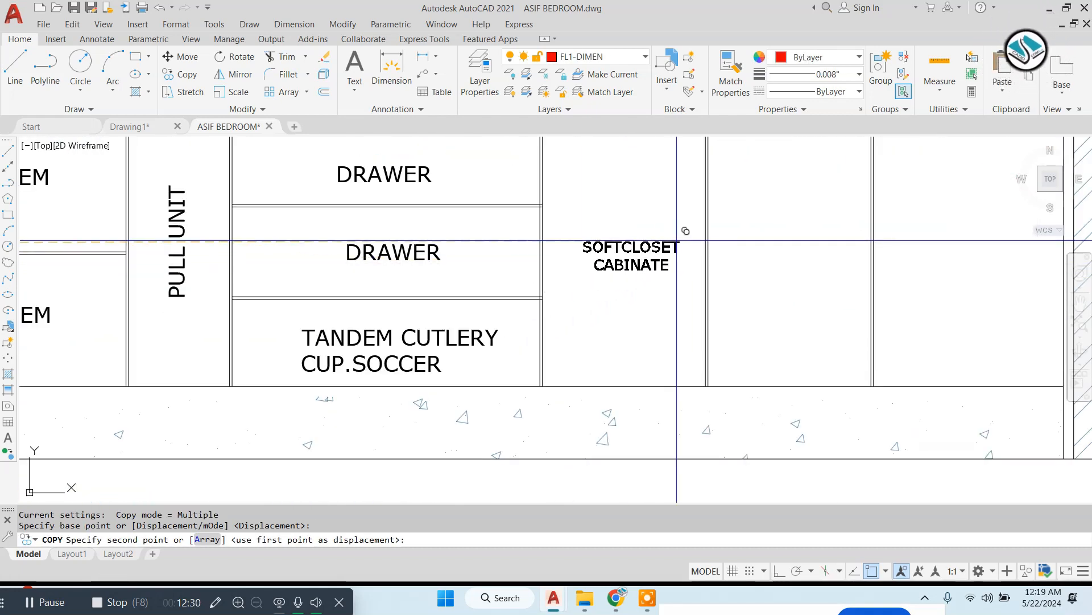
left_click(674, 234)
left_click(834, 232)
middle_click_drag(779, 257, 582, 331)
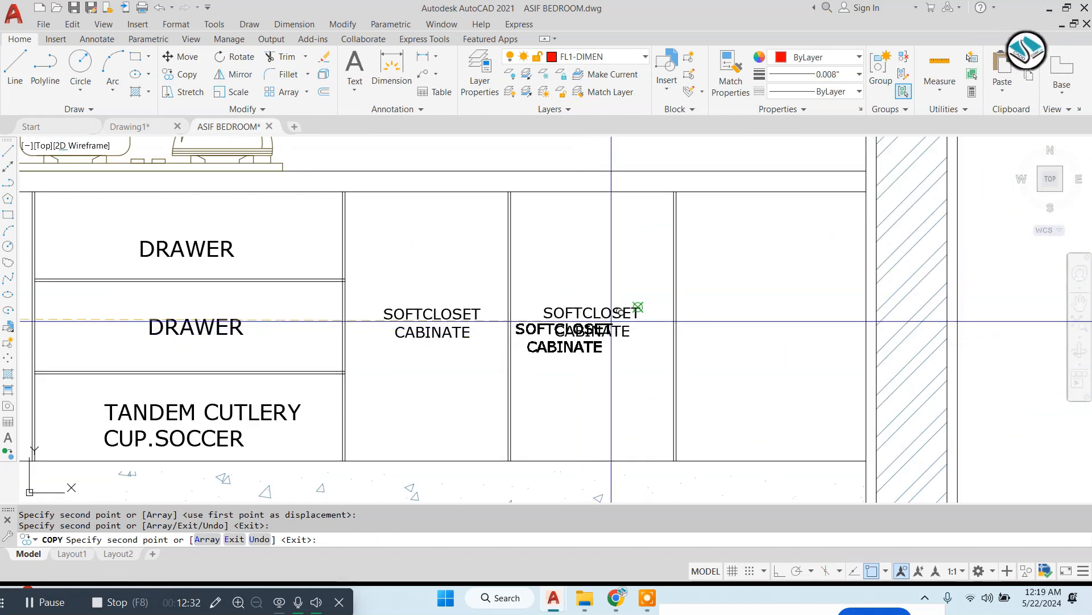
left_click(808, 302)
key("Escape")
Hide the kettles, pot and hob standing on the counter to clear the backsplash area.
scroll(651, 296, "down", 6)
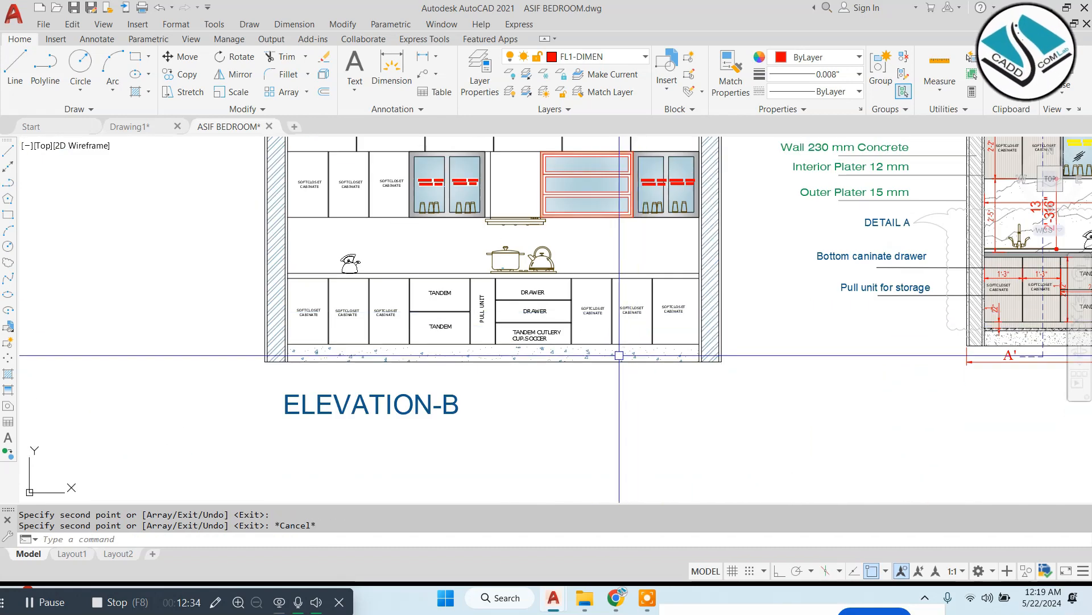
scroll(576, 373, "down", 2)
scroll(576, 373, "up", 5)
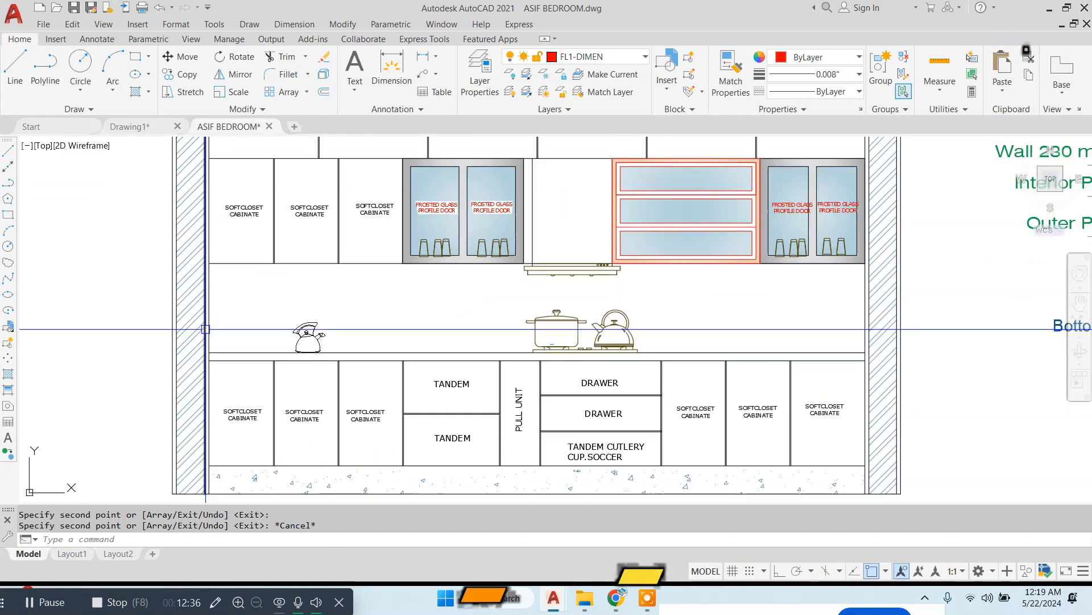
key("Escape")
left_click(902, 296)
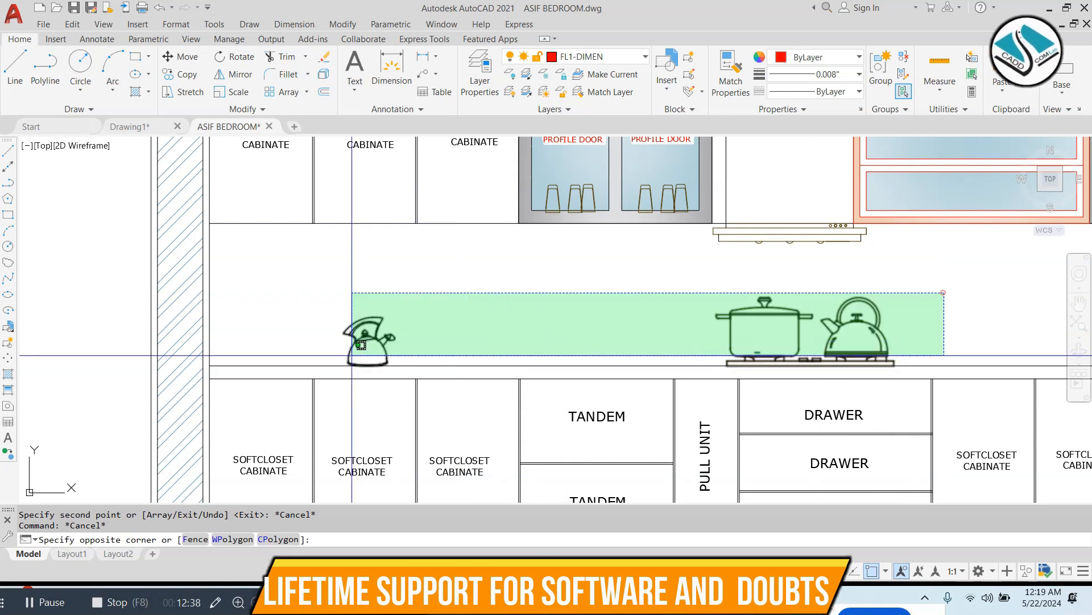
left_click(353, 378)
right_click(374, 345)
left_click(565, 102)
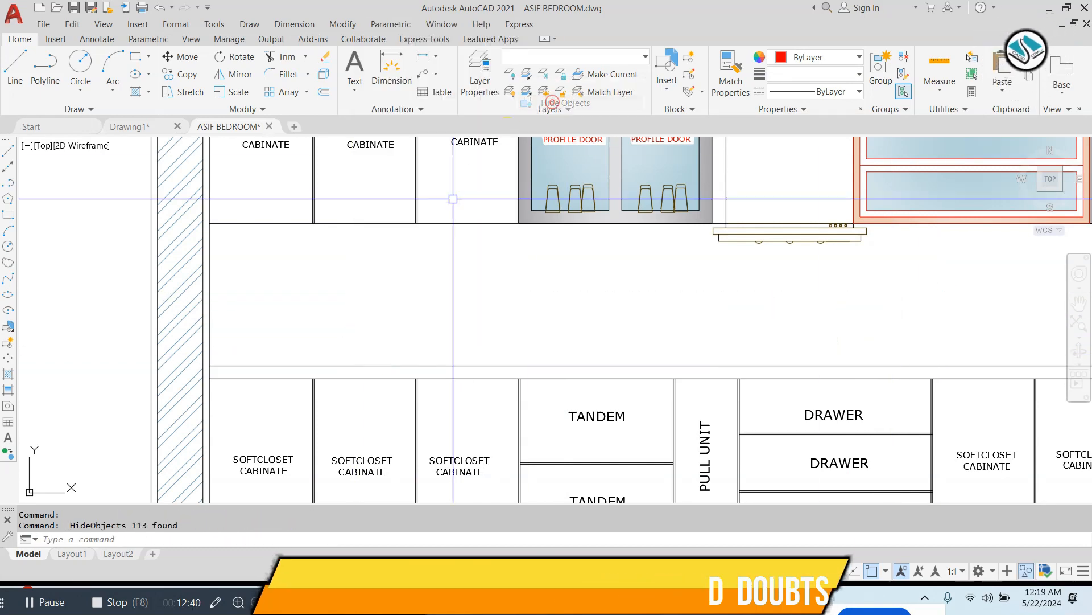
Hatch the backsplash between the counter and the overhead cabinets with the NET pattern.
type("H")
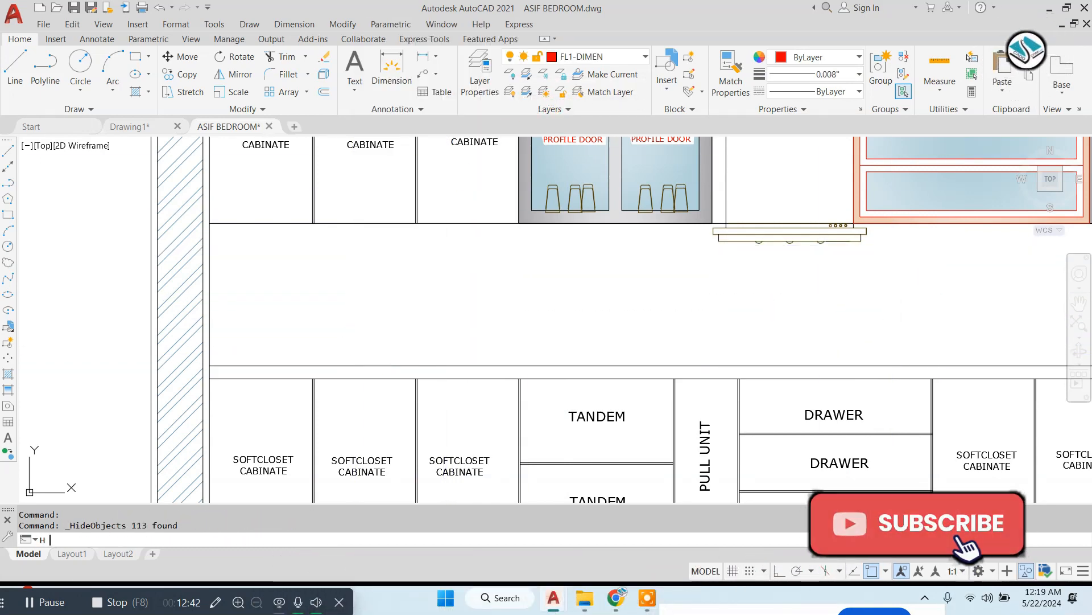
key("Return")
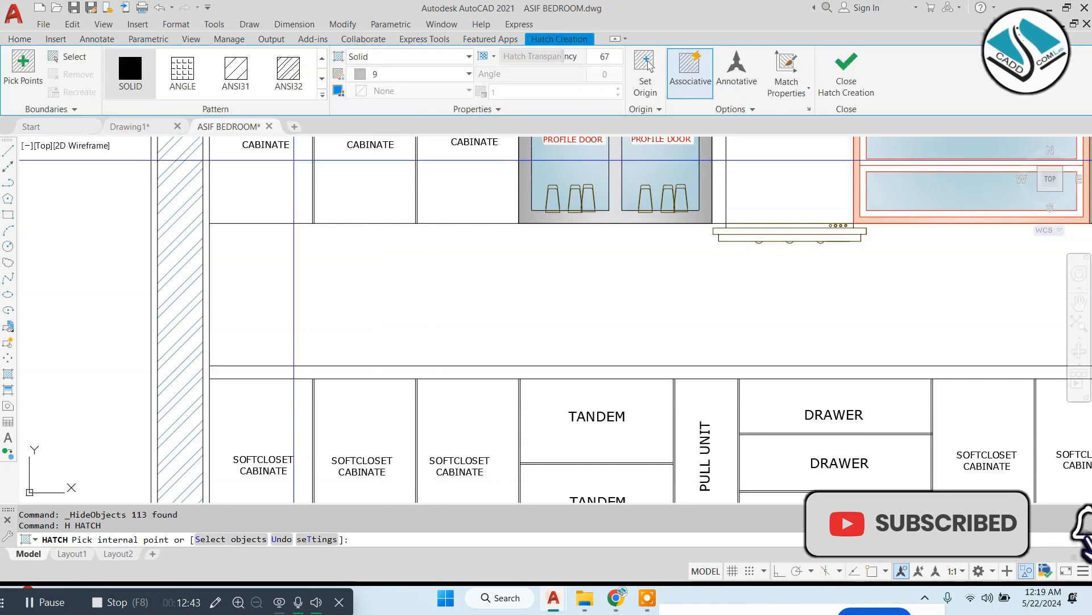
left_click(322, 94)
scroll(203, 230, "down", 5)
scroll(199, 224, "down", 8)
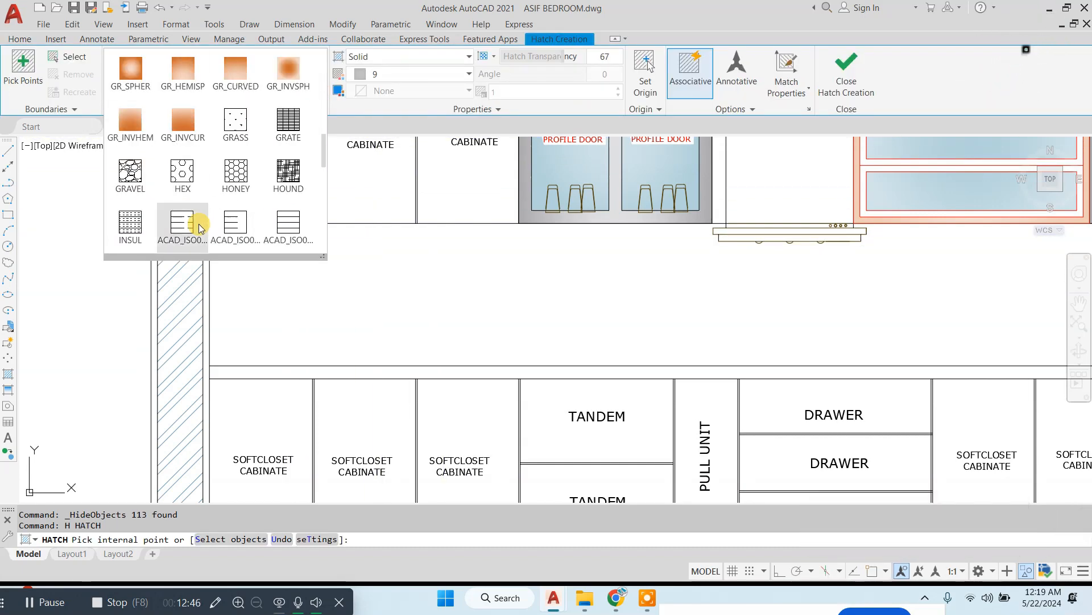
left_click(153, 183)
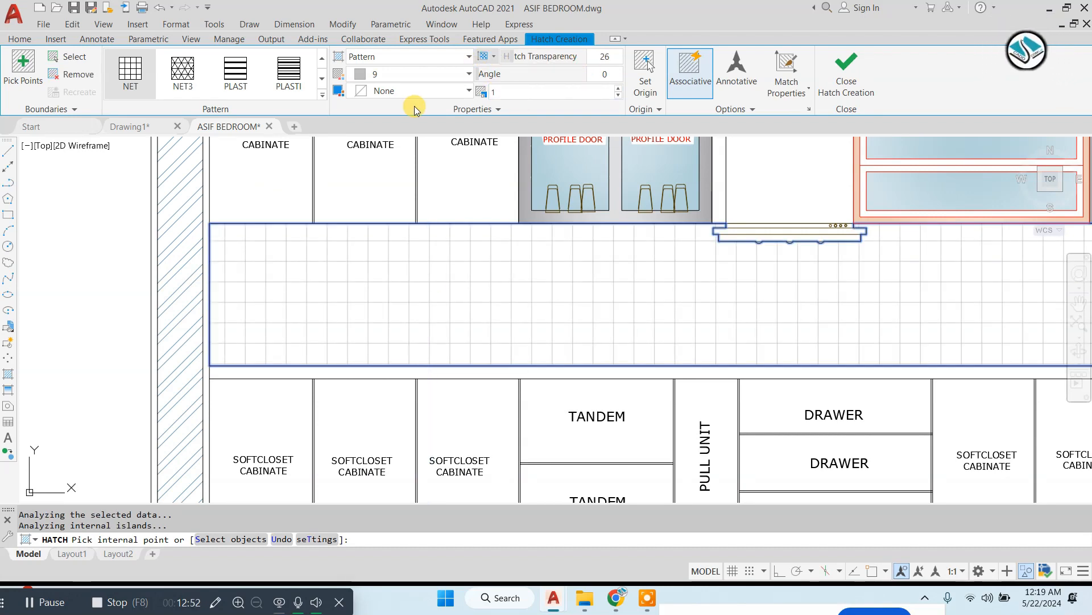
Try backsplash hatch scales of 10 and 2.5, and settle on a scale of 2.
type("10")
key("Return")
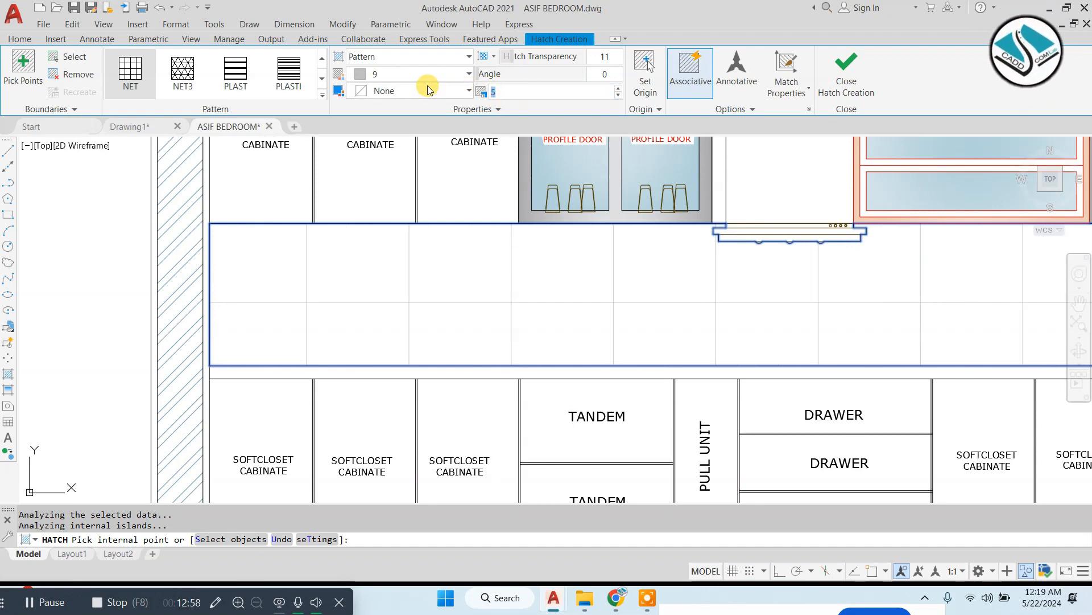
type("2.5")
key("Return")
left_click_drag(505, 93, 448, 93)
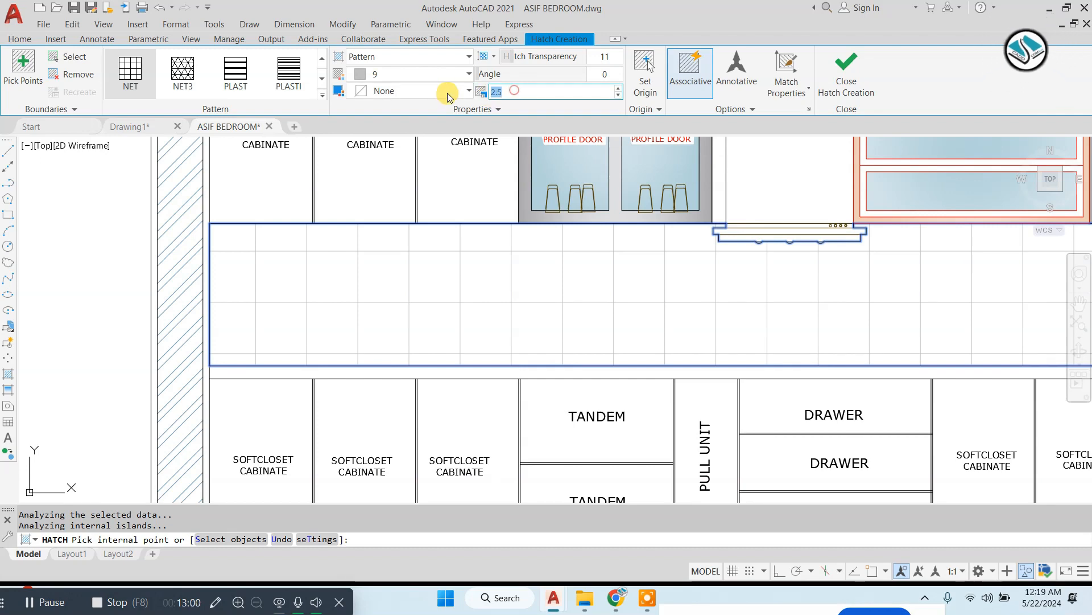
type("2")
key("Return")
Set the backsplash hatch color to dark blue 34,52,110 and finish the hatch.
scroll(506, 187, "down", 6)
scroll(587, 150, "up", 2)
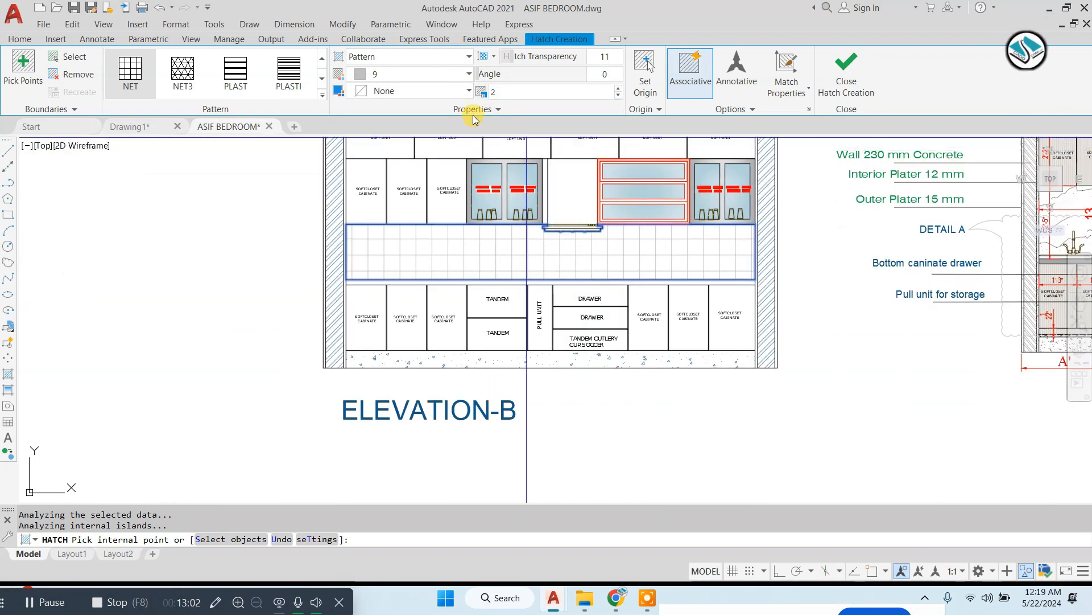
left_click(396, 75)
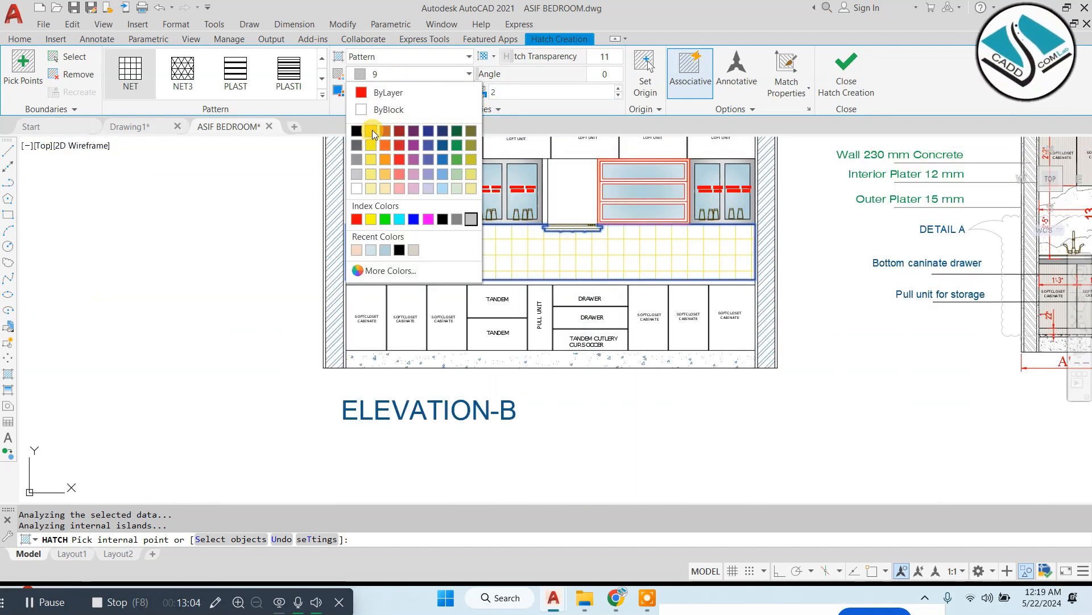
left_click(445, 132)
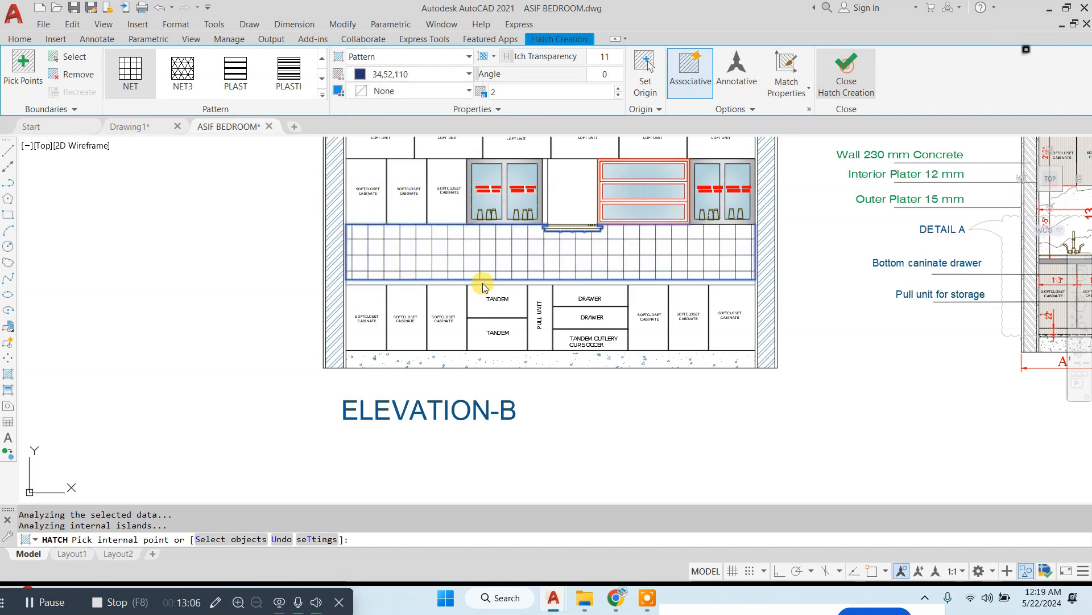
key("Return")
Move the whole Elevation-B drawing with its title to the left, farther from the reference elevation.
scroll(384, 405, "down", 3)
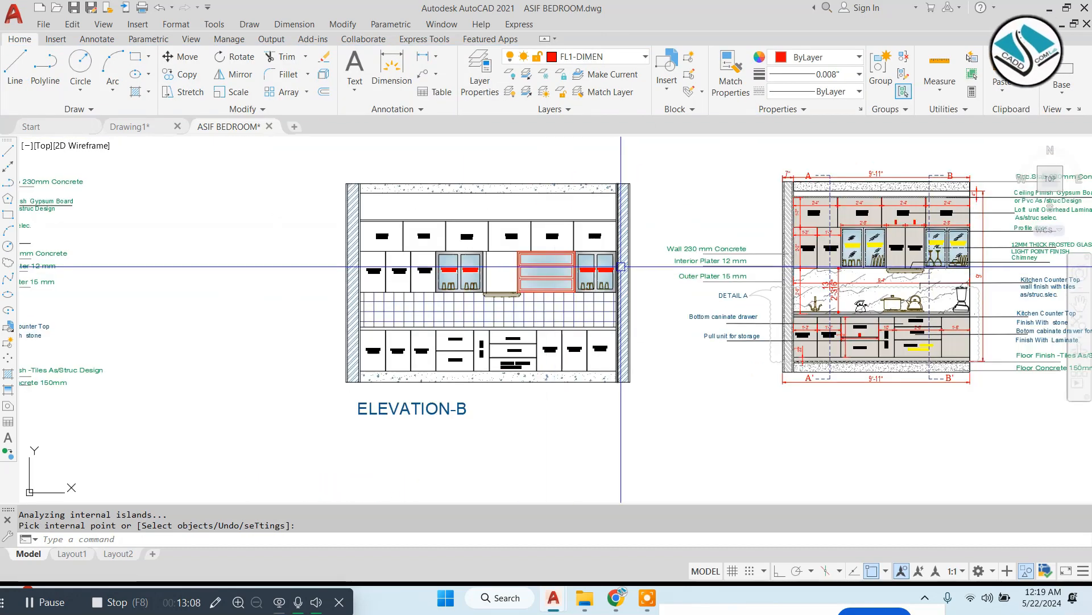
left_click(639, 162)
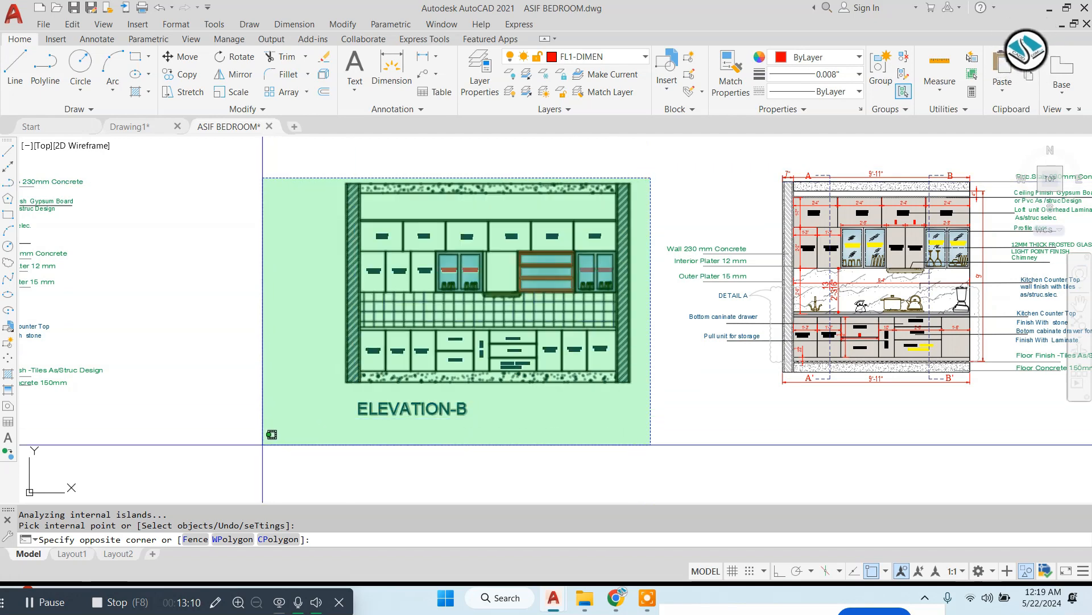
left_click(264, 444)
type("m")
key("space")
left_click(647, 446)
left_click(531, 446)
key("Escape")
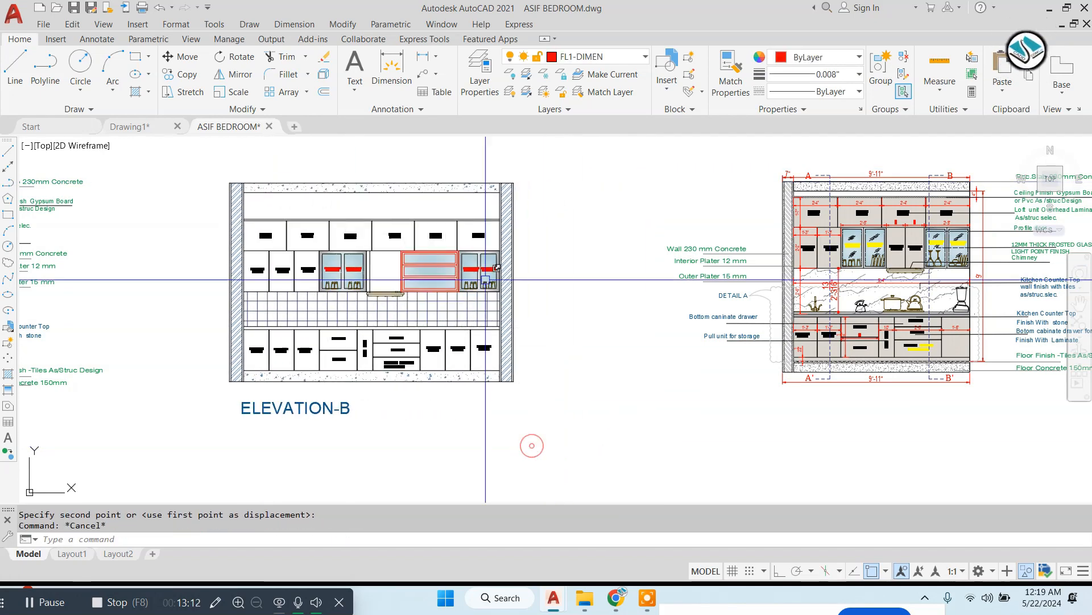
Hatch all six overhead loft units of Elevation-B with the ANSI31 pattern.
middle_click_drag(318, 347, 365, 371)
scroll(319, 235, "up", 5)
scroll(320, 235, "down", 4)
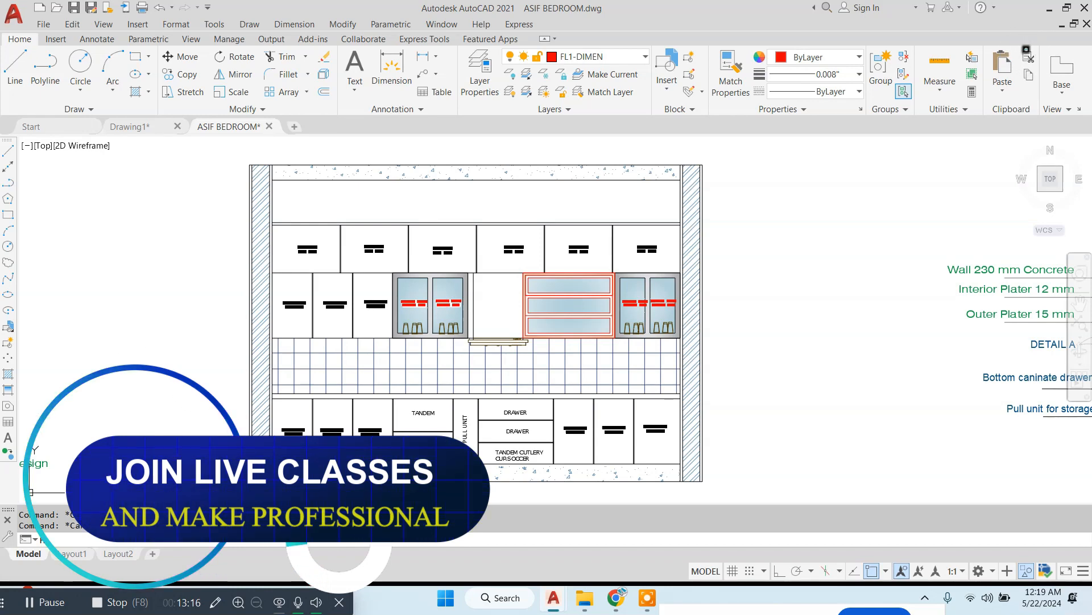
type("h")
key("space")
scroll(320, 252, "up", 4)
left_click(319, 97)
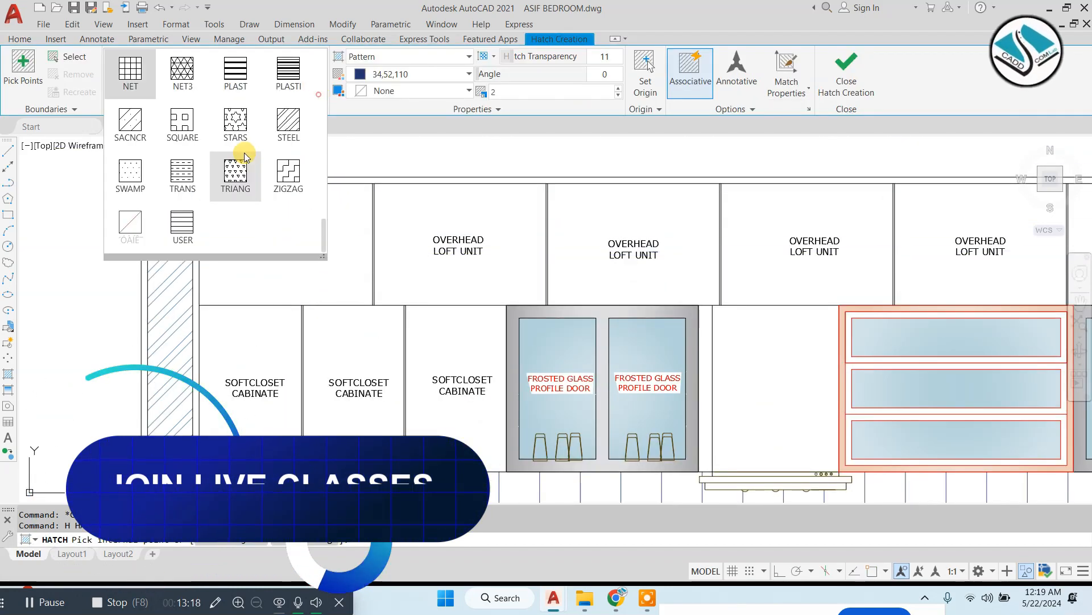
scroll(244, 154, "up", 15)
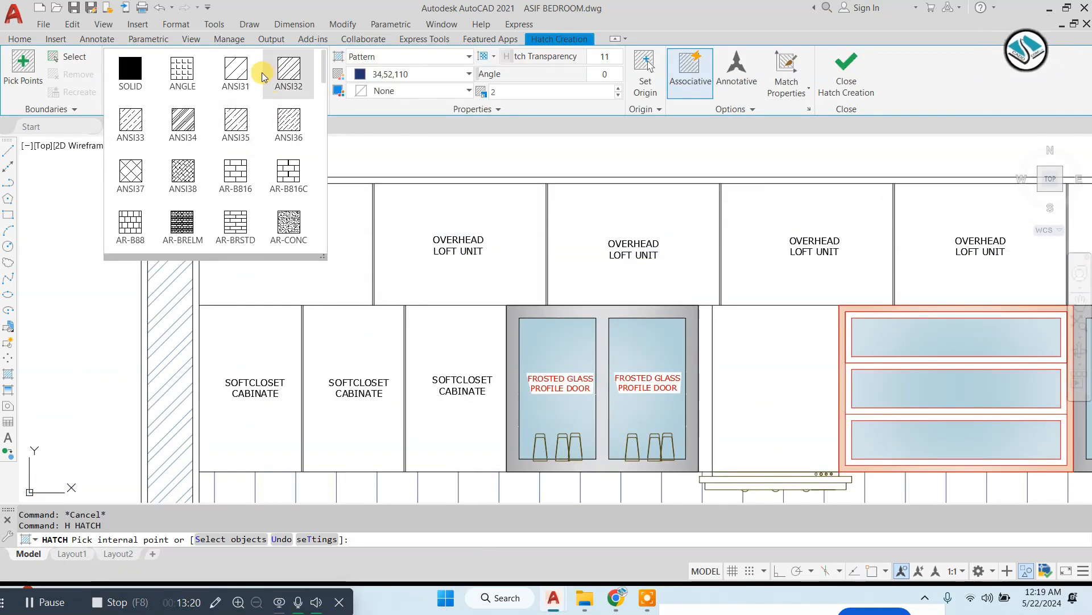
left_click(236, 71)
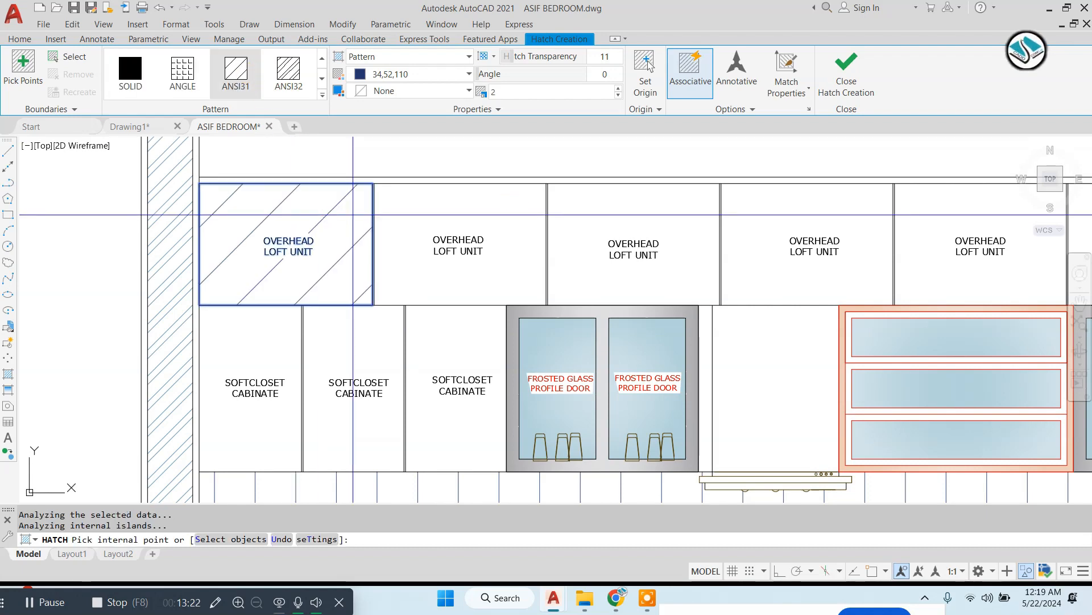
left_click(458, 218)
left_click(653, 219)
left_click(782, 221)
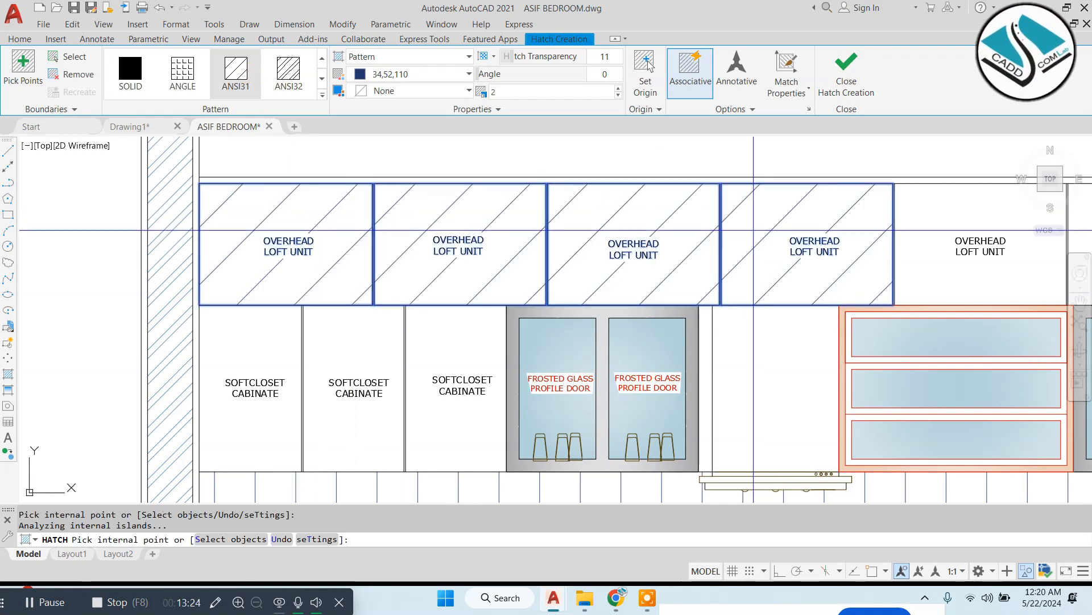
middle_click_drag(941, 220, 676, 171)
left_click(675, 171)
left_click(887, 184)
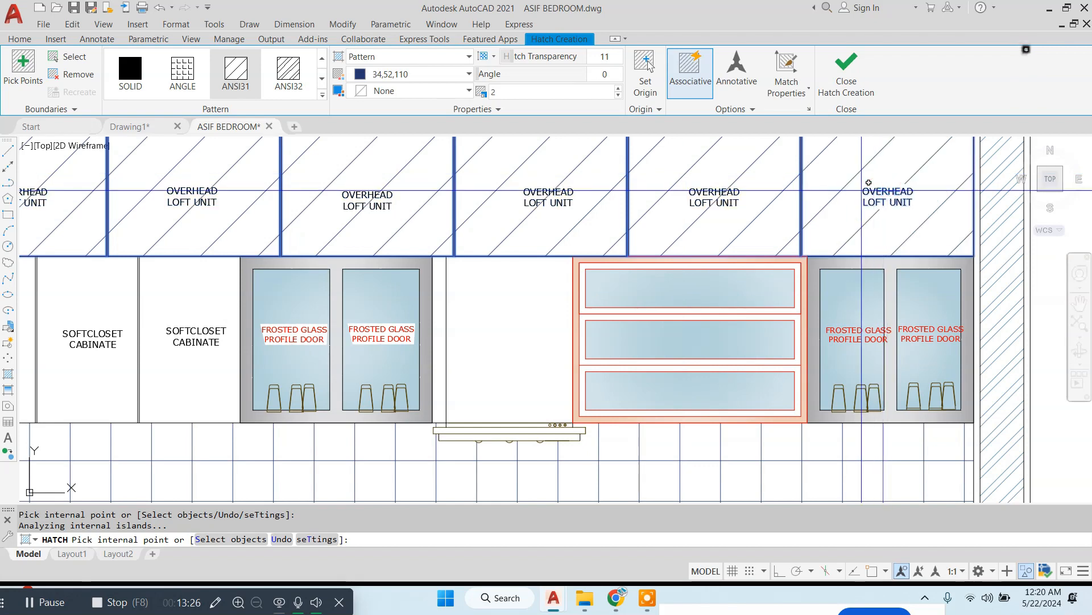
Add the three overhead softcloset cabinets beside the glass doors to the ANSI31 hatch.
scroll(864, 183, "down", 2)
mouse_move(355, 253)
middle_mouse_down()
mouse_move(383, 217)
mouse_move(517, 172)
middle_mouse_up()
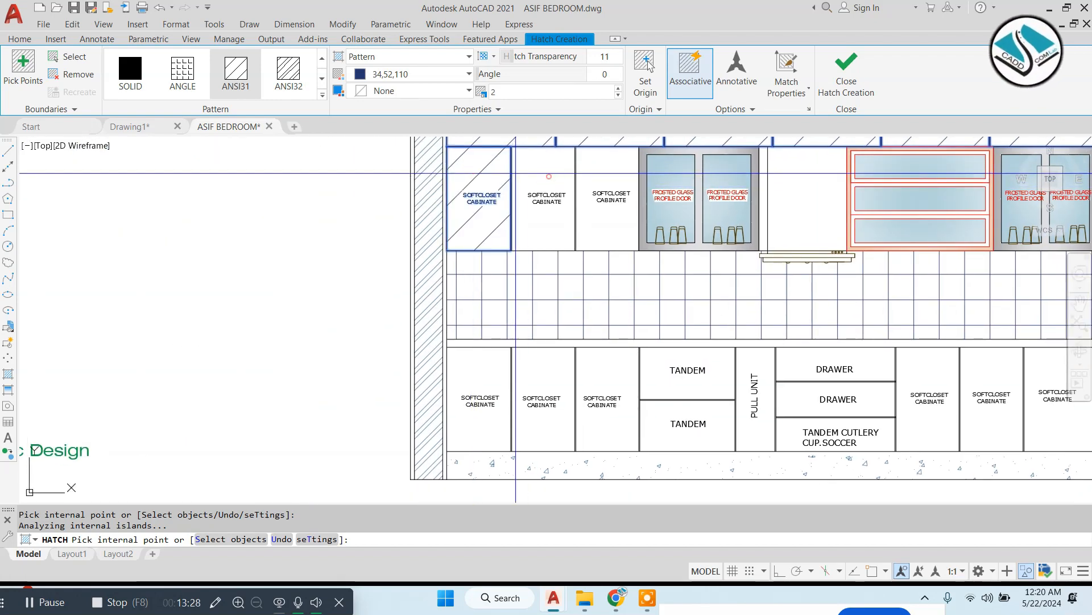
left_click(550, 177)
left_click(610, 176)
Add all base softcloset cabinets, tandem drawers, pull unit and drawer fronts to the hatch and finish it.
mouse_move(402, 258)
middle_mouse_down()
mouse_move(317, 234)
mouse_move(117, 225)
middle_mouse_up()
scroll(139, 359, "up", 2)
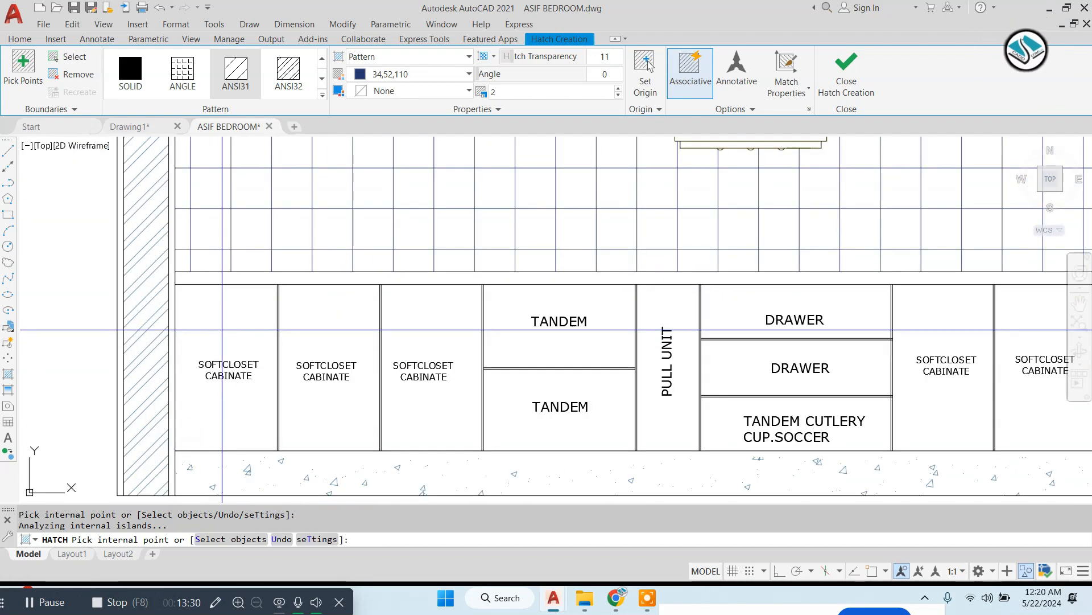
left_click(224, 319)
left_click(340, 322)
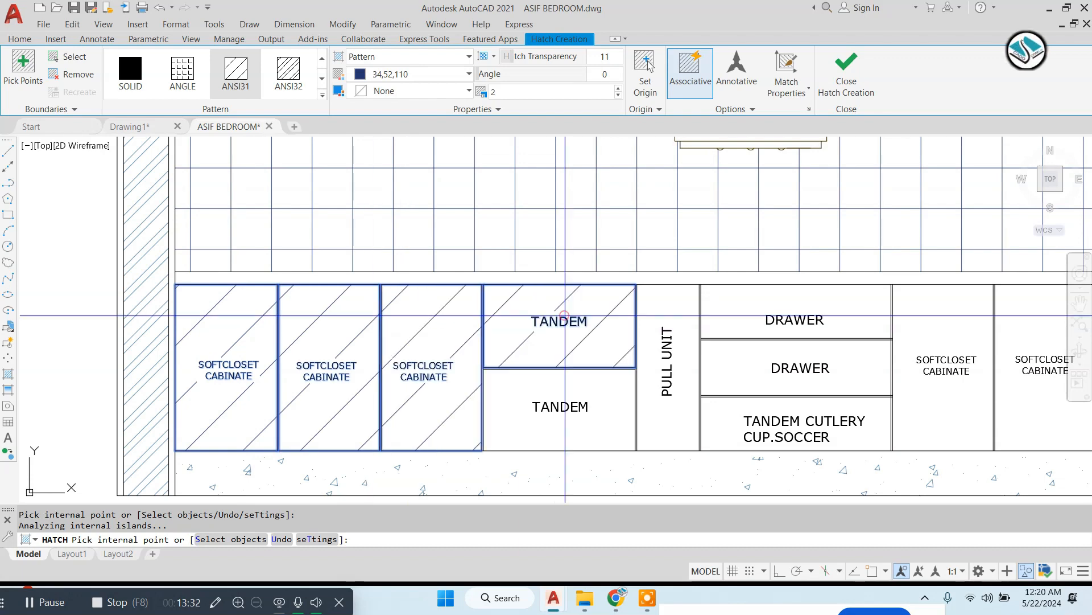
left_click(652, 351)
middle_click_drag(731, 349, 268, 295)
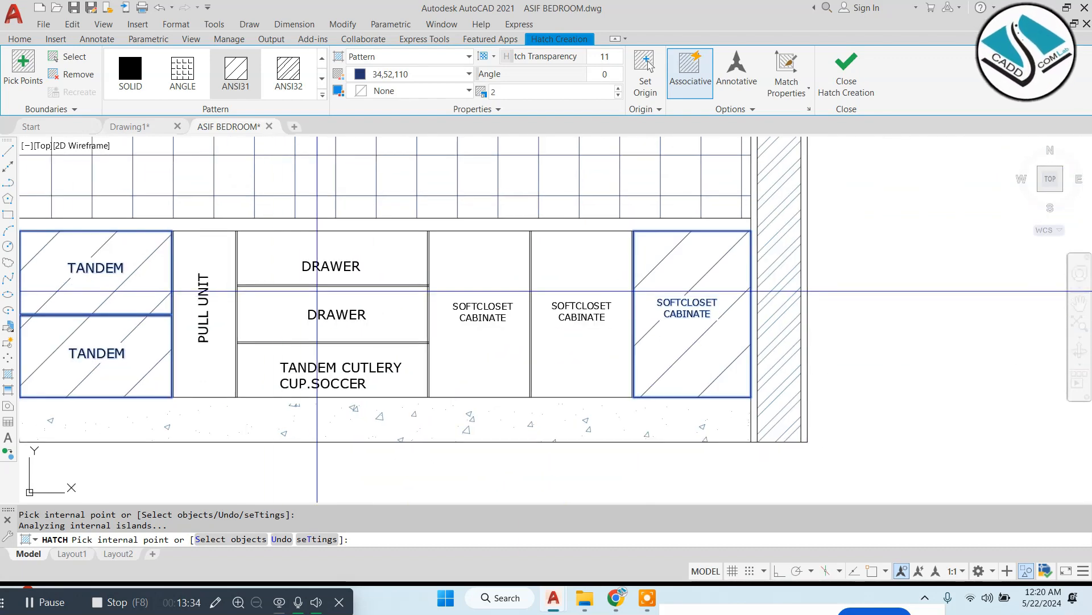
left_click(222, 268)
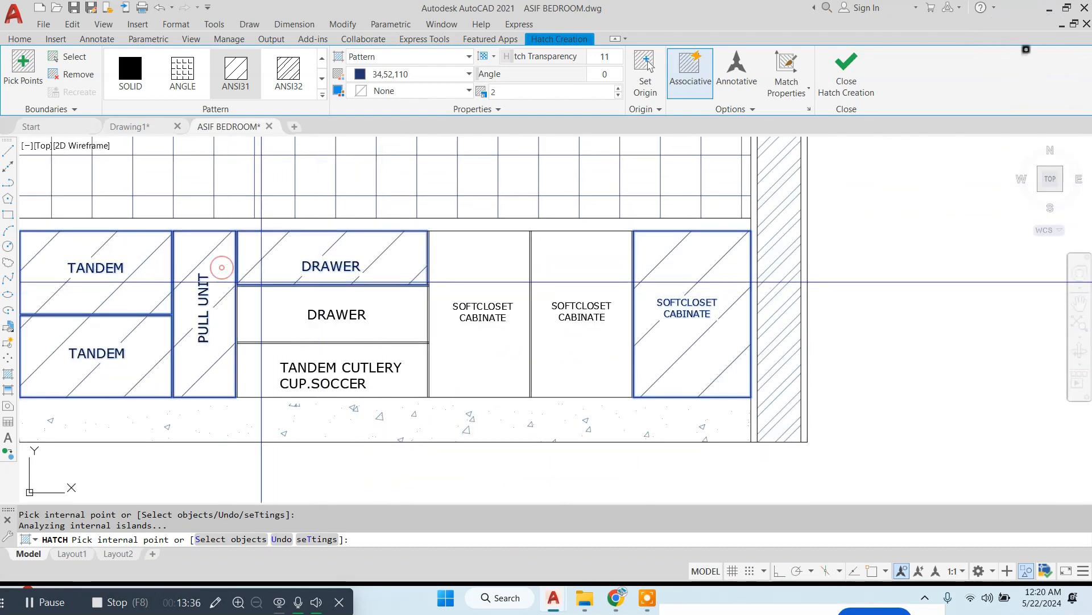
left_click(328, 317)
left_click(371, 356)
left_click(483, 343)
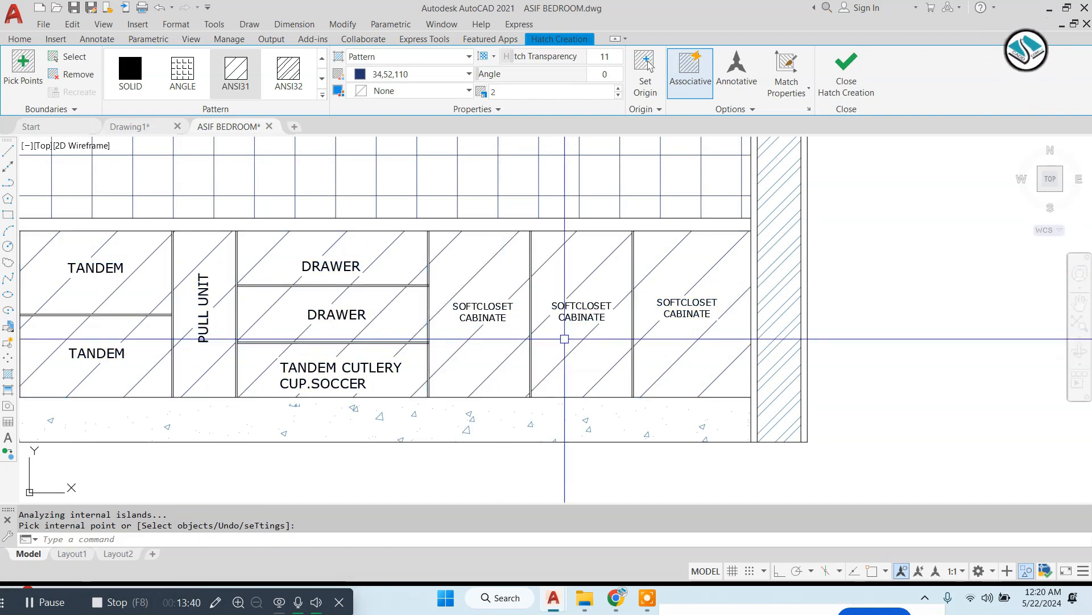
key("Return")
Match the new cabinet hatch's properties to the cabinet hatch of the reference elevation.
scroll(564, 339, "down", 2)
type("MA")
key("Return")
scroll(886, 267, "up", 5)
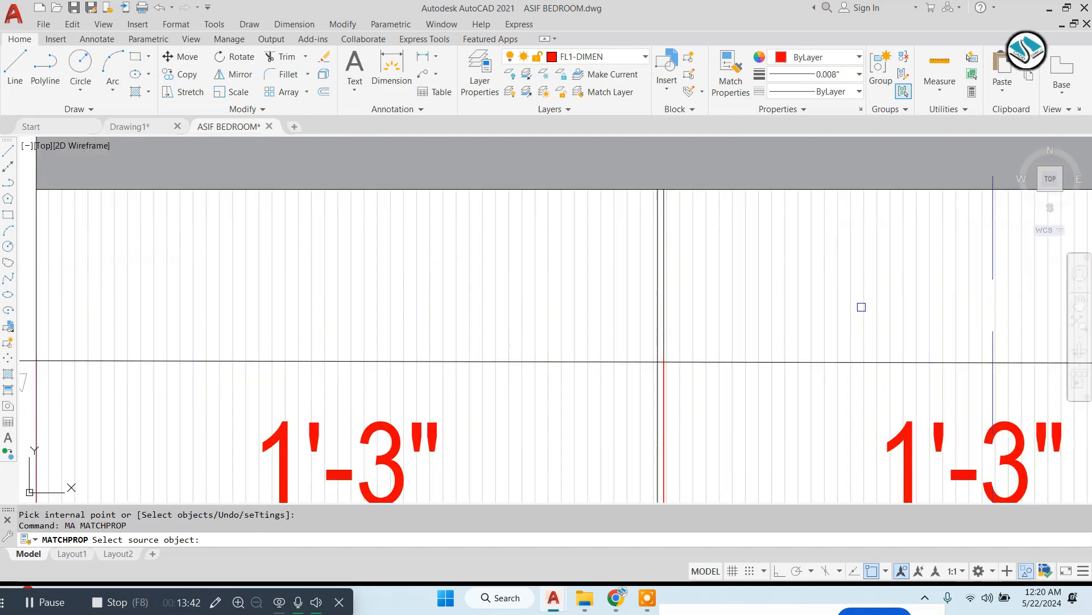
left_click(843, 280)
scroll(842, 273, "down", 5)
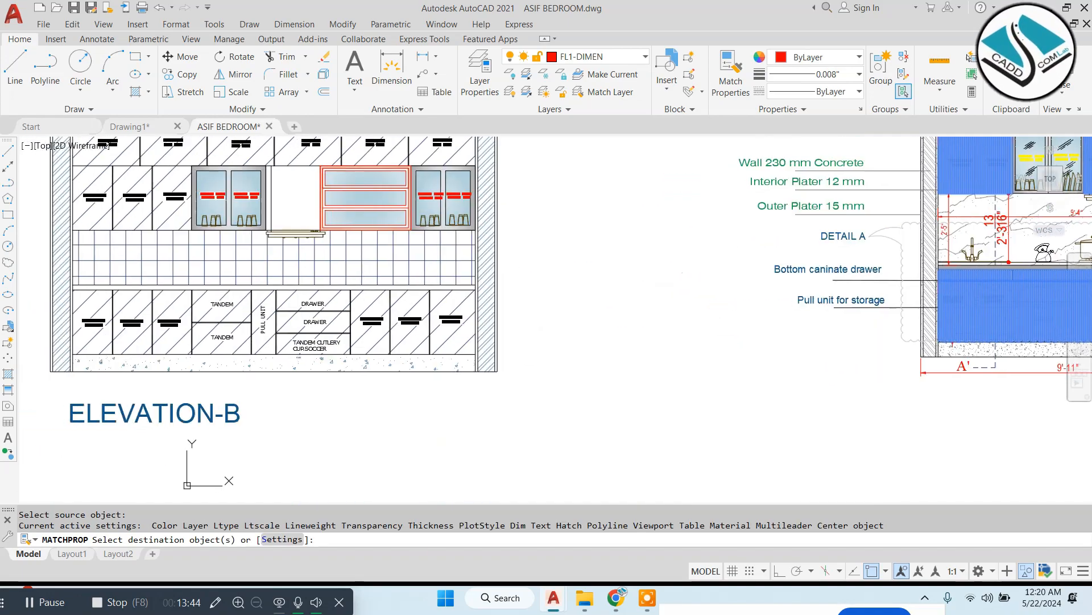
scroll(439, 297, "up", 5)
key("Escape")
scroll(404, 211, "down", 5)
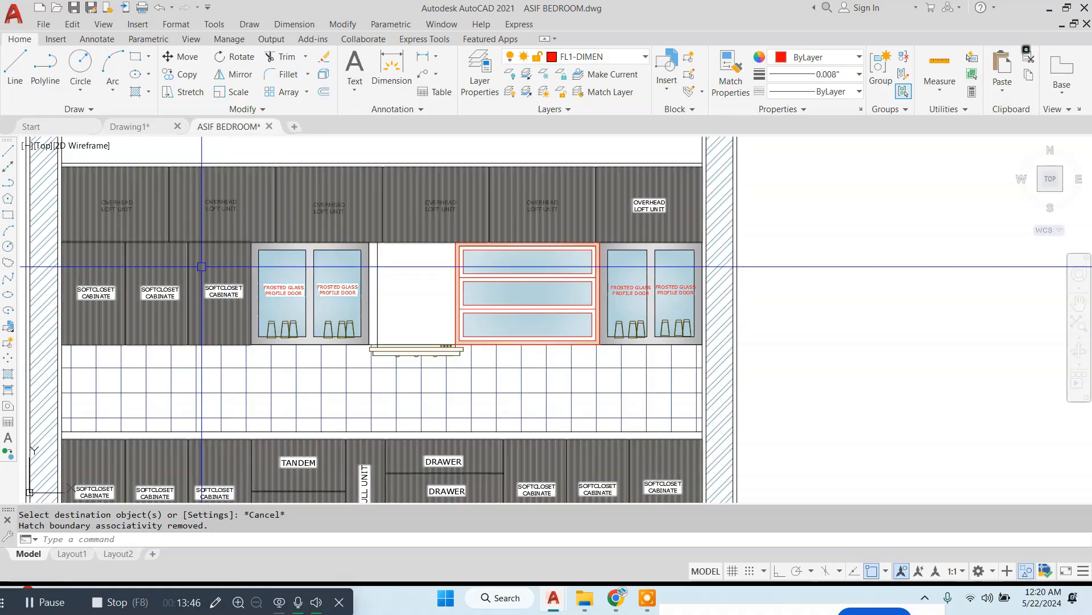
Change the Elevation-B cabinet hatch color to dark green 19,103,52.
scroll(407, 209, "up", 2)
left_click(514, 192)
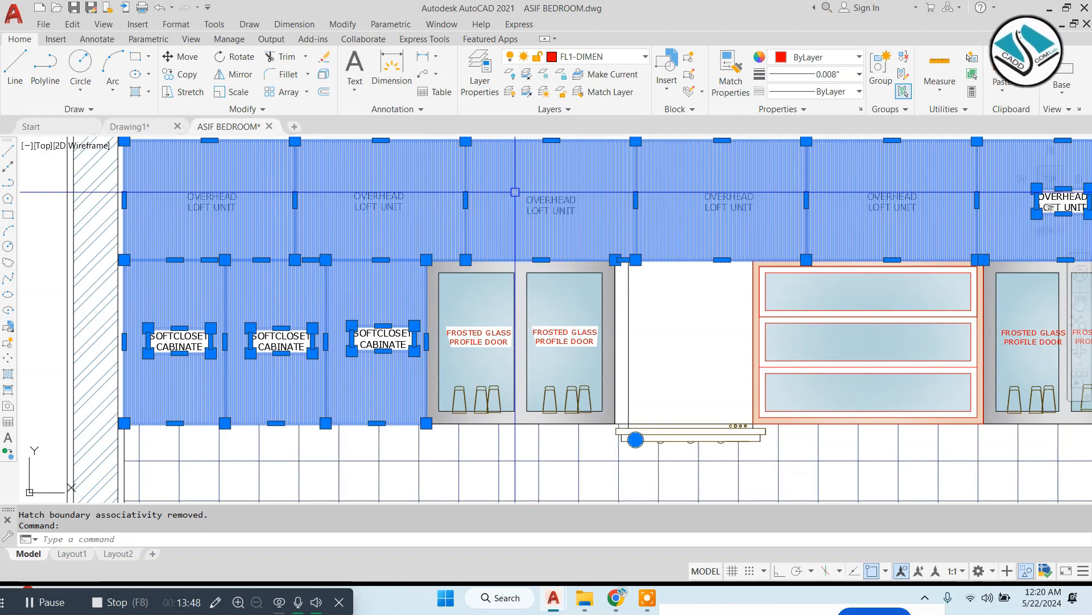
left_click(424, 74)
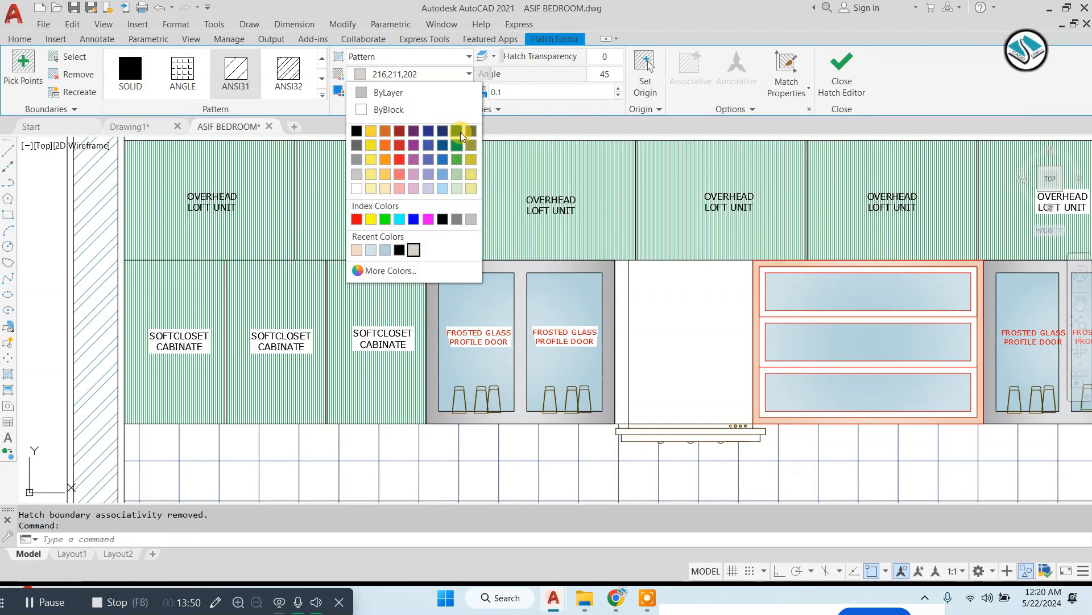
left_click(457, 131)
scroll(671, 245, "down", 4)
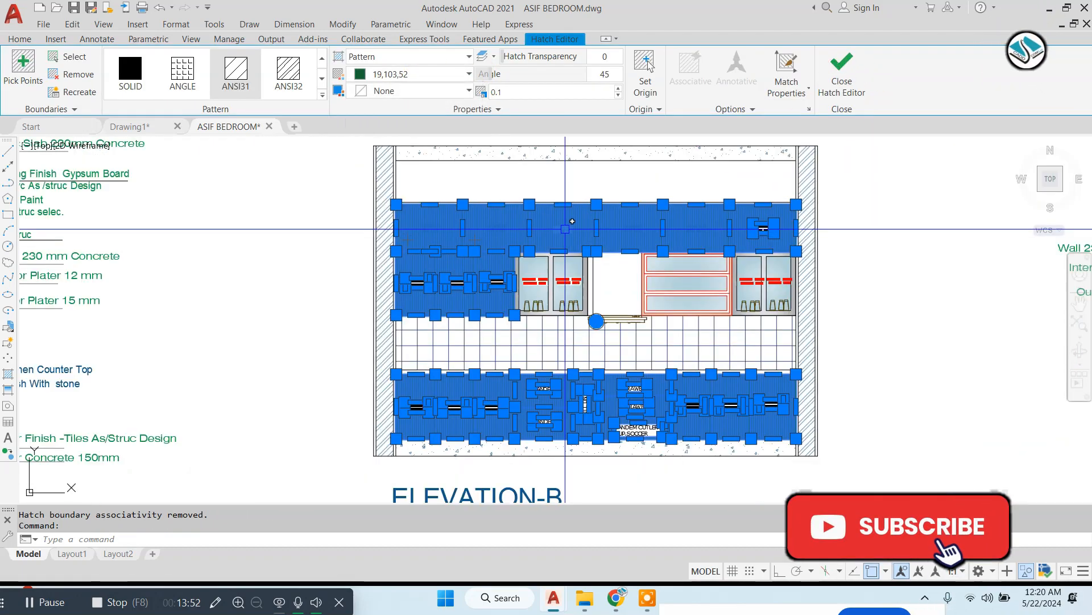
key("Escape")
Set the transparency of the green cabinet hatch to 47.
scroll(673, 240, "up", 5)
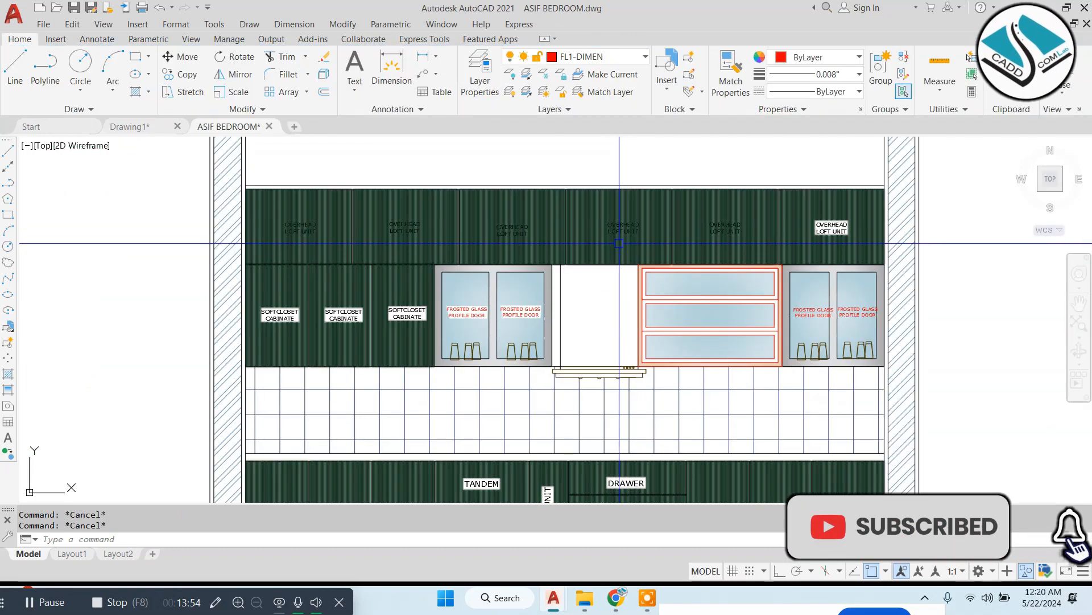
left_click(552, 181)
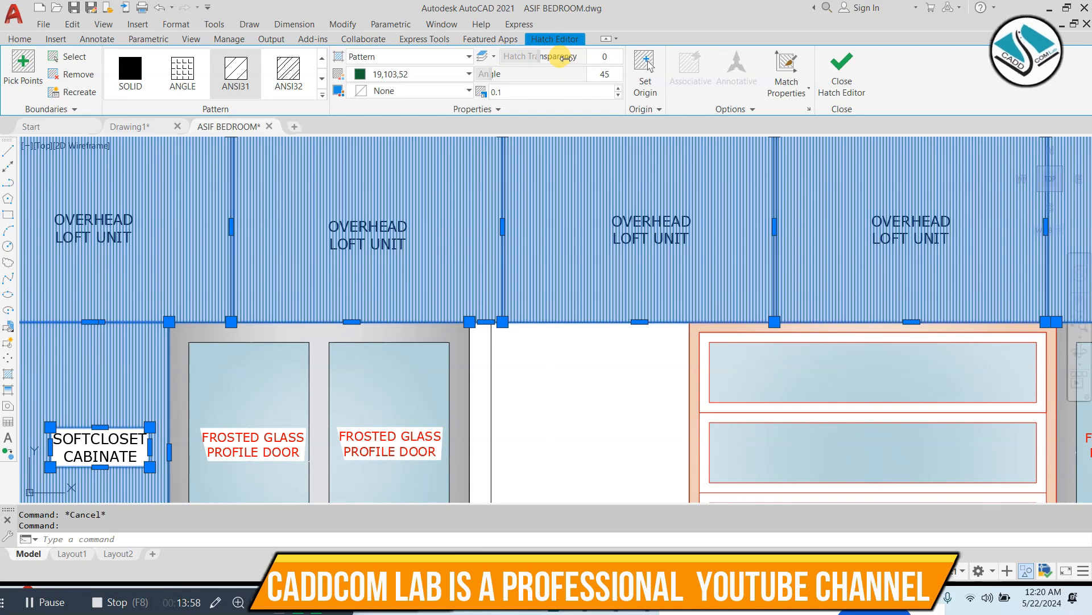
left_click(841, 66)
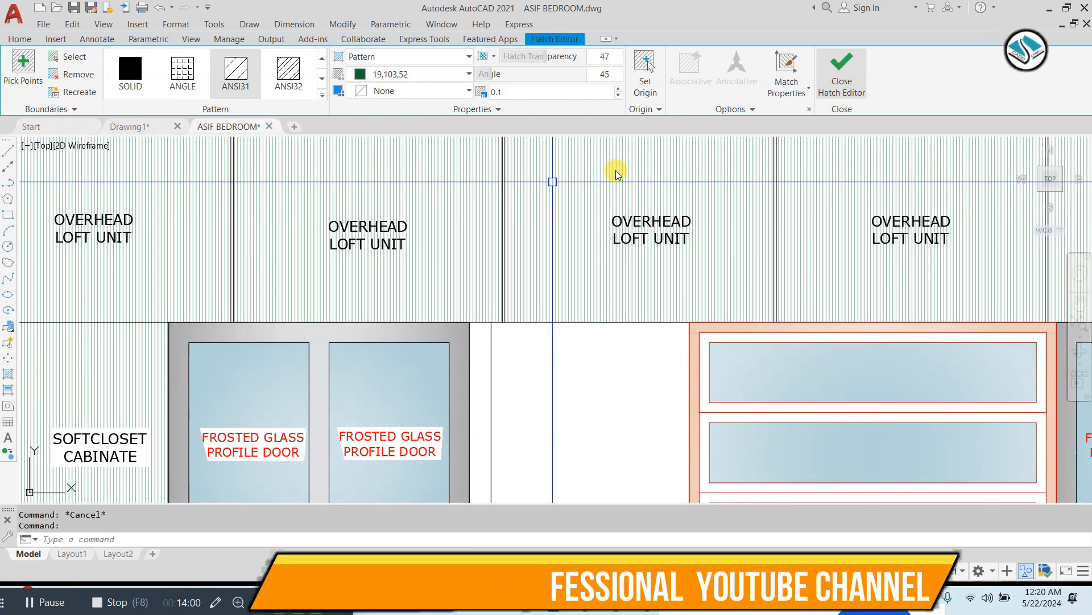
scroll(552, 200, "down", 4)
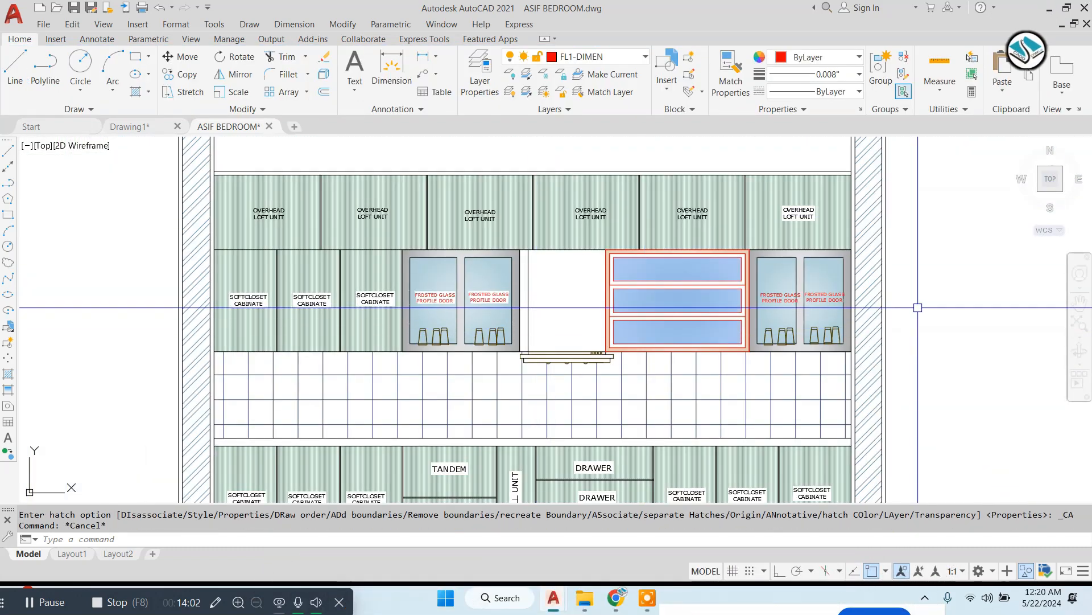
Raise the green cabinet hatch's transparency above 47 for a paler finish.
mouse_move(910, 294)
middle_mouse_down()
mouse_move(873, 220)
mouse_move(763, 242)
middle_mouse_up()
key("Escape")
scroll(901, 212, "down", 2)
scroll(901, 211, "up", 2)
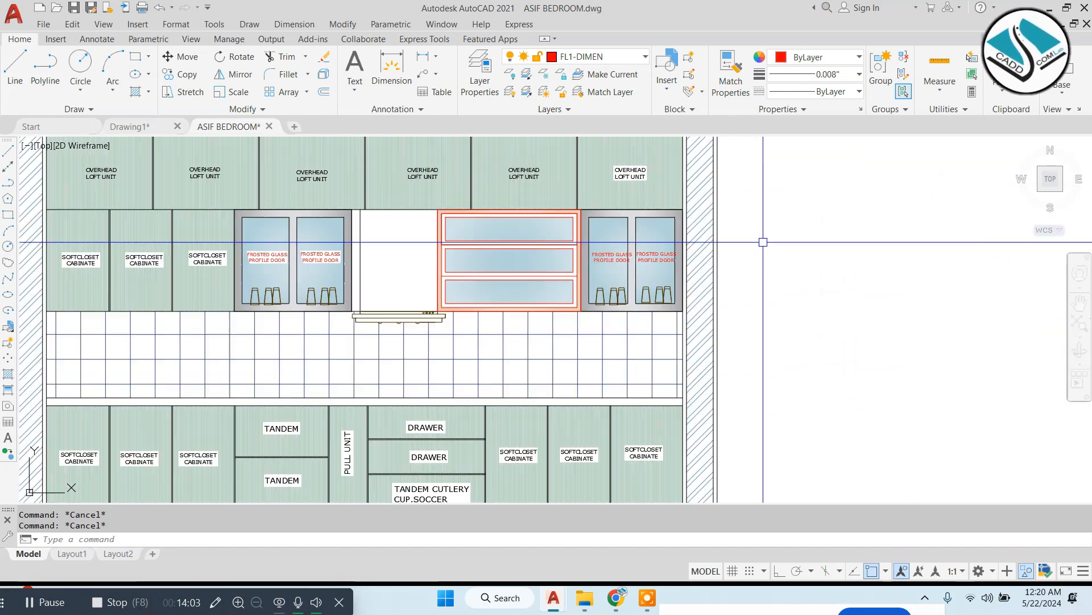
left_click(590, 180)
left_click_drag(543, 57, 584, 60)
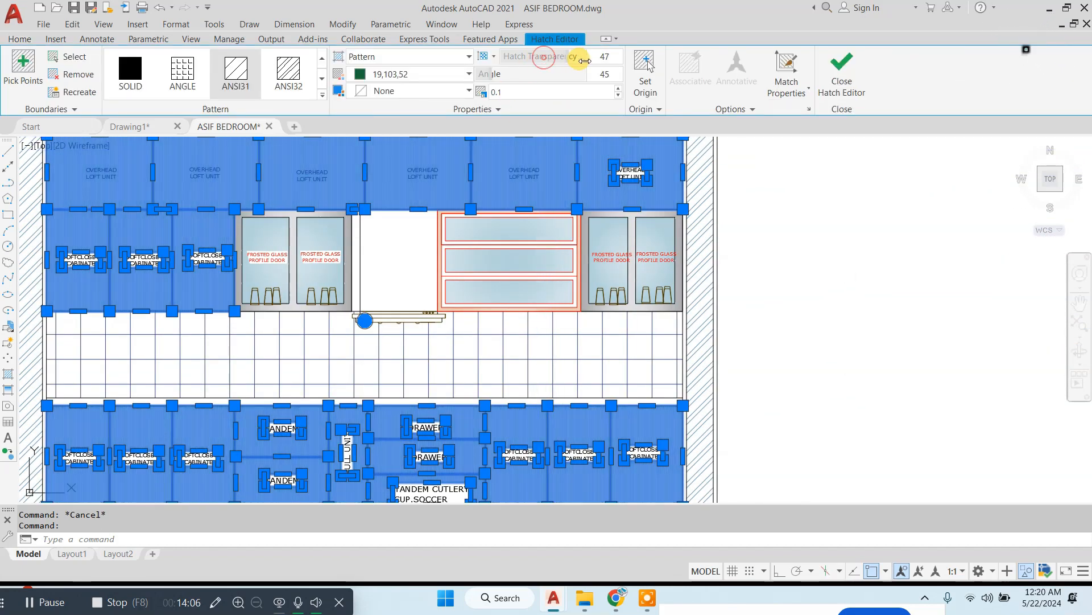
left_click(850, 78)
scroll(764, 253, "down", 3)
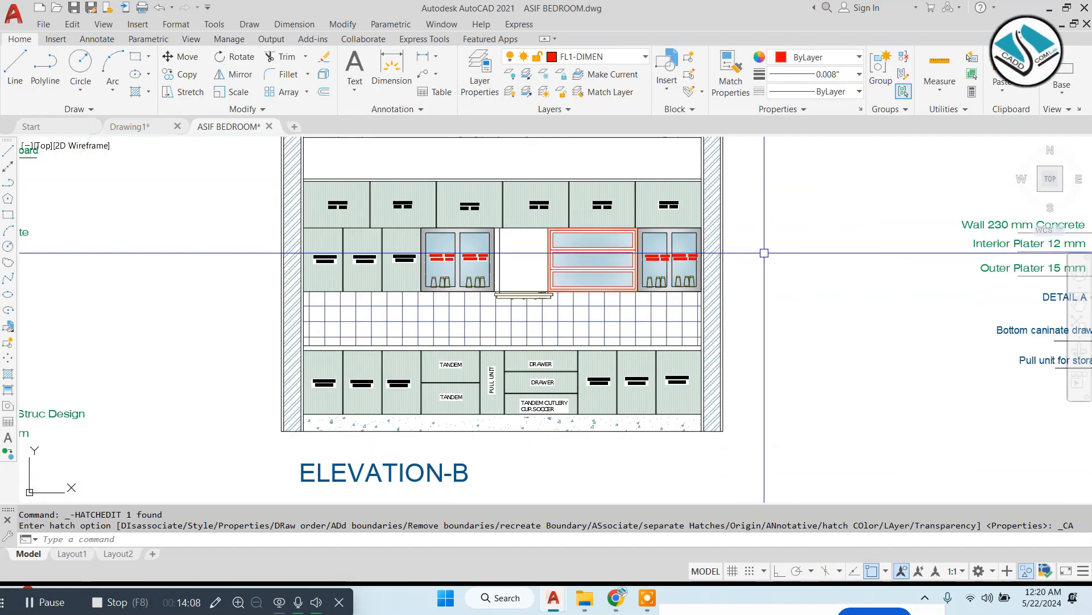
scroll(540, 282, "up", 3)
key("Escape")
scroll(894, 306, "down", 3)
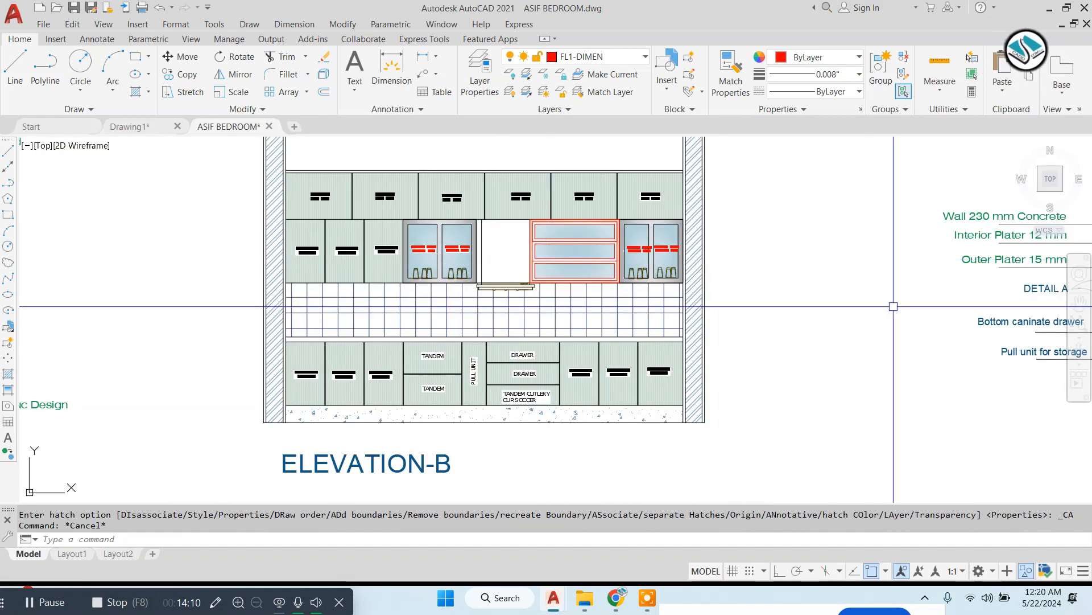
Add a linear dimension for Elevation-B's overall width above the ceiling slab, between the outer wall faces.
mouse_move(817, 282)
middle_mouse_down()
mouse_move(625, 313)
mouse_move(618, 301)
middle_mouse_up()
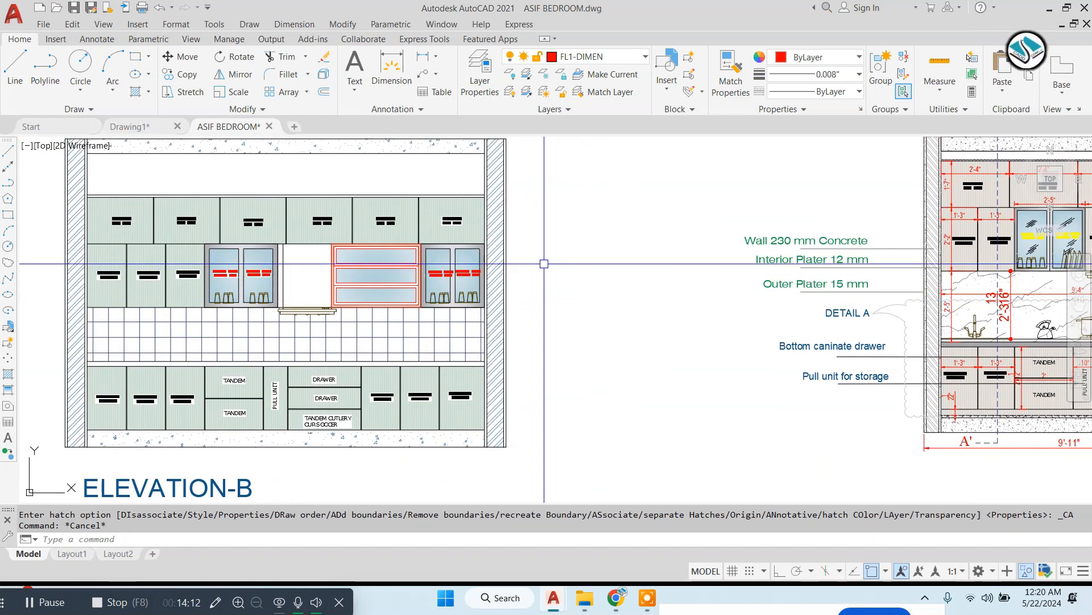
scroll(543, 264, "up", 4)
left_click(295, 24)
left_click(274, 55)
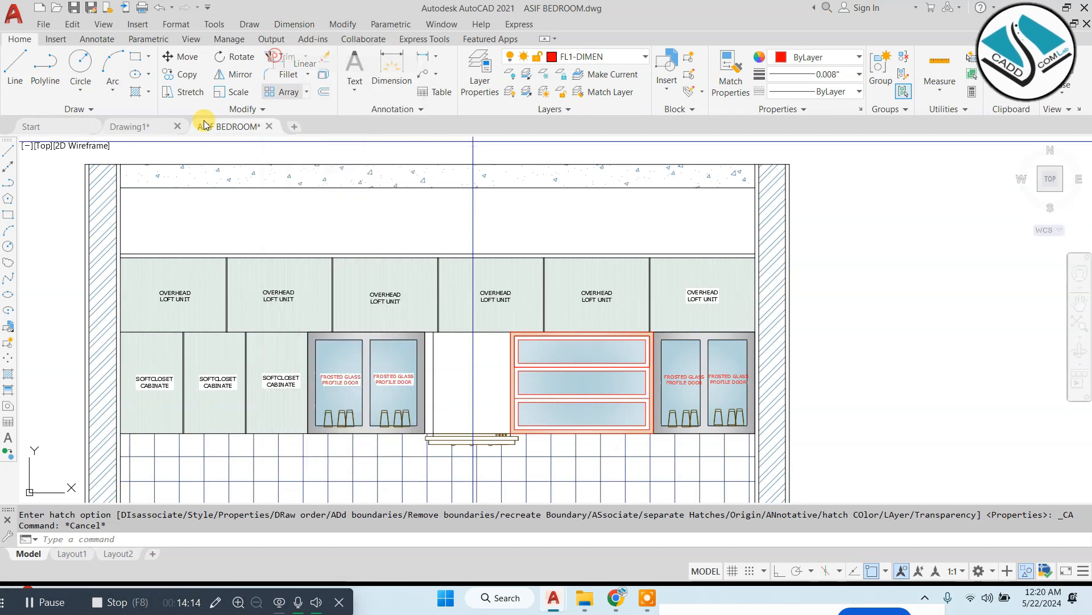
scroll(139, 218, "up", 2)
scroll(231, 206, "down", 2)
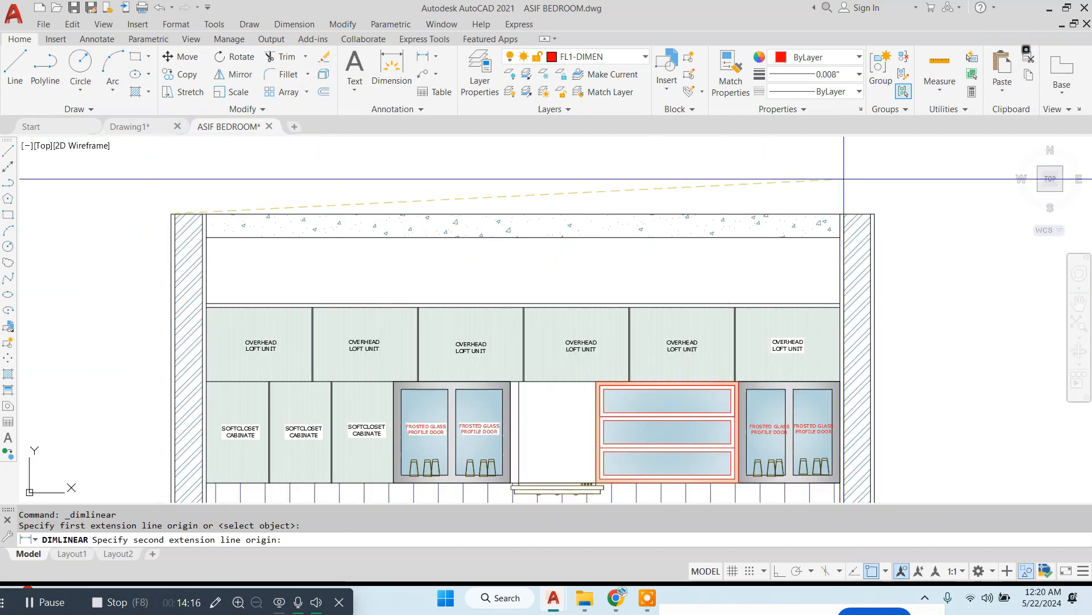
left_click(874, 214)
key("Escape")
Dimension the vertical gap between the underside of the ceiling slab and the top of the loft units.
scroll(409, 222, "up", 2)
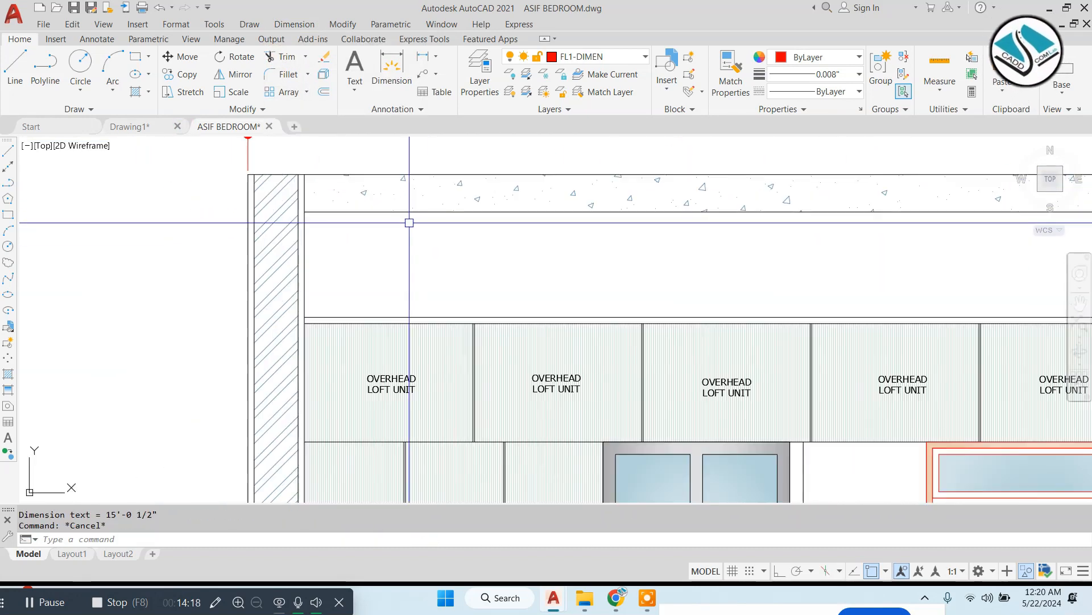
left_click(419, 307)
key("Escape")
key("Return")
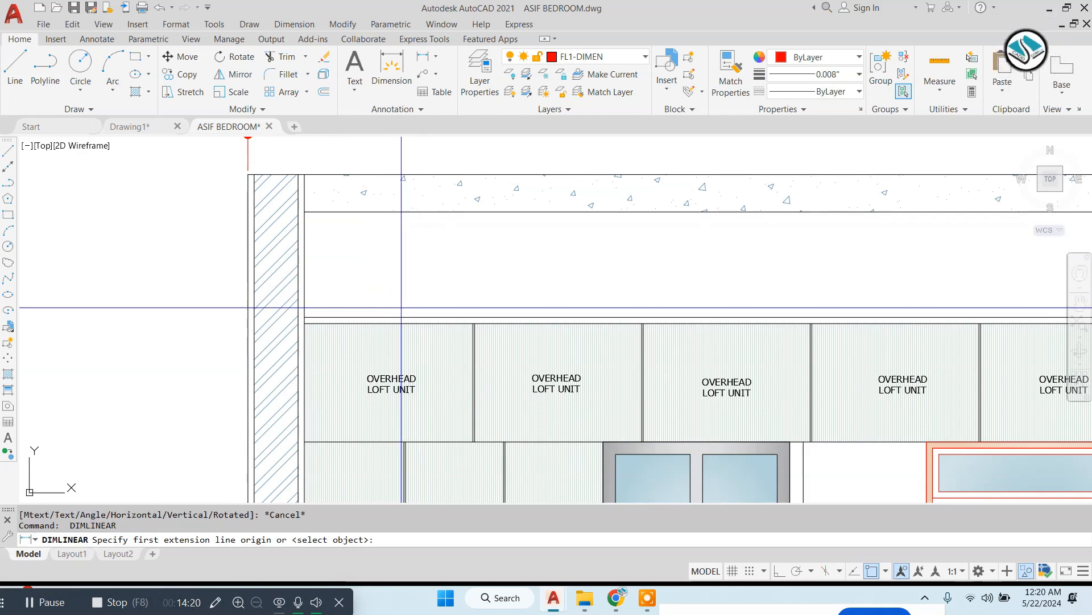
left_click(401, 212)
left_click(362, 249)
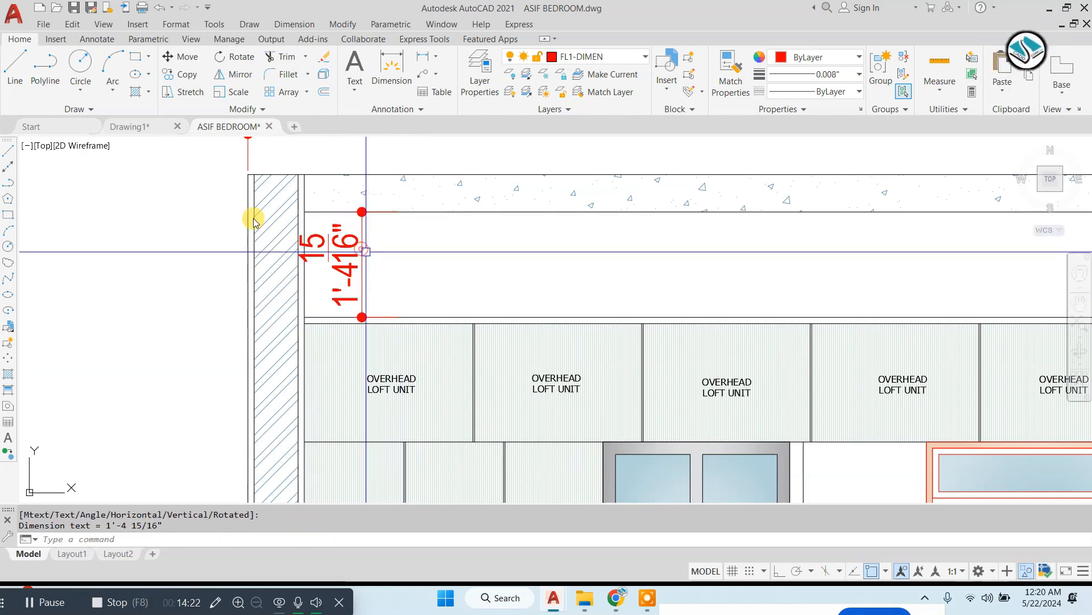
key("Escape")
Dimension the overall height of Elevation-B outside the left wall, from the slab top to the floor base.
key("Return")
left_click(248, 174)
scroll(362, 241, "down", 2)
scroll(343, 394, "up", 3)
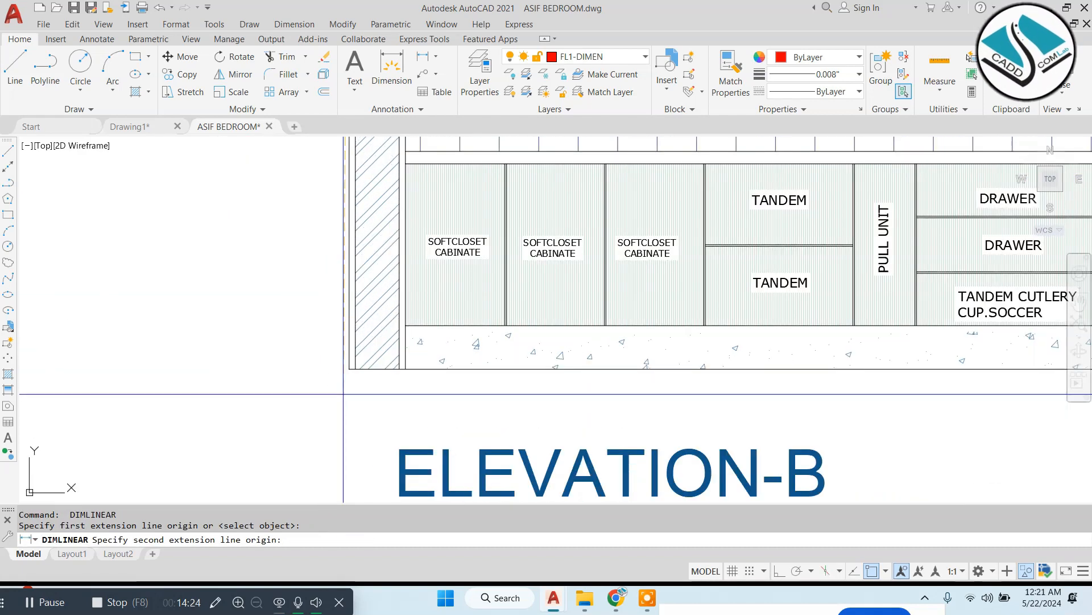
left_click(343, 367)
scroll(344, 410, "down", 2)
mouse_move(344, 412)
middle_mouse_down()
mouse_move(344, 378)
mouse_move(343, 399)
middle_mouse_up()
left_click(319, 320)
middle_click_drag(461, 241, 345, 402)
key("Escape")
Dimension the backsplash height between the overhead cabinets and the kitchen counter.
scroll(496, 237, "up", 2)
key("Return")
left_click(495, 206)
left_click(496, 339)
left_click(482, 302)
middle_click_drag(357, 281, 523, 347)
key("Escape")
Dimension the height of the first overhead softcloset cabinet beside the left wall, between its top and bottom edges.
key("Return")
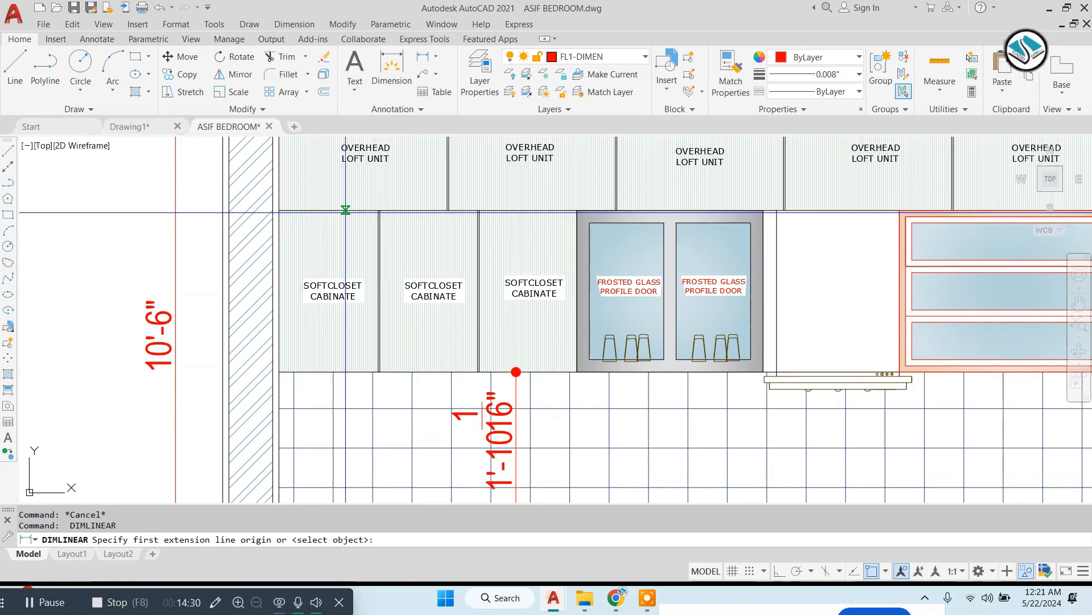
scroll(362, 322, "up", 2)
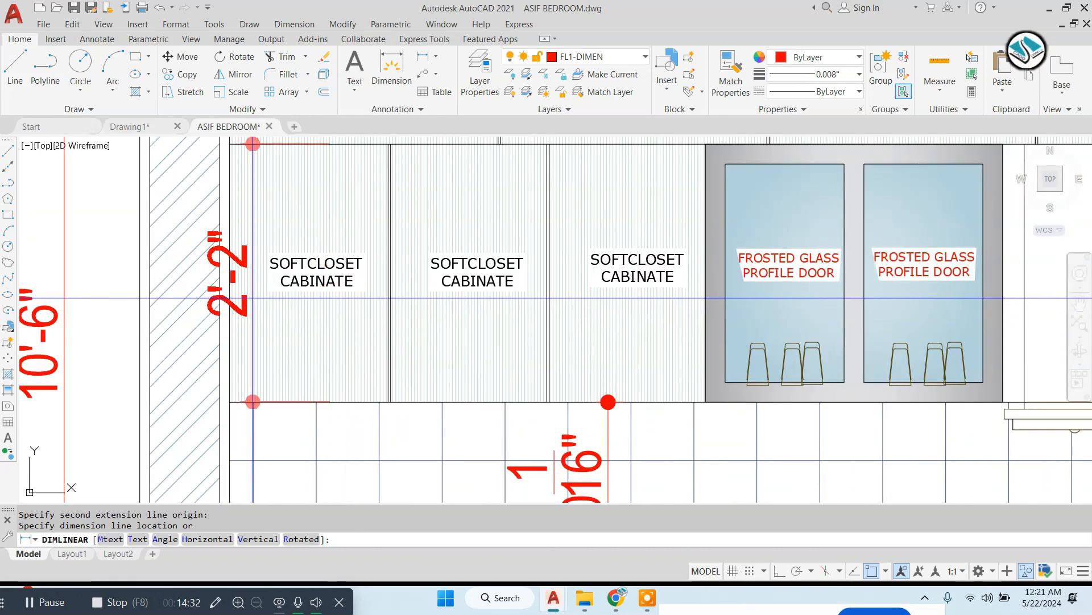
left_click(252, 298)
Dimension the width of the second overhead softcloset cabinet, placing the dimension line below its label.
scroll(294, 305, "down", 2)
middle_click_drag(390, 295, 390, 307)
scroll(369, 257, "up", 2)
key("Escape")
key("Return")
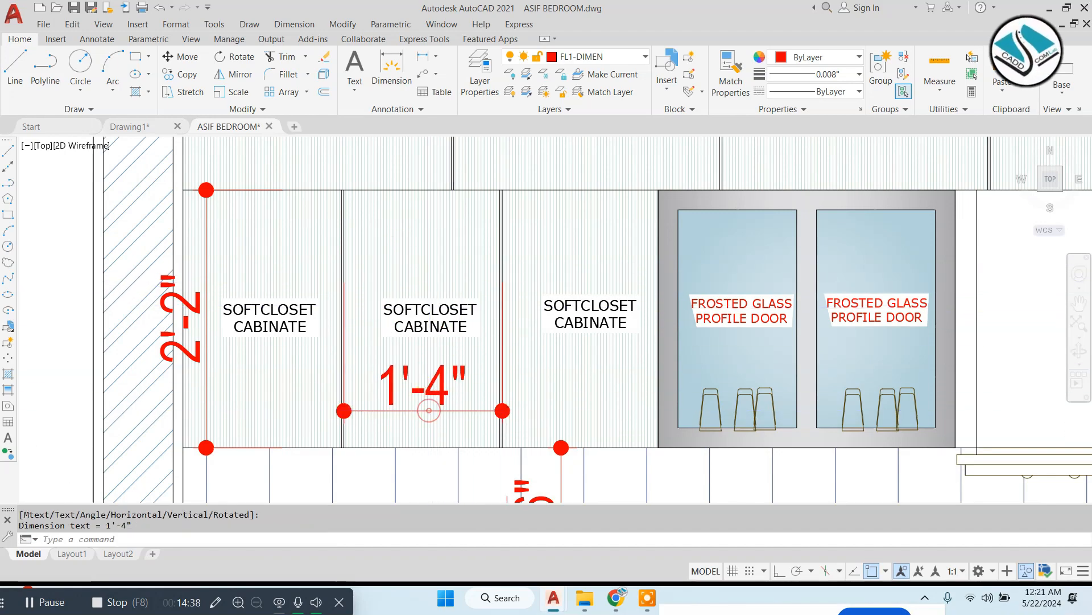
Dimension the height of the first overhead loft unit, placing the dimension line beside its label.
scroll(429, 410, "down", 2)
scroll(432, 199, "up", 2)
key("Escape")
key("Return")
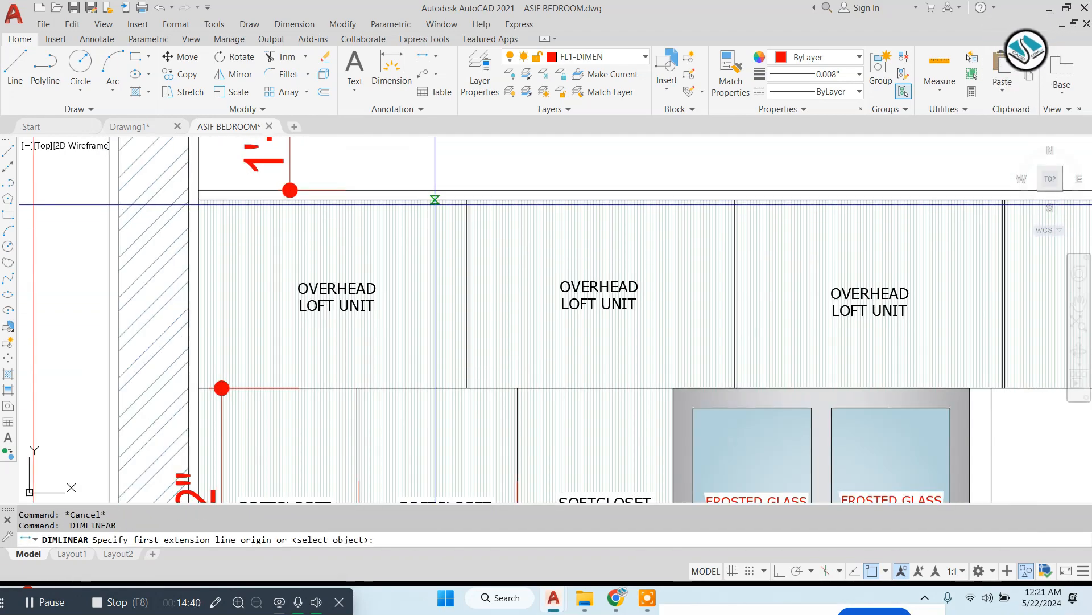
left_click(429, 392)
left_click(435, 273)
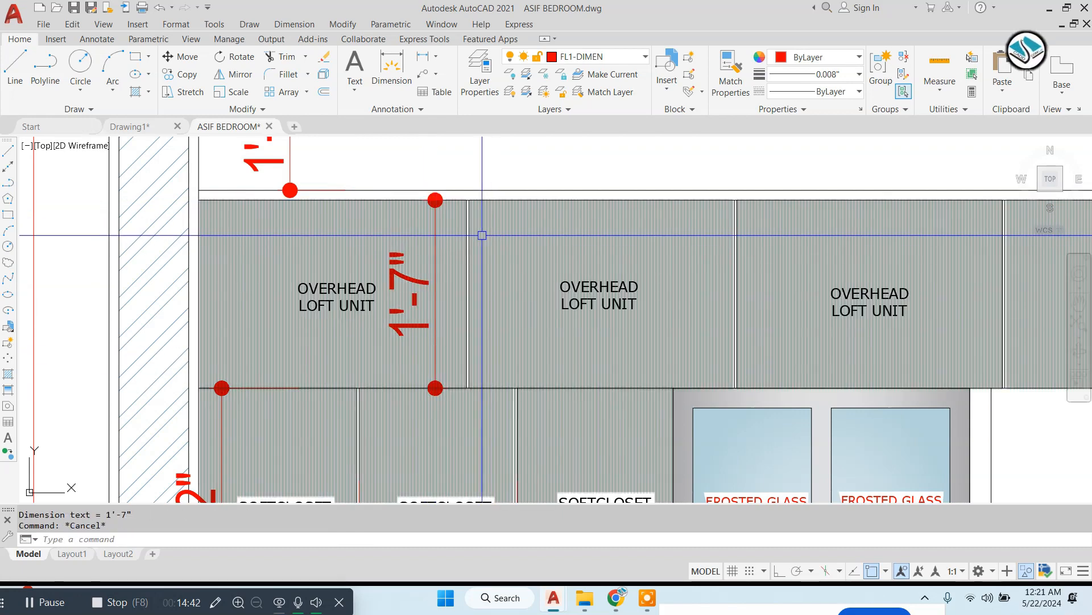
Dimension the width of the second overhead loft unit, with the dimension line level with the loft units' top edge.
scroll(481, 234, "up", 2)
key("Escape")
key("Return")
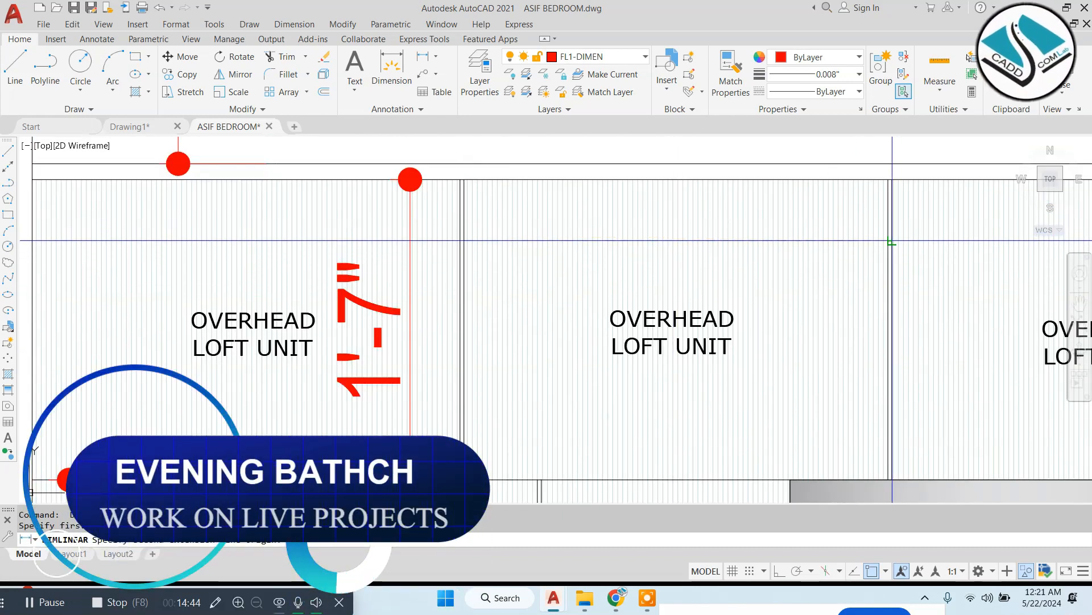
scroll(686, 264, "down", 2)
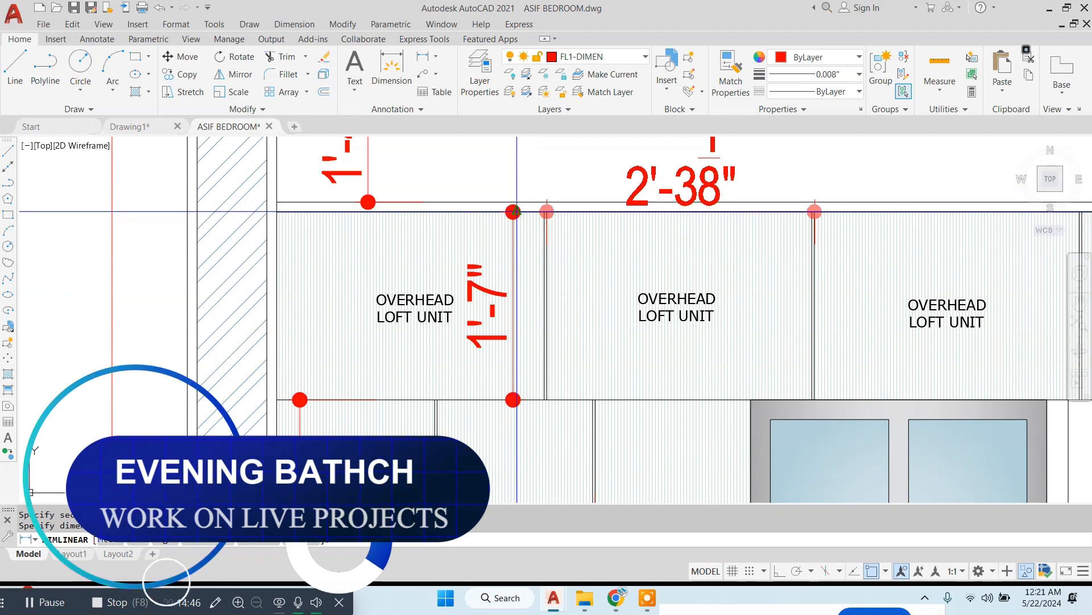
left_click(513, 212)
Dimension the height of the uppermost glass panel in the orange-framed three-shelf unit.
scroll(511, 239, "down", 5)
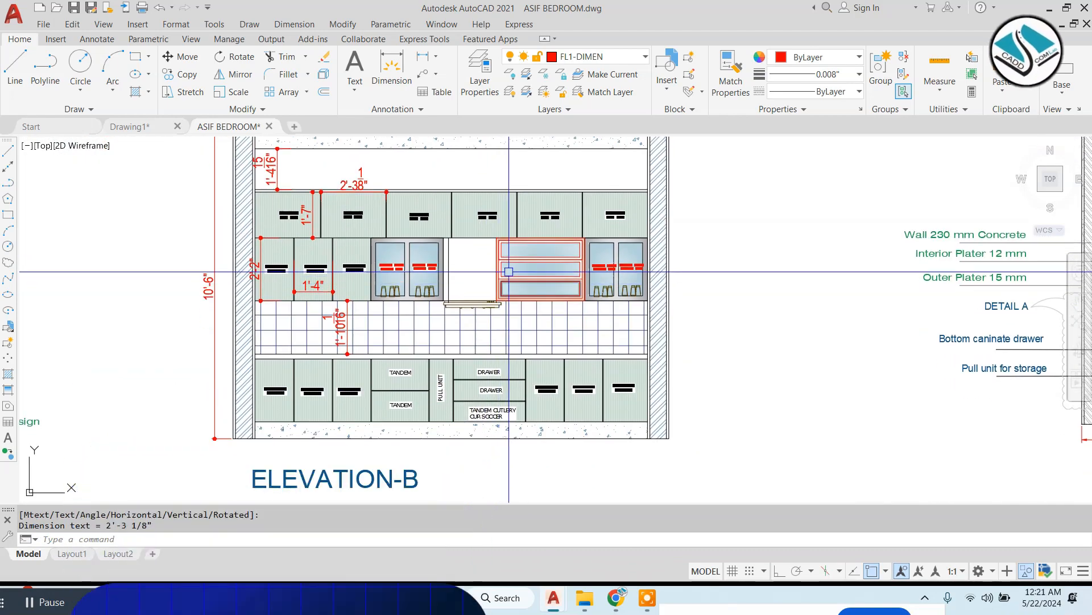
key("Escape")
scroll(508, 272, "up", 8)
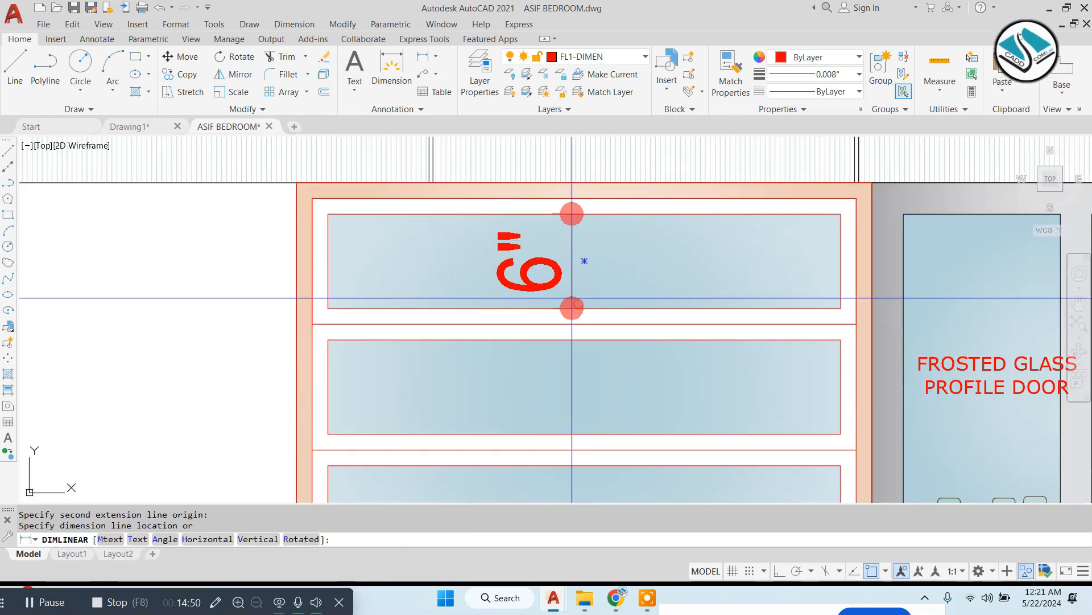
left_click(572, 298)
Dimension the overall height of the orange-framed glass unit just outside its left edge.
scroll(572, 297, "down", 4)
scroll(505, 210, "up", 4)
key("Escape")
key("Return")
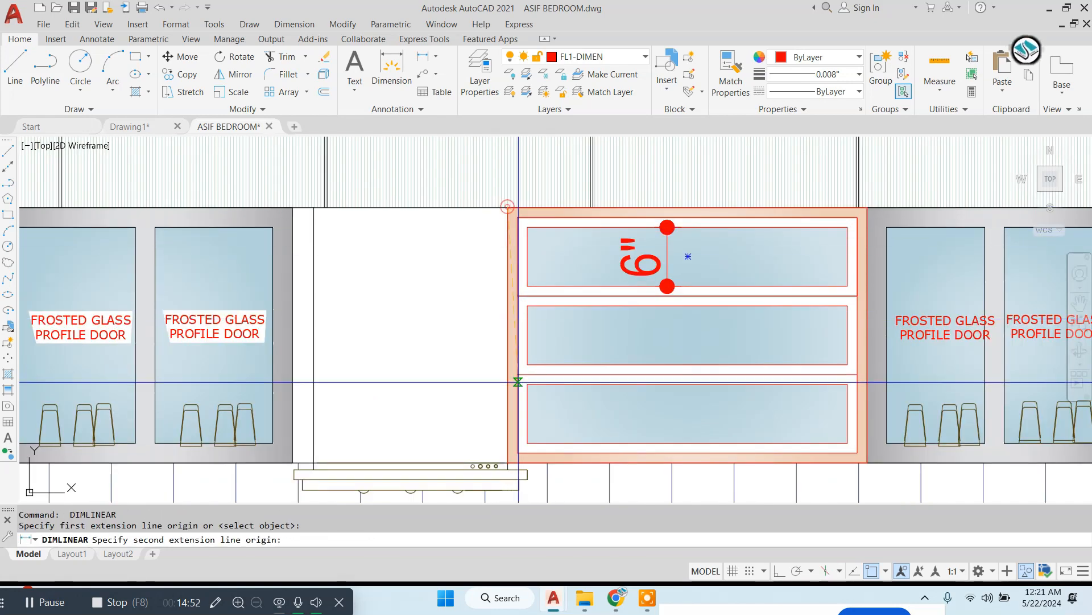
scroll(487, 397, "down", 4)
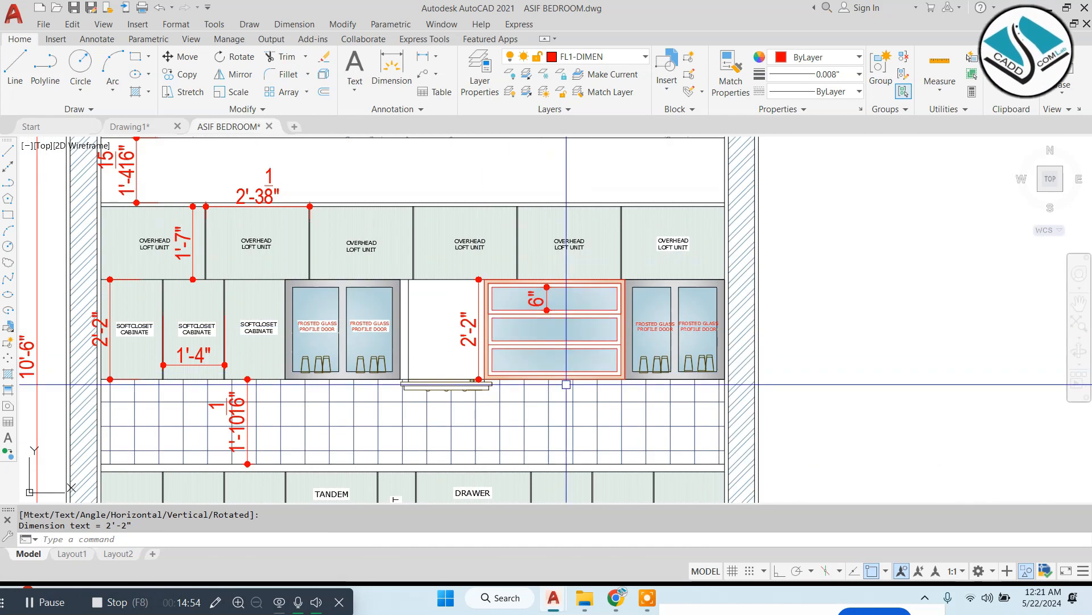
Dimension the width of the frosted-glass door cabinet beside the right wall, placing the dimension line just above its top edge.
scroll(476, 214, "up", 5)
key("Escape")
key("Return")
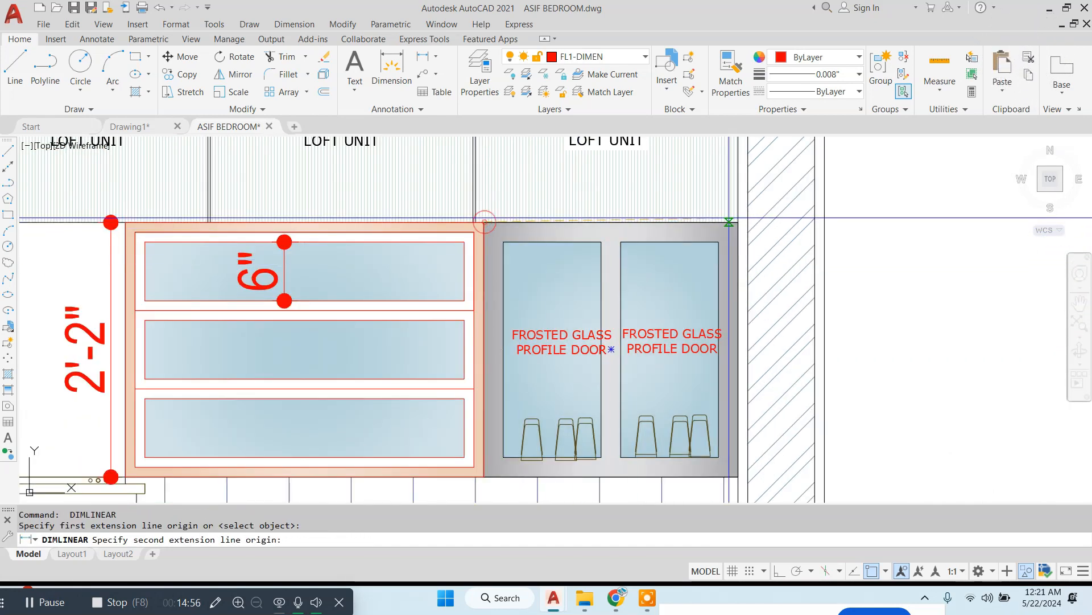
left_click(738, 222)
left_click(705, 204)
scroll(552, 251, "down", 2)
scroll(552, 250, "up", 2)
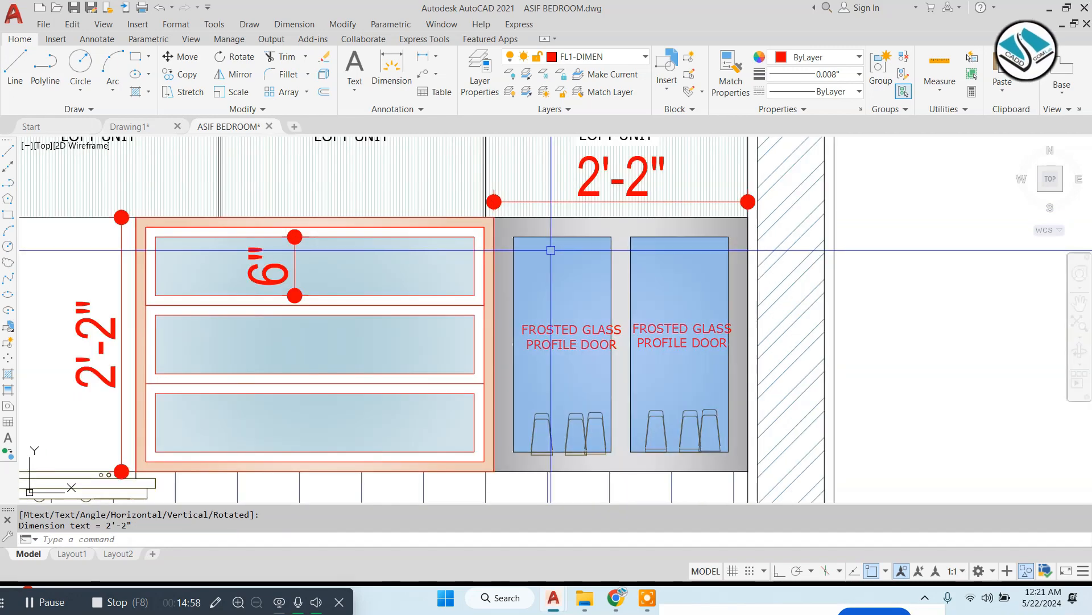
Add a linear dimension to the left frosted-glass door cabinet, starting from its top edge.
scroll(555, 252, "down", 2)
scroll(555, 252, "down", 3)
scroll(378, 246, "up", 4)
key("Escape")
key("Return")
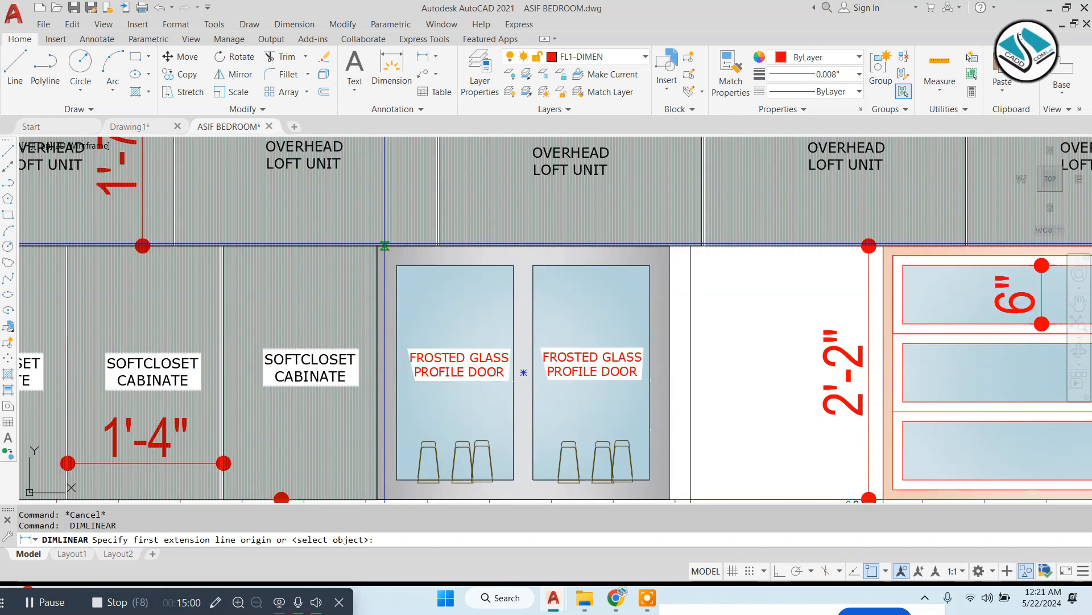
Add a linear dimension for the width of the frosted glass profile door unit under the overhead loft units.
left_click(378, 246)
left_click(670, 240)
scroll(541, 254, "down", 4)
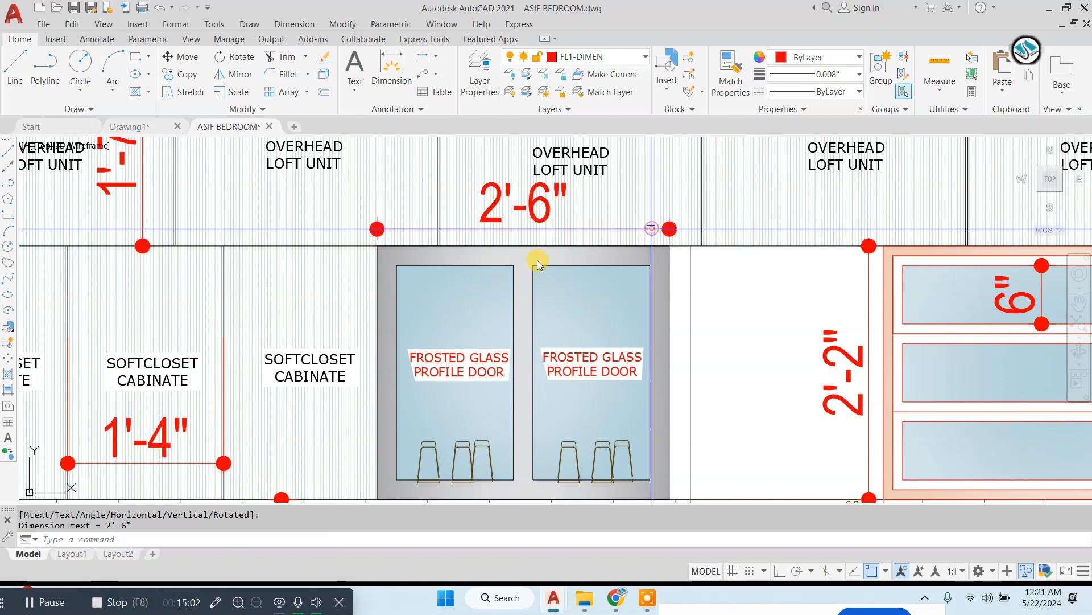
Dimension the height of the base cabinets including the countertop, placing the dimension outside the left wall.
middle_click_drag(538, 383, 593, 203)
scroll(432, 282, "up", 2)
key("Escape")
key("Return")
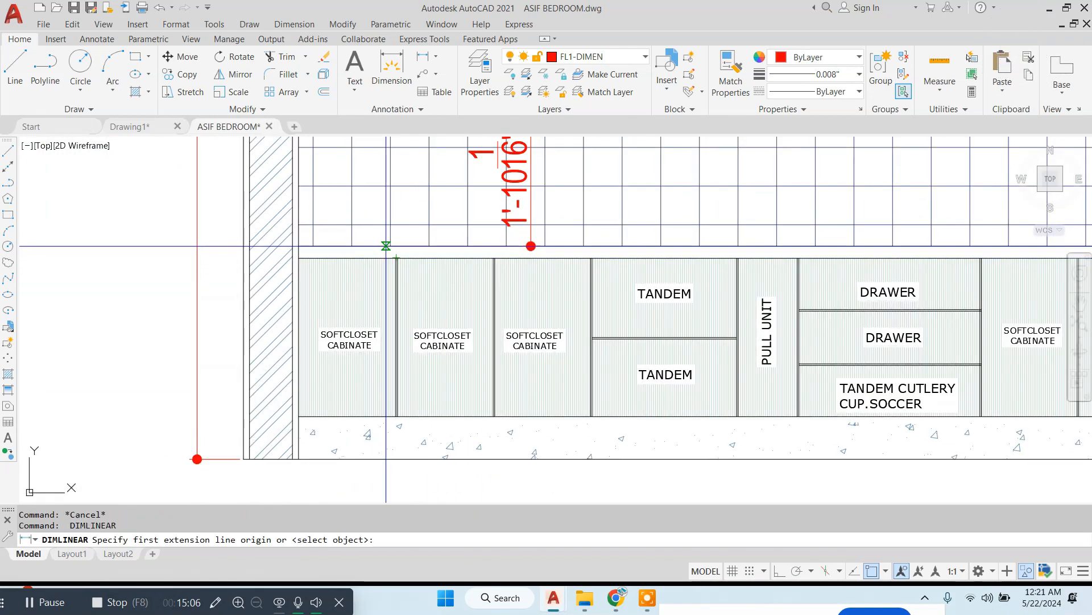
left_click(386, 418)
left_click(166, 341)
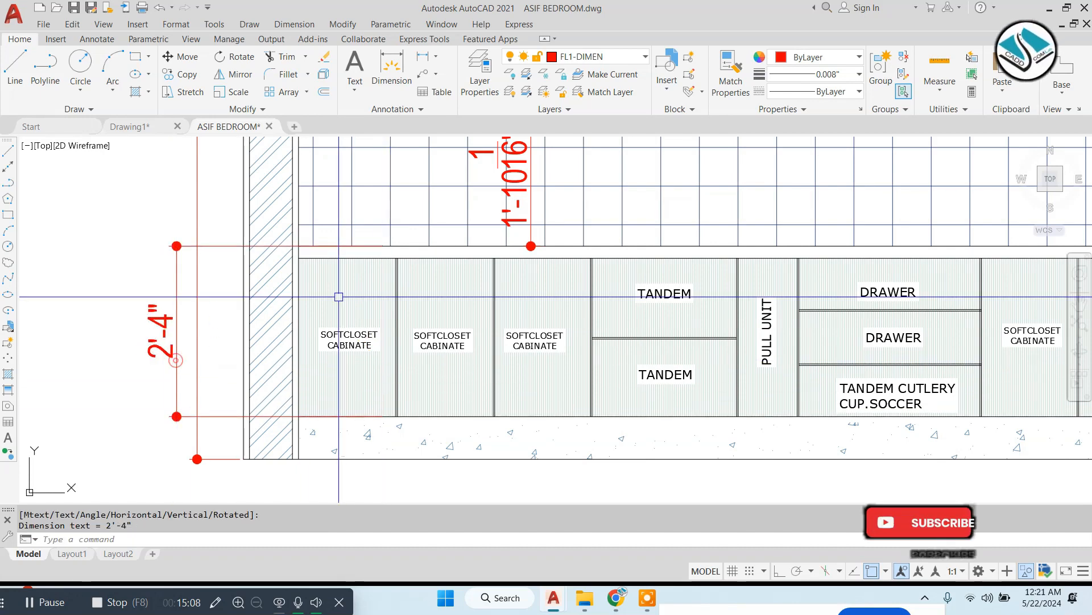
Dimension the height of the first base softcloset cabinet from below the countertop to the cabinet's bottom edge.
scroll(346, 283, "up", 2)
key("Escape")
key("Return")
left_click(369, 240)
middle_click_drag(369, 240, 381, 159)
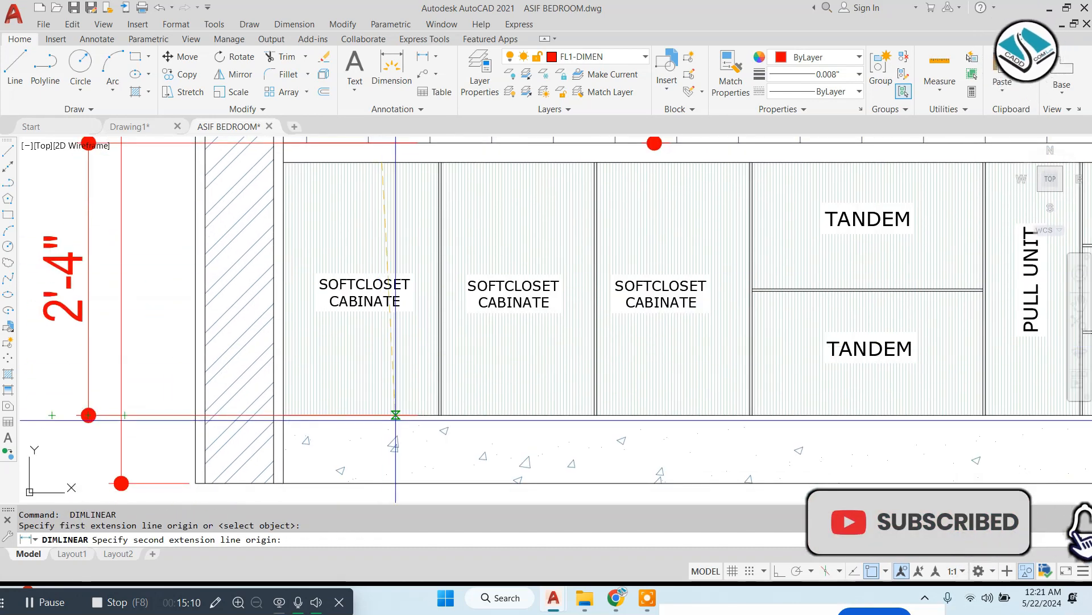
left_click(393, 415)
Dimension the width of the second softcloset base cabinet from the left wall.
middle_click_drag(464, 225, 376, 292)
scroll(374, 284, "up", 2)
key("Escape")
key("Return")
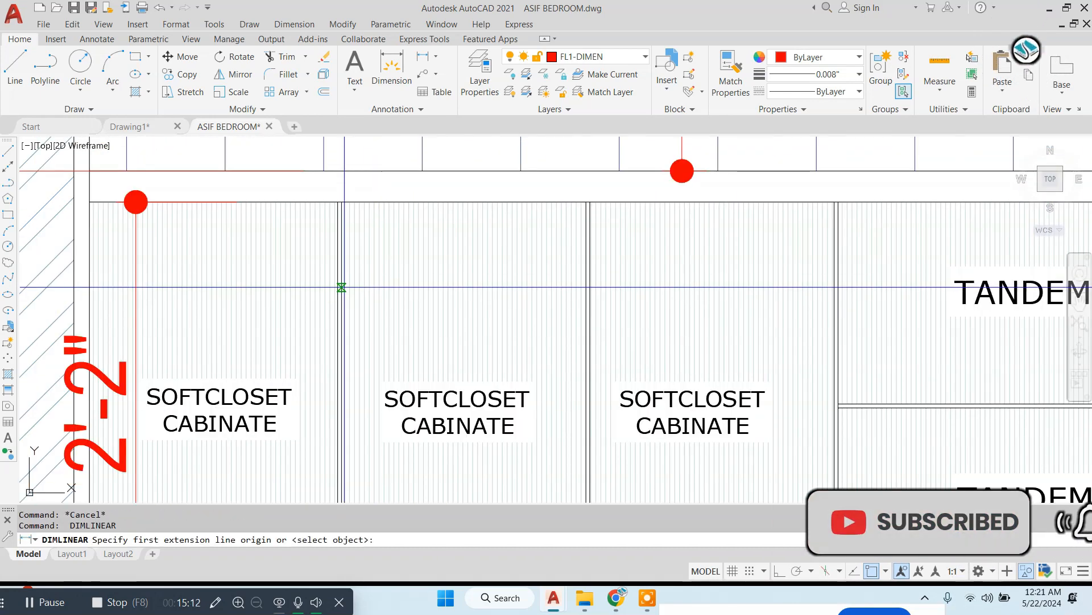
left_click(342, 287)
left_click(590, 289)
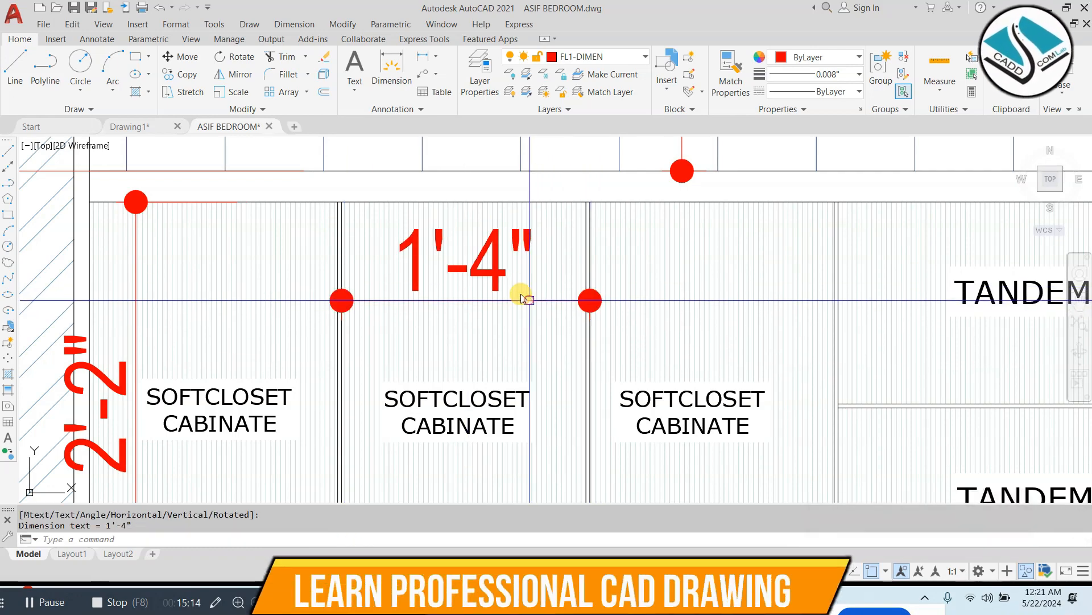
Dimension the width of the tandem unit in the base cabinet row.
scroll(530, 300, "down", 4)
middle_click_drag(597, 307, 397, 308)
scroll(559, 289, "up", 2)
key("Escape")
key("Return")
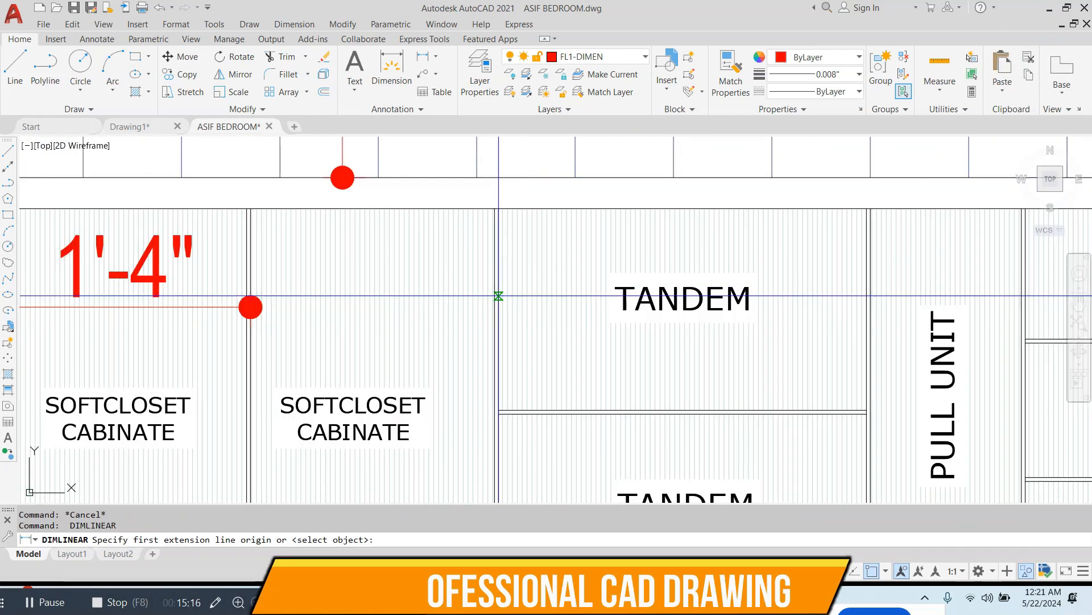
left_click(498, 296)
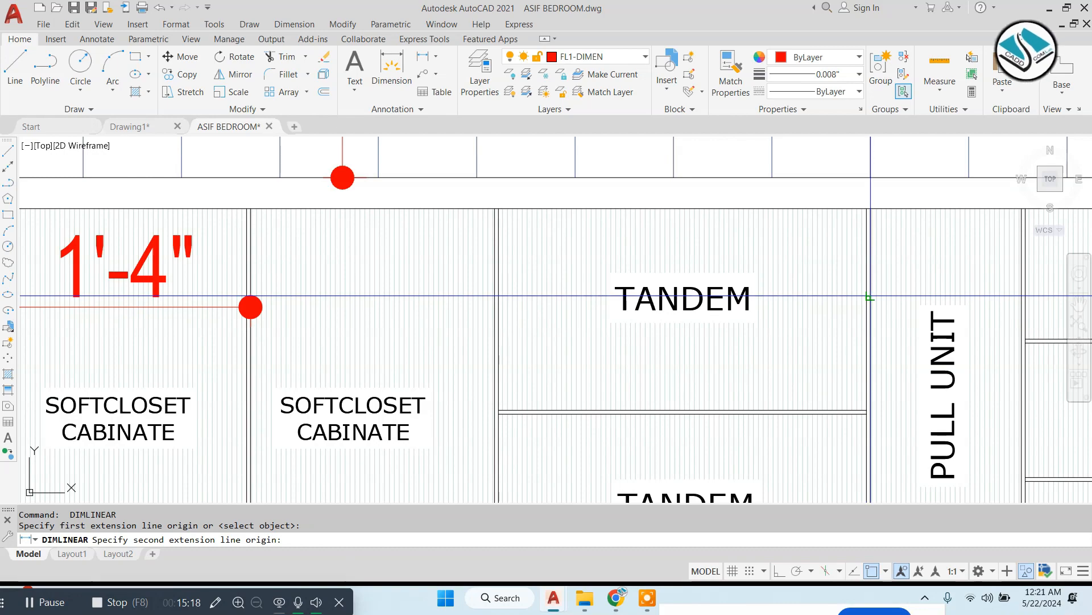
left_click(870, 296)
left_click(767, 273)
Dimension the width of the pull unit, aligned with the tandem unit's dimension.
scroll(859, 330, "down", 2)
middle_click_drag(859, 330, 496, 311)
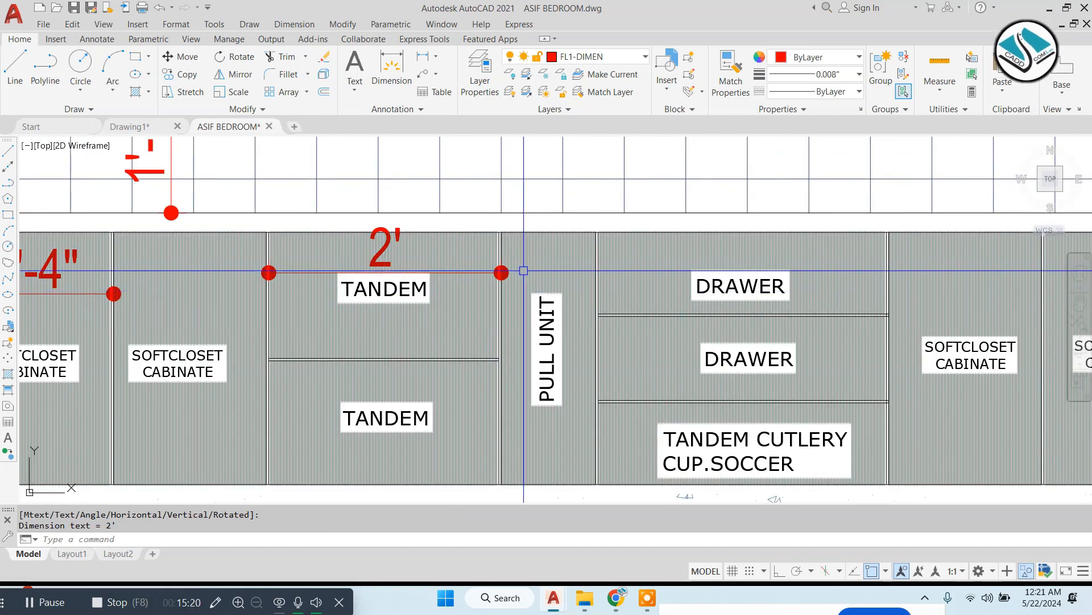
scroll(521, 272, "up", 2)
key("Escape")
key("Return")
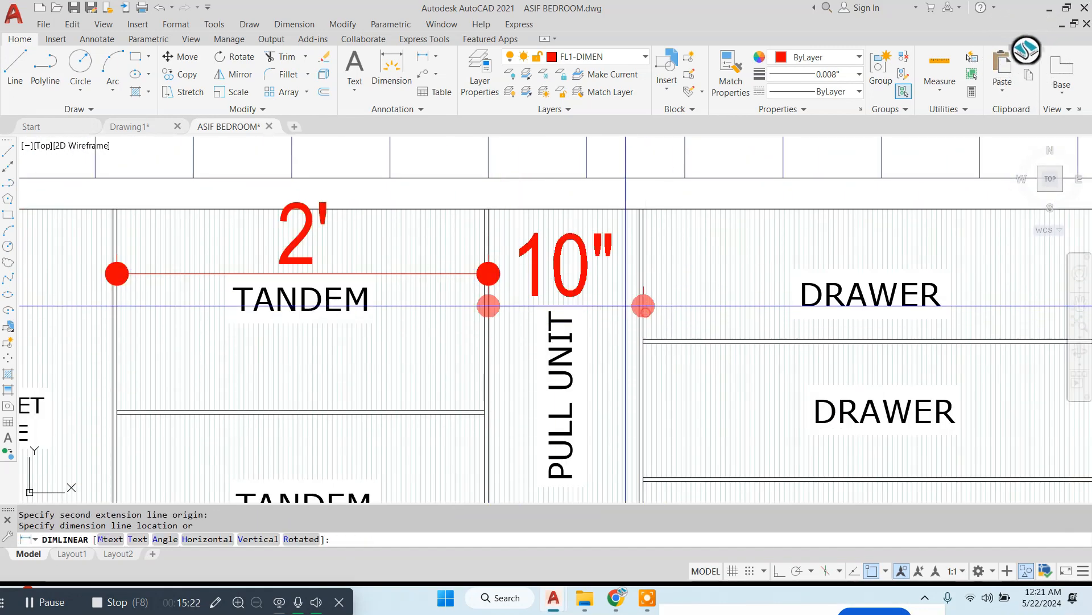
left_click(491, 275)
Dimension the width of the drawer unit, continuing the dimension row from the pull unit.
scroll(491, 275, "down", 2)
middle_click_drag(592, 290, 447, 296)
scroll(438, 302, "up", 2)
key("Escape")
key("Return")
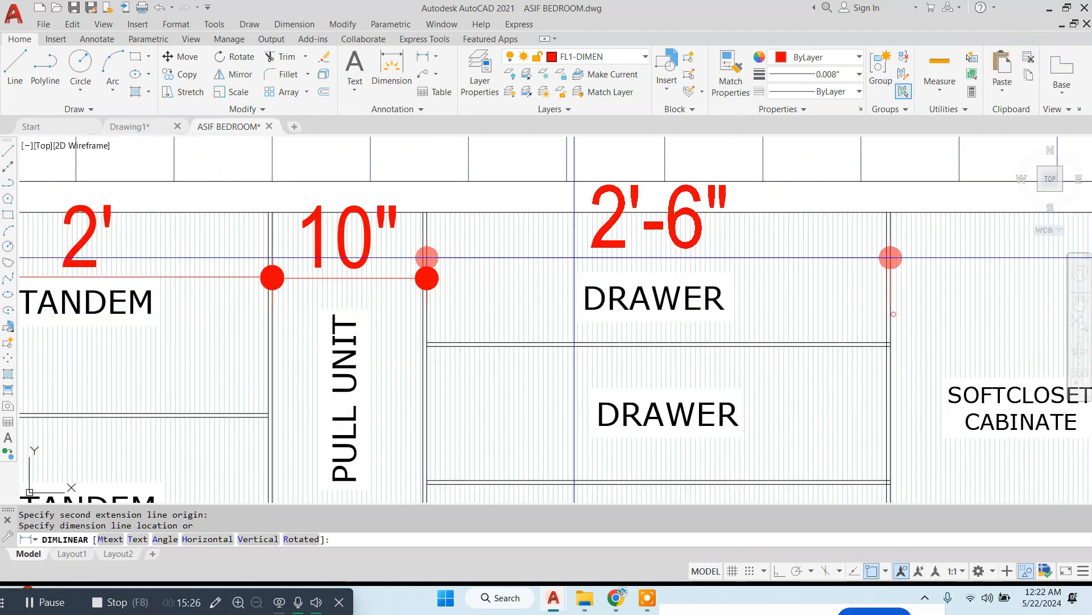
left_click(433, 278)
Dimension the width of the softcloset cabinet just right of the drawer unit, aligned with the same dimension row.
scroll(432, 278, "down", 2)
middle_click_drag(675, 319, 562, 304)
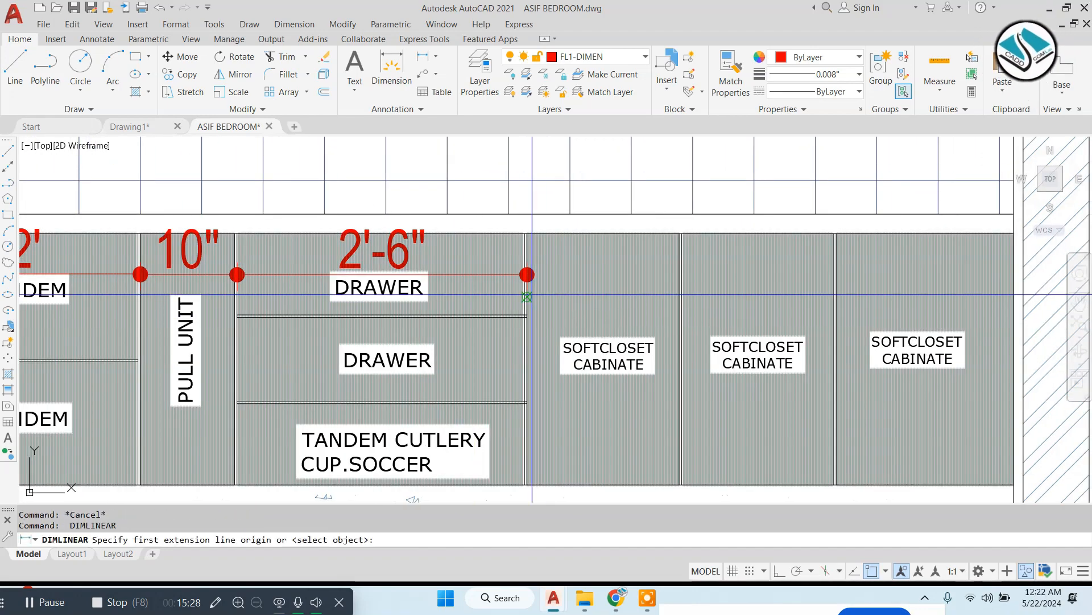
left_click(529, 296)
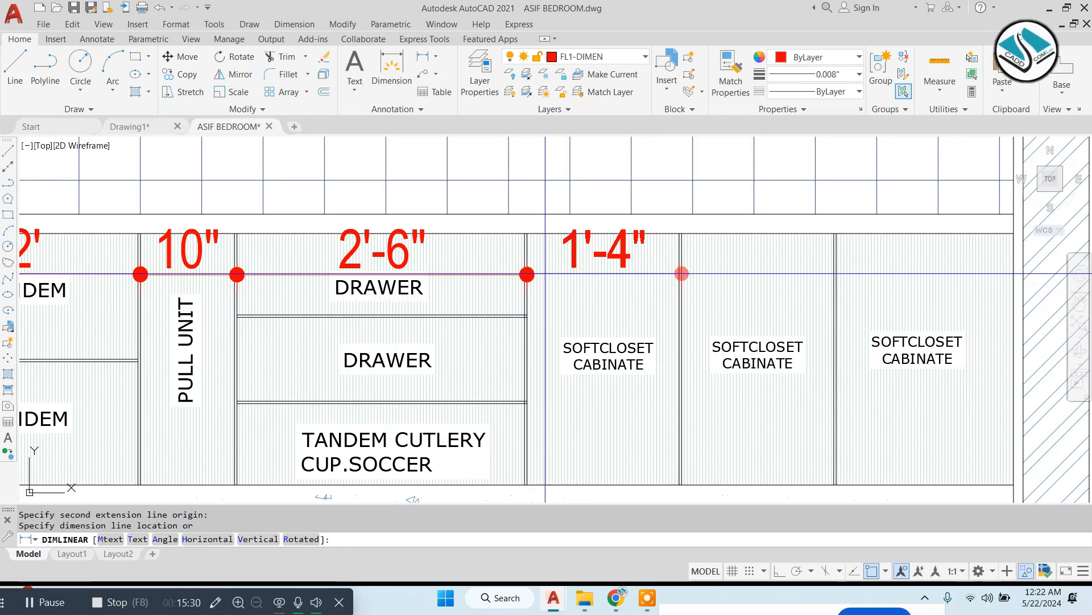
left_click(545, 274)
Review the dimensioned Elevation-B and its position relative to the neighbouring kitchen elevations.
scroll(558, 279, "down", 2)
middle_click_drag(383, 329, 547, 358)
scroll(545, 358, "down", 1)
middle_click_drag(856, 357, 784, 387)
mouse_move(614, 419)
middle_mouse_down()
mouse_move(609, 390)
mouse_move(612, 439)
middle_mouse_up()
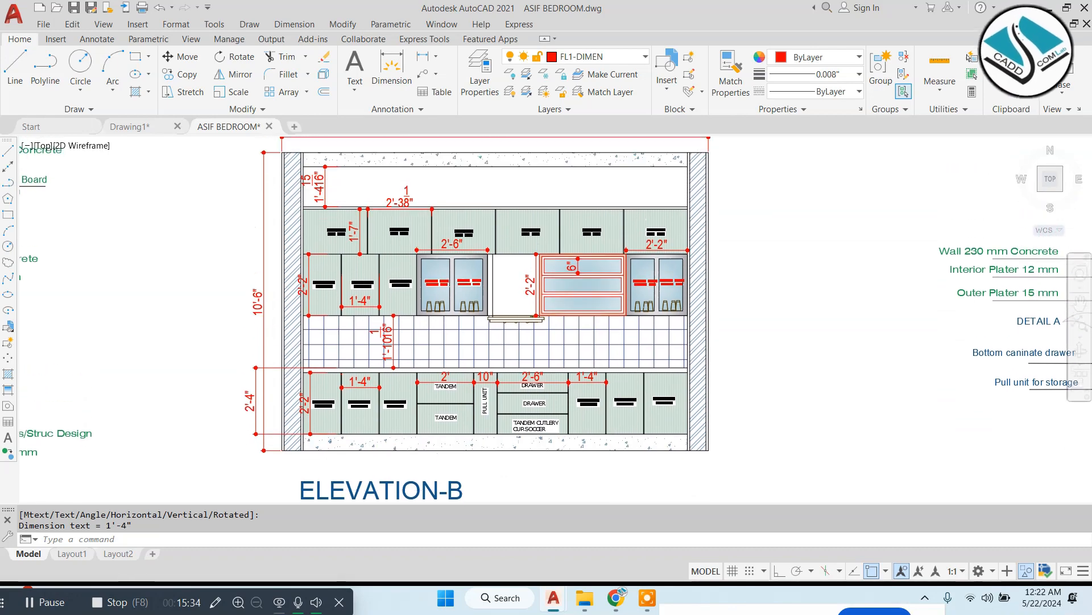
middle_click_drag(610, 497, 605, 359)
middle_click_drag(553, 276, 483, 421)
middle_click_drag(536, 327, 555, 334)
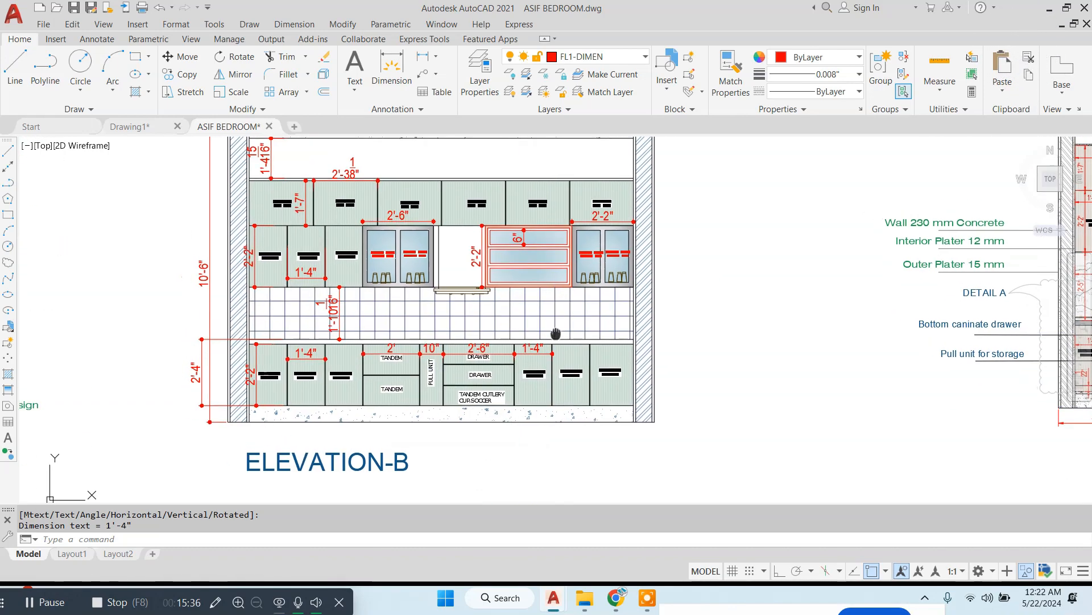
scroll(553, 334, "down", 5)
scroll(626, 267, "up", 3)
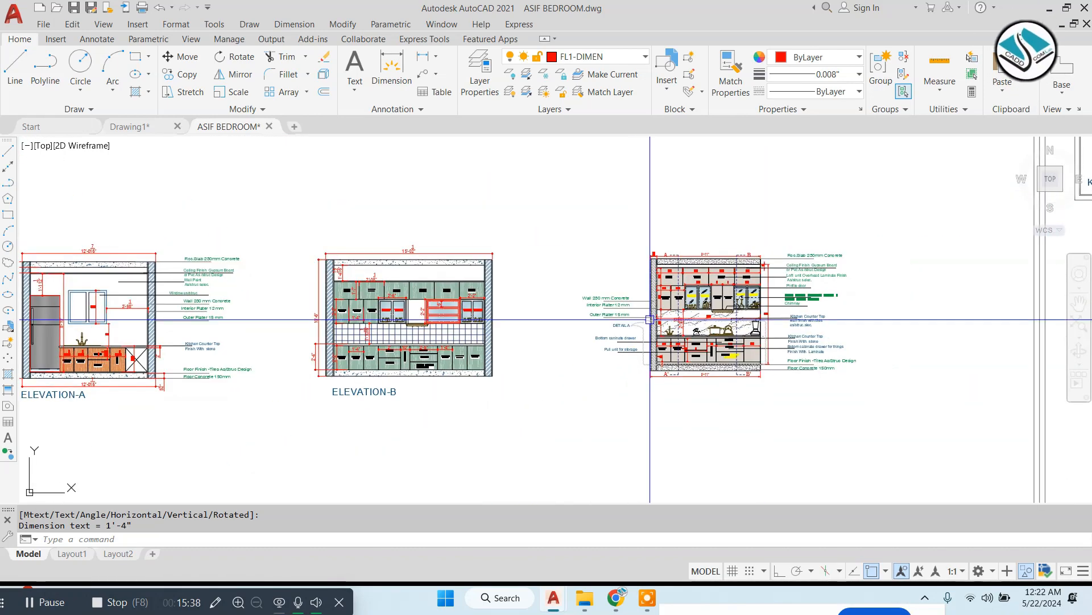
Move the annotated elevation beside Elevation-B farther right to make room for notes.
middle_click_drag(598, 294, 388, 319)
left_click(769, 231)
left_click(286, 449)
middle_click_drag(446, 383, 381, 306)
type("m")
key("space")
left_click(412, 360)
left_click(601, 369)
key("Escape")
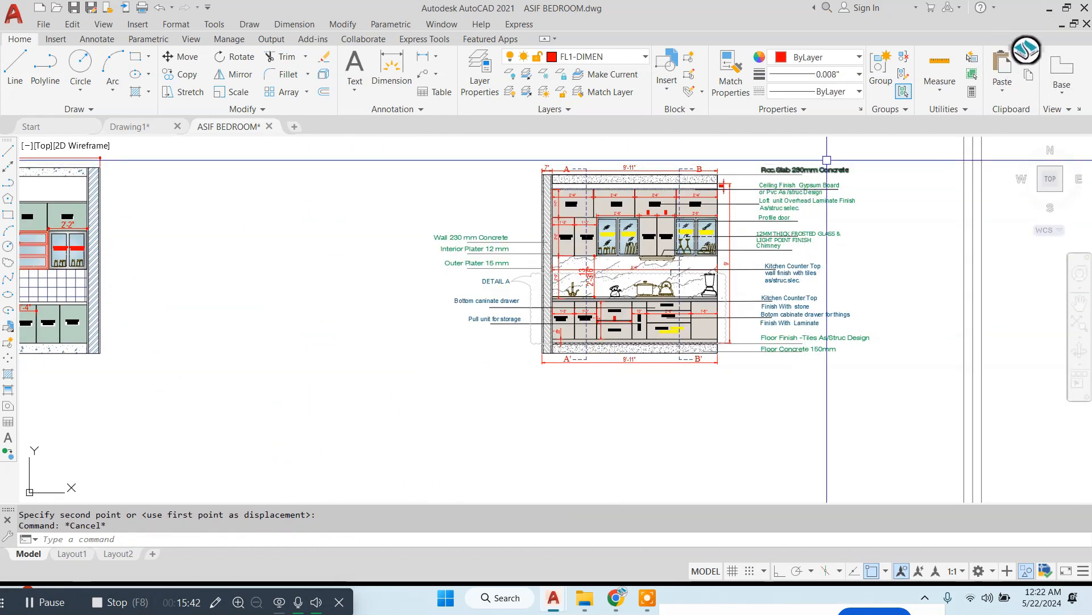
Move the material notes and leaders from the right side of the neighbouring elevation to the right side of Elevation-B.
left_click(839, 153)
left_click(757, 384)
type("m")
key("space")
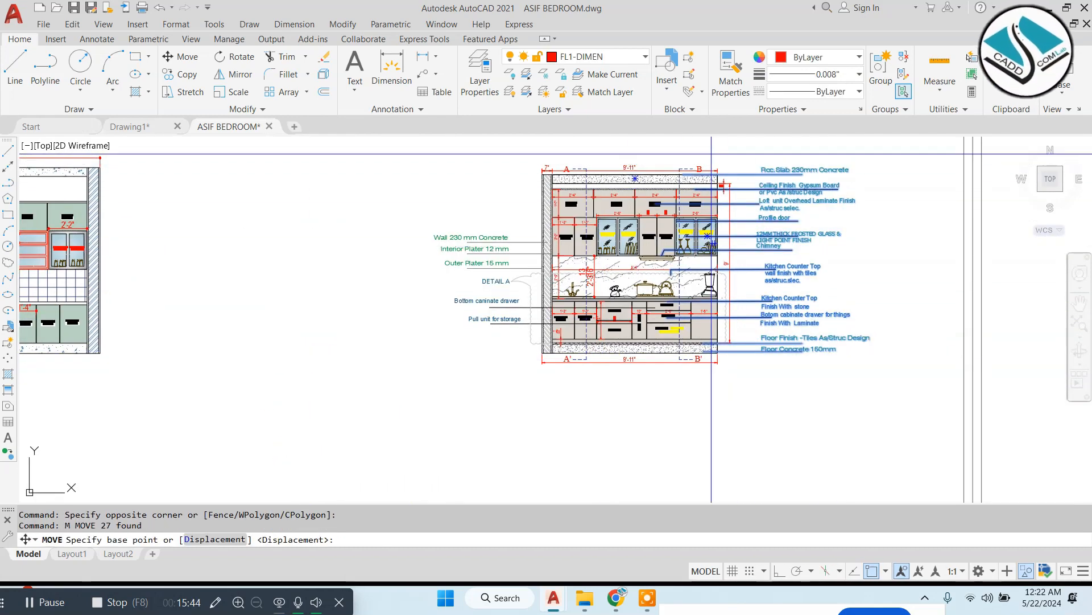
scroll(715, 169, "up", 2)
left_click(720, 171)
scroll(807, 226, "down", 2)
middle_click_drag(357, 263, 681, 241)
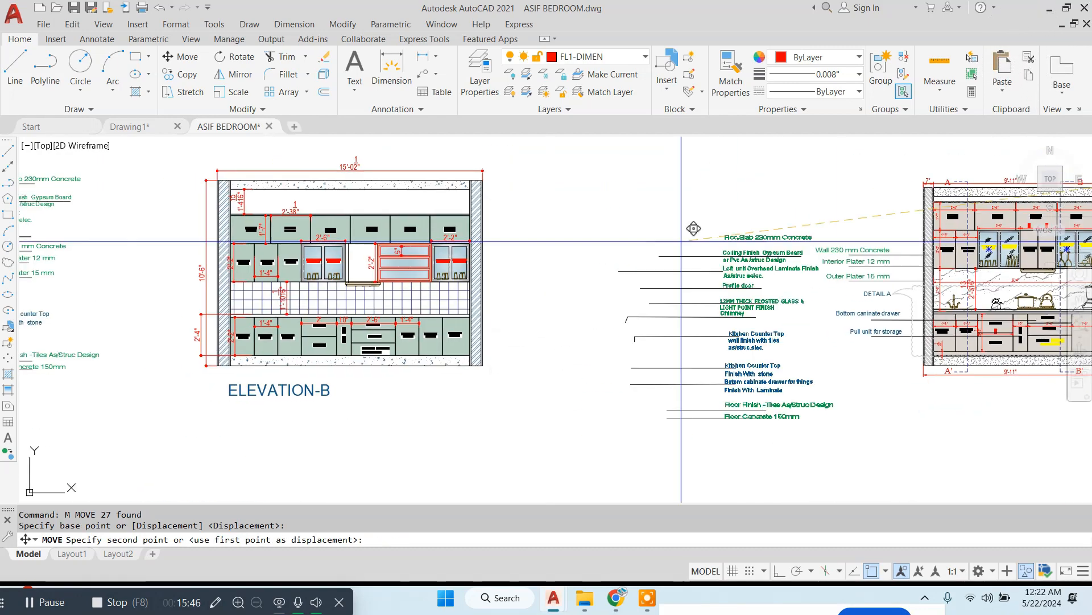
scroll(478, 168, "up", 1)
scroll(494, 156, "up", 1)
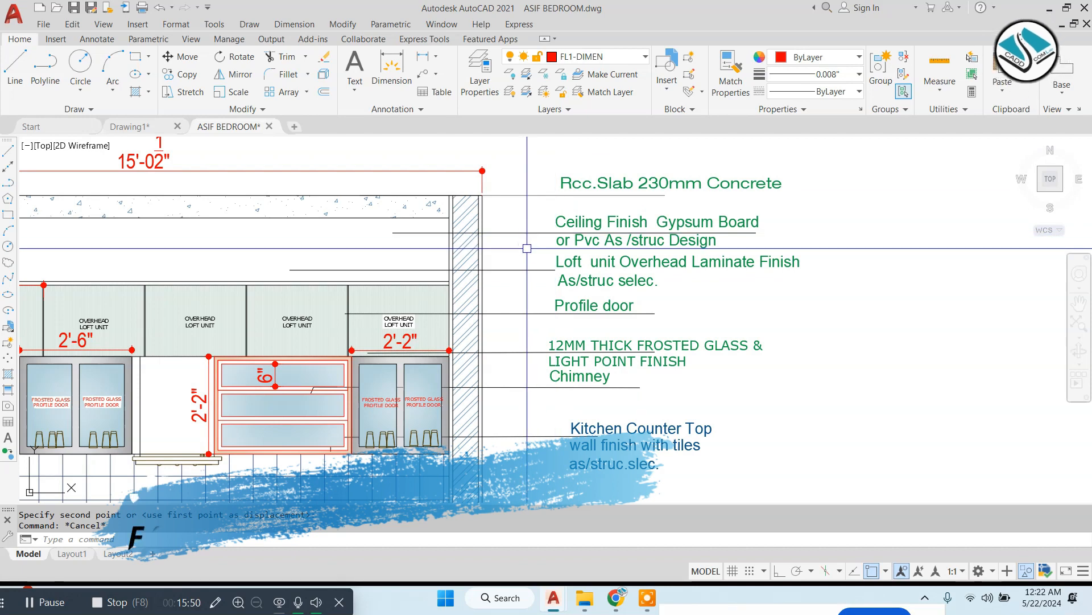
Move the Ceiling Finish and Loft unit notes with their leaders slightly right, by the wall's plaster thickness.
scroll(593, 285, "up", 1)
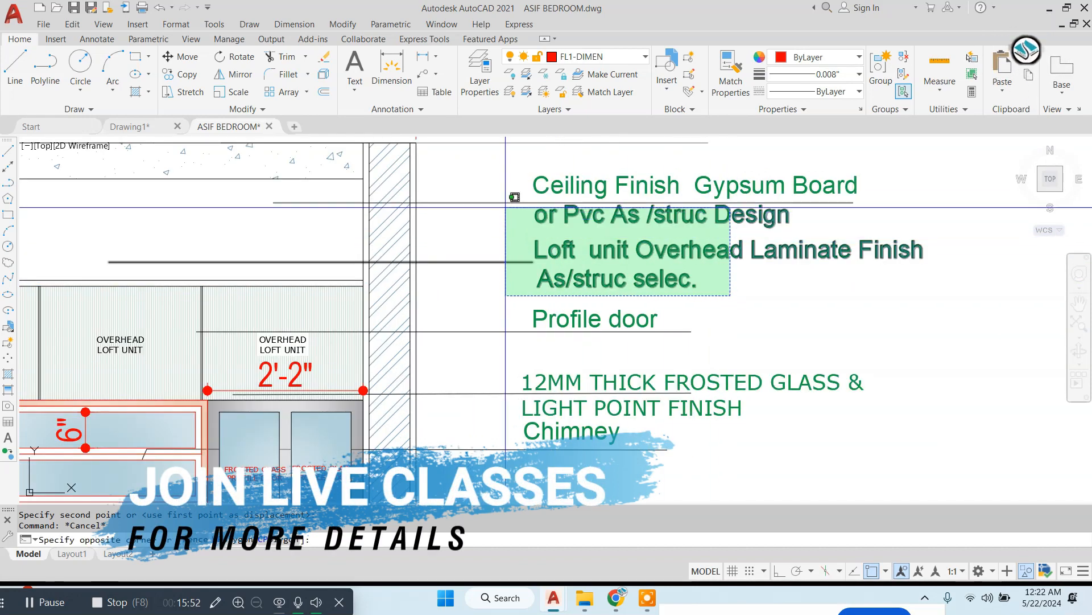
left_click(505, 207)
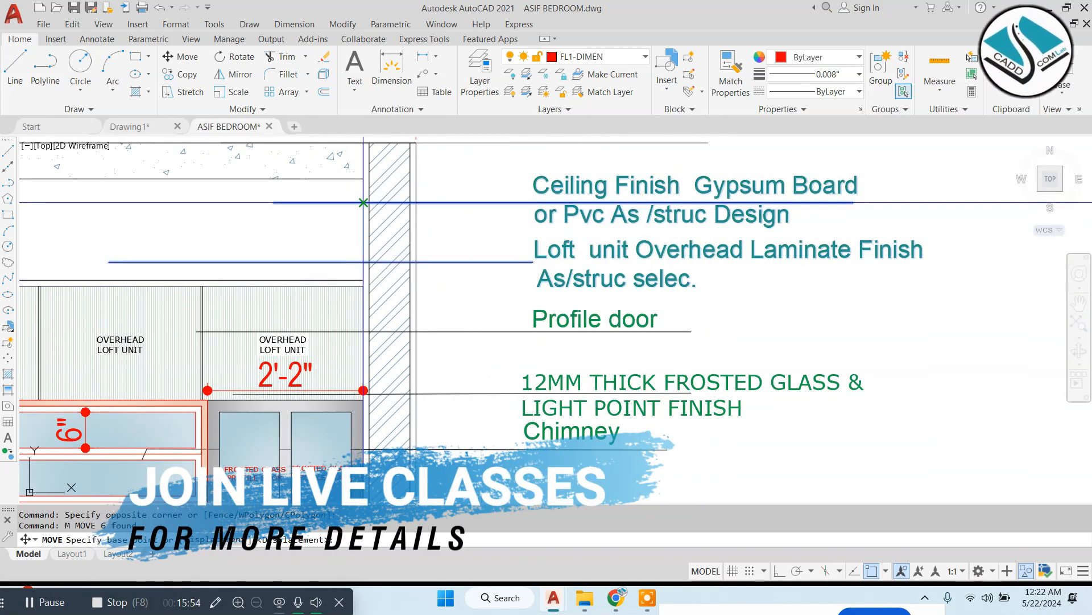
left_click(363, 202)
left_click(369, 203)
key("Escape")
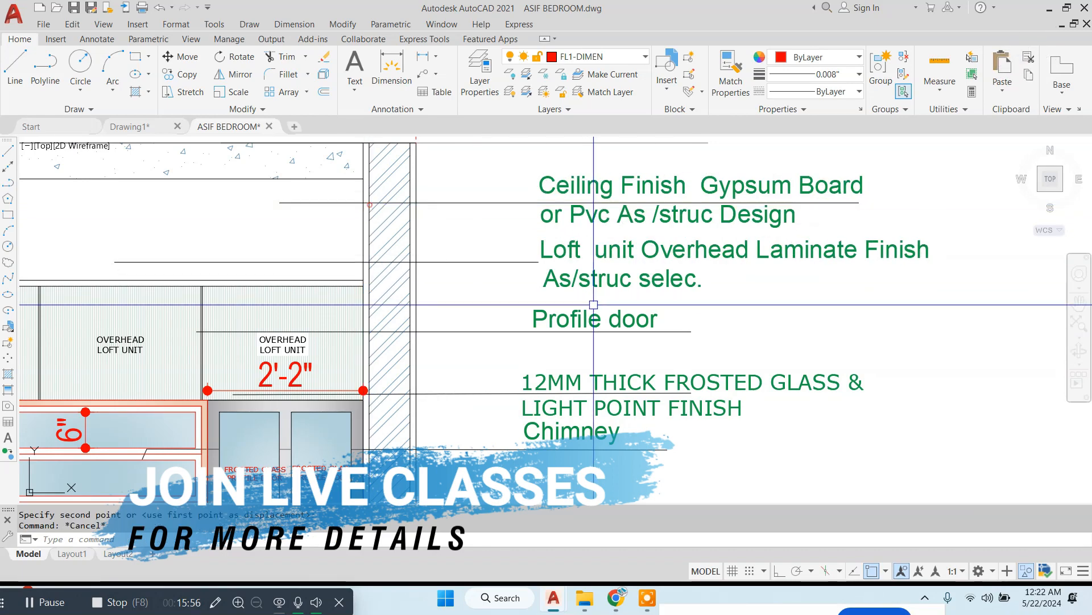
Move the remaining notes, from Profile door down to Floor Concrete, with their leaders into the empty space farther right.
middle_click_drag(628, 331, 605, 236)
scroll(605, 236, "down", 2)
left_click(692, 230)
middle_click_drag(625, 429, 527, 288)
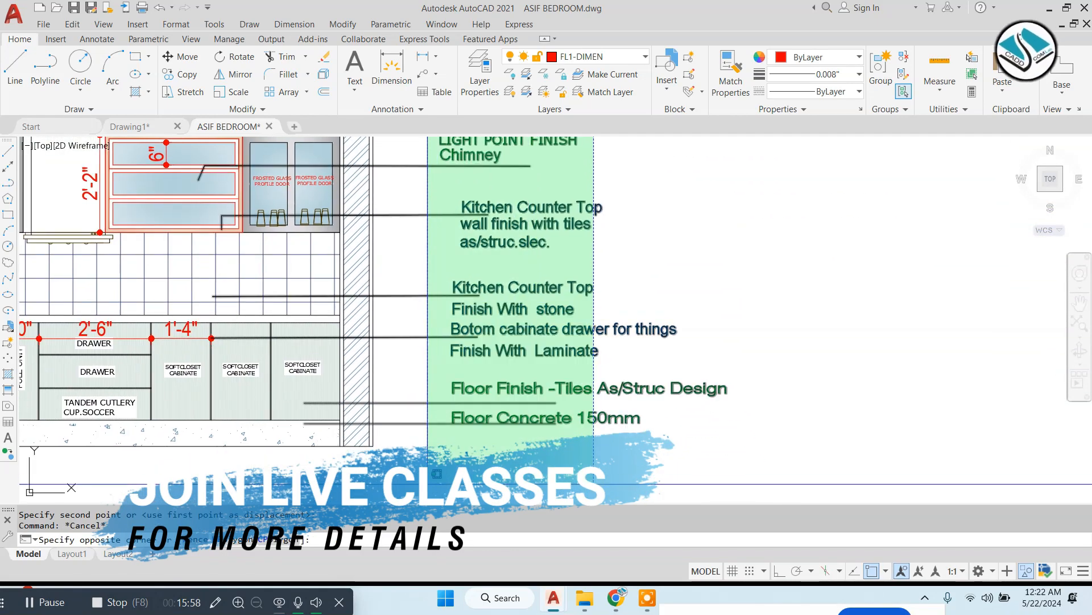
left_click(431, 484)
scroll(460, 414, "down", 4)
type("m")
key("Return")
left_click(455, 408)
key("Escape")
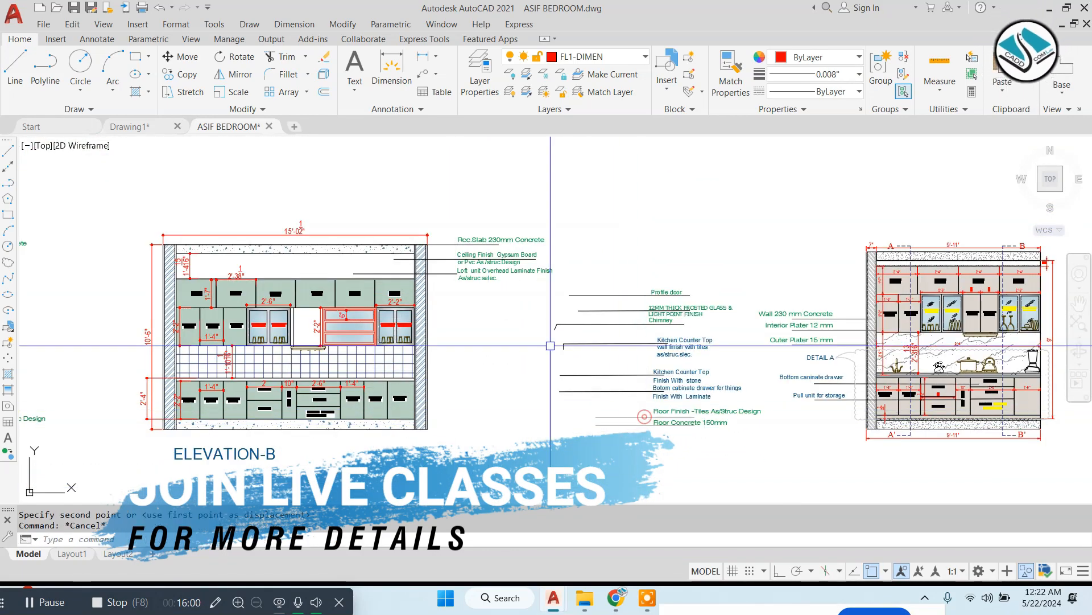
Move the Loft unit Overhead Laminate Finish note and its leader down so the leader points at the overhead loft units.
scroll(459, 269, "up", 6)
left_click(541, 370)
left_click(397, 251)
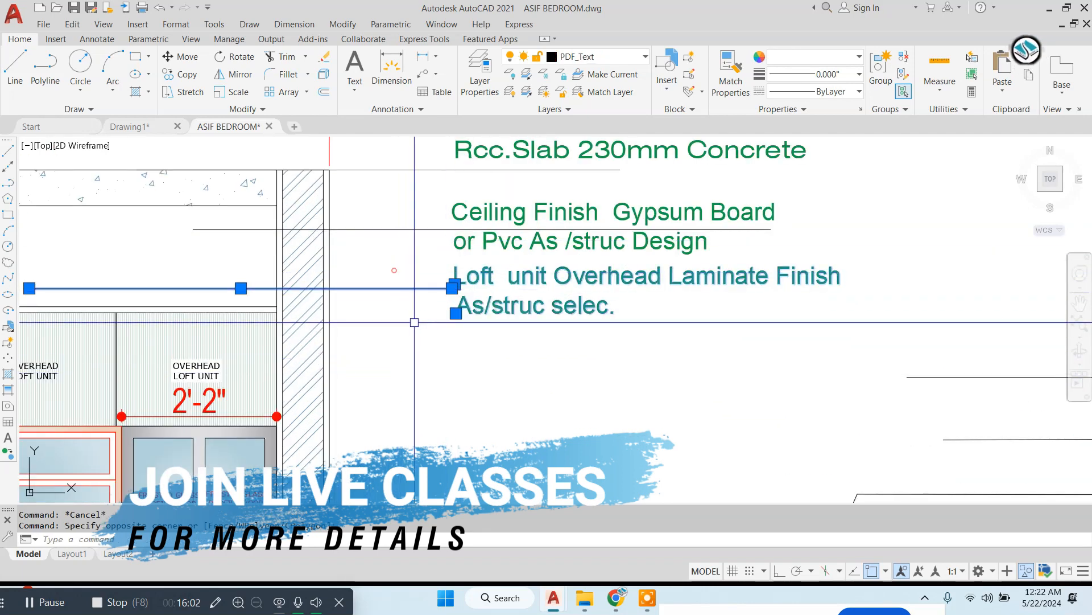
type("m")
key("Return")
left_click(569, 331)
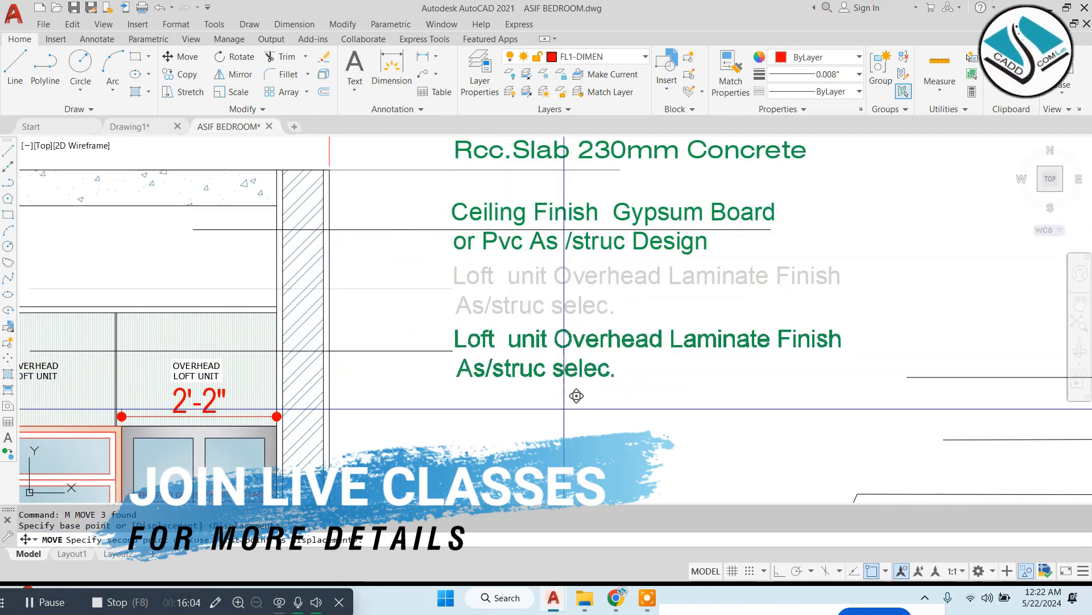
left_click(560, 384)
left_click(427, 205)
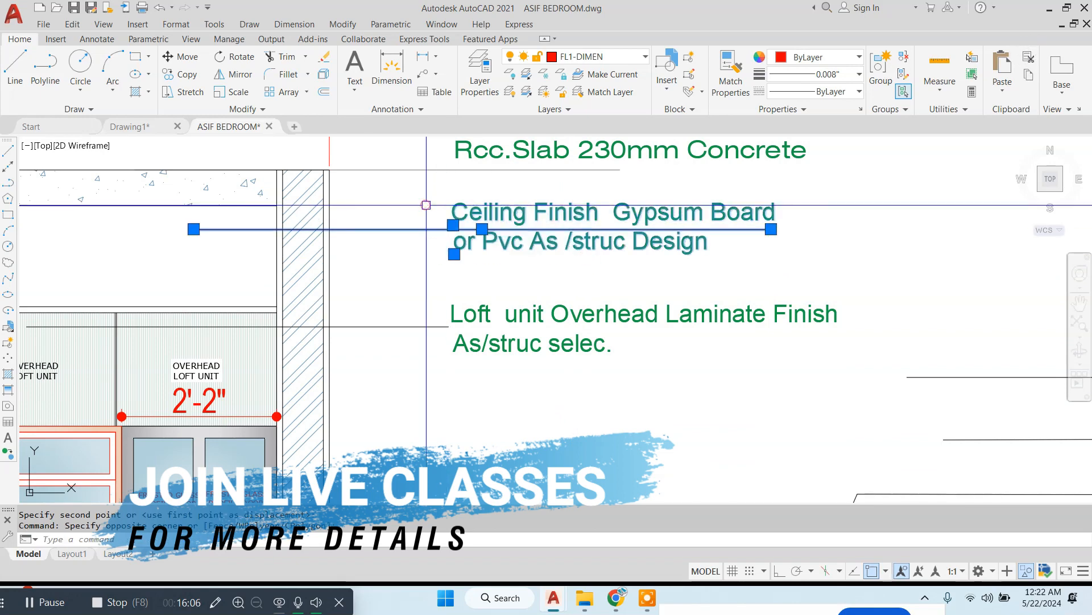
type("m")
key("Return")
left_click(341, 232)
key("Escape")
Move the Ceiling Finish and Loft unit notes with their leaders down together below the Rcc.Slab note.
left_click(567, 379)
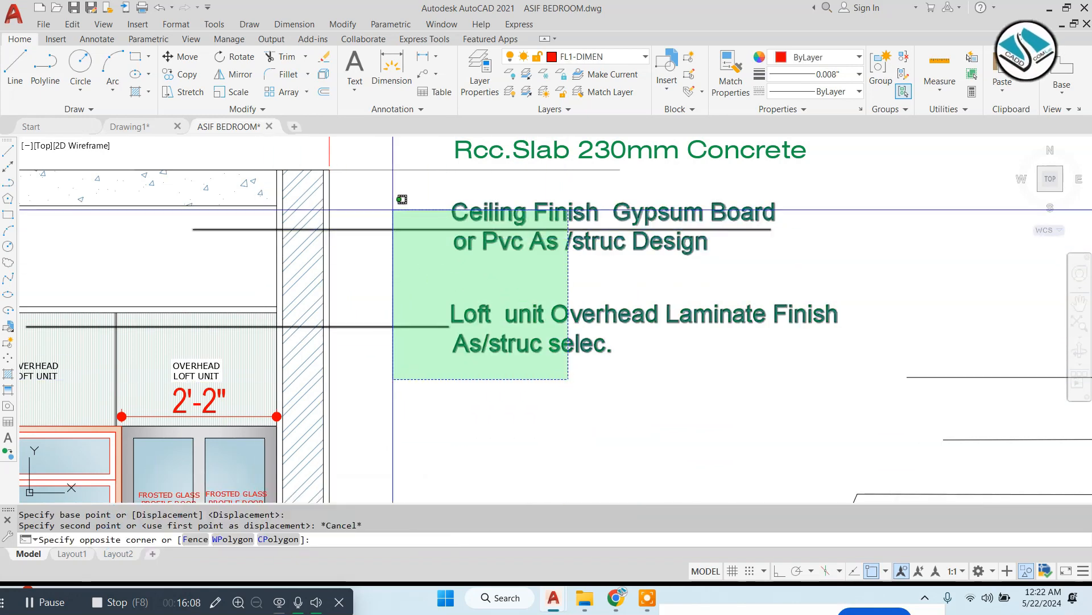
left_click(397, 202)
type("m")
key("Return")
left_click(562, 373)
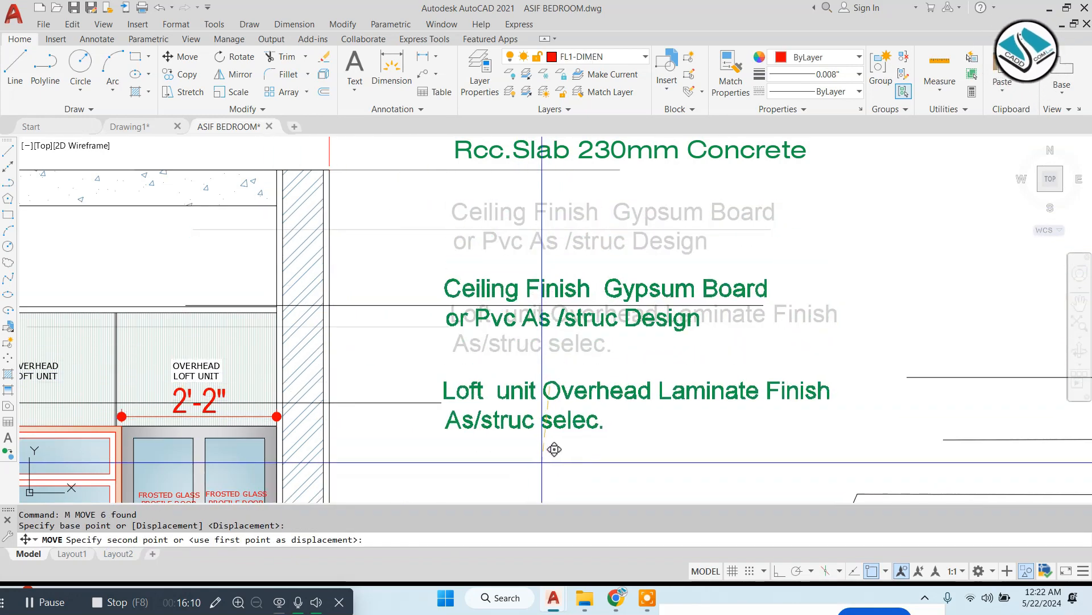
left_click(554, 452)
Move the Loft unit note and its leader up and left, closer beneath the Ceiling Finish note.
left_click(592, 442)
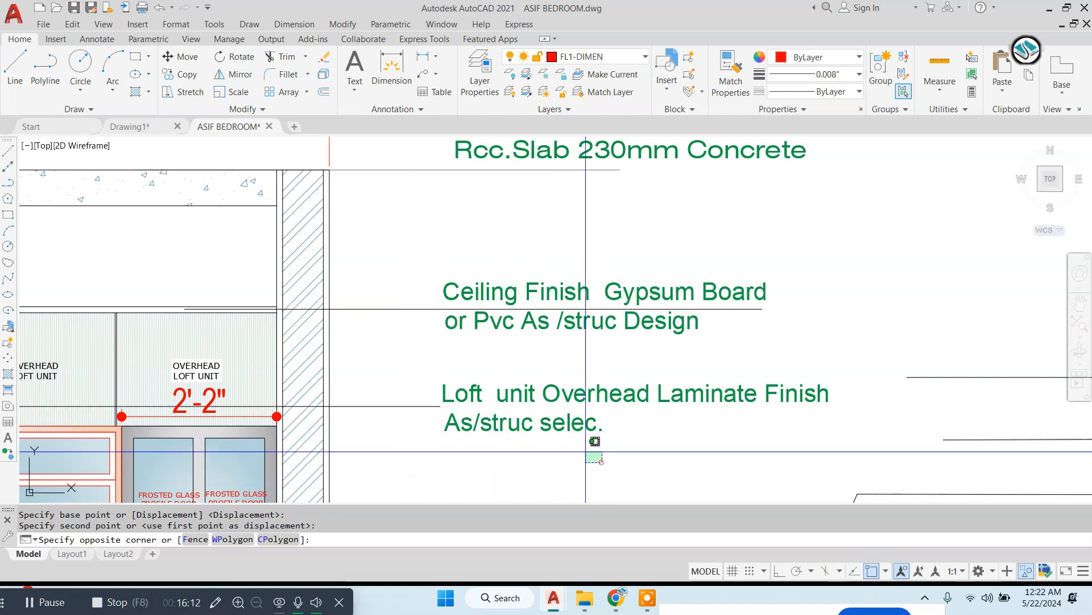
left_click(413, 389)
type("m")
key("Return")
left_click(495, 363)
left_click(495, 337)
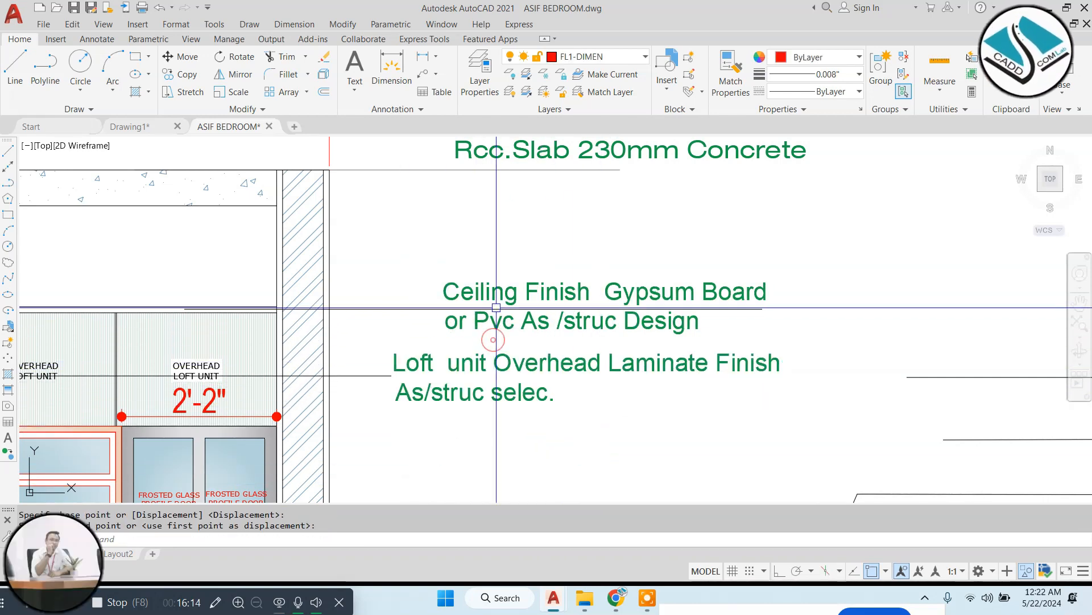
Move the Profile door note and its leader beside Elevation-B, below the Loft unit note, with the leader reaching the glass door unit.
middle_click_drag(607, 334, 516, 237)
scroll(516, 237, "down", 5)
scroll(792, 259, "up", 5)
left_click(822, 191)
left_click(664, 245)
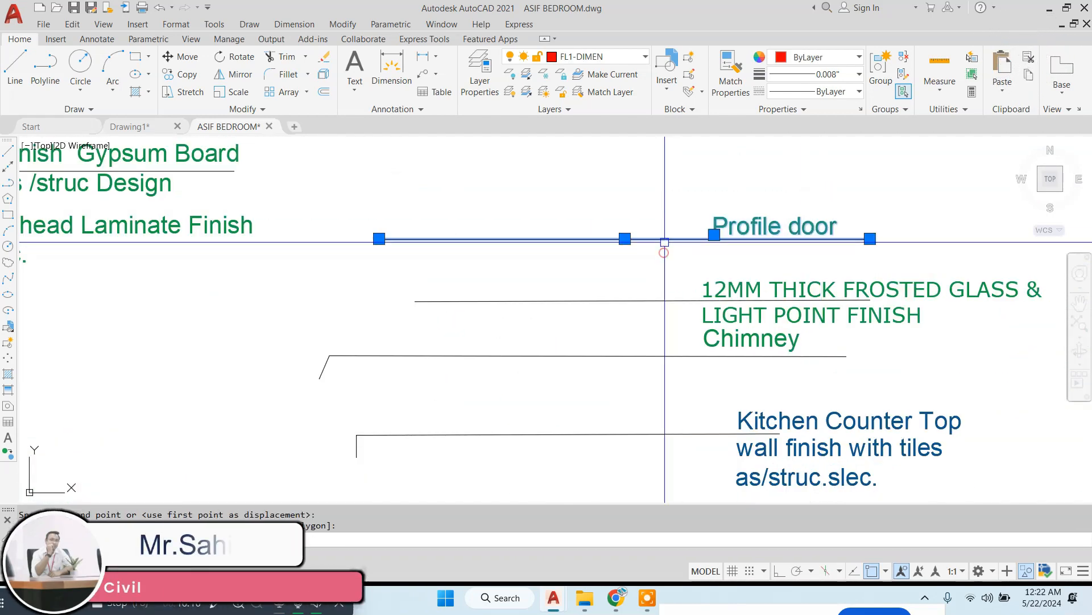
type("m")
key("Return")
left_click(671, 242)
scroll(552, 294, "down", 5)
scroll(366, 319, "up", 3)
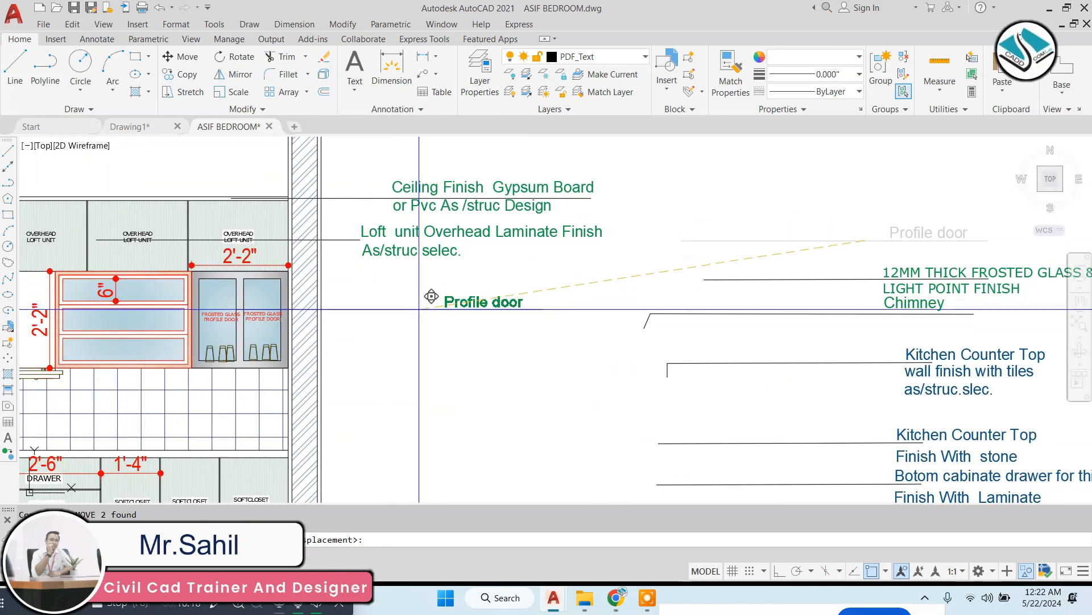
left_click(362, 298)
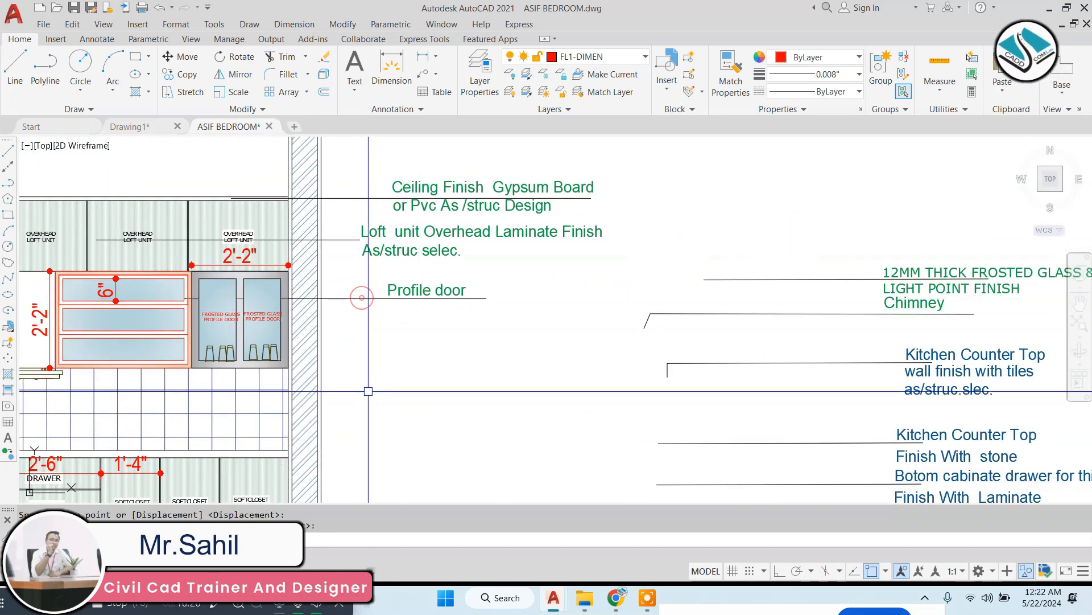
Move the 12MM THICK FROSTED GLASS & LIGHT POINT FINISH note with its leader beside Elevation-B, below the Profile door note.
middle_click_drag(596, 353, 432, 330)
left_click(845, 189)
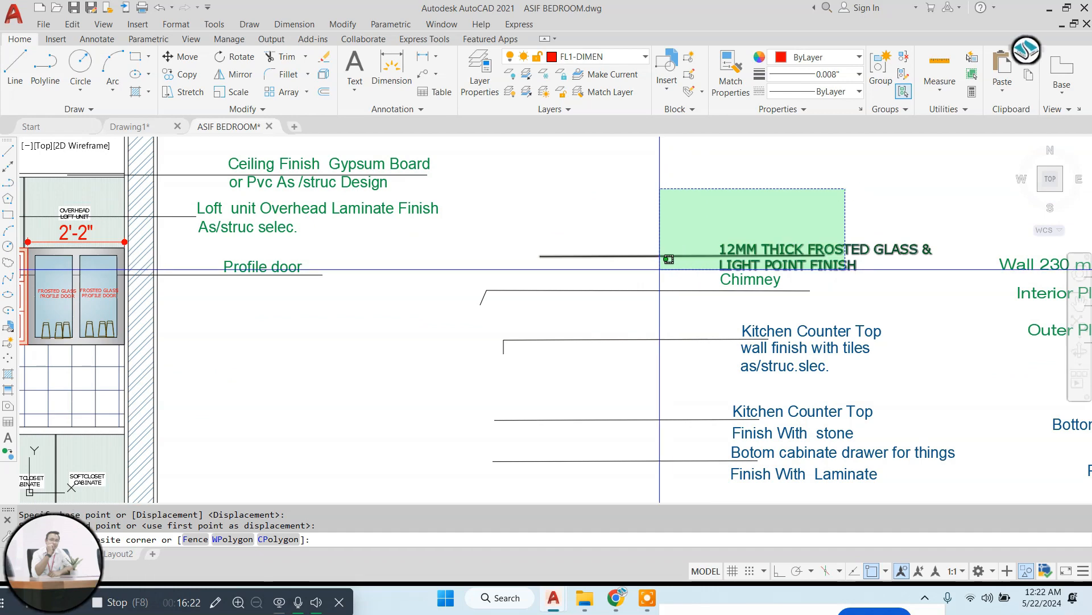
left_click(657, 264)
type("m")
key("Return")
left_click(682, 255)
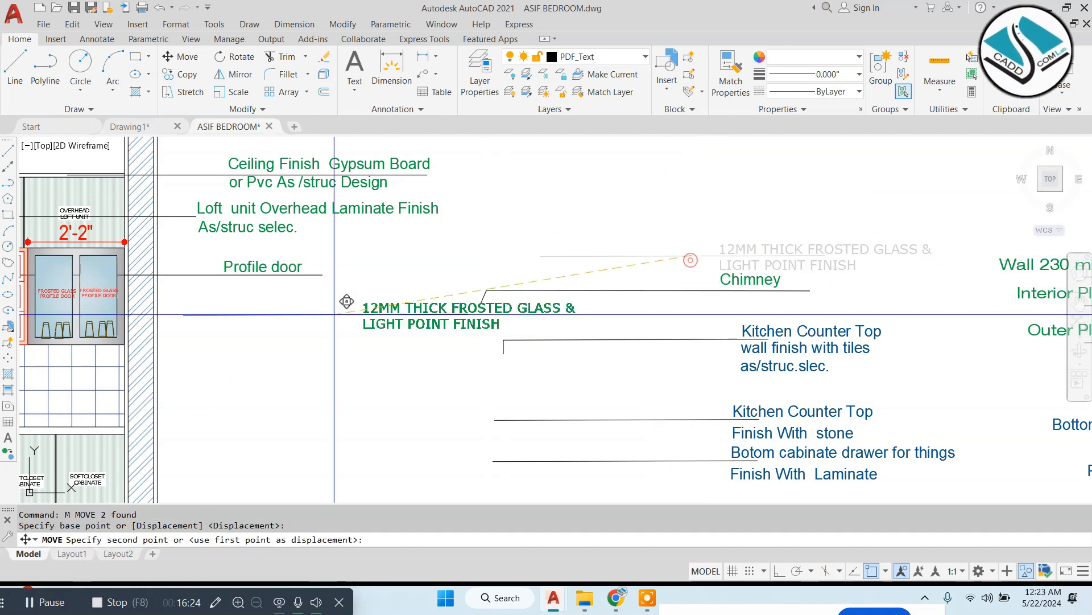
middle_click_drag(310, 310, 564, 267)
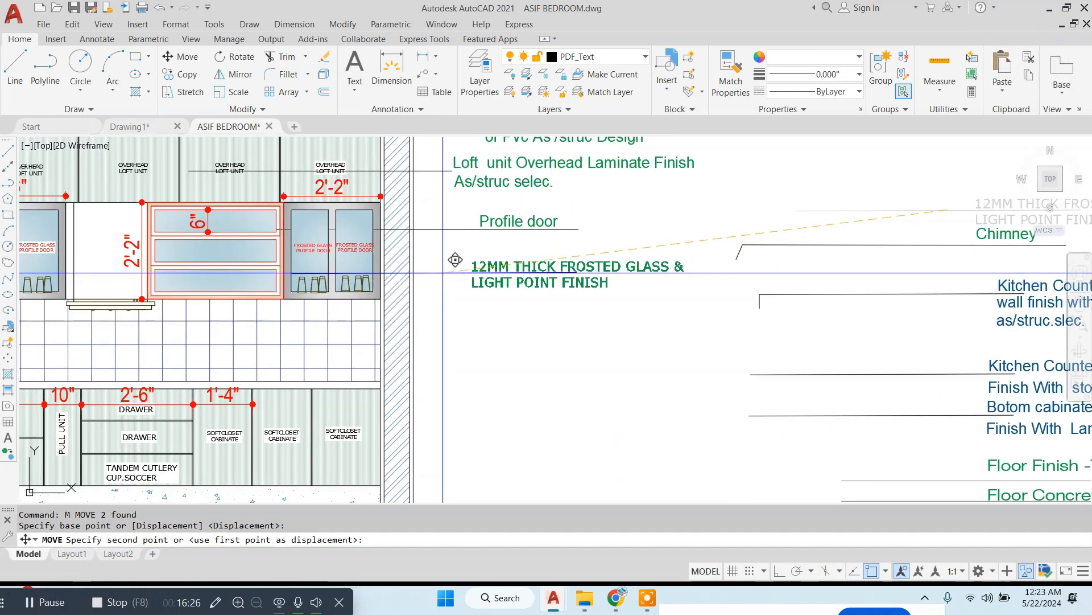
left_click(443, 272)
Move the Chimney note and its leader beside Elevation-B, below the frosted glass note, with the leader ending over the tiled wall.
middle_click_drag(775, 311, 584, 291)
left_click(810, 175)
left_click(693, 243)
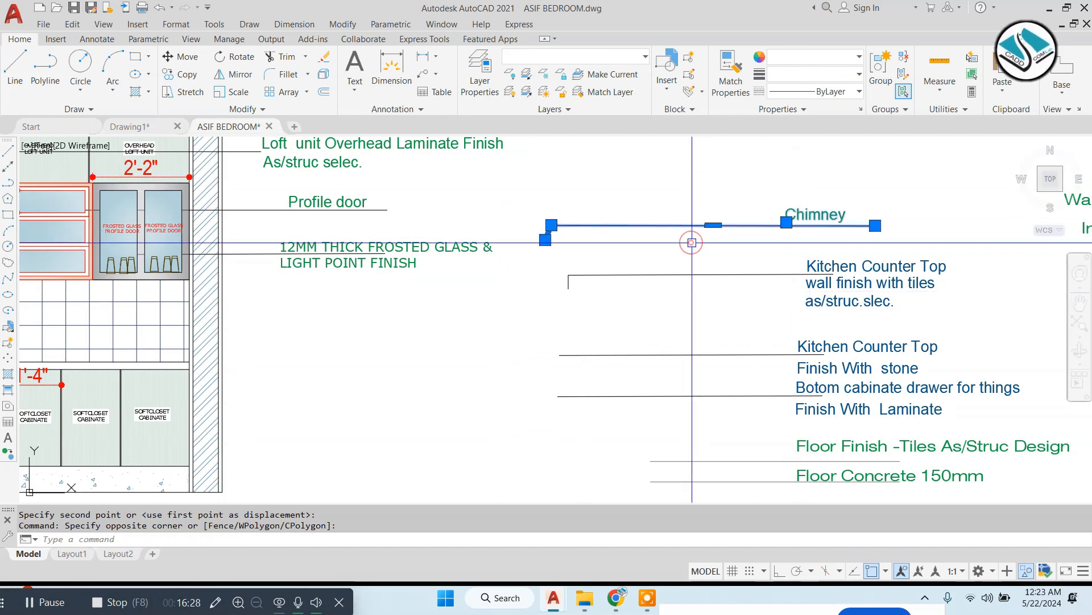
type("m")
key("Return")
left_click(535, 243)
middle_click_drag(230, 316, 673, 321)
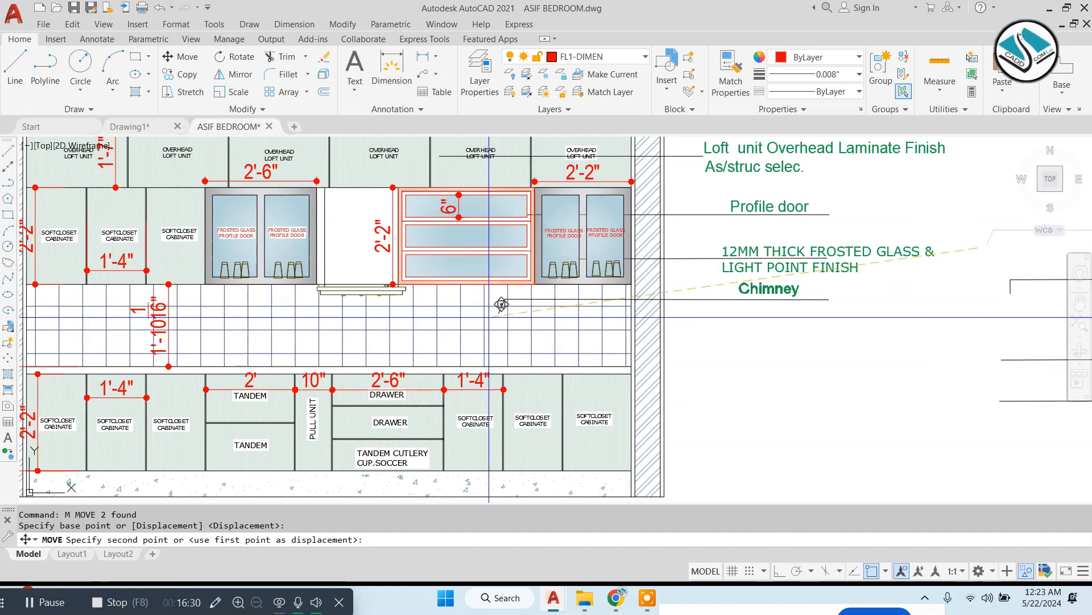
left_click(491, 318)
key("Escape")
Draw a line from the end of the Chimney leader to the chimney hood and match its properties to the leader.
type("l")
key("Return")
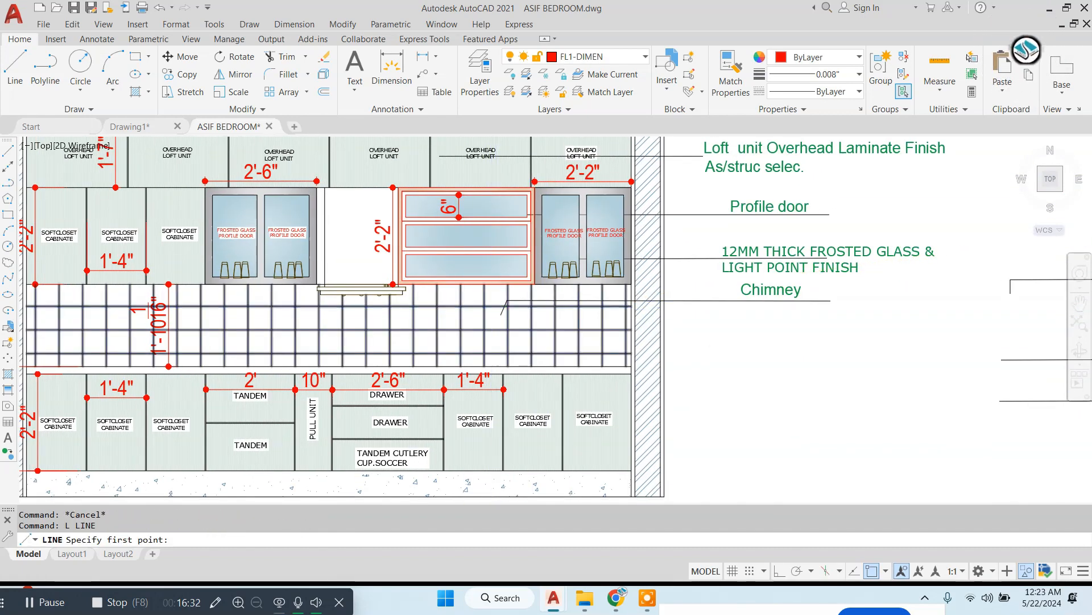
scroll(503, 318, "up", 2)
left_click(503, 318)
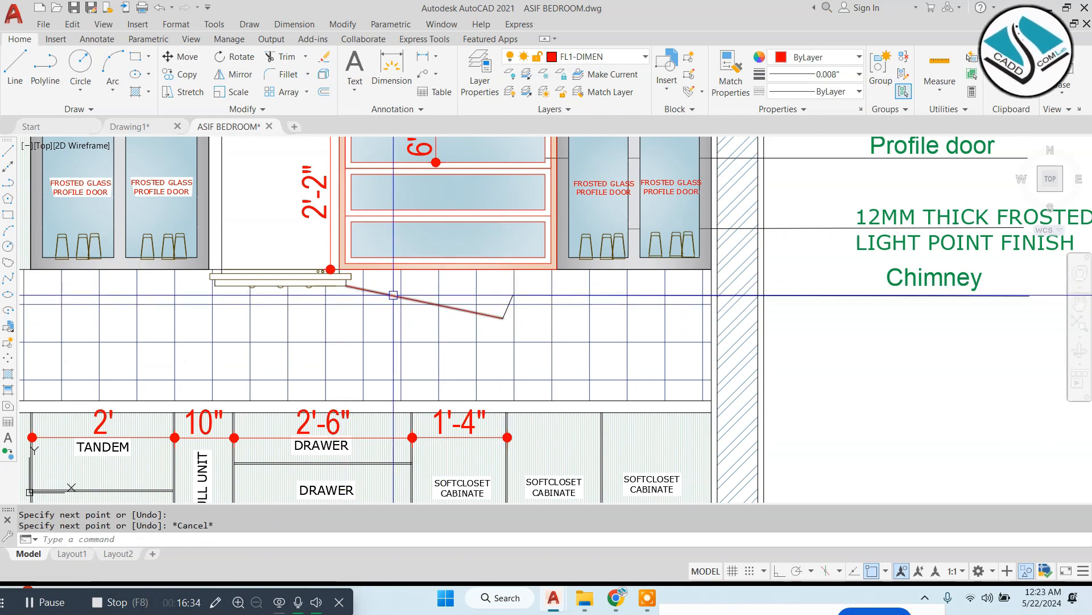
type("ma")
key("Return")
scroll(439, 294, "up", 3)
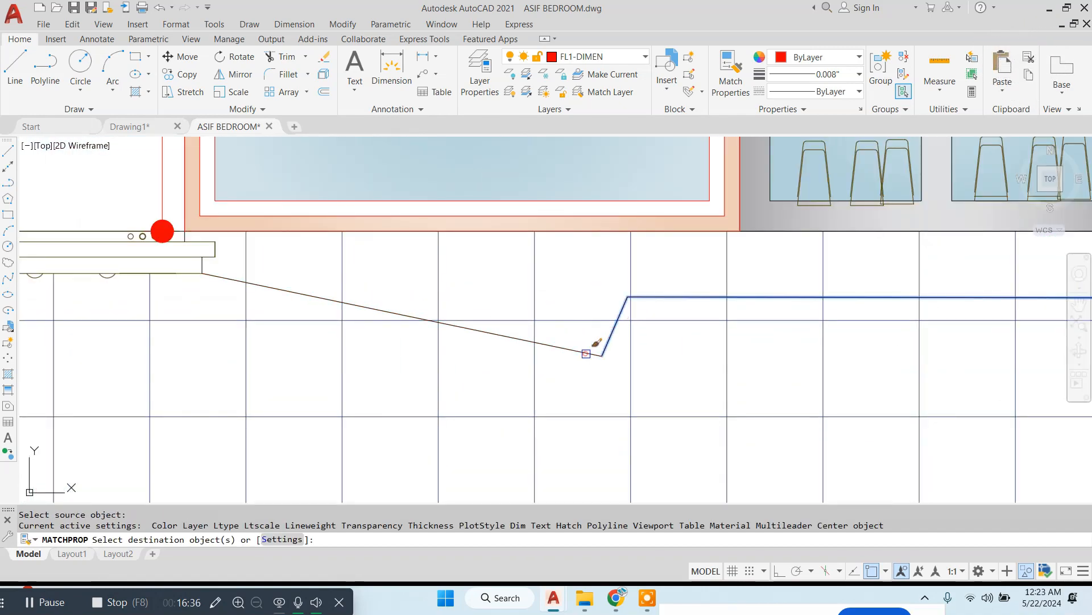
key("Escape")
Move the Kitchen Counter Top wall finish with tiles note and its leader below the Chimney note, with the leader reaching the tiled wall.
scroll(596, 342, "down", 5)
scroll(851, 234, "up", 4)
left_click(851, 235)
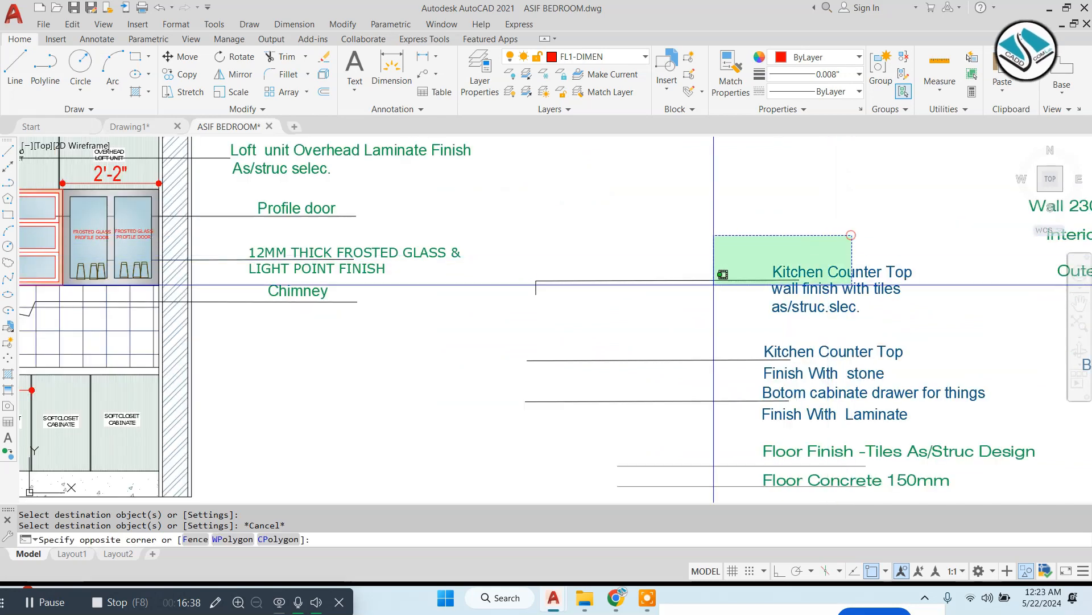
left_click(532, 326)
type("m")
key("Return")
left_click(526, 320)
middle_click_drag(62, 362, 389, 355)
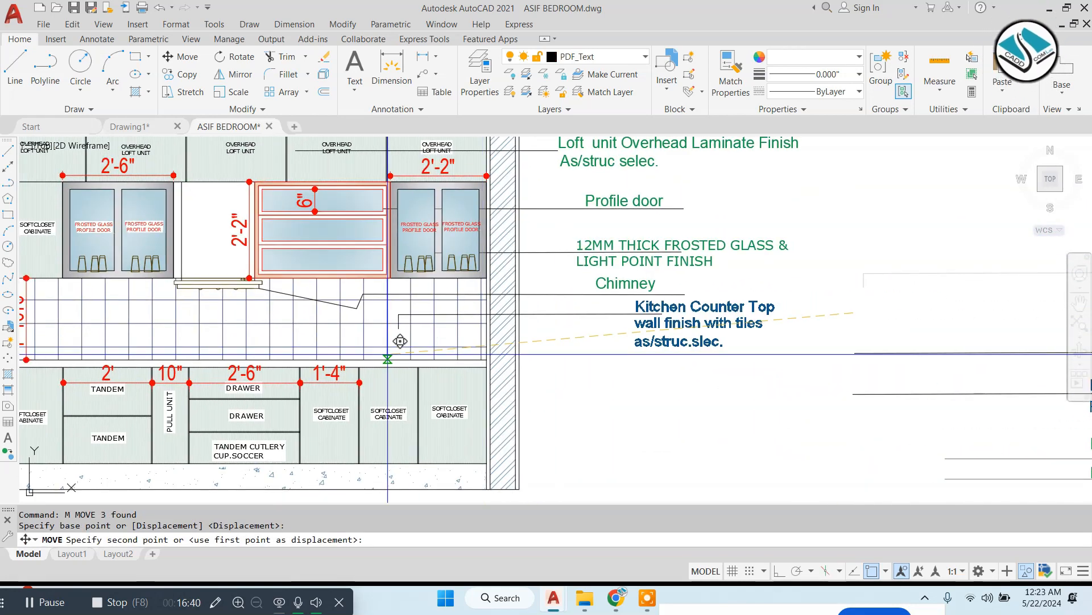
left_click(358, 359)
Move the Kitchen Counter Top Finish With stone note and its leader beside Elevation-B at counter level.
middle_click_drag(1059, 347, 901, 333)
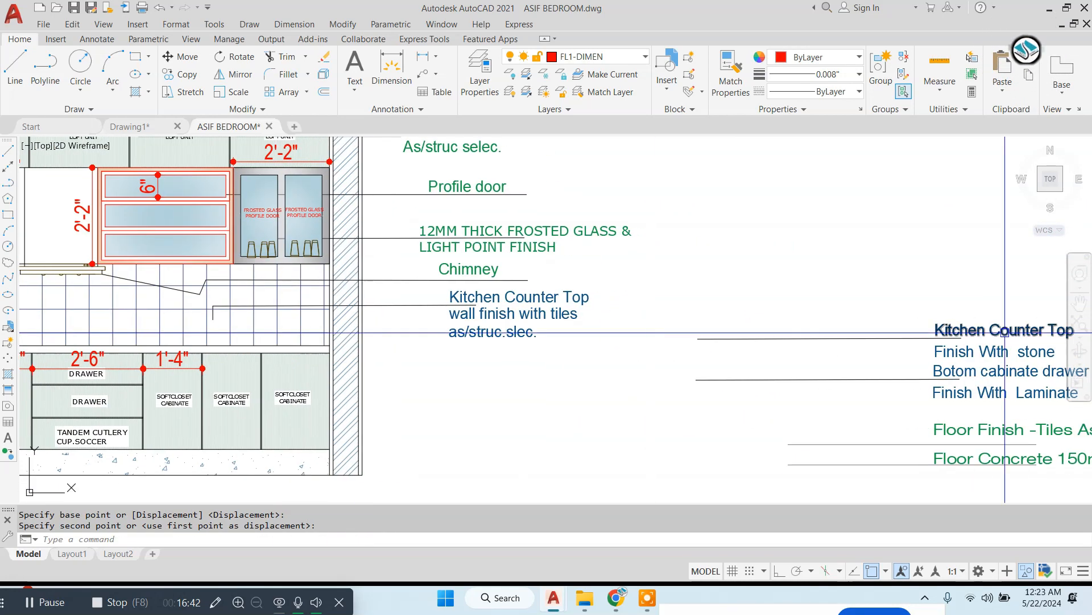
left_click(990, 300)
left_click(865, 353)
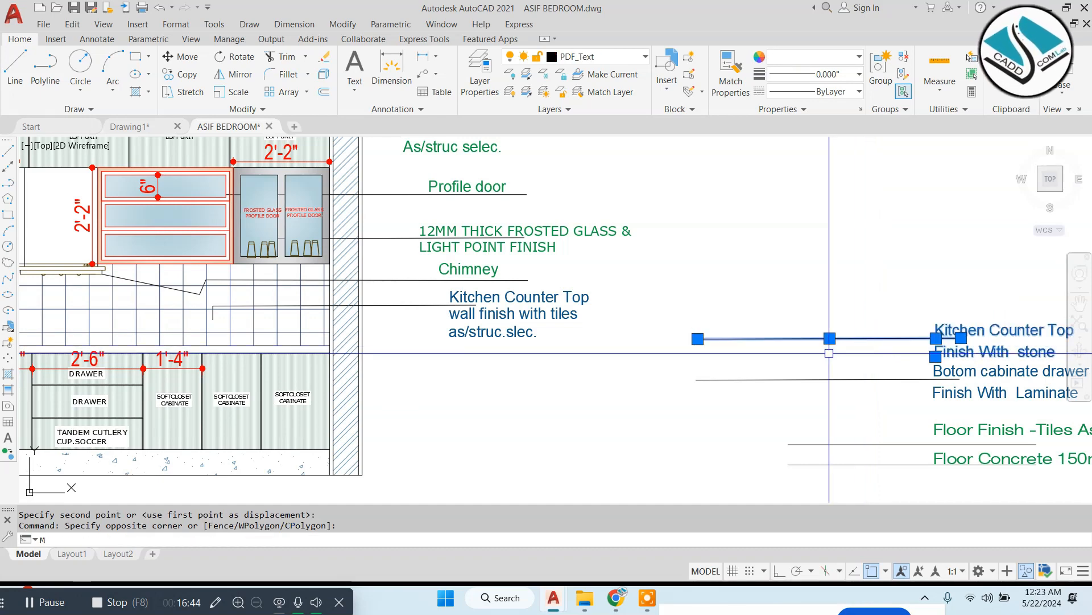
type("M")
key("Return")
left_click(698, 340)
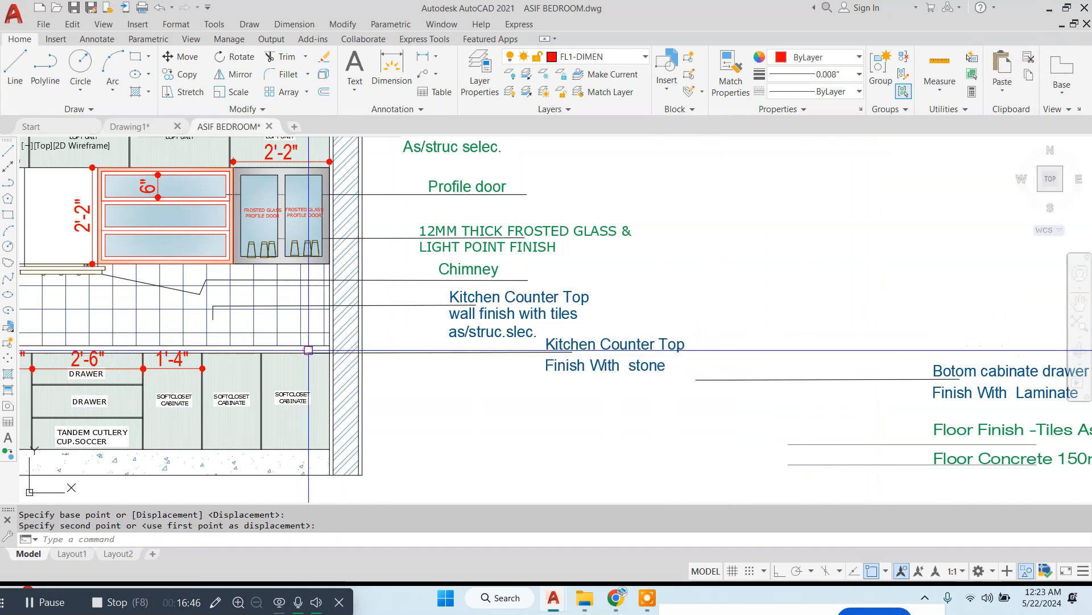
left_click(308, 350)
Move the Botom cabinate drawer note and its leader beside Elevation-B, with the leader reaching the lower softcloset cabinets.
middle_click_drag(1020, 318, 608, 247)
left_click(607, 247)
type("M")
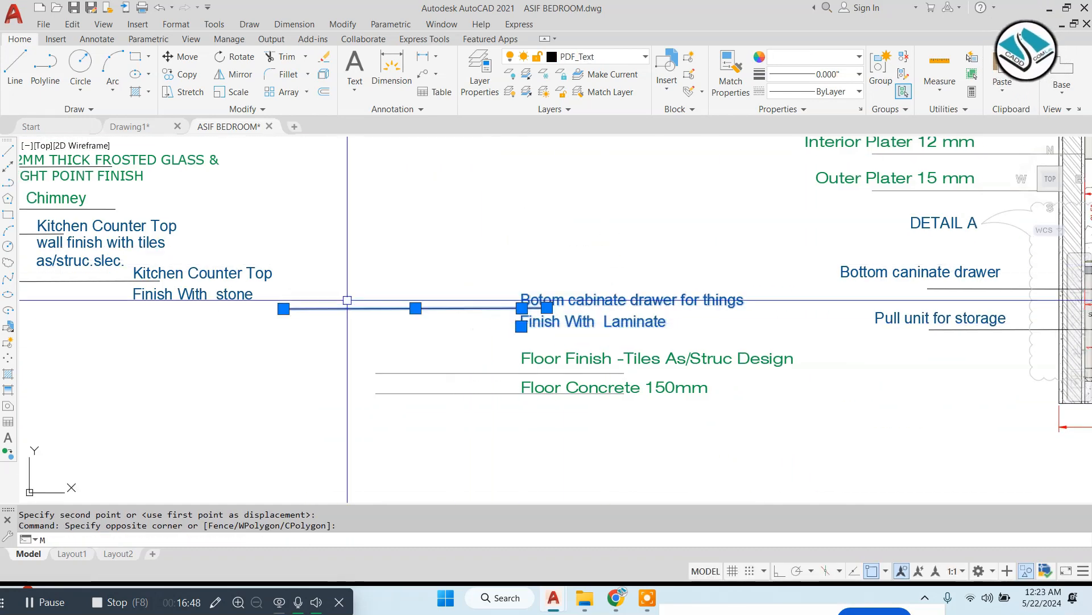
key("Return")
left_click(300, 298)
middle_click_drag(339, 322, 742, 288)
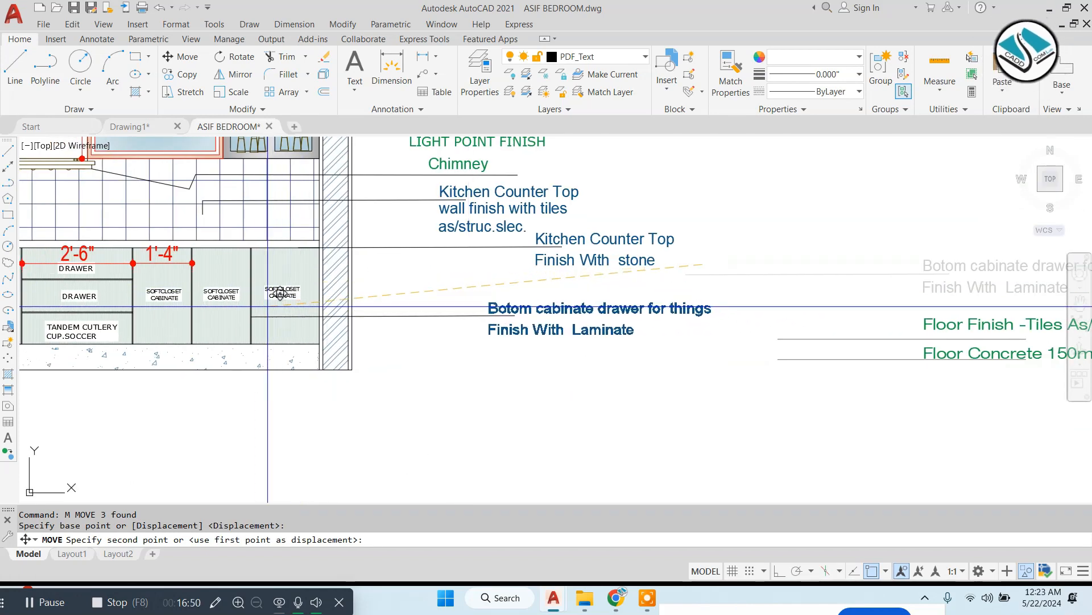
left_click(259, 310)
Shift the Finish With stone note and its leader left so the text aligns beneath the wall finish with tiles note.
left_click(574, 235)
left_click(538, 259)
type("M")
key("Return")
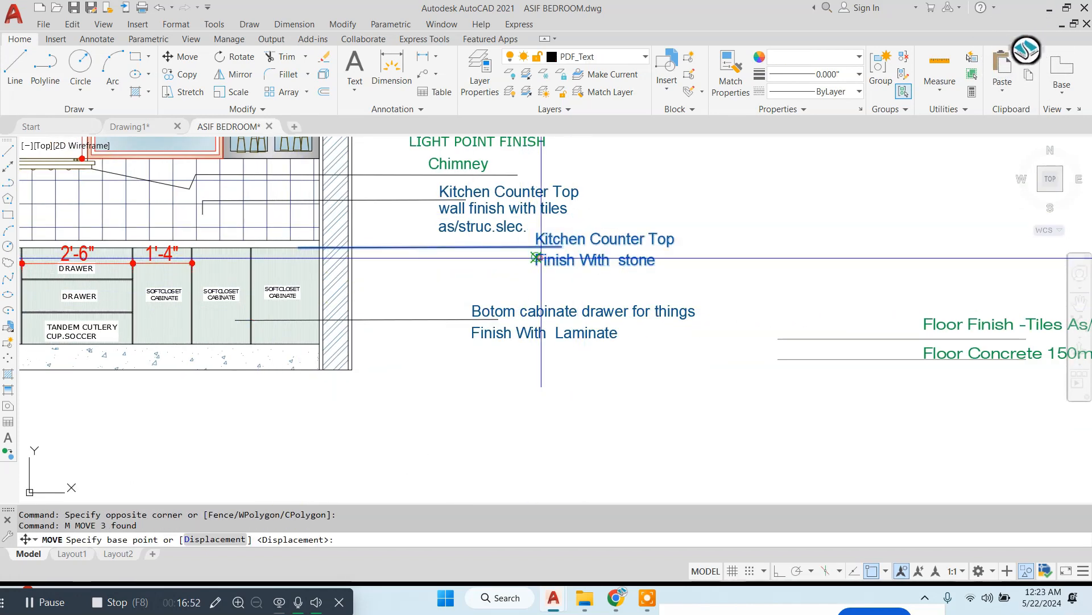
left_click(539, 258)
left_click(439, 269)
Shift the Botom cabinate drawer note and its leader up and left, closer beneath the Finish With stone note.
left_click(572, 291)
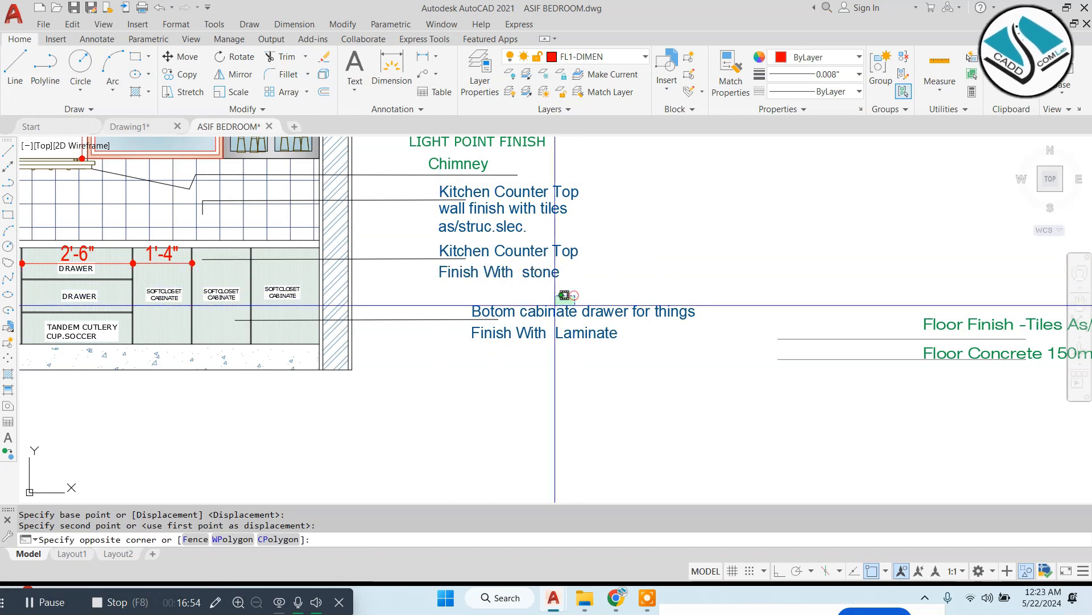
type("M")
key("Return")
left_click(476, 343)
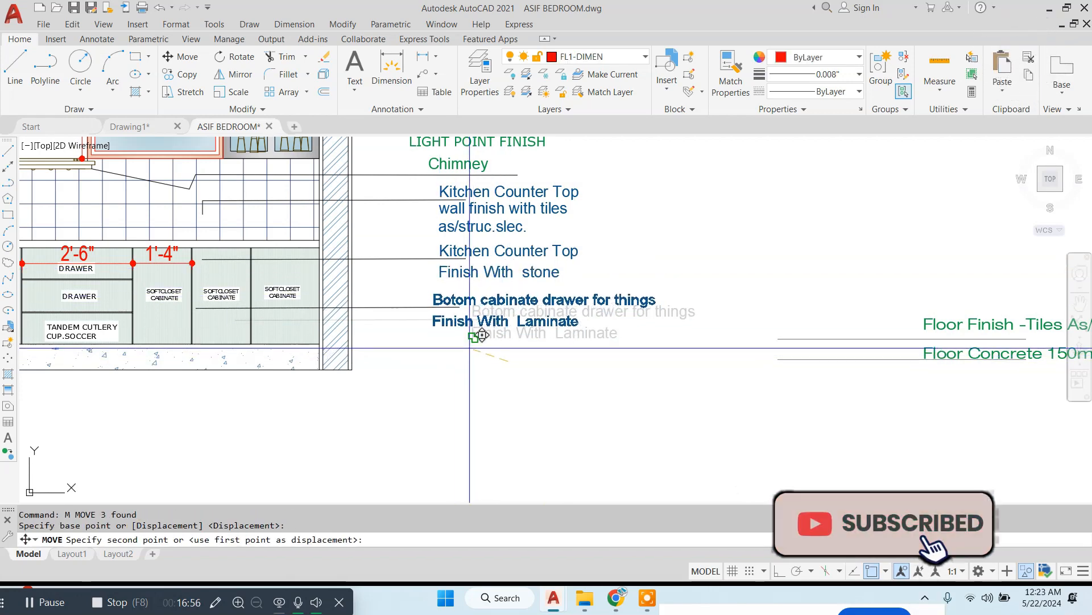
left_click(441, 320)
Move the Floor Finish and Floor Concrete notes with their leaders together beside Elevation-B, with the leaders reaching the floor slab.
middle_click_drag(801, 347, 573, 321)
left_click(756, 224)
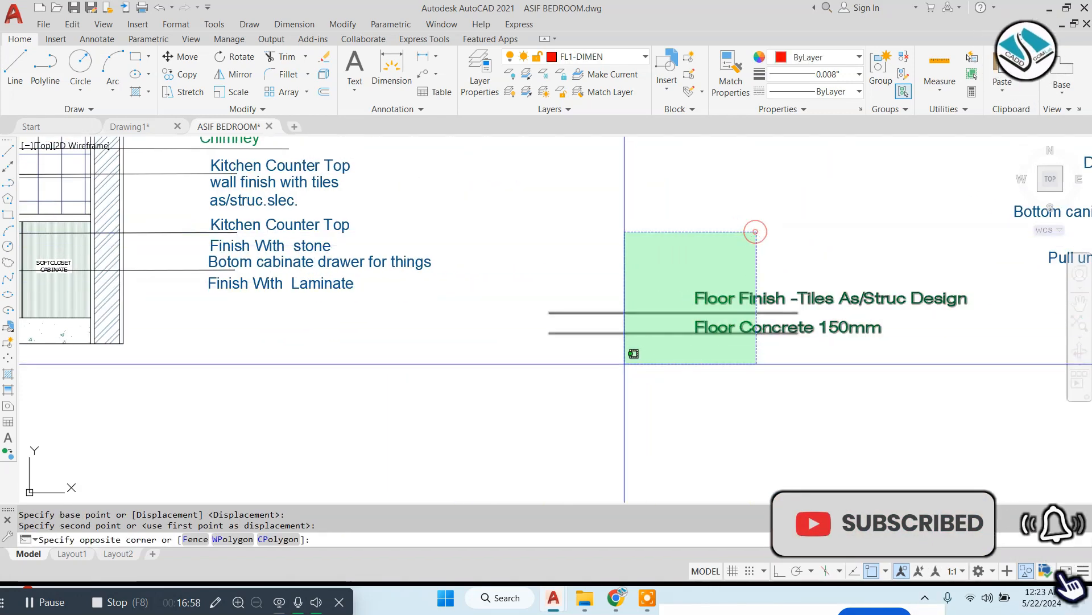
left_click(625, 367)
type("M")
key("Return")
left_click(505, 346)
middle_click_drag(219, 349, 732, 296)
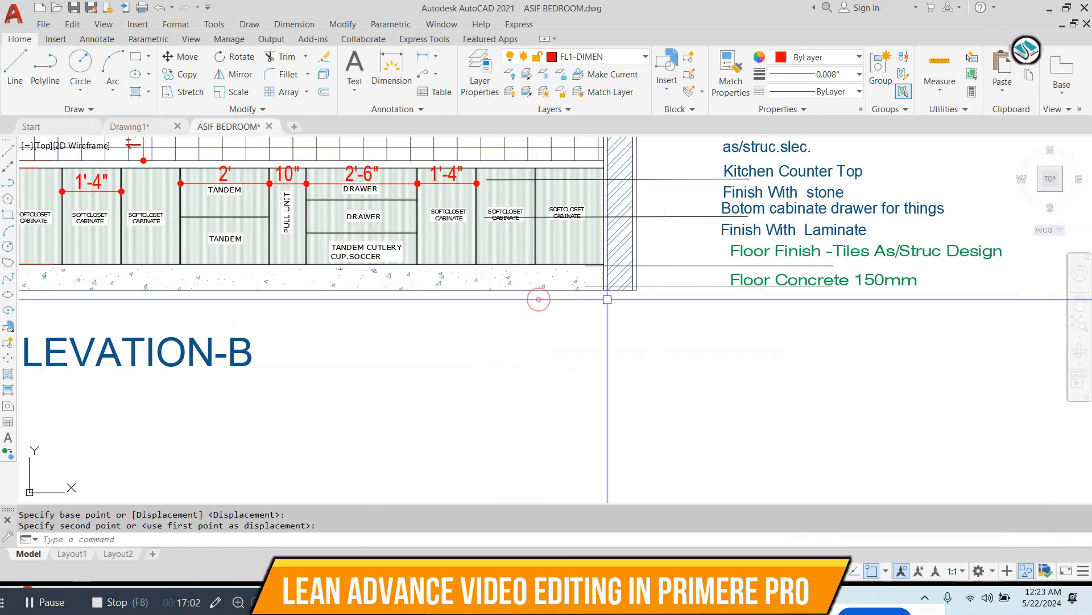
Move the Floor Concrete 150mm note and its leader slightly down, toward the underside of the floor slab.
scroll(819, 305, "up", 2)
middle_click_drag(839, 306, 729, 312)
left_click(757, 324)
left_click(538, 268)
type("m")
key("space")
left_click(837, 405)
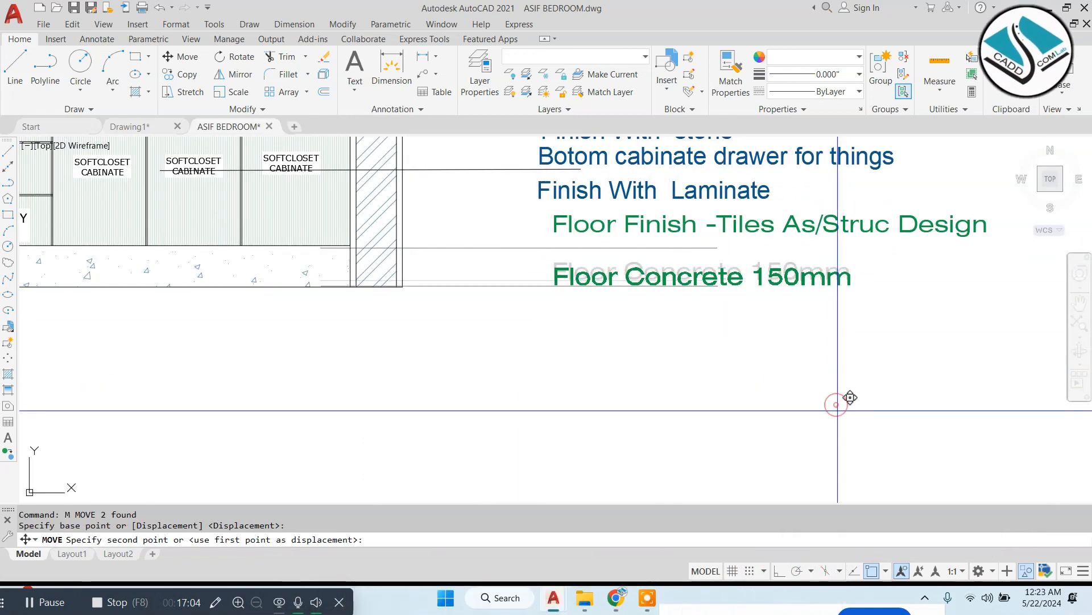
key("Escape")
Move the Wall 230 mm Concrete, Interior Plater and Outer Plater notes with their leaders from the neighbouring elevation to Elevation-B's left wall.
scroll(836, 398, "down", 5)
middle_click_drag(837, 374, 416, 321)
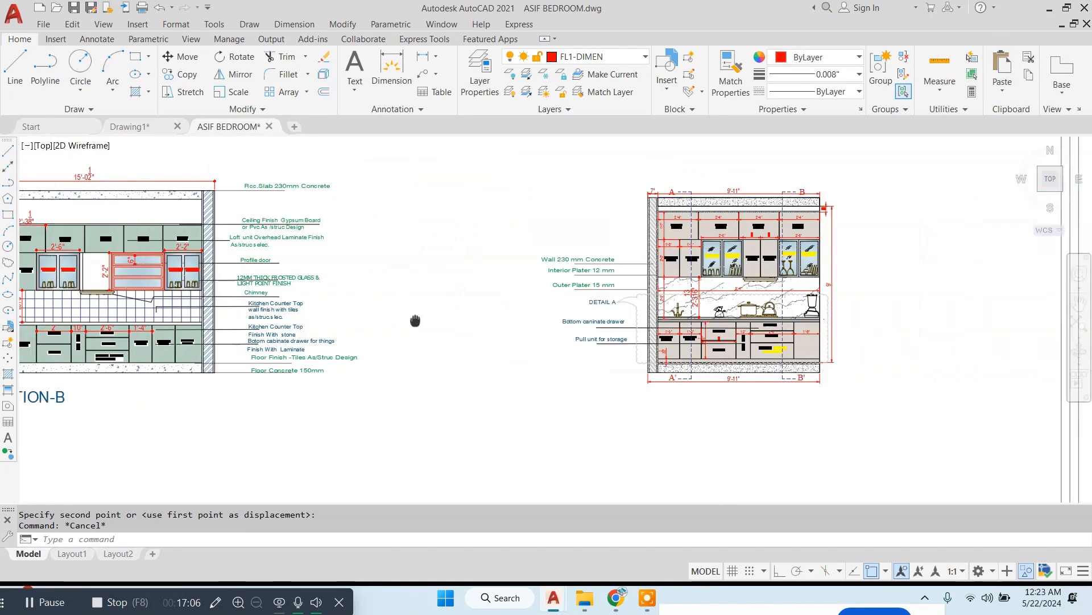
scroll(597, 298, "up", 4)
scroll(661, 252, "down", 2)
scroll(662, 238, "up", 2)
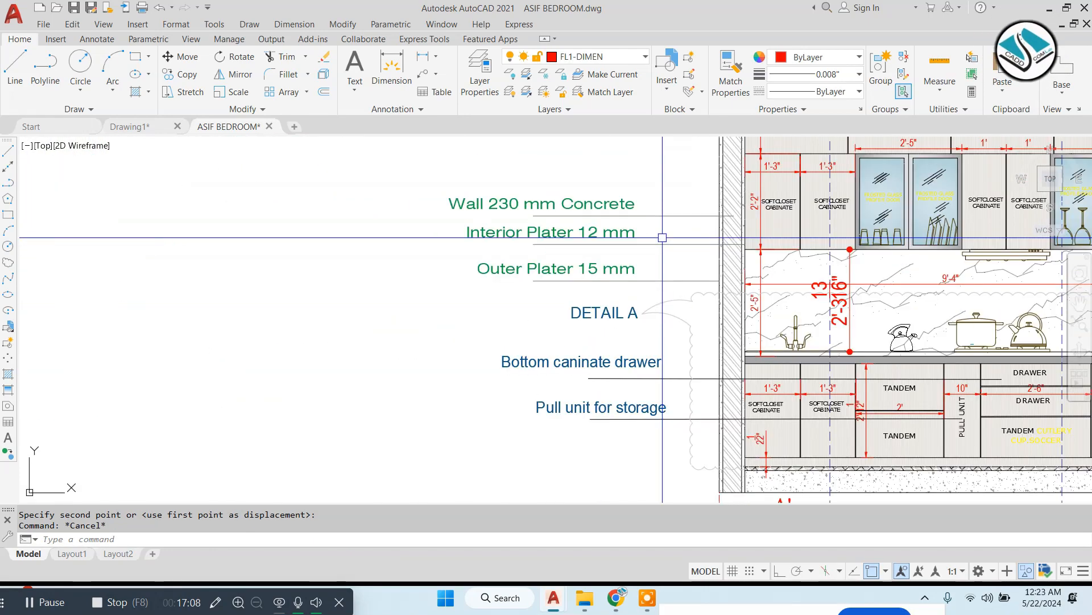
left_click(648, 161)
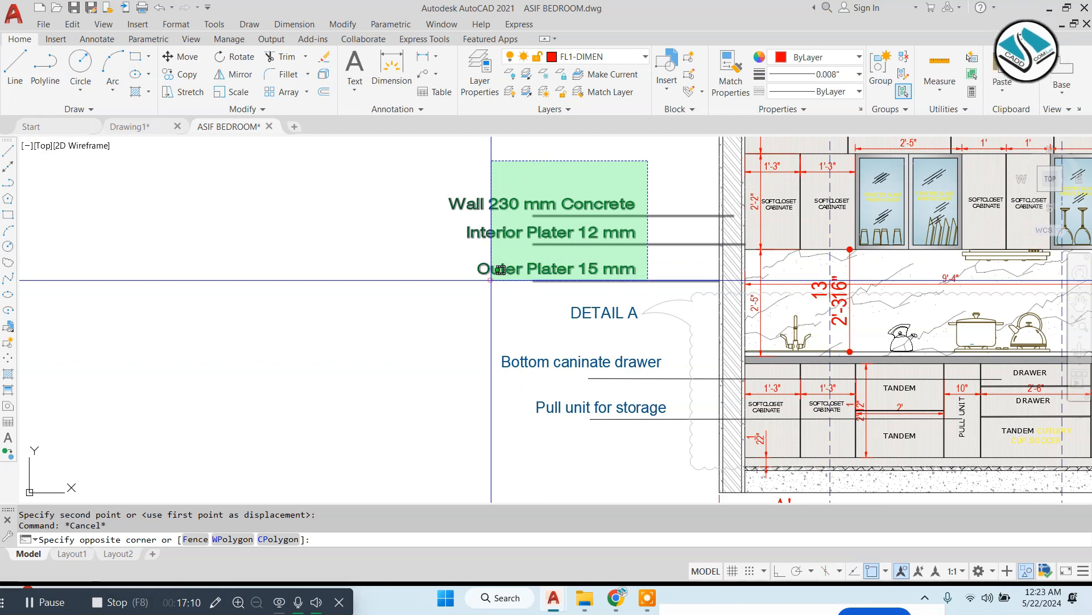
left_click(491, 280)
type("m")
key("Return")
left_click(743, 217)
scroll(760, 219, "down", 4)
middle_click_drag(408, 228, 999, 241)
scroll(686, 212, "up", 4)
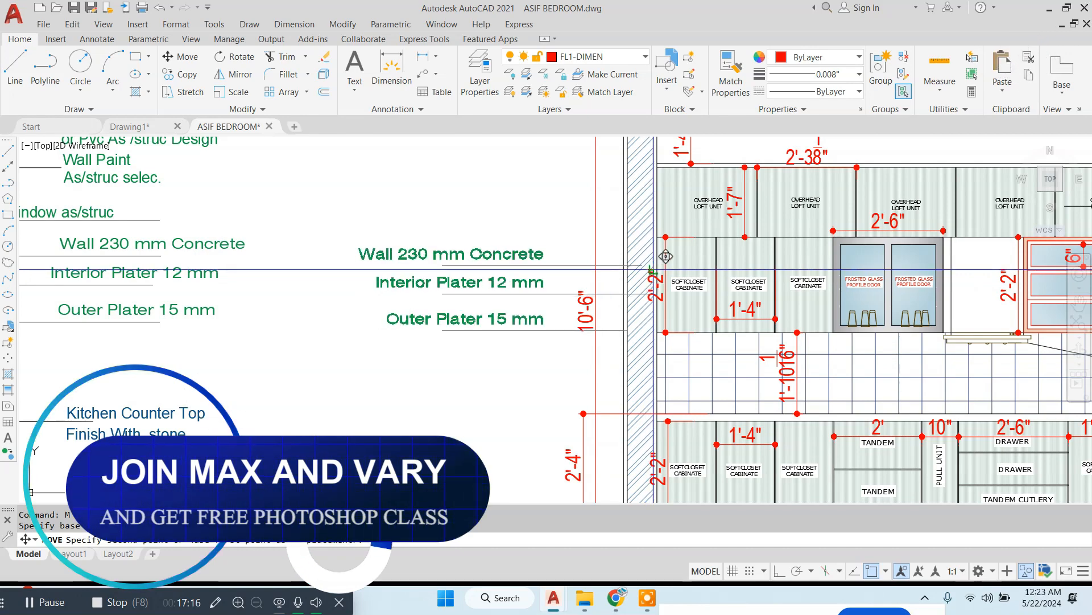
left_click(653, 269)
key("Escape")
Fill the wall area around the window in Elevation-A with a gradient, both colours 205,105,40, and set its transparency to 62.
scroll(484, 239, "down", 4)
middle_click_drag(714, 290, 434, 281)
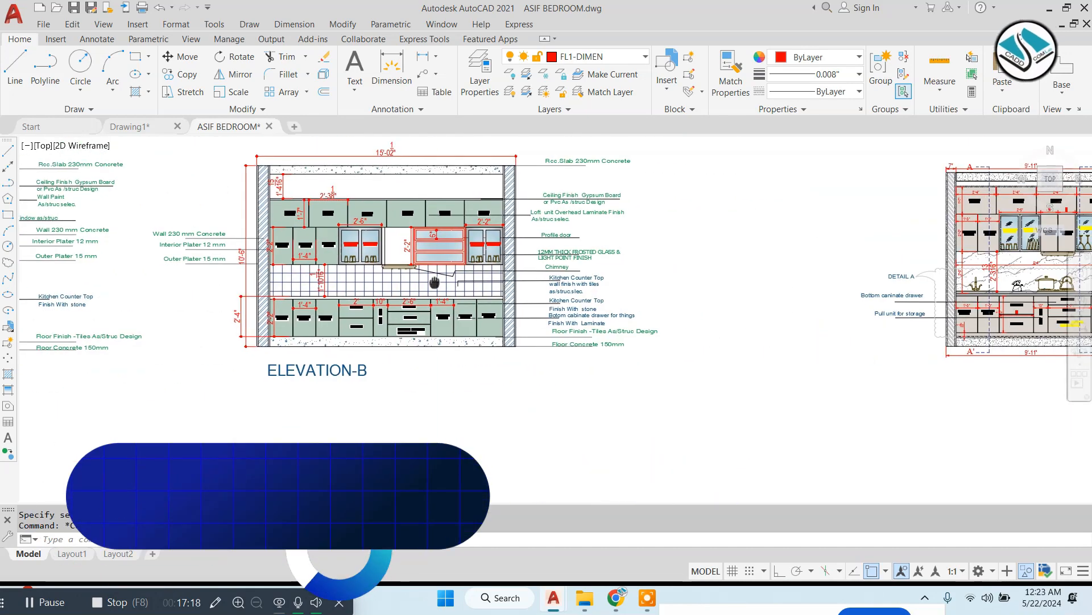
scroll(436, 278, "down", 2)
scroll(319, 253, "up", 4)
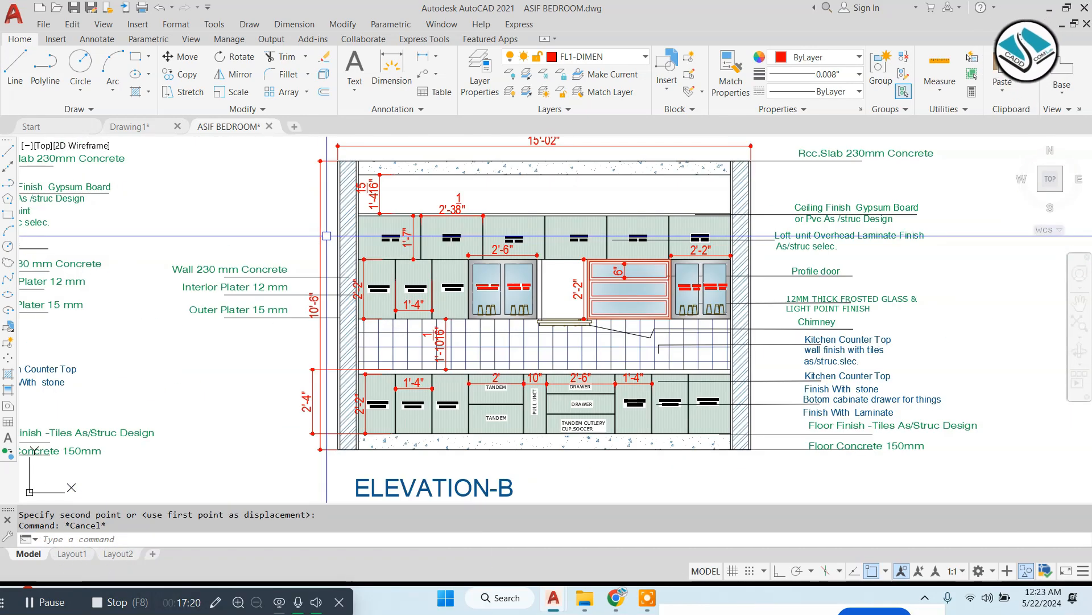
scroll(389, 236, "down", 4)
middle_click_drag(389, 237, 473, 237)
scroll(375, 239, "up", 2)
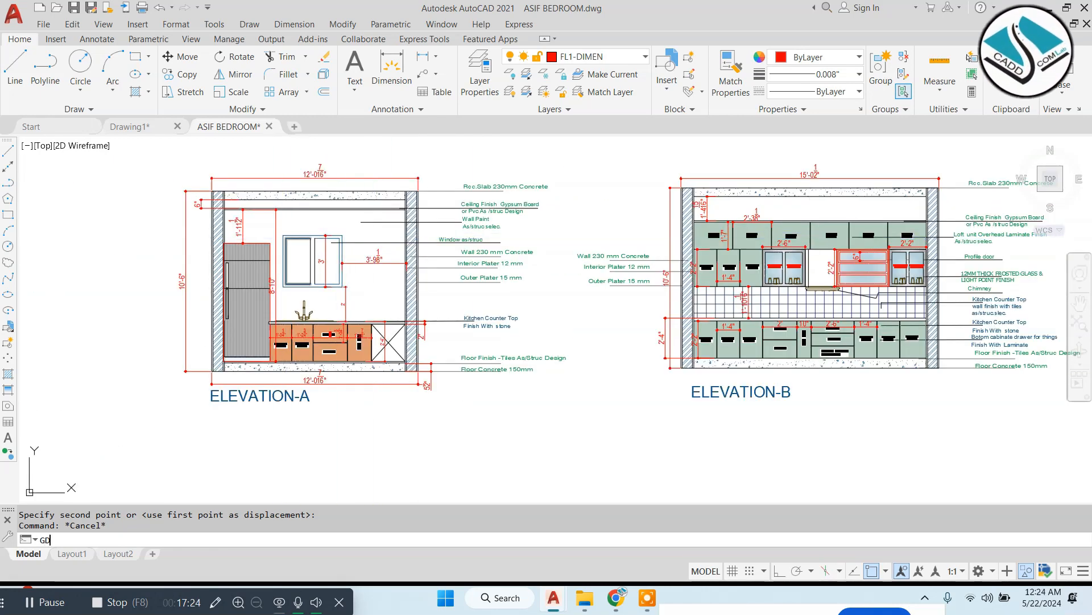
key("Return")
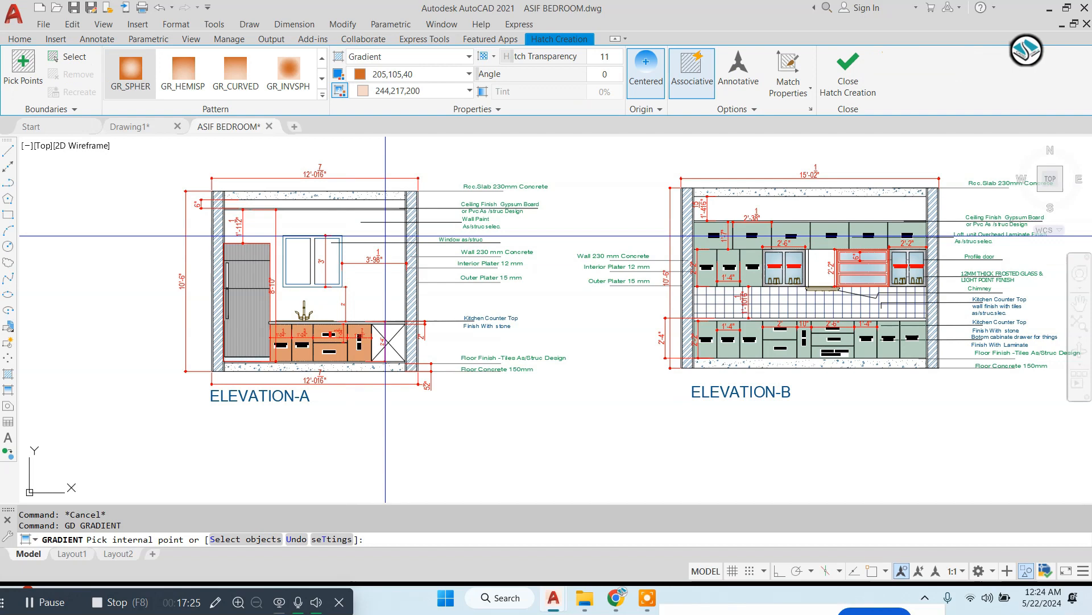
left_click(444, 82)
left_click(430, 84)
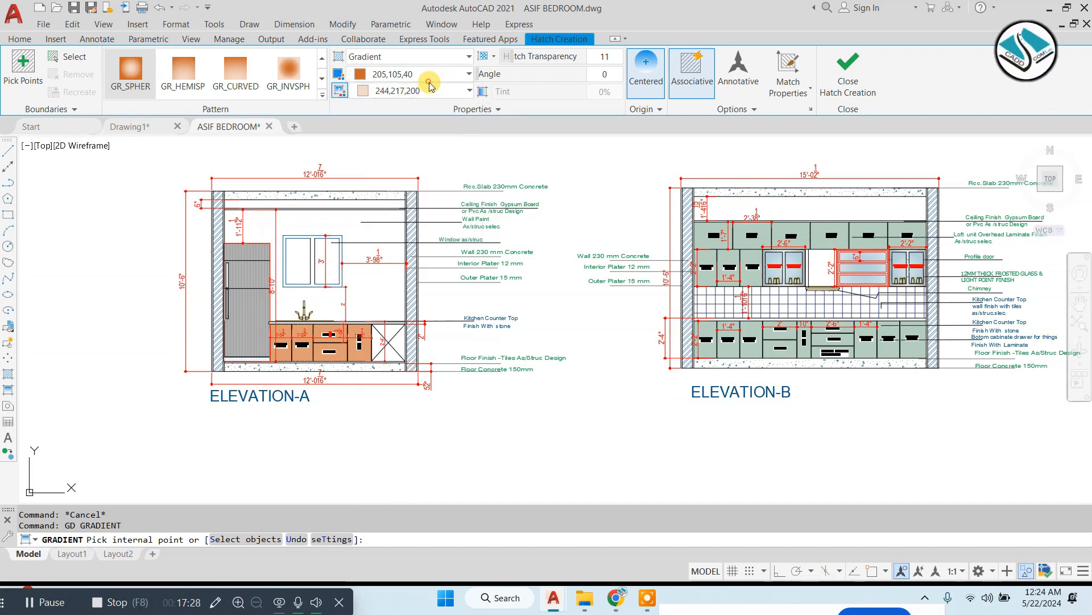
left_click(429, 91)
left_click(392, 112)
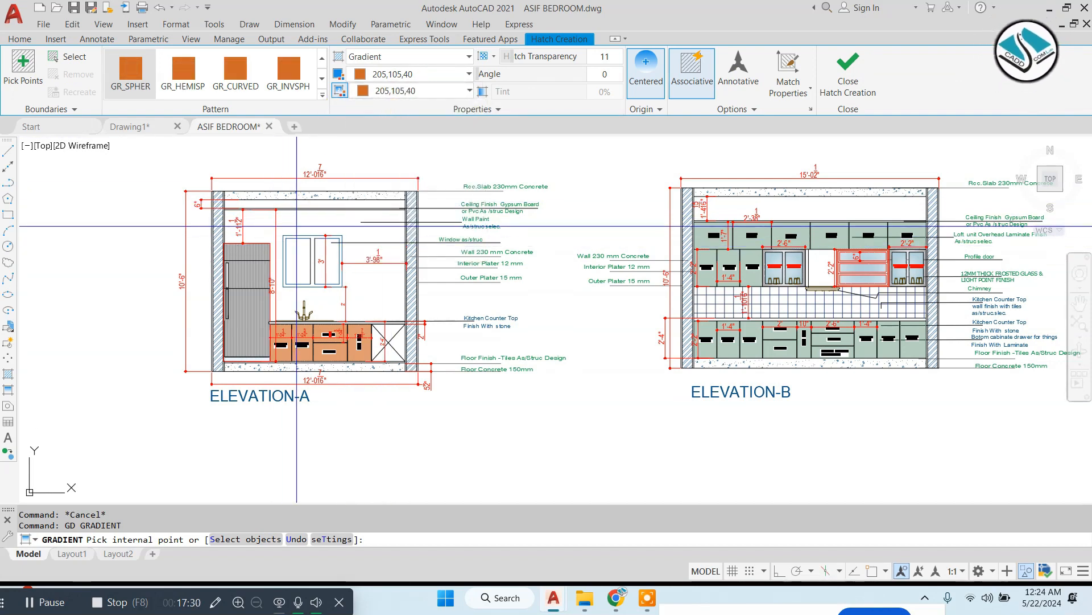
left_click(300, 232)
left_click_drag(500, 62, 602, 58)
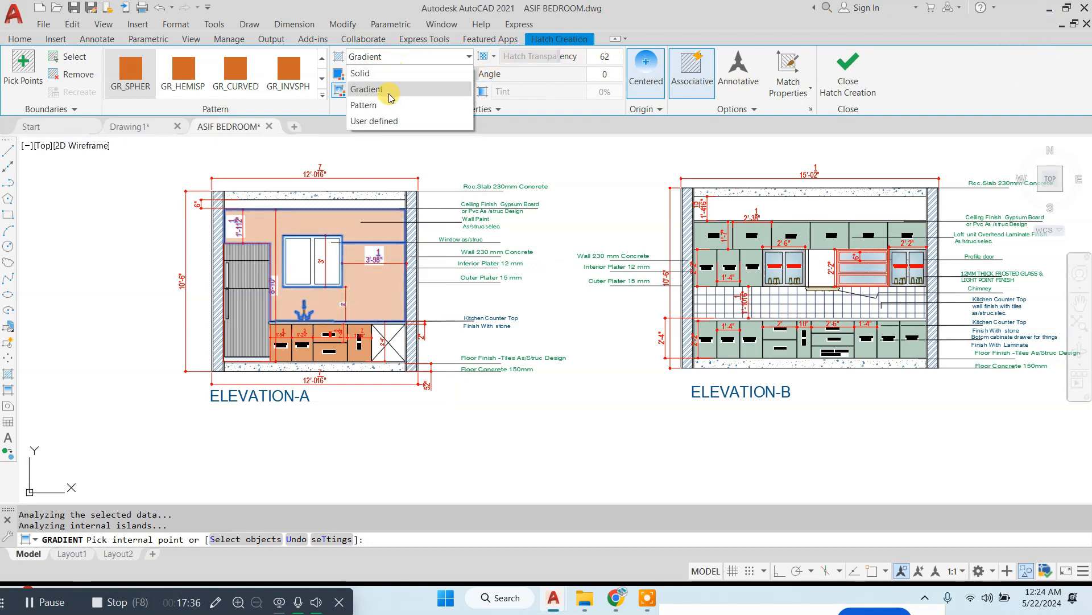
Change Elevation-A's wall fill around the window to the ANSI31 line pattern with angle 45 and scale 0.2.
left_click(375, 105)
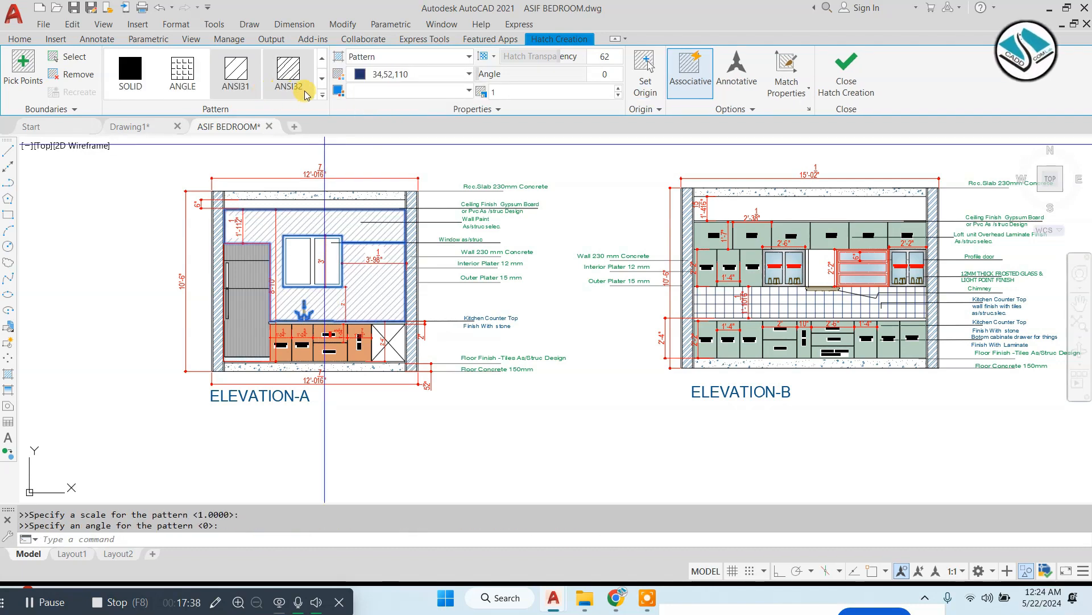
left_click(323, 95)
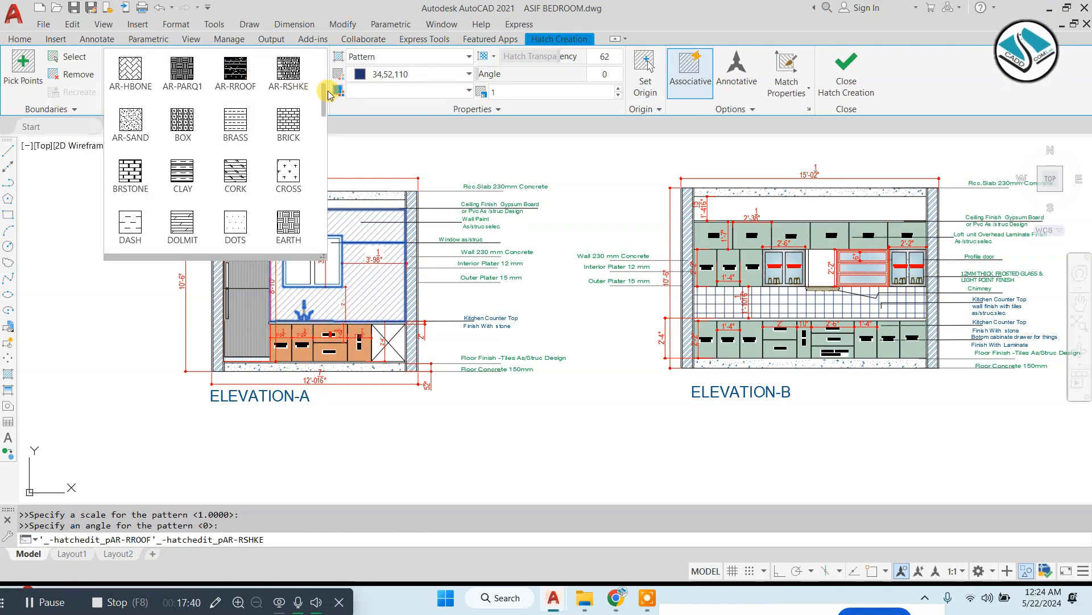
scroll(318, 77, "up", 4)
left_click(236, 68)
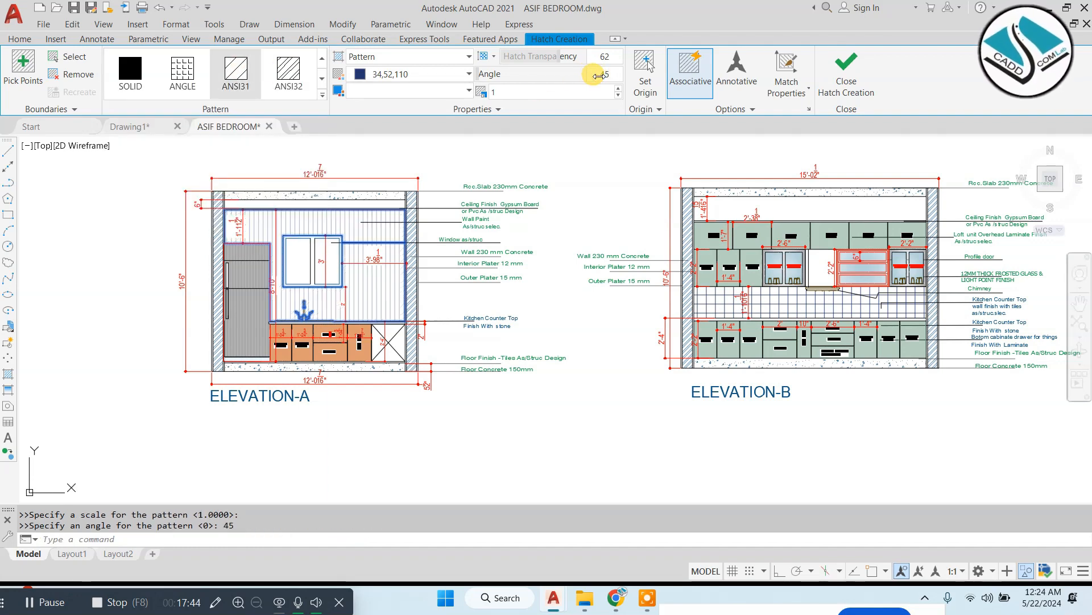
type("0")
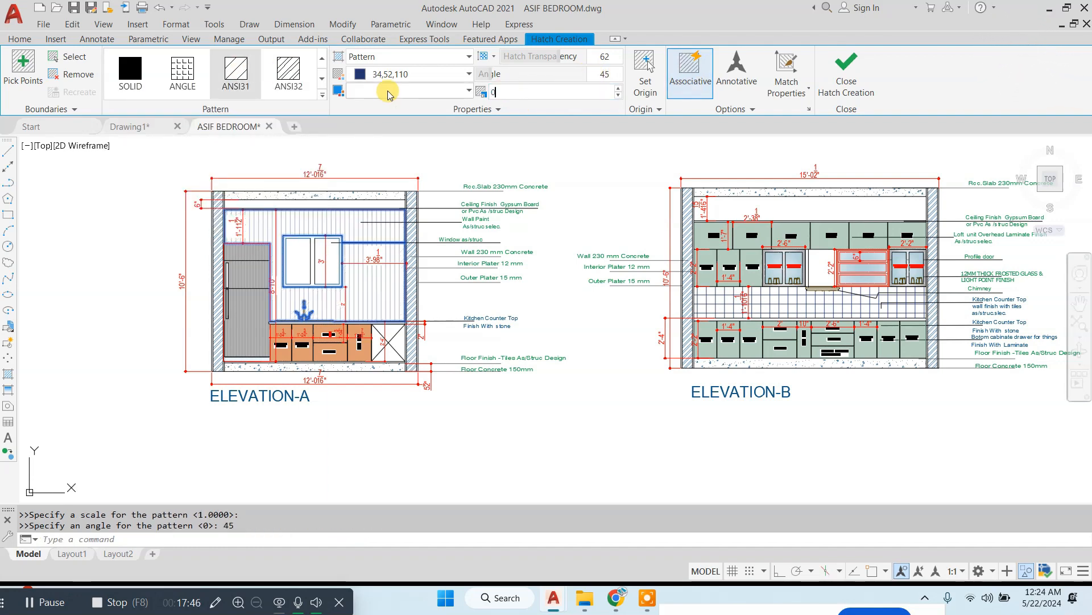
type(".2")
scroll(302, 230, "up", 6)
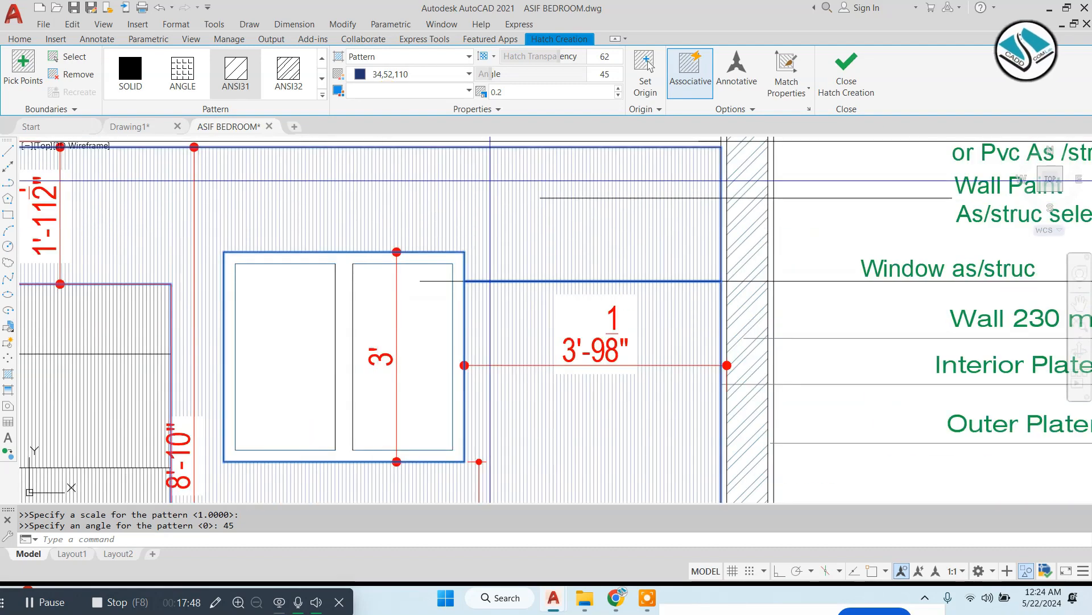
key("Escape")
scroll(489, 181, "down", 8)
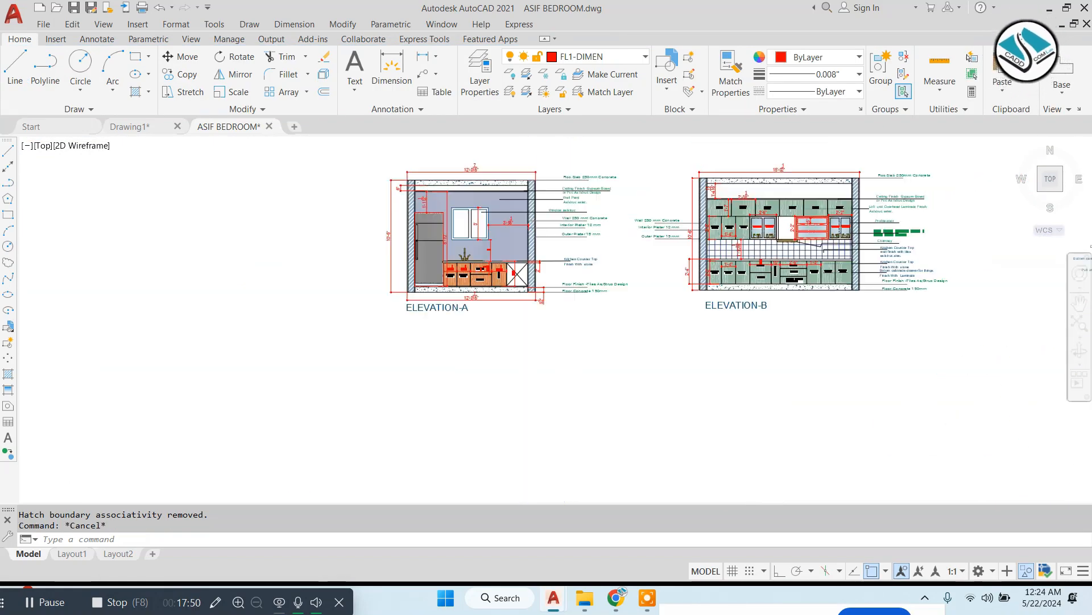
Fill both window panes in Elevation-A with the 205,105,40 gradient.
scroll(640, 220, "up", 4)
key("Escape")
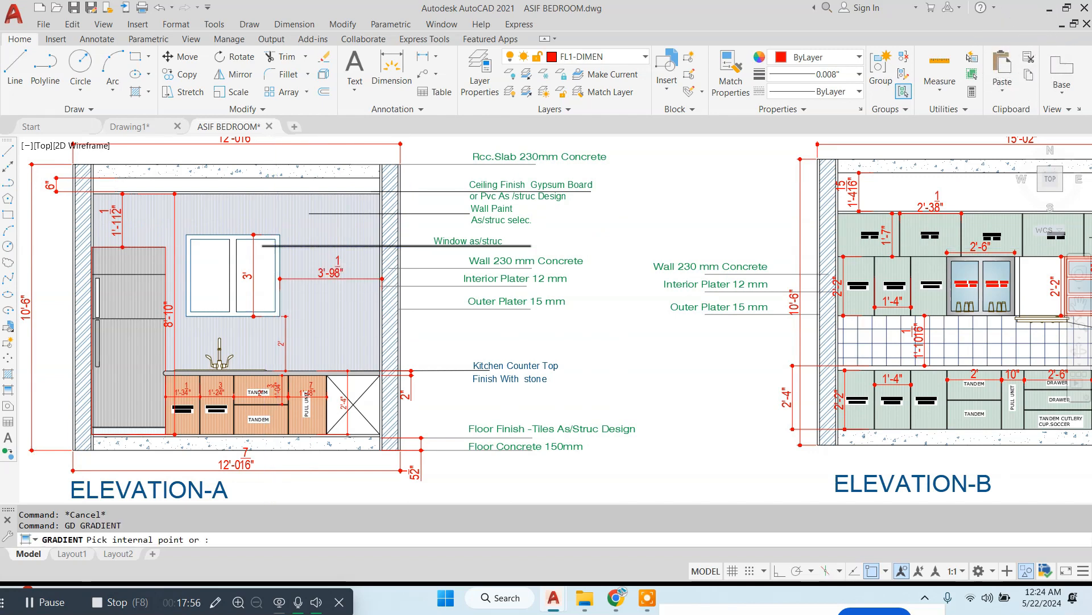
scroll(244, 248, "up", 2)
left_click(198, 251)
left_click(253, 251)
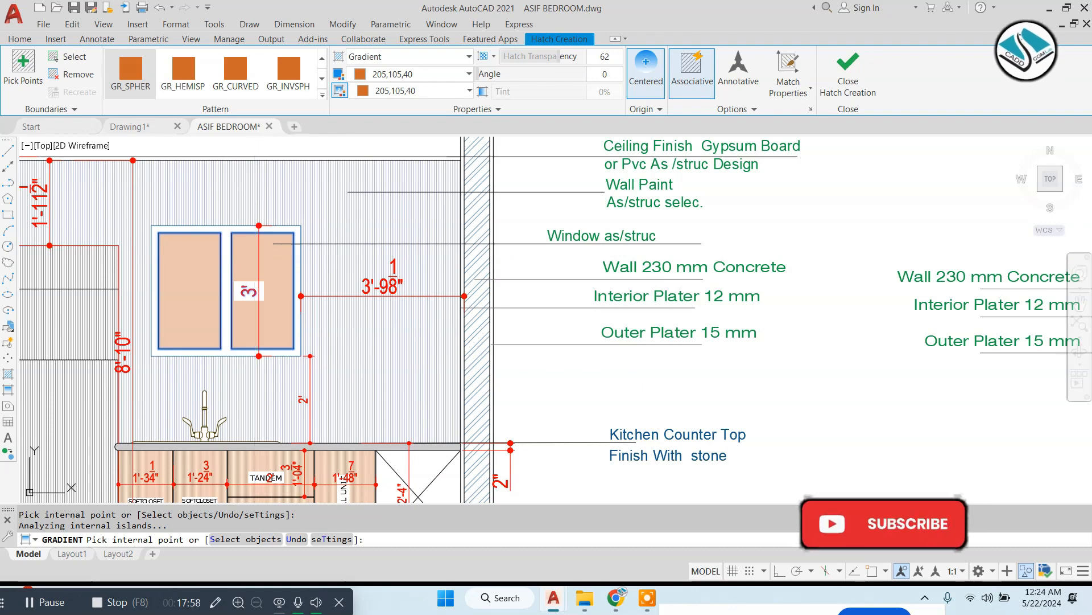
key("Return")
Match the window pane fills in Elevation-A to the blue frosted glass fill of Elevation-B's profile doors.
type("m")
key("Return")
scroll(265, 256, "down", 4)
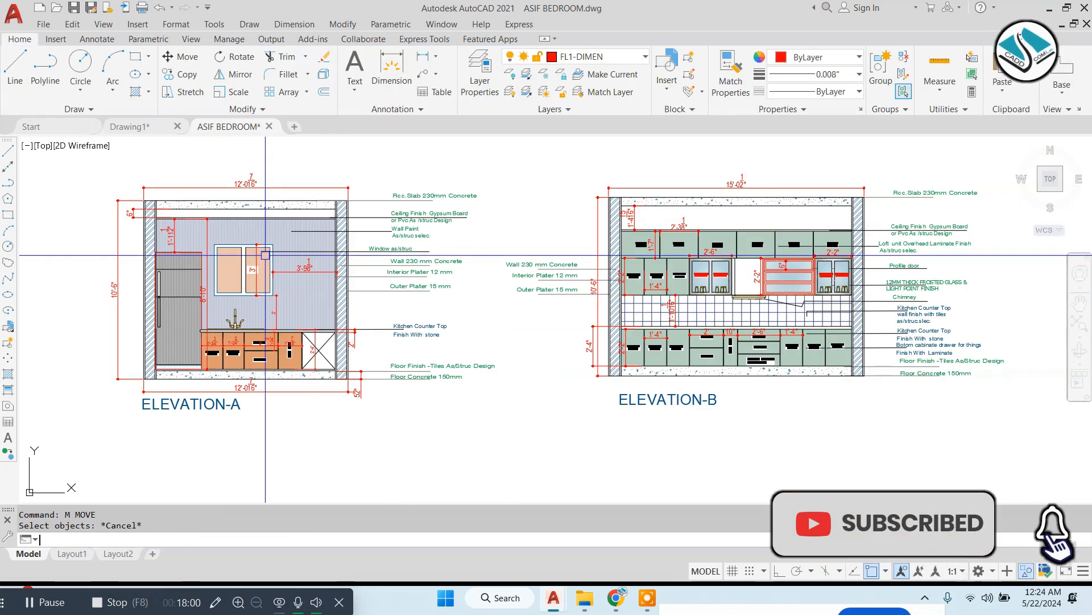
scroll(614, 254, "up", 5)
left_click(630, 218)
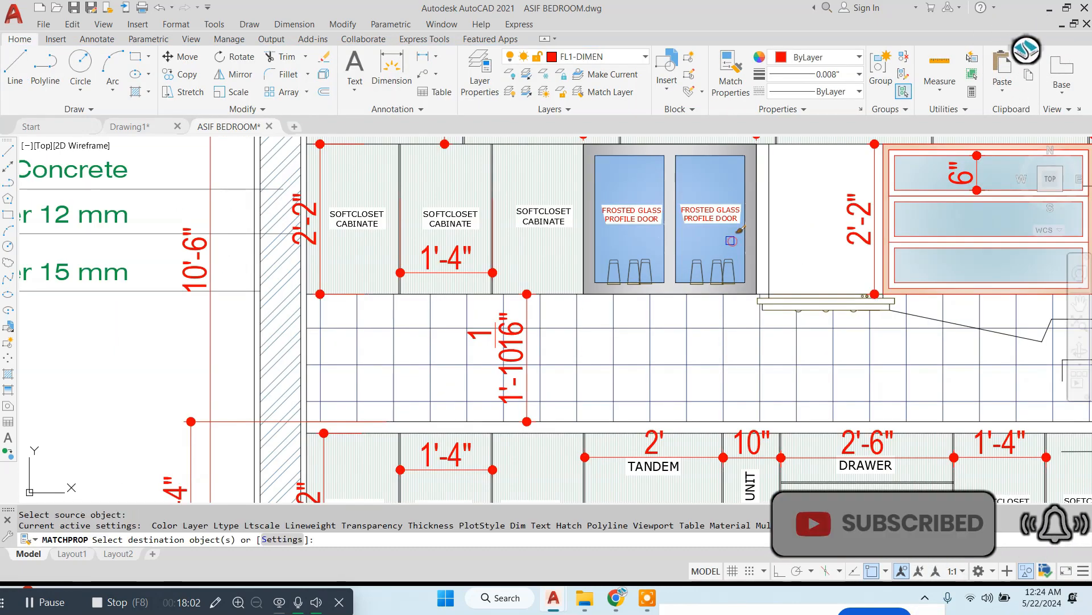
scroll(355, 257, "down", 4)
left_click(354, 257)
key("Escape")
scroll(577, 310, "down", 5)
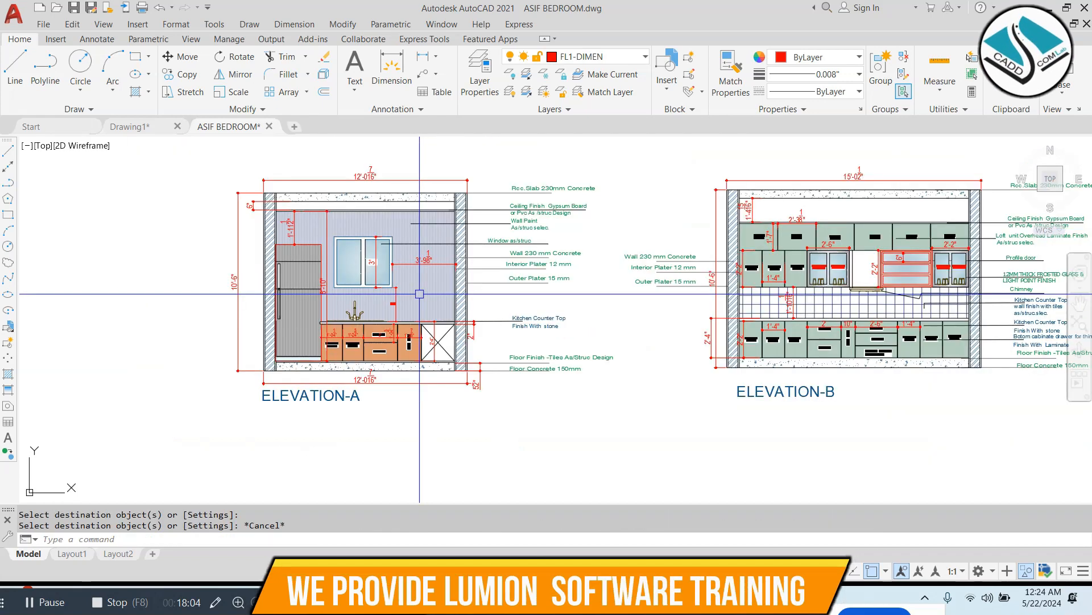
Erase the dimensioned reference kitchen elevation standing apart beyond Elevation-B.
middle_click_drag(578, 310, 325, 324)
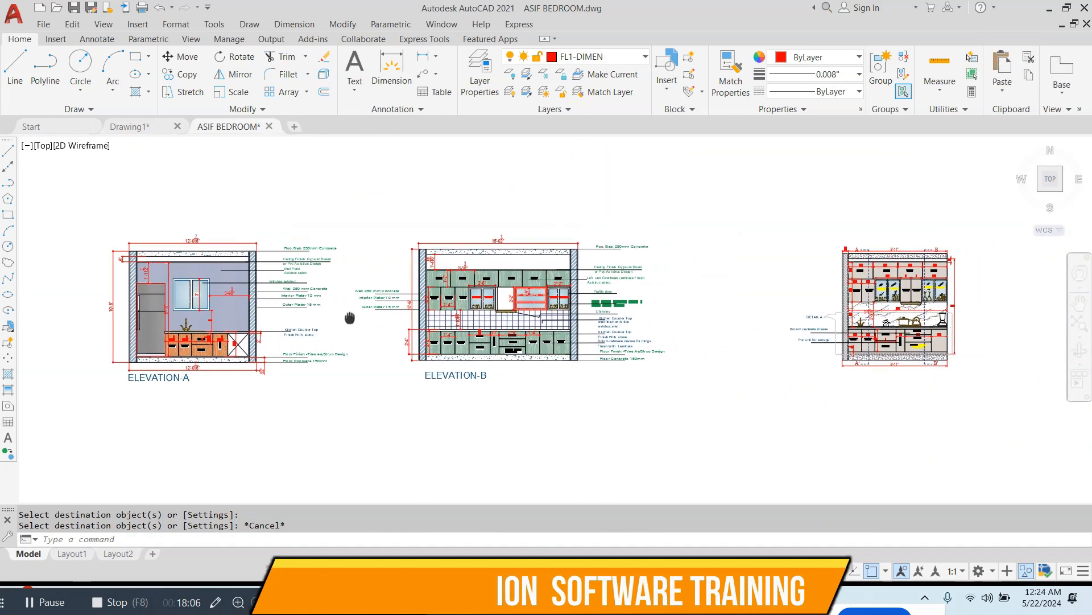
left_click(971, 221)
left_click(742, 396)
type("e")
key("space")
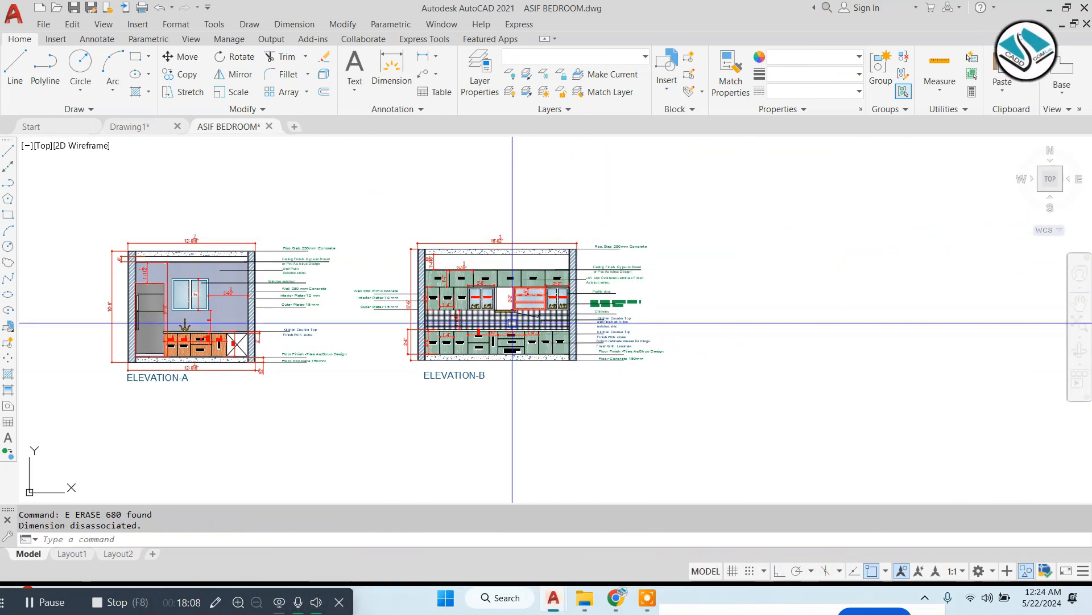
Move Elevation-A and Elevation-B with their notes and titles to the open area above the kitchen plans.
key("Escape")
scroll(550, 307, "down", 4)
left_click(609, 244)
left_click(282, 367)
type("m")
key("space")
left_click(488, 338)
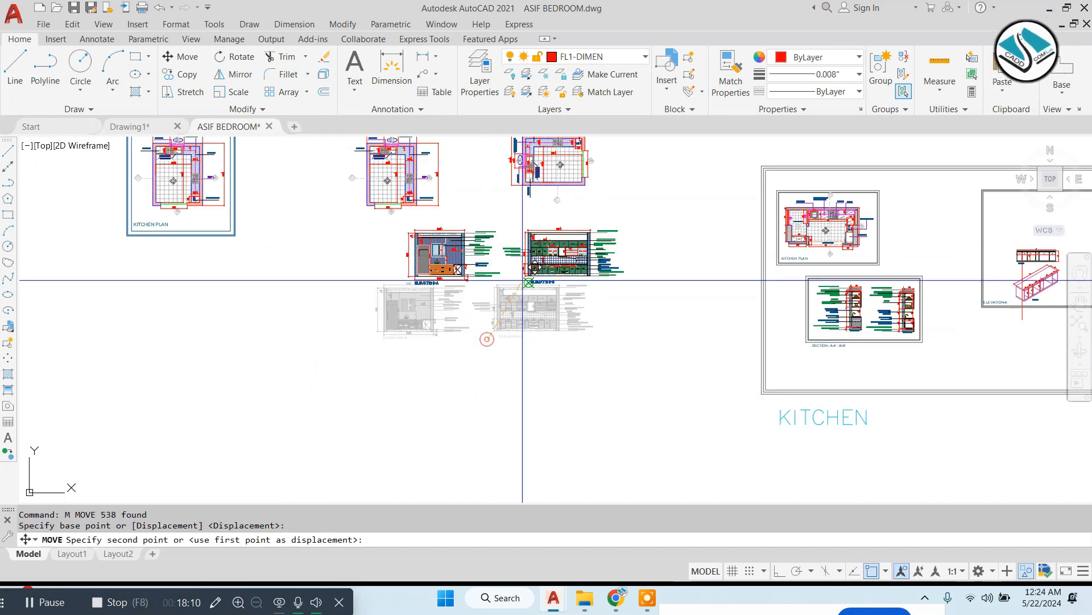
middle_click_drag(489, 251, 460, 436)
left_click(671, 254)
Move the framed KITCHEN PLAN sheet to just above Elevation-A and Elevation-B.
scroll(556, 339, "up", 4)
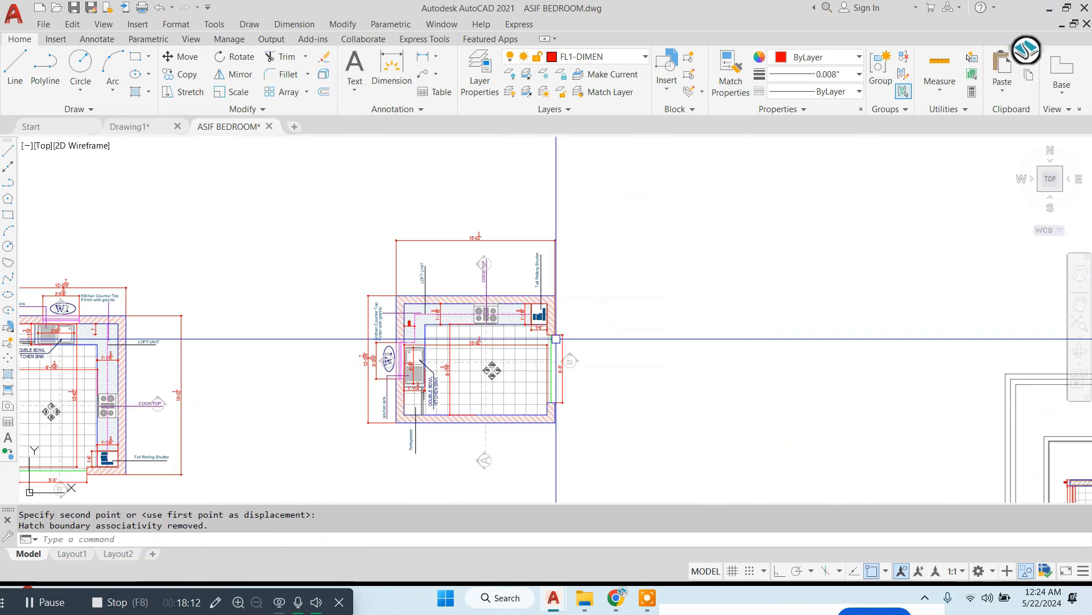
scroll(498, 323, "down", 6)
middle_click_drag(265, 345, 430, 316)
scroll(428, 304, "up", 6)
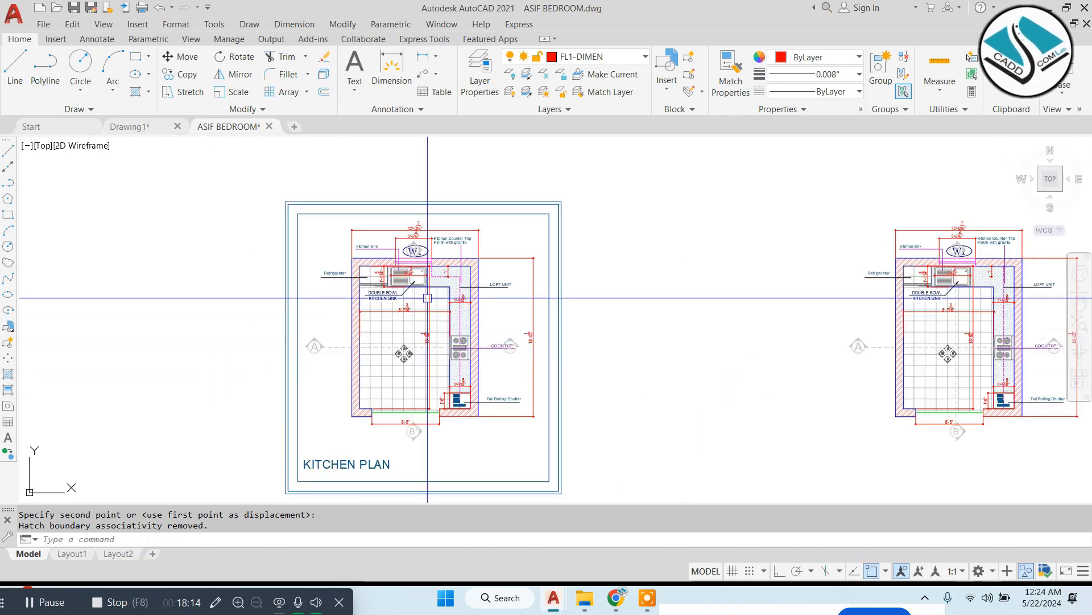
scroll(426, 295, "down", 4)
left_click(534, 230)
left_click(278, 378)
type("m")
key("space")
left_click(422, 341)
middle_click_drag(886, 157, 607, 334)
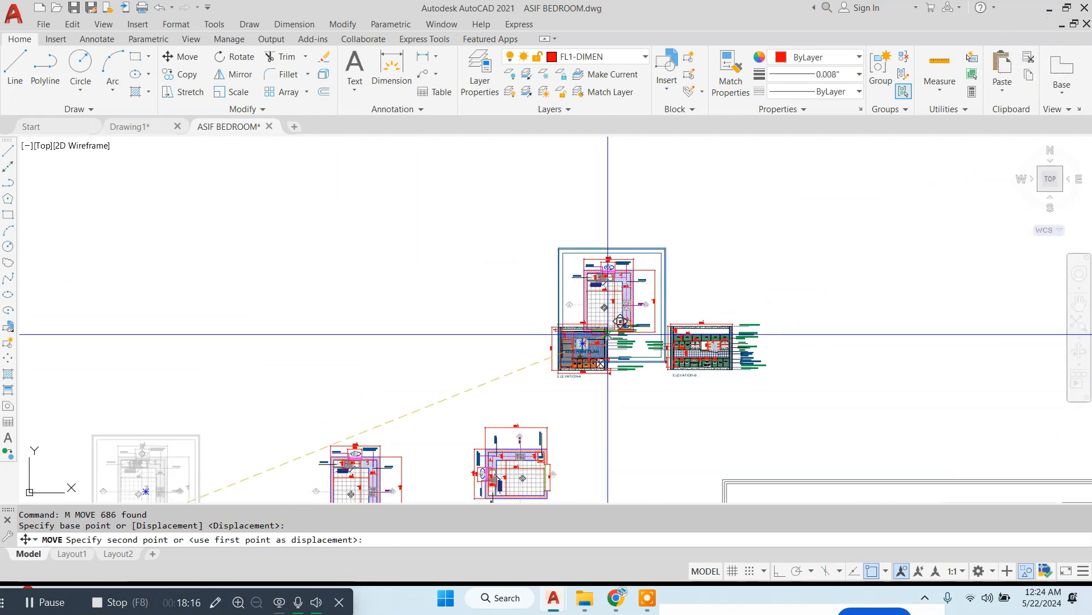
left_click(588, 277)
Erase the two unframed kitchen plan copies below the elevations.
middle_click_drag(584, 405, 605, 302)
key("Escape")
left_click(604, 303)
left_click(249, 450)
type("e")
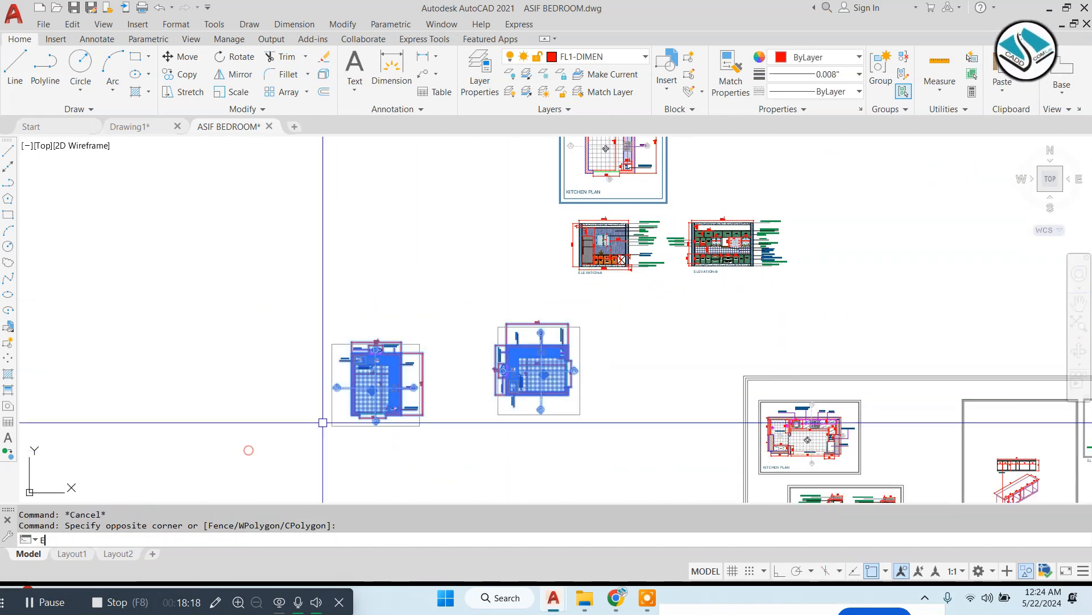
key("space")
middle_click_drag(715, 223, 514, 324)
scroll(492, 341, "up", 5)
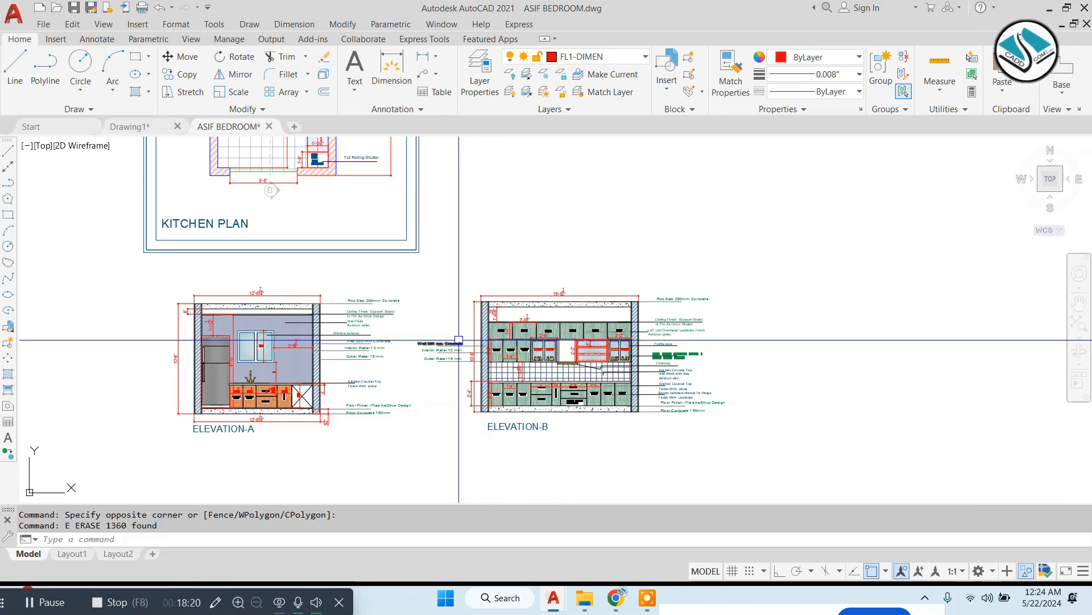
Regenerate the model display at the reference kitchen plan and ceiling layout.
scroll(427, 336, "down", 8)
middle_click_drag(972, 422, 755, 367)
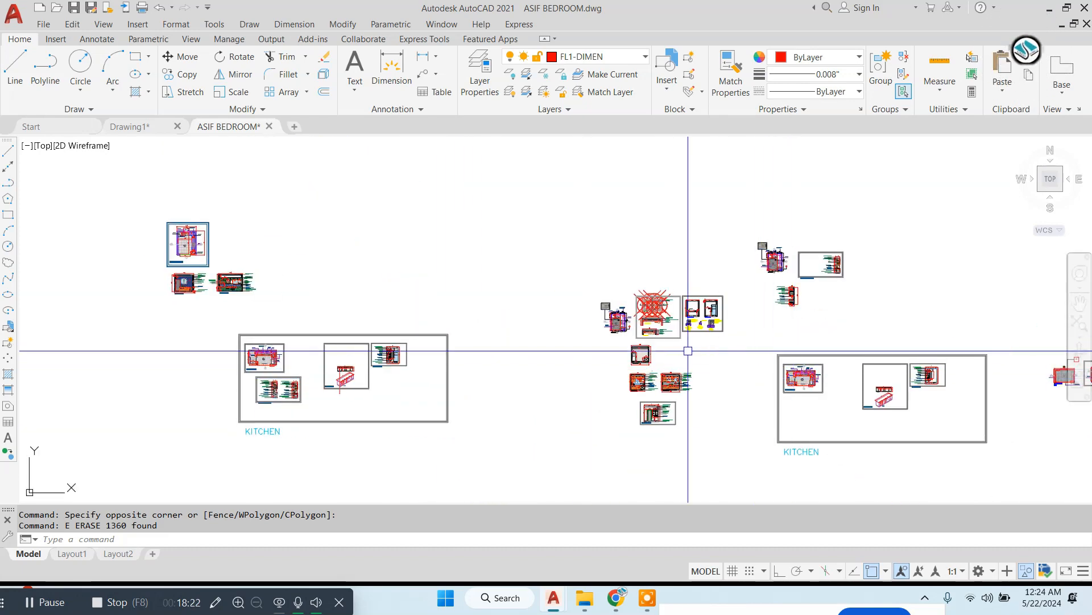
scroll(639, 329, "up", 5)
type("r")
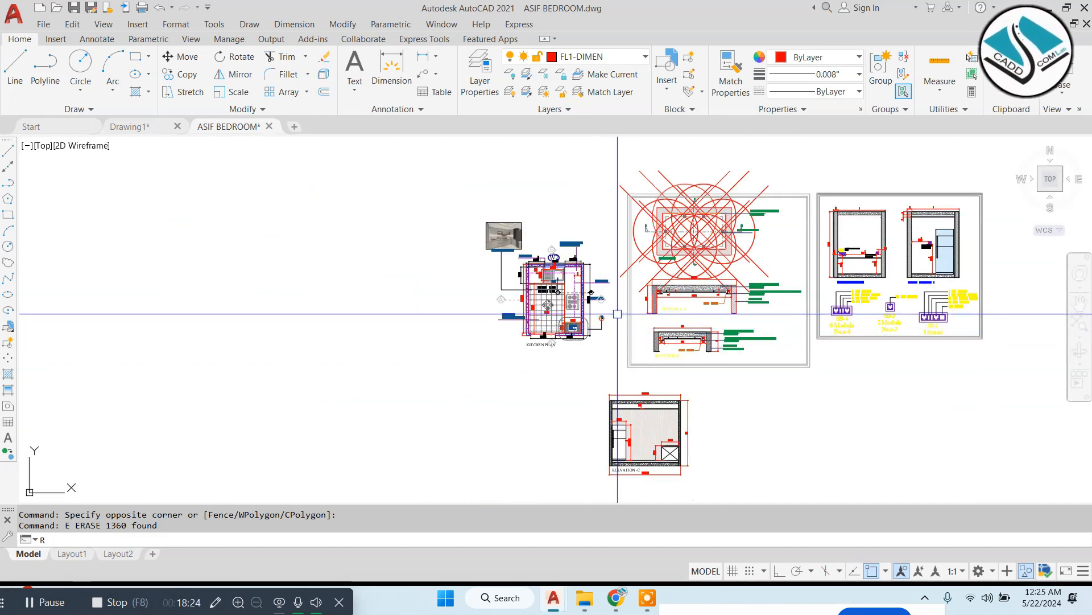
type("e")
key("space")
Move the FINAL 3D KITCHEN picture with its caption and leader from the reference plan to the framed kitchen plan's upper-left corner.
scroll(555, 257, "up", 4)
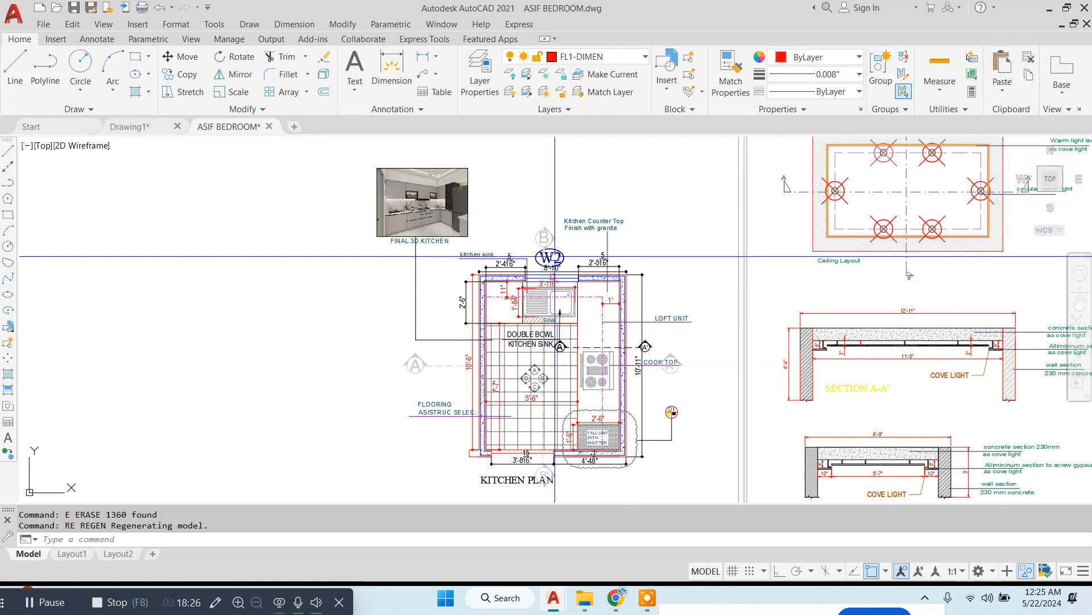
scroll(407, 241, "up", 4)
left_click(450, 253)
left_click(331, 227)
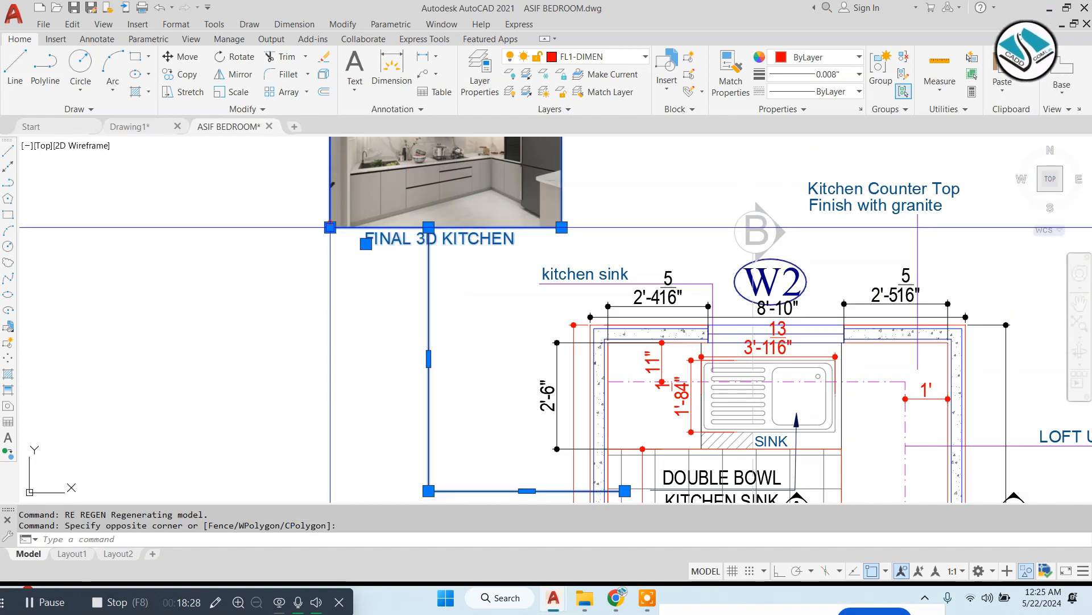
scroll(477, 255, "down", 4)
type("m")
key("space")
left_click(534, 349)
scroll(652, 313, "down", 6)
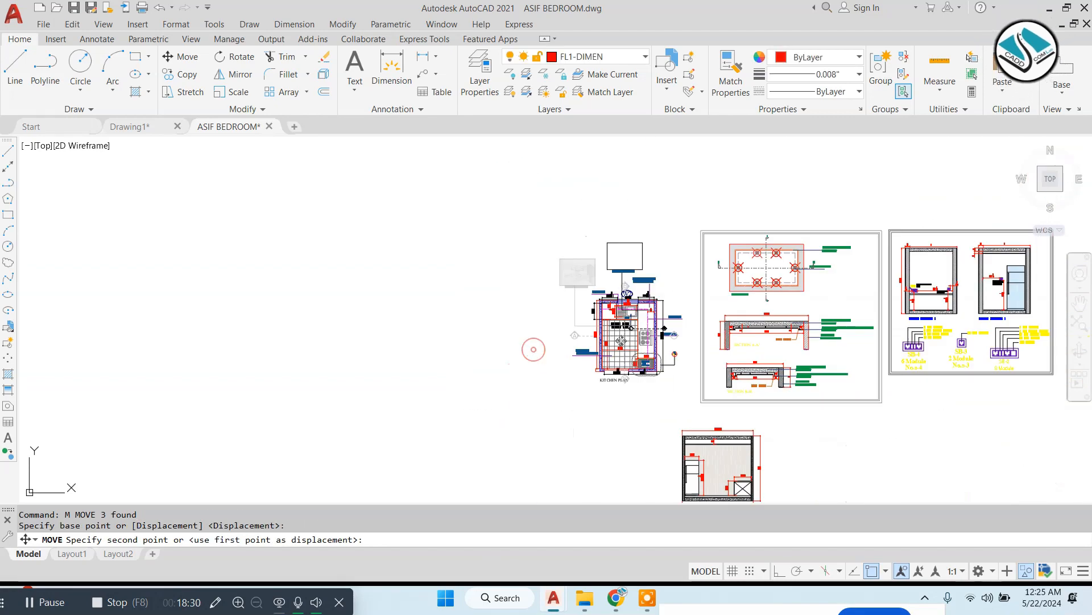
middle_click_drag(458, 313, 733, 365)
scroll(364, 319, "down", 4)
middle_click_drag(364, 319, 751, 349)
scroll(517, 323, "up", 6)
scroll(566, 211, "up", 2)
middle_click_drag(565, 211, 539, 288)
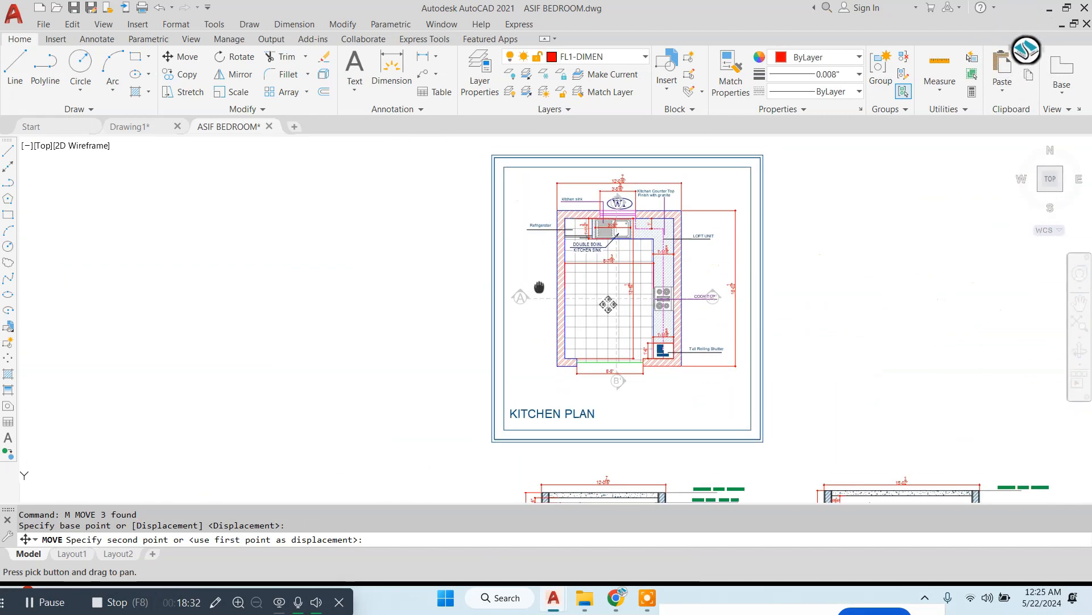
scroll(545, 284, "up", 2)
left_click(552, 213)
scroll(472, 259, "down", 4)
key("Escape")
Erase the border lines framing the kitchen plan.
scroll(529, 181, "up", 4)
left_click(858, 180)
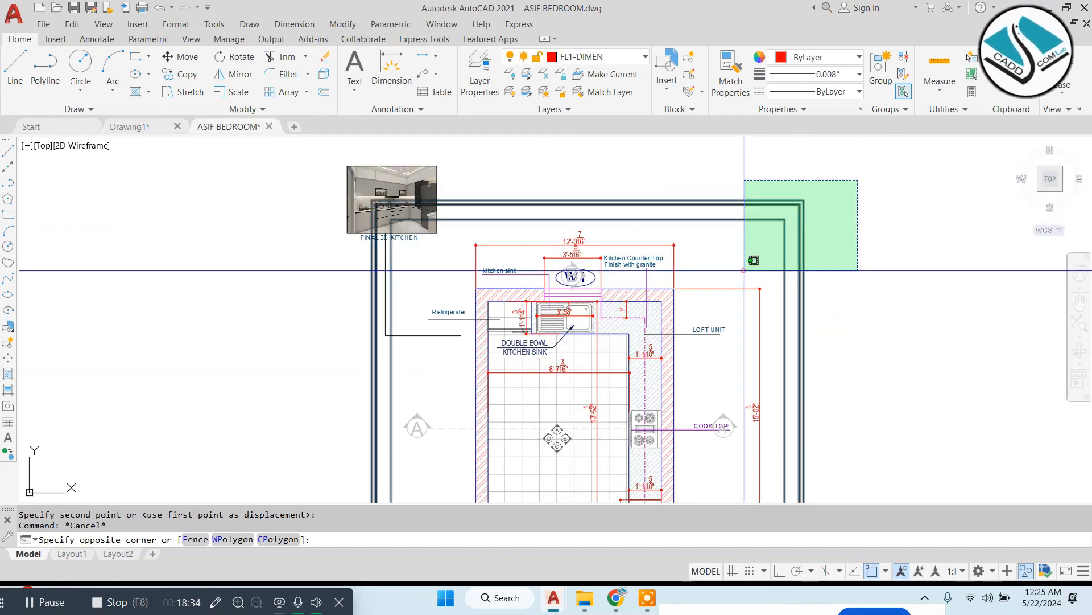
left_click(745, 264)
type("e")
key("space")
key("Escape")
Examine the reference kitchen sheets, including the ceiling layout, sections, elevations, flooring plan and electrical plan.
scroll(567, 237, "down", 4)
scroll(569, 238, "down", 6)
middle_click_drag(854, 313, 161, 228)
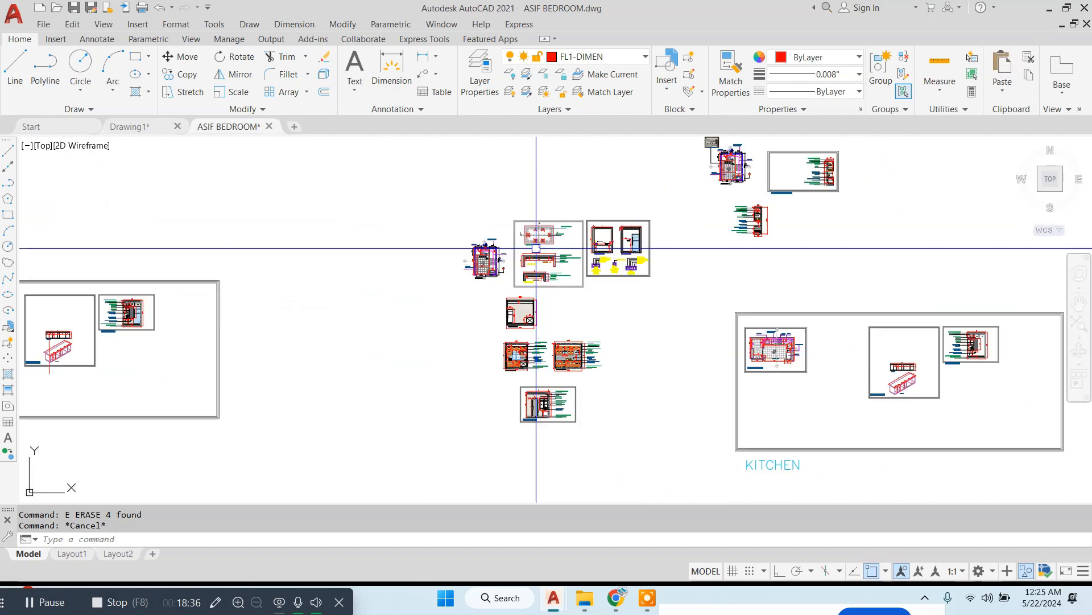
scroll(483, 257, "up", 8)
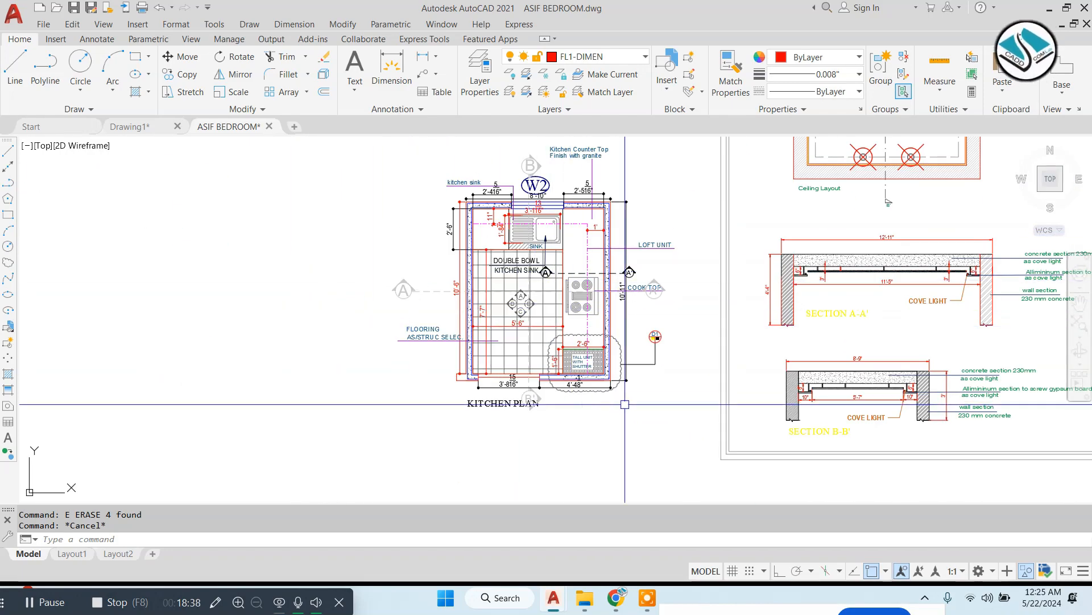
middle_click_drag(712, 375, 342, 373)
scroll(342, 373, "up", 2)
scroll(427, 373, "down", 6)
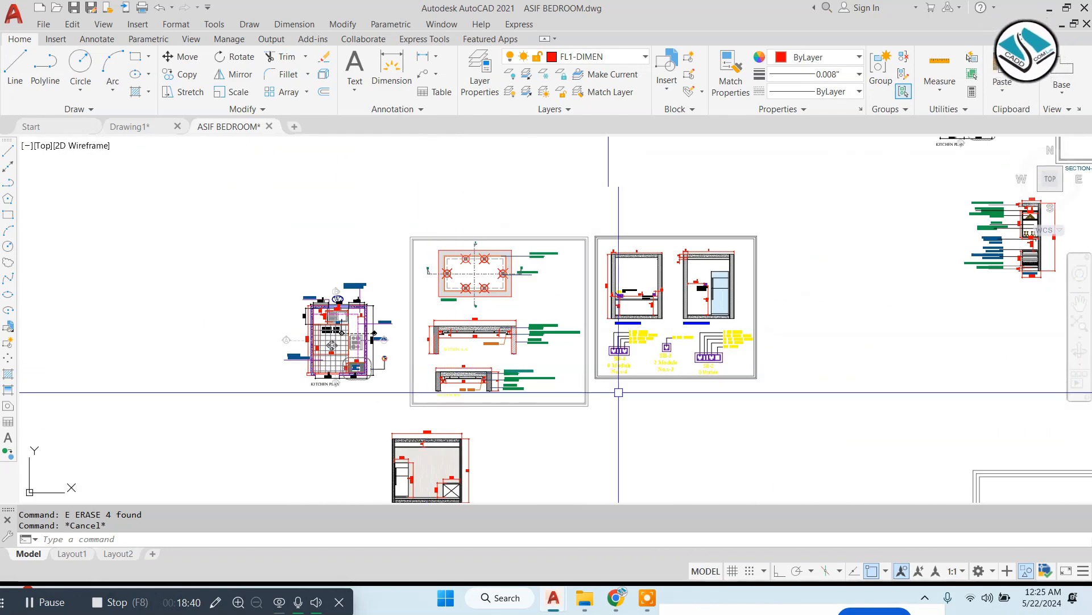
middle_click_drag(652, 407, 529, 281)
middle_click_drag(426, 371, 405, 263)
scroll(405, 264, "down", 3)
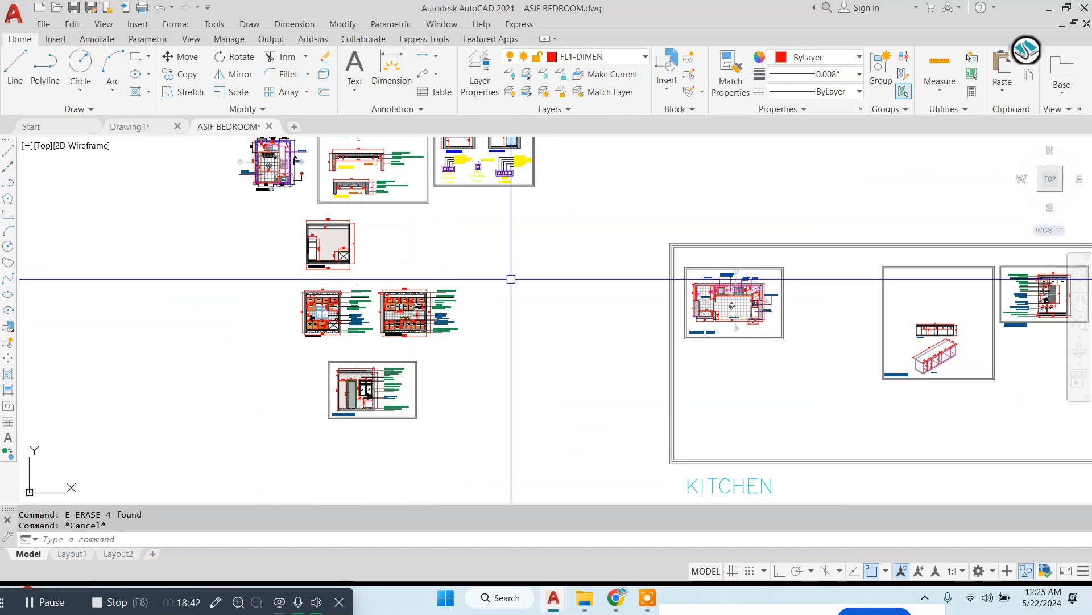
middle_click_drag(512, 278, 373, 492)
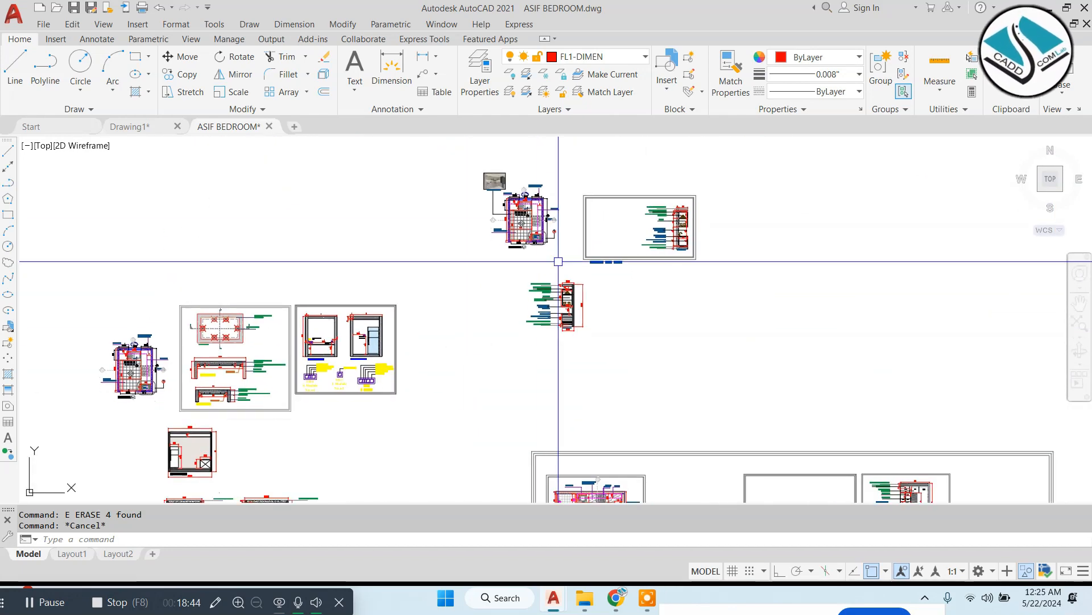
scroll(536, 201, "up", 2)
scroll(537, 201, "up", 2)
scroll(563, 351, "down", 4)
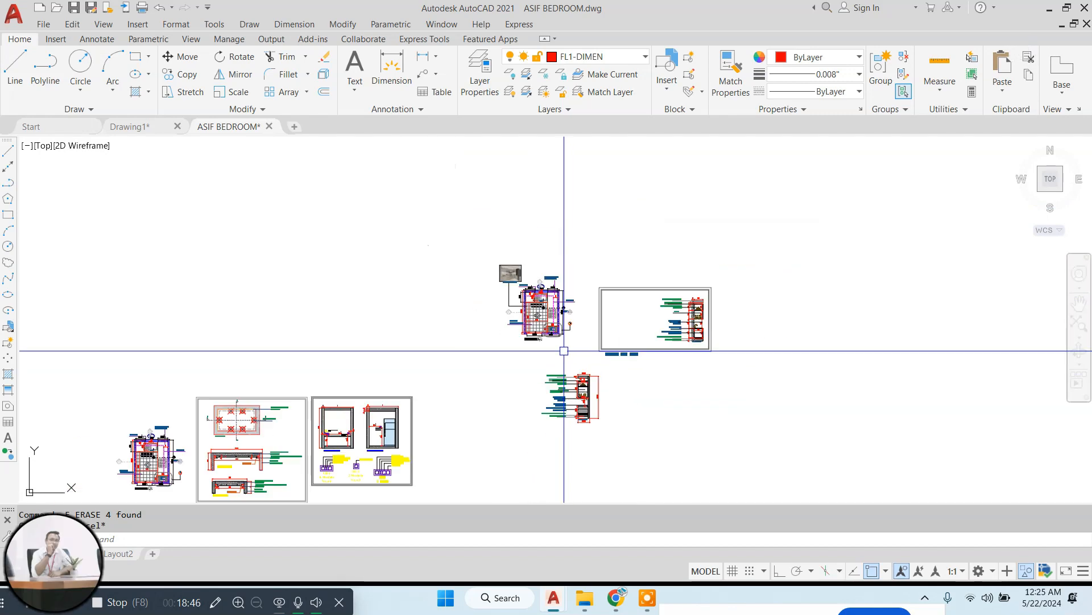
middle_click_drag(446, 403, 562, 252)
mouse_move(522, 387)
middle_mouse_down()
mouse_move(510, 347)
mouse_move(336, 248)
mouse_move(22, 256)
middle_mouse_up()
scroll(1036, 276, "up", 4)
scroll(981, 276, "up", 2)
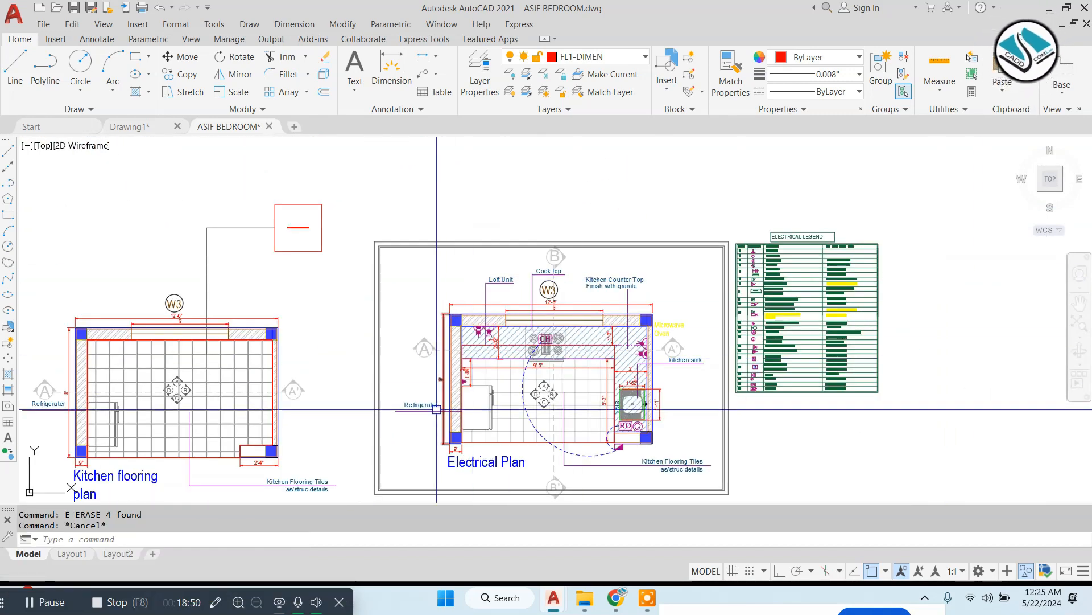
Move the kitchen flooring plan with its labels, window tag and leader beside ELEVATION-B in the kitchen drawing set.
middle_click_drag(439, 407, 650, 318)
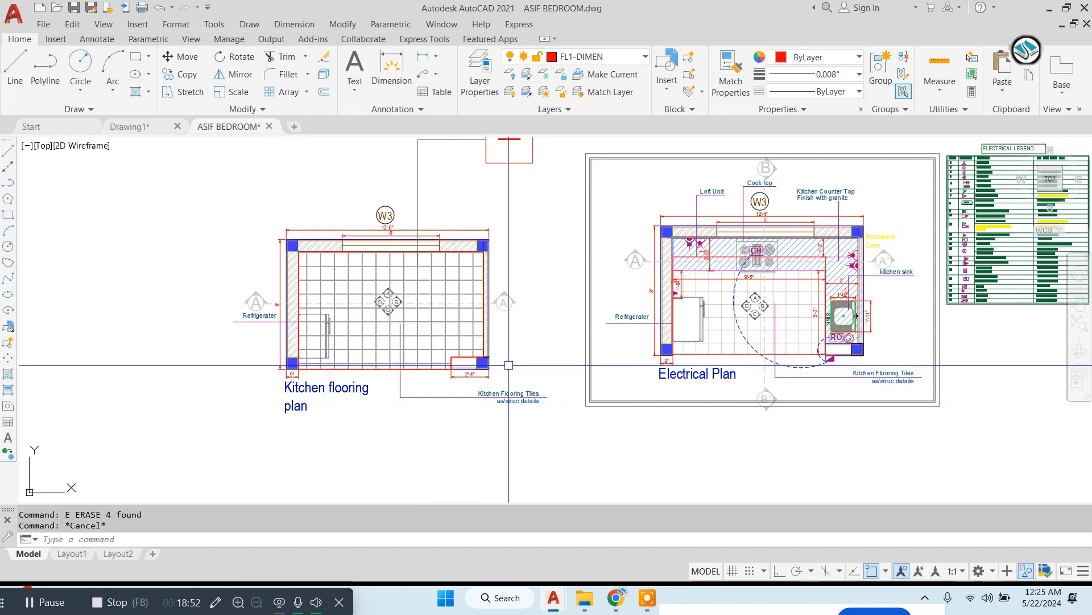
scroll(509, 365, "down", 2)
left_click(541, 195)
left_click(454, 248)
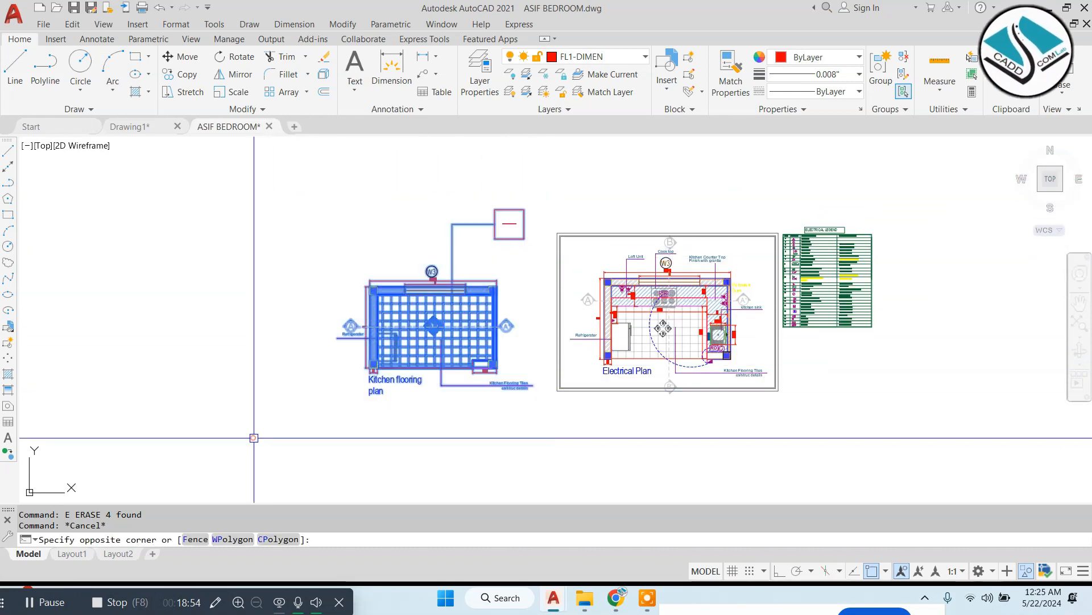
type("M")
key("space")
left_click(420, 378)
scroll(659, 322, "down", 10)
middle_click_drag(199, 278, 409, 302)
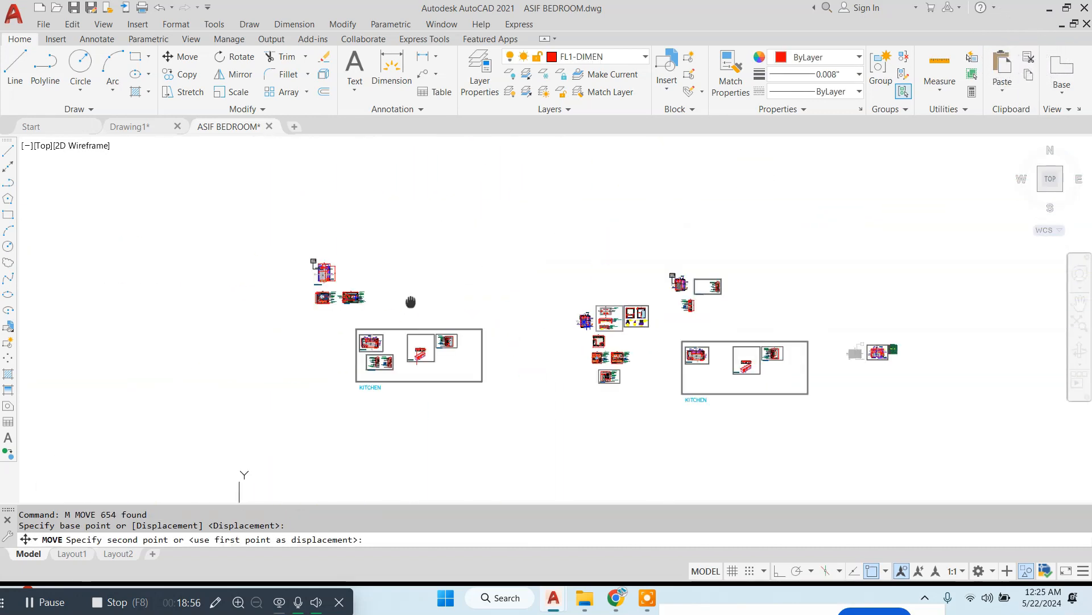
scroll(378, 293, "up", 6)
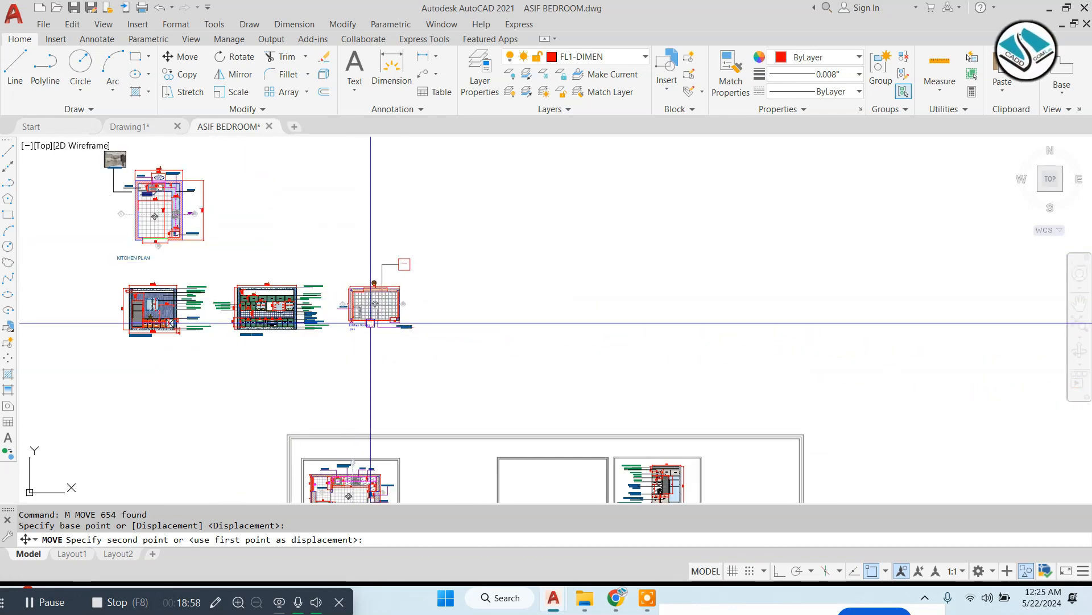
left_click(370, 323)
scroll(372, 310, "up", 6)
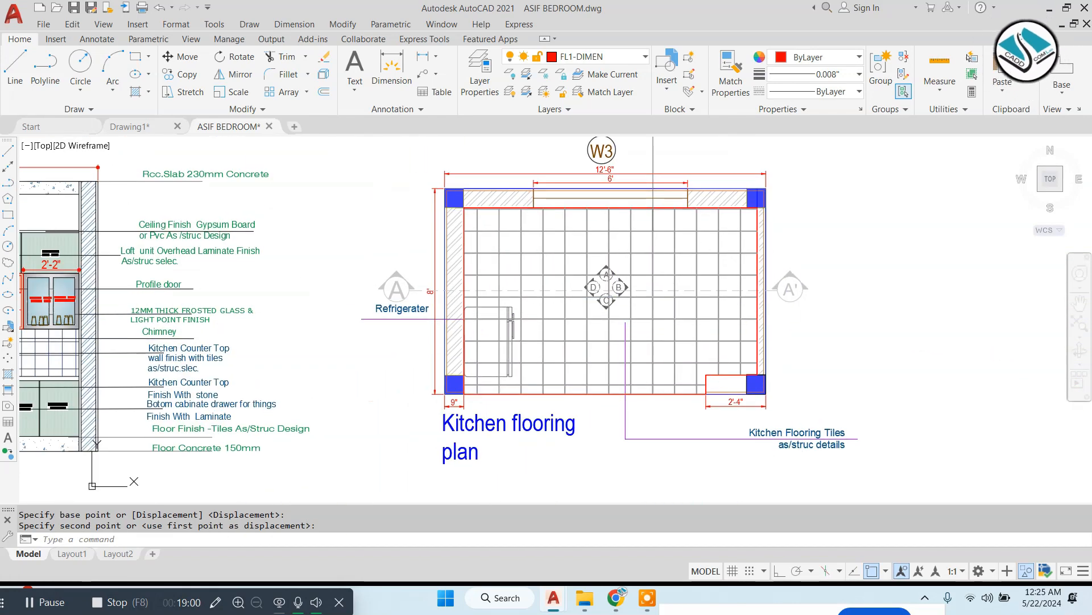
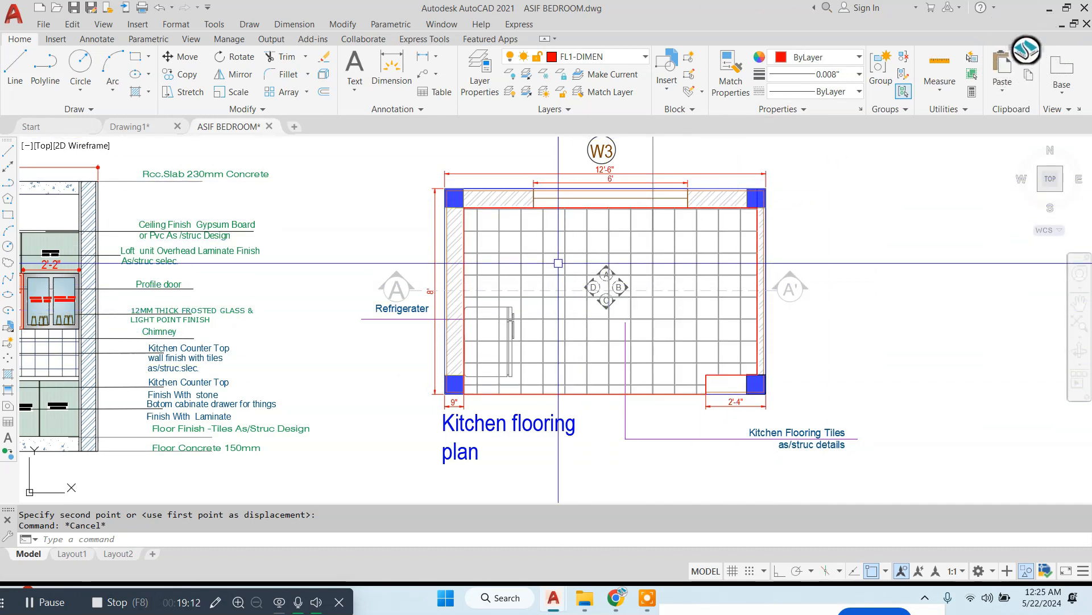
scroll(557, 258, "up", 2)
scroll(611, 295, "down", 3)
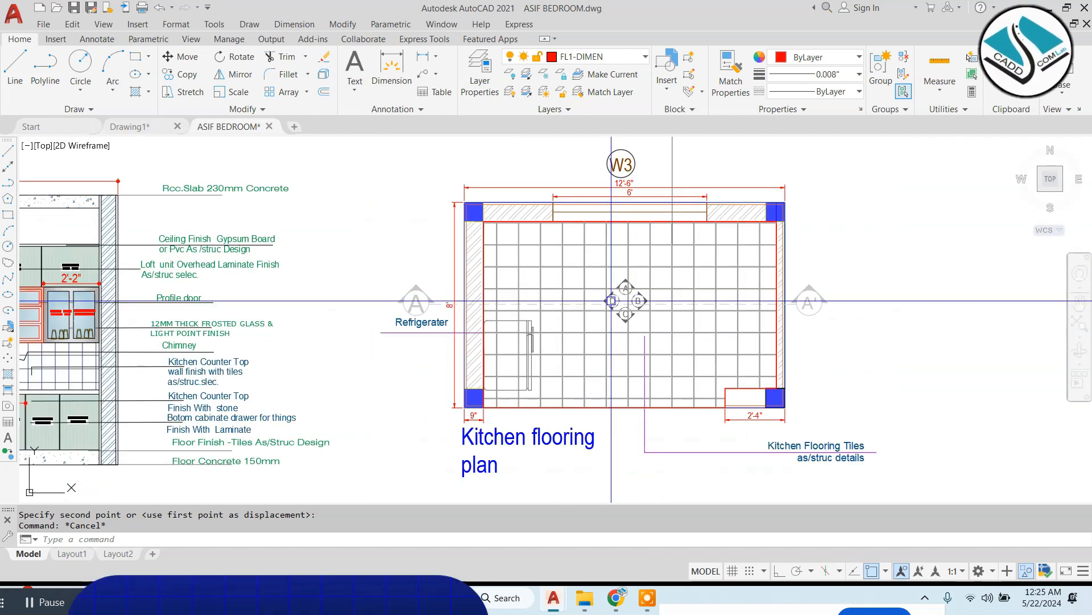
scroll(751, 504, "up", 5)
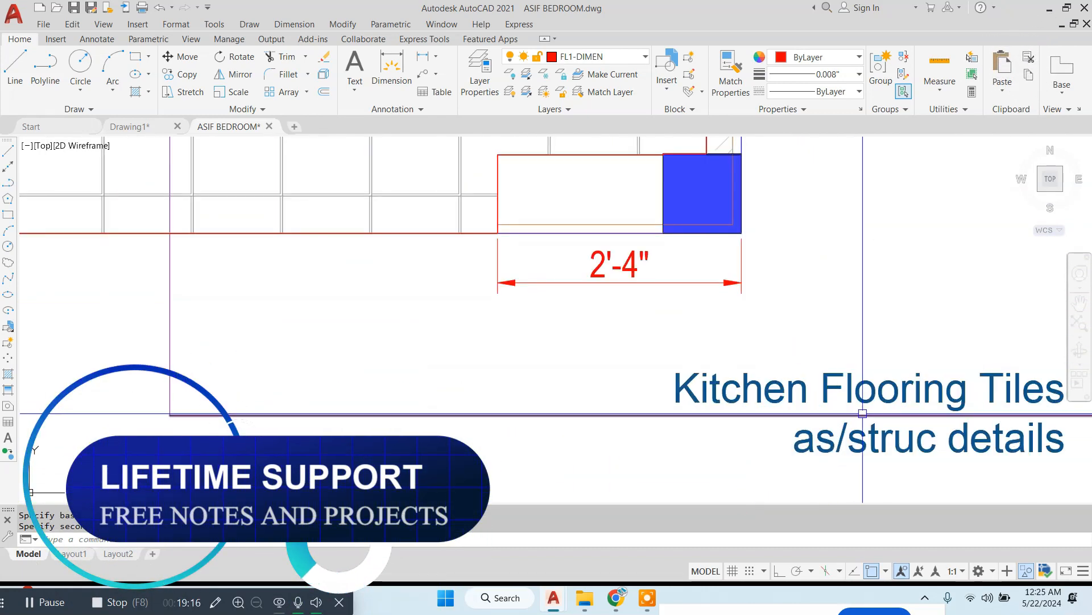
Move the framed Electrical Plan together with the ELECTRICAL LEGEND table below ELEVATION-A.
scroll(891, 372, "down", 10)
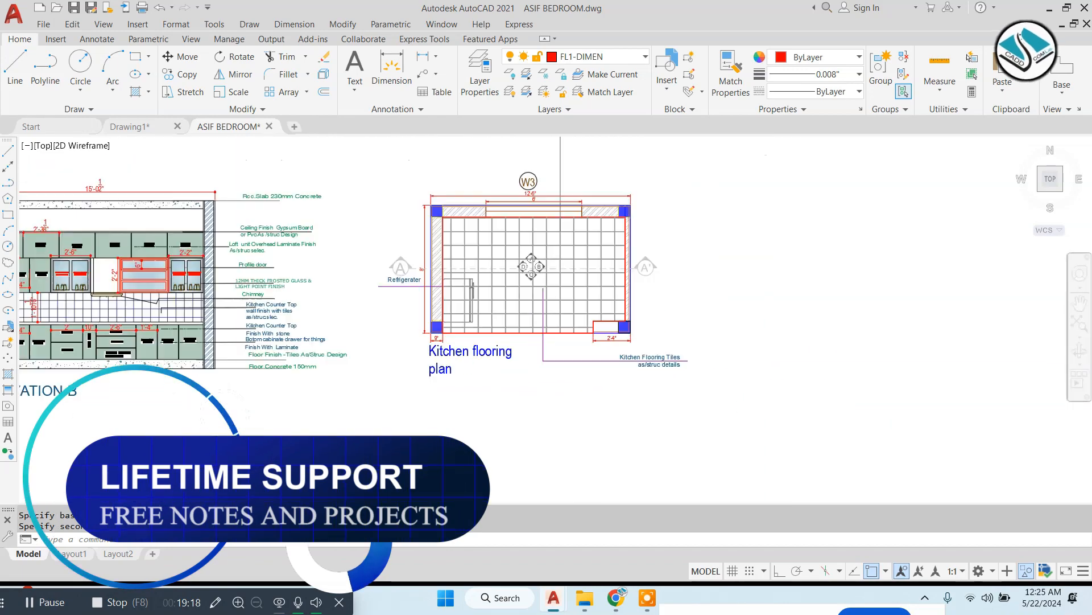
middle_click_drag(880, 414, 346, 348)
scroll(853, 336, "up", 5)
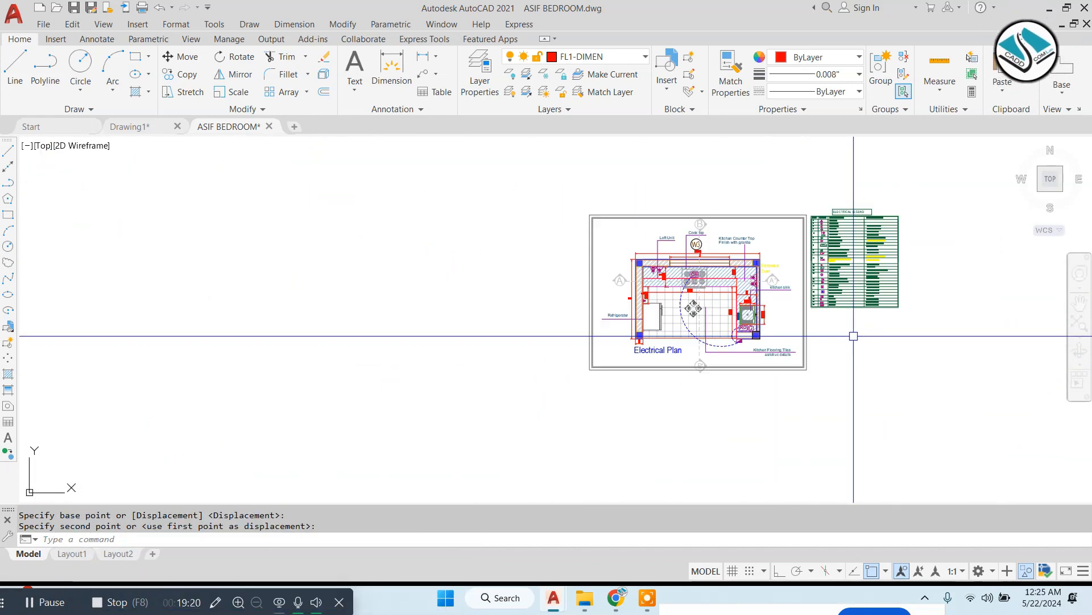
left_click(911, 194)
type("m")
key("space")
left_click(613, 381)
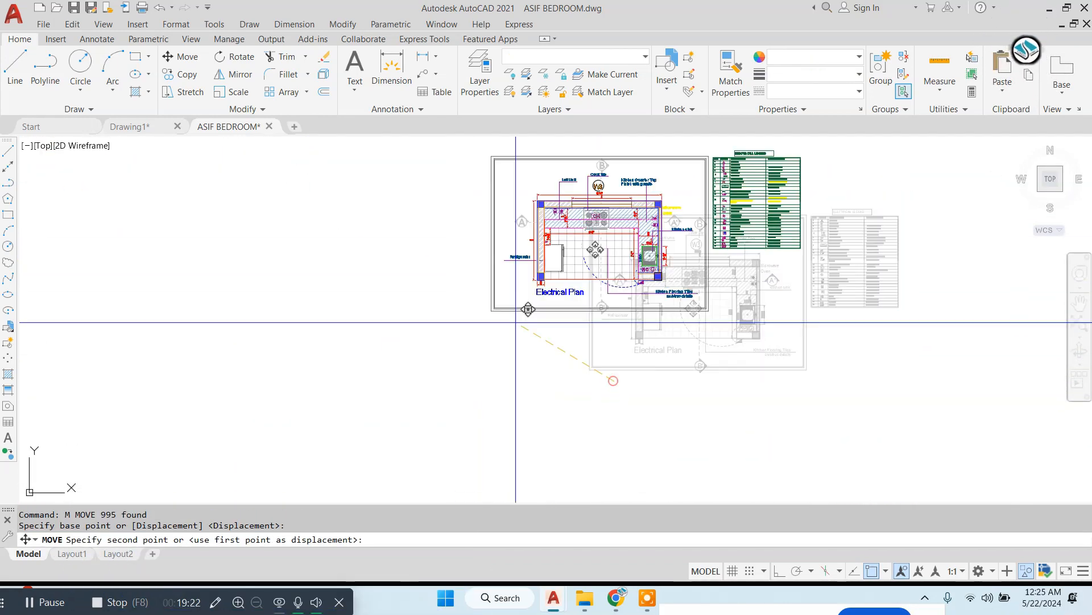
scroll(681, 307, "down", 10)
scroll(348, 275, "up", 8)
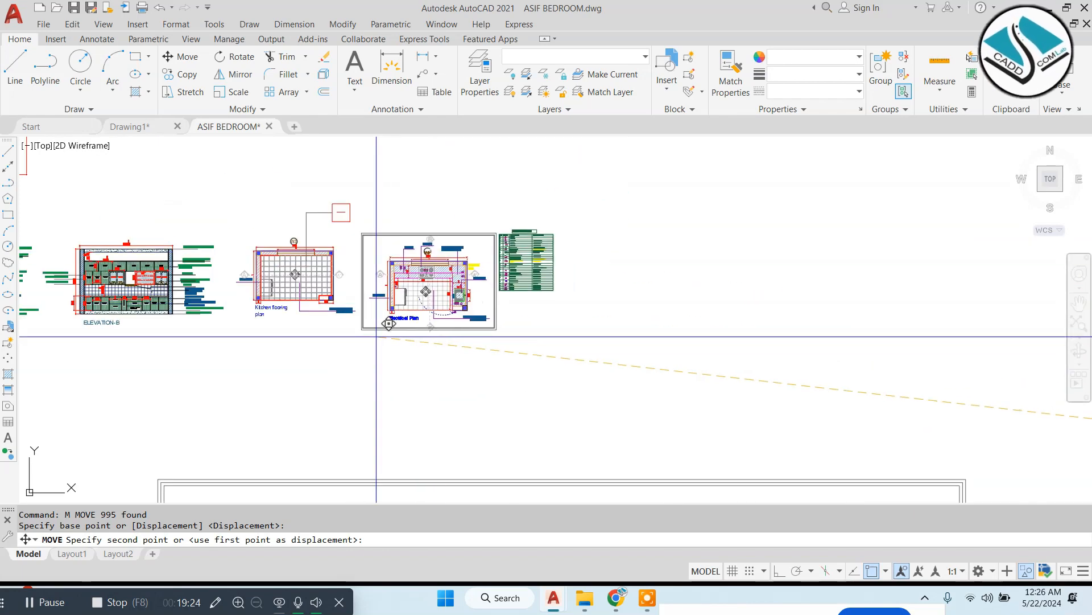
middle_click_drag(32, 401, 604, 331)
left_click(494, 369)
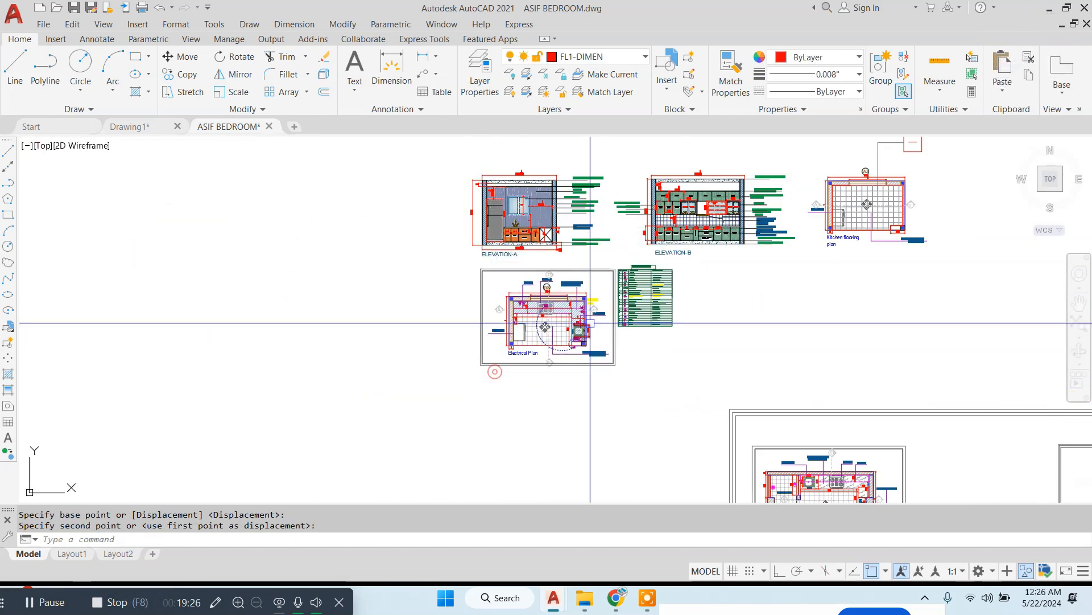
Examine the electrical plan's cooktop, chimney point and plug symbols along the kitchen counter.
scroll(614, 284, "up", 6)
scroll(643, 190, "down", 2)
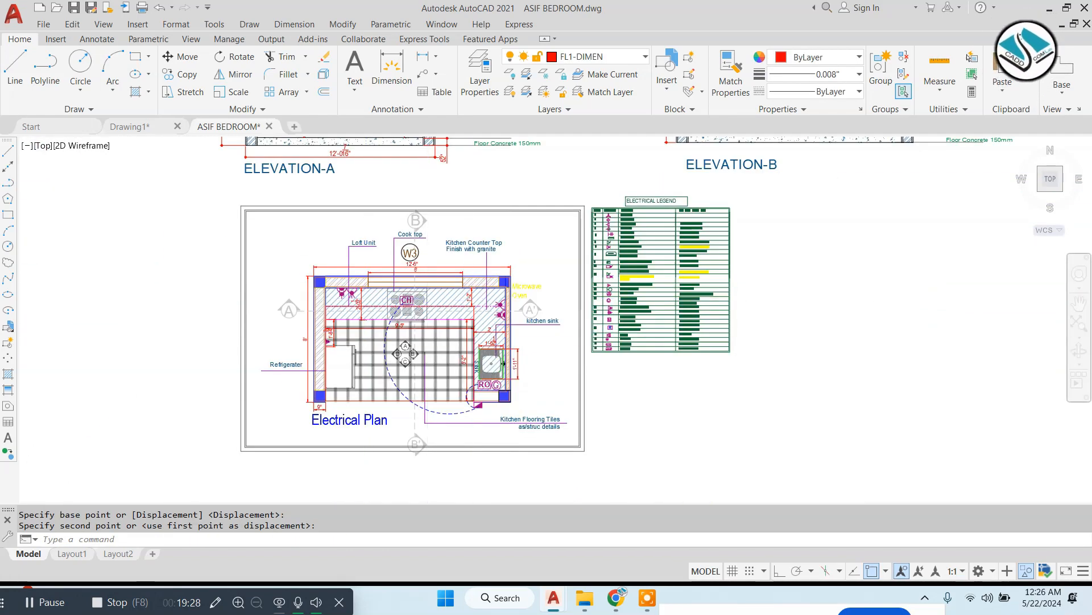
scroll(441, 331, "up", 4)
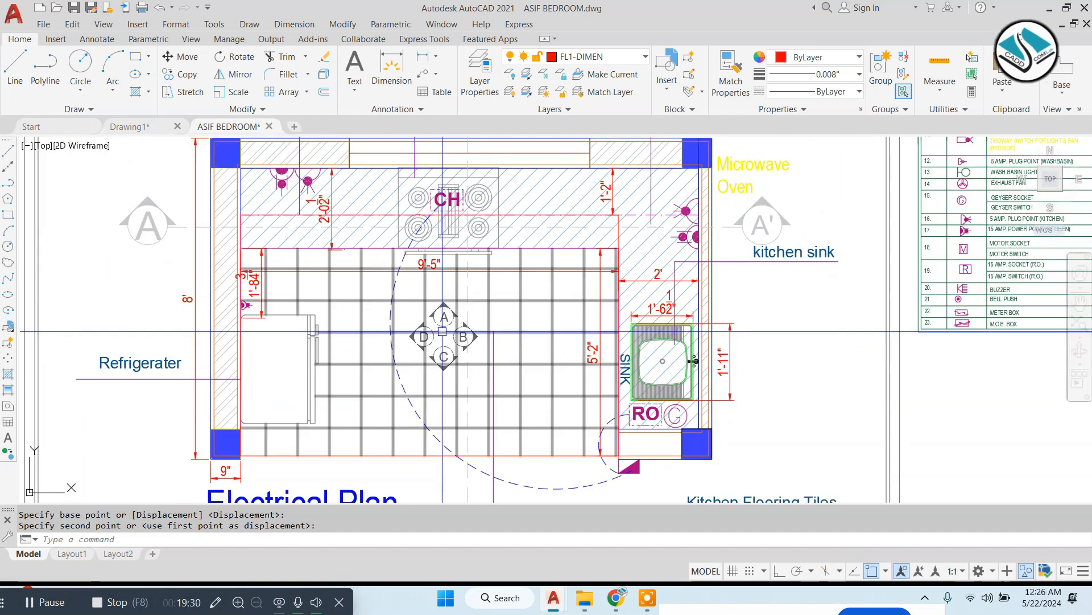
middle_click_drag(444, 264, 520, 320)
scroll(526, 261, "up", 2)
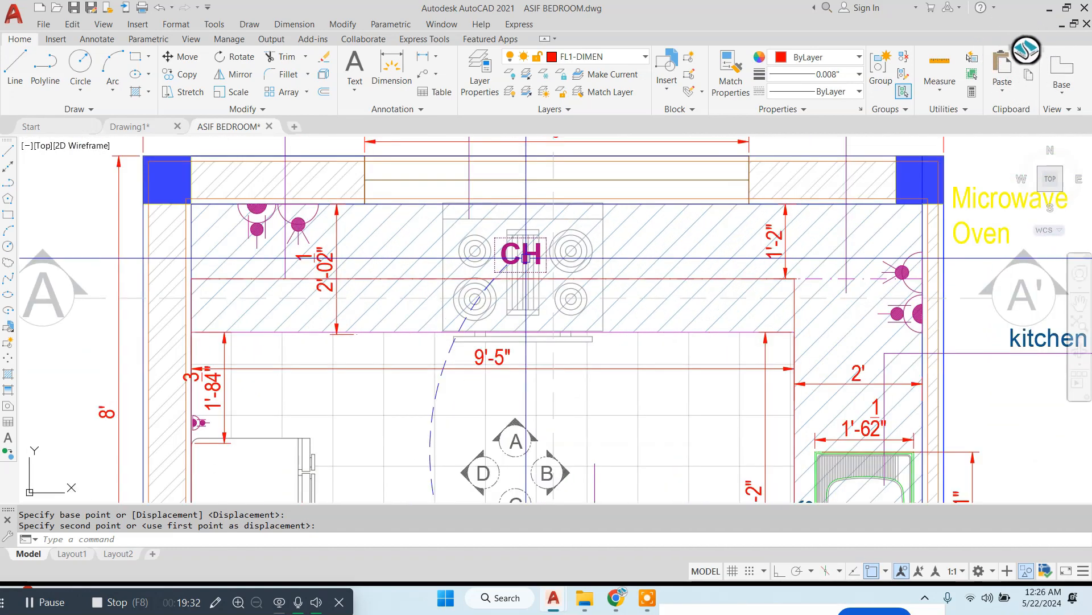
scroll(523, 253, "up", 2)
scroll(523, 253, "down", 4)
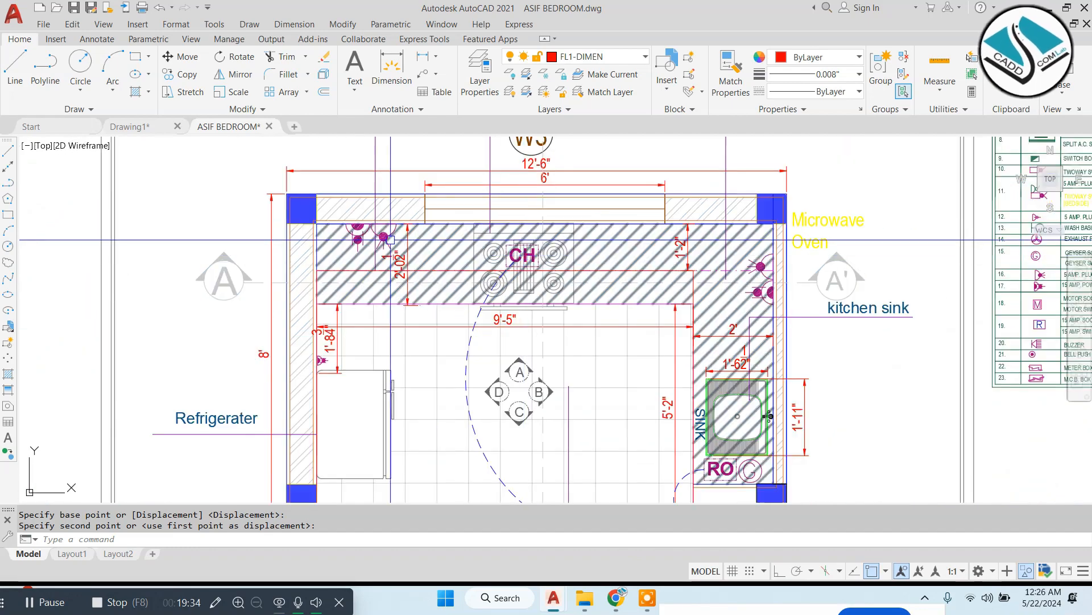
scroll(415, 240, "up", 5)
scroll(415, 241, "down", 5)
scroll(415, 240, "down", 2)
Read the electrical legend's symbols, descriptions and mounting heights, including the kitchen plug and power points.
middle_click_drag(744, 250, 386, 338)
scroll(512, 283, "up", 4)
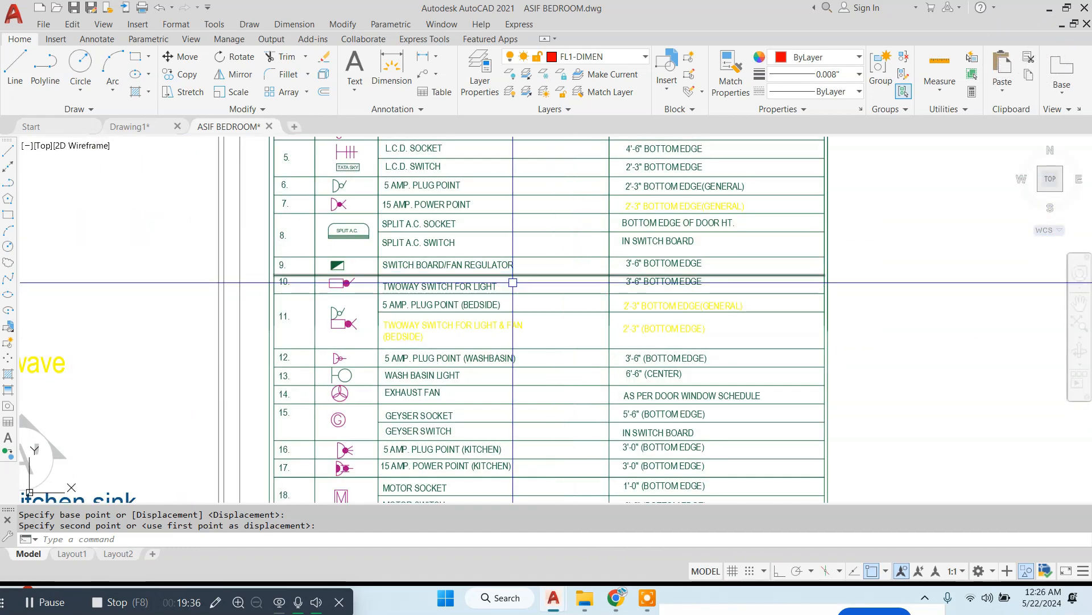
scroll(418, 334, "up", 2)
middle_click_drag(415, 373, 426, 173)
scroll(390, 316, "up", 2)
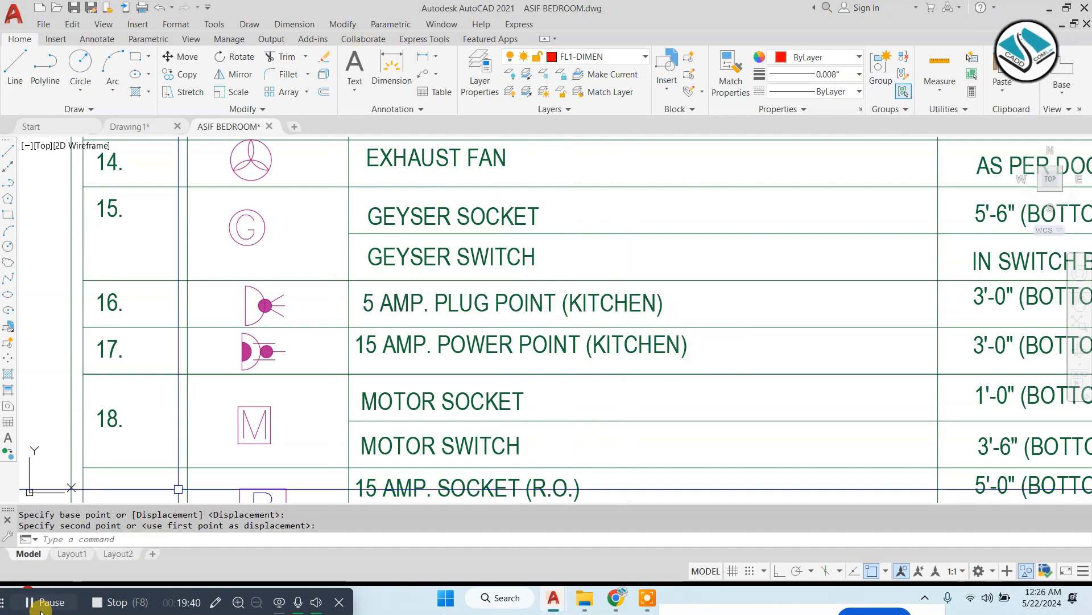
left_click_drag(5, 604, 201, 566)
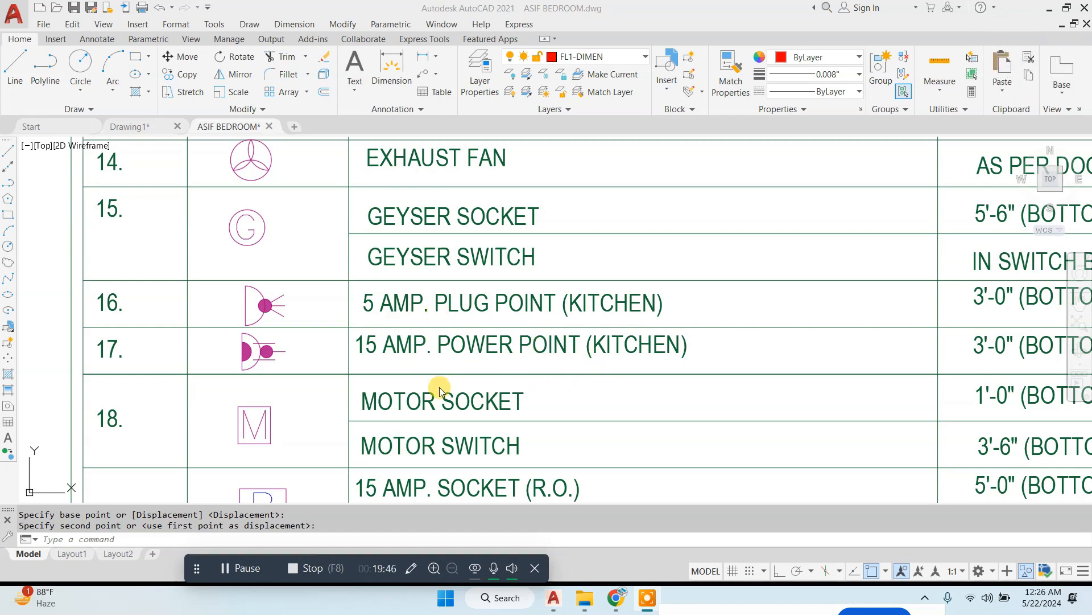
scroll(469, 400, "down", 2)
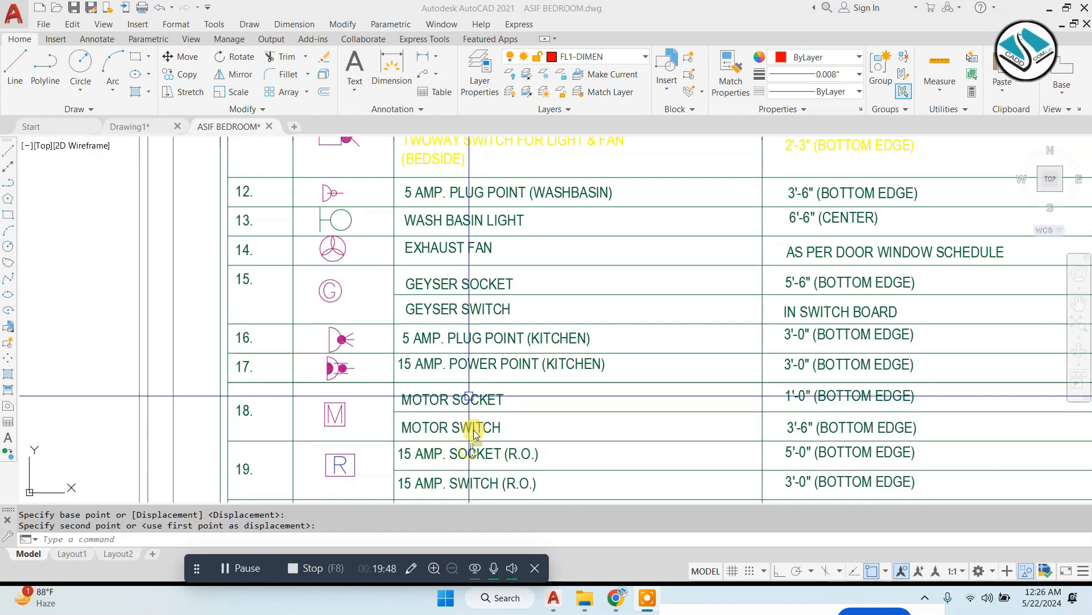
Compare the electrical plan's sink, RO, geyser and refrigerator points with the legend symbols.
scroll(743, 284, "down", 9)
scroll(302, 355, "up", 4)
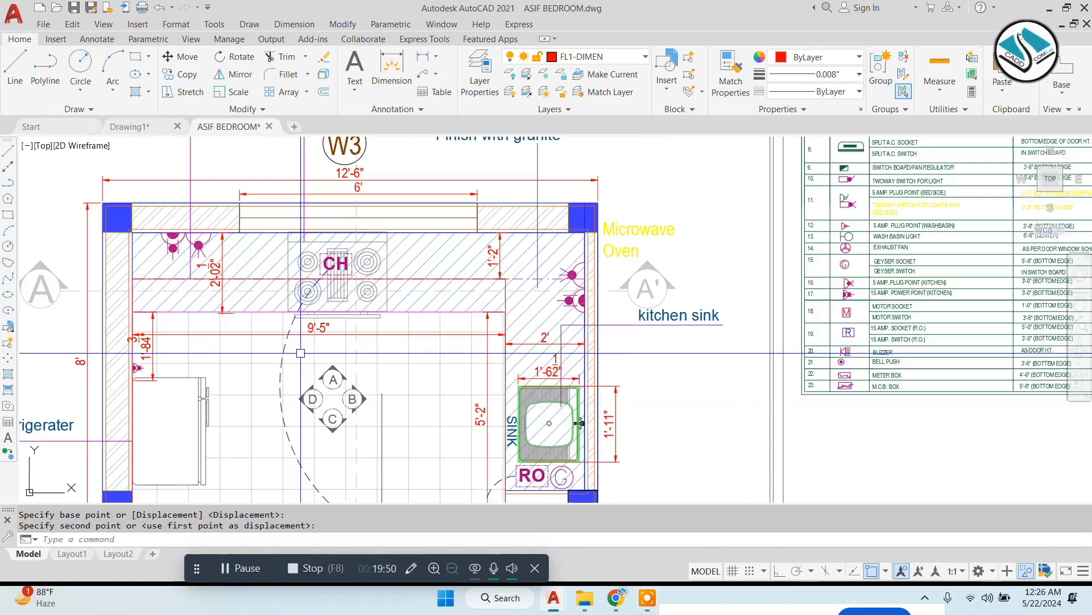
mouse_move(599, 383)
middle_mouse_down()
mouse_move(556, 334)
mouse_move(560, 311)
middle_mouse_up()
scroll(561, 311, "down", 2)
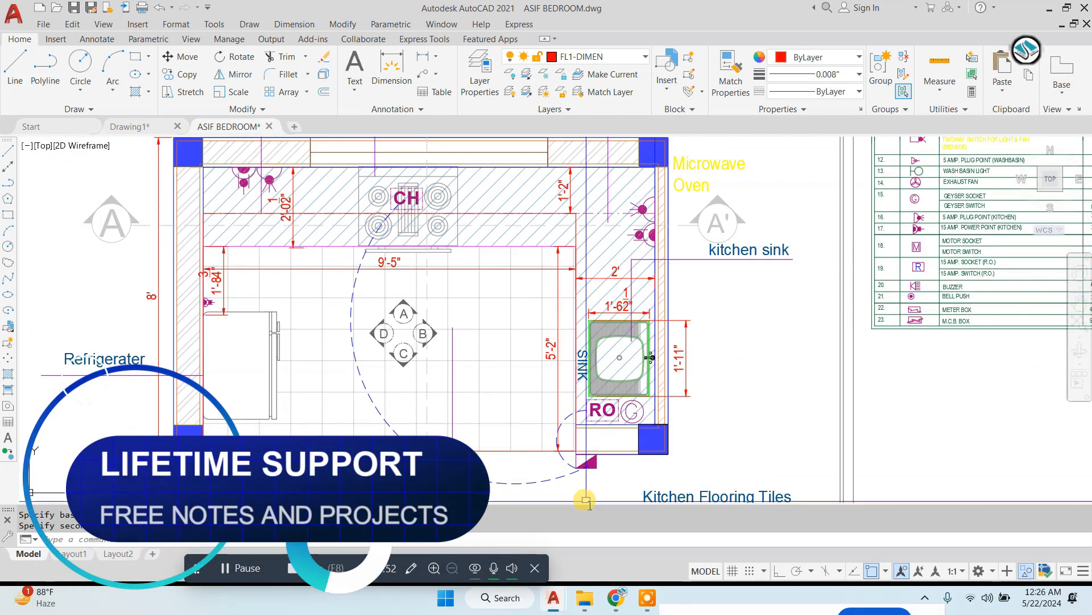
scroll(588, 478, "up", 4)
scroll(577, 456, "down", 4)
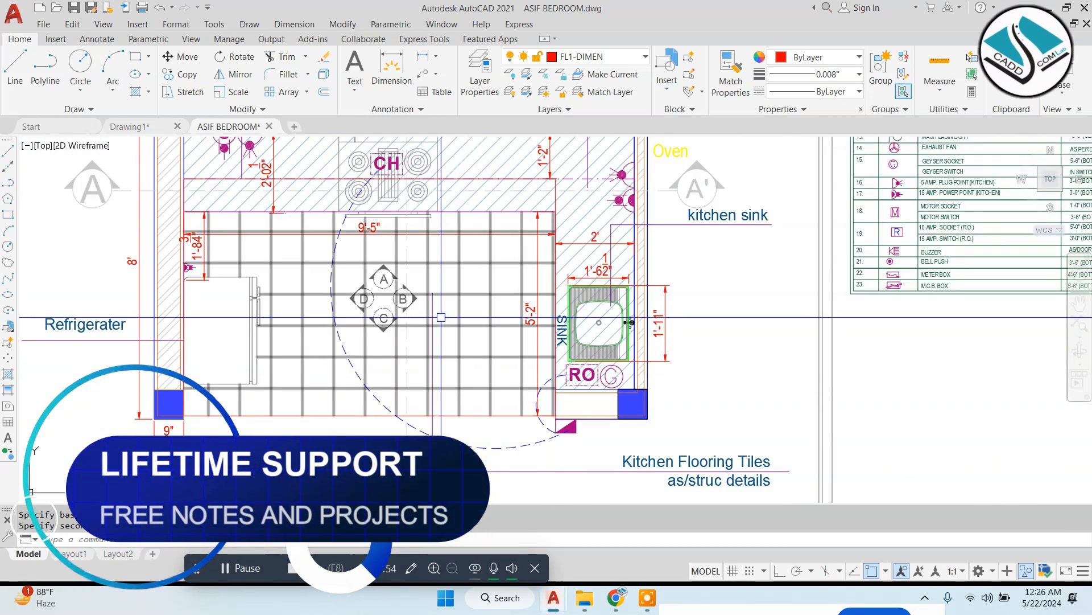
middle_click_drag(424, 303, 432, 347)
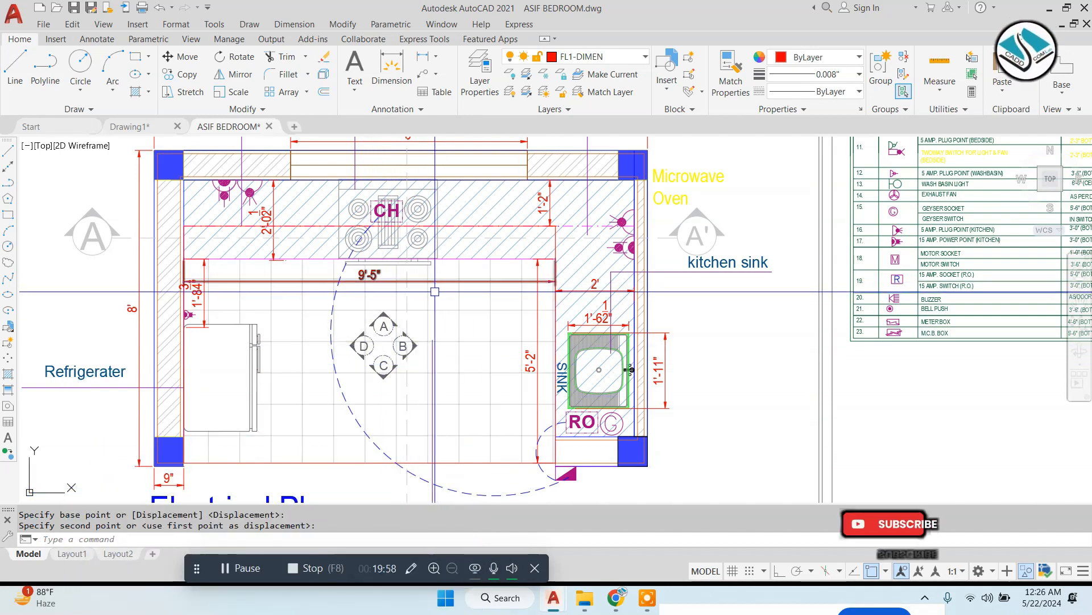
Move the DETAIL A cabinet front view and isometric view, with the ELEVATION-A title, beside the kitchen flooring plan.
scroll(498, 307, "down", 10)
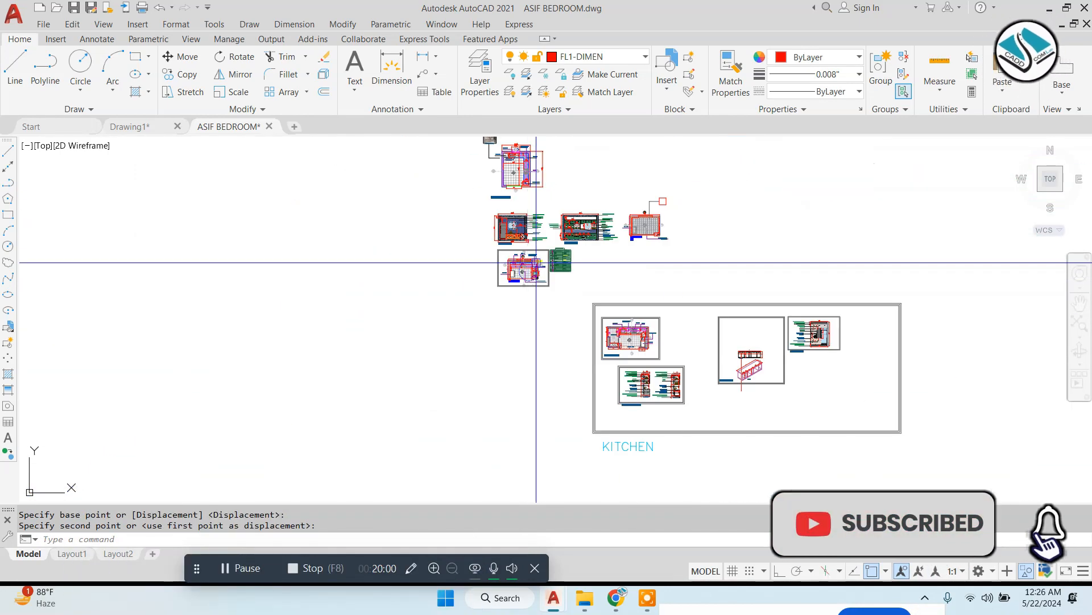
scroll(797, 341, "up", 8)
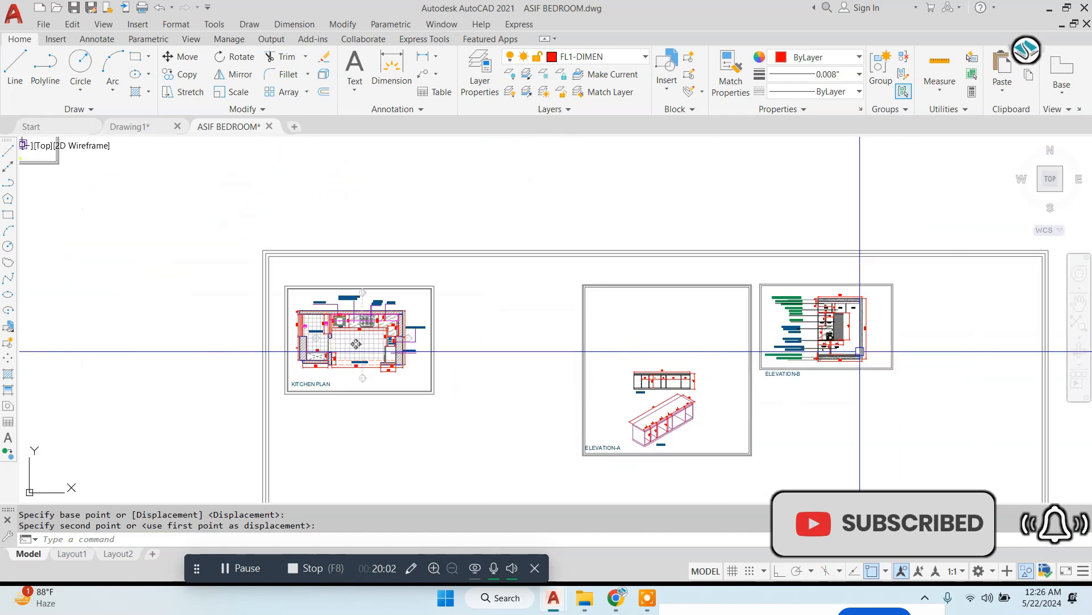
scroll(706, 296, "up", 4)
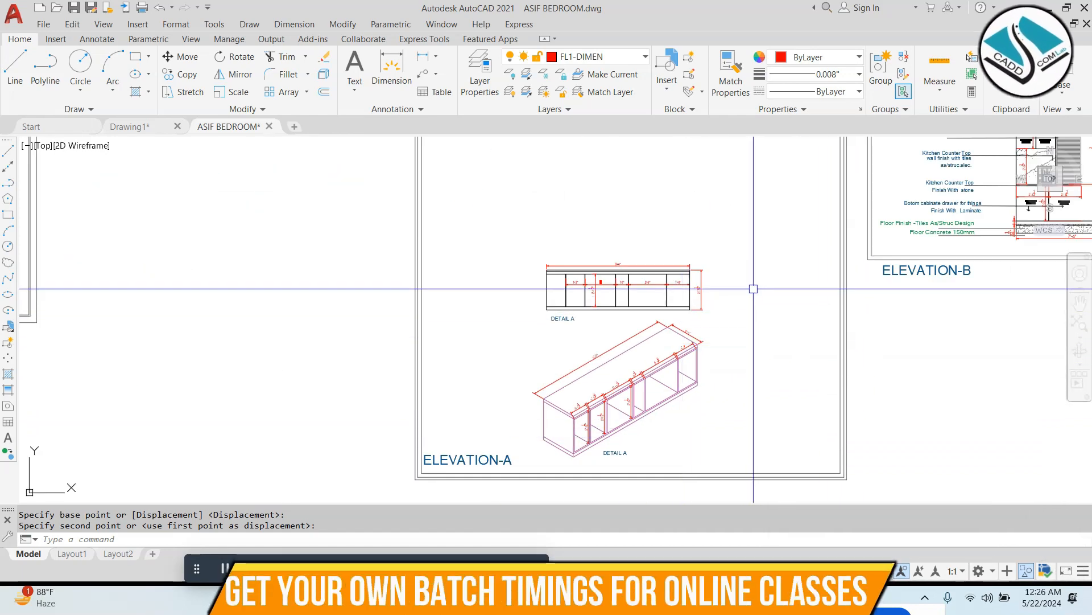
left_click(754, 246)
left_click(398, 484)
type("m")
key("Return")
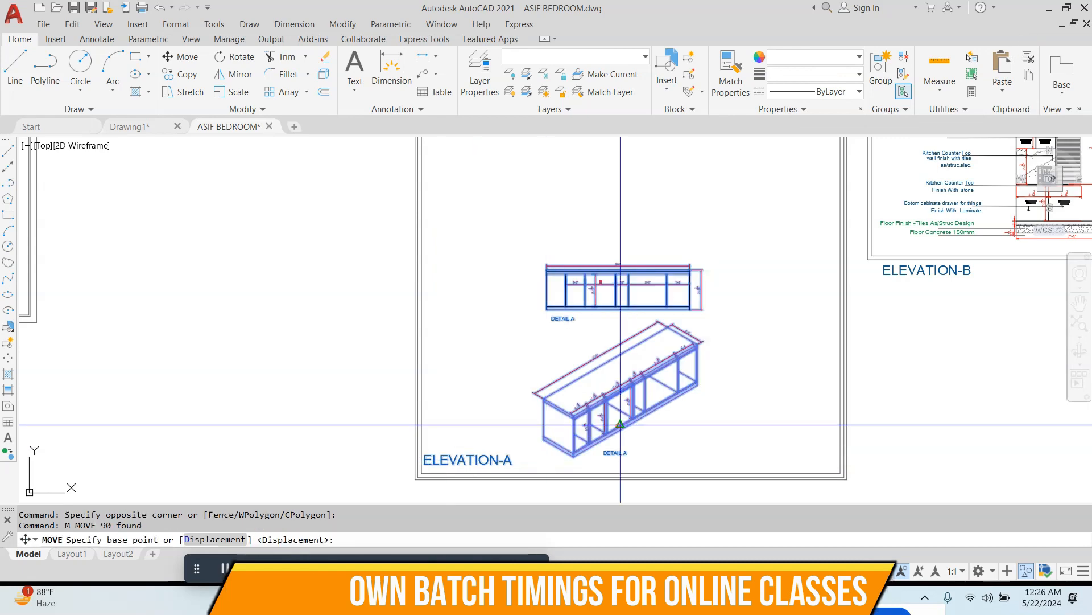
left_click(620, 424)
scroll(433, 327, "down", 8)
scroll(420, 299, "up", 7)
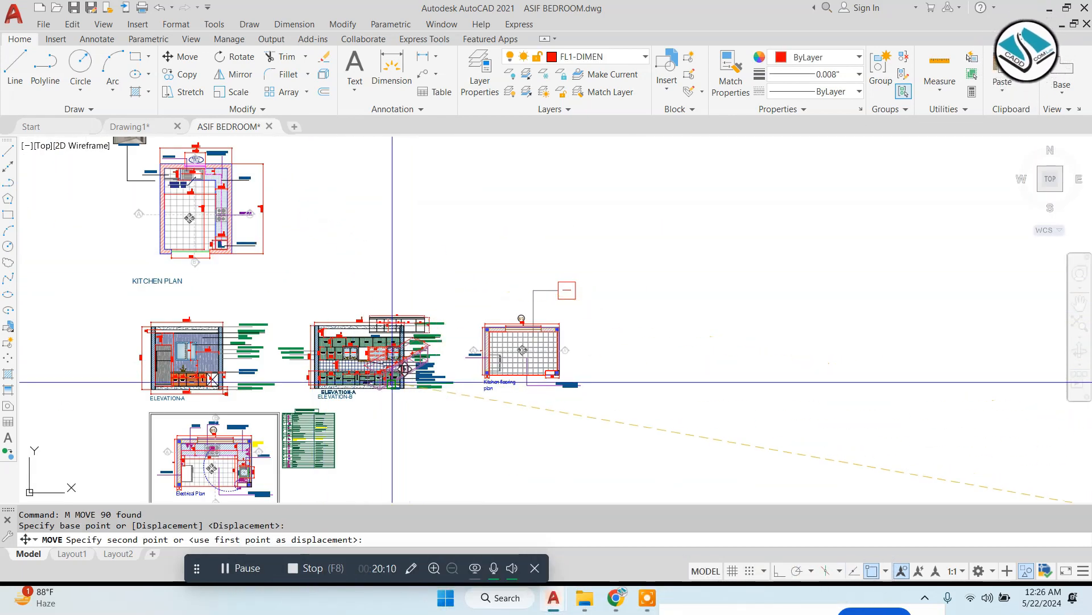
middle_click_drag(392, 381, 432, 268)
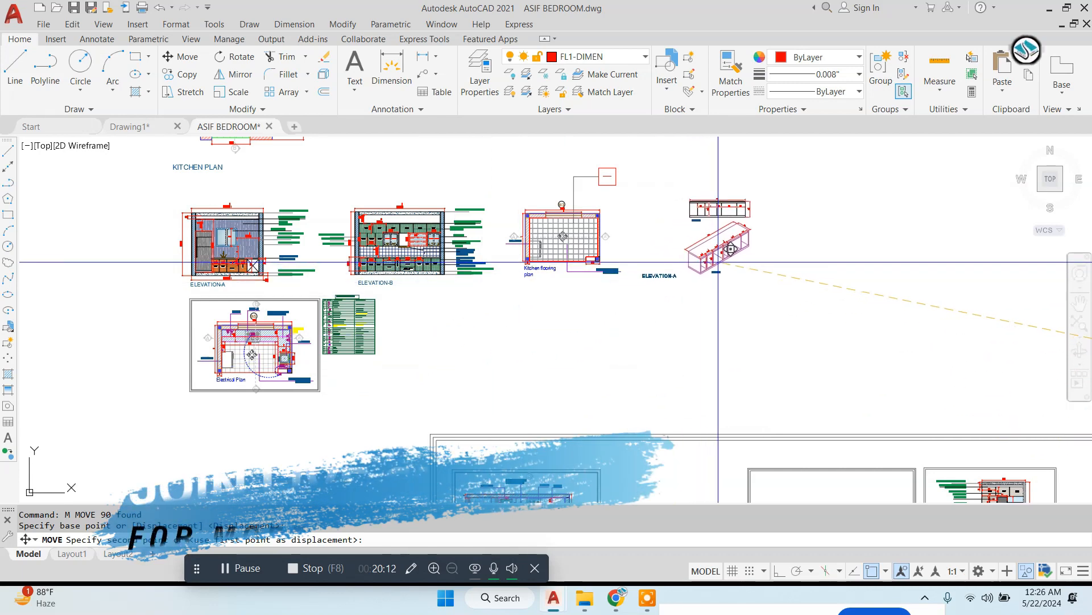
scroll(430, 299, "down", 2)
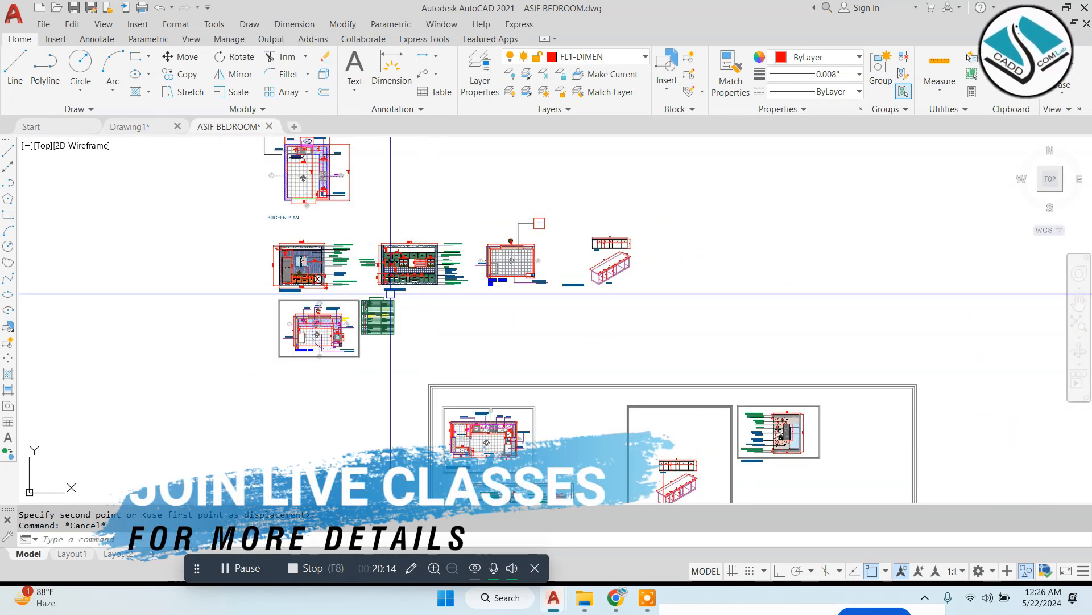
Move the framed Kitchen Elevation B and D socket drawings, with the SB-2, SB-3 and SB-4 module details, beside the Electrical Plan.
scroll(396, 293, "down", 2)
middle_click_drag(754, 403, 236, 361)
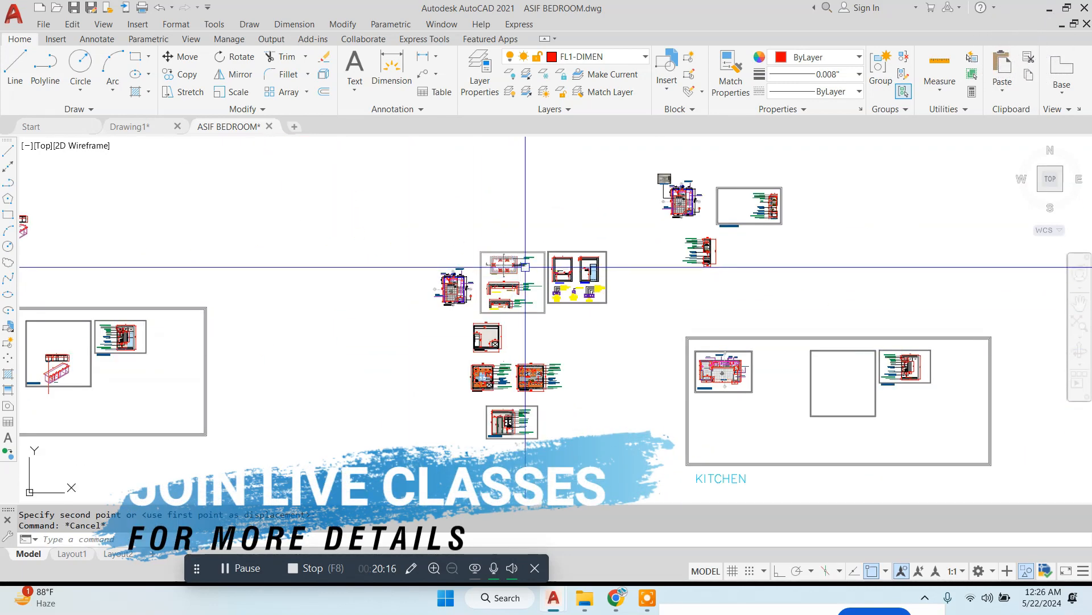
scroll(588, 260, "up", 2)
scroll(588, 260, "up", 5)
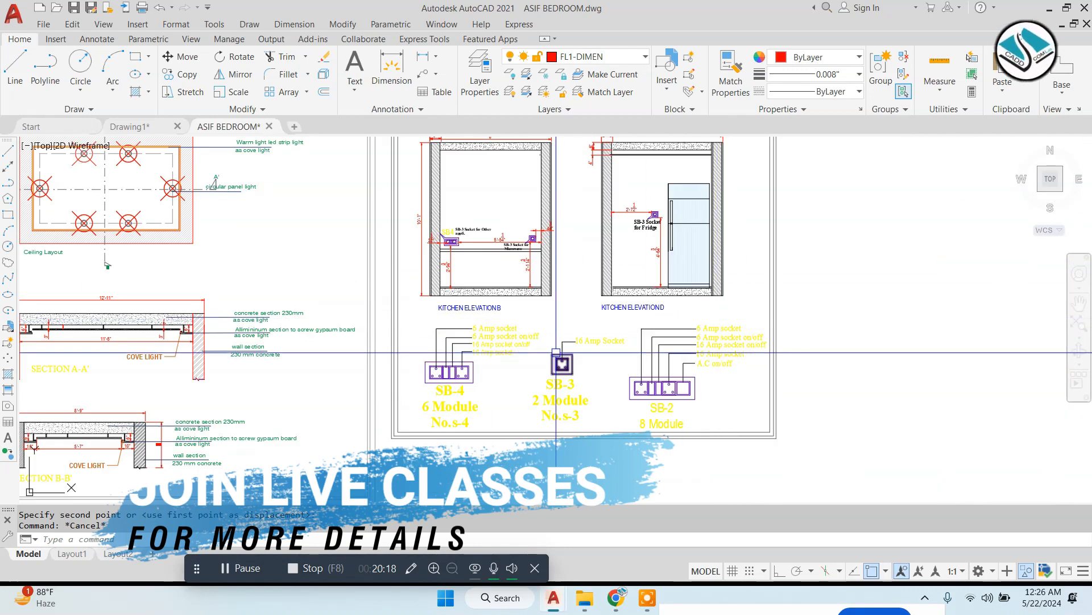
middle_click_drag(556, 352, 437, 393)
scroll(474, 295, "down", 2)
left_click_drag(624, 201, 354, 434)
type("m")
key("Return")
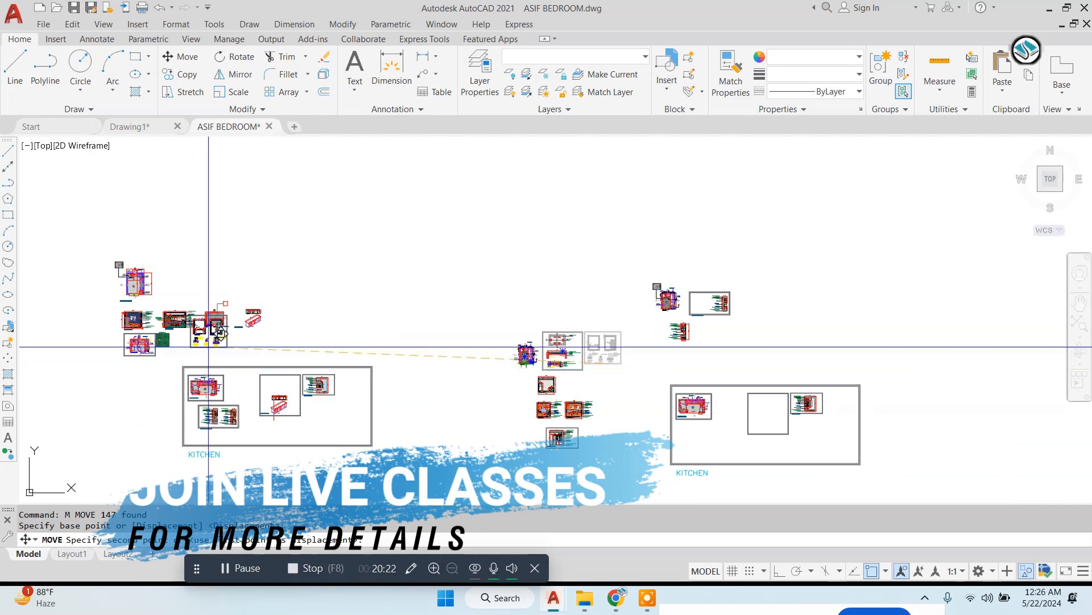
scroll(108, 319, "up", 6)
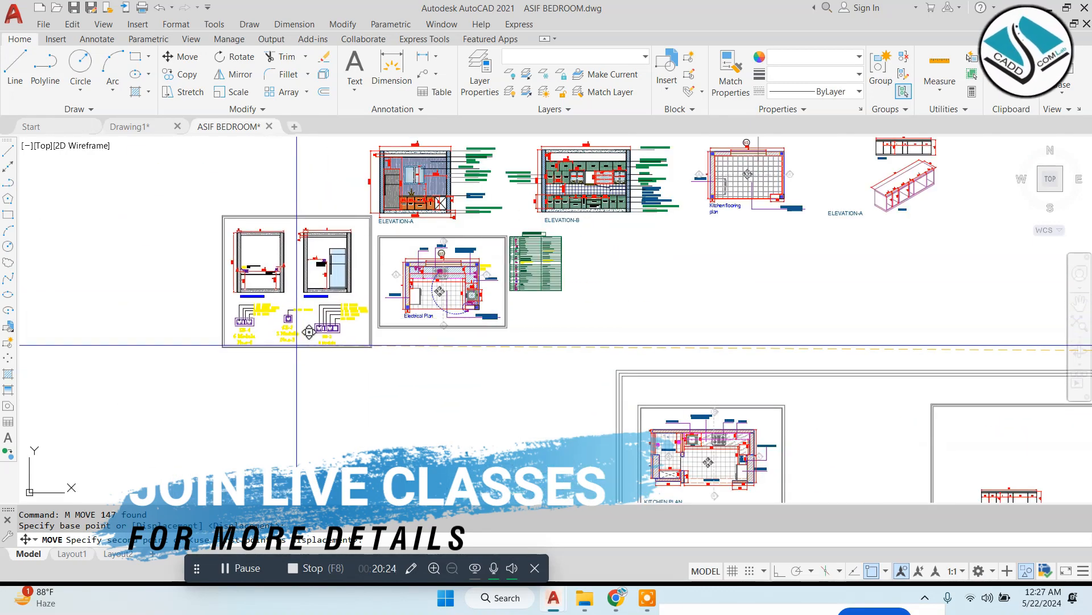
left_click(295, 345)
key("Escape")
Examine the socket elevations' SB-3 and SB-4 positions, mounting heights, appliance notes and switchboard module details.
scroll(276, 272, "up", 6)
scroll(211, 280, "up", 4)
middle_click_drag(162, 264, 370, 270)
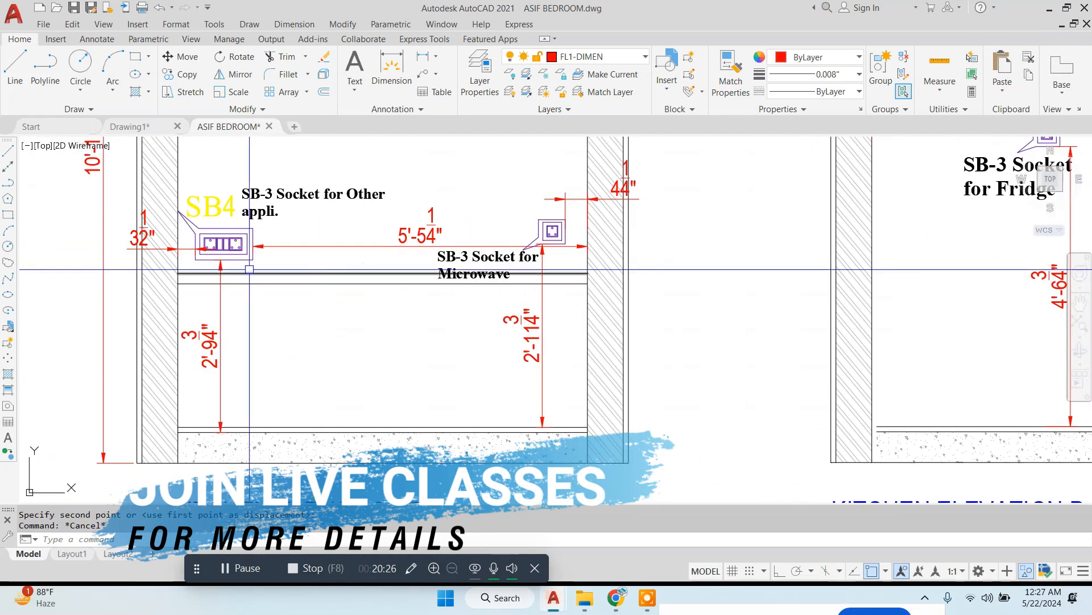
scroll(216, 236, "up", 2)
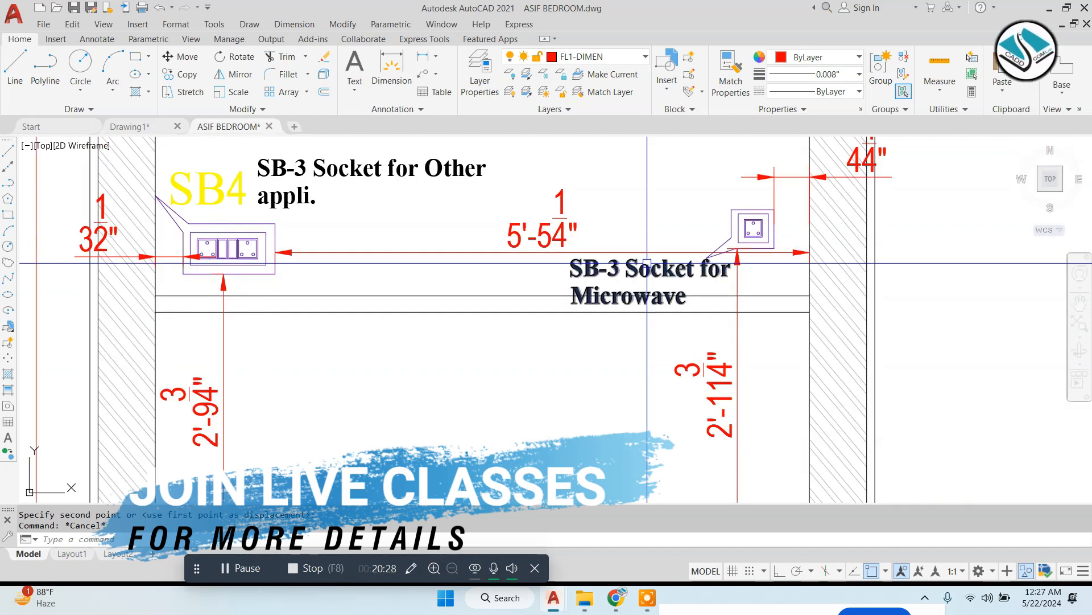
scroll(709, 253, "up", 2)
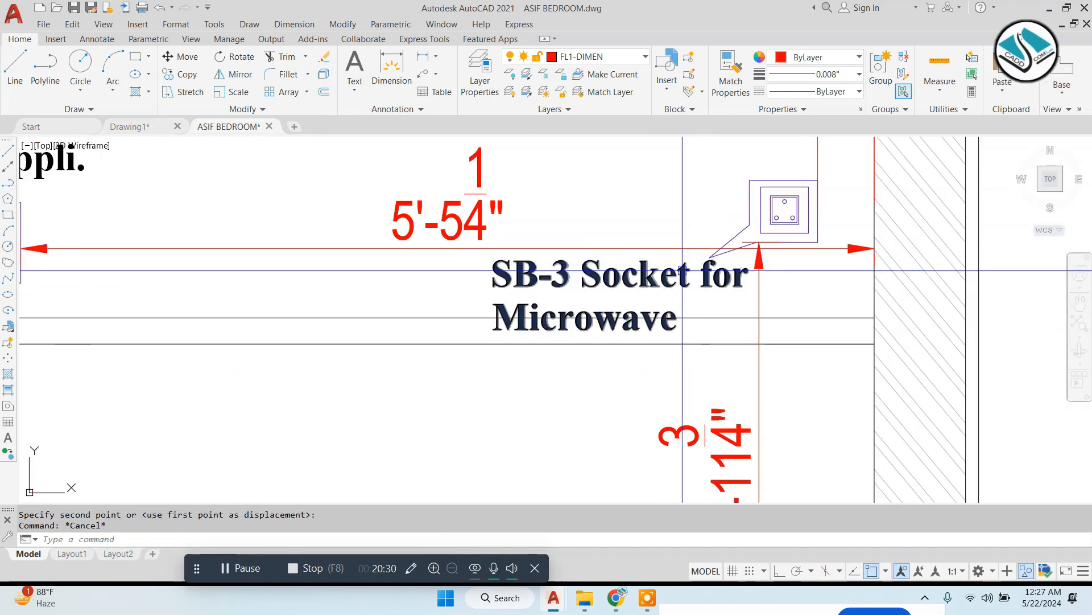
scroll(785, 290, "down", 4)
scroll(586, 250, "up", 2)
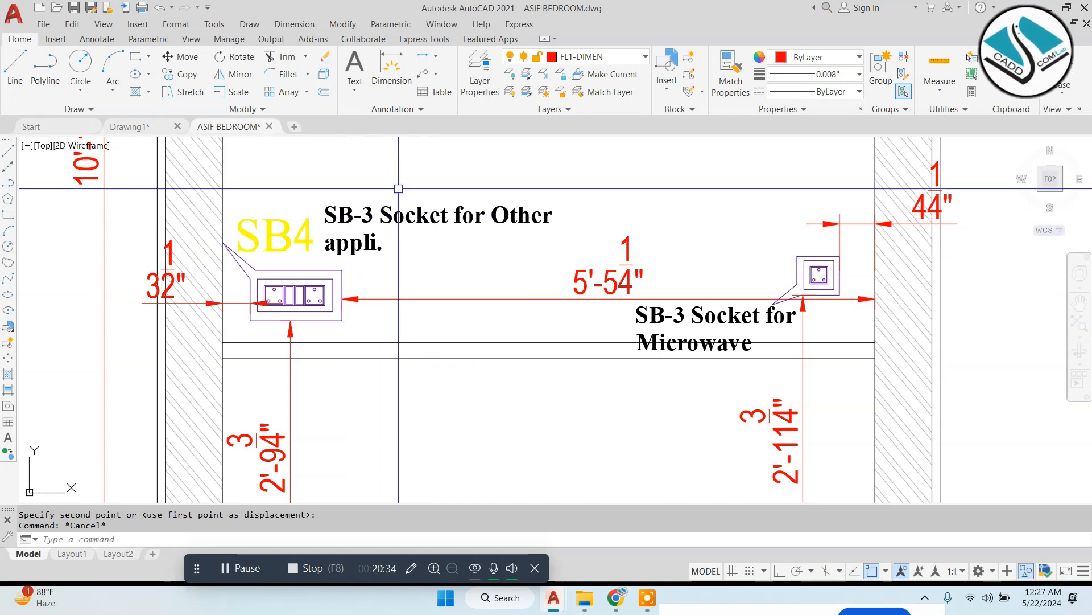
scroll(398, 188, "down", 7)
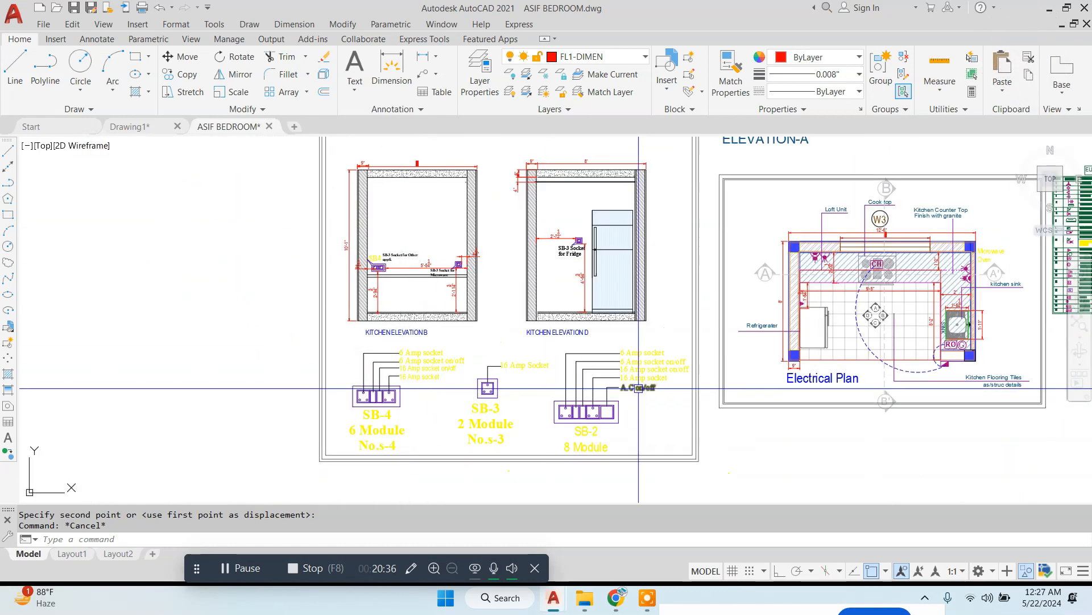
scroll(635, 385, "down", 5)
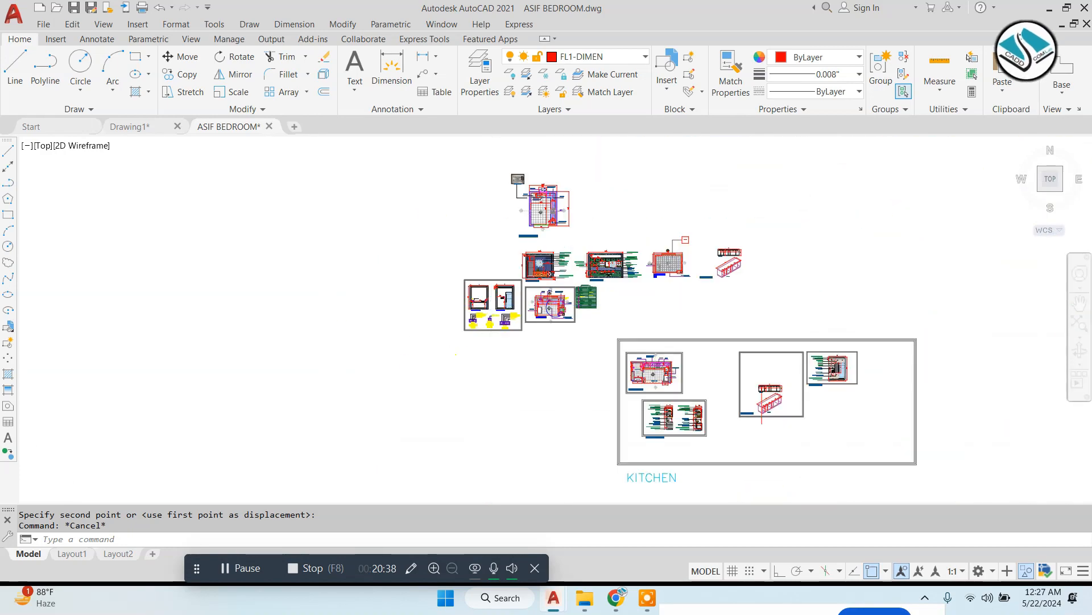
Move the framed Ceiling Layout with its Section A-A' and B-B' details above the socket elevations, beside kitchen Elevation-A.
middle_click_drag(909, 269, 651, 280)
scroll(586, 280, "up", 4)
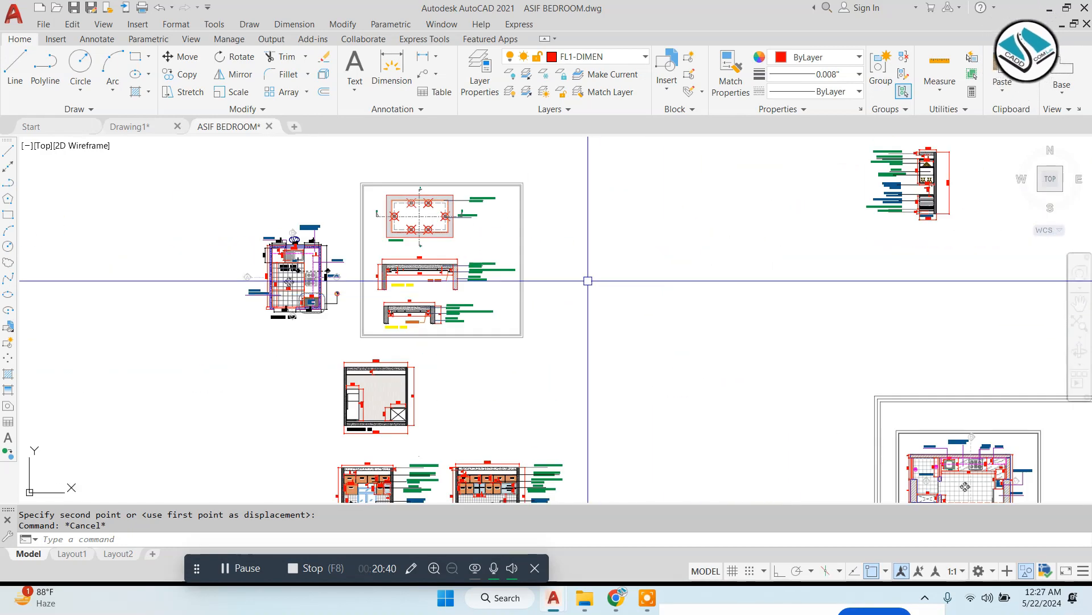
left_click(584, 162)
left_click(352, 343)
type("m")
key("Return")
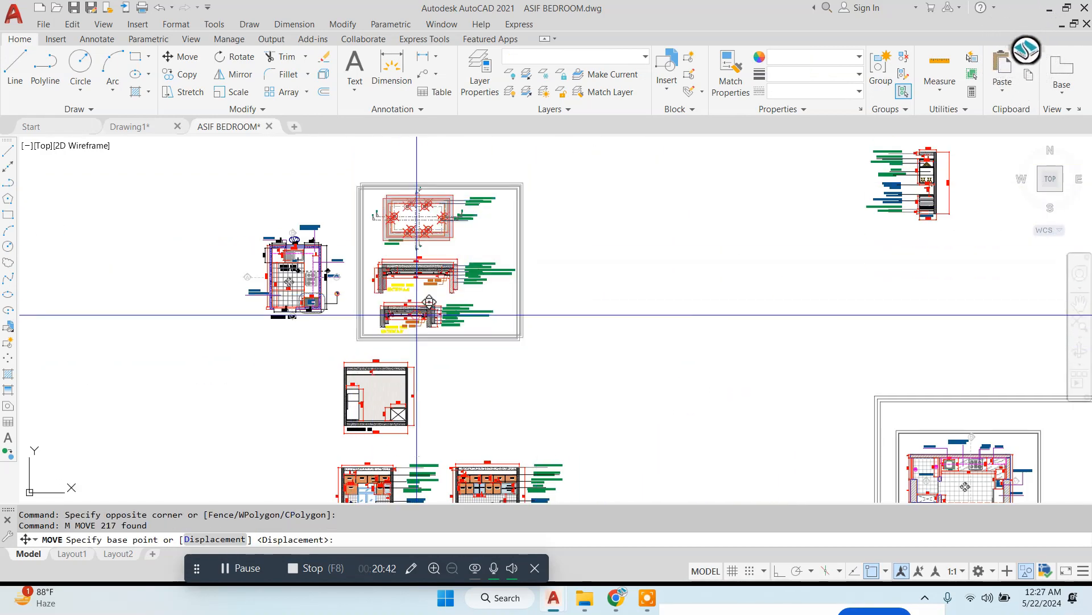
left_click(420, 310)
scroll(648, 301, "down", 8)
scroll(358, 281, "up", 4)
scroll(358, 282, "up", 4)
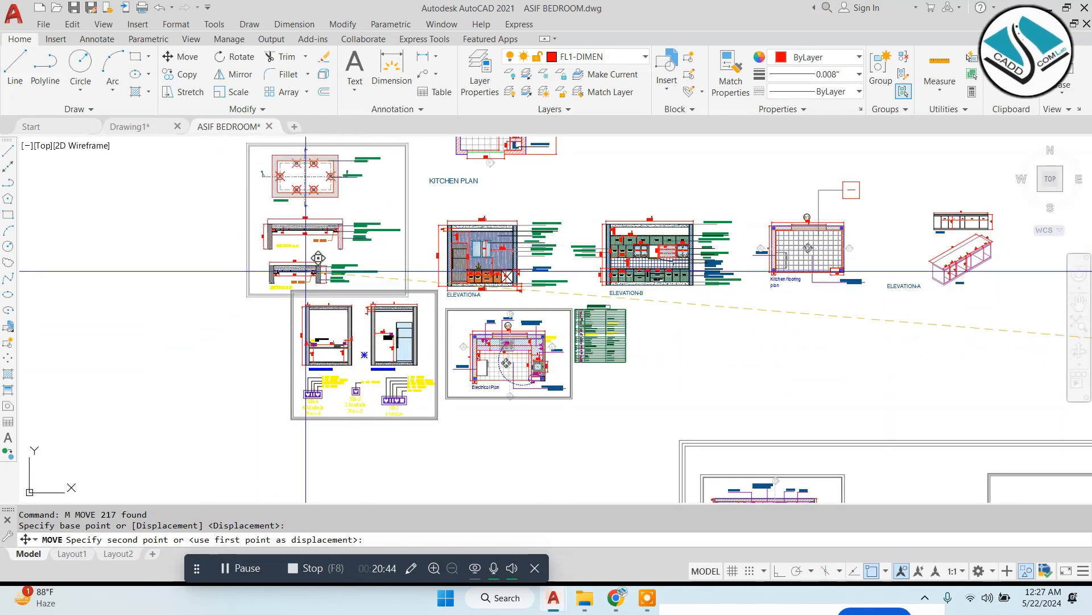
left_click(320, 257)
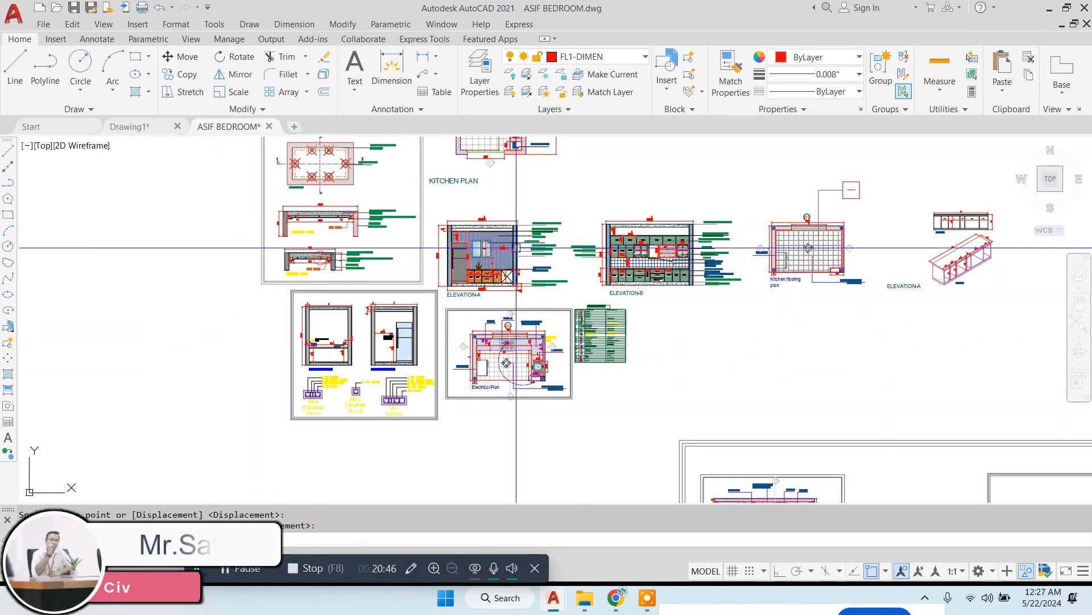
Examine the Ceiling Layout's panel and cove lights and the annotated ceiling sections A-A' and B-B'.
scroll(349, 226, "up", 4)
middle_click_drag(331, 194, 419, 351)
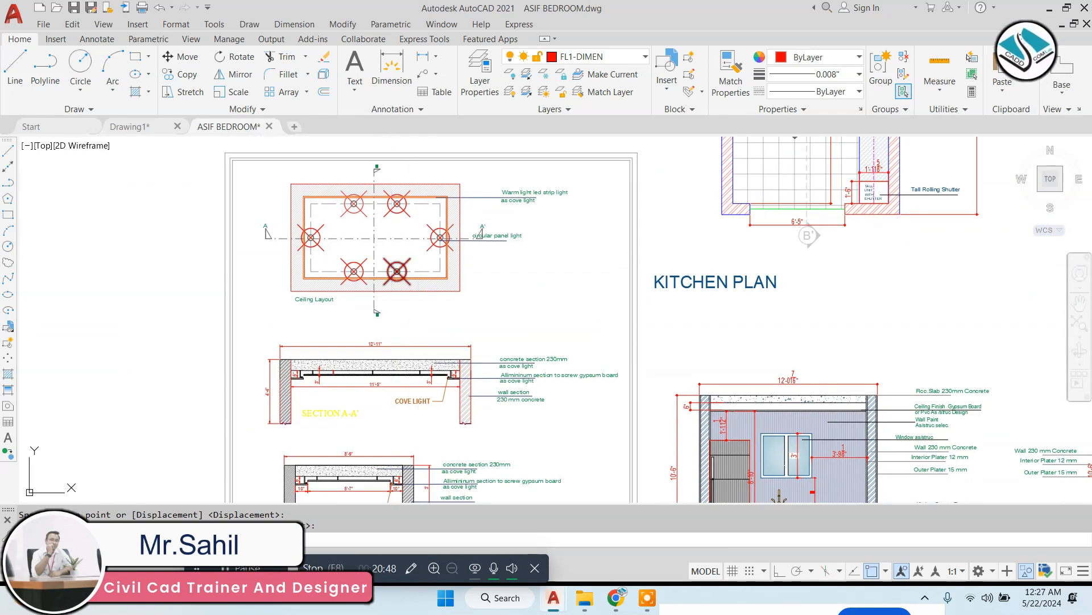
scroll(481, 216, "up", 3)
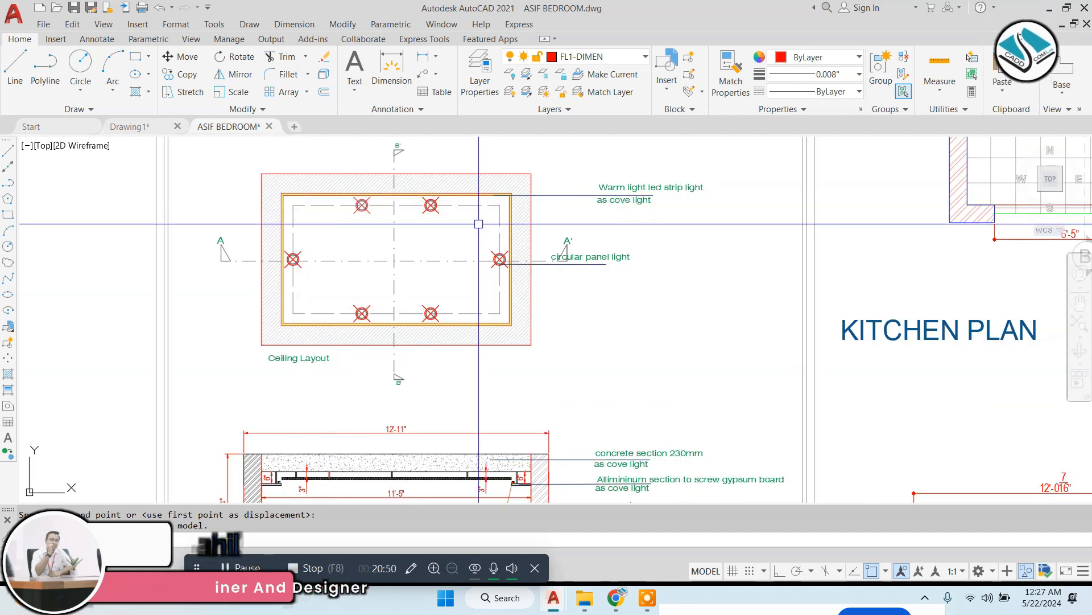
middle_click_drag(459, 410, 438, 217)
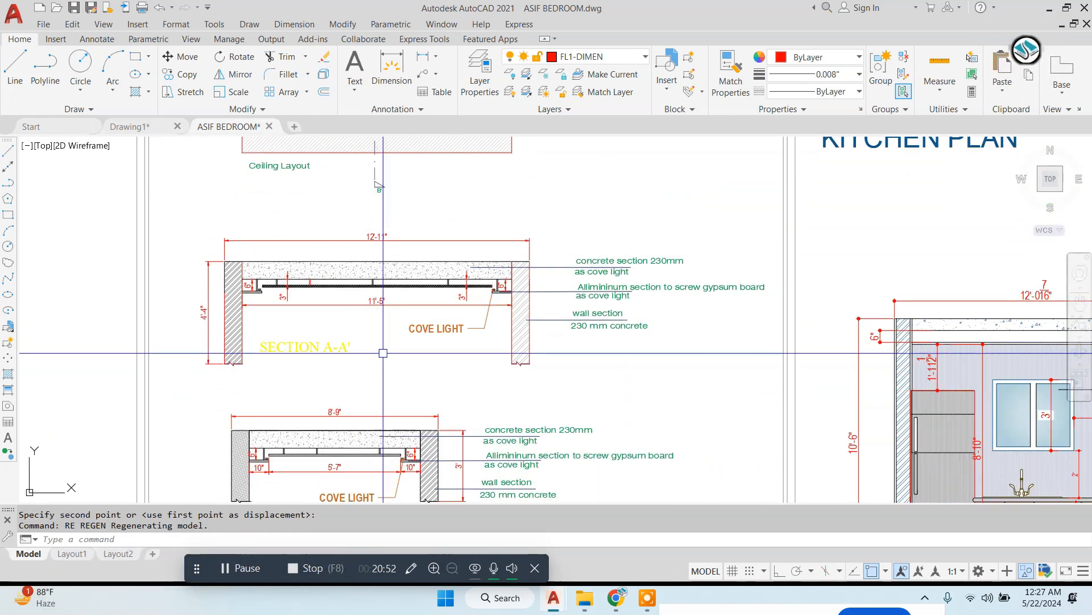
middle_click_drag(306, 283, 305, 187)
scroll(306, 175, "up", 4)
scroll(305, 256, "down", 4)
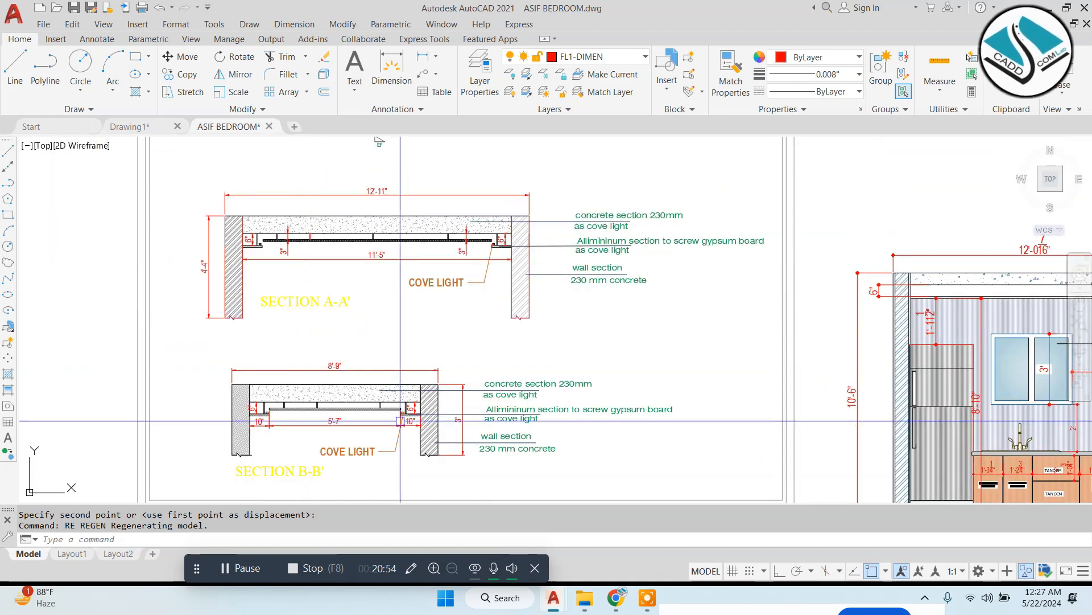
scroll(472, 373, "down", 8)
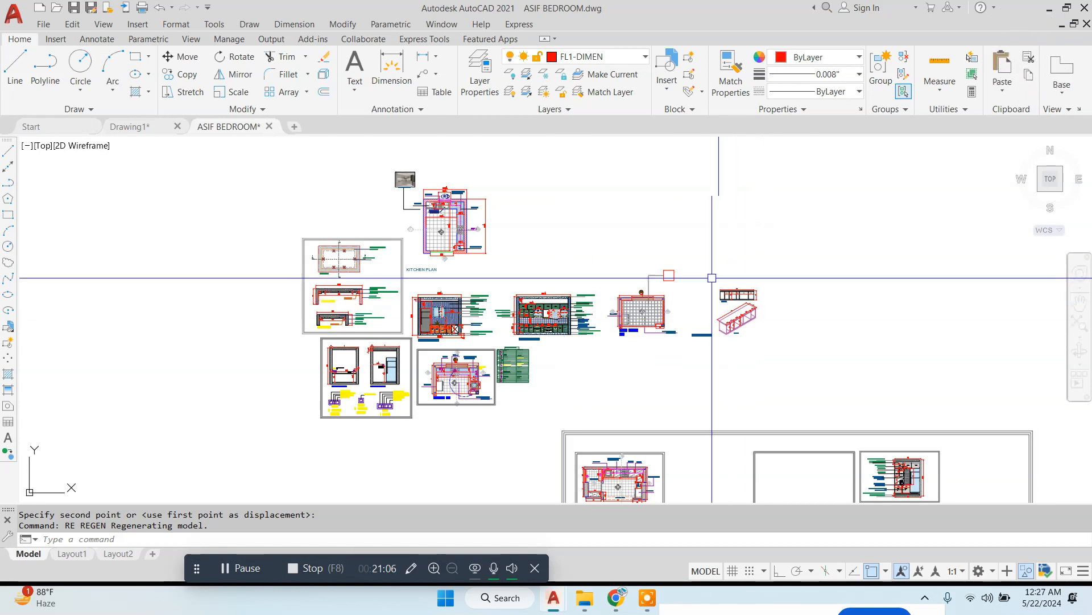
Erase the framed kitchen plan, cabinet detail and neighbouring elevation from the nearby KITCHEN sheet, keeping the Section A-A' B-B' drawing.
scroll(524, 214, "down", 3)
scroll(628, 358, "up", 3)
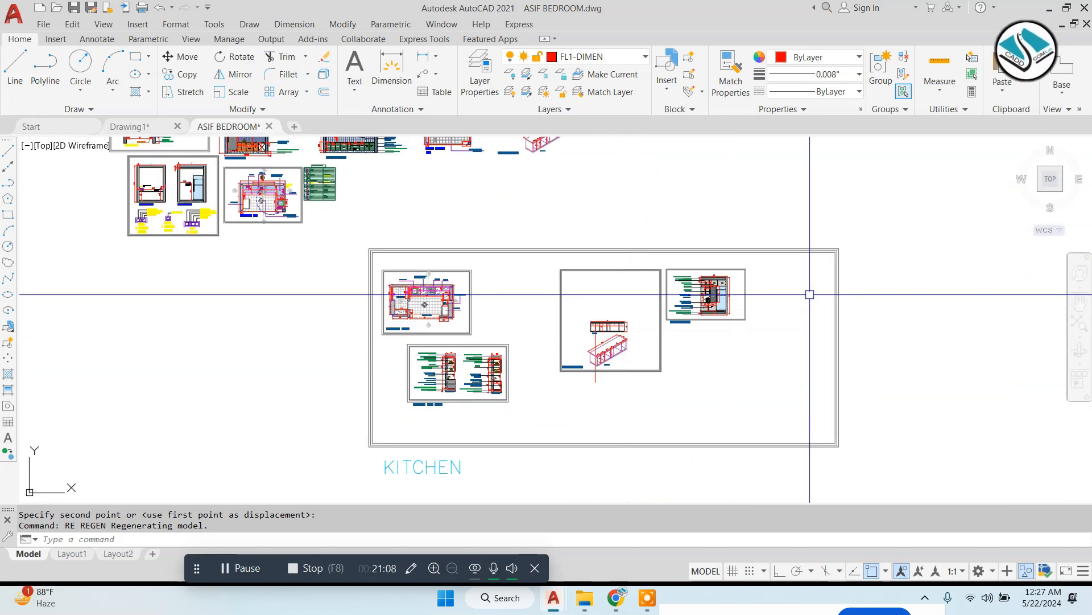
left_click(765, 263)
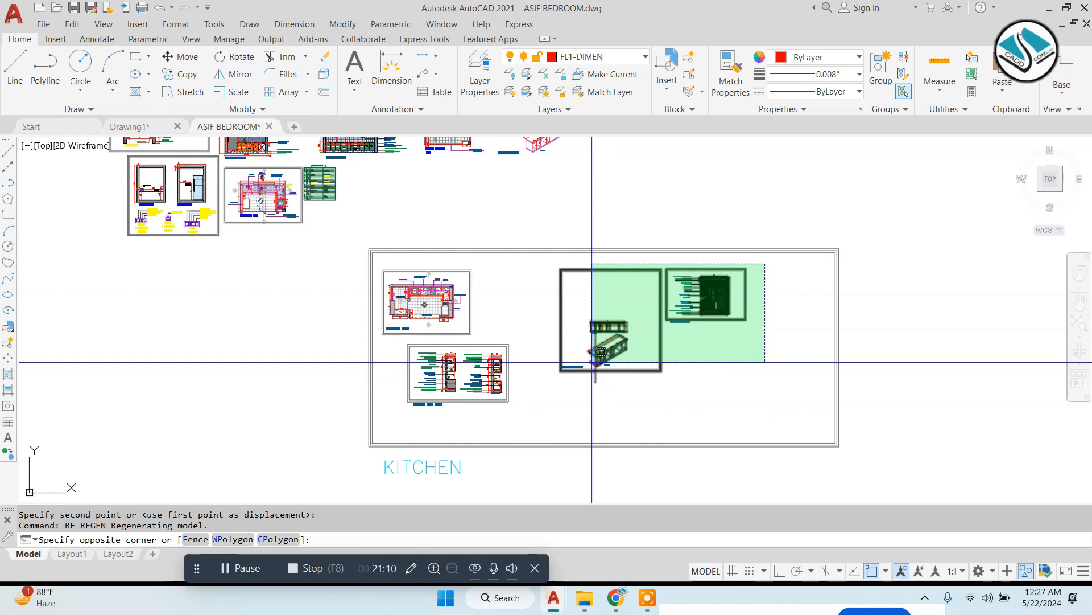
left_click(542, 392)
type("e")
key("Return")
scroll(398, 287, "up", 2)
left_click(302, 194)
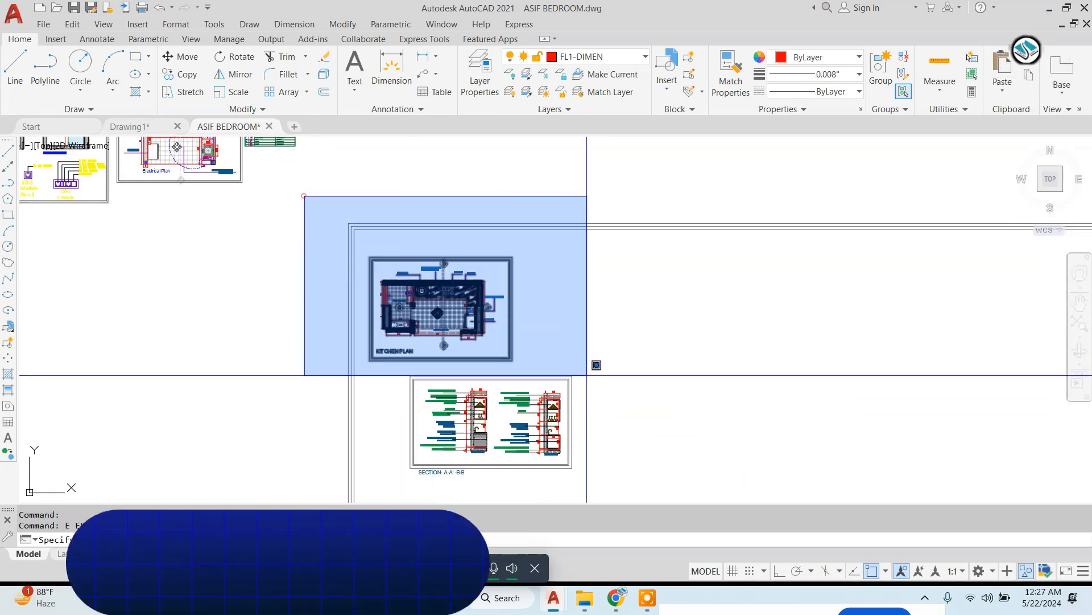
left_click(590, 361)
type("e")
key("Return")
Erase the leftover source kitchen drawings together with the duplicate KITCHEN sheet beside them.
scroll(488, 298, "down", 6)
middle_click_drag(846, 275, 482, 288)
scroll(495, 327, "up", 4)
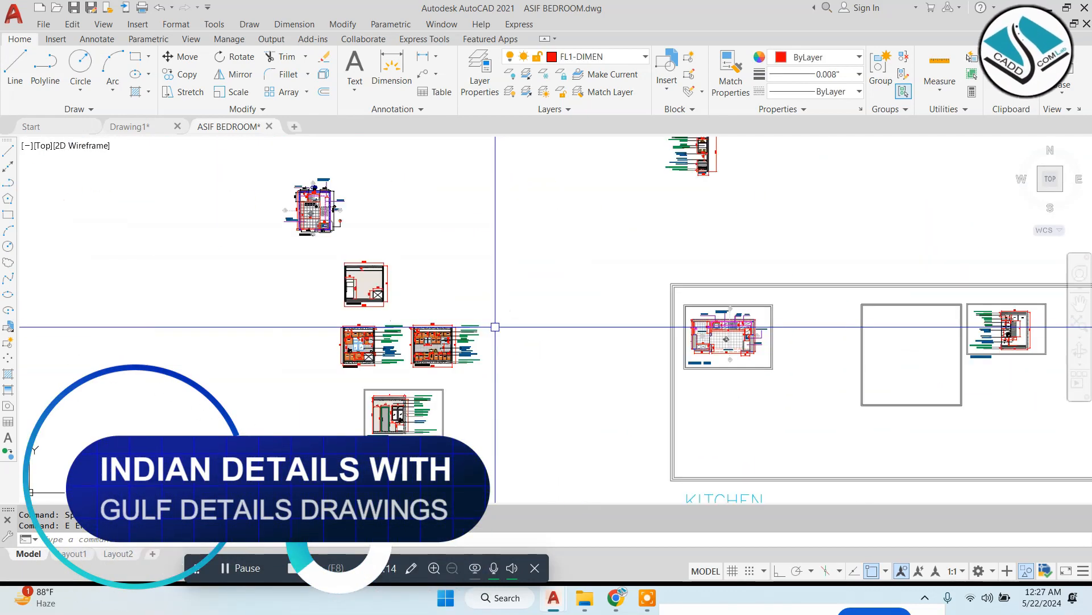
scroll(495, 327, "down", 4)
left_click(808, 193)
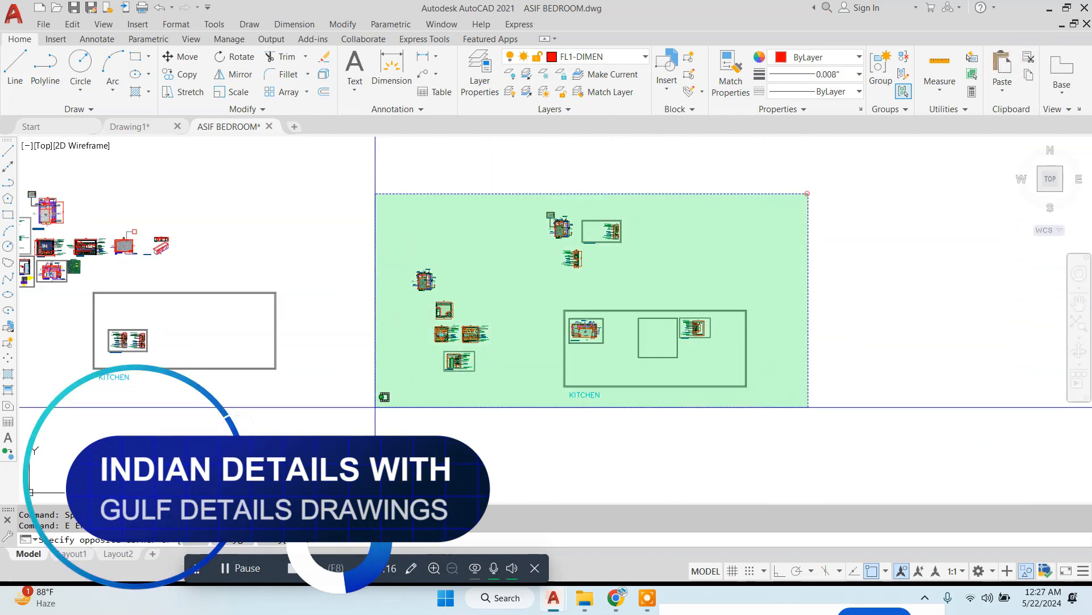
left_click(373, 408)
type("e")
key("Return")
Erase the outer border frame around the remaining KITCHEN sheet.
middle_click_drag(177, 311, 585, 313)
scroll(586, 313, "up", 2)
left_click(761, 267)
left_click(732, 298)
type("e")
key("Return")
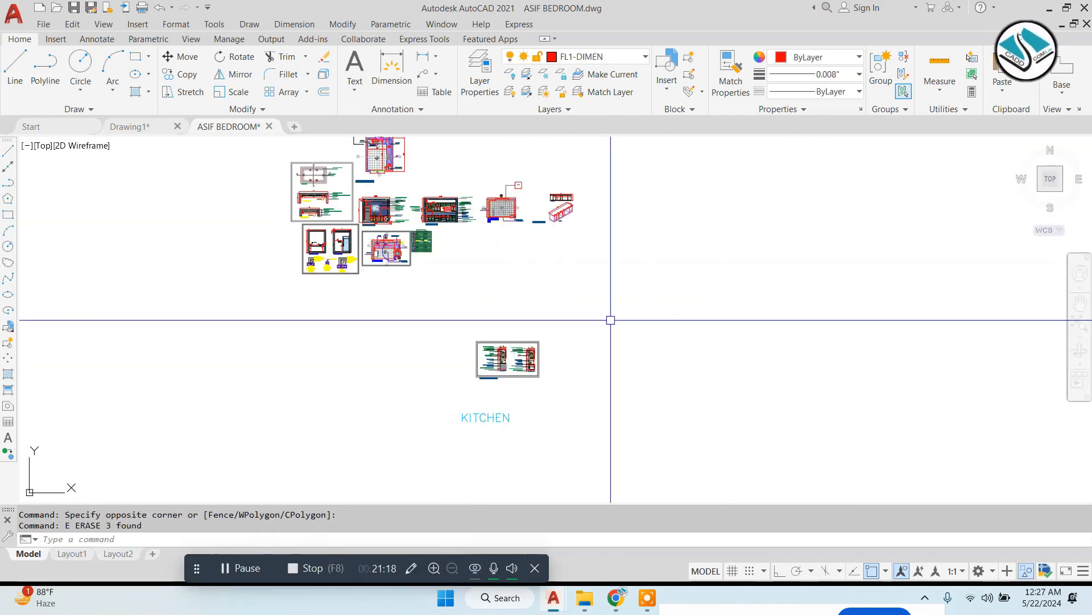
Move the framed Section A-A' B-B' drawing and the KITCHEN title into the row of the cabinet details.
left_click(641, 314)
left_click(438, 436)
type("m")
key("Return")
left_click(531, 385)
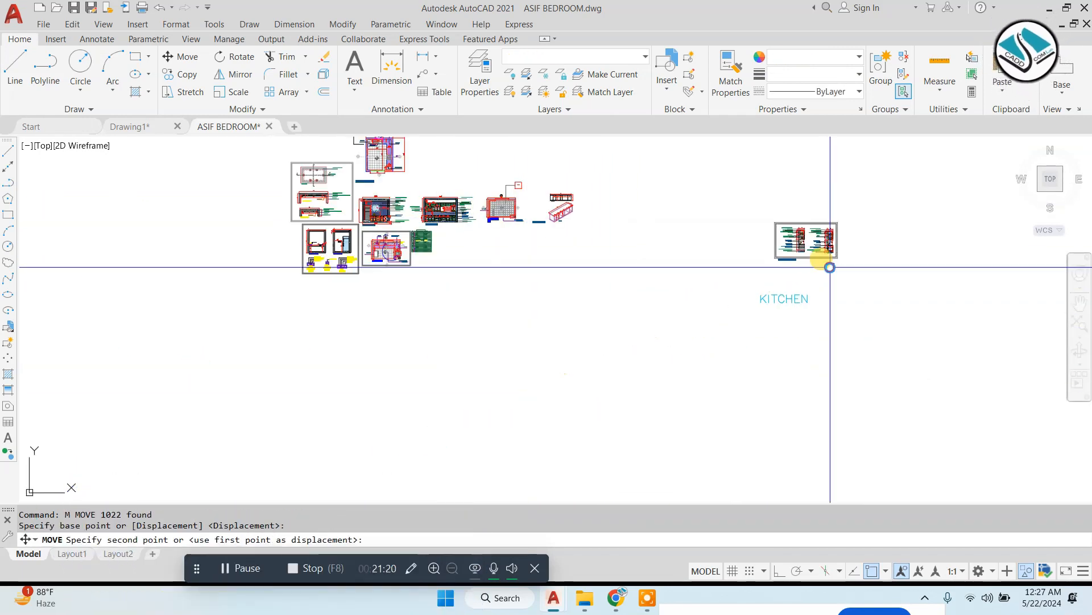
left_click(829, 266)
scroll(834, 287, "up", 4)
key("Escape")
Erase the KITCHEN title and move the framed Section A-A' B-B' drawing closer to the cabinet details.
left_click(839, 283)
middle_click_drag(707, 330, 666, 398)
key("Escape")
left_click(846, 227)
left_click(527, 400)
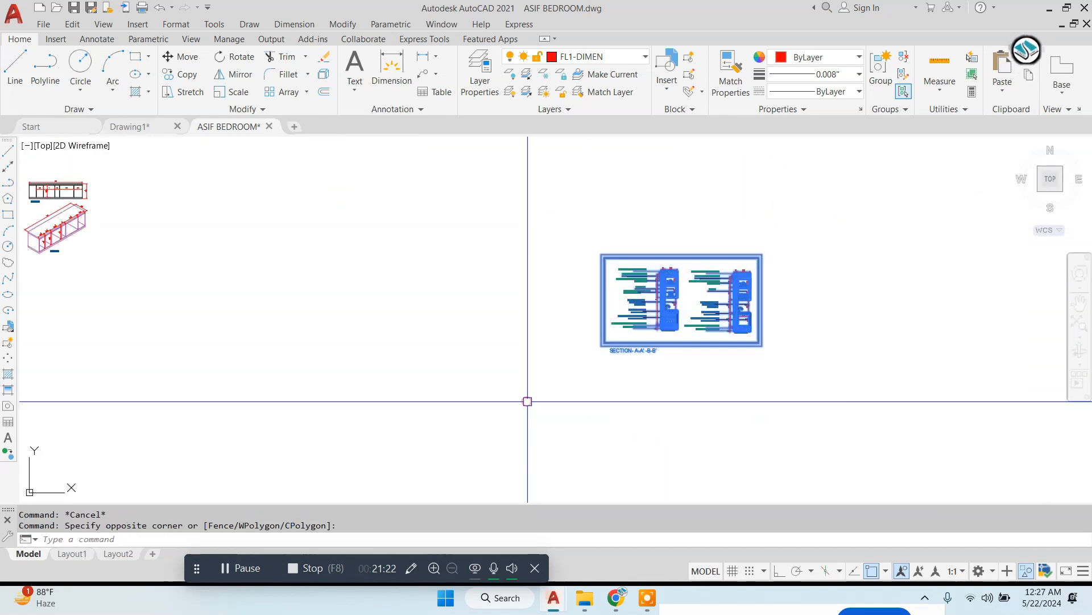
type("m")
left_click(677, 389)
left_click(473, 311)
key("Escape")
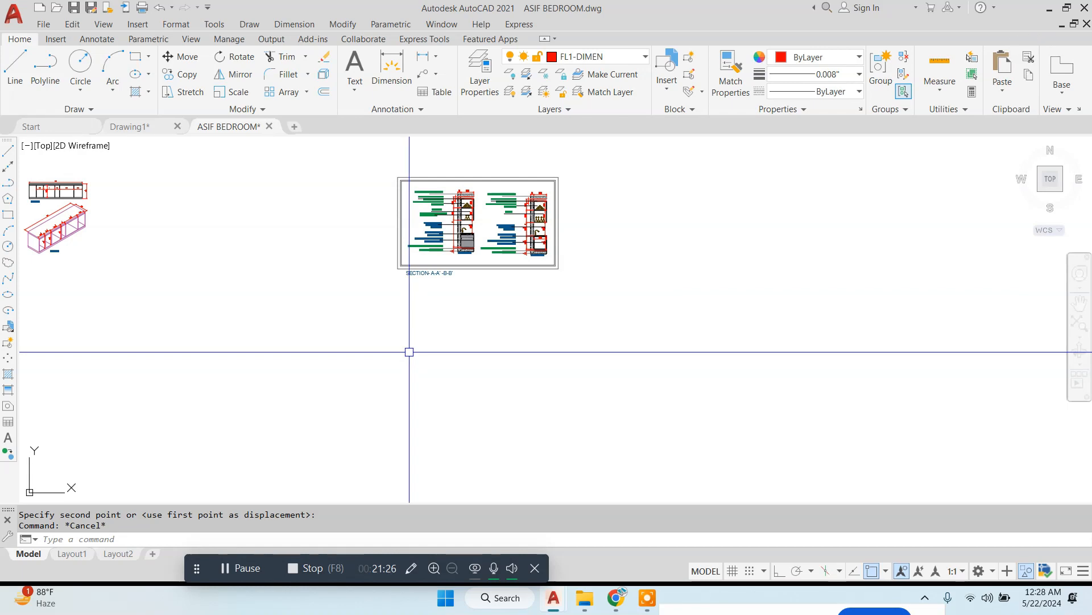
Copy the kitchen plan to the empty area beside the framed Section A-A' B-B' drawing.
scroll(409, 352, "down", 3)
scroll(424, 336, "up", 5)
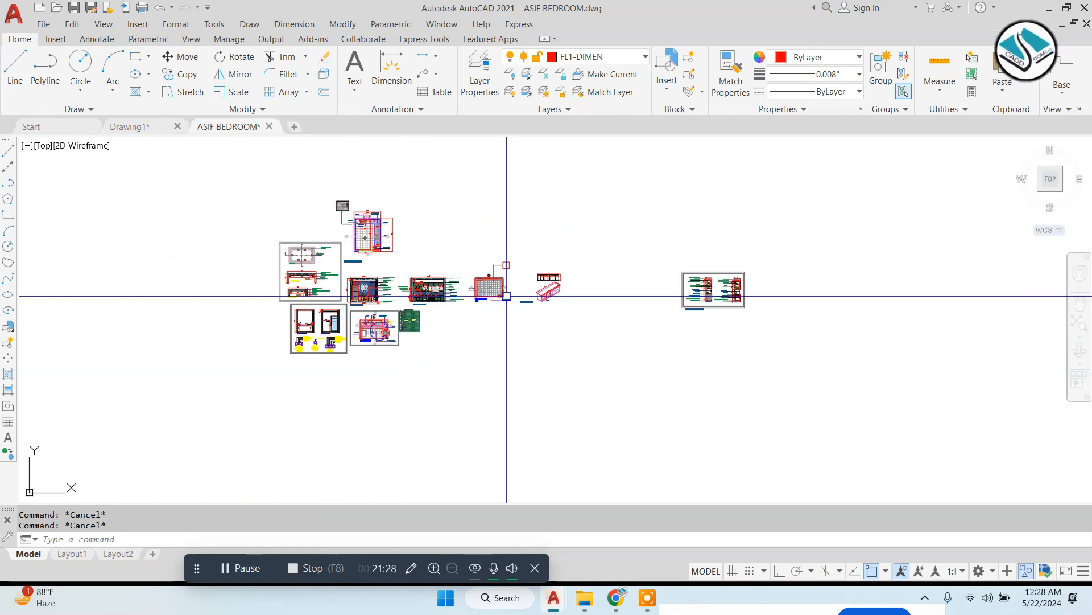
scroll(456, 204, "up", 5)
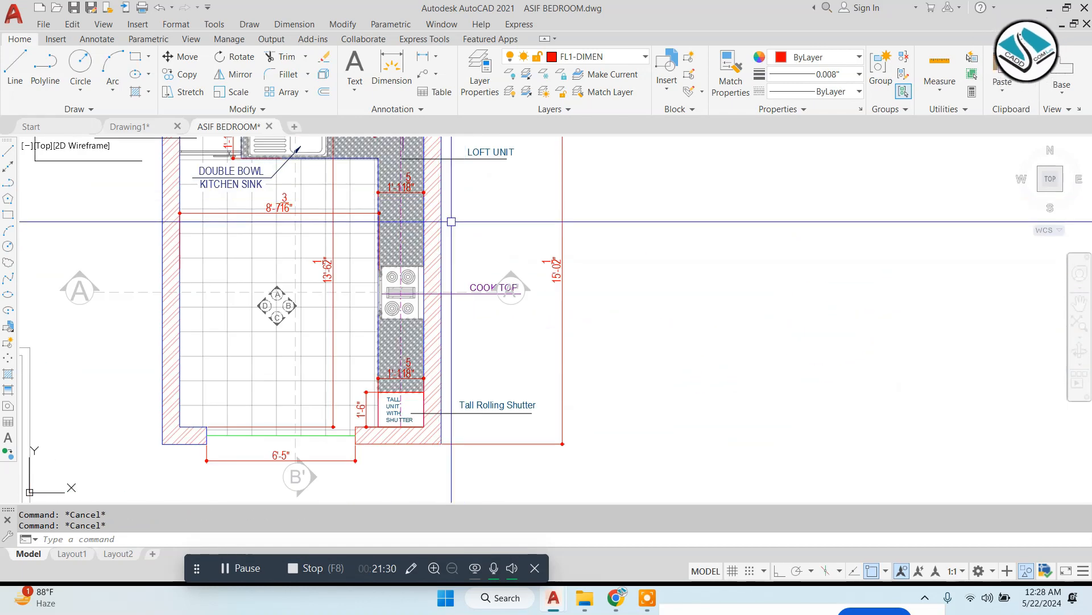
scroll(433, 223, "down", 5)
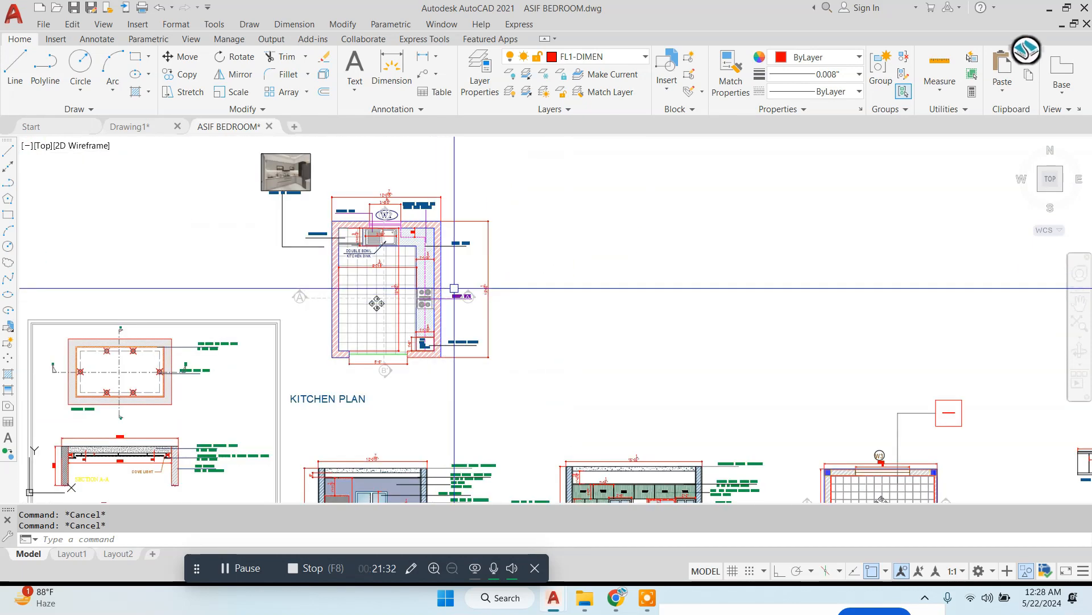
scroll(319, 230, "down", 4)
scroll(282, 183, "up", 5)
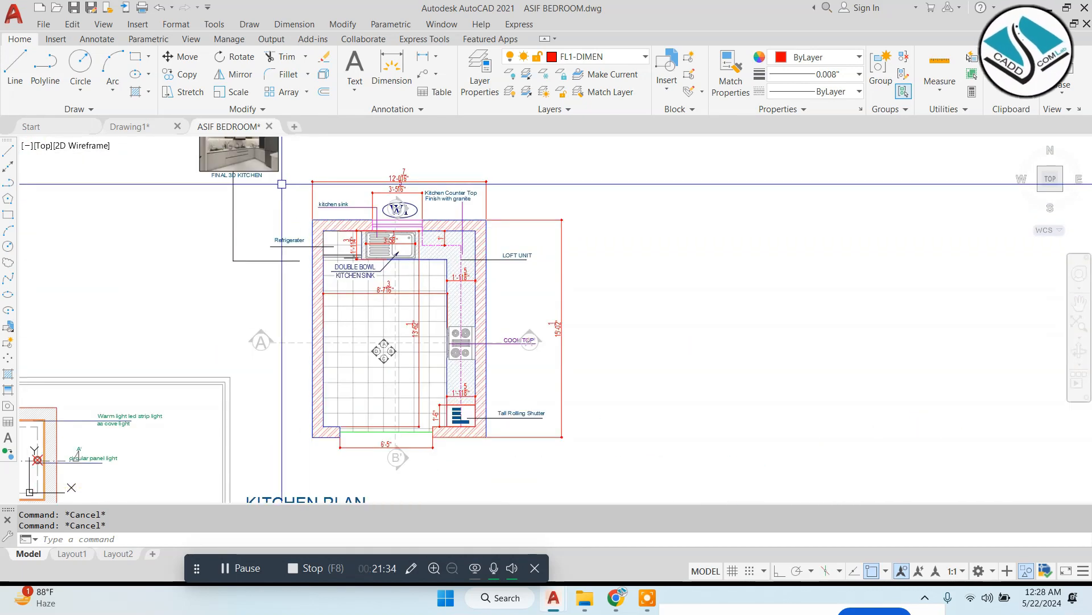
left_click(157, 159)
left_click(646, 484)
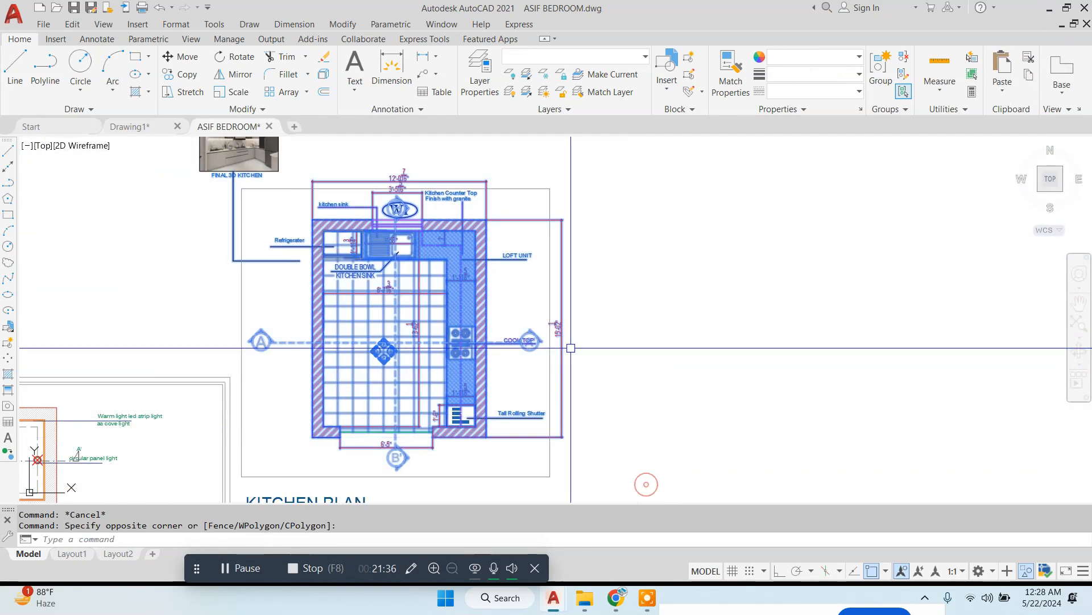
left_click(571, 348)
scroll(512, 285, "down", 5)
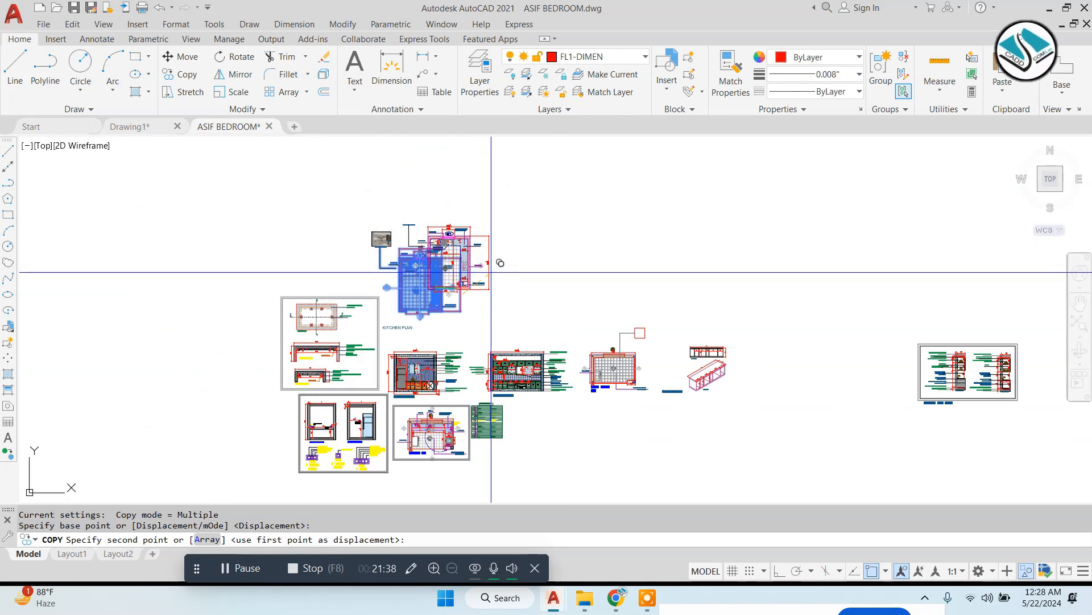
middle_click_drag(720, 330, 477, 273)
scroll(572, 282, "up", 5)
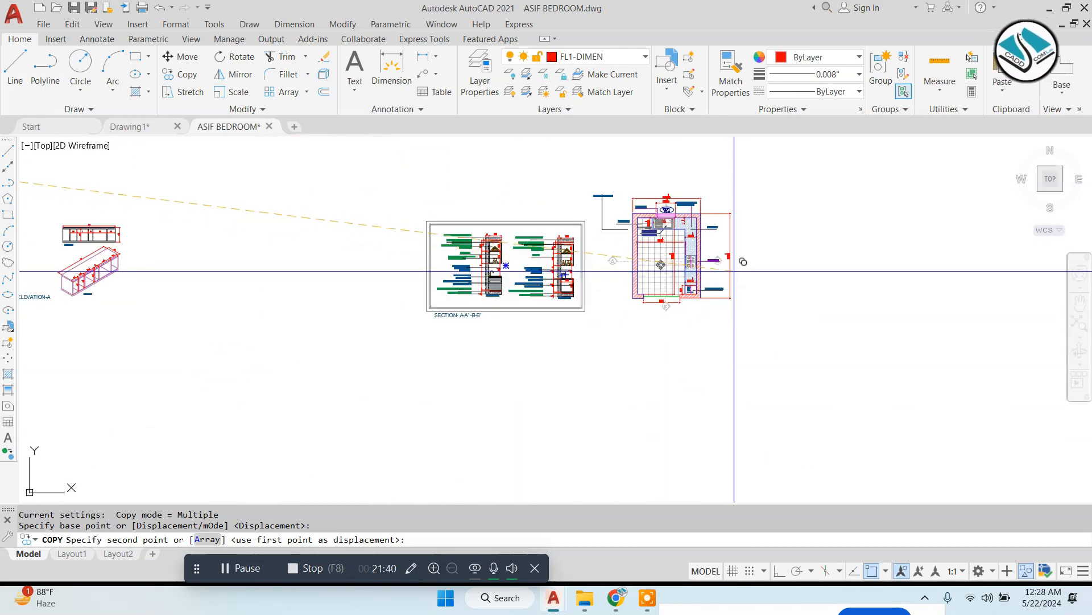
left_click(782, 266)
key("Escape")
middle_click_drag(785, 264, 657, 263)
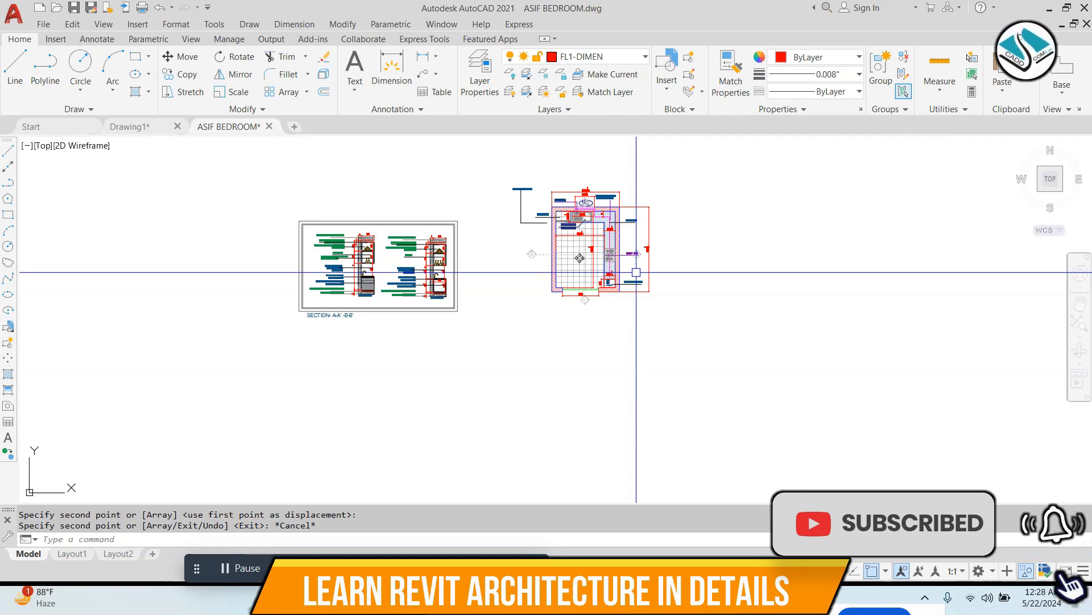
Place vertical construction lines through the counter front and both faces of the adjoining wall on the copied plan.
scroll(631, 272, "up", 4)
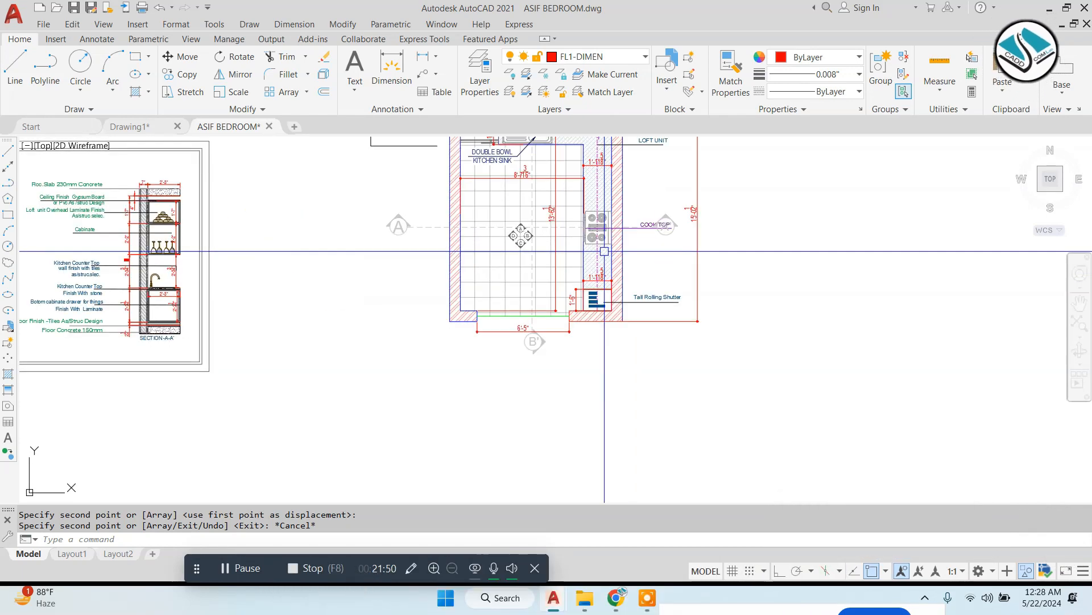
key("Return")
type("V")
key("Return")
scroll(606, 205, "up", 6)
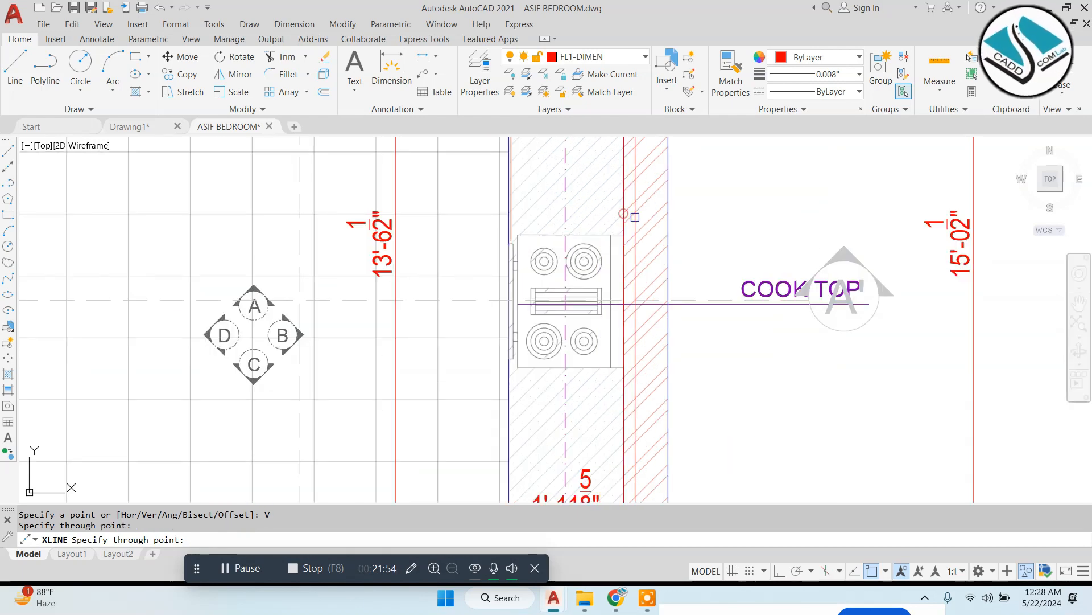
left_click(510, 210)
scroll(475, 189, "down", 8)
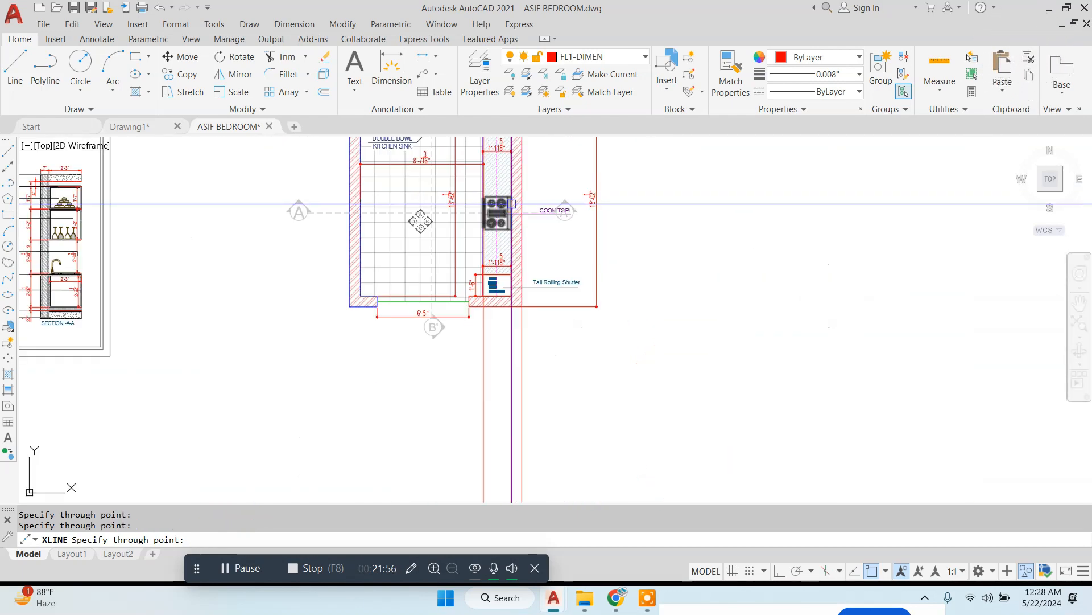
key("Escape")
Draw a horizontal base line across the vertical construction lines below the copied plan.
middle_click_drag(512, 330, 507, 304)
type("L")
key("Return")
left_click(444, 425)
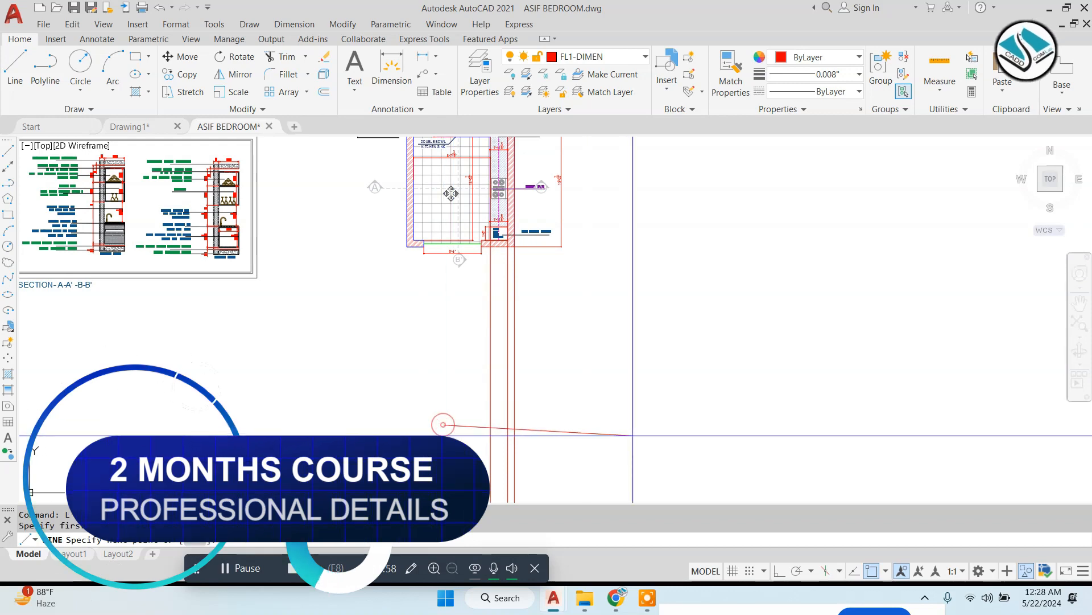
left_click(777, 572)
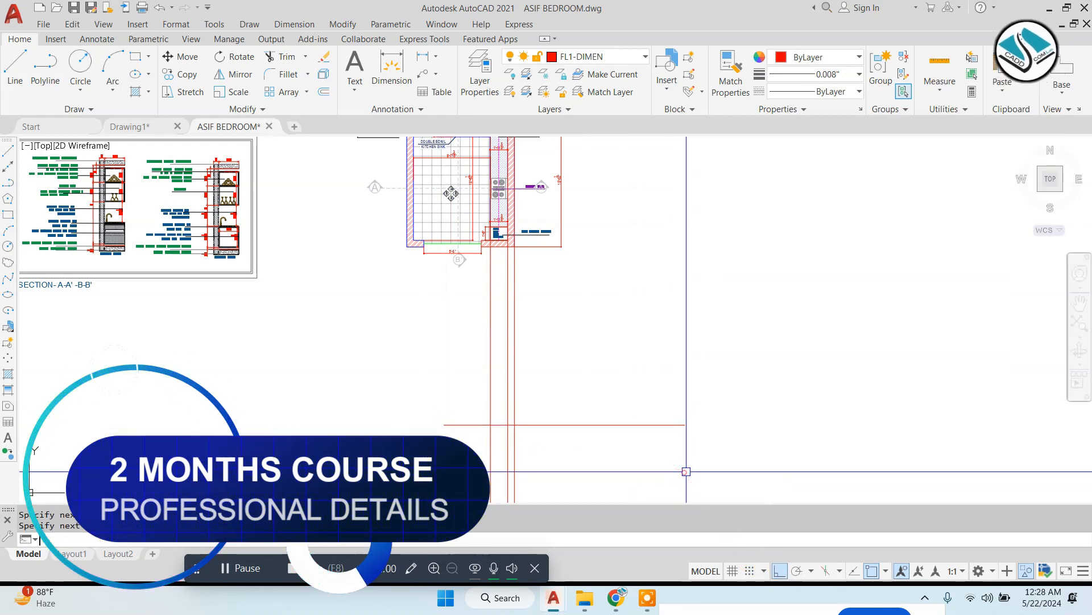
Trim the construction lines below the base line and the base line's overhanging ends.
type("tr")
key("Return")
key("Return")
left_click(576, 373)
left_click(549, 450)
left_click(473, 456)
left_click(585, 441)
left_click(480, 424)
scroll(482, 423, "up", 5)
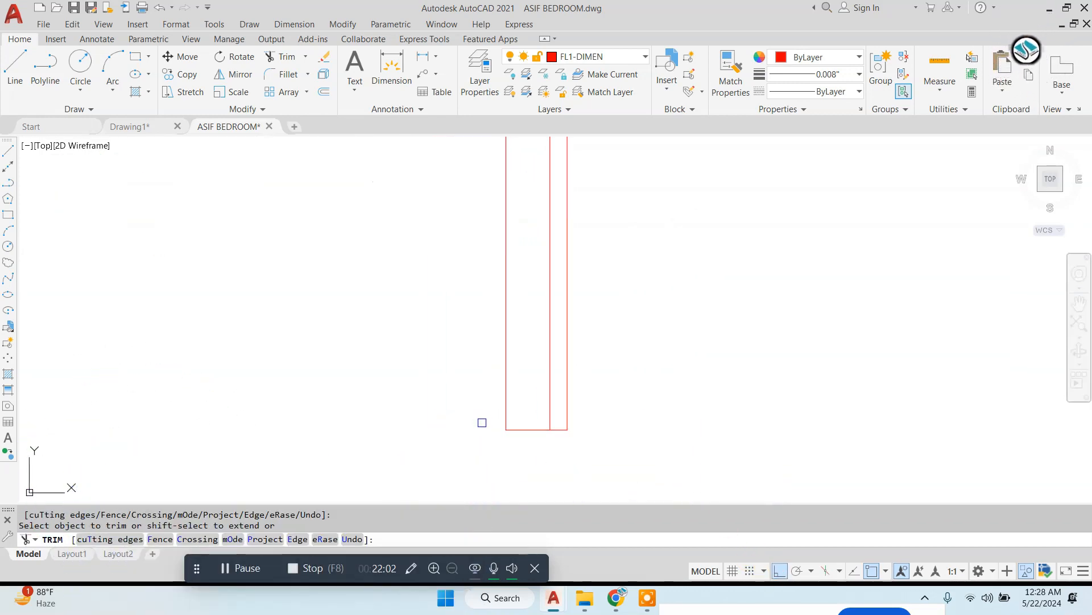
key("Escape")
Offset the base line 6" upward and the resulting line another 1" upward for the floor layers.
key("Return")
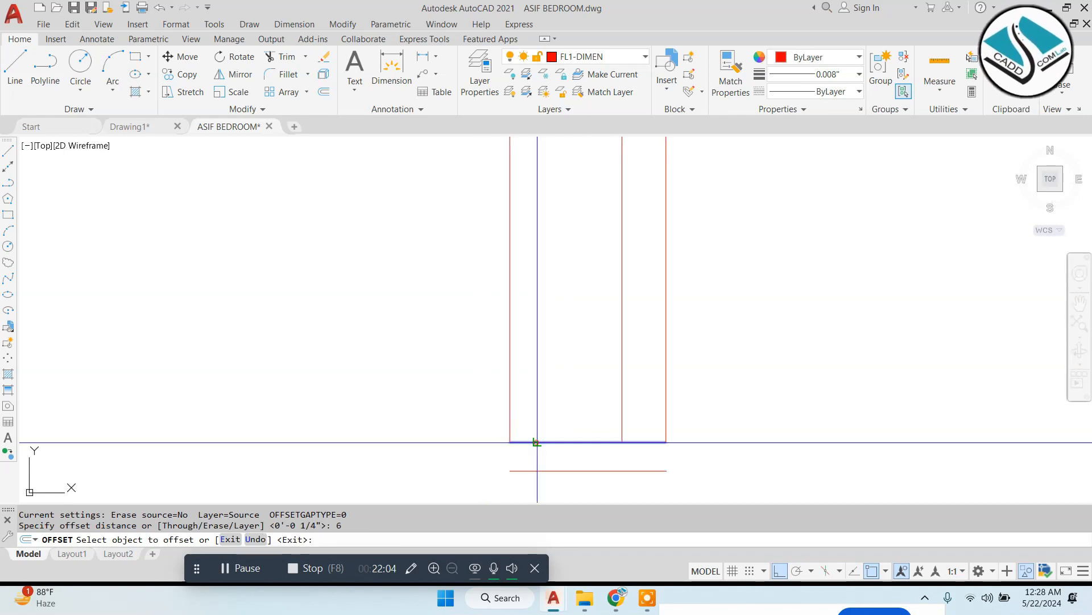
left_click(537, 442)
left_click(537, 377)
key("Return")
key("Return")
type("1")
key("Return")
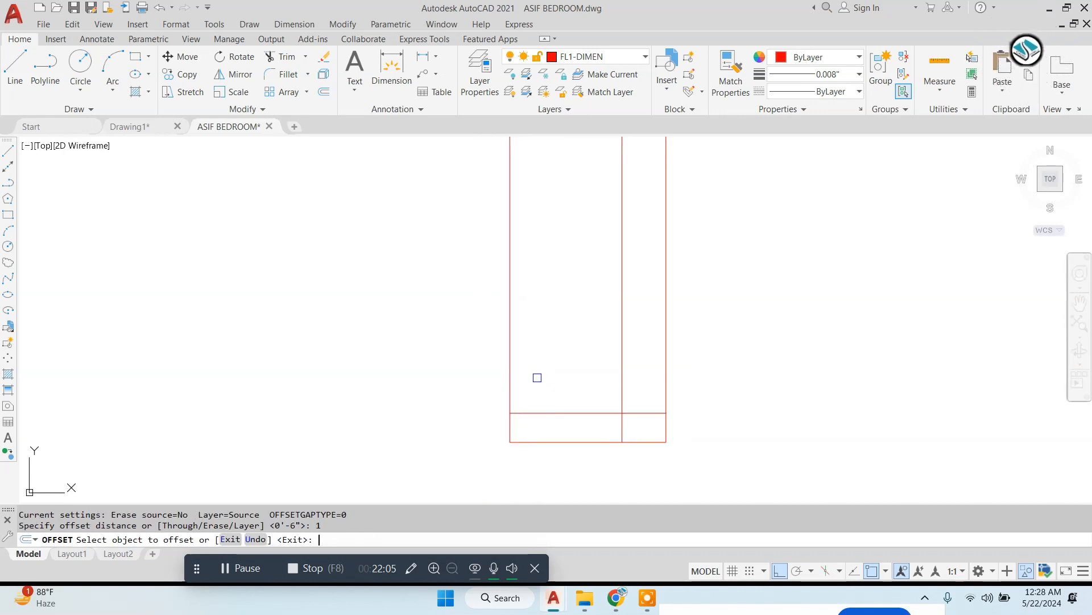
left_click(572, 416)
left_click(572, 376)
Offset the base line 10' upward, and offset that top line 6" downward for the roof slab.
type("0'")
key("Return")
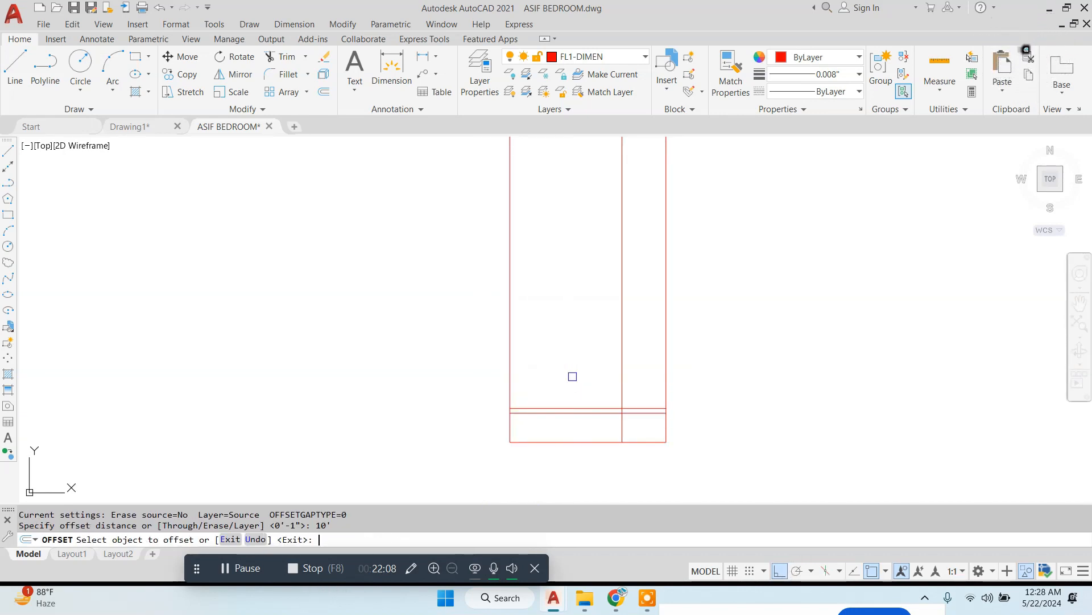
left_click(574, 441)
scroll(572, 421, "down", 4)
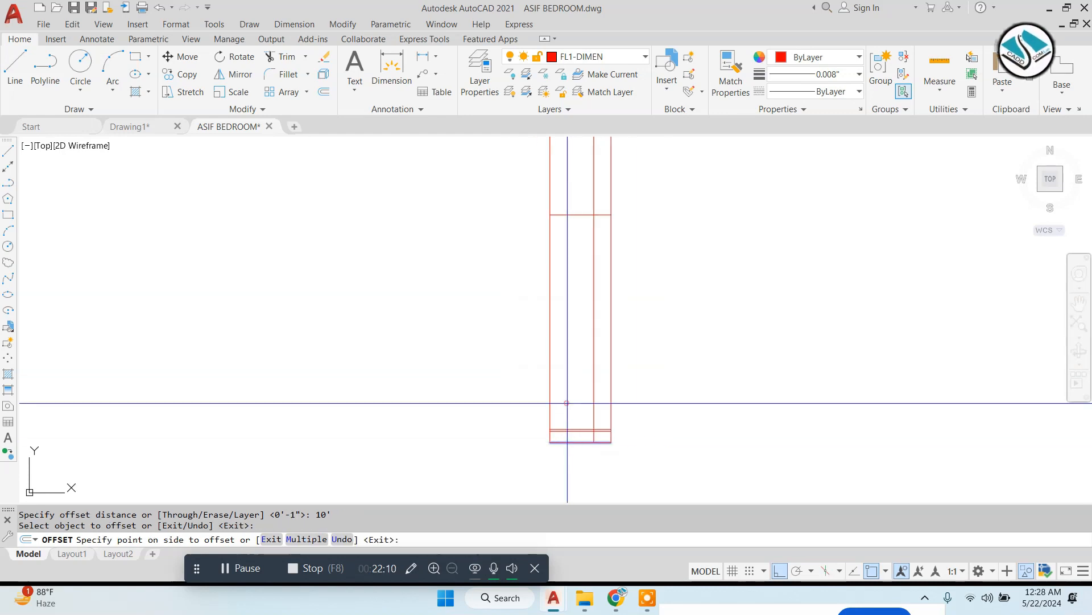
key("Escape")
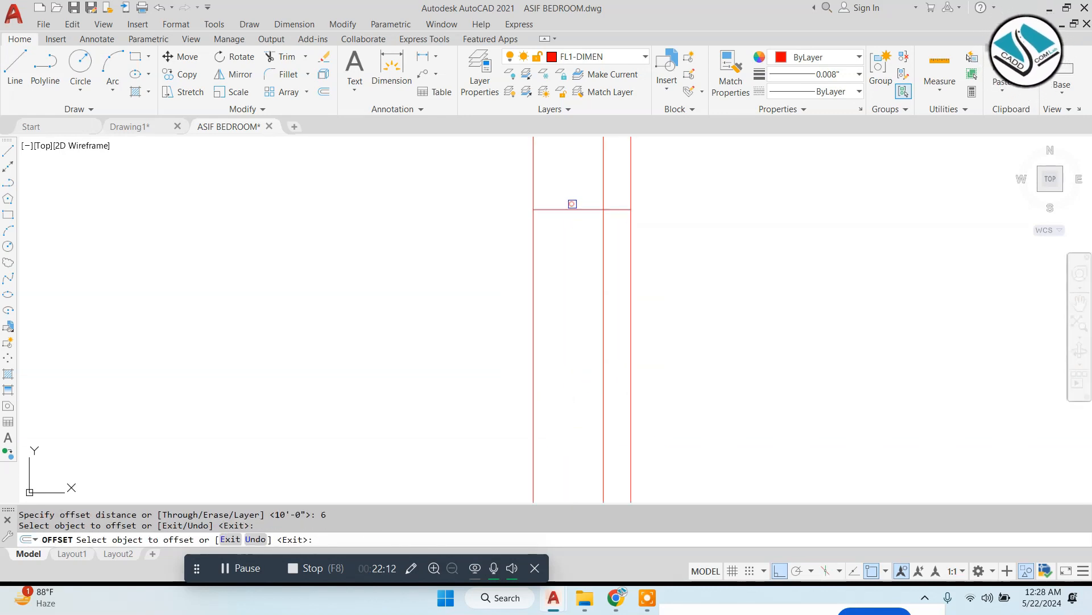
left_click(564, 210)
left_click(566, 288)
key("Escape")
Offset the slab's underside 9" downward and the resulting line another 1" downward for the ceiling.
type("o")
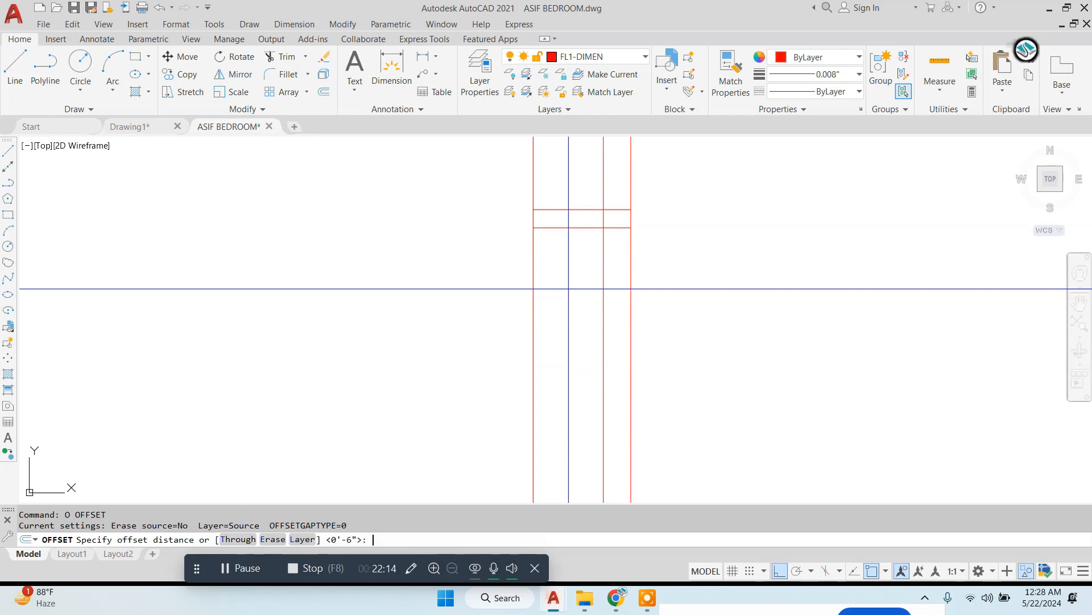
type("9")
key("Return")
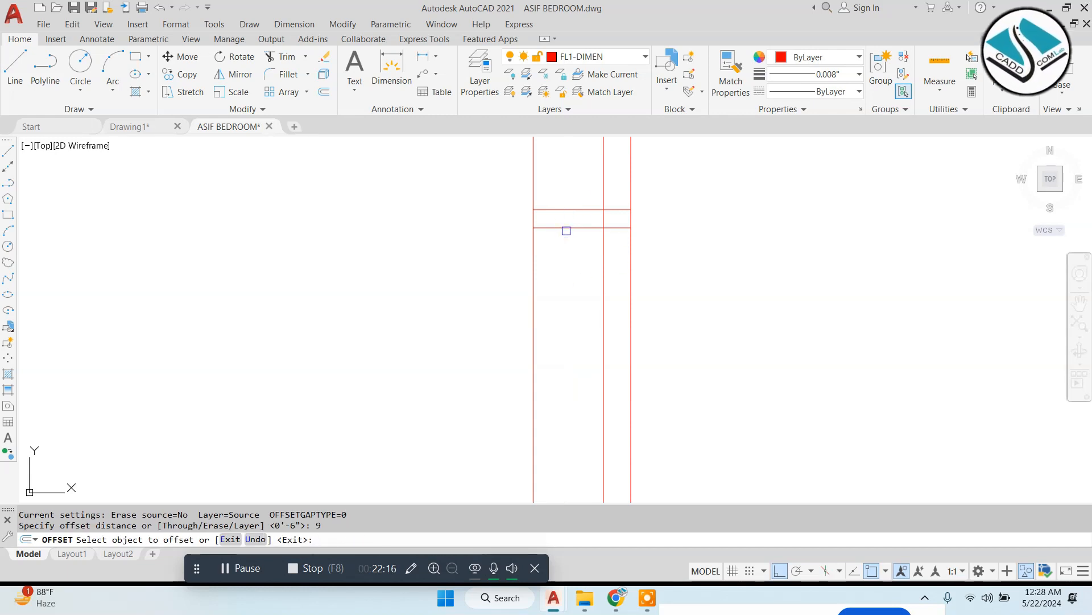
left_click(566, 229)
left_click(579, 328)
type("o")
key("Return")
type("1")
key("Return")
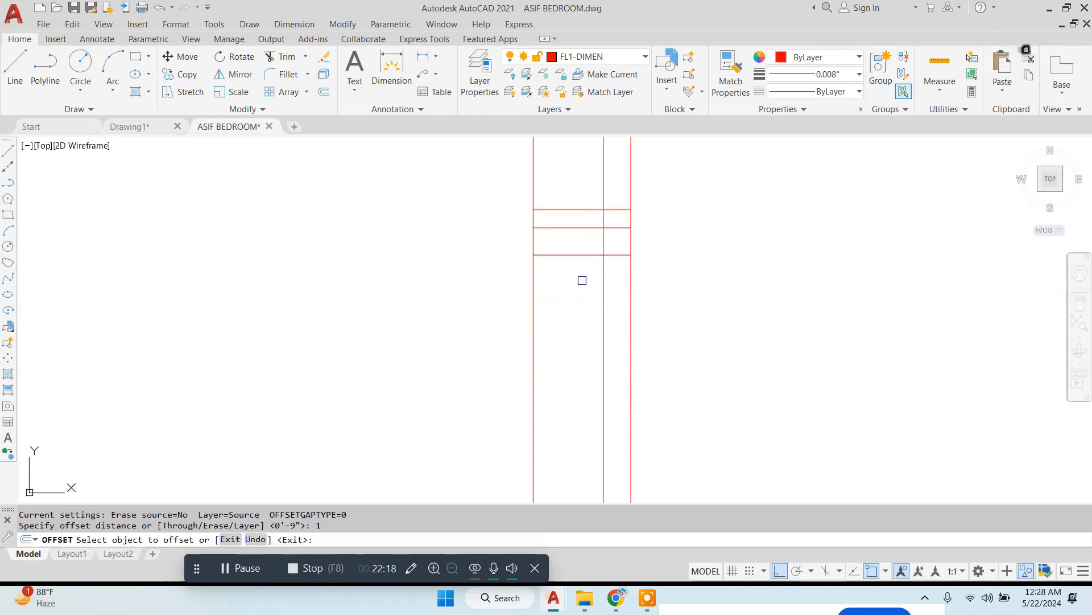
left_click(573, 255)
left_click(573, 312)
key("Escape")
Trim the vertical lines above the roof slab and the lines overlapping where slab, ceiling and wall meet.
type("tr")
key("Return")
key("Return")
left_click(654, 189)
left_click(470, 170)
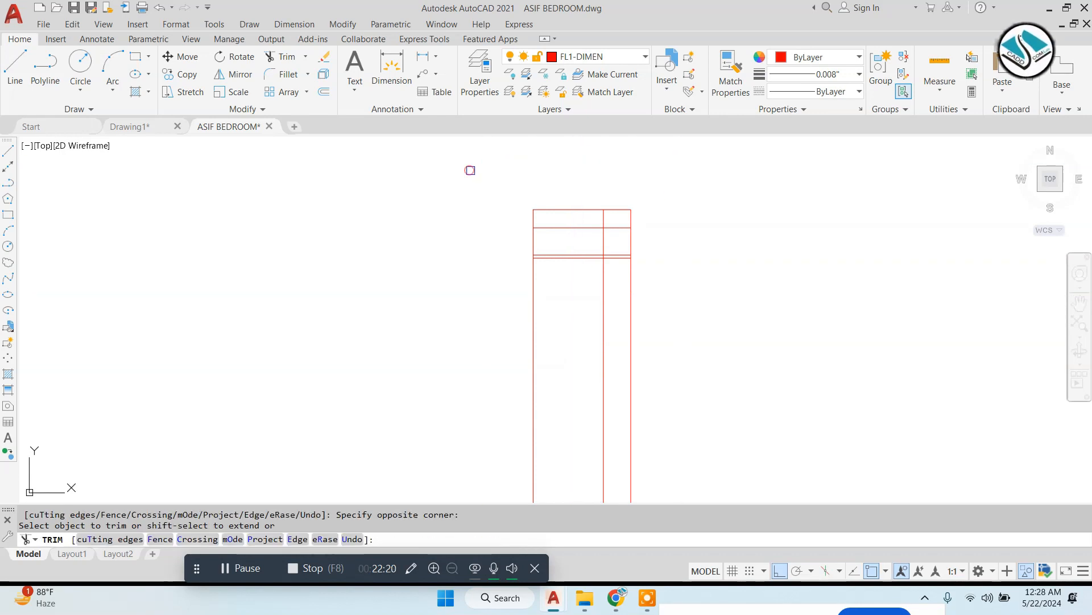
scroll(630, 227, "up", 4)
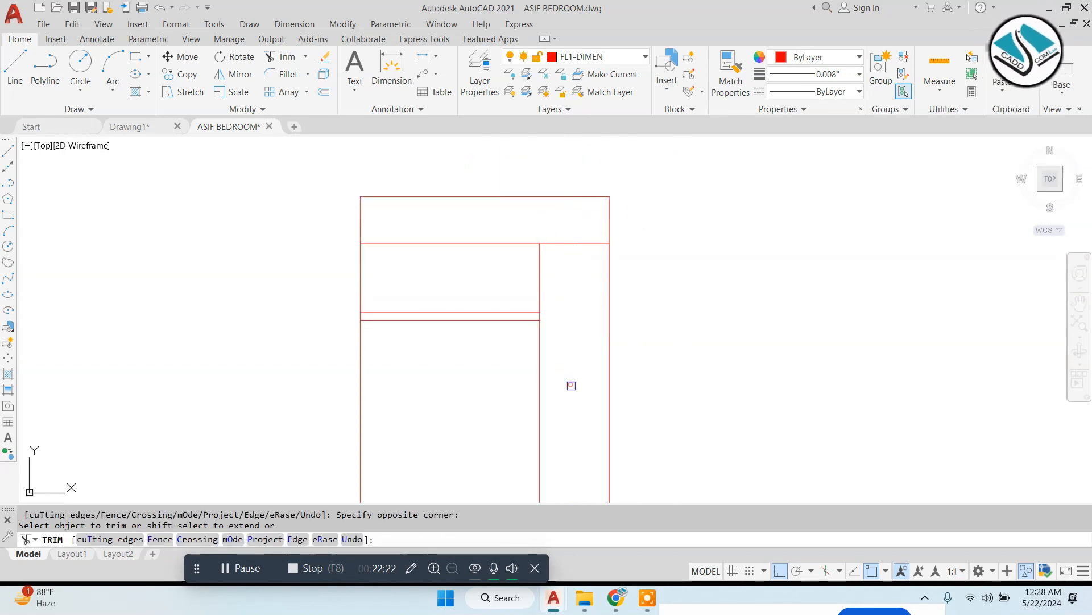
Trim the two floor layer lines out of the wall strip at the section's base.
scroll(571, 385, "down", 8)
middle_click_drag(575, 204, 575, 364)
left_click(591, 147)
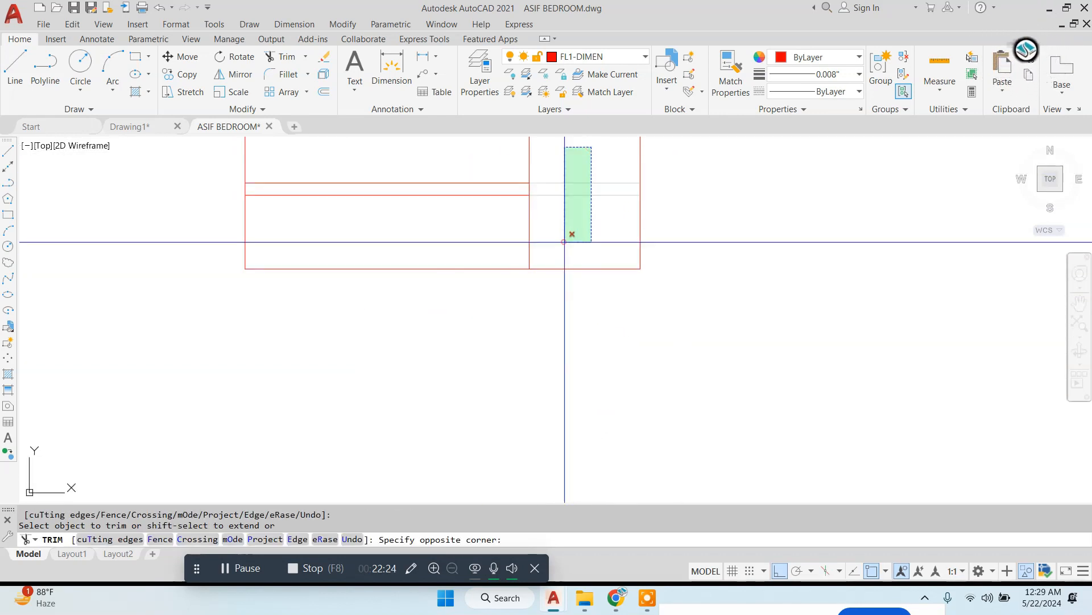
left_click(563, 241)
scroll(575, 370, "down", 8)
left_click(553, 341)
scroll(553, 341, "up", 2)
key("Escape")
Offset the upper floor line 2'6" upward for the counter, and offset that counter line 1" upward.
type("o")
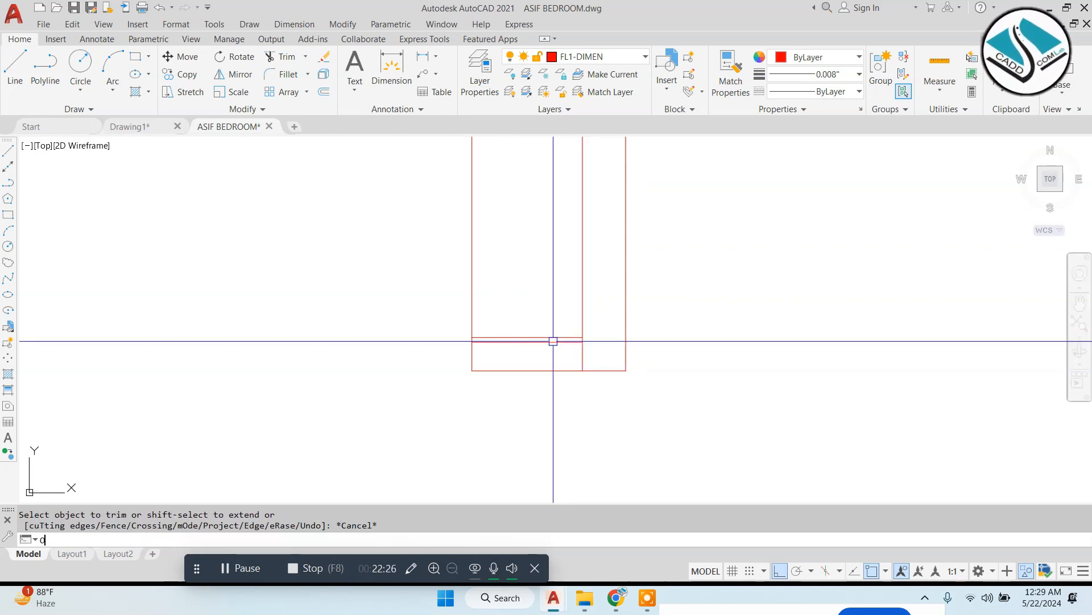
type("2'6\"")
key("Return")
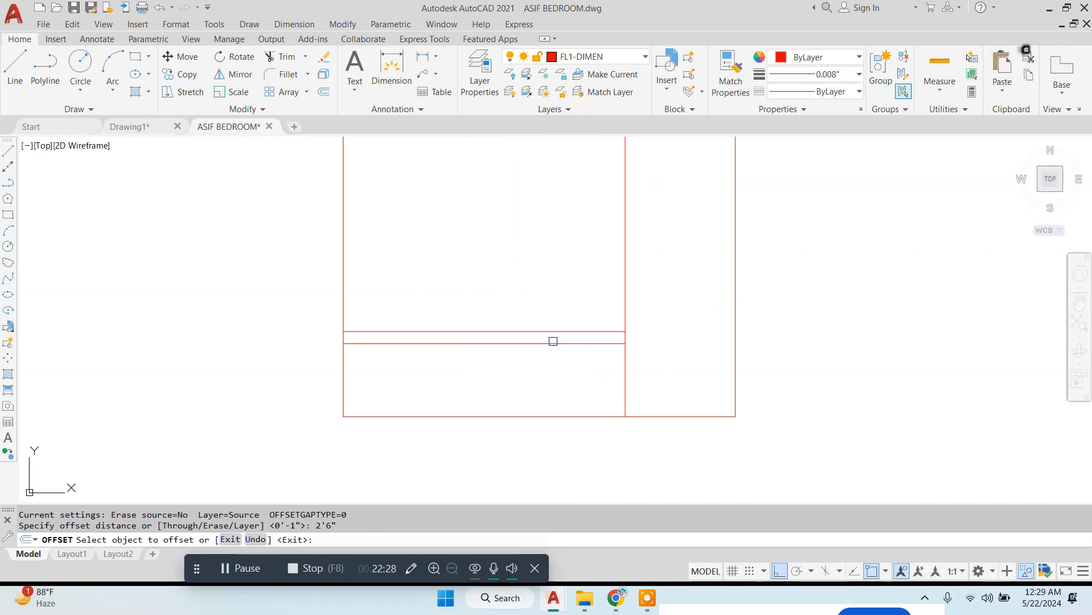
left_click(534, 331)
scroll(538, 418, "down", 6)
left_click(537, 323)
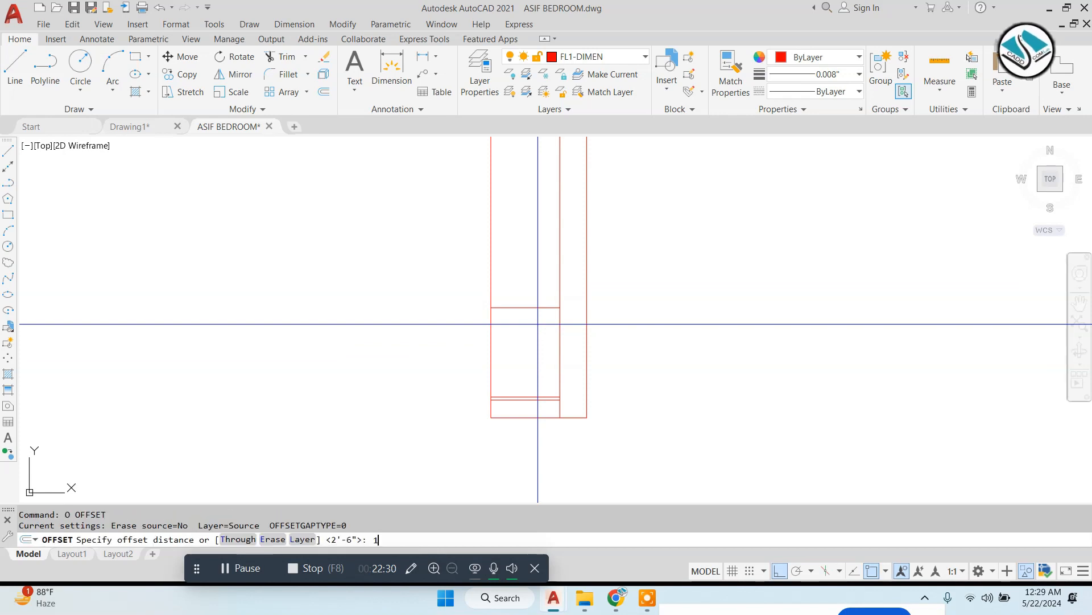
key("Return")
left_click(538, 308)
left_click(537, 293)
key("Escape")
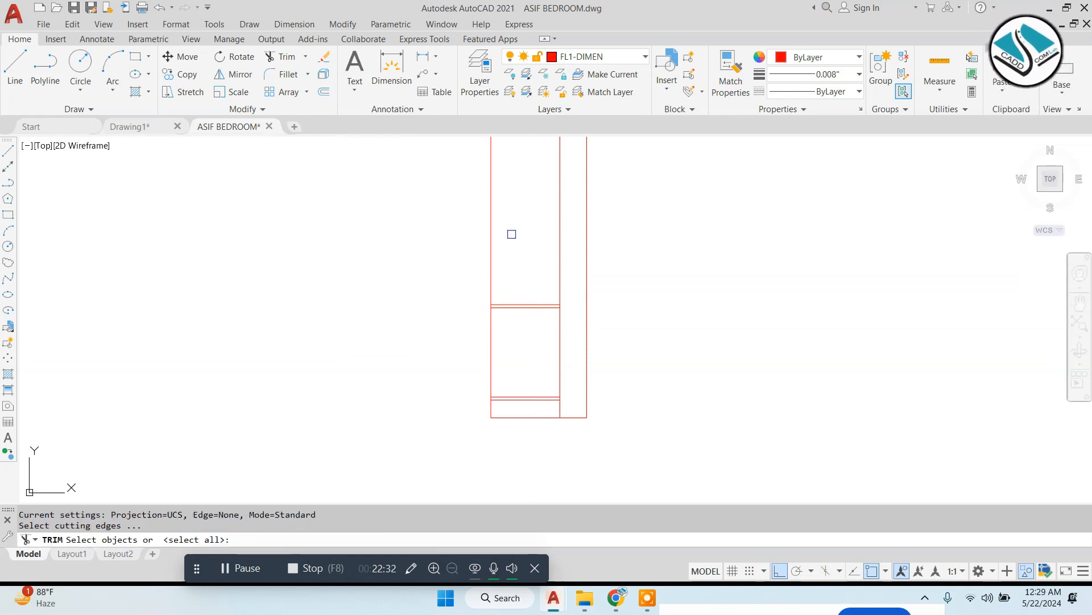
Try to trim the front vertical line above the counter, and undo the trim.
key("Return")
left_click(511, 234)
left_click(408, 260)
key("Escape")
key("ctrl+z")
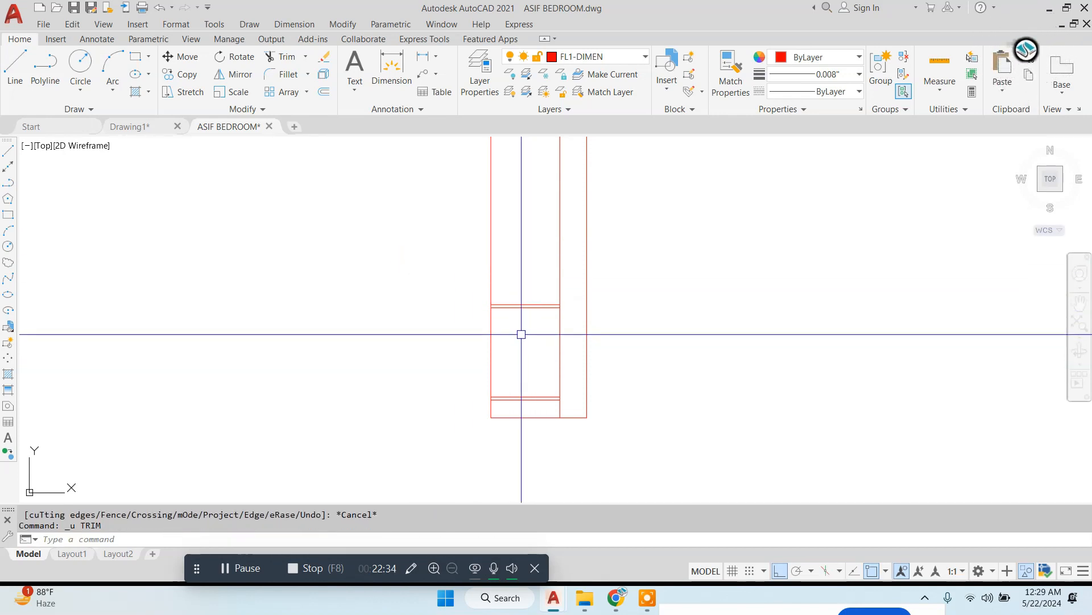
Offset the lower counter line 2" upward and erase the 1" offset line in between.
key("Return")
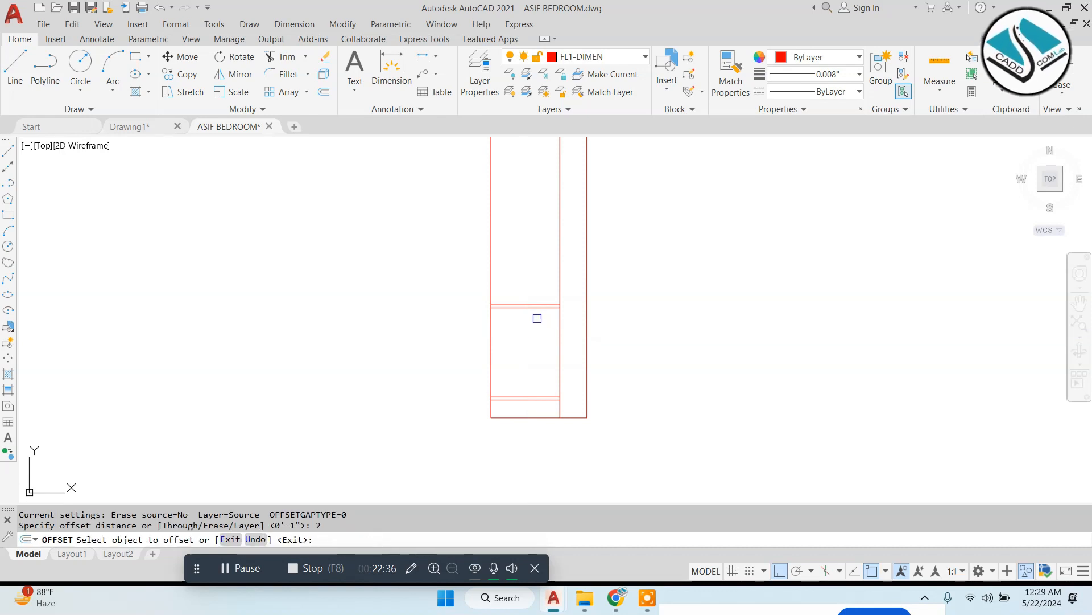
scroll(538, 319, "up", 4)
left_click(518, 288)
left_click(514, 245)
key("Escape")
left_click(510, 279)
type("E")
key("Return")
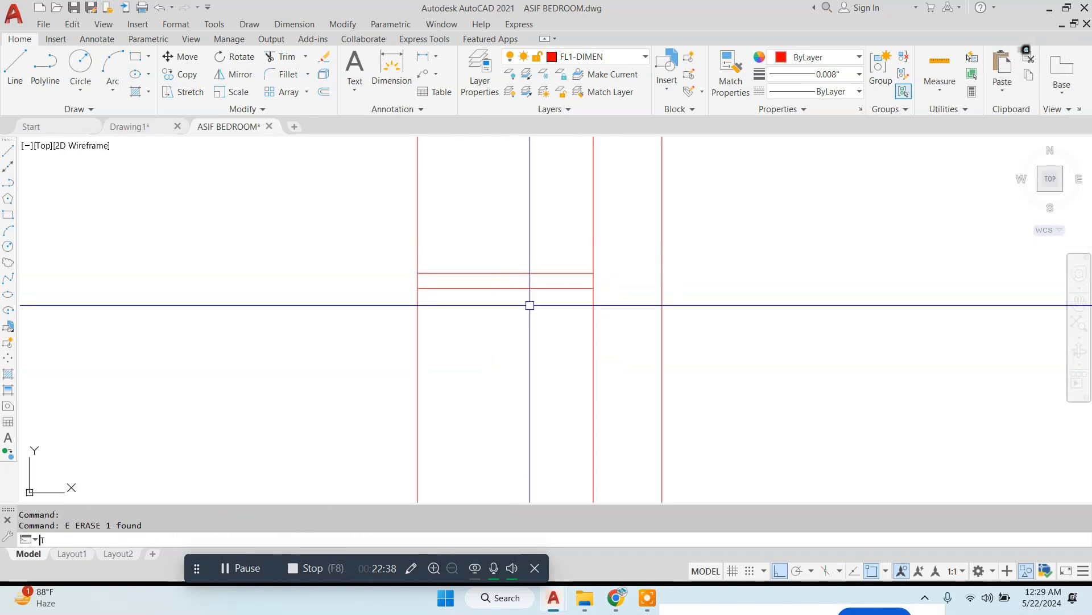
Trim away the section's front vertical line above the counter top.
type("tr")
key("Return")
key("Return")
left_click(485, 168)
left_click(340, 213)
key("Escape")
Draw short vertical lines closing the open front ends of the section's top slab and the thin ceiling strip.
scroll(578, 317, "down", 4)
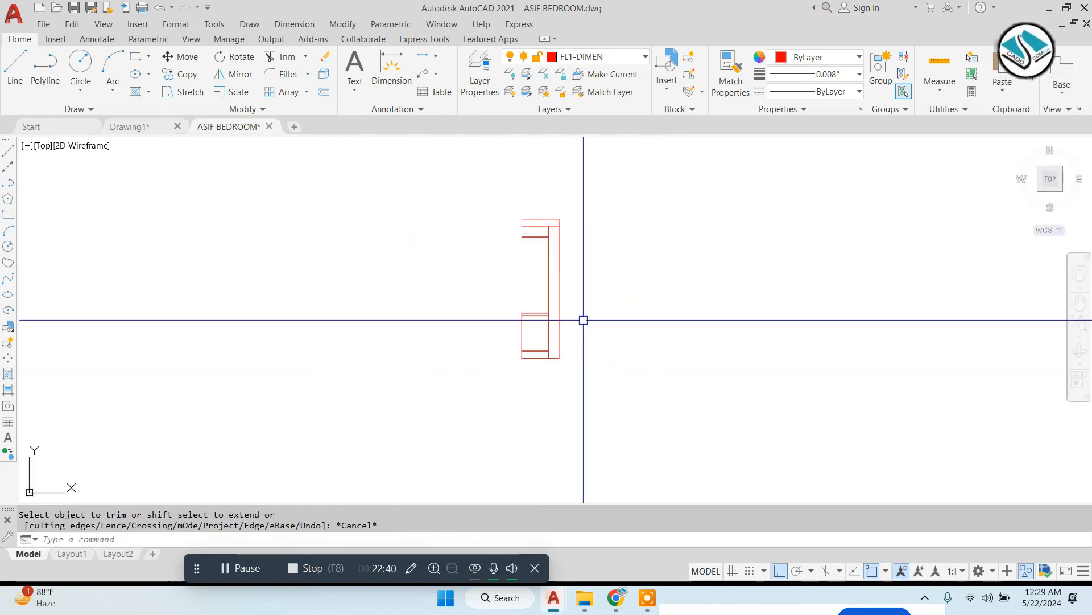
scroll(540, 239, "up", 3)
type("l")
key("Return")
scroll(478, 198, "up", 2)
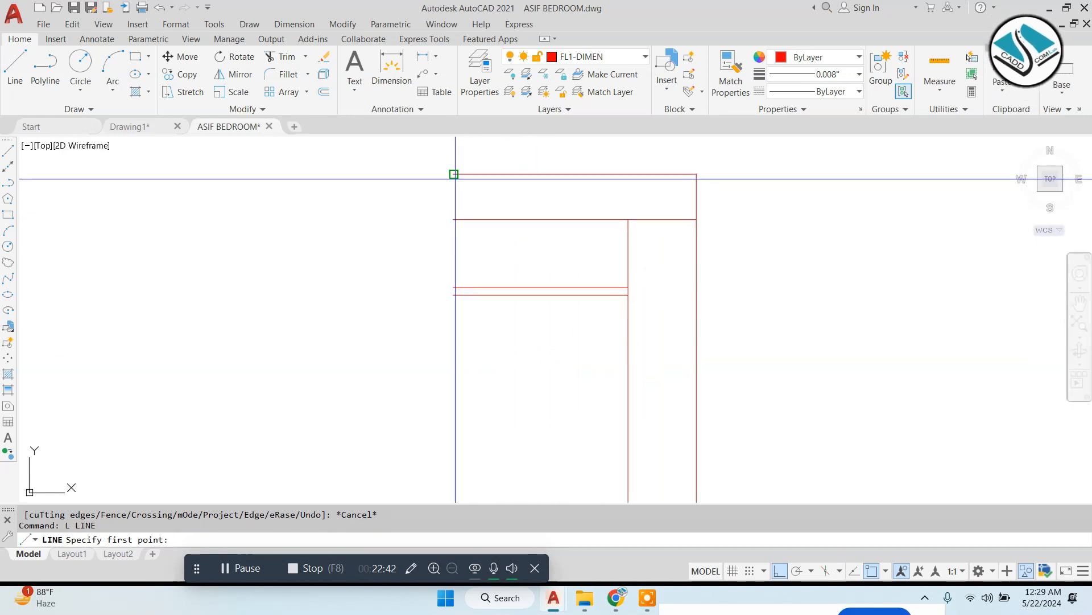
left_click(453, 170)
key("Escape")
key("Return")
left_click(453, 294)
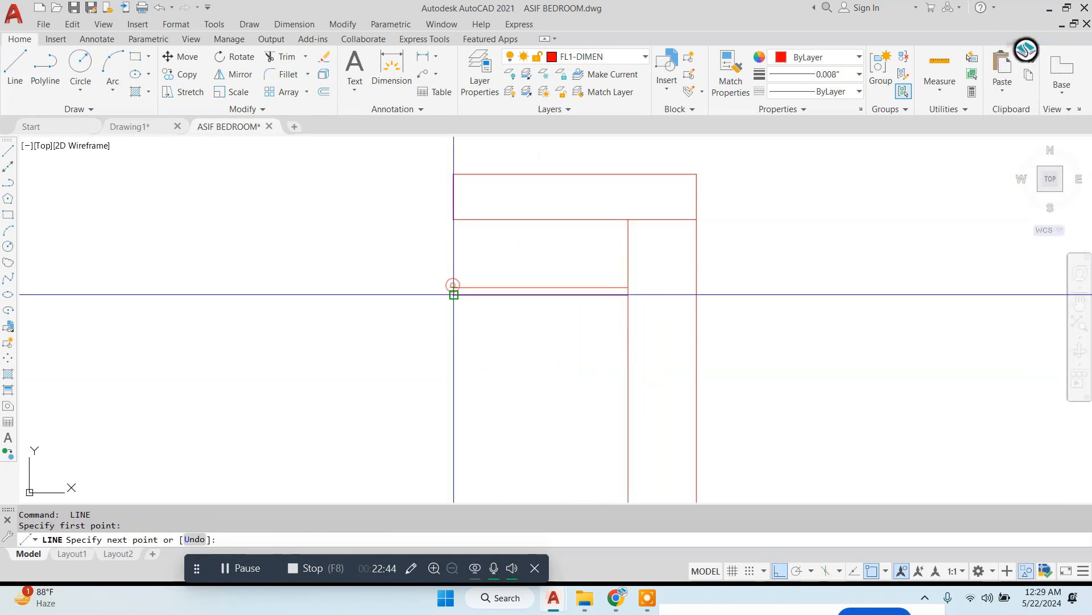
Offset the lower line of the thin ceiling strip 16" downward for the loft's bottom edge.
scroll(625, 294, "down", 6)
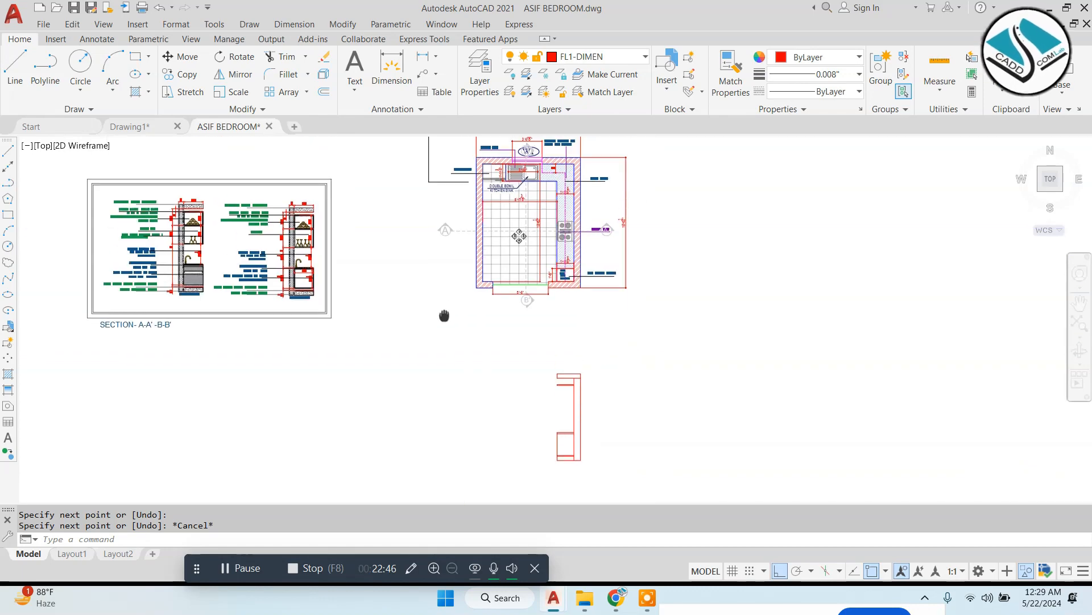
scroll(563, 227, "up", 6)
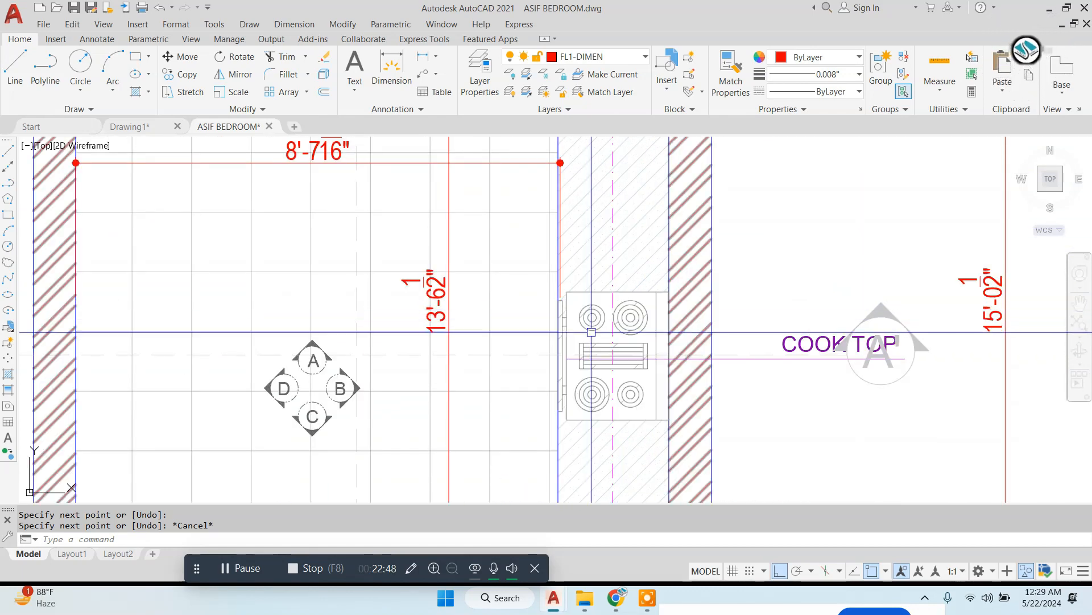
scroll(601, 341, "down", 5)
scroll(597, 366, "up", 4)
scroll(597, 365, "down", 4)
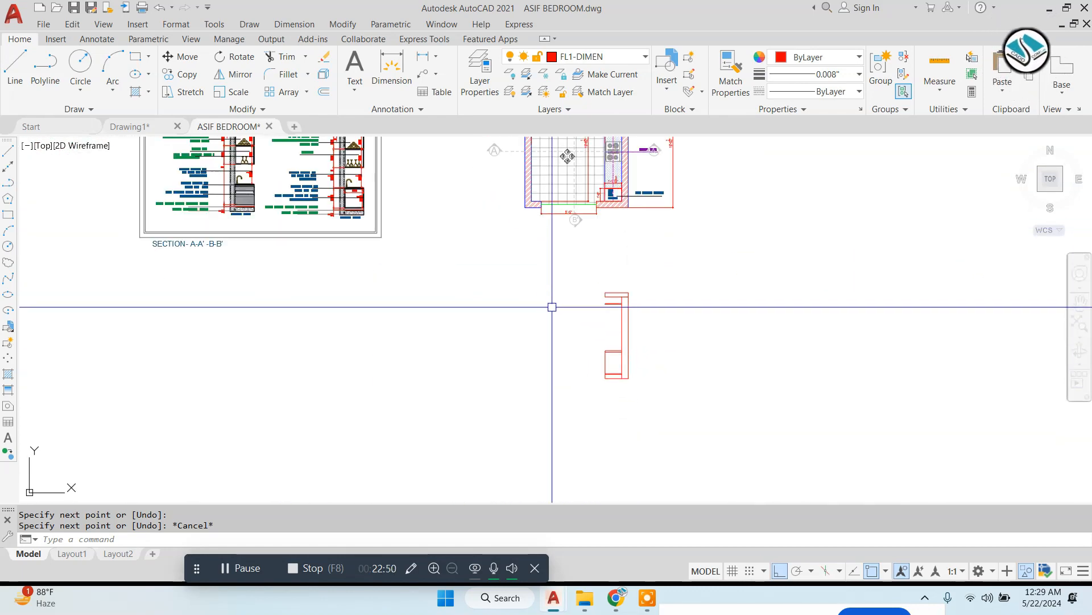
scroll(620, 336, "up", 5)
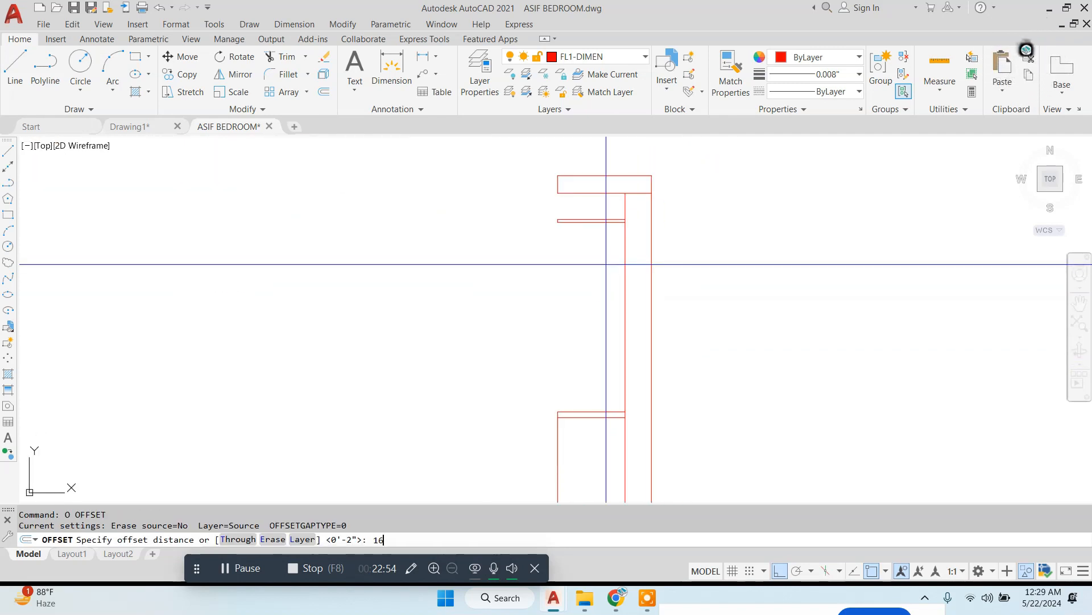
key("Return")
scroll(604, 250, "up", 2)
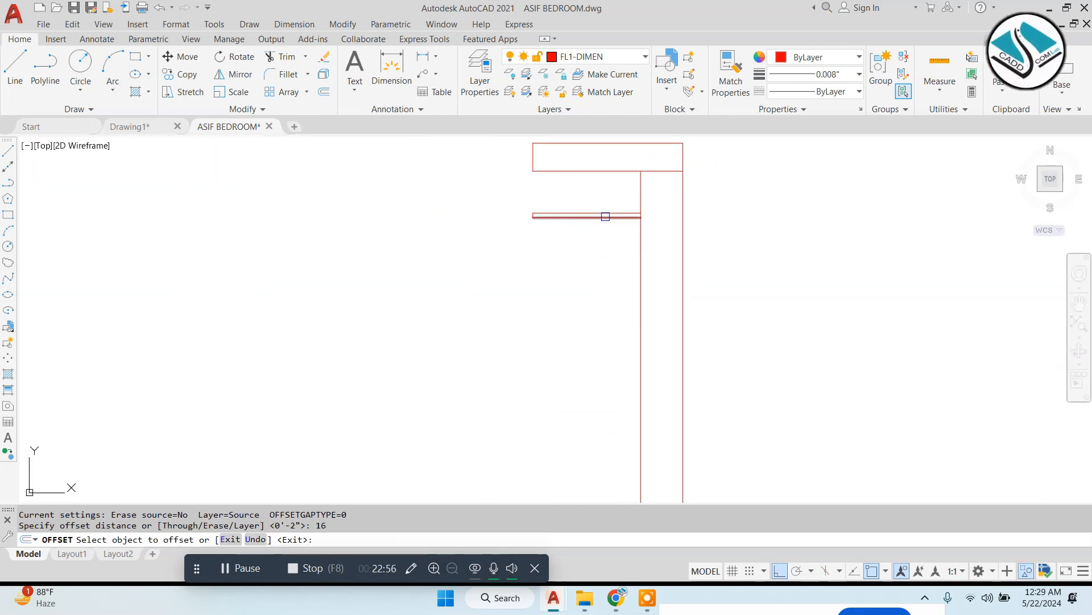
left_click(605, 216)
left_click(602, 272)
key("Escape")
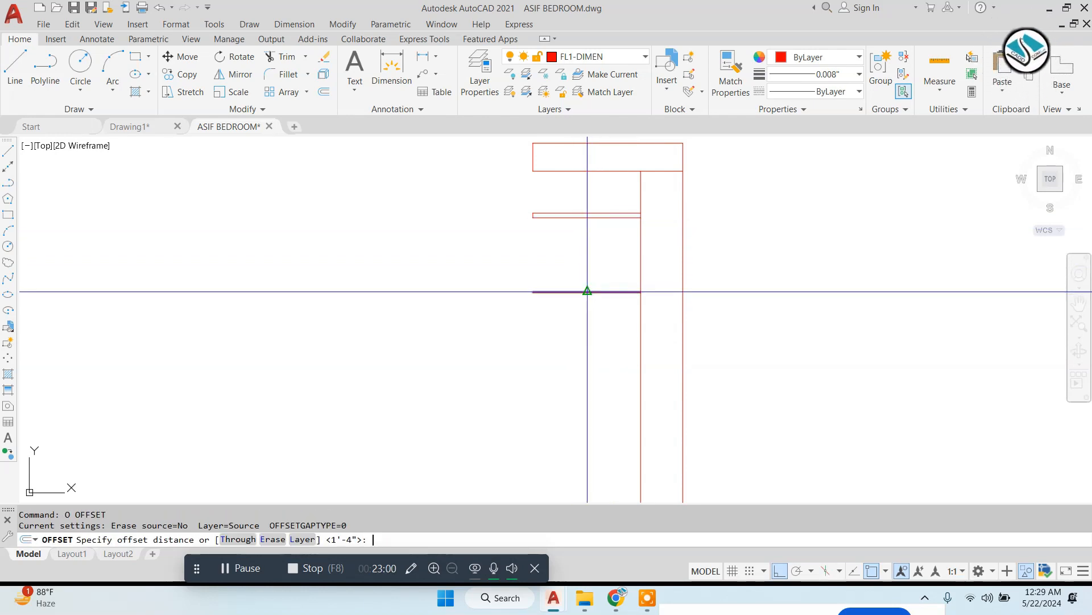
Try to offset the inner wall line 1'-2" toward the section's front, and undo the offset.
left_click(643, 252)
left_click(576, 267)
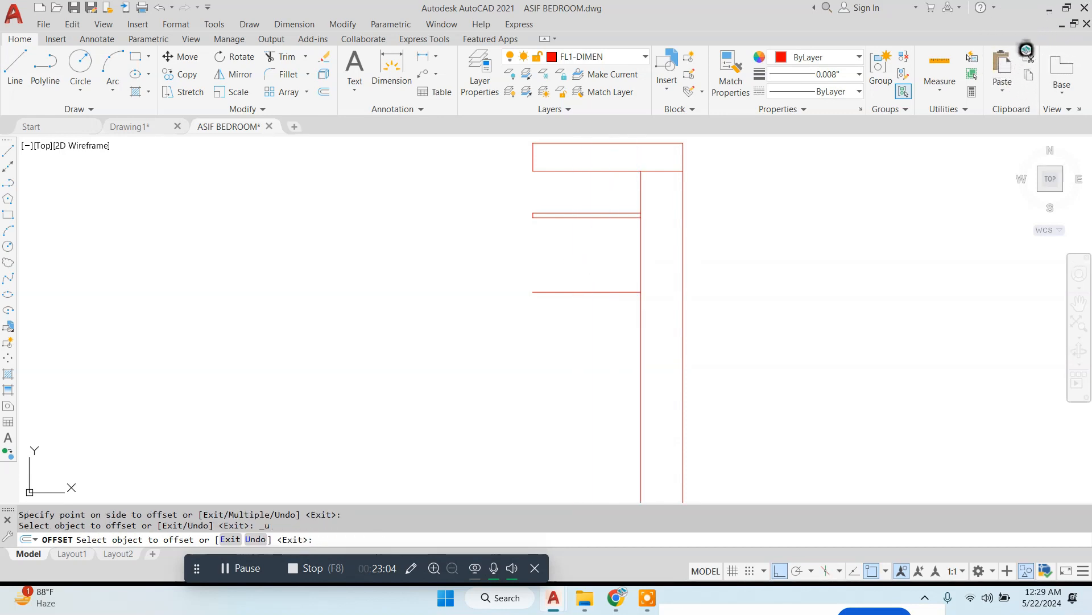
key("Escape")
Offset the inner wall line 16" toward the section's front to mark the loft's front face.
type("o")
key("Return")
type("16")
key("Return")
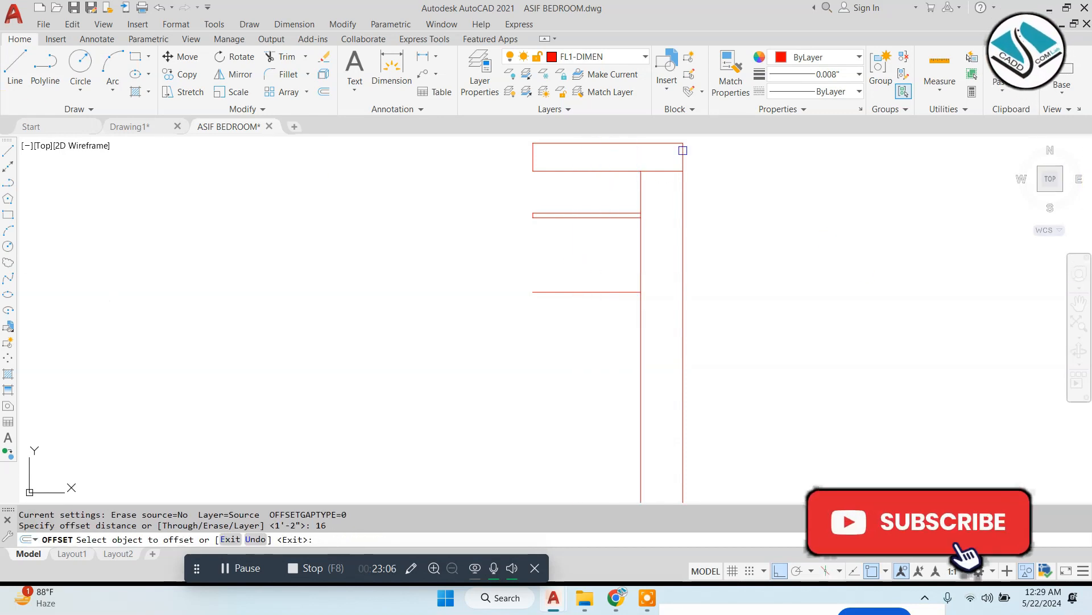
left_click(640, 239)
left_click(575, 243)
key("Escape")
scroll(570, 243, "down", 4)
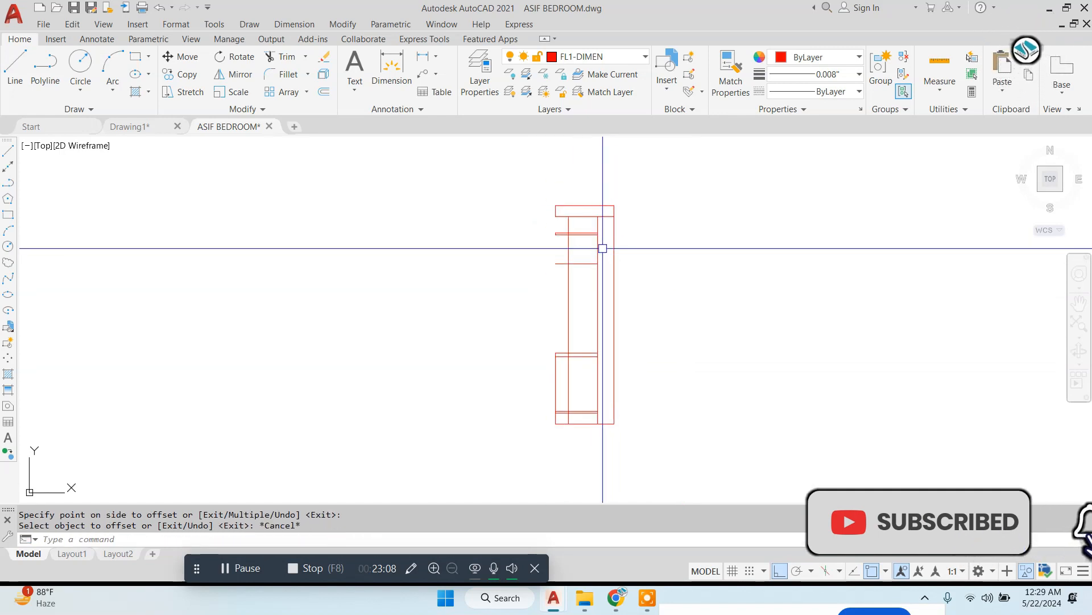
Trim the loft's bottom line beyond its front face and the front face line below the loft.
scroll(594, 244, "up", 4)
key("Escape")
key("Escape")
type("t")
key("Return")
scroll(537, 225, "up", 4)
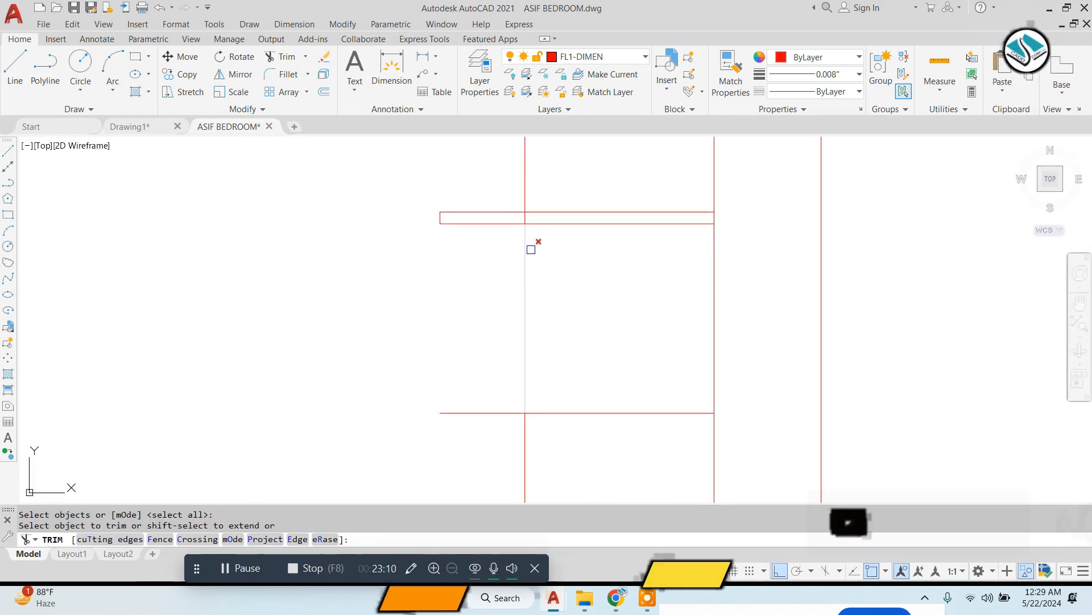
left_click(476, 416)
scroll(531, 215, "up", 4)
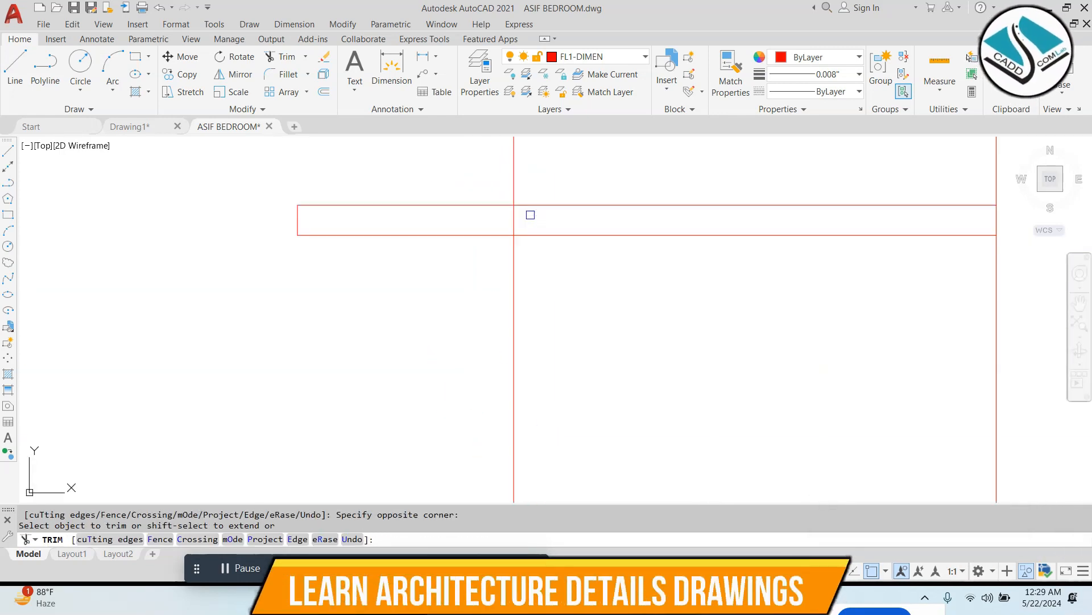
Erase the leftover piece of the loft's front line between the ceiling strip and the top slab.
key("Escape")
left_click(524, 170)
left_click(451, 187)
type("e")
key("Return")
key("Escape")
key("Escape")
scroll(520, 211, "down", 6)
scroll(614, 268, "down", 4)
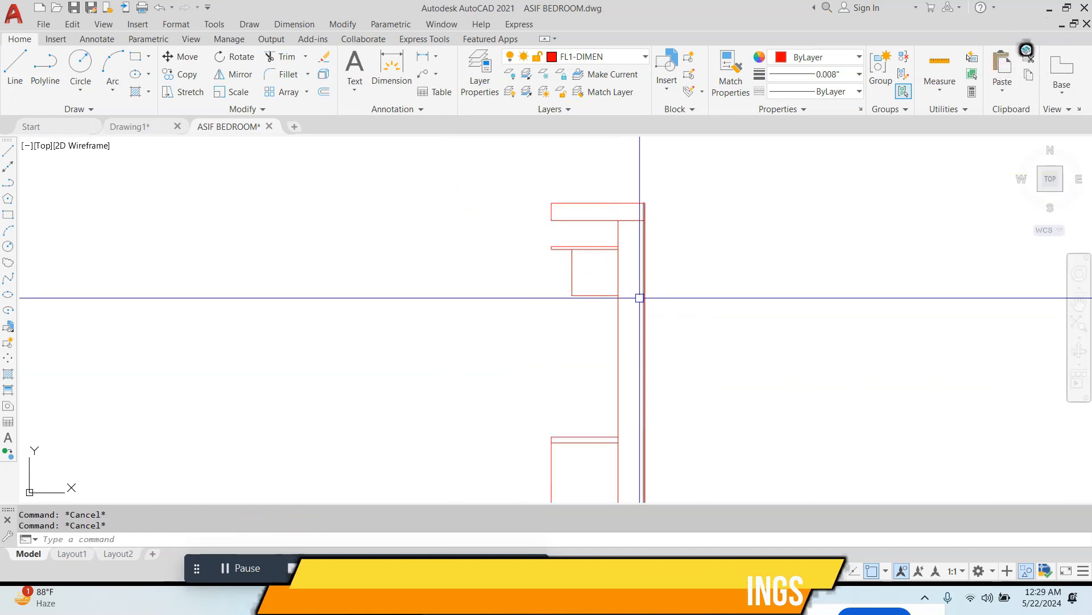
Examine Elevation-B for the vertical spacing between the counter top and the overhead cabinets.
scroll(605, 265, "down", 2)
scroll(604, 378, "down", 4)
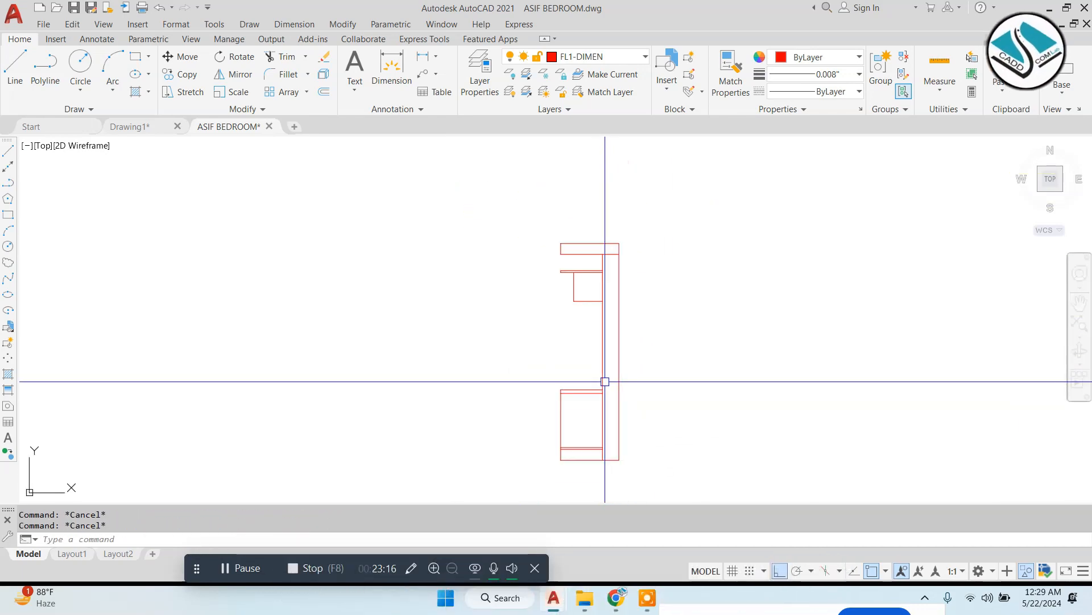
mouse_move(498, 223)
middle_mouse_down()
mouse_move(546, 297)
mouse_move(604, 336)
middle_mouse_up()
scroll(604, 336, "down", 4)
middle_click_drag(140, 336, 439, 266)
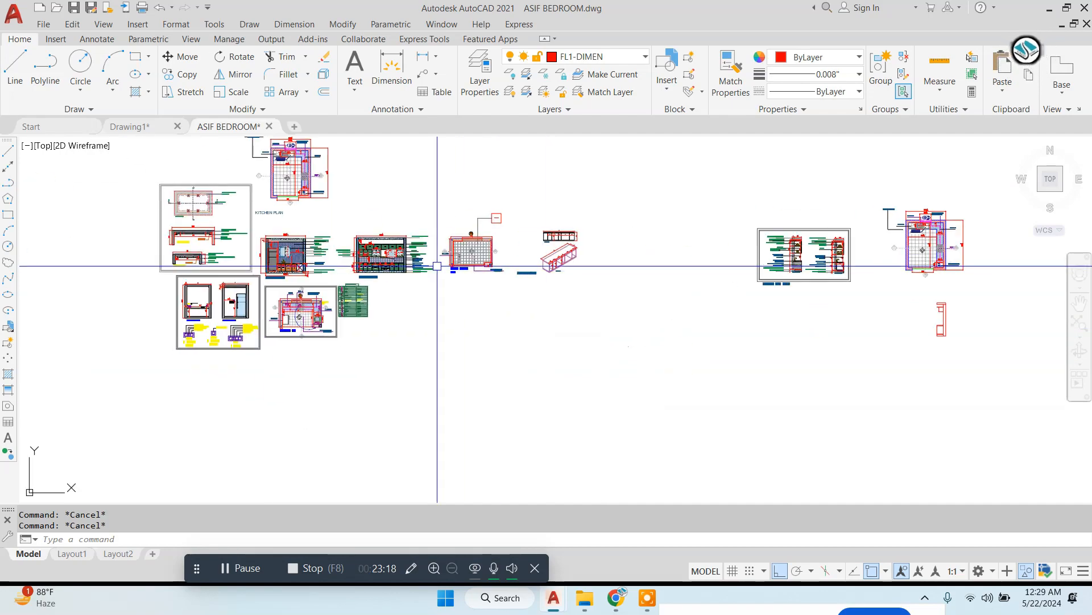
scroll(383, 264, "up", 2)
scroll(388, 245, "up", 9)
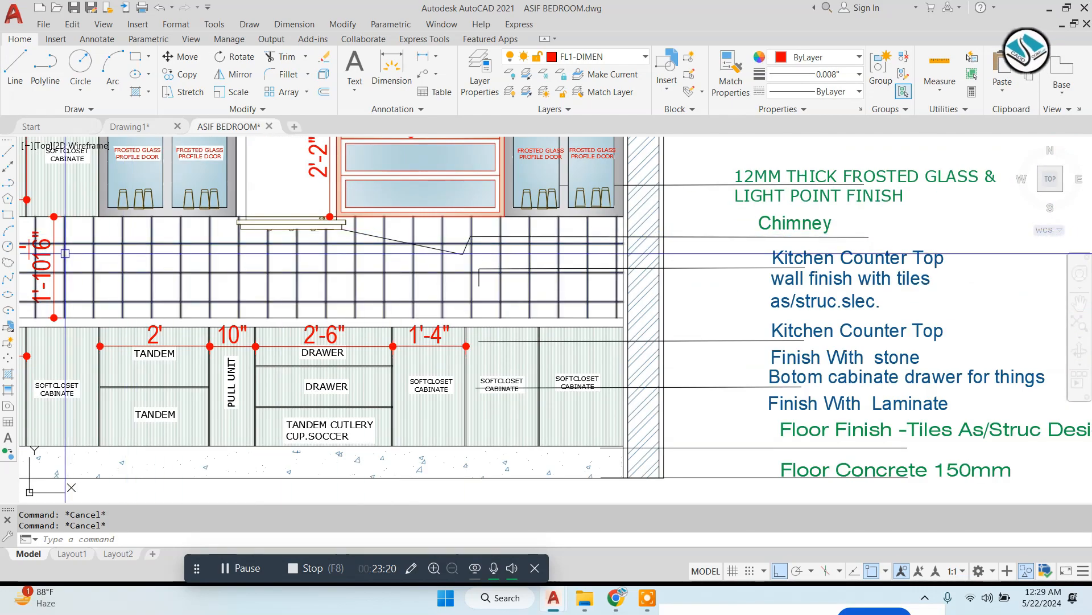
middle_click_drag(65, 253, 302, 239)
scroll(249, 223, "up", 2)
scroll(330, 234, "down", 5)
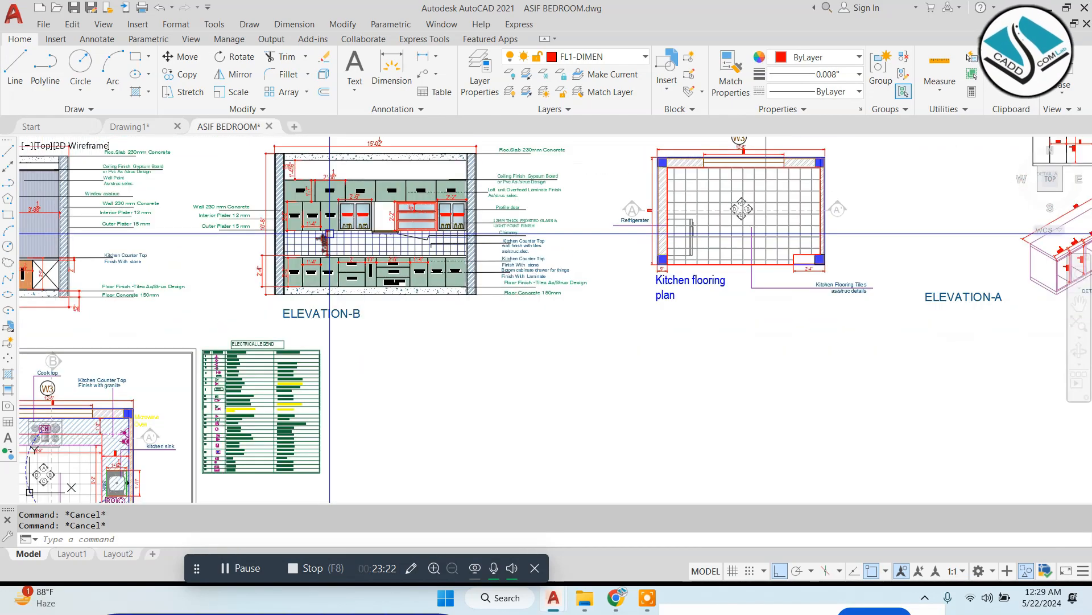
scroll(776, 246, "down", 3)
scroll(489, 267, "up", 10)
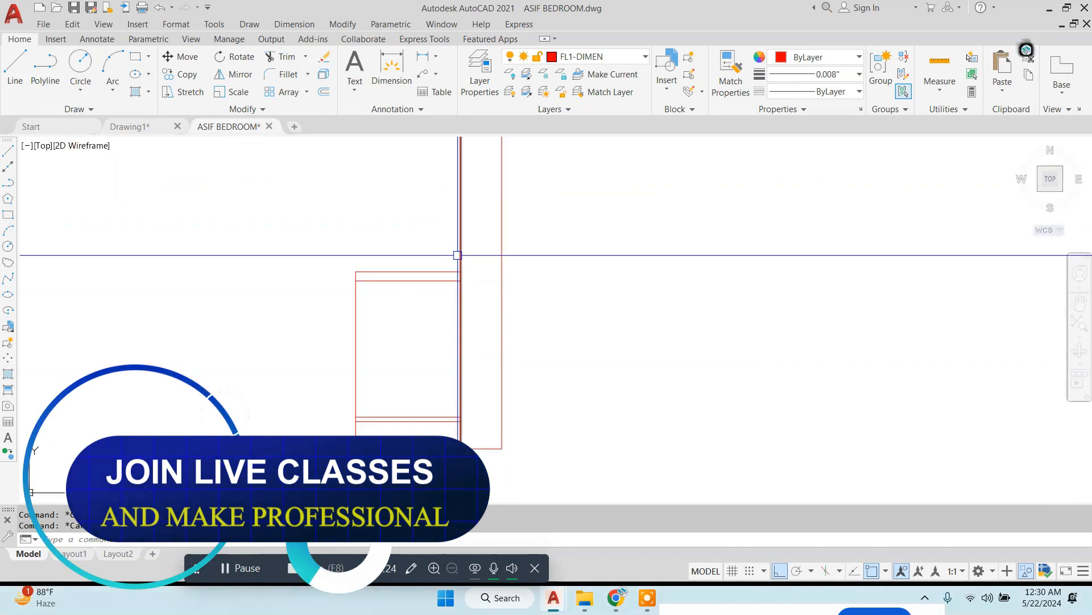
Offset the counter's top line 2' upward for the bottom edge of the overhead cabinet.
type("o")
key("Return")
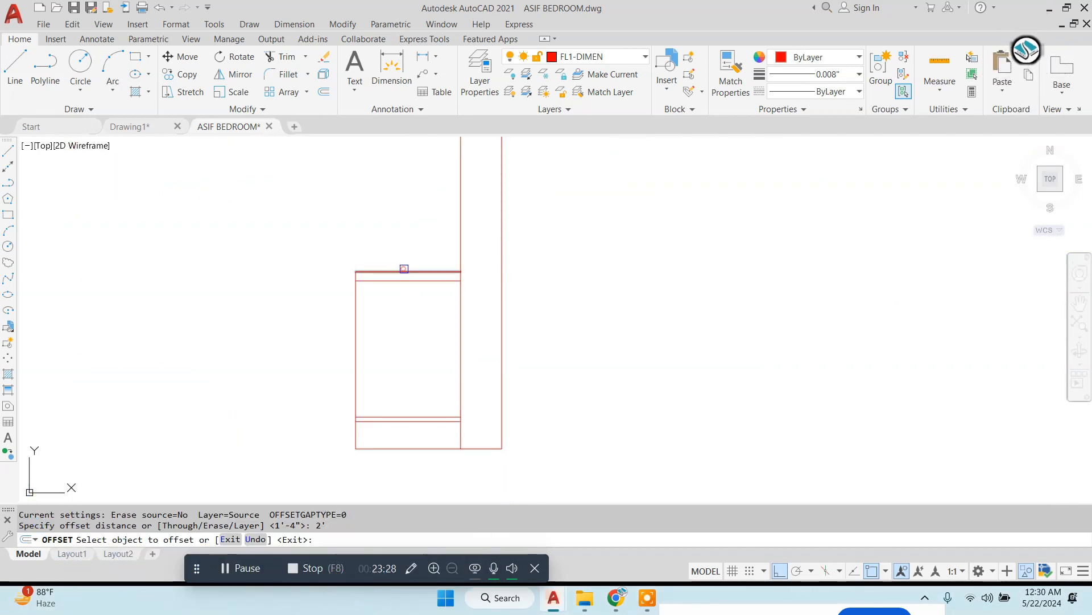
left_click(404, 270)
scroll(405, 268, "down", 4)
mouse_move(398, 263)
middle_mouse_down()
mouse_move(424, 327)
mouse_move(490, 366)
middle_mouse_up()
left_click(424, 314)
key("Escape")
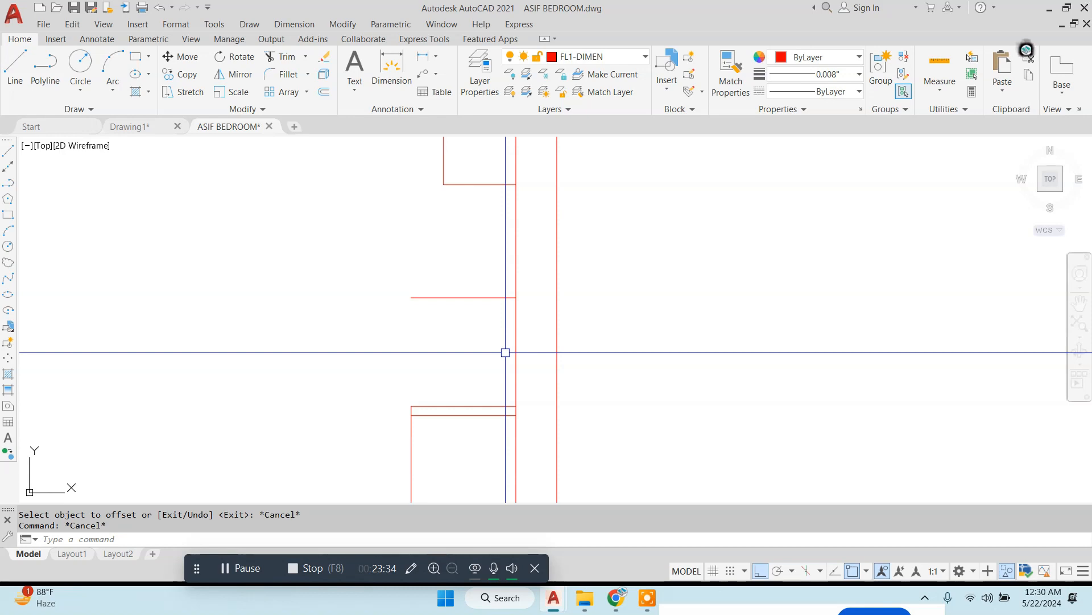
Draw a vertical line from the loft's lower front corner down past the overhead cabinet's bottom line.
type("l")
key("Return")
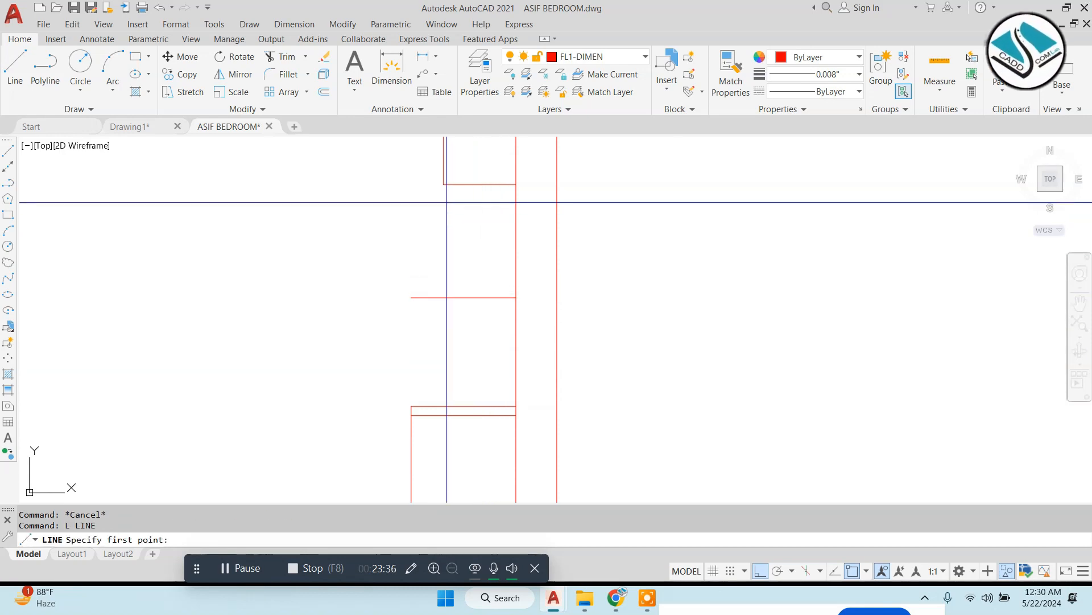
left_click(443, 185)
left_click(444, 345)
key("Escape")
Trim the overhanging ends at the overhead cabinet's lower front corner.
type("TR")
key("Return")
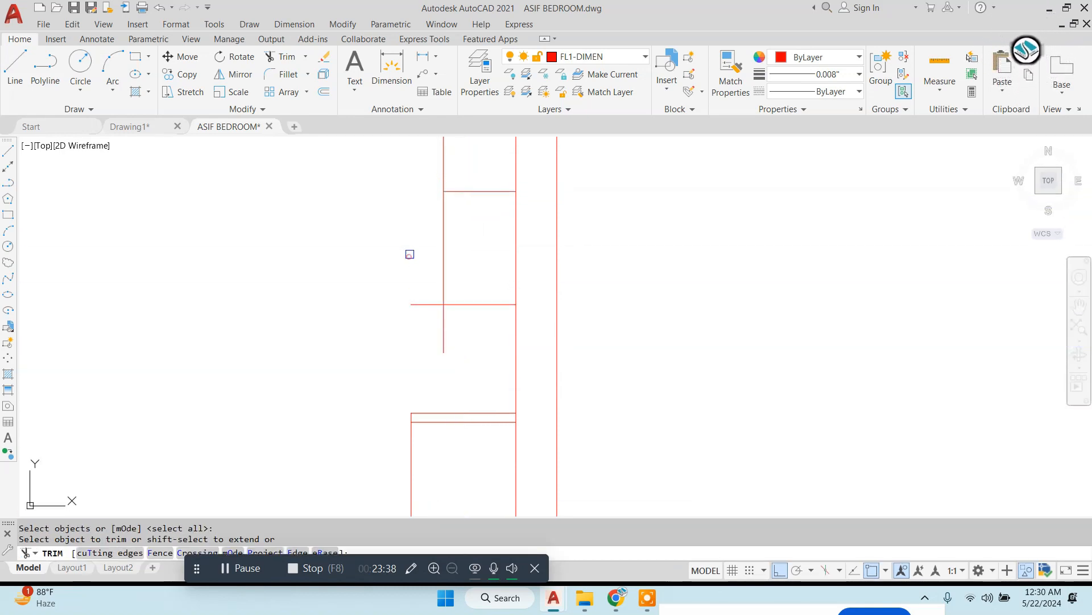
left_click(407, 252)
left_click(420, 341)
scroll(481, 308, "down", 2)
key("Escape")
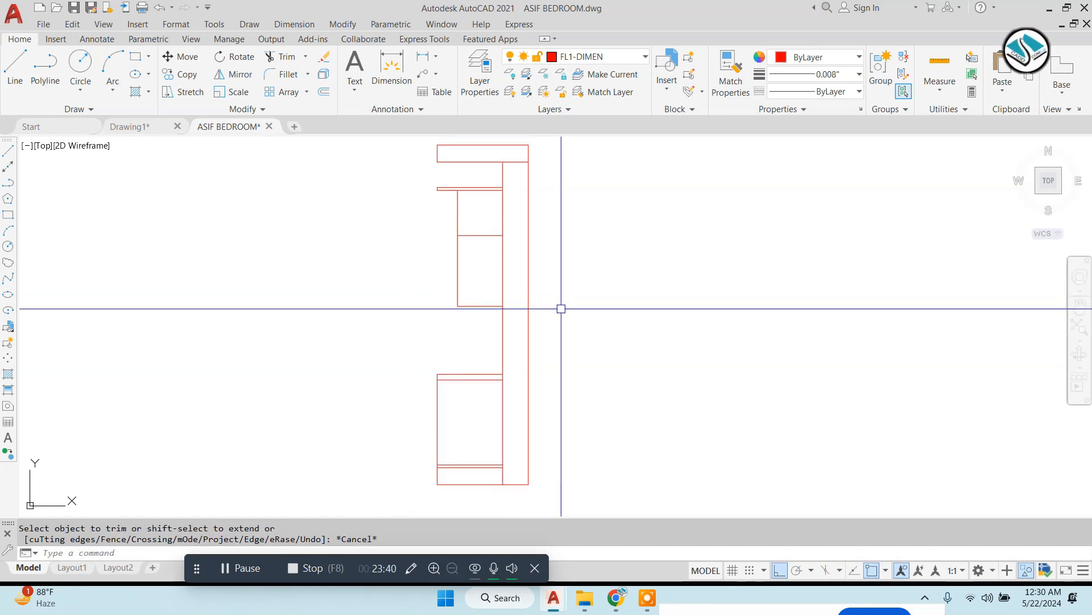
key("Escape")
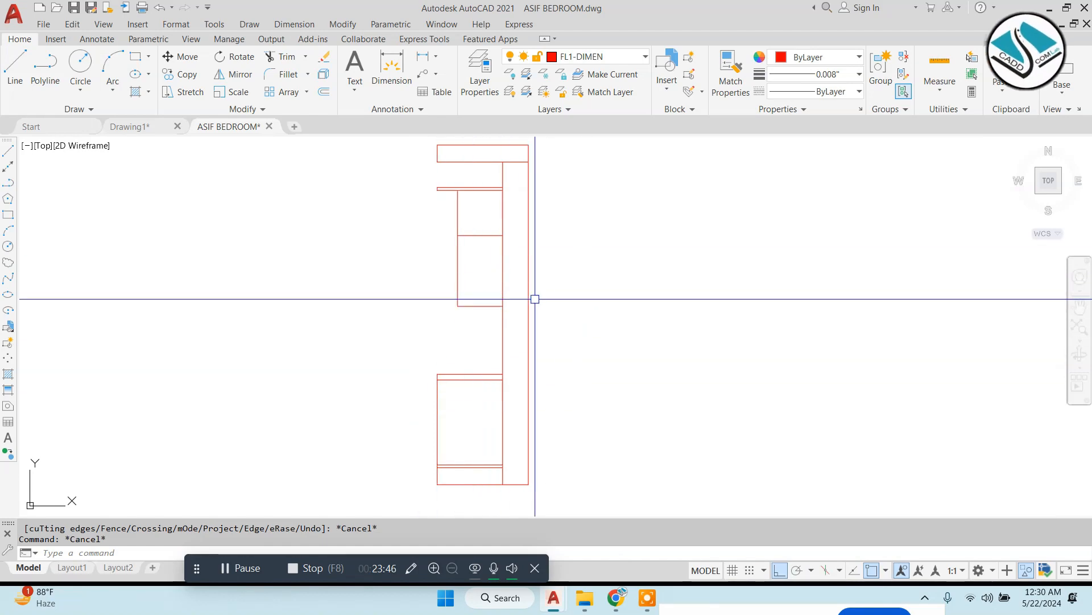
scroll(534, 298, "down", 6)
left_click(553, 252)
left_click(449, 391)
scroll(481, 354, "down", 2)
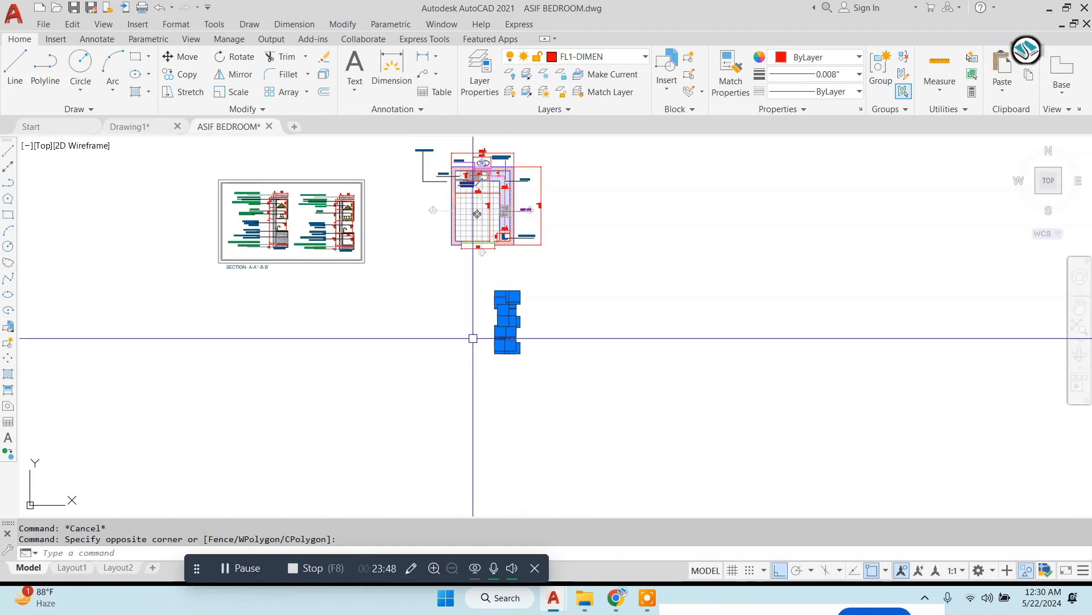
key("Escape")
scroll(216, 181, "up", 4)
left_click(180, 175)
key("Escape")
Erase the double frame around the copied sections and the SECTION- A-A' -B-B' title below it.
left_click(627, 374)
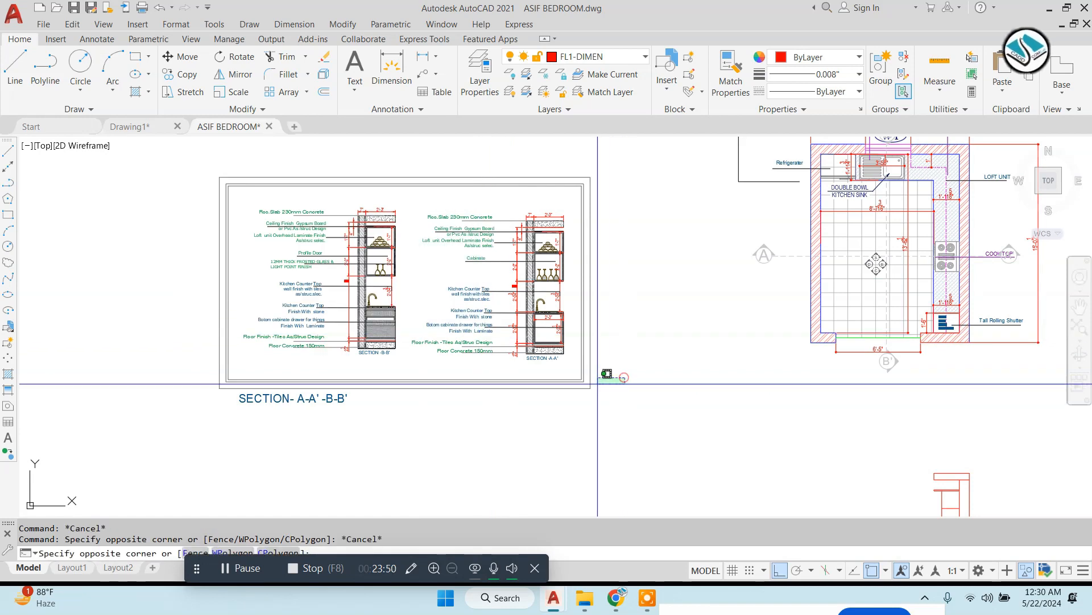
left_click(570, 394)
type("e")
key("Return")
left_click(298, 414)
type("e")
key("Return")
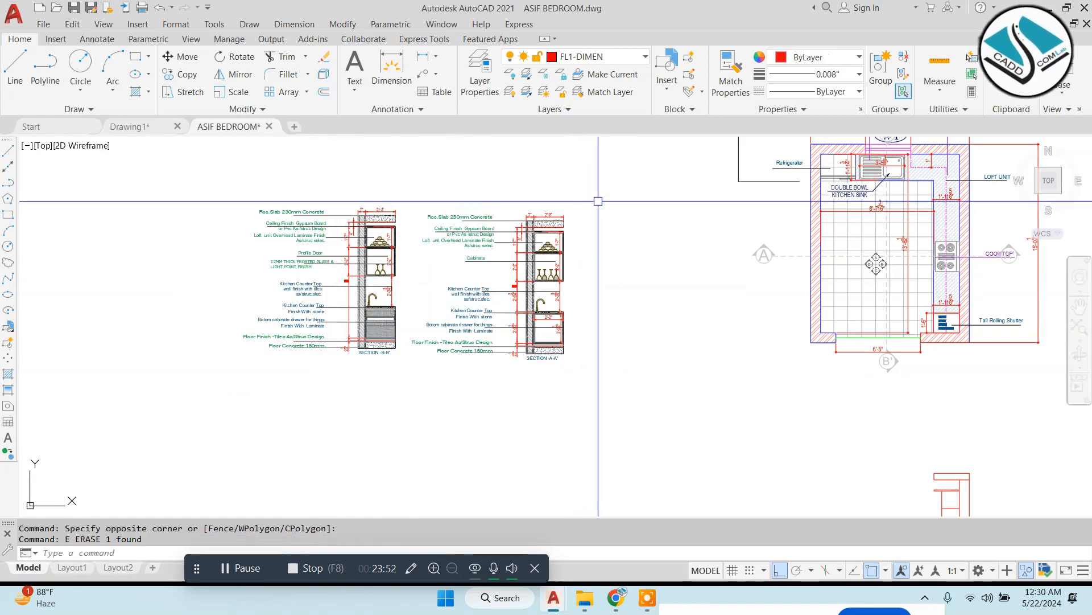
Erase the copied section A-A' together with its notes and dimensions.
left_click(609, 173)
left_click(470, 401)
type("e")
key("Return")
Move the copied section B-B' with its notes, with Ortho off, to sit directly beside the new red section outline.
left_click(439, 183)
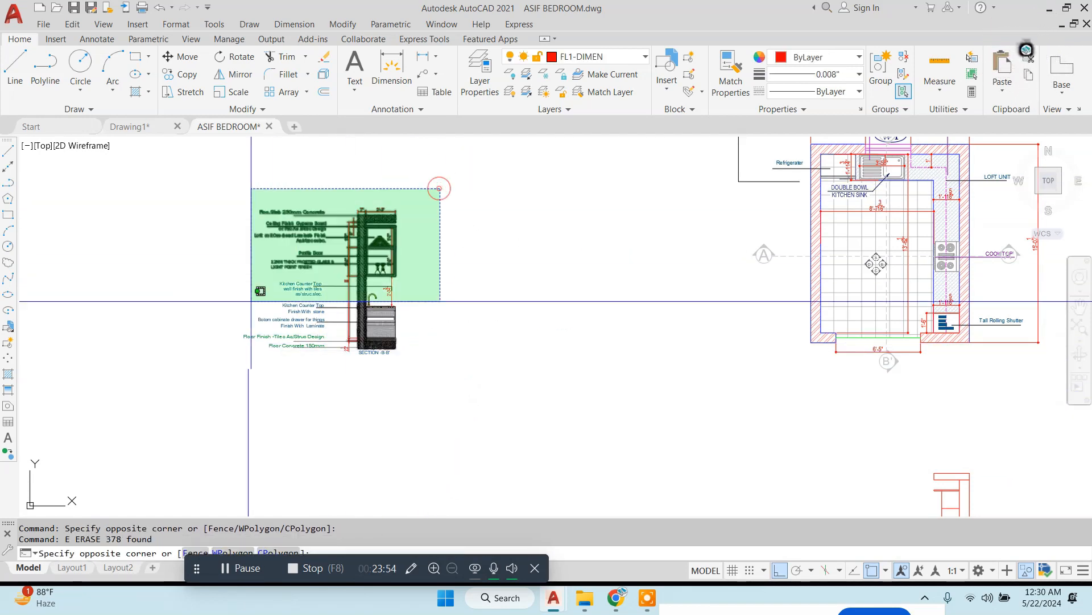
left_click(255, 382)
left_click(396, 296)
middle_click_drag(640, 397, 378, 253)
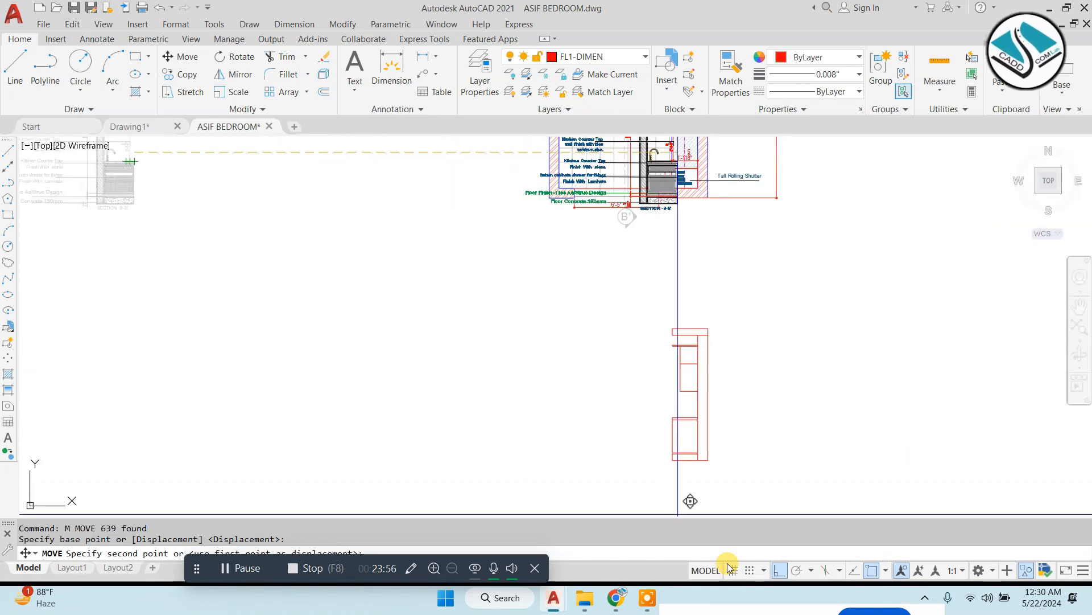
left_click(778, 569)
key("Escape")
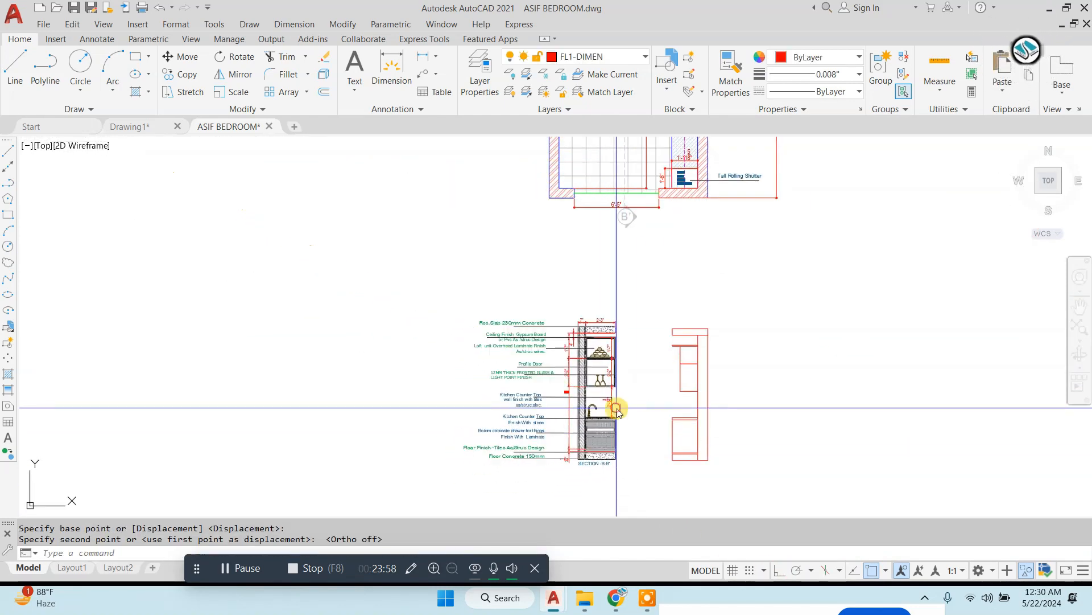
scroll(712, 380, "up", 5)
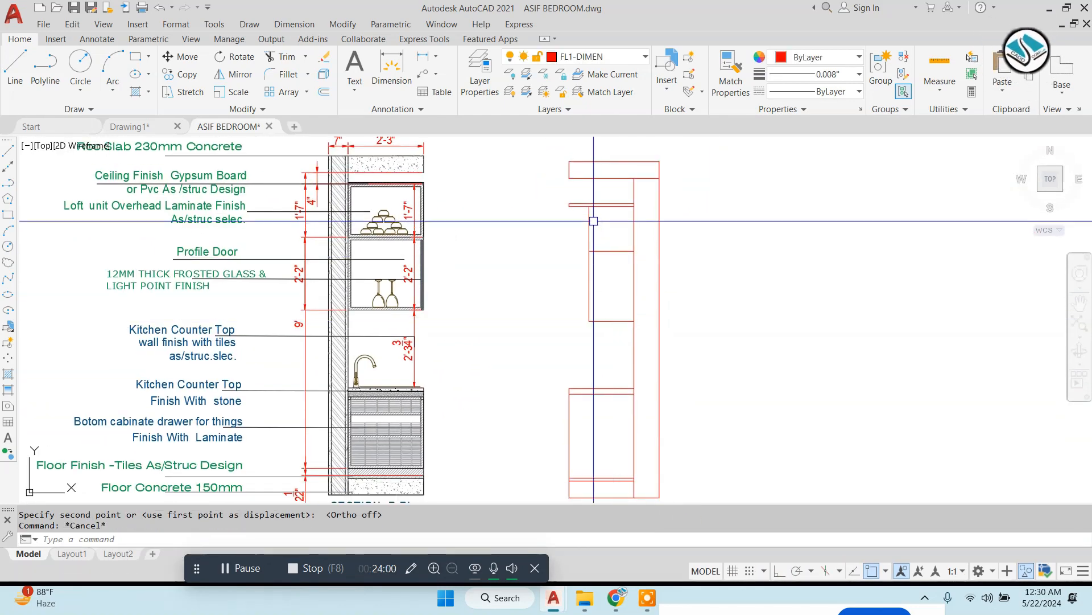
Draw a rectangle over the loft compartment, from its upper front corner under the ceiling strip to its lower corner at the wall.
scroll(606, 223, "up", 4)
type("REC")
key("Return")
left_click(550, 202)
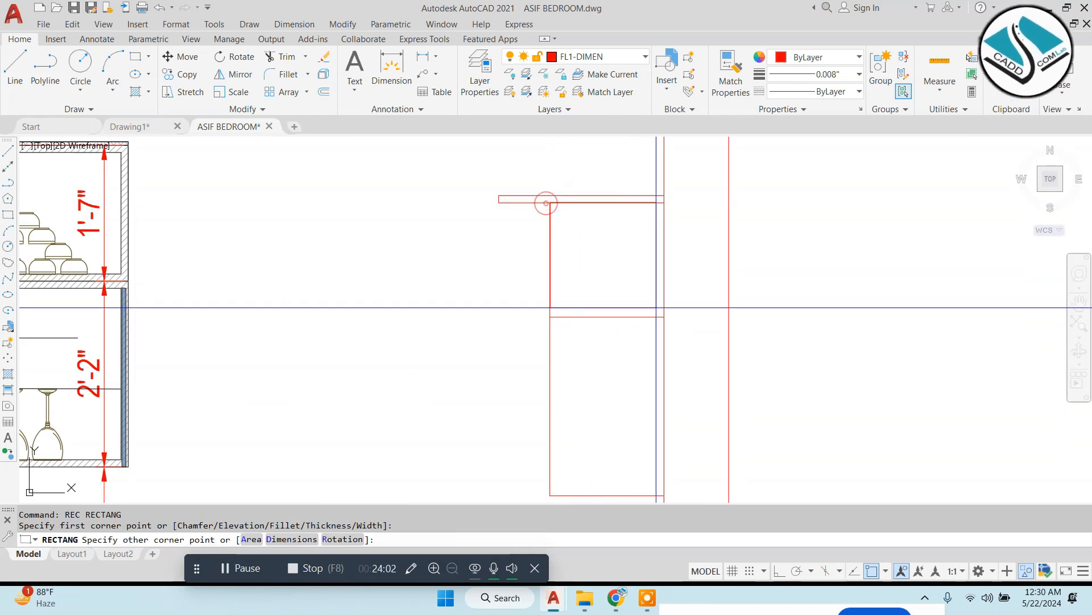
left_click(665, 316)
key("Escape")
type("I")
key("Return")
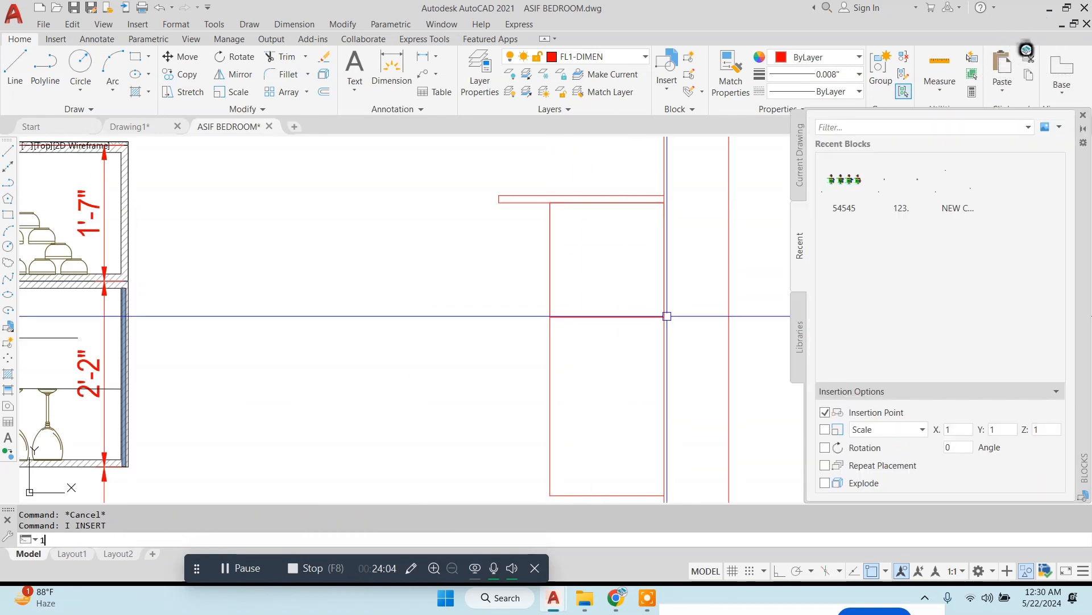
Offset the loft compartment rectangle 1 inch inward to form the cabinet panel thickness.
left_click(1084, 112)
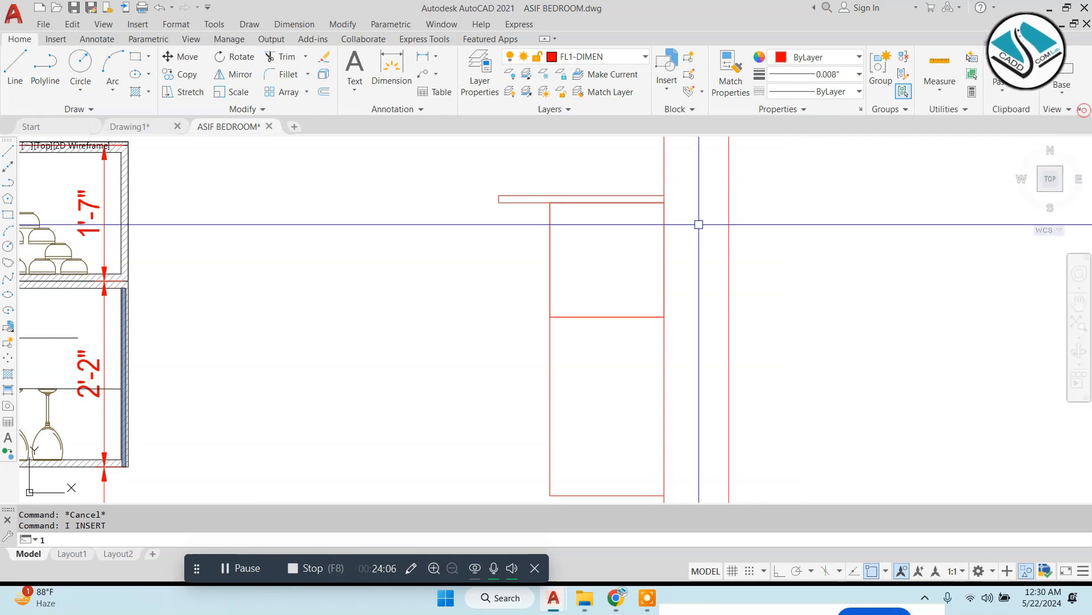
type("1")
key("Return")
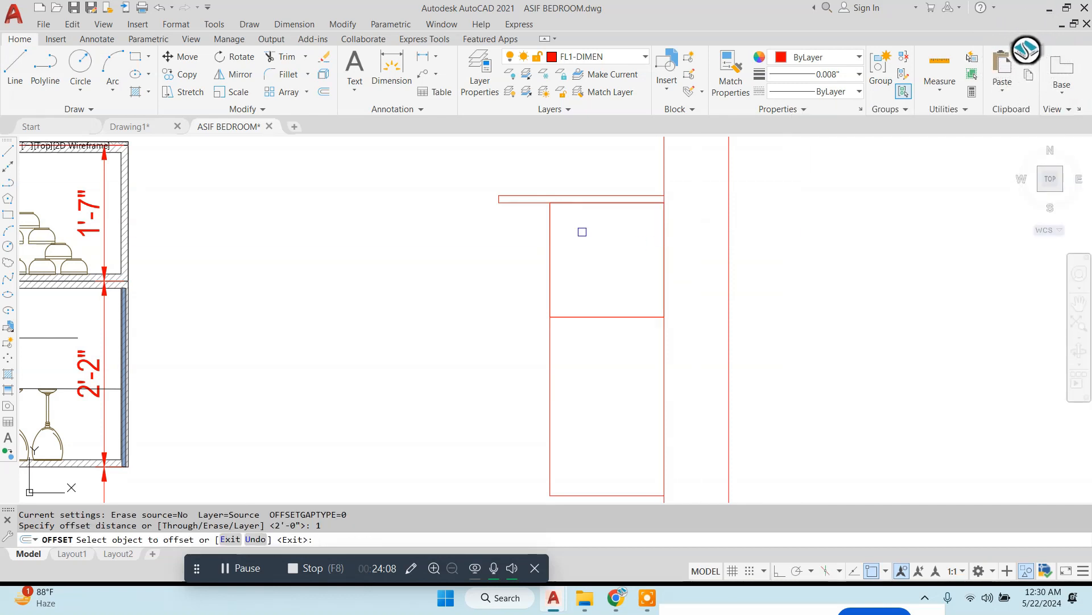
left_click(546, 245)
left_click(598, 267)
Explode the loft rectangles and extend the two inner vertical lines to the outer upper and lower edges.
key("Return")
left_click(599, 268)
left_click(446, 280)
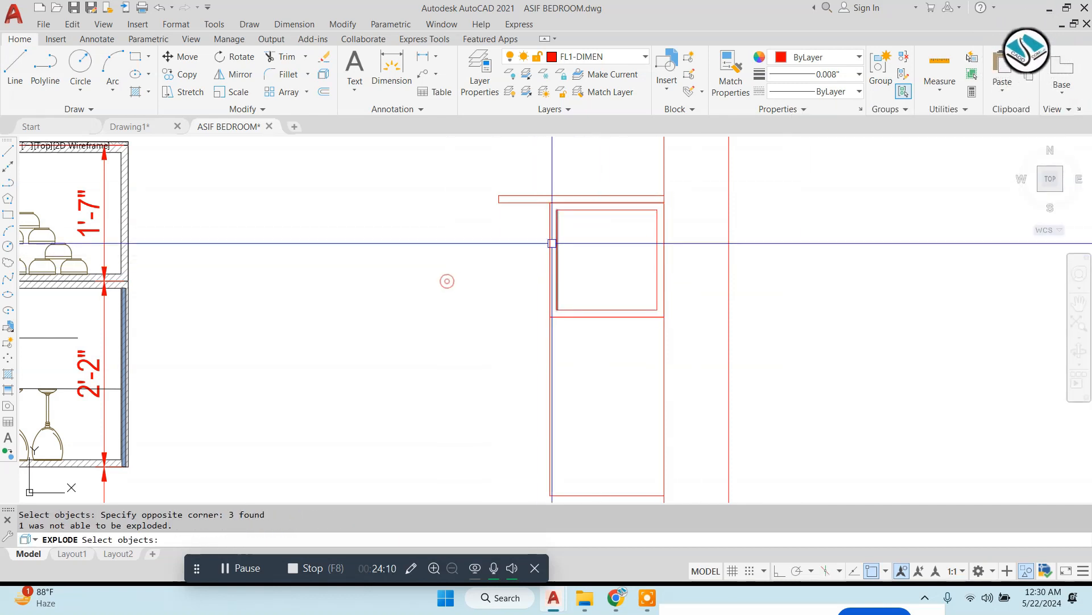
key("Return")
scroll(563, 221, "up", 2)
type("ex")
left_click(559, 223)
left_click(556, 228)
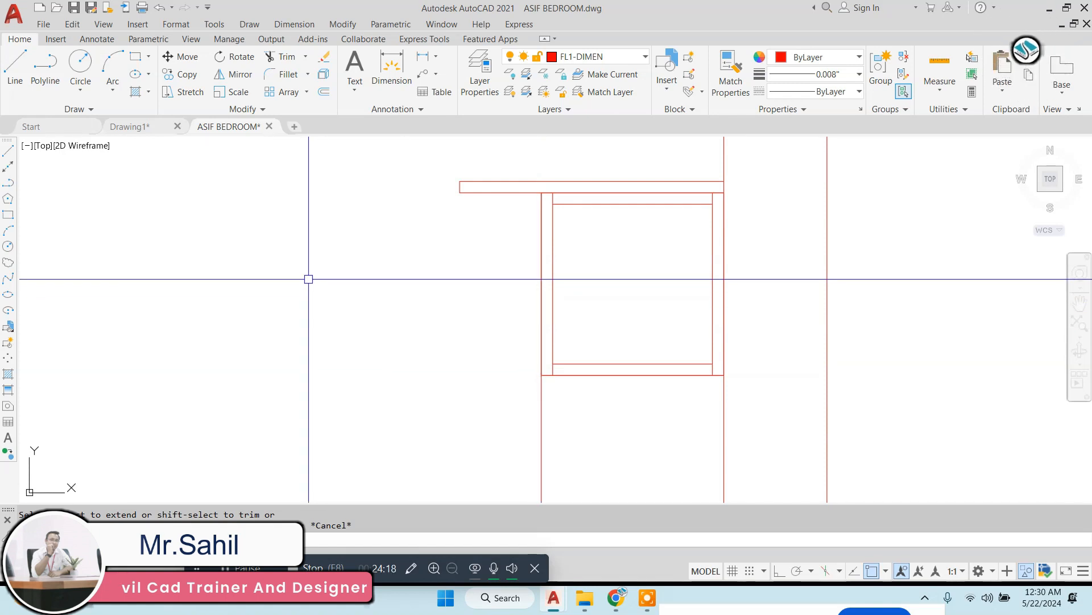
Hatch the four loft cabinet panels with the ANSI31 pattern at scale 0.2.
type("GD")
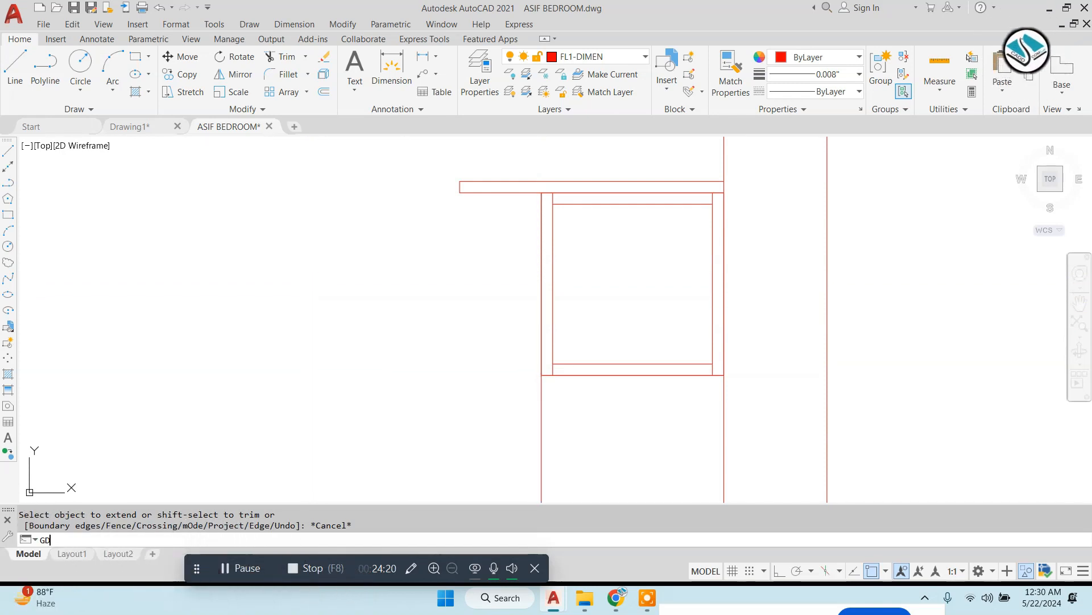
key("Return")
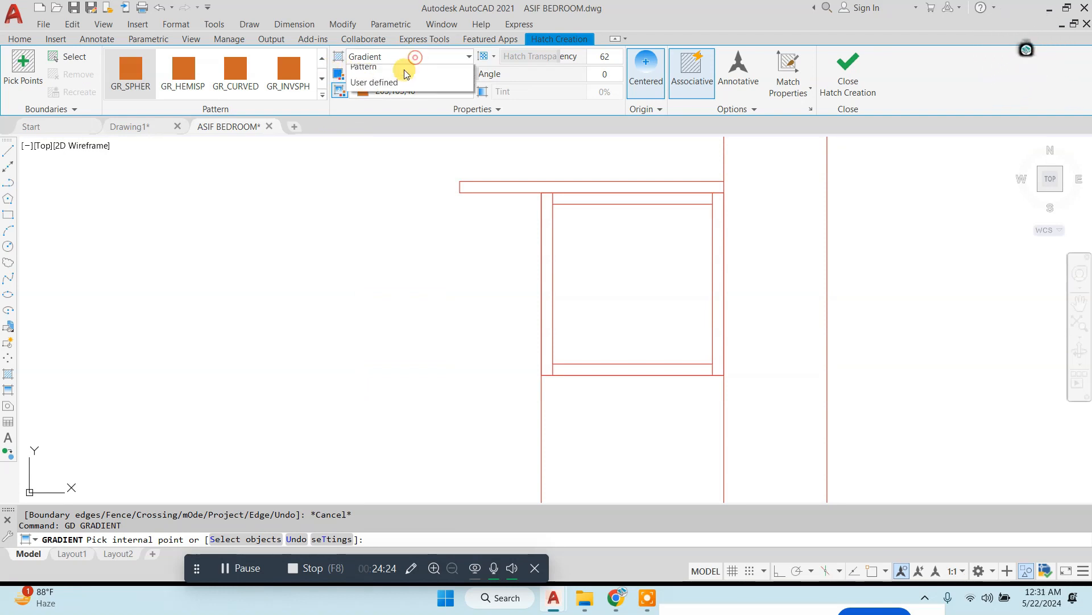
left_click(396, 72)
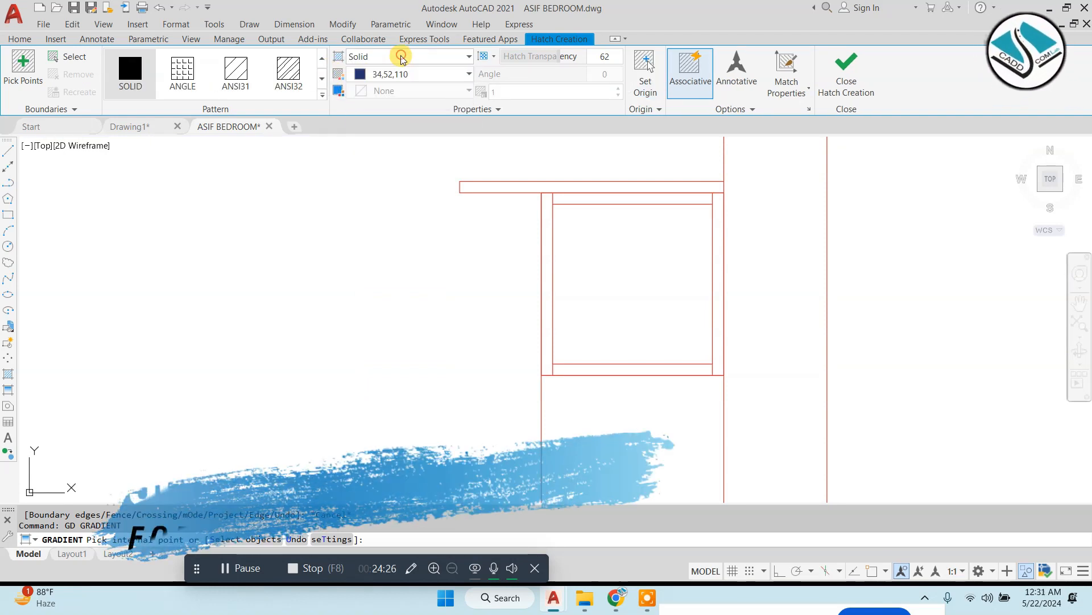
left_click(236, 71)
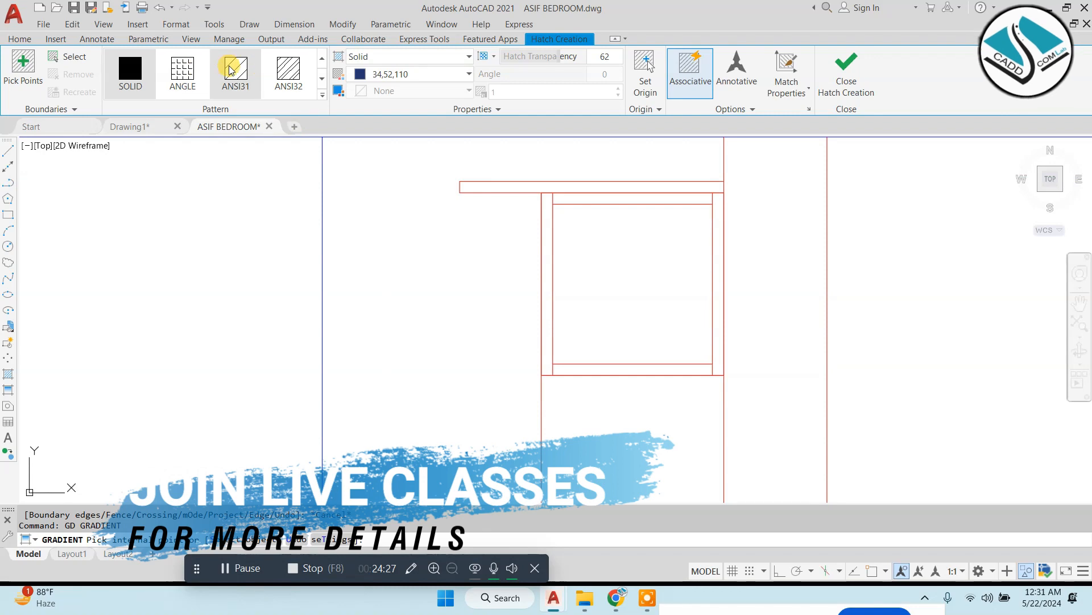
left_click(611, 196)
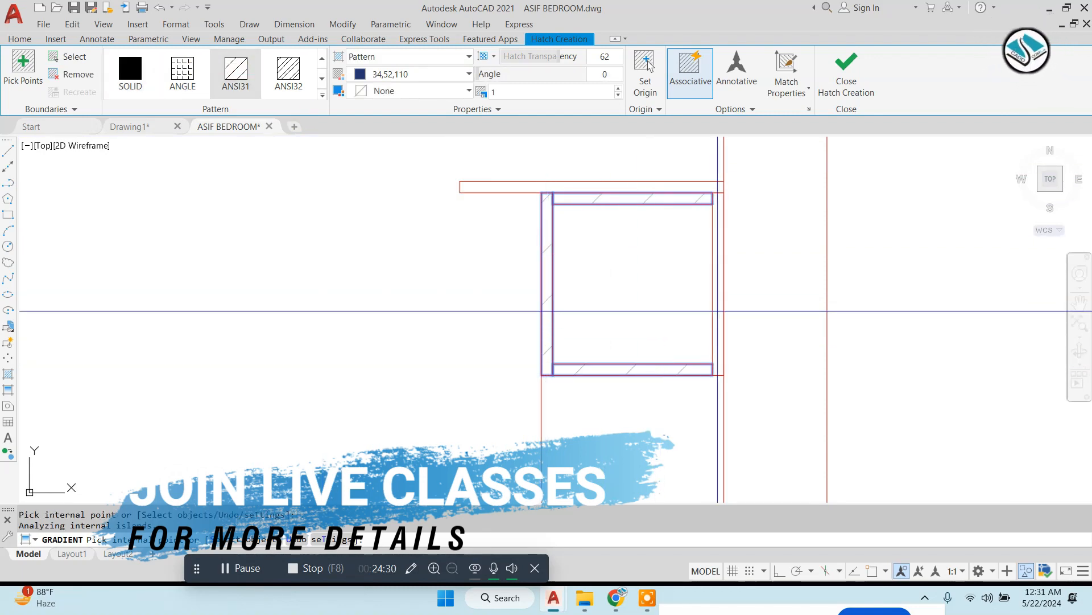
left_click(718, 310)
left_click(528, 95)
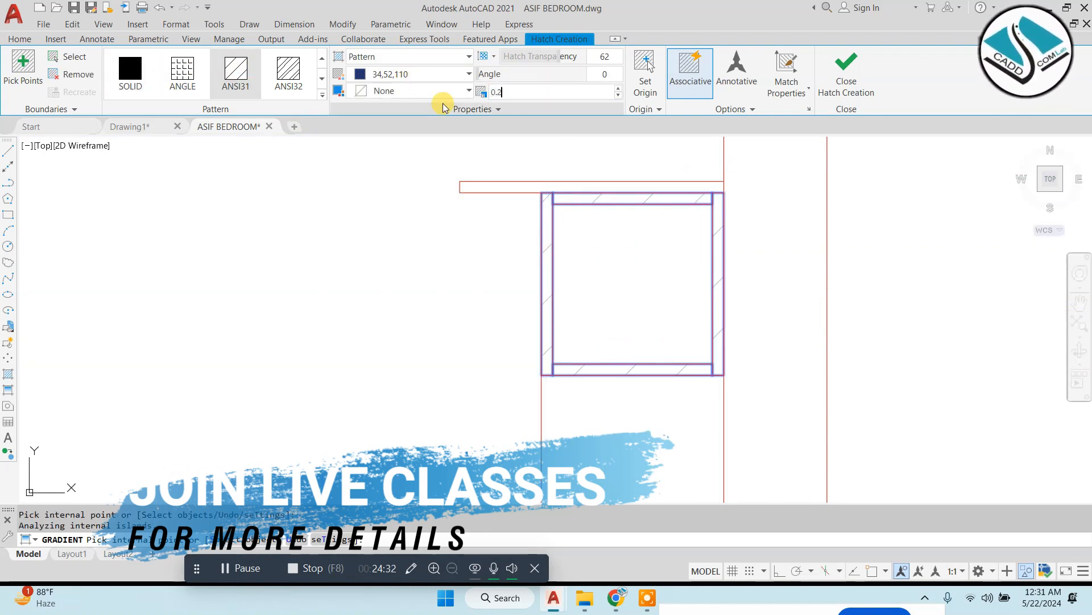
left_click(847, 69)
Draw a rectangle over the overhead cabinet outline directly below the hatched loft compartment.
scroll(617, 205, "down", 2)
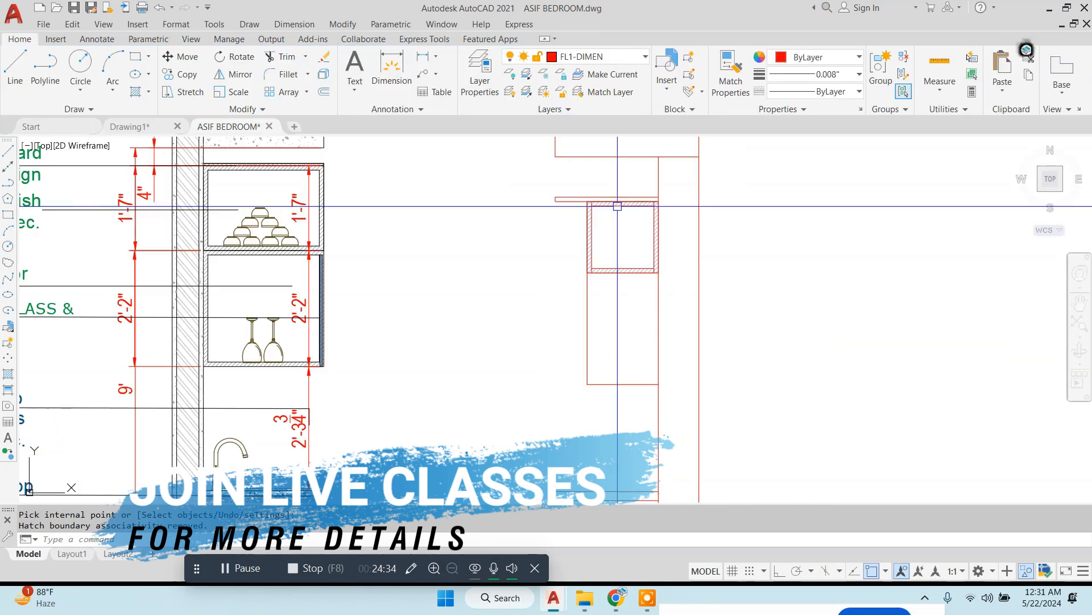
scroll(607, 318, "down", 3)
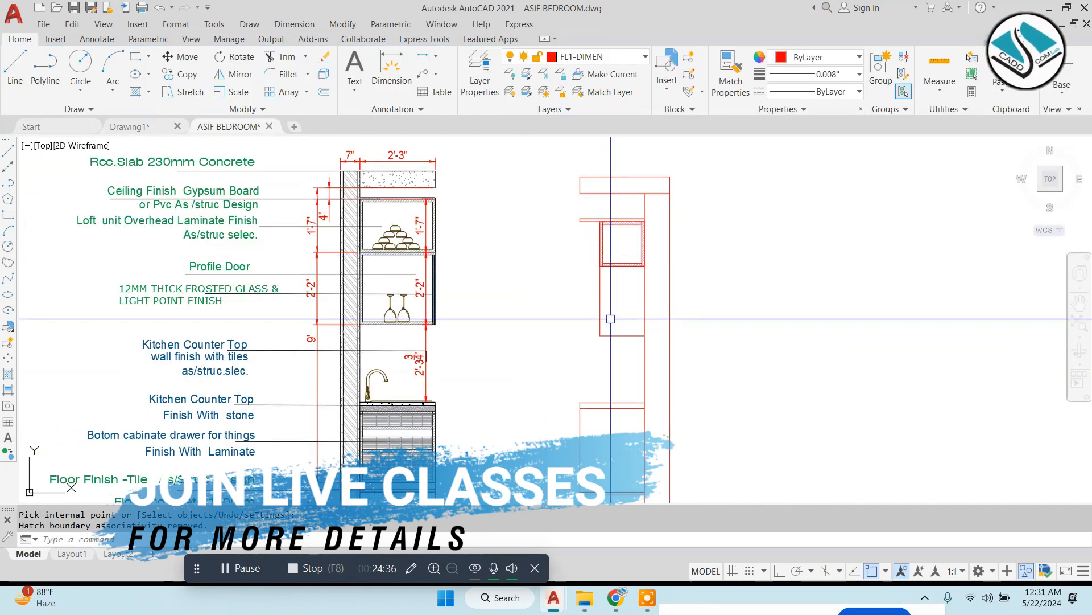
scroll(611, 319, "up", 3)
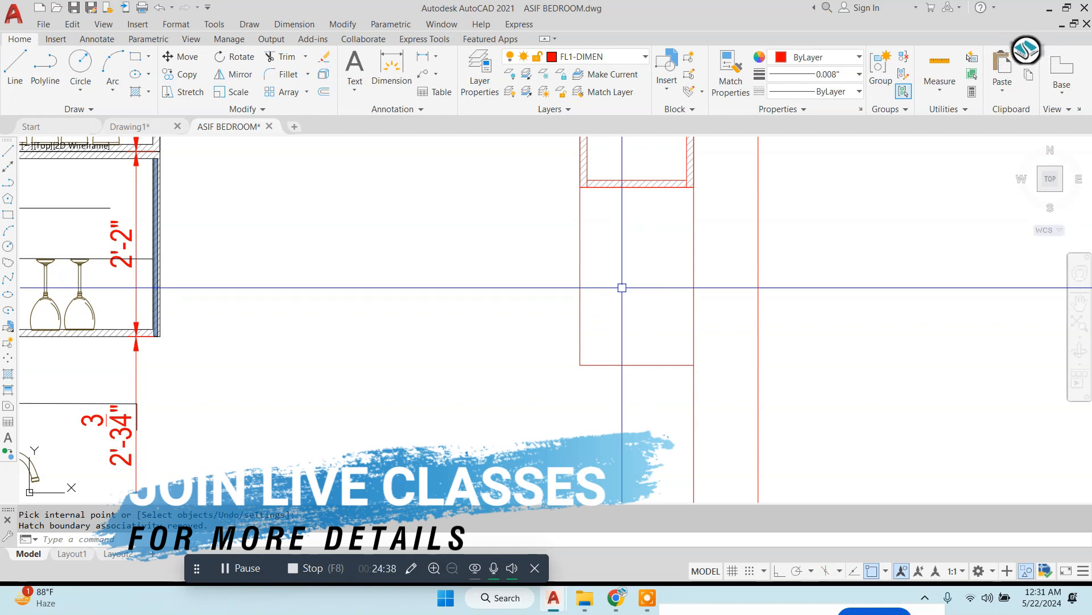
type("rec")
key("Return")
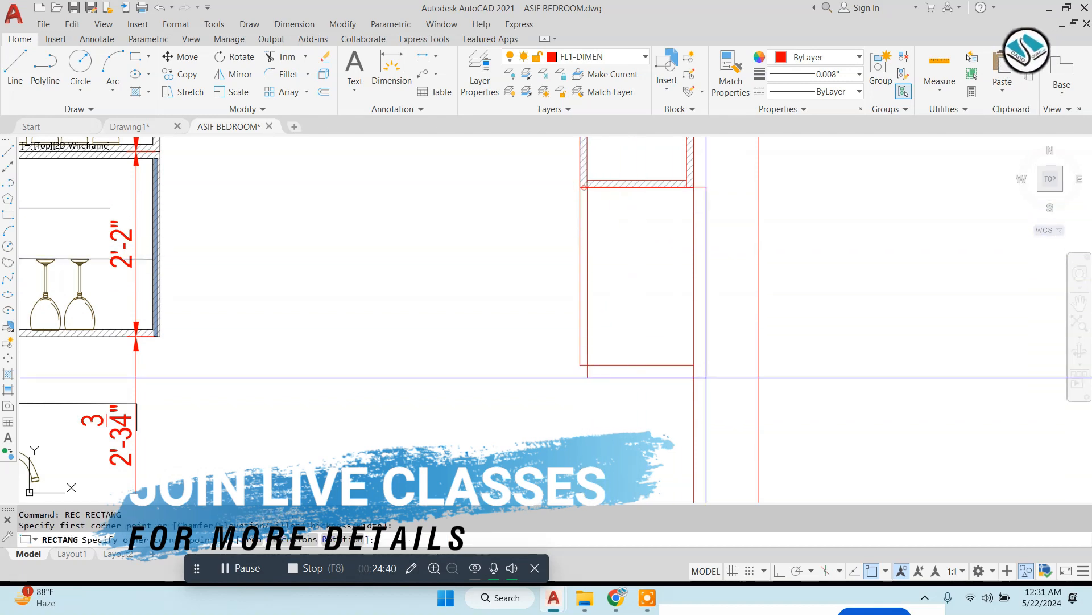
left_click(693, 363)
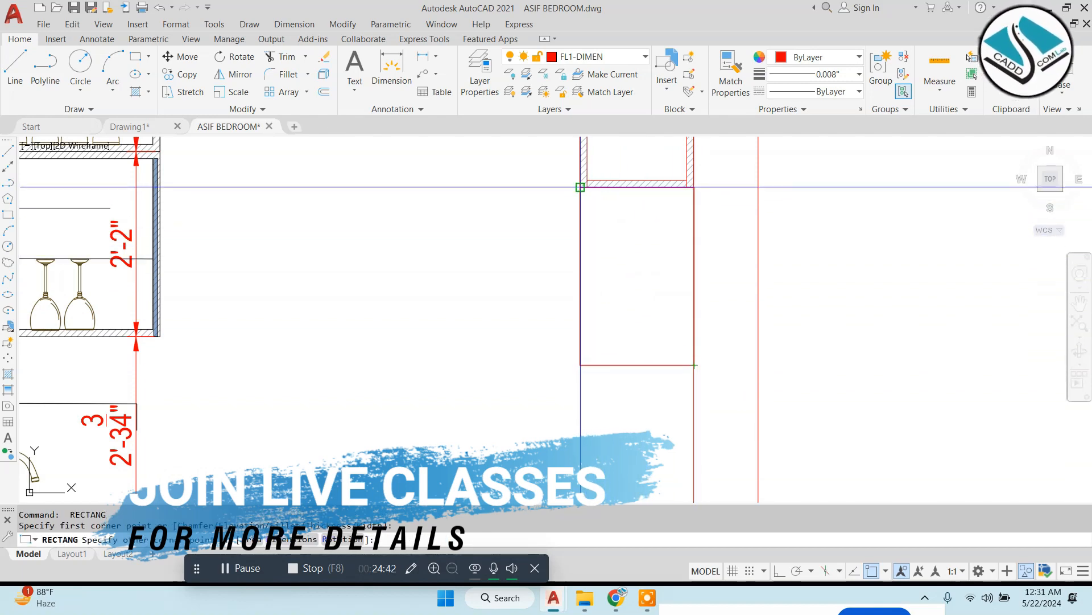
left_click(580, 187)
Offset the overhead cabinet rectangle 1 inch inward.
type("o")
key("Return")
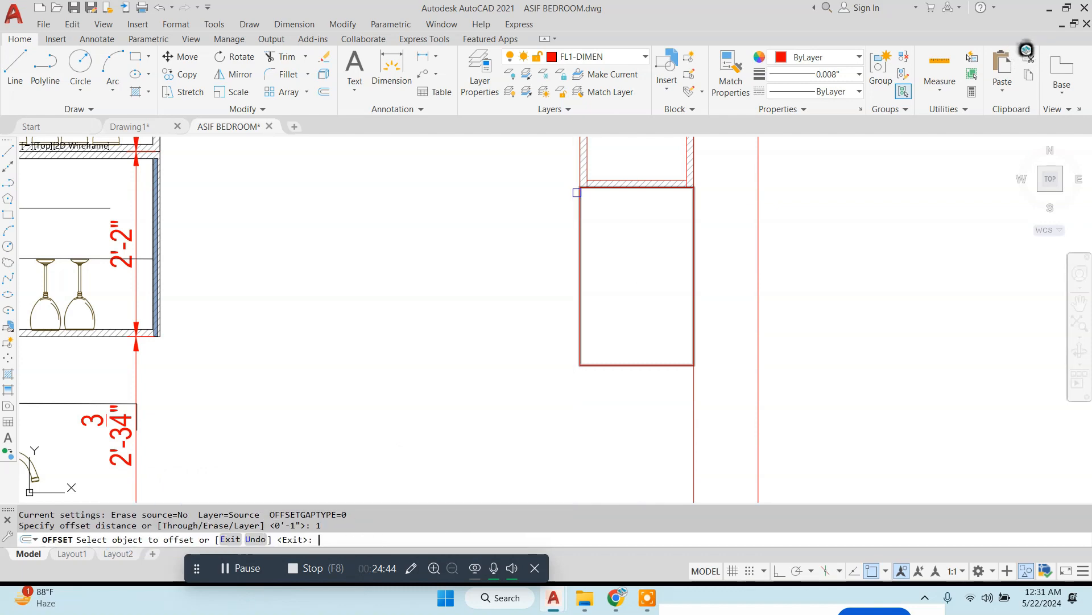
left_click(578, 193)
left_click(620, 241)
key("Escape")
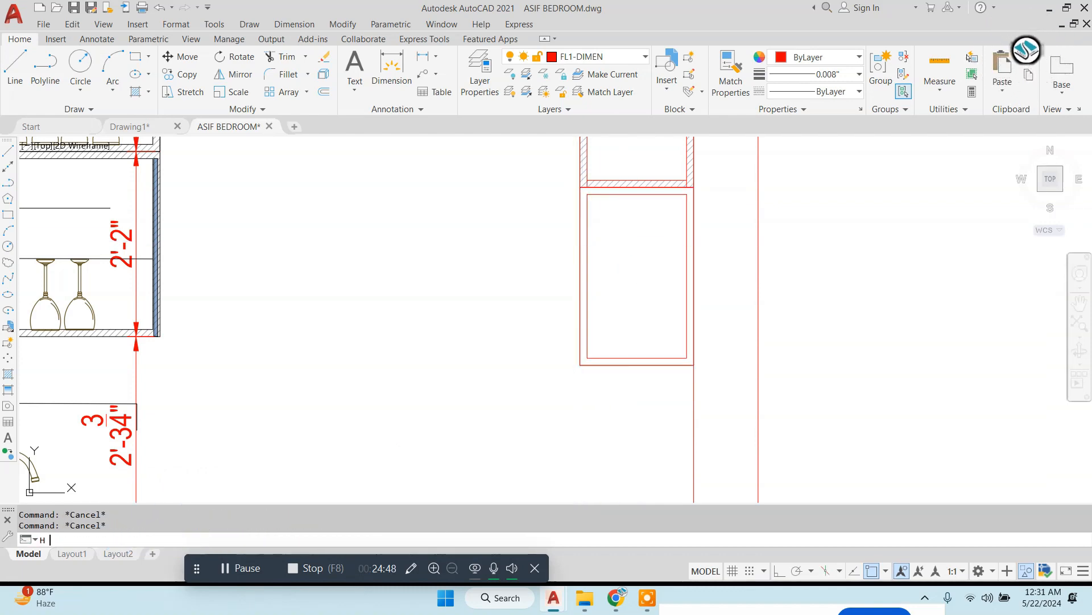
Hatch the band between the two overhead cabinet rectangles with ANSI31 at scale 0.2.
key("Return")
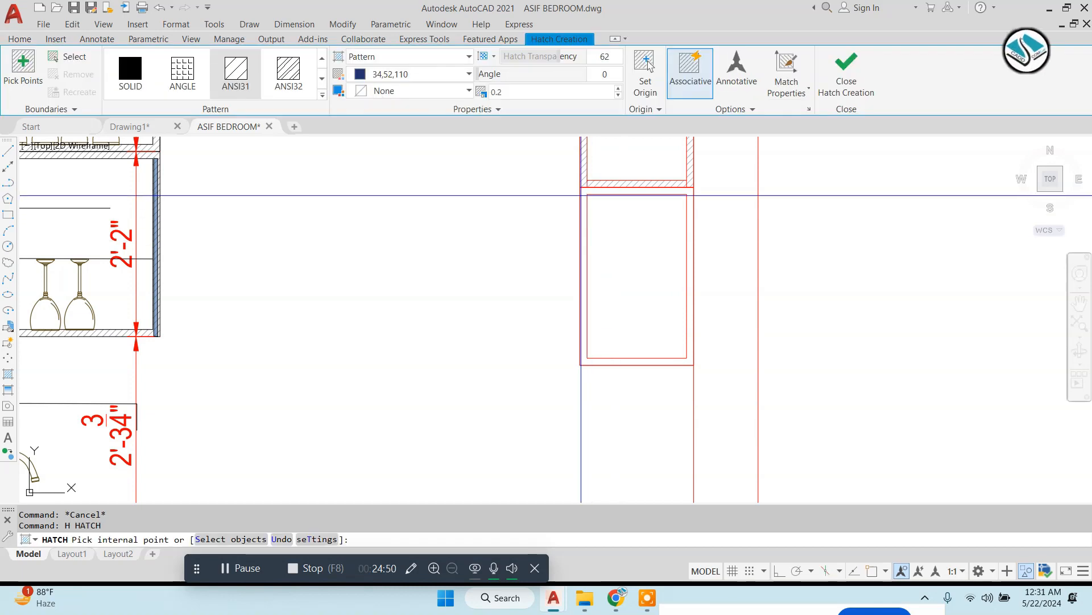
key("Return")
scroll(554, 237, "down", 6)
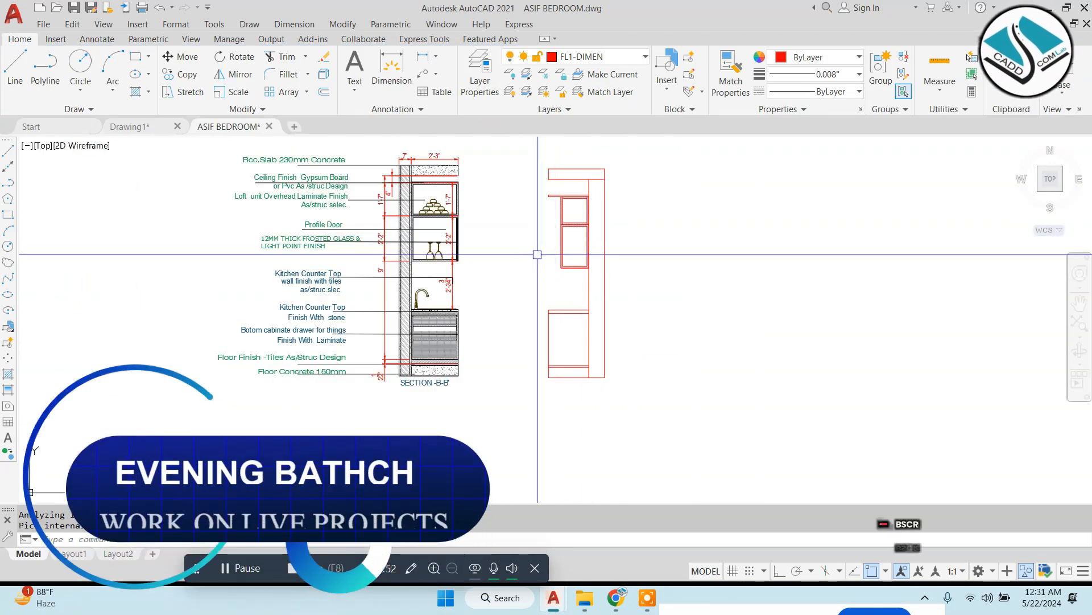
Examine the drawer and tandem arrangement of the base cabinets in ELEVATION-B.
scroll(530, 252, "up", 2)
middle_click_drag(521, 290, 537, 241)
scroll(598, 378, "up", 2)
scroll(597, 377, "down", 4)
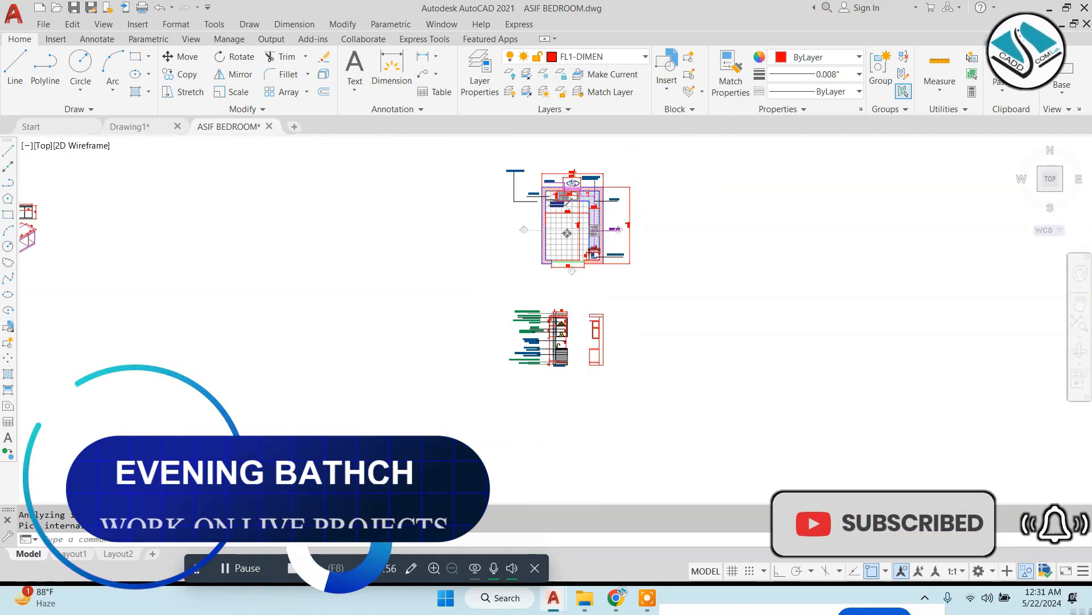
scroll(591, 173, "up", 5)
scroll(590, 236, "down", 5)
scroll(317, 239, "up", 7)
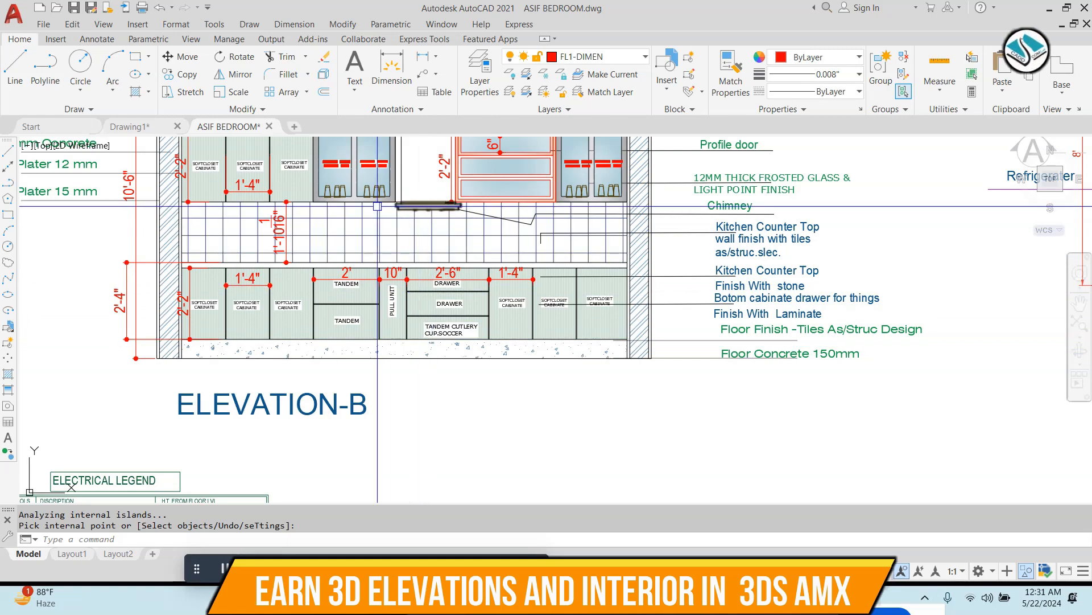
scroll(411, 219, "up", 2)
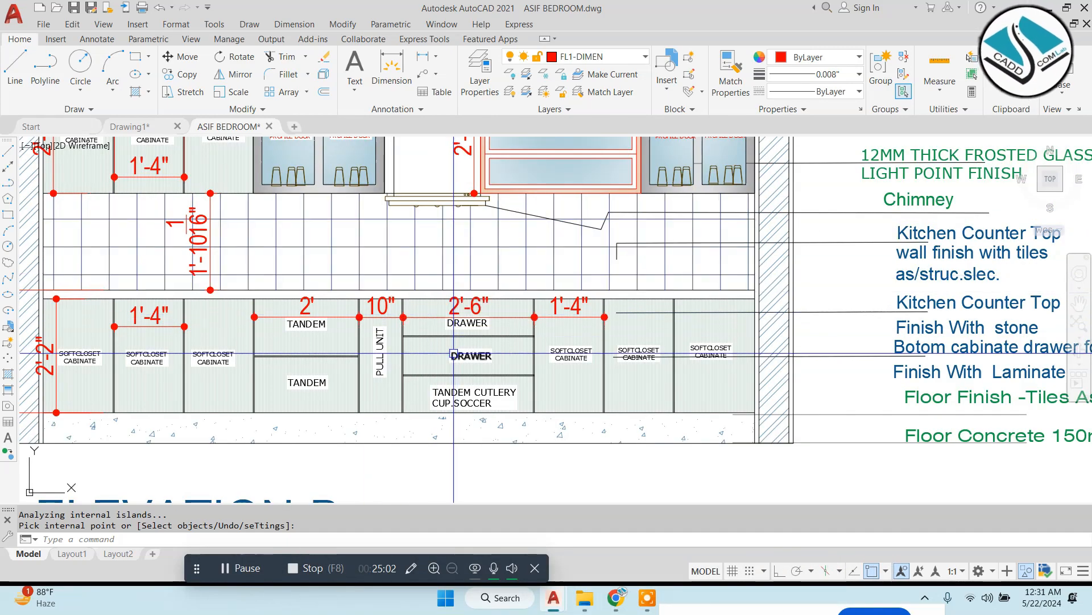
scroll(433, 318, "down", 6)
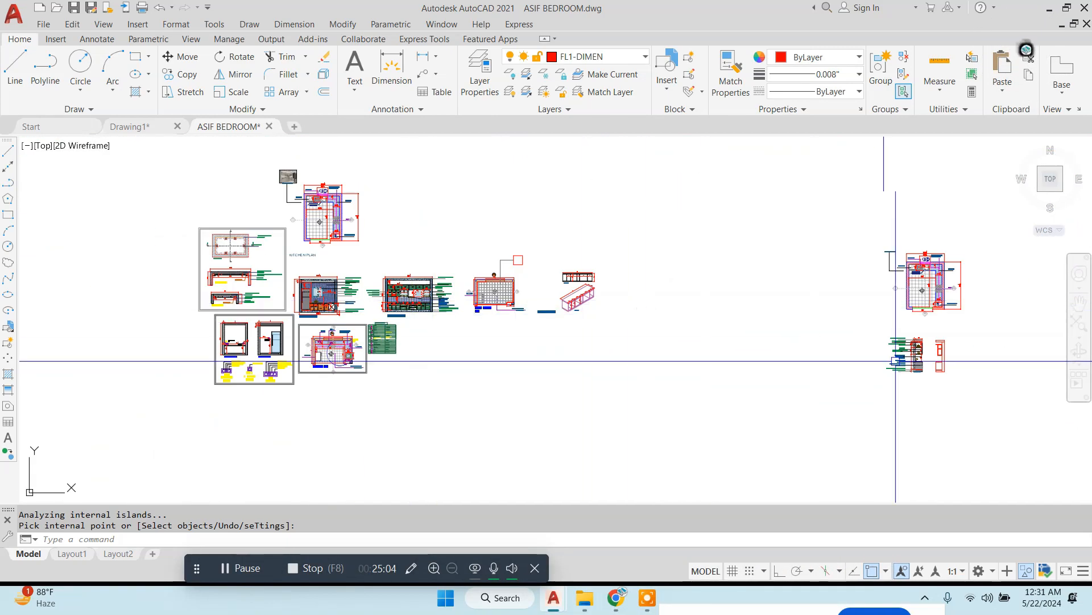
Divide the front line of the new base counter outline into 3 equal segments.
scroll(895, 361, "up", 8)
key("Escape")
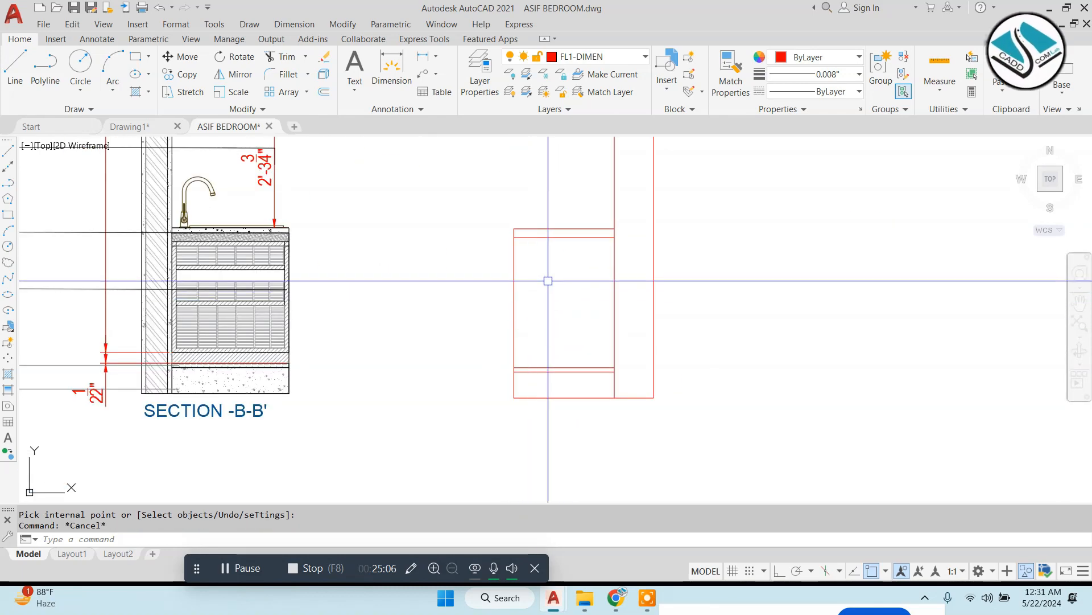
left_click_drag(548, 281, 472, 310)
type("DIV")
key("Return")
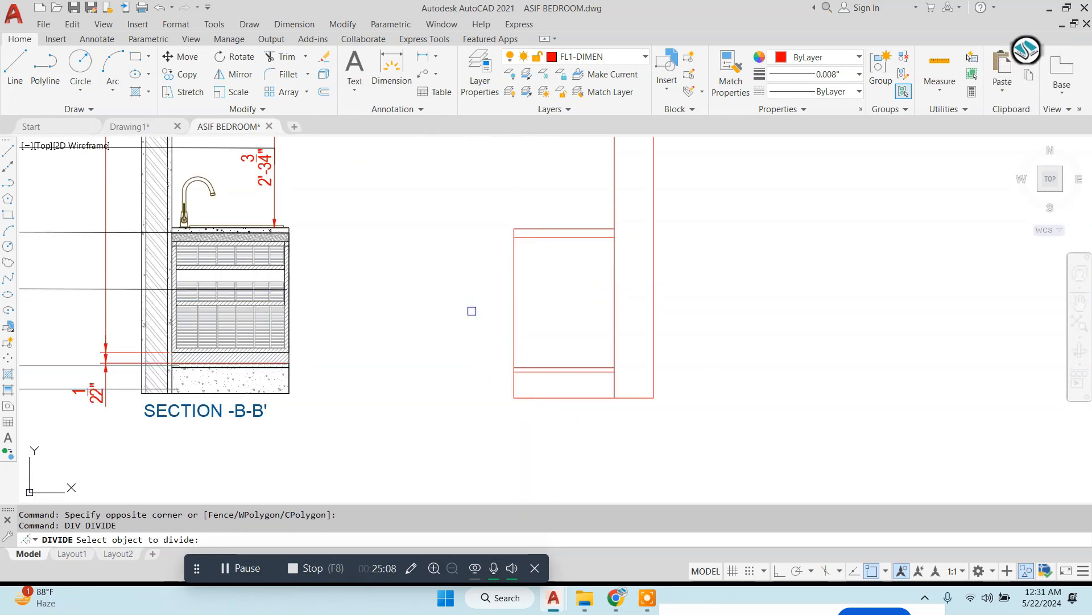
type("3")
key("Return")
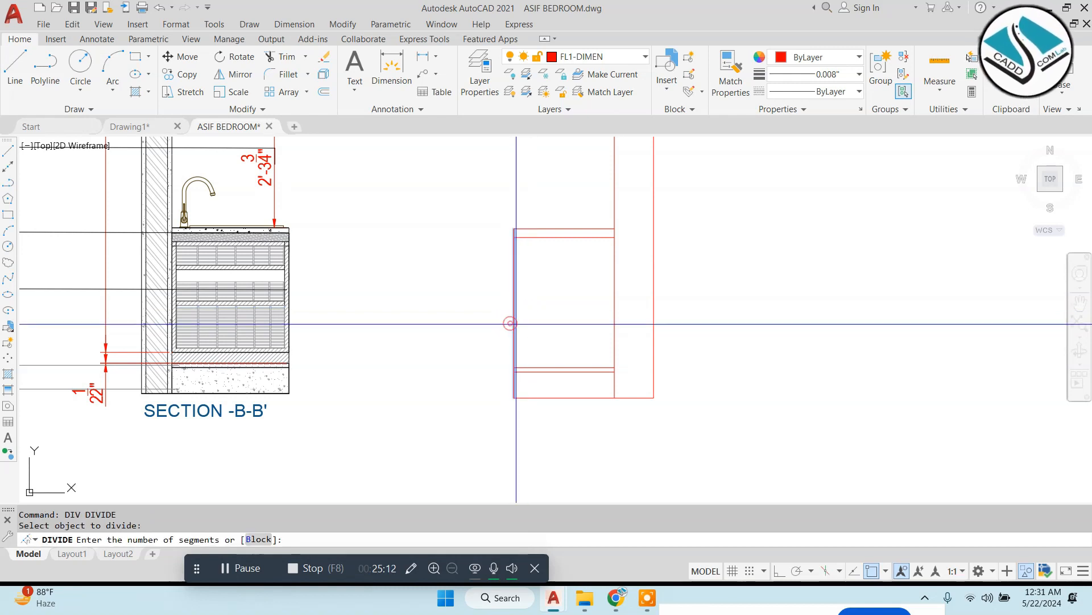
Draw horizontal lines from both division points across the base counter and past the wall, with Ortho on.
type("L")
key("Return")
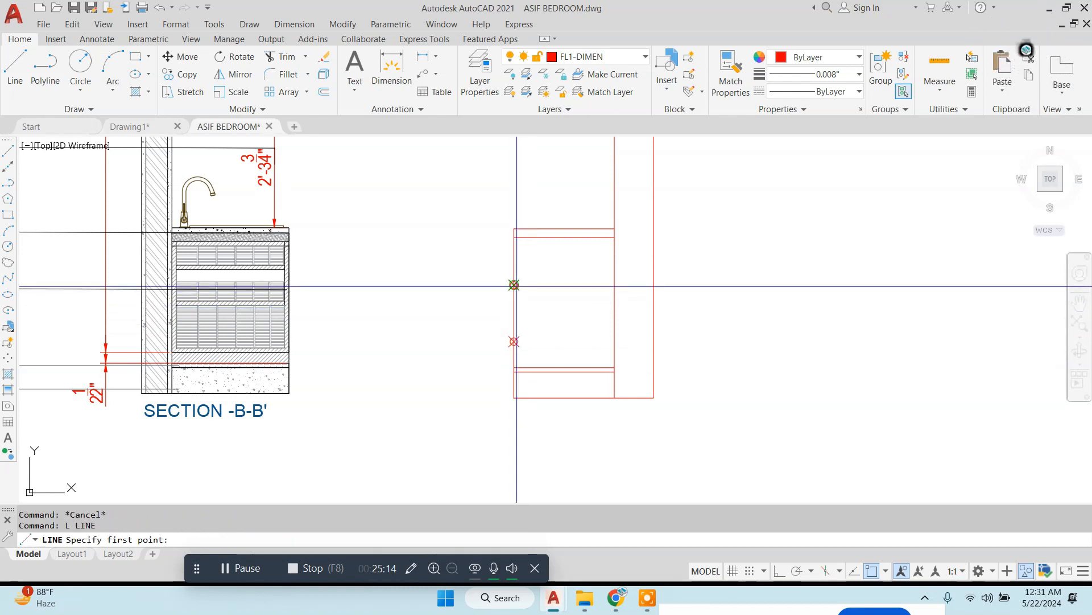
left_click(514, 285)
key("F8")
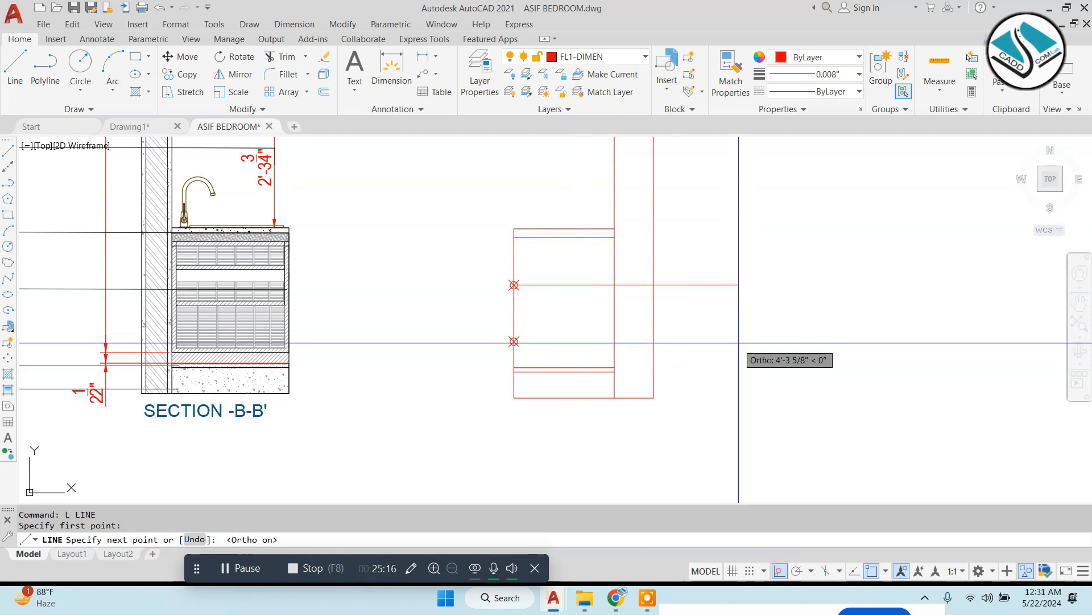
left_click(773, 285)
key("Escape")
key("Return")
left_click(514, 341)
left_click(724, 341)
key("Escape")
Trim both division lines back to the inner wall line and erase their leftover pieces beyond the wall.
type("tr")
key("Return")
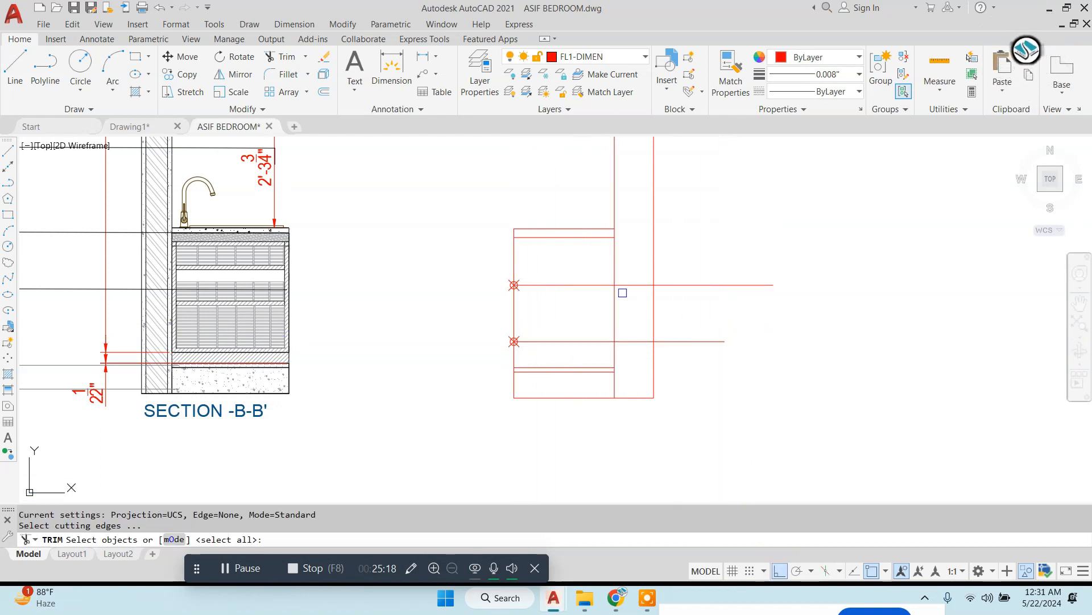
key("Return")
scroll(634, 294, "up", 4)
left_click(639, 232)
left_click(798, 236)
left_click(739, 449)
key("Escape")
left_click(760, 447)
type("e")
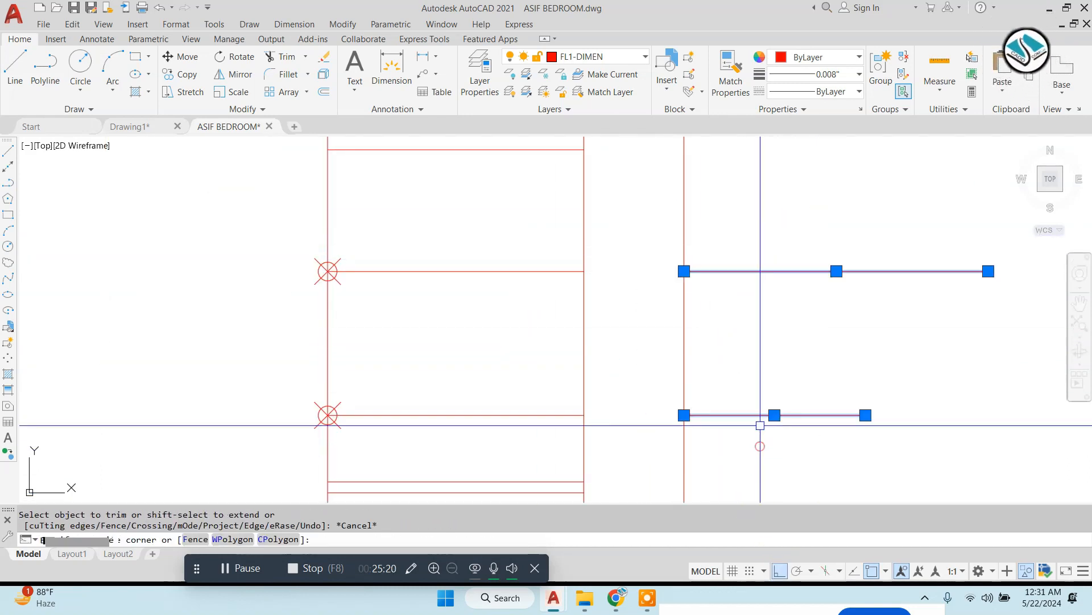
key("Return")
Erase the two division point markers on the counter's front line.
left_click(266, 230)
left_click(408, 466)
type("e")
key("Return")
scroll(494, 331, "down", 2)
key("Escape")
Draw a rectangle over the upper drawer compartment below the countertop and offset it inward.
type("re")
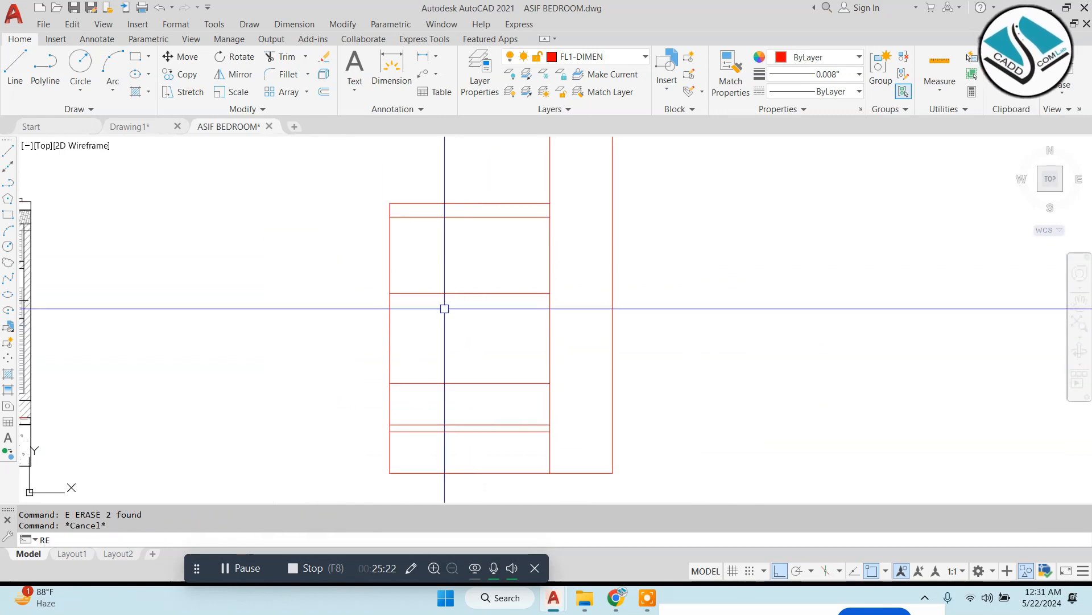
type("c")
key("Return")
left_click(390, 216)
left_click(549, 293)
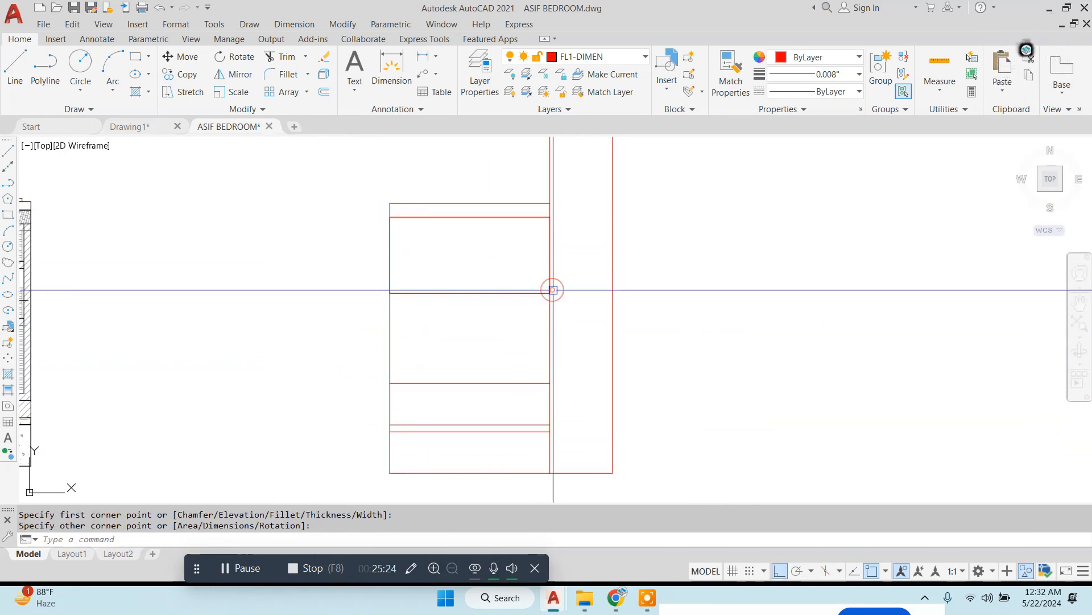
left_click(498, 292)
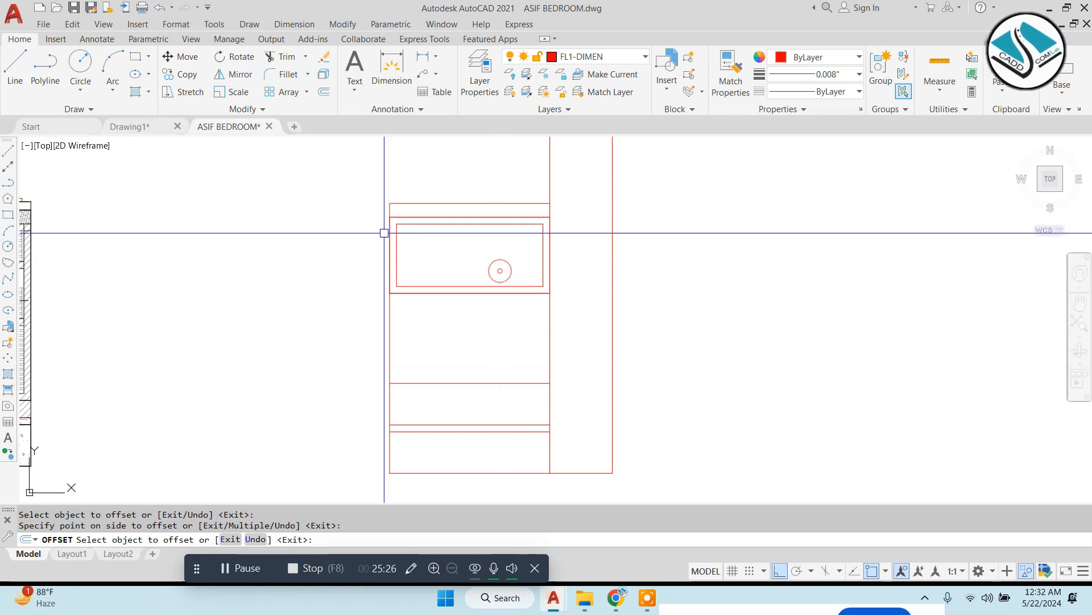
left_click(404, 226)
key("Escape")
Copy the inset drawer rectangle down into the middle compartment of the base counter.
left_click(404, 223)
type("c")
scroll(411, 227, "up", 2)
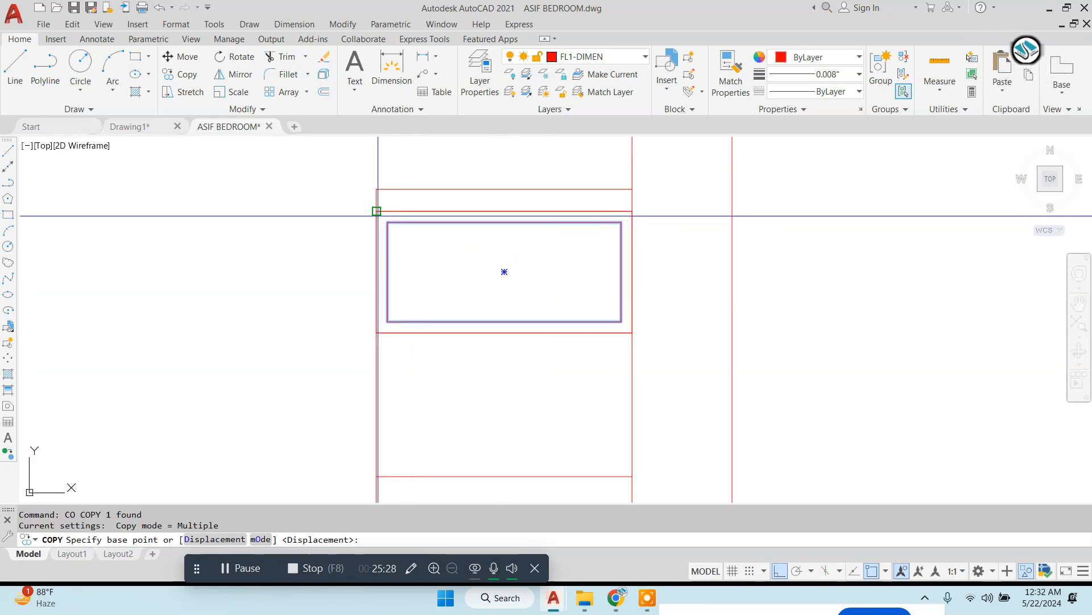
left_click(376, 211)
left_click(376, 332)
middle_click_drag(427, 390, 409, 330)
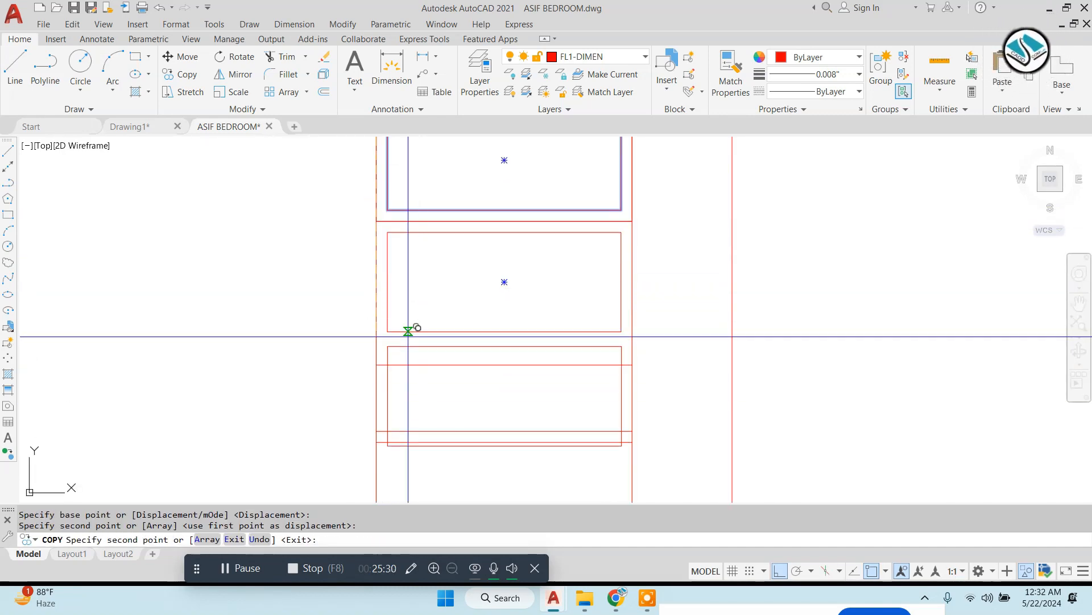
scroll(455, 388, "down", 2)
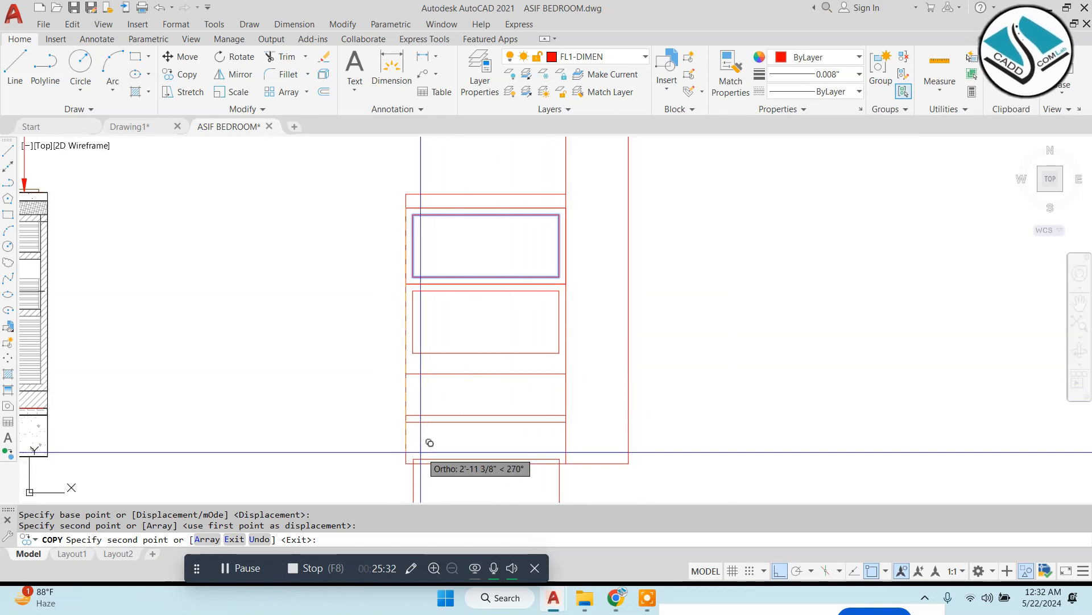
key("Escape")
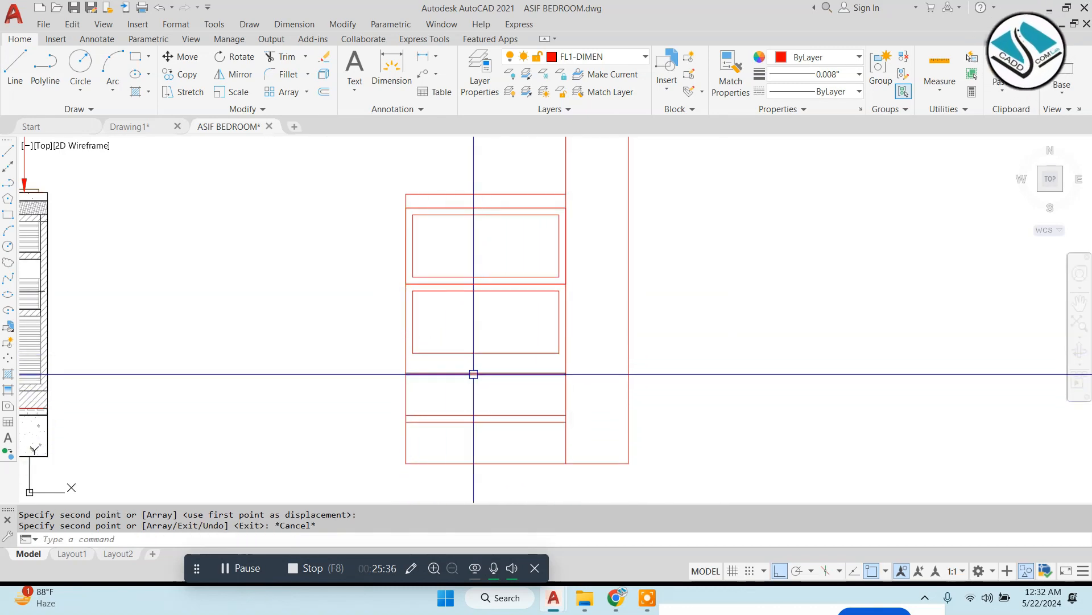
Undo the drawer rectangle's copy and its inward offset.
key("ctrl+z")
key("ctrl+z")
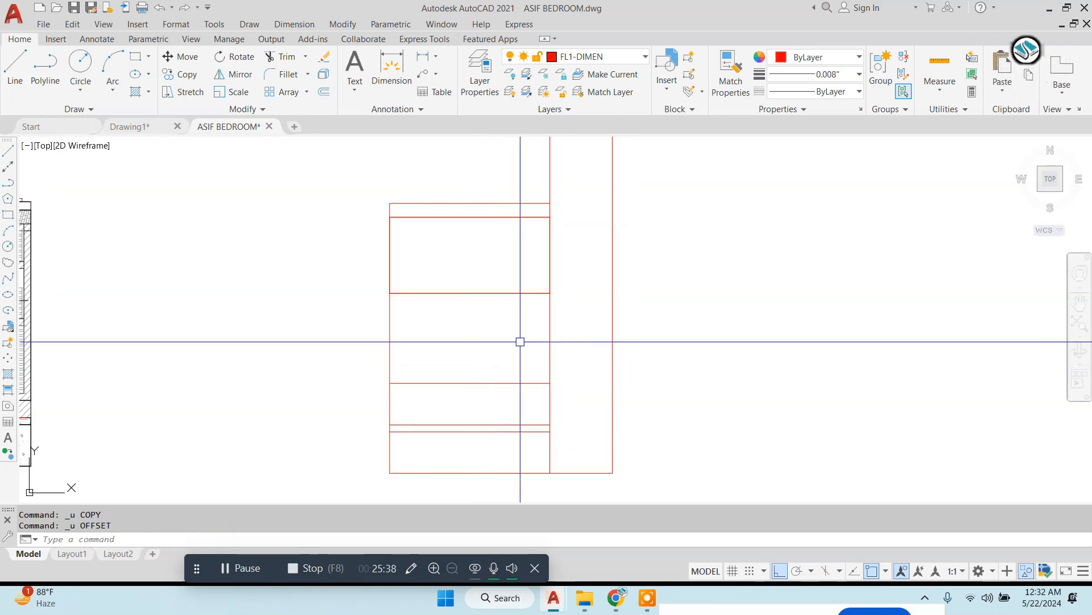
key("Escape")
key("Escape")
Erase the upper compartment rectangle and both horizontal division lines in the base counter.
left_click(464, 405)
key("space")
key("Escape")
left_click(454, 258)
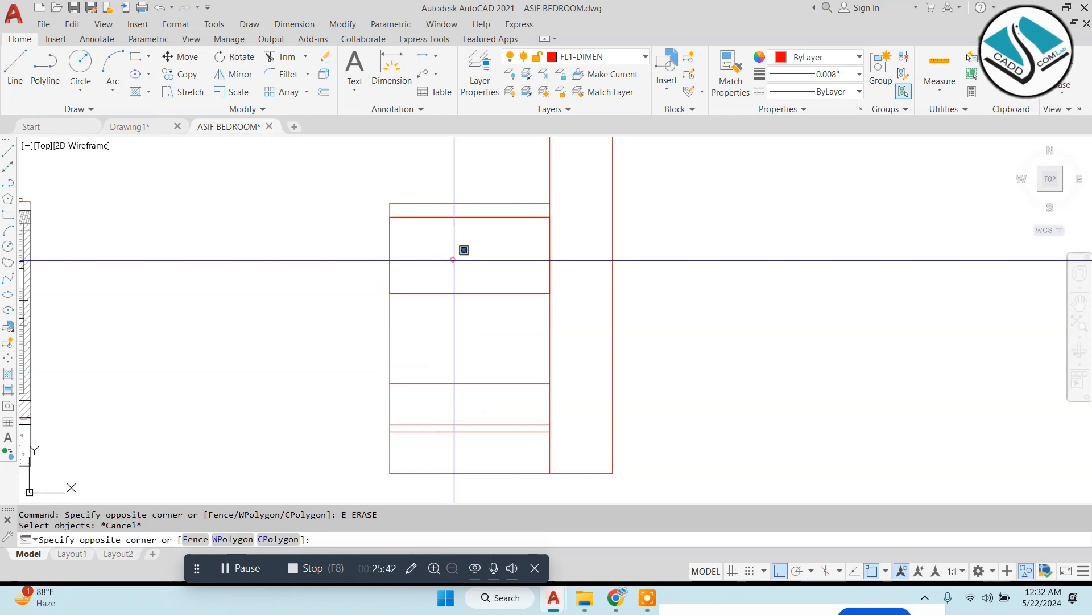
left_click(415, 412)
type("E")
key("space")
Trim the counter's front line between the two closely spaced lines above the plinth.
type("TR")
key("space")
key("space")
scroll(397, 410, "up", 4)
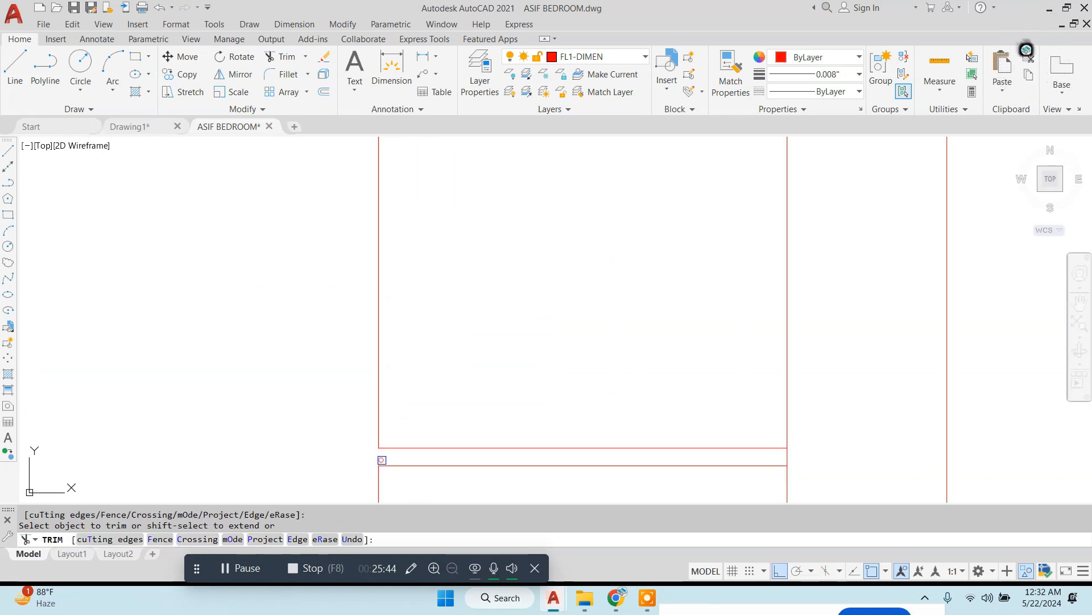
key("Escape")
key("Escape")
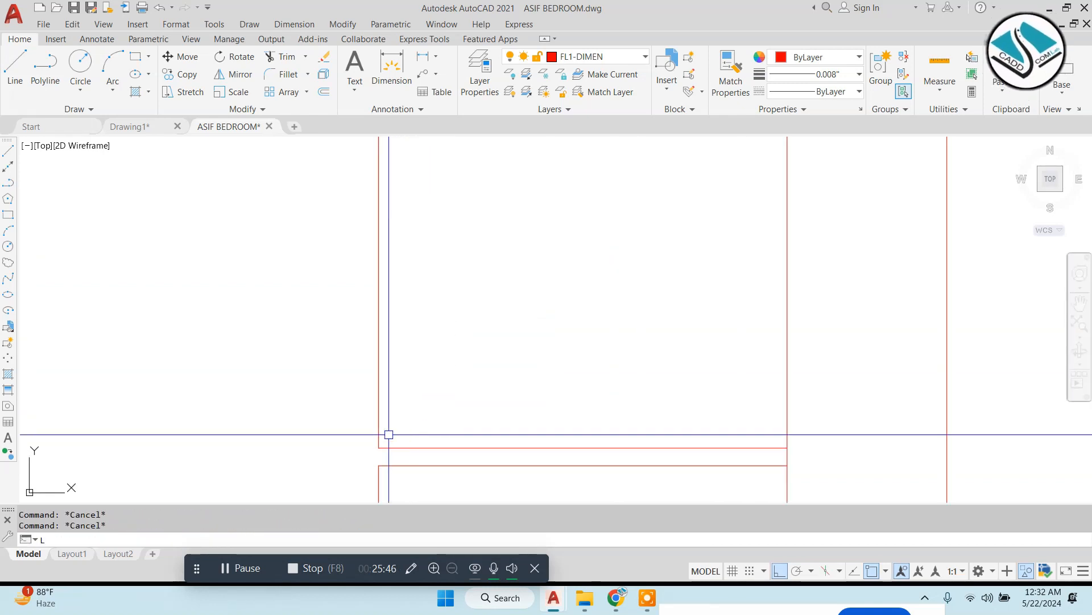
Divide the counter's front line above the plinth into three equal parts.
scroll(378, 465, "down", 3)
key("Escape")
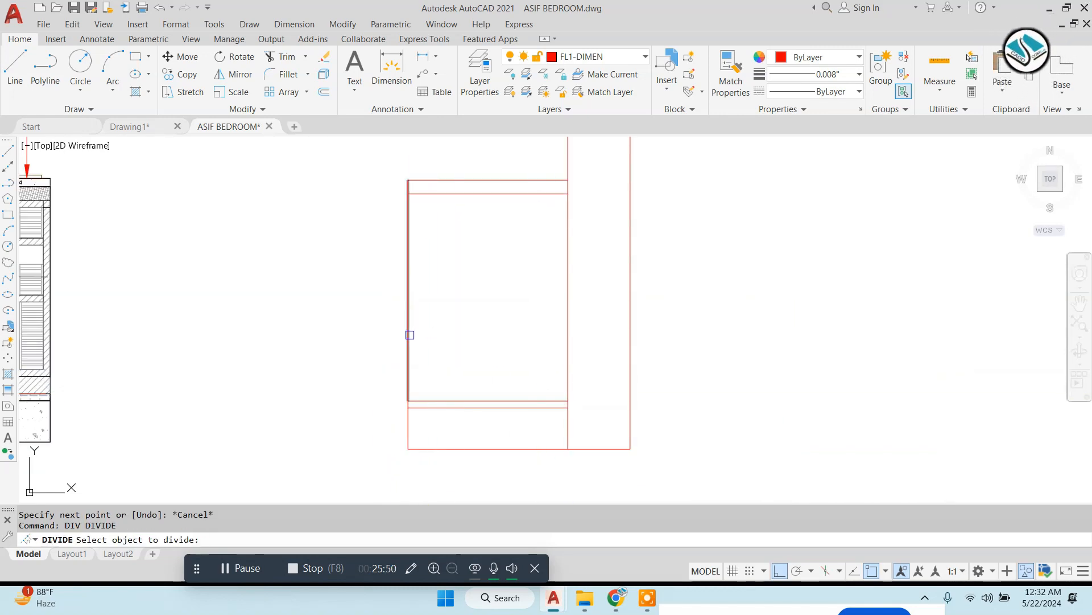
left_click(409, 334)
key("Escape")
Draw horizontal lines from the two new division points across the counter and past the outer wall line.
type("l")
key("space")
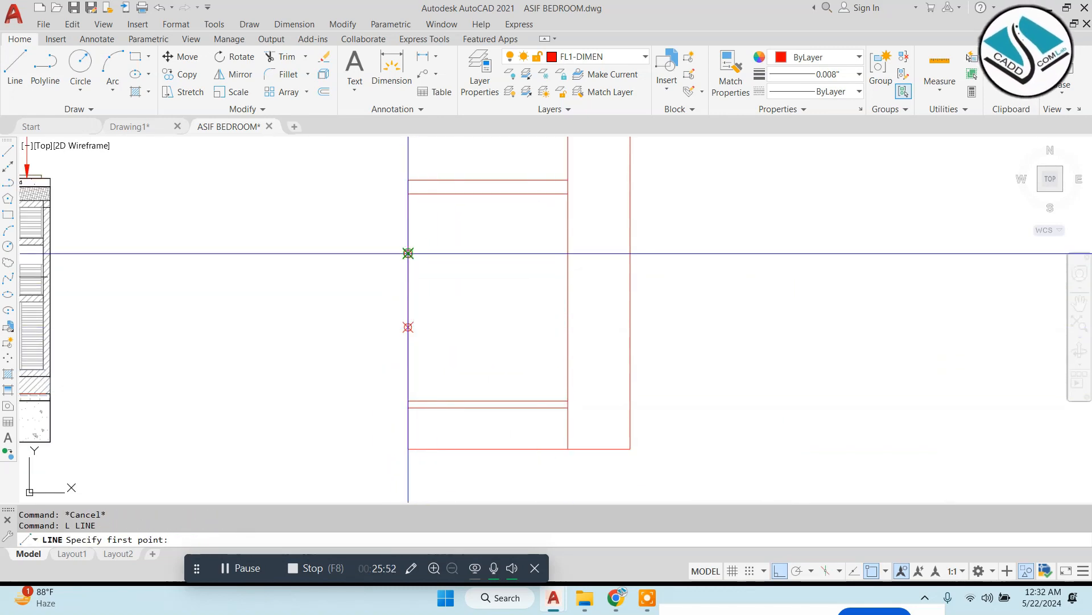
left_click(408, 253)
left_click(741, 241)
key("Escape")
key("space")
left_click(408, 326)
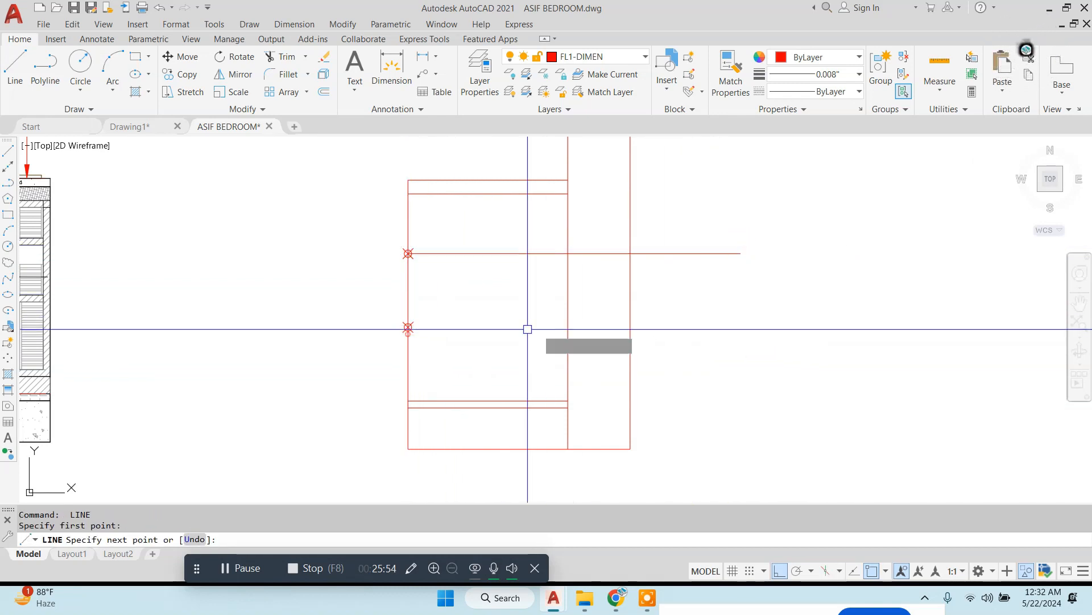
key("Escape")
key("space")
left_click(408, 327)
key("Escape")
Trim both new division lines inside the wall thickness and erase their leftover pieces beyond the wall.
type("tr")
left_click(611, 236)
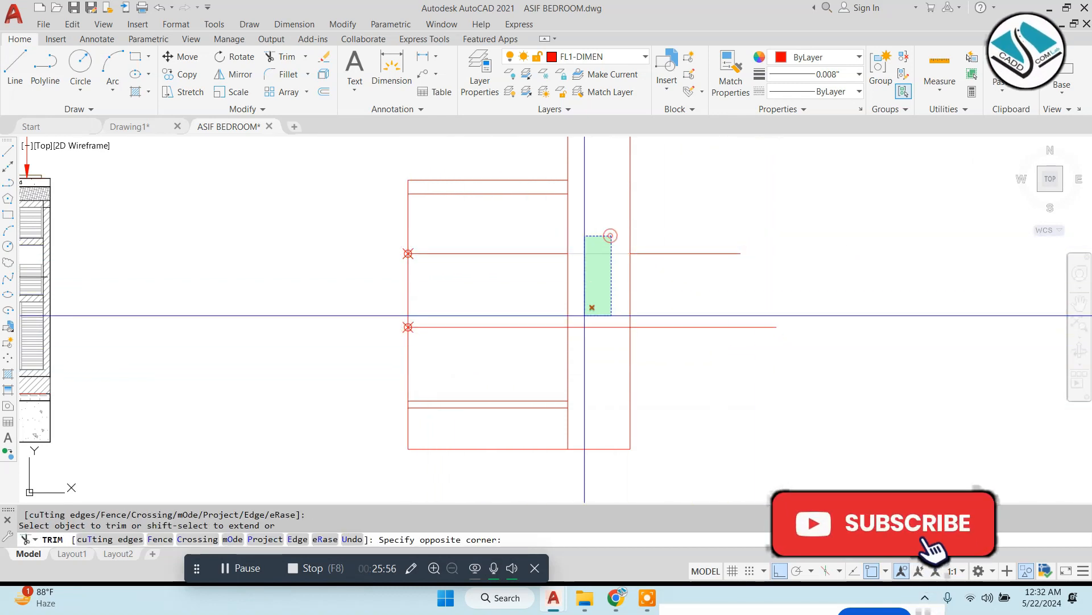
left_click(584, 346)
key("Escape")
left_click(751, 232)
left_click(687, 381)
type("e")
Erase the two division point markers from the counter's front line.
left_click(247, 250)
left_click(461, 388)
type("e ")
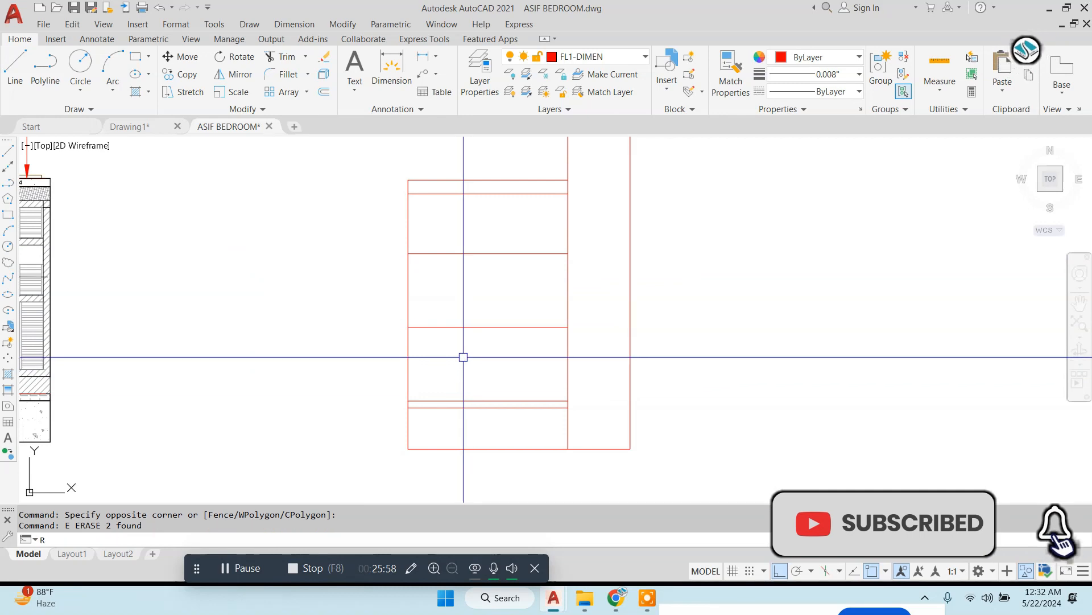
Draw a rectangle over the top drawer compartment and offset it inward by 1 inch.
type("rec")
left_click(407, 194)
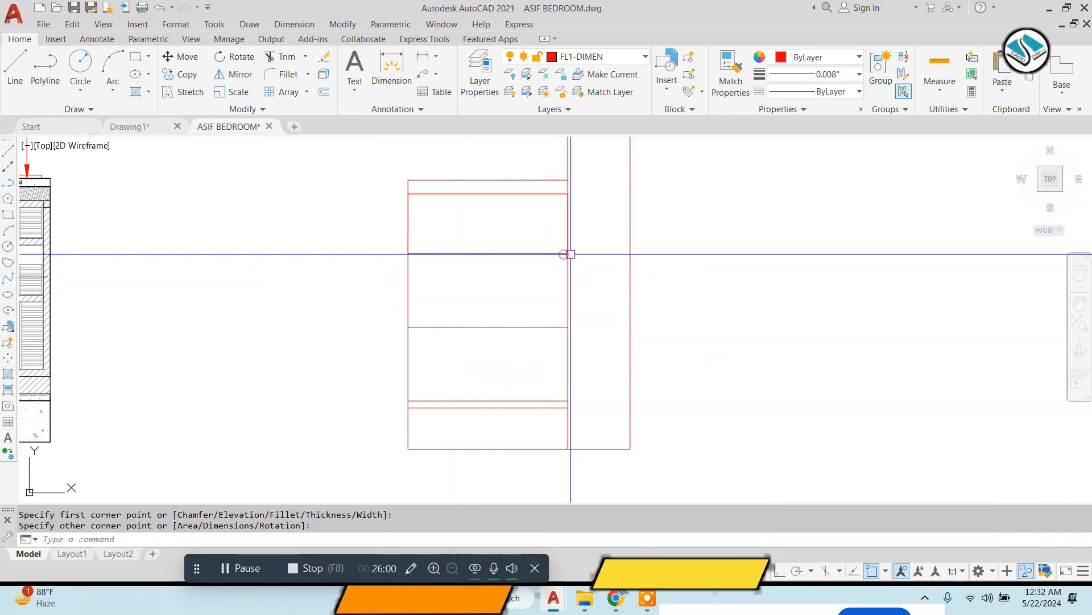
left_click(568, 253)
type("o 1")
left_click(559, 254)
left_click(493, 222)
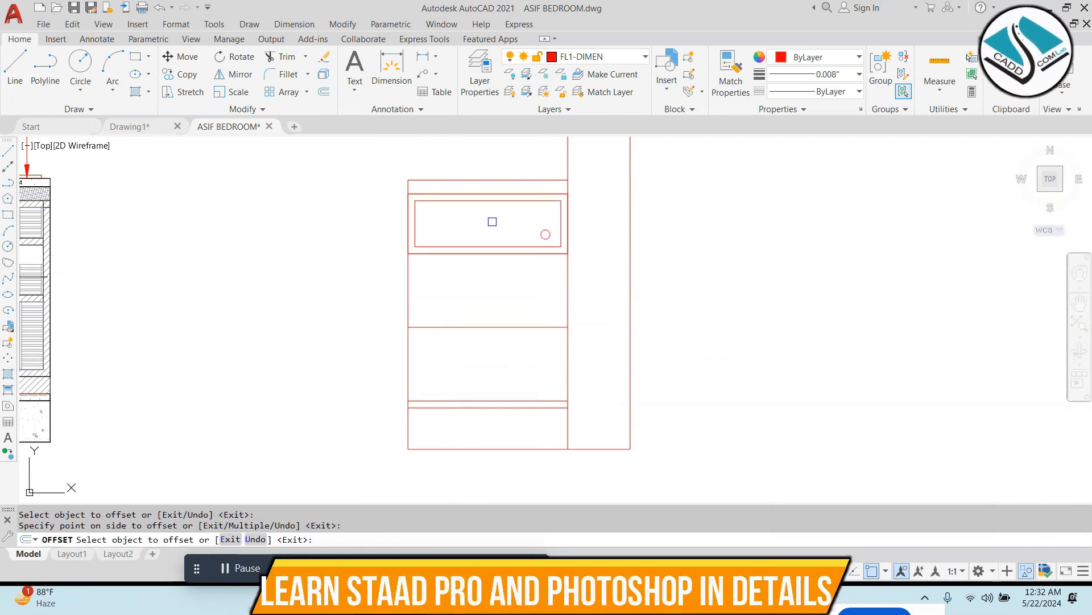
key("Escape")
left_click(462, 244)
type("co")
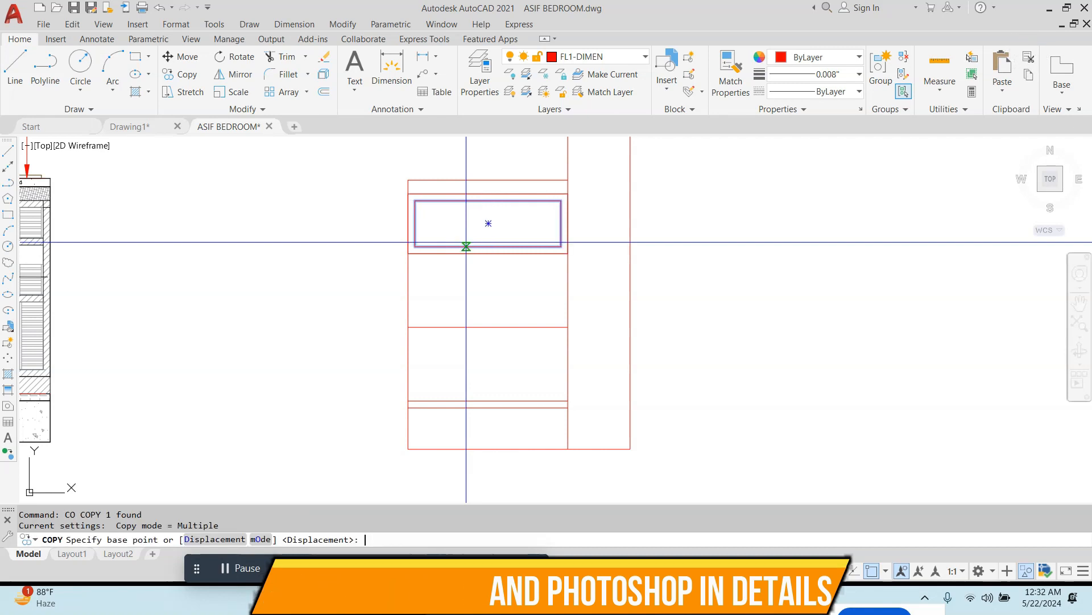
left_click(408, 199)
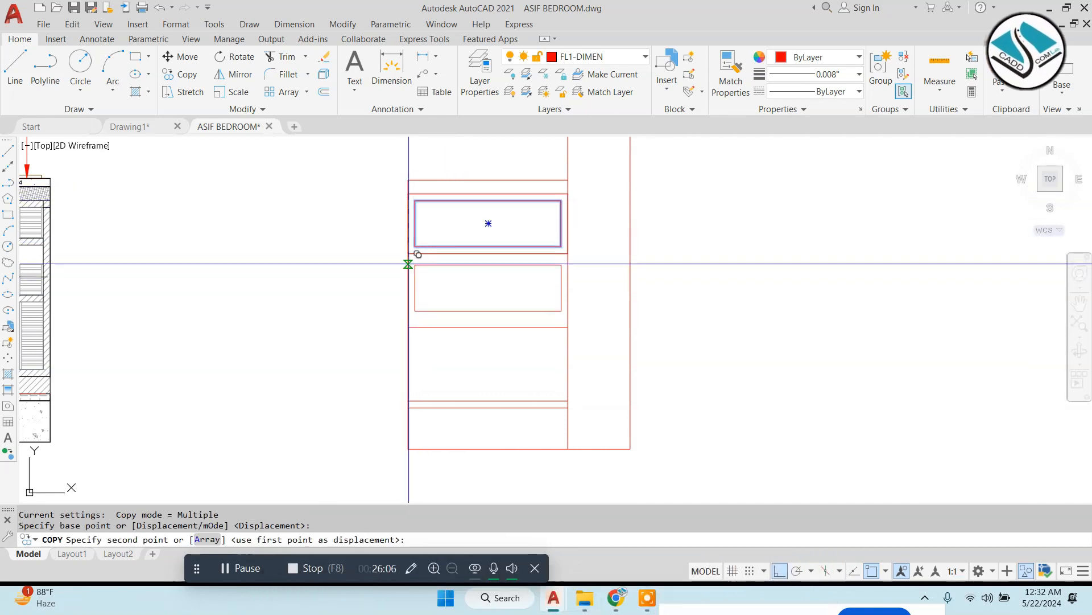
key("Escape")
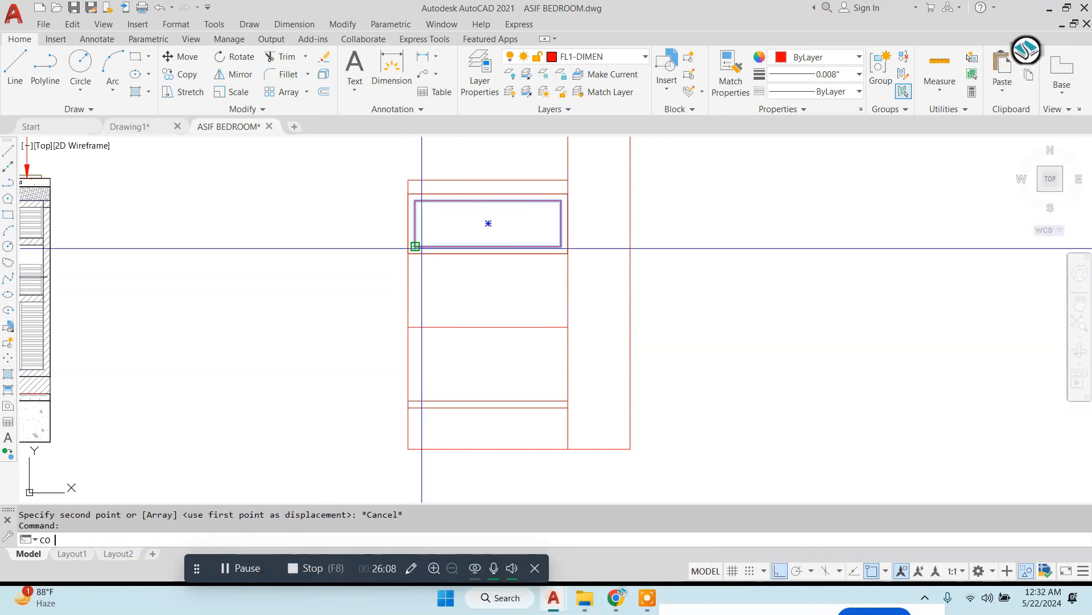
Copy the inset drawer rectangle into the middle and lower compartments.
scroll(414, 219, "up", 2)
left_click(403, 174)
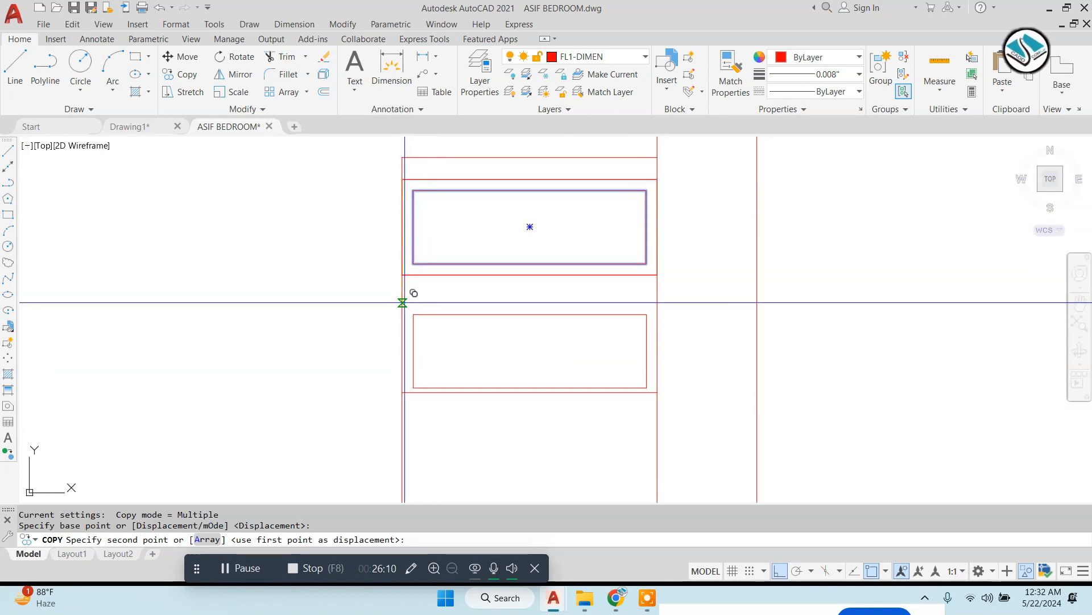
left_click(404, 278)
middle_click_drag(406, 392, 393, 289)
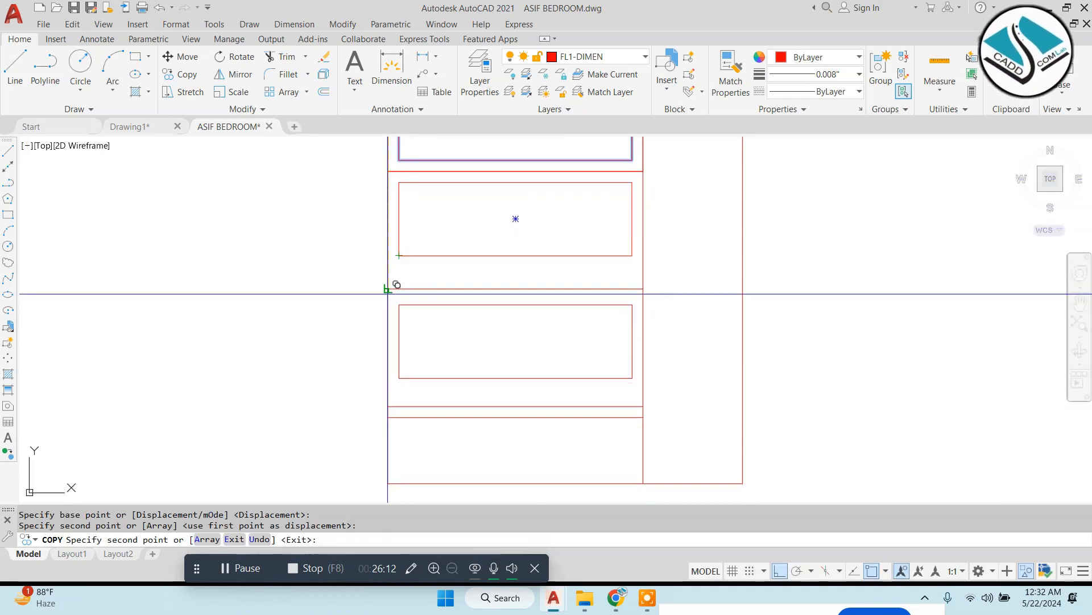
left_click(388, 291)
key("Escape")
Copy the uppermost drawer basket pattern from section B-B' into the empty space beside the new section, keeping it level with Ortho.
scroll(522, 303, "down", 2)
middle_click_drag(527, 278, 624, 315)
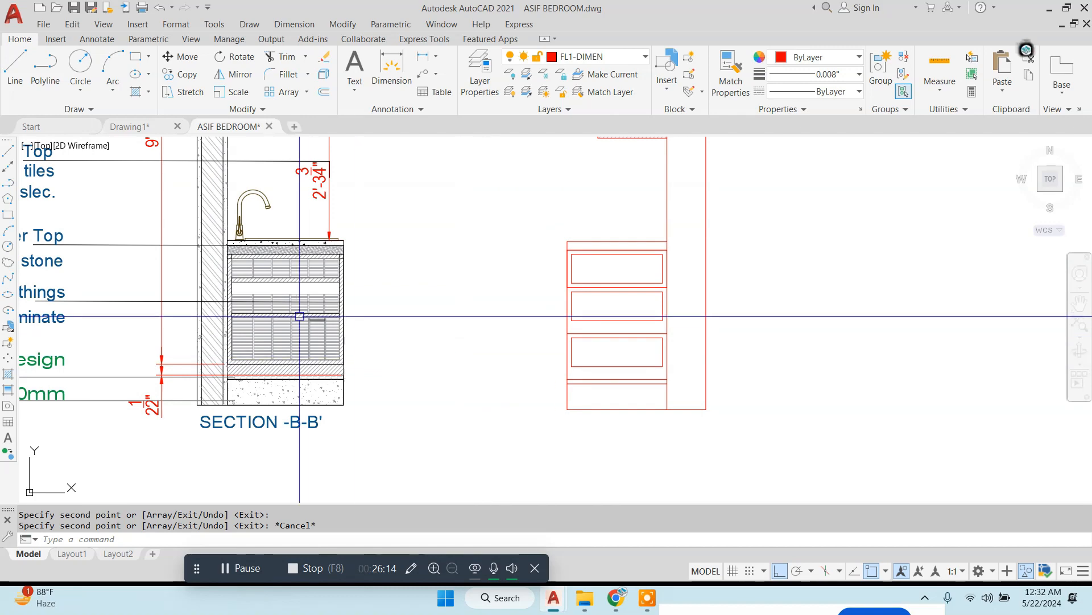
scroll(276, 256, "up", 1)
scroll(276, 255, "up", 5)
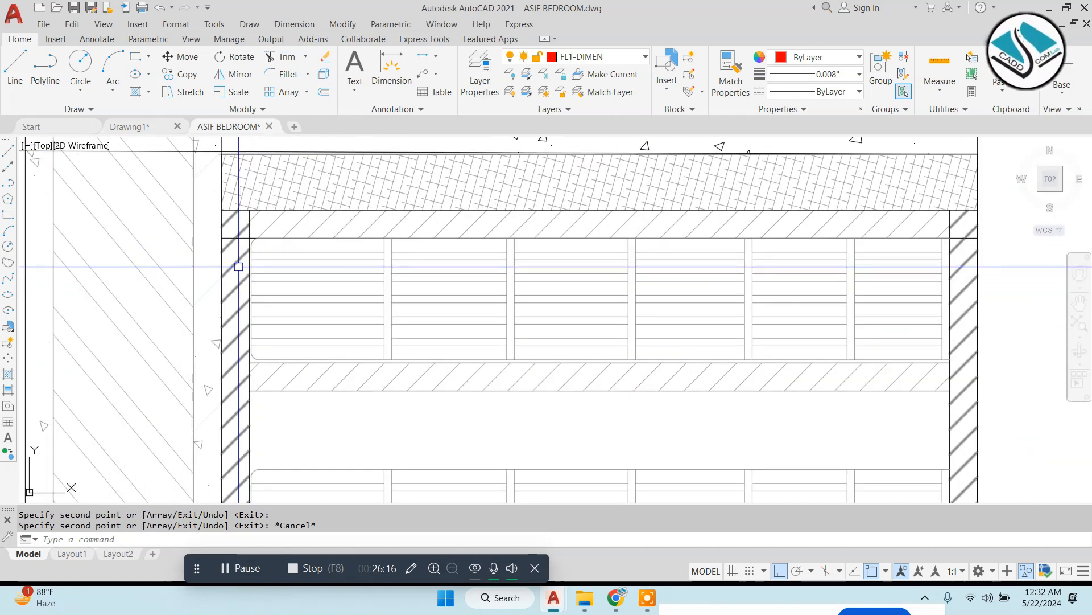
scroll(232, 249, "up", 2)
left_click(237, 241)
scroll(245, 249, "down", 2)
key("Escape")
scroll(247, 249, "up", 1)
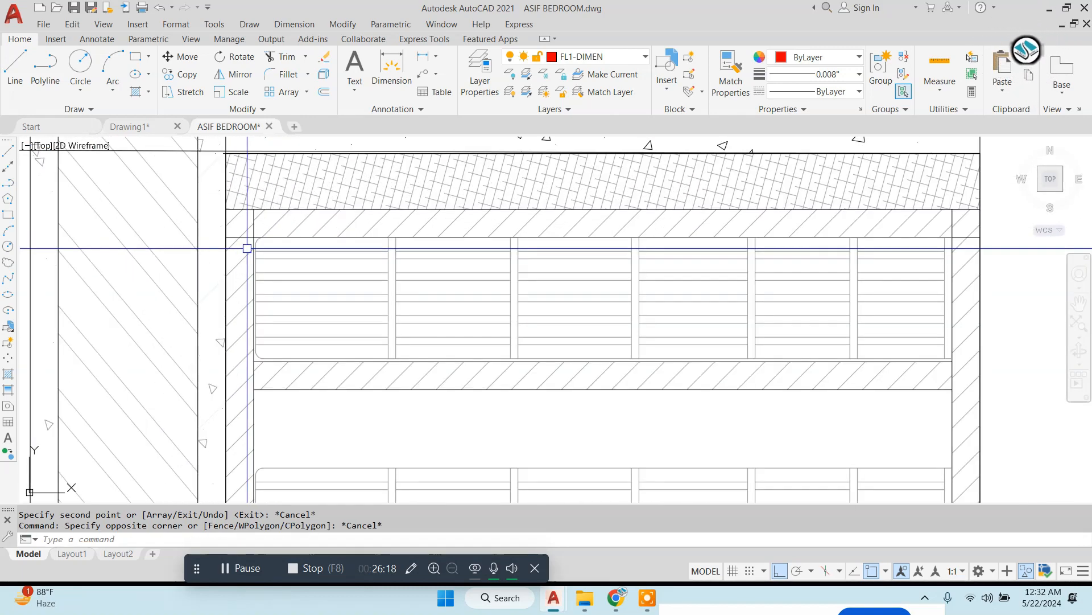
left_click(237, 226)
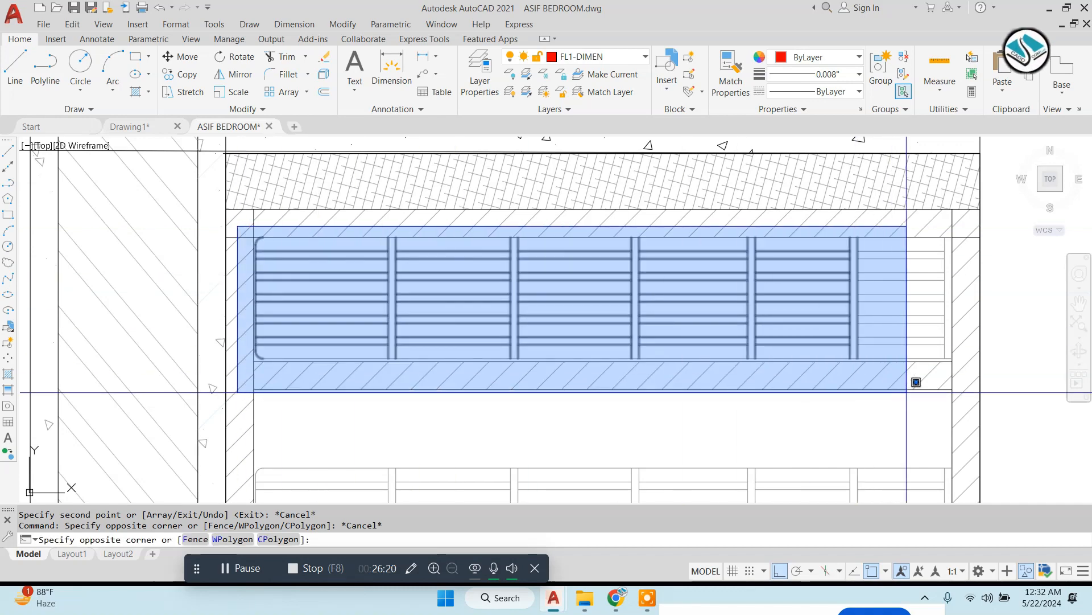
left_click(968, 378)
scroll(566, 323, "down", 2)
middle_click_drag(584, 328, 534, 322)
type("co")
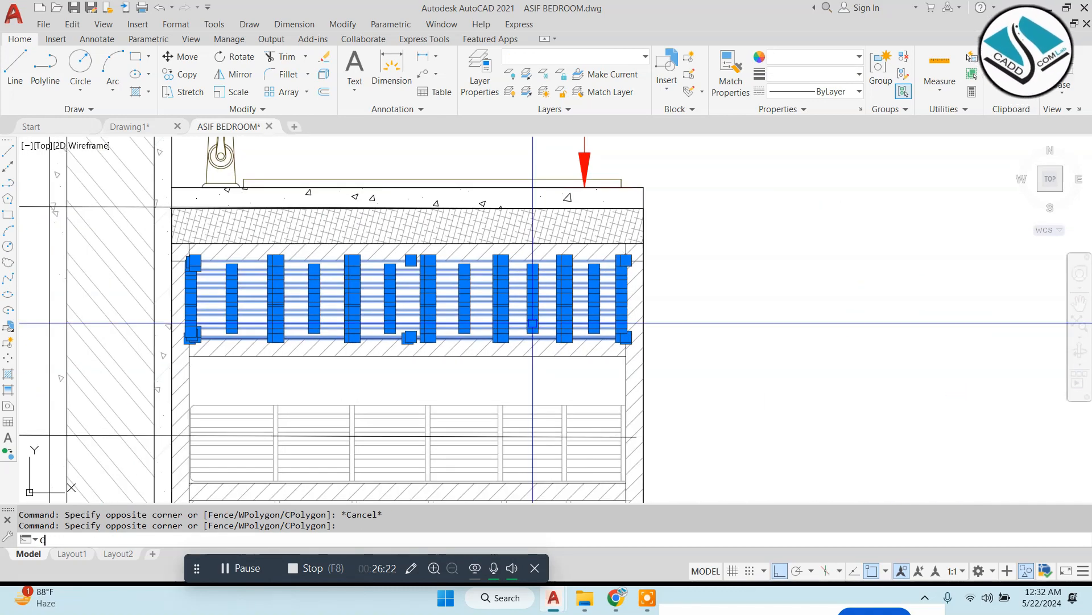
key("Return")
left_click(534, 322)
middle_click_drag(822, 341, 250, 366)
left_click(634, 378)
key("Escape")
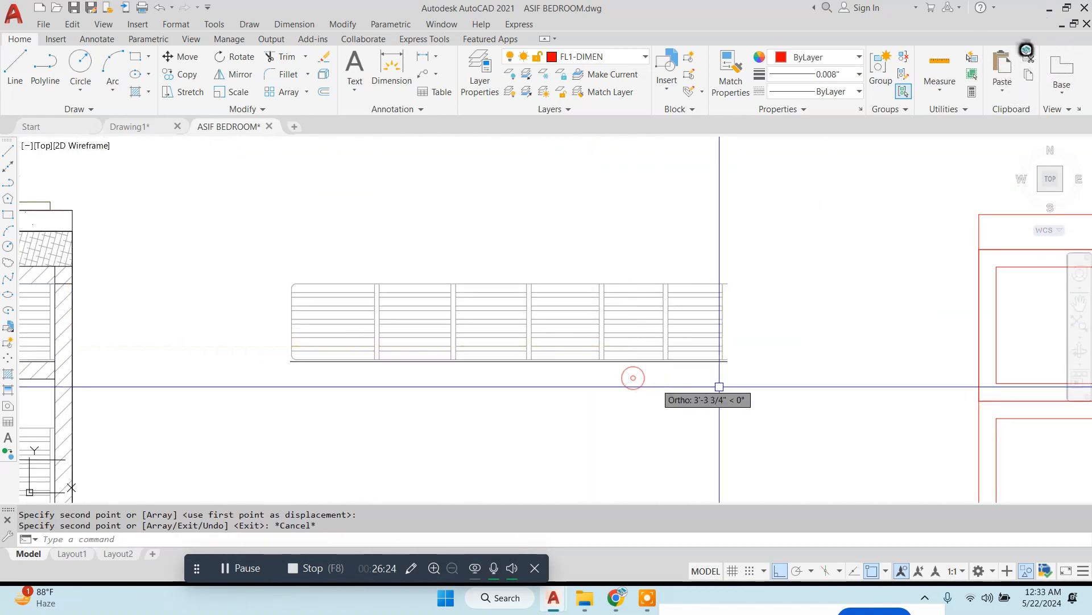
Draw a horizontal line through the middle of the copied basket pattern, extending past both its ends.
scroll(710, 336, "up", 2)
scroll(711, 336, "up", 2)
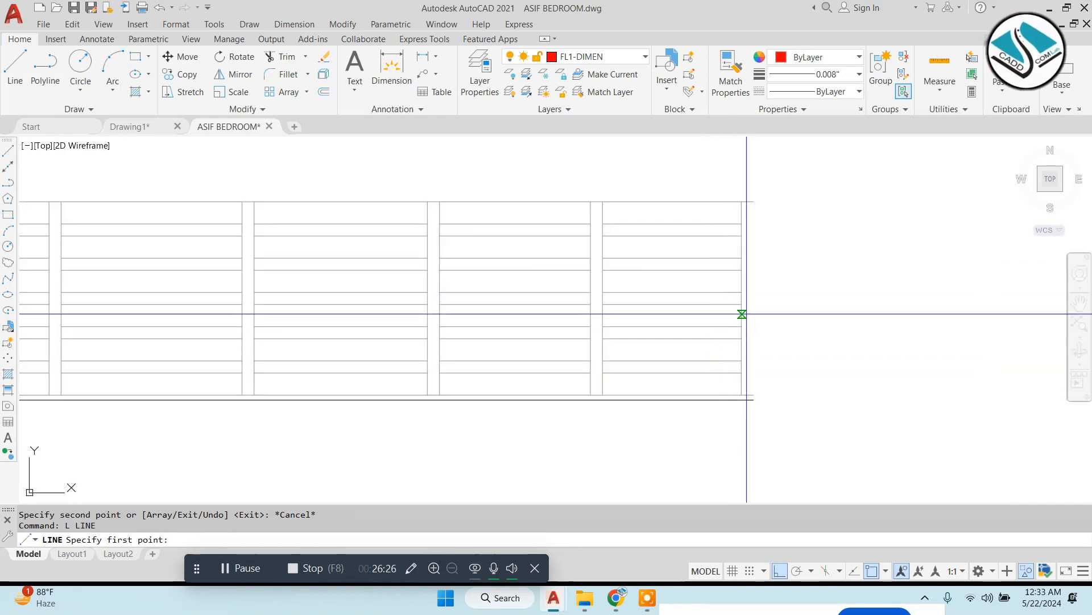
middle_click_drag(324, 314, 794, 312)
scroll(795, 312, "down", 2)
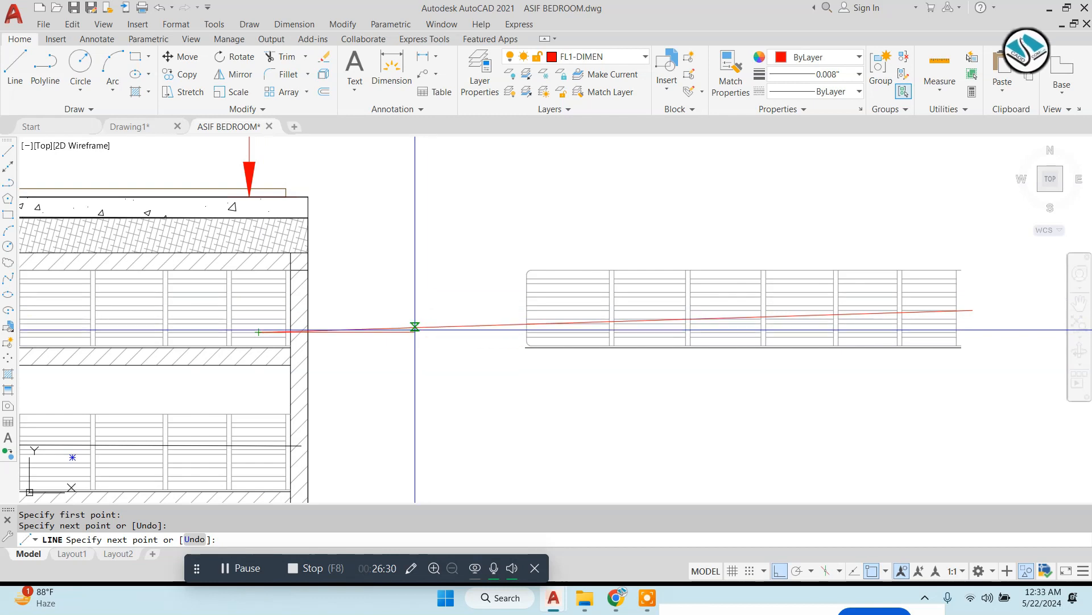
middle_click_drag(596, 343, 477, 343)
Trim the copied basket pattern's vertical bars along the horizontal cutting line.
type("tr")
key("space")
key("space")
left_click(865, 237)
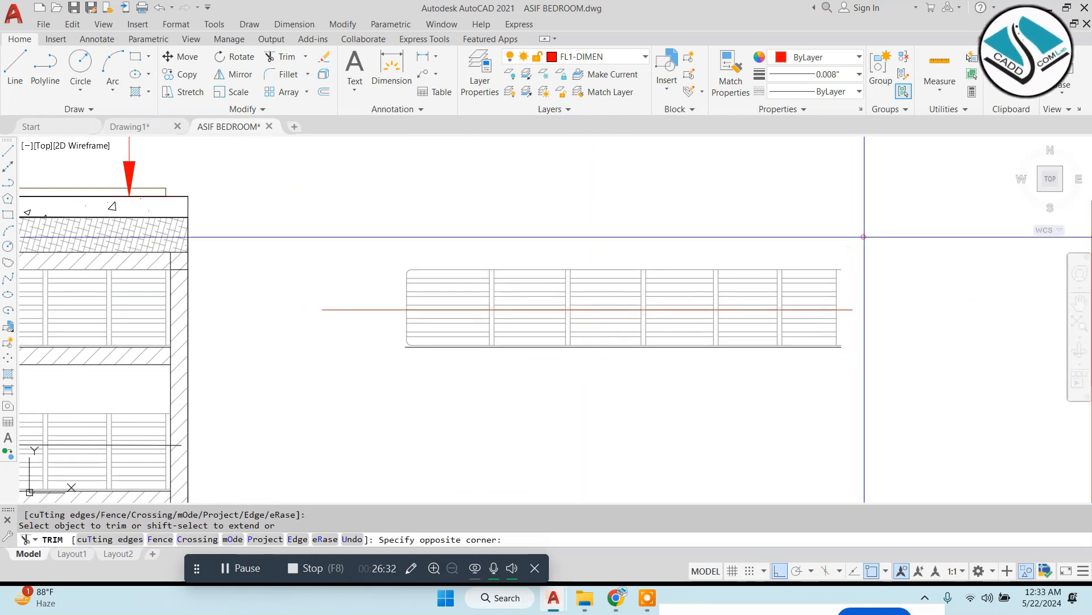
left_click(352, 306)
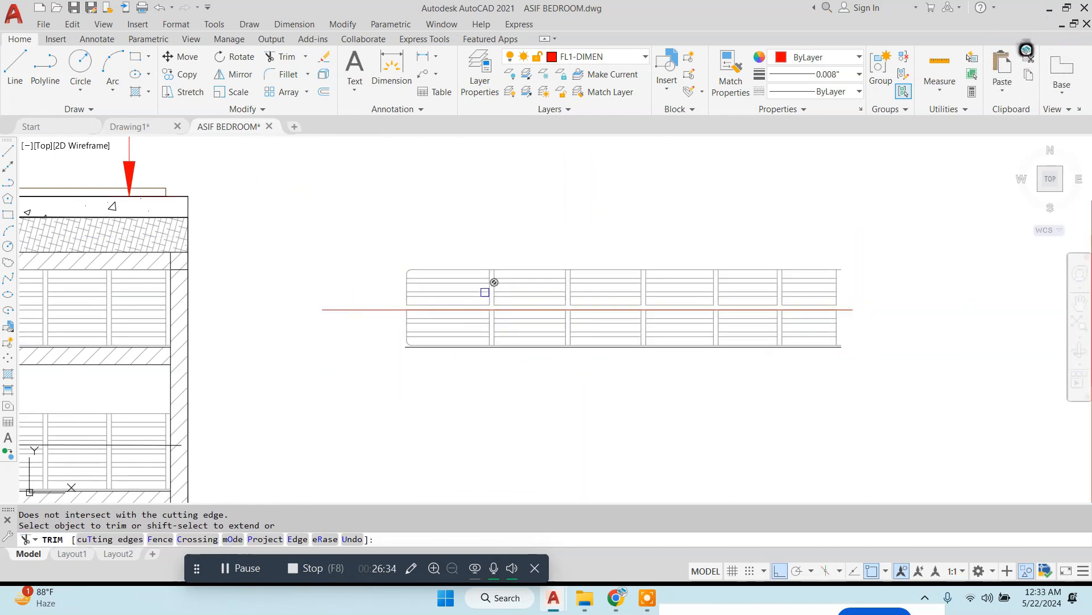
key("Escape")
Erase the upper half of the copied basket pattern together with the horizontal cutting line.
left_click(865, 236)
left_click(318, 303)
type("e")
key("space")
left_click(375, 292)
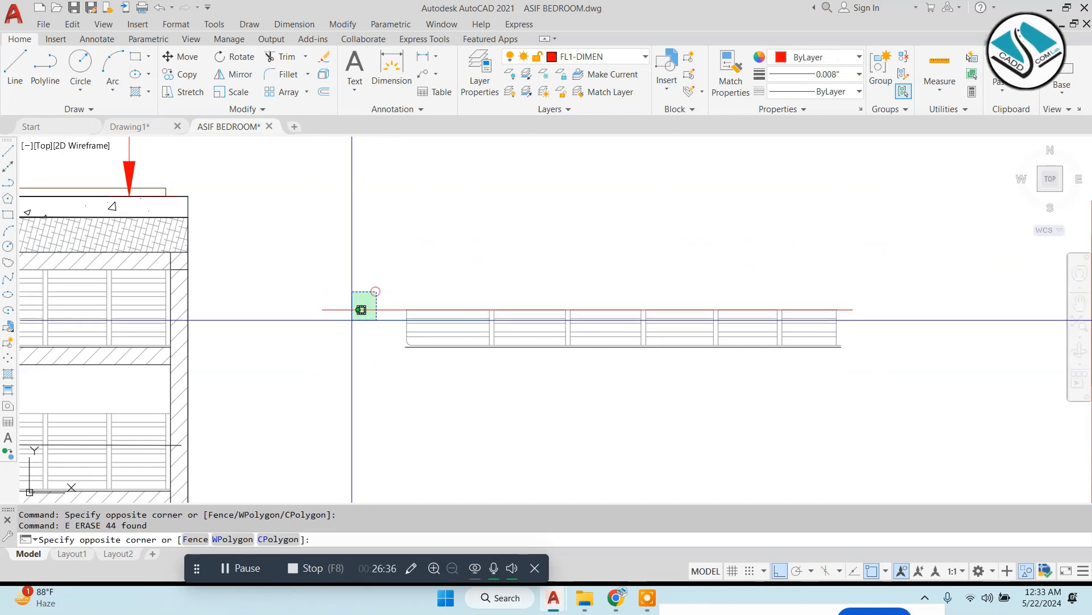
left_click(352, 309)
key("space")
Erase the dark shelf line beneath the copied basket pattern, keeping the basket's own grey bottom line.
scroll(785, 355, "up", 3)
left_click(869, 334)
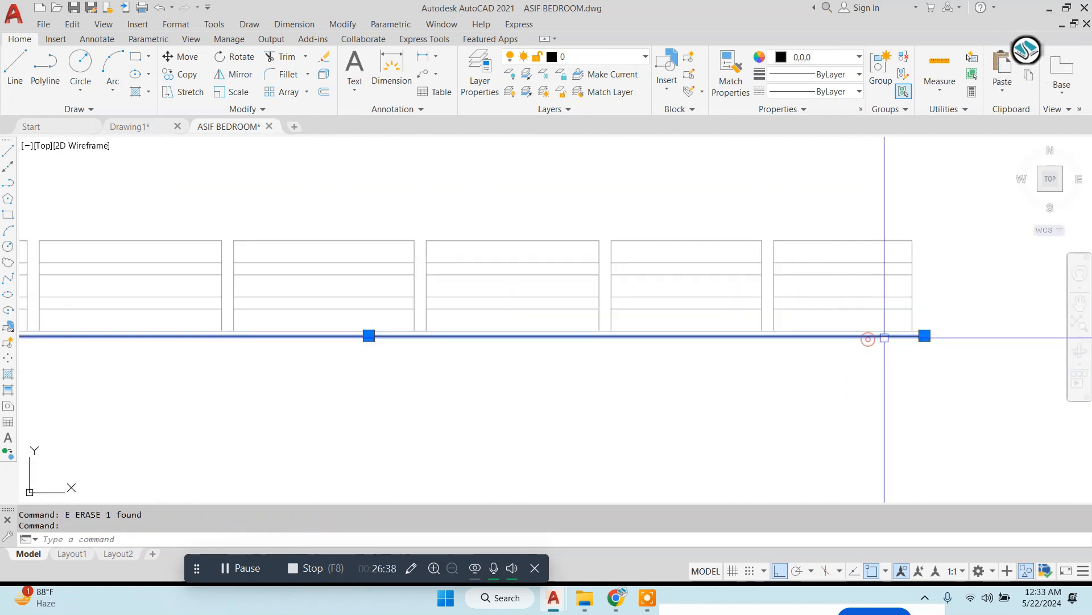
type("e")
key("space")
key("ctrl+z")
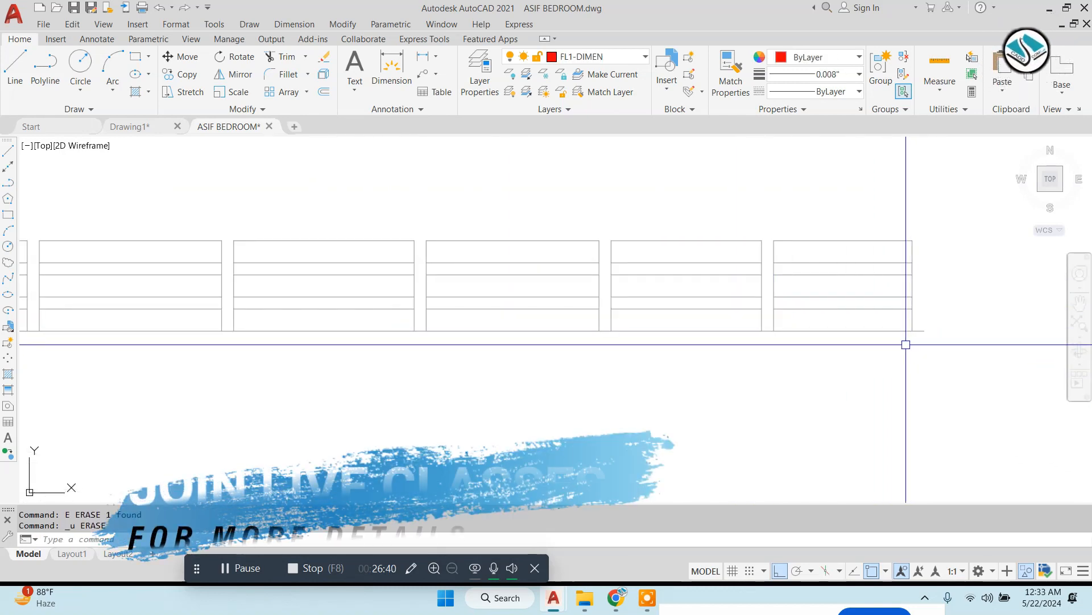
Trim the overhanging end of the basket pattern's bottom line.
type("TR")
scroll(921, 338, "down", 4)
left_click(528, 323)
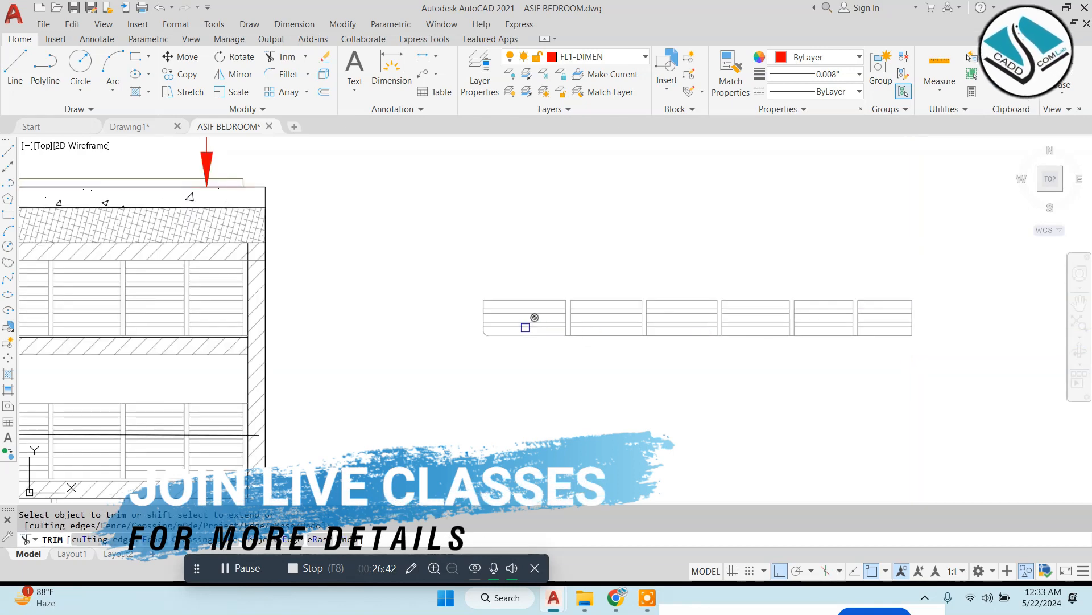
left_click(493, 335)
scroll(493, 334, "down", 2)
key("Escape")
Group all the lines of the halved basket pattern.
left_click(453, 274)
left_click(846, 374)
left_click(878, 82)
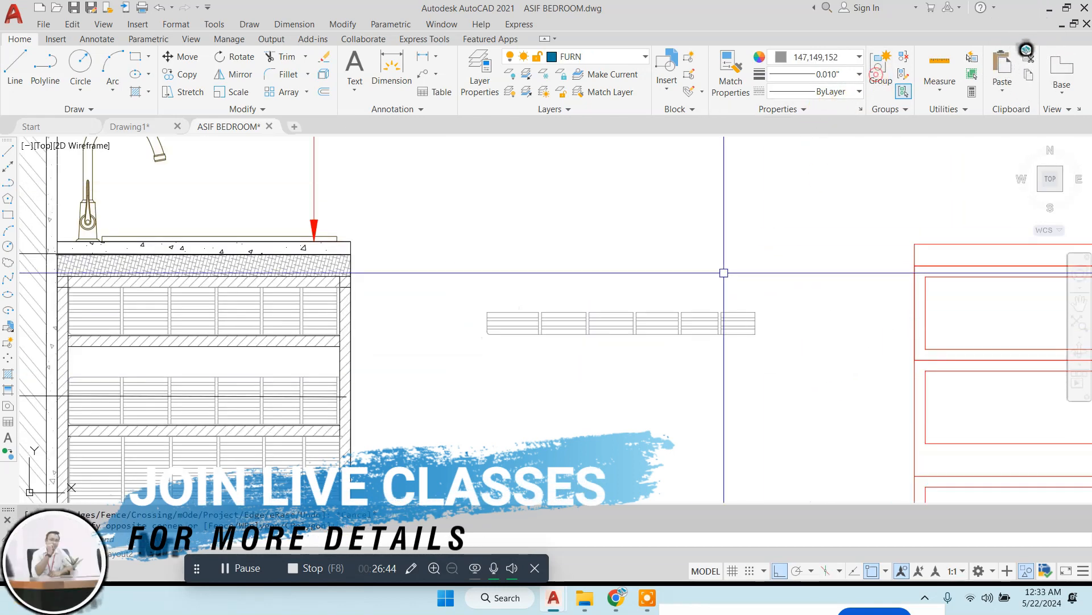
Move the grouped basket pattern into the new section, placing its lower corner at the top drawer's lower inner corner.
left_click(755, 337)
middle_click_drag(861, 362, 410, 372)
left_click(704, 357)
key("Escape")
Scale the basket pattern by reference to fit the inner width of the top drawer.
left_click(646, 325)
left_click(582, 355)
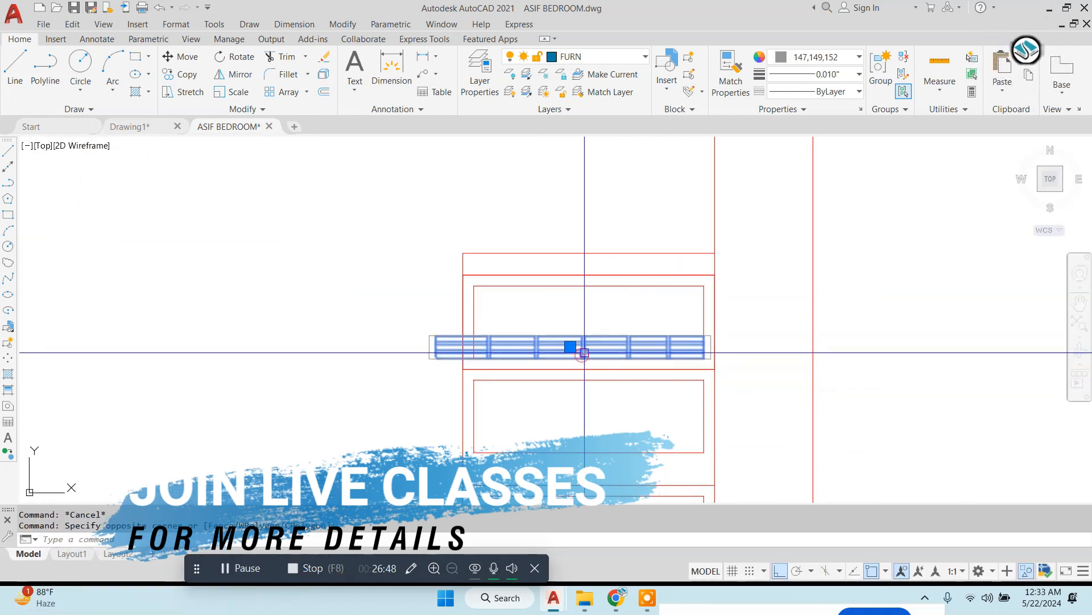
scroll(488, 336, "up", 2)
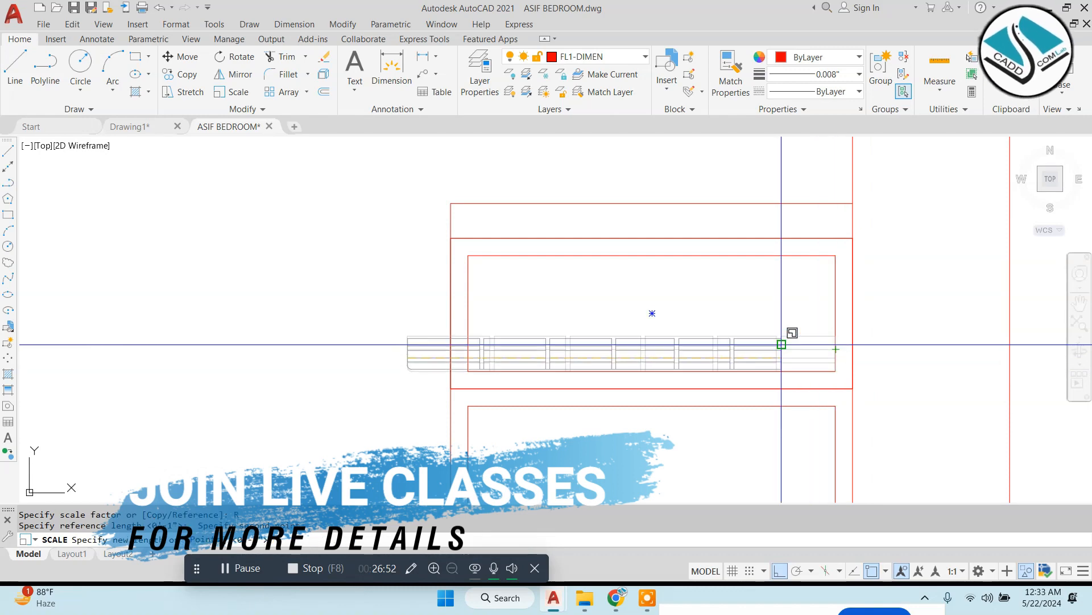
left_click(835, 299)
Move the resized basket pattern by its lower end corner to fit between the top drawer's inner sides.
type("m")
key("Return")
scroll(771, 354, "up", 2)
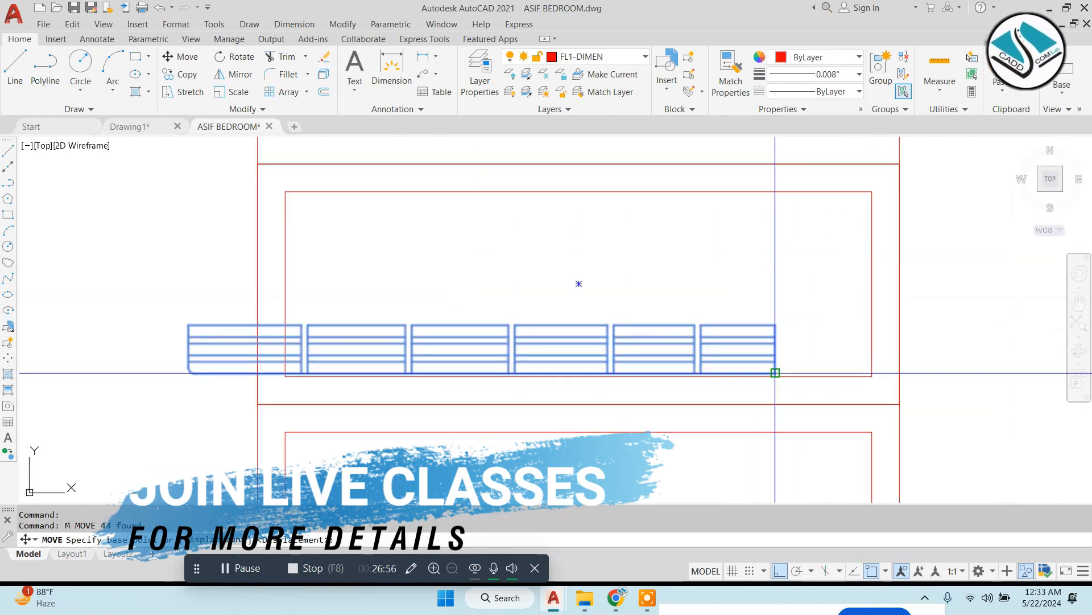
left_click(775, 373)
Copy the basket pattern to the bottom of the middle and lowest drawers.
left_click(688, 309)
left_click(642, 343)
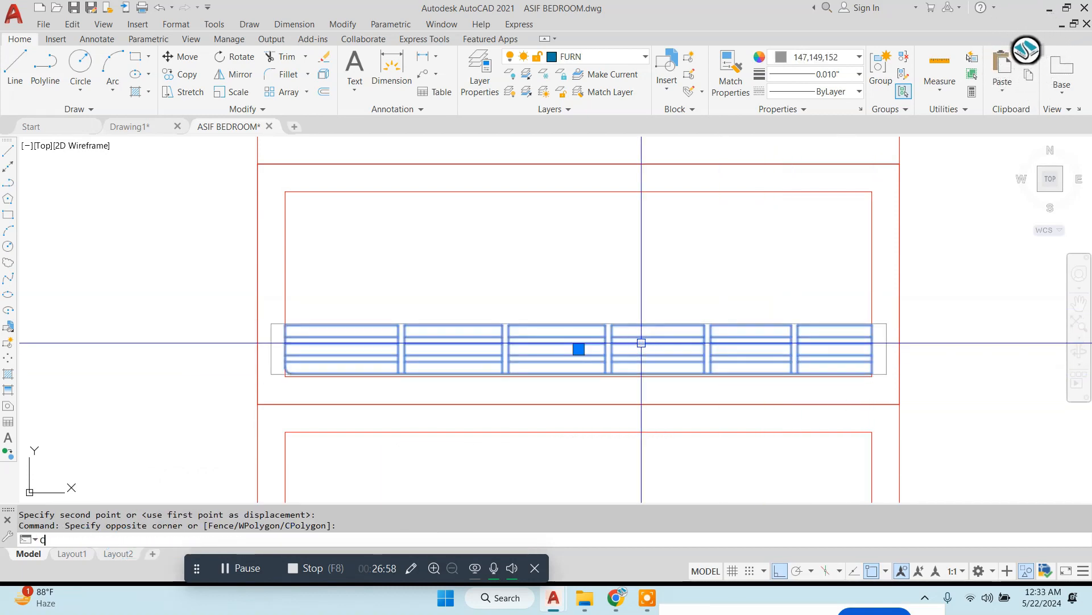
middle_click_drag(855, 478, 775, 273)
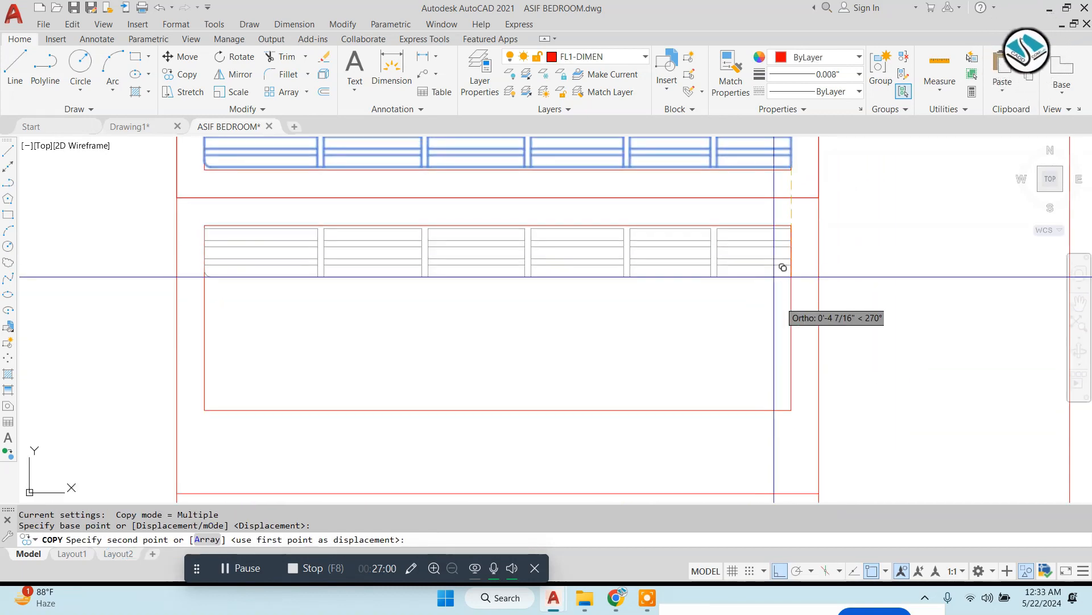
left_click(789, 411)
scroll(742, 365, "down", 3)
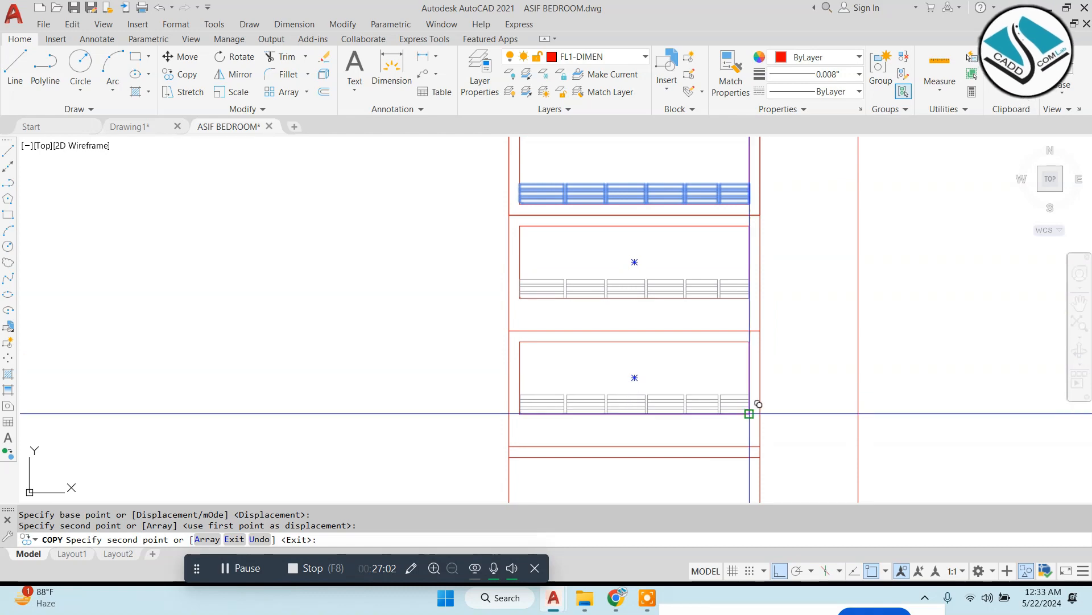
key("Escape")
scroll(589, 390, "down", 6)
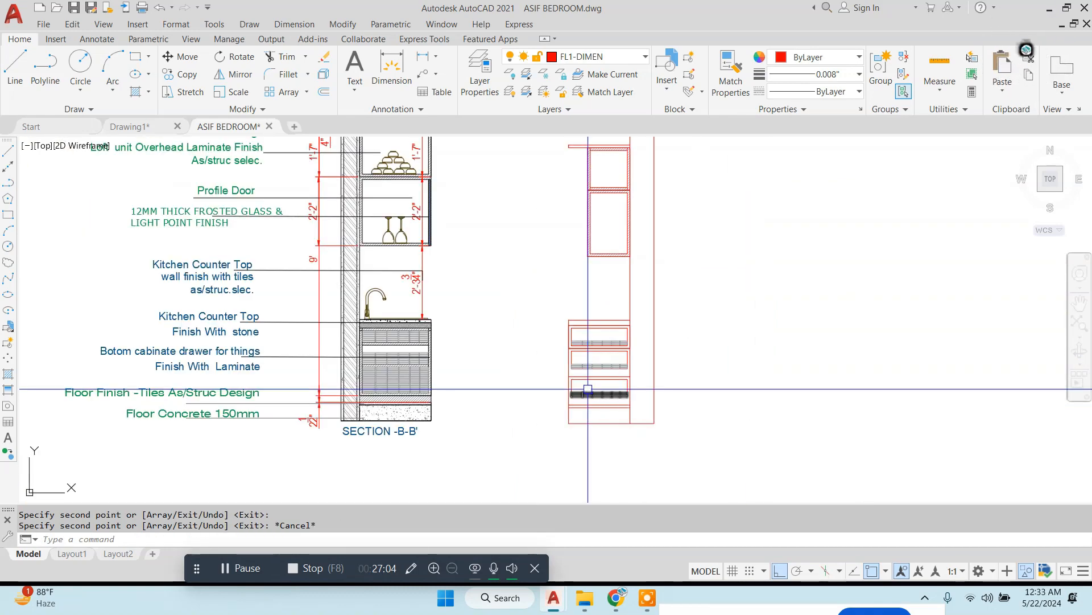
Hatch the frames around all three base drawers with the ANSI31 pattern at scale 0.2.
scroll(404, 376, "up", 4)
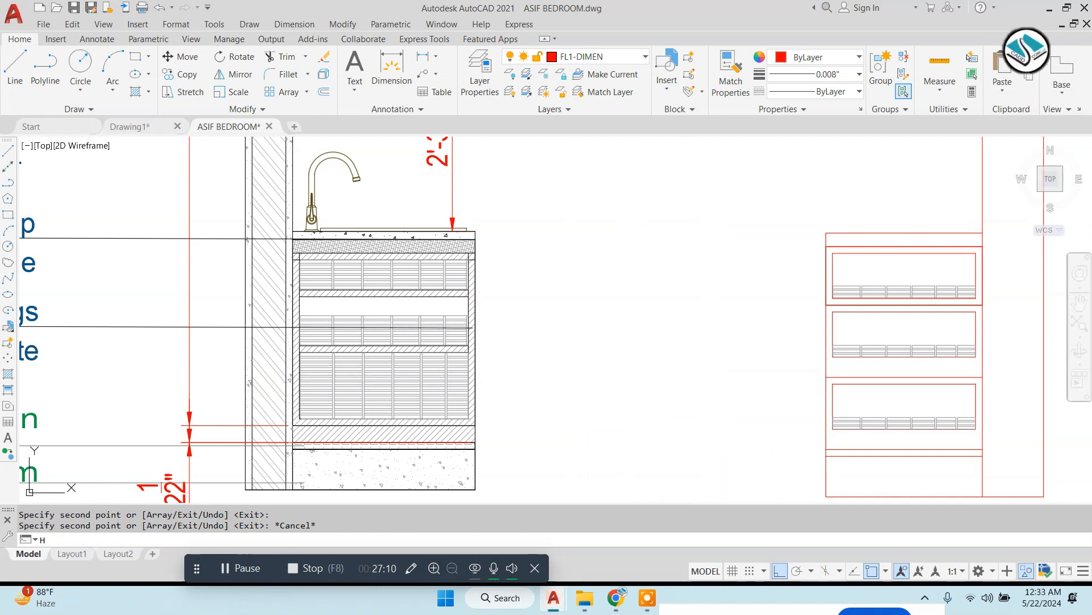
middle_click_drag(872, 311, 619, 310)
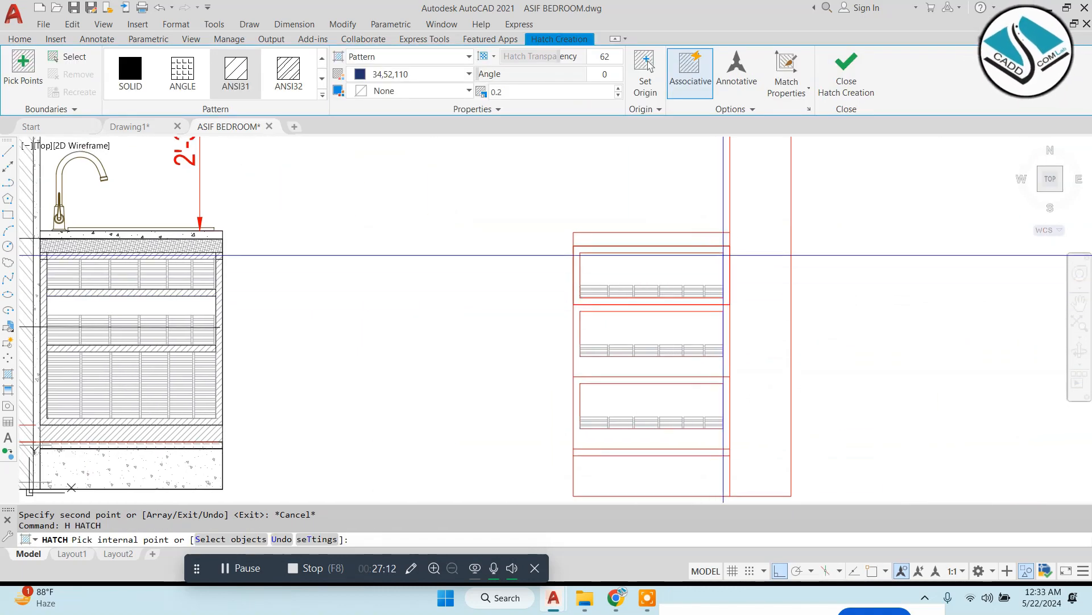
left_click(726, 249)
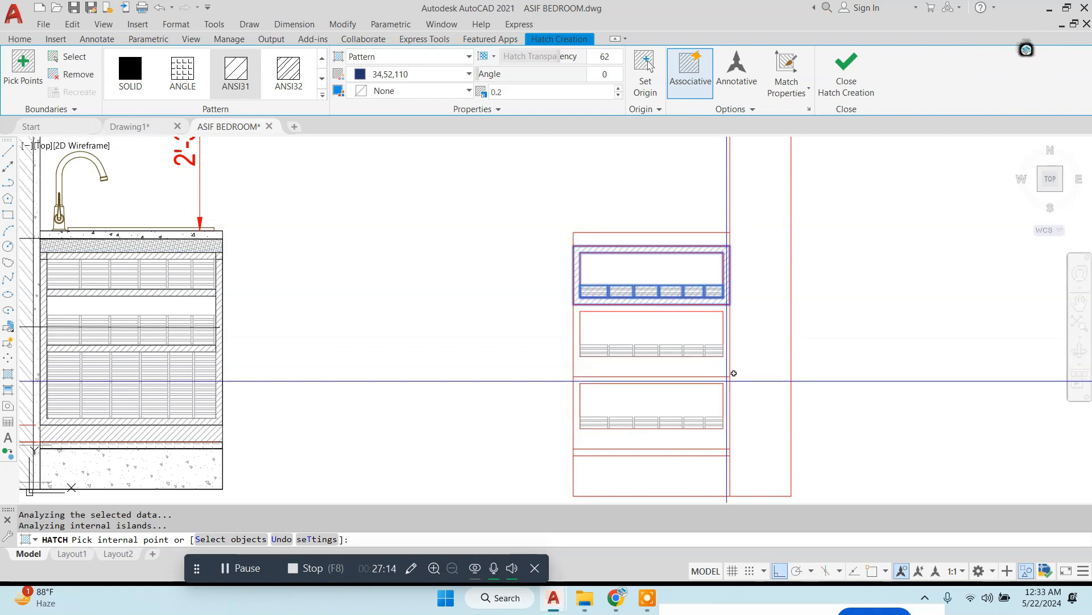
scroll(649, 373, "up", 2)
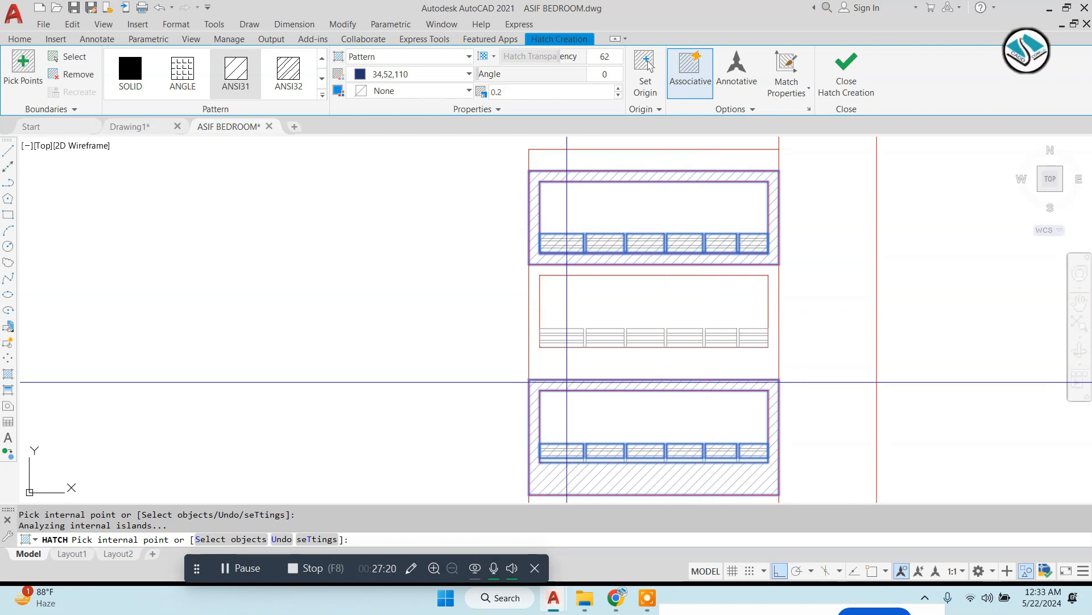
scroll(625, 343, "down", 2)
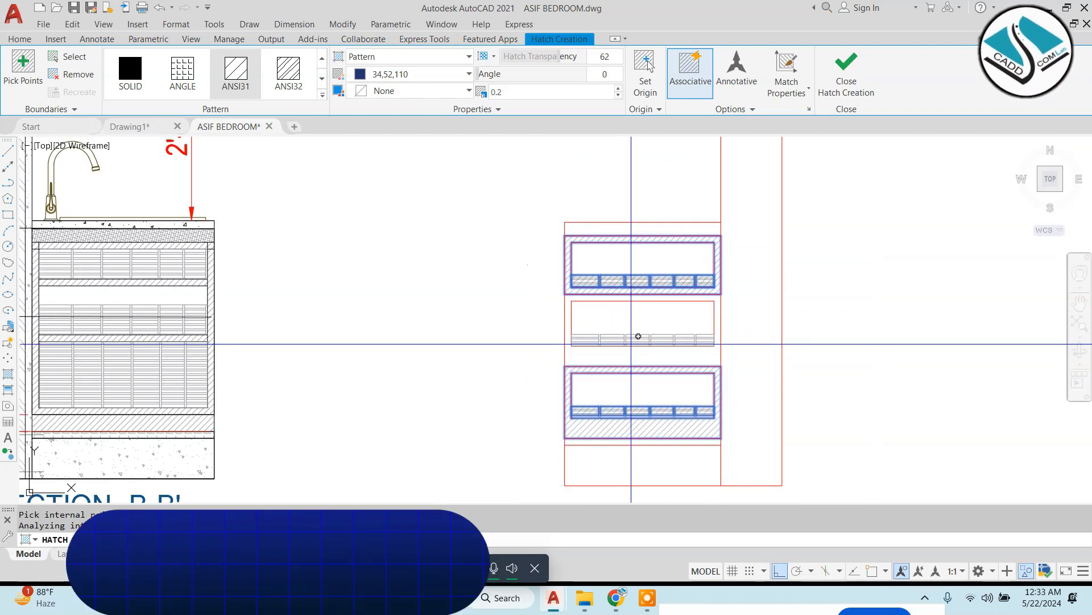
left_click(654, 350)
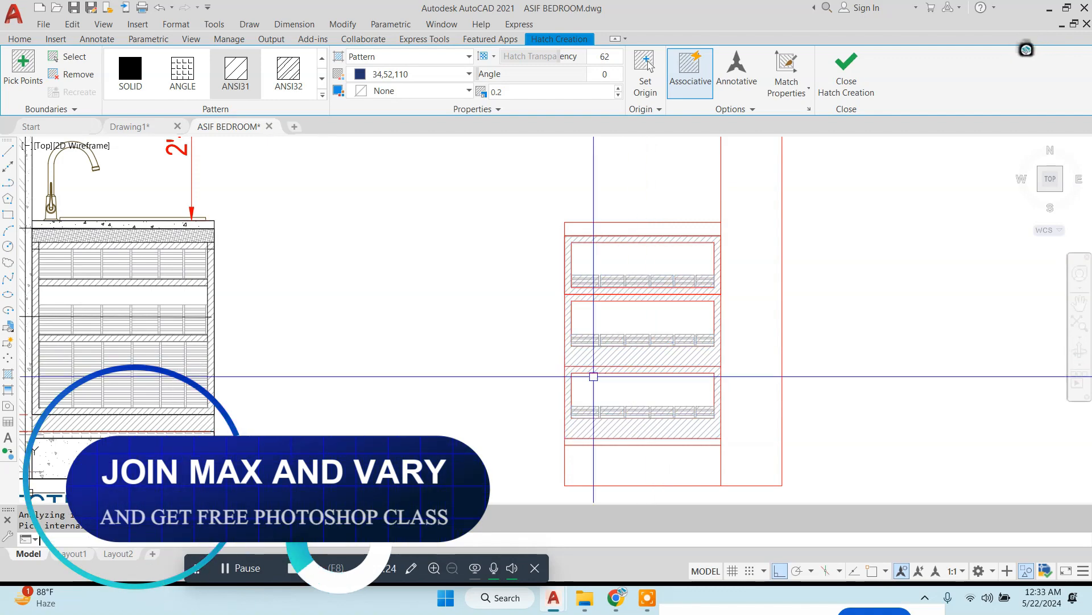
key("Return")
Hatch the countertop slab above the drawers with the AR-CONC pattern at scale 0.02.
scroll(591, 377, "down", 2)
scroll(620, 278, "up", 3)
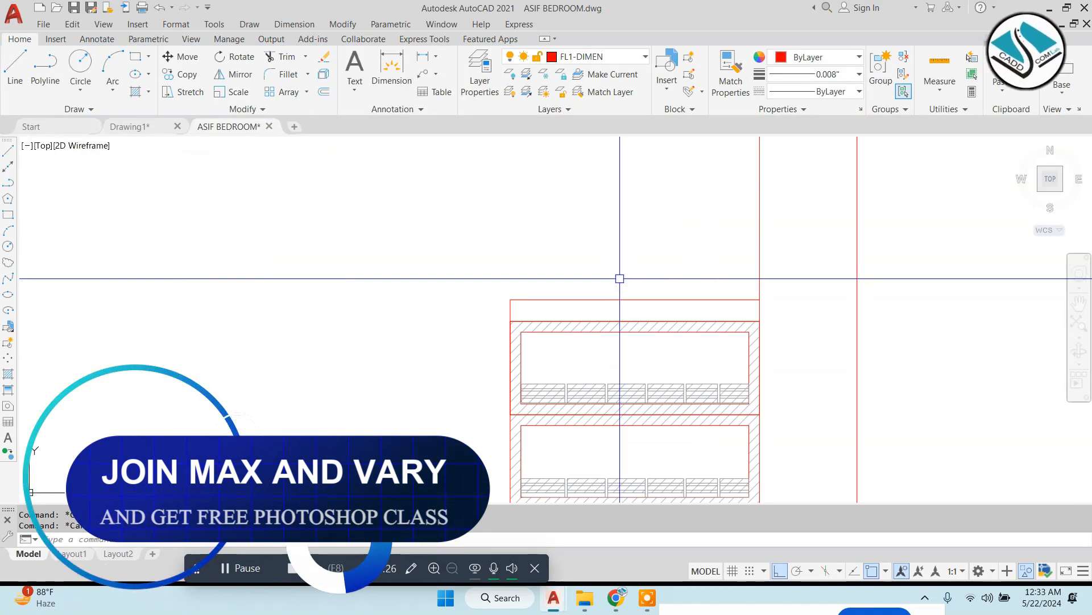
type("H")
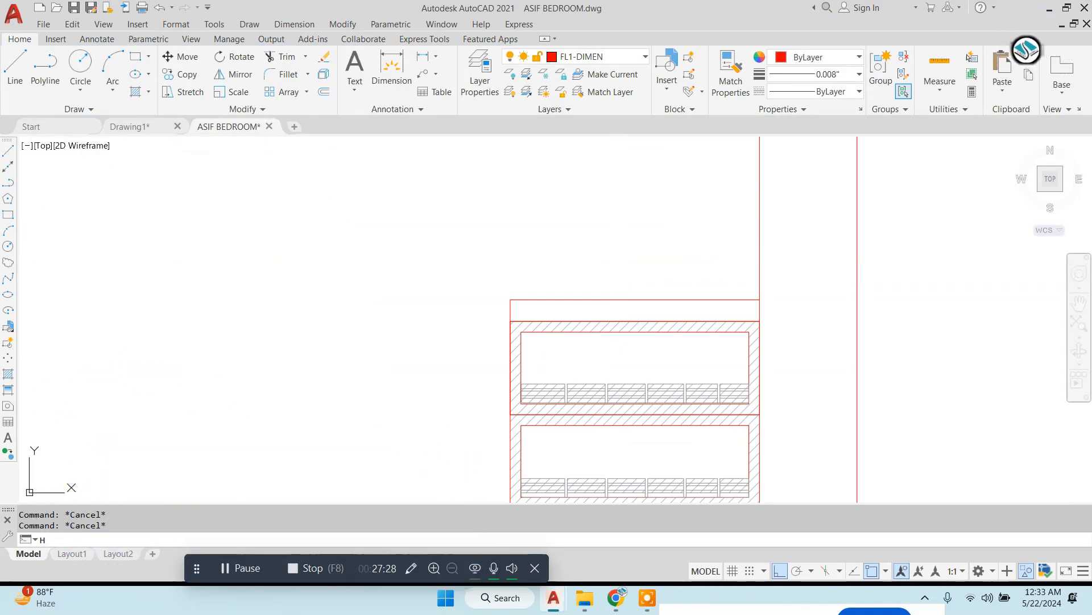
key("Return")
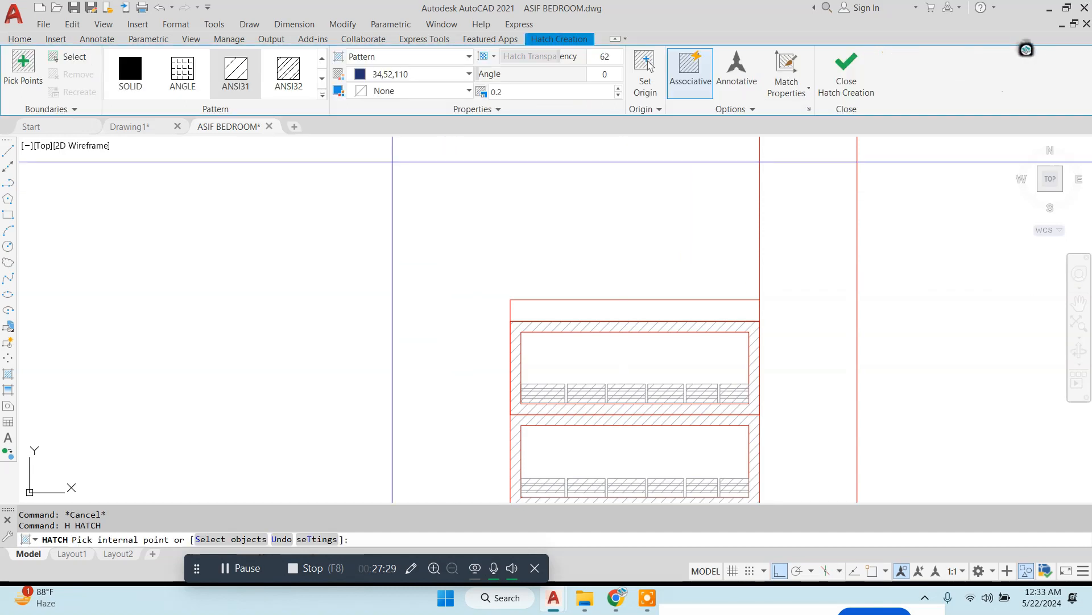
left_click(322, 96)
left_click(289, 225)
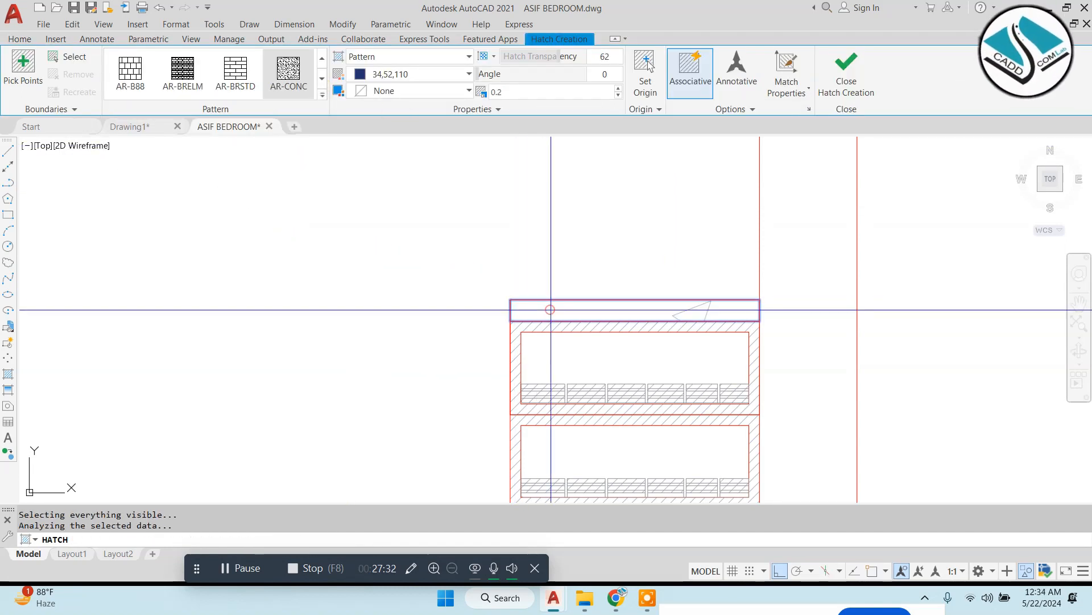
type("0.02")
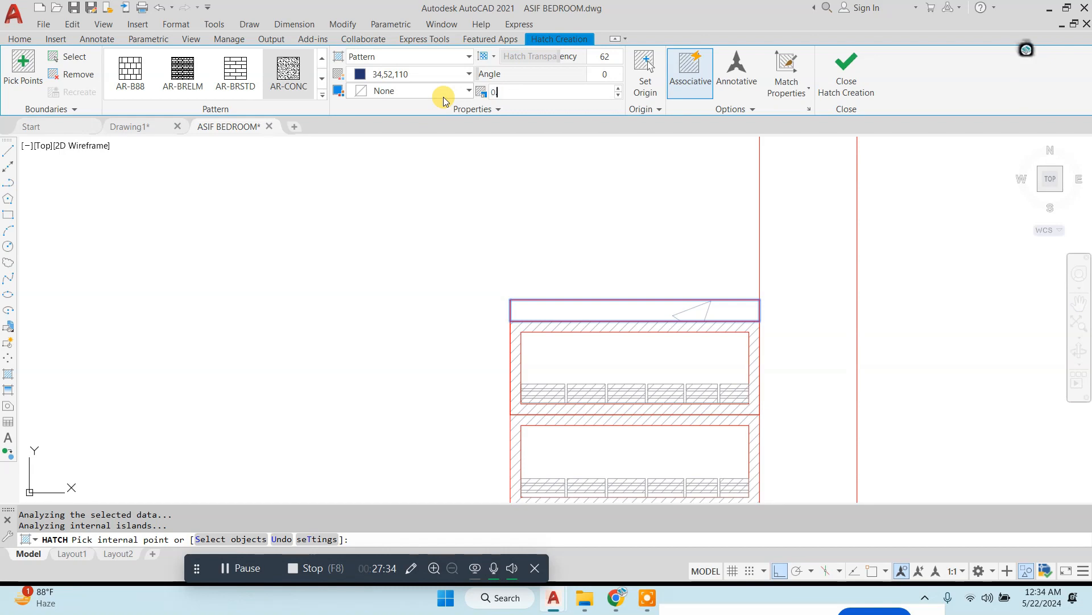
key("Return")
scroll(548, 312, "up", 5)
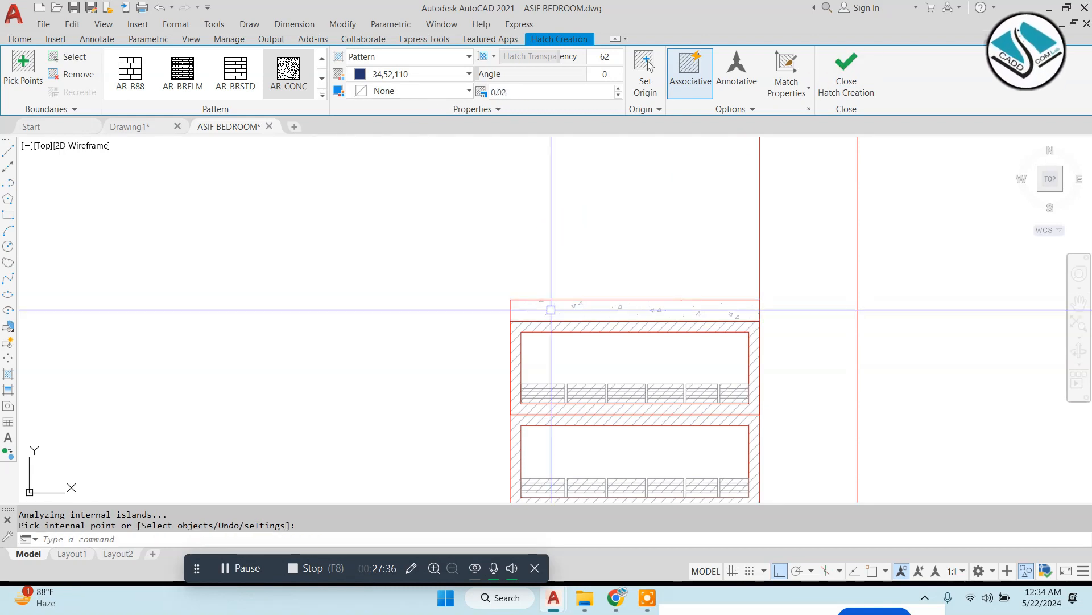
key("Escape")
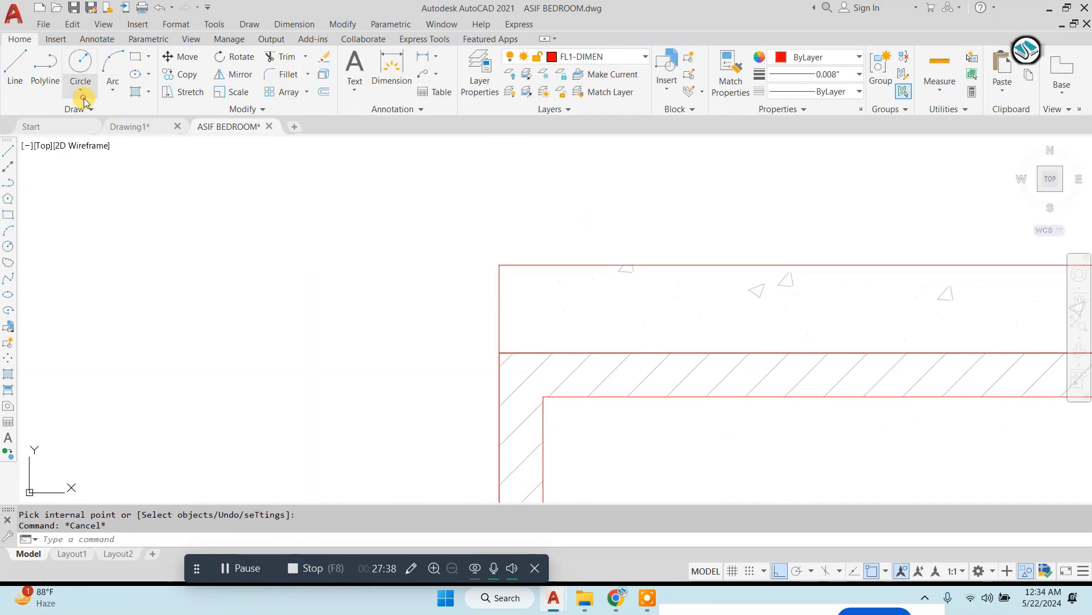
Round the countertop's front edge with an arc across its thickness and trim away the straight edge line.
left_click(142, 178)
left_click(499, 265)
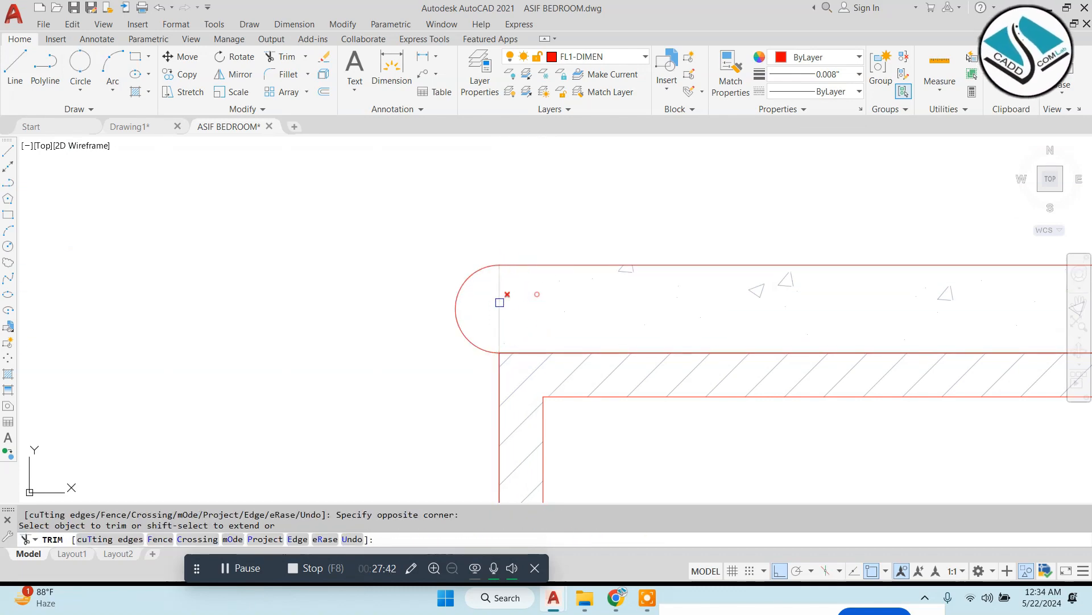
key("Escape")
Match the new section's wall lines to the properties of the wall in section B-B'.
scroll(556, 319, "down", 5)
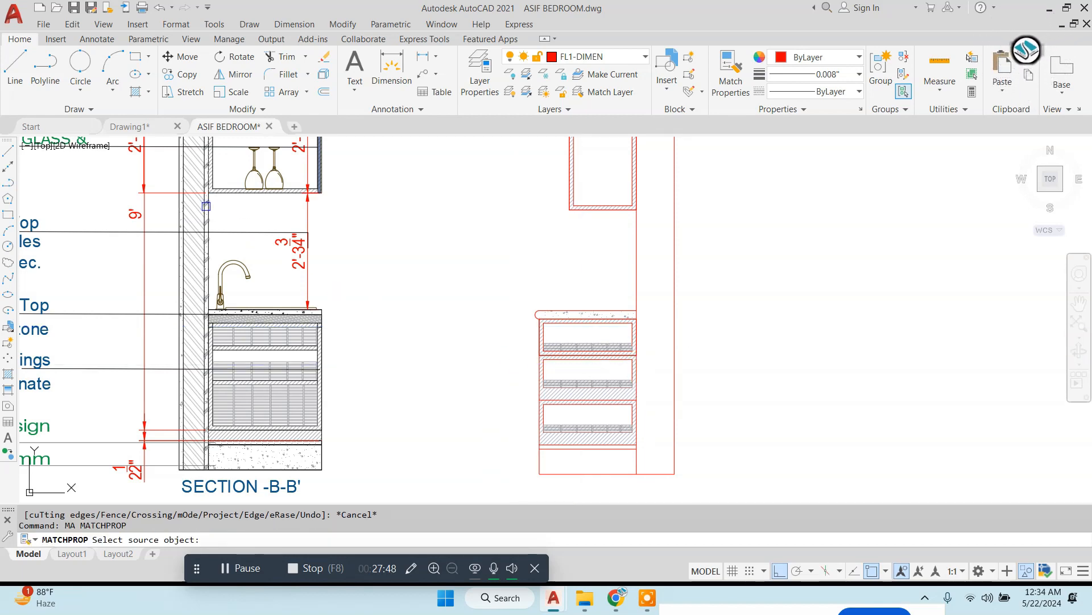
left_click_drag(791, 245, 637, 356)
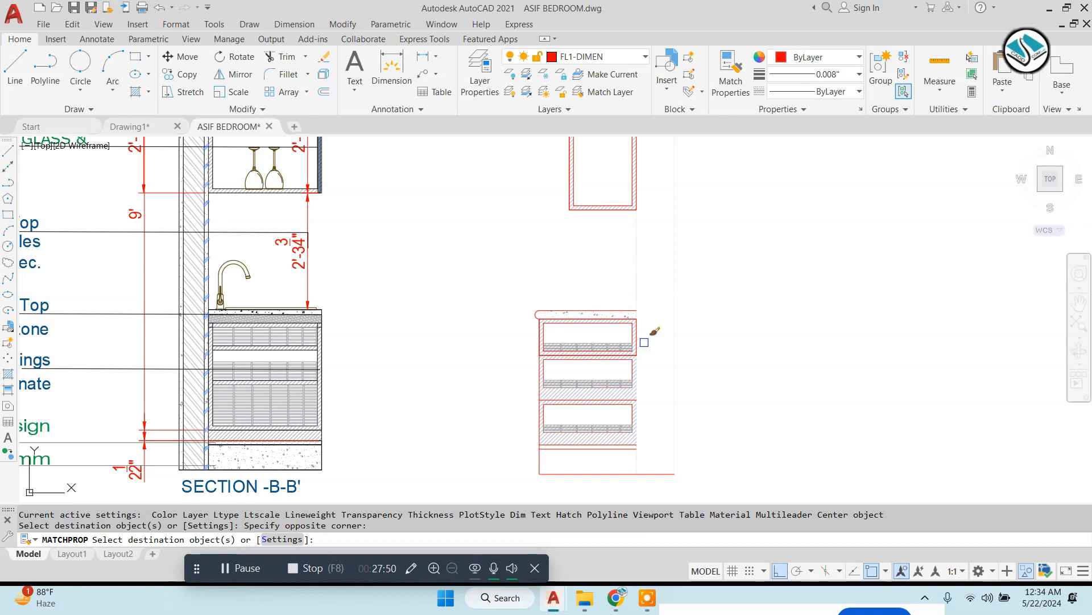
Match the new section's wall lines and base counter with drawers to the properties of the countertop line in section B-B'.
scroll(290, 320, "up", 4)
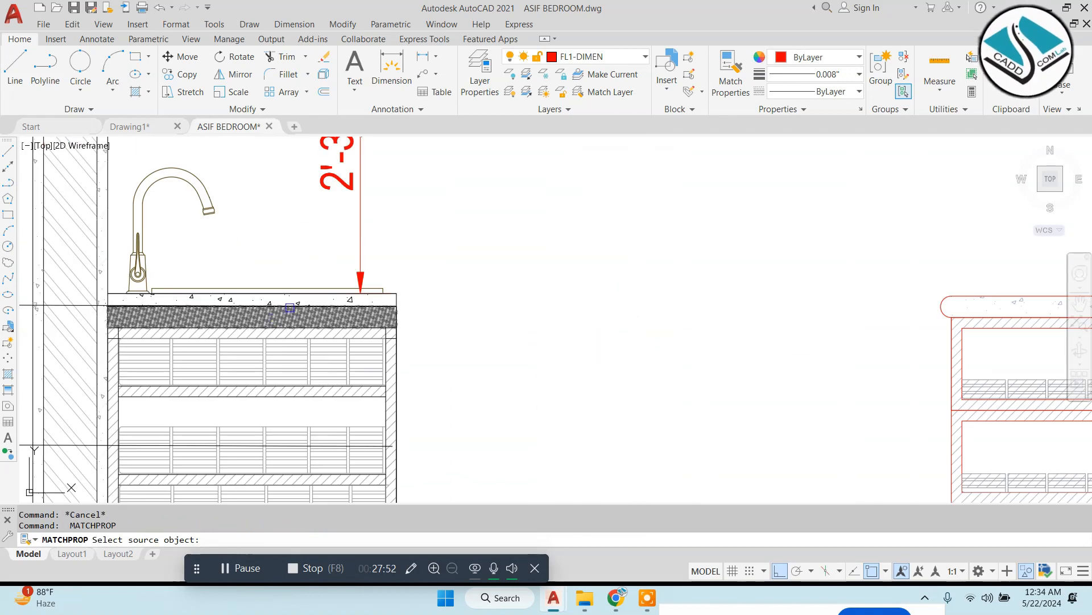
left_click(297, 293)
scroll(393, 313, "down", 4)
left_click(781, 265)
left_click(656, 268)
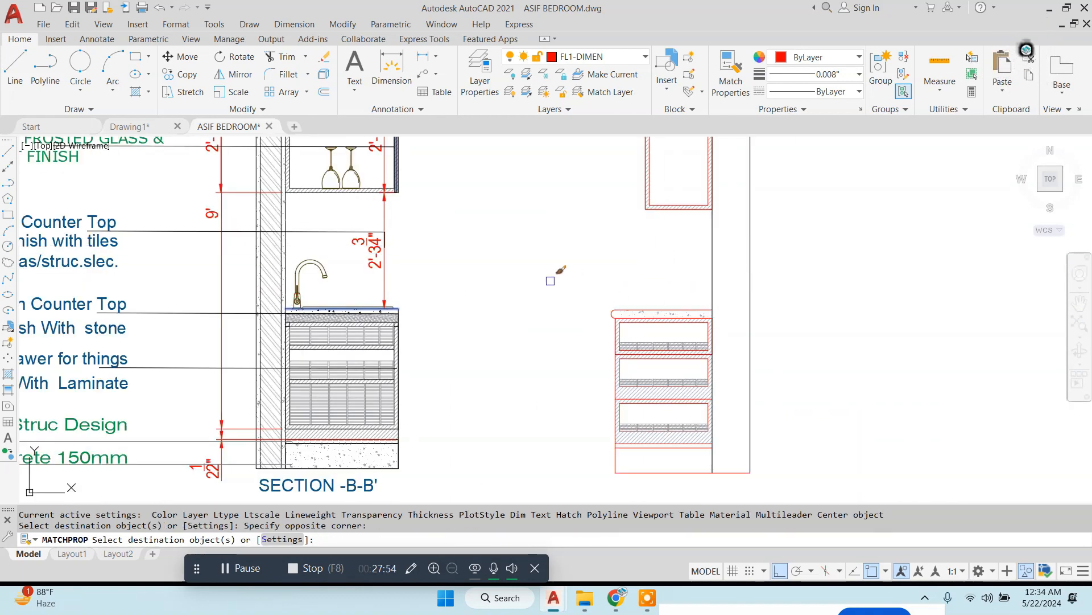
left_click(550, 280)
left_click(749, 485)
Apply the same matched properties to the overhead cabinets and the remaining red outlines of the new section.
middle_click_drag(698, 370, 677, 406)
scroll(646, 191, "down", 2)
middle_click_drag(646, 192, 655, 257)
left_click(599, 205)
left_click(756, 406)
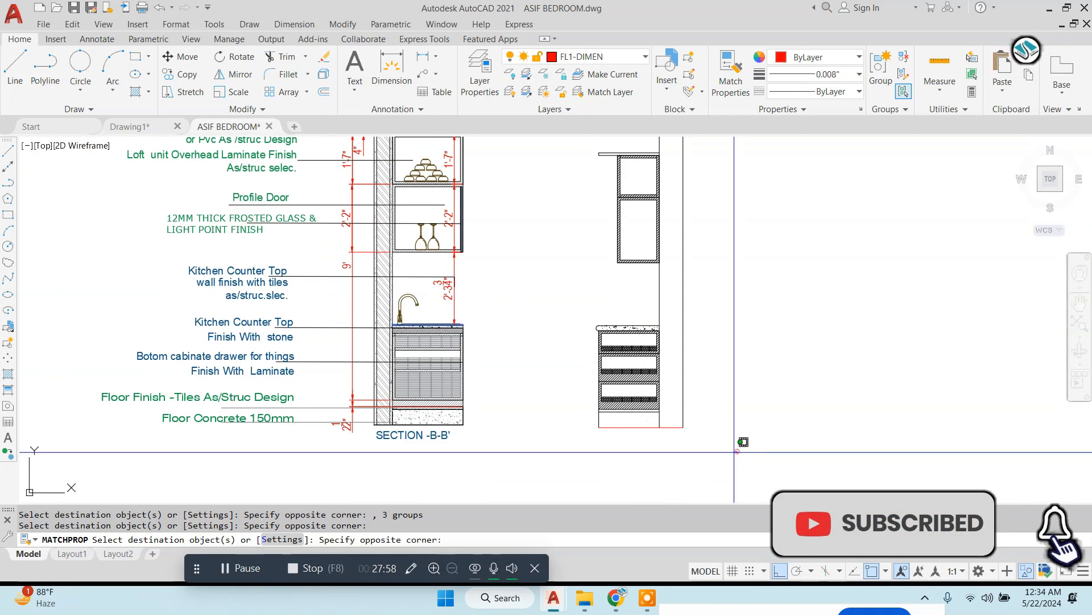
key("Escape")
Group the two wine glasses in the profile door cabinet of section B-B'.
scroll(659, 310, "up", 2)
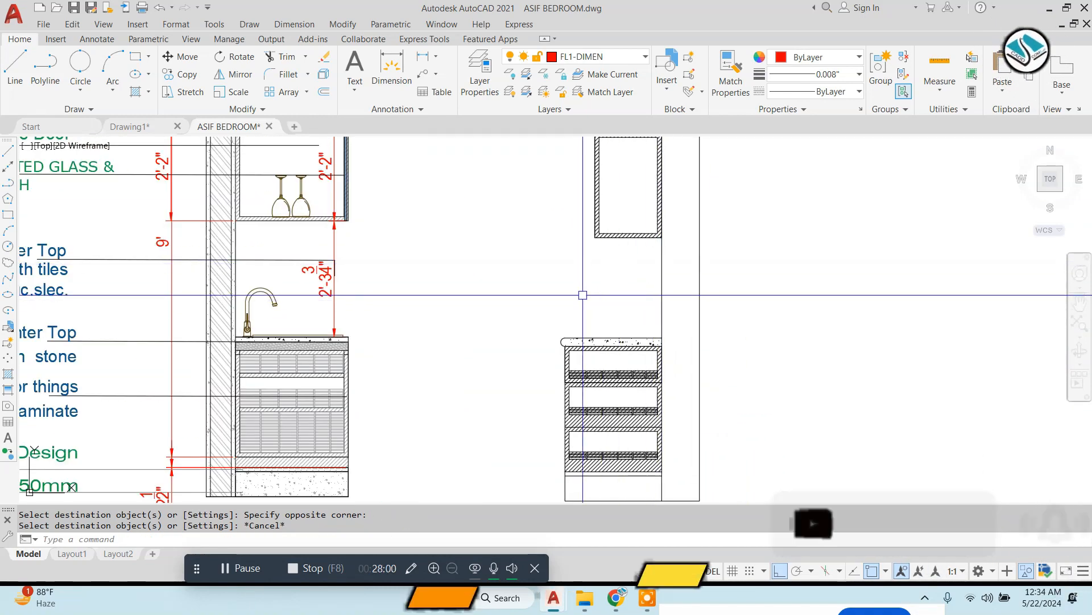
scroll(583, 295, "down", 2)
middle_click_drag(605, 231, 601, 275)
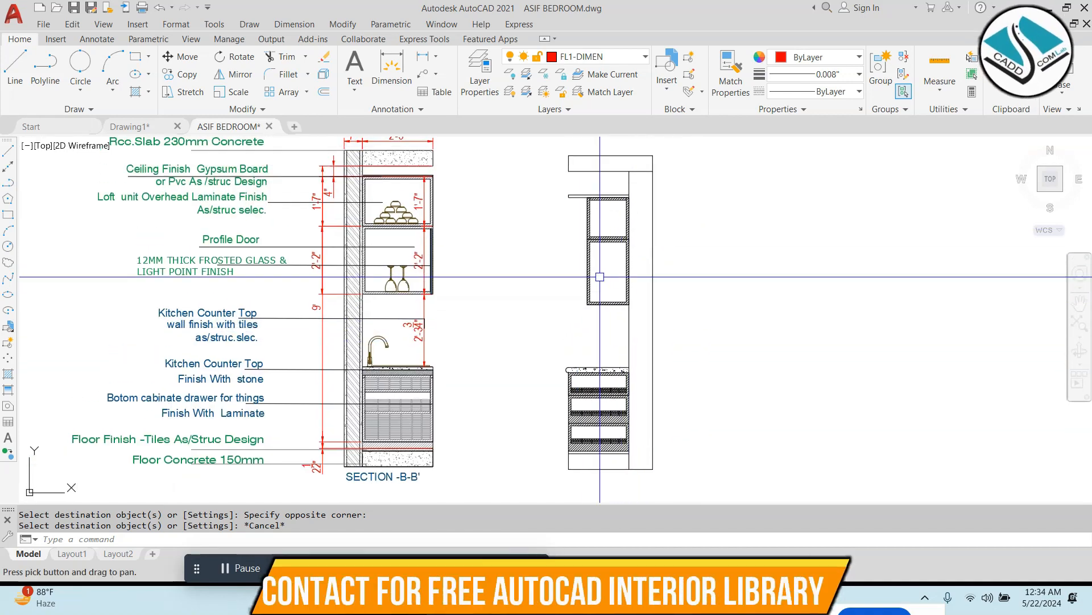
scroll(396, 275, "up", 5)
left_click(320, 200)
left_click(461, 361)
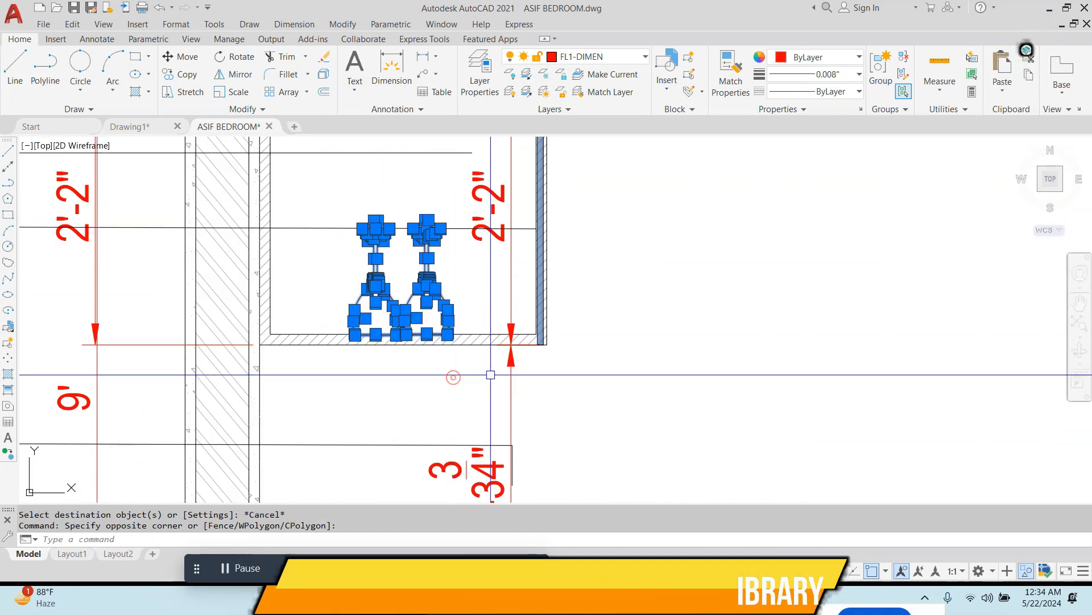
left_click(863, 84)
left_click(883, 80)
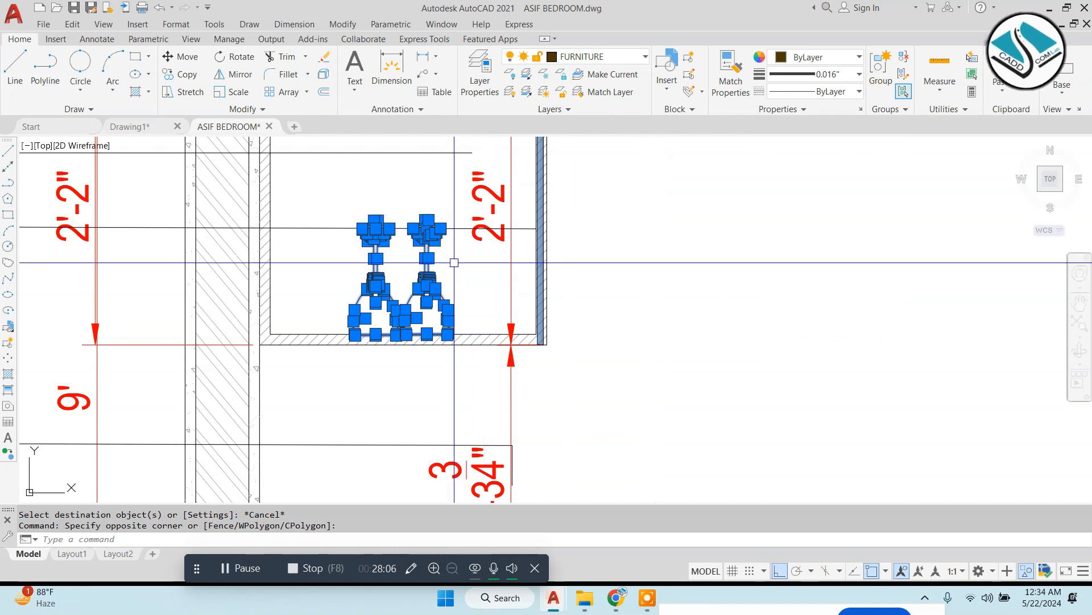
left_click(883, 57)
Copy the grouped wine glasses onto the bottom shelves of the new section's overhead cabinet and loft with Ortho off.
left_click(397, 266)
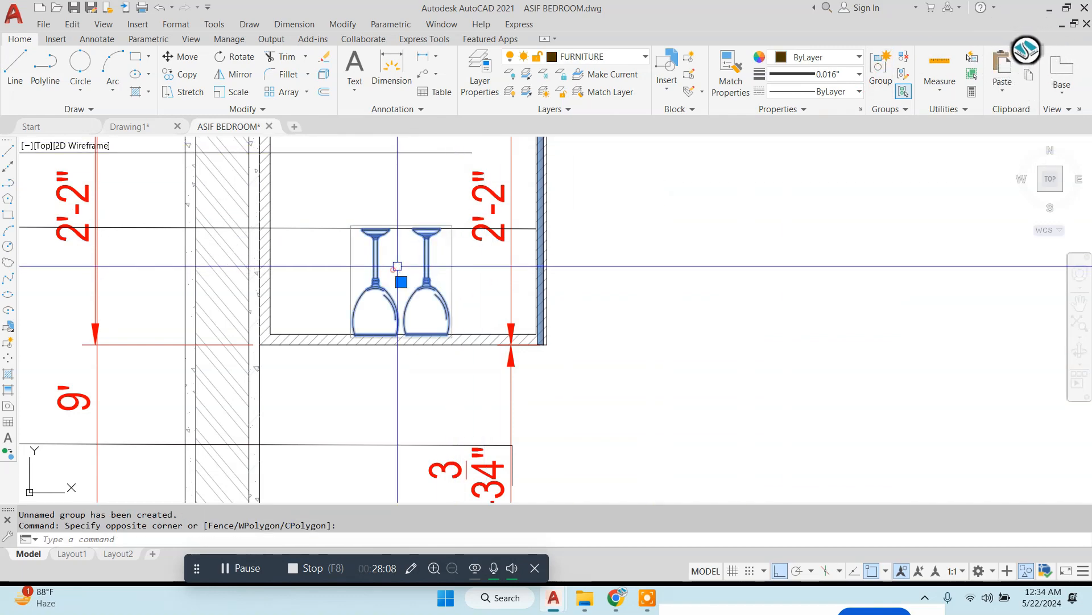
left_click(448, 335)
scroll(569, 341, "down", 5)
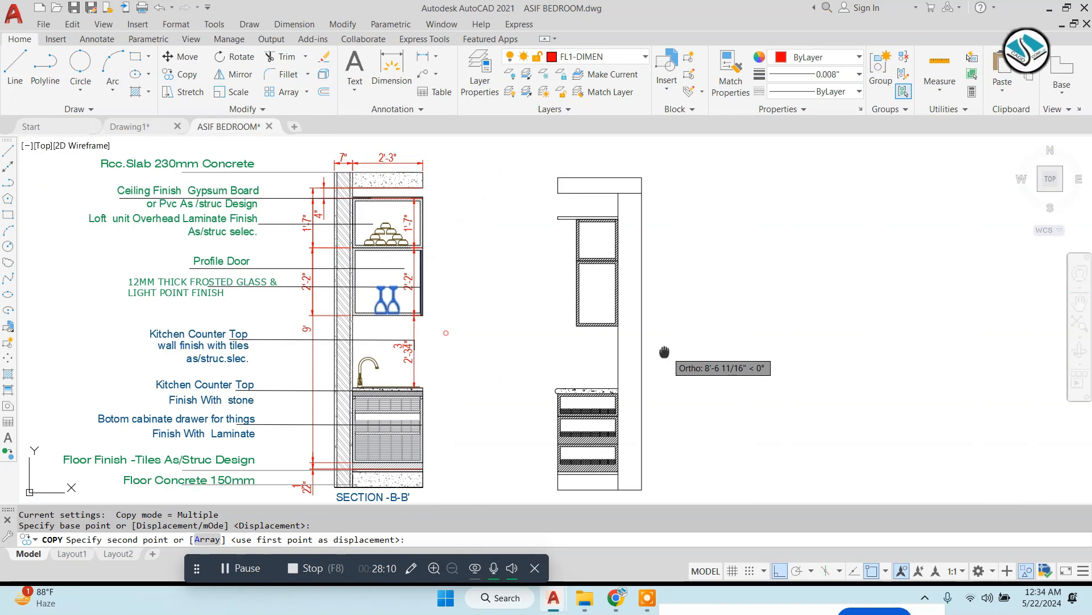
scroll(626, 398, "up", 2)
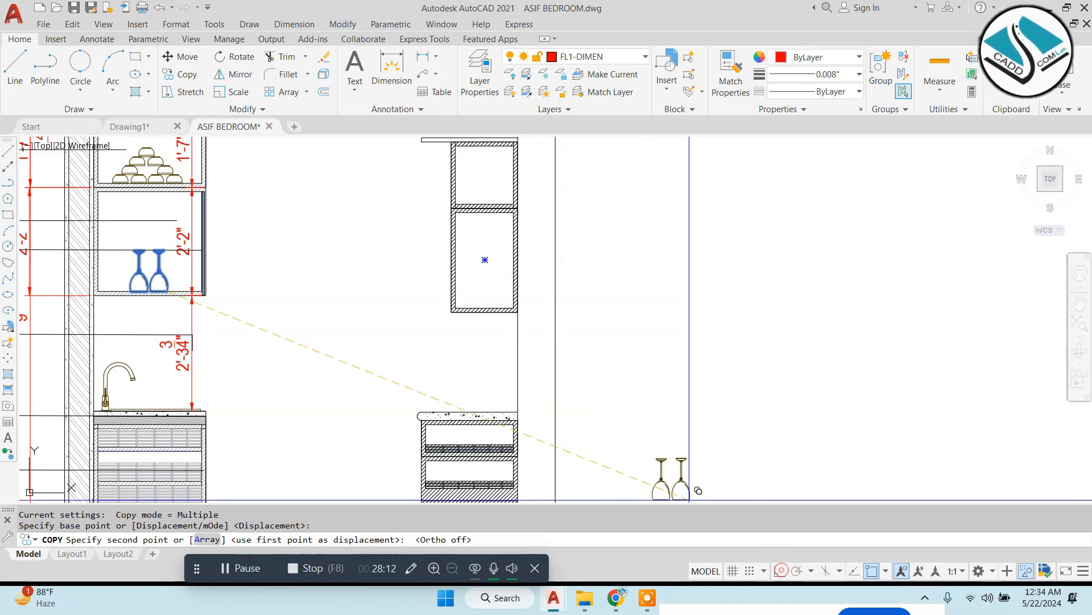
scroll(526, 323, "up", 4)
left_click(471, 280)
middle_click_drag(471, 281, 519, 494)
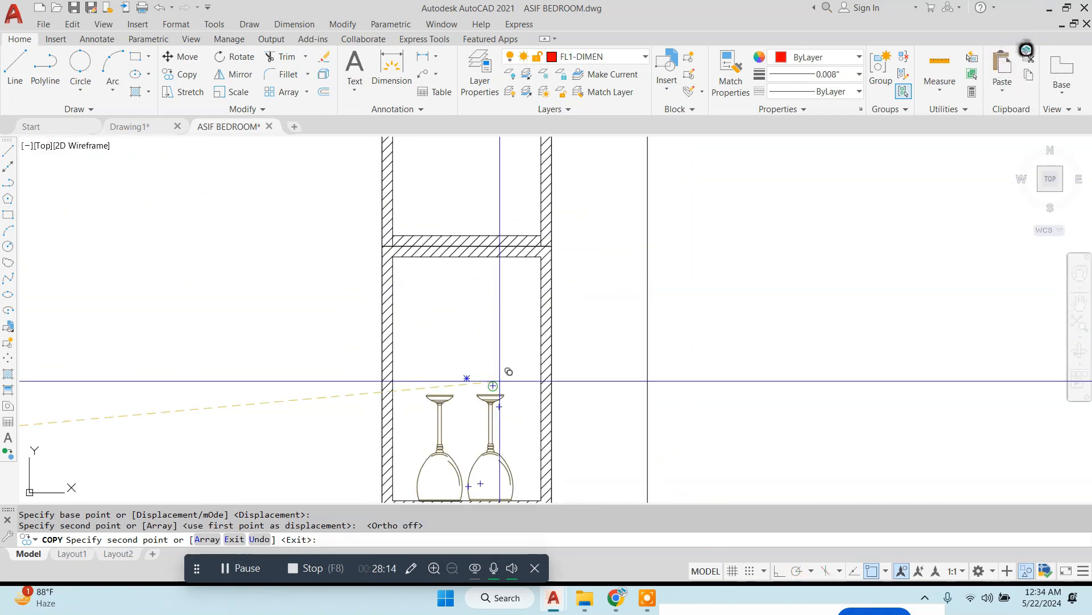
scroll(493, 386, "down", 3)
key("Escape")
scroll(599, 291, "down", 5)
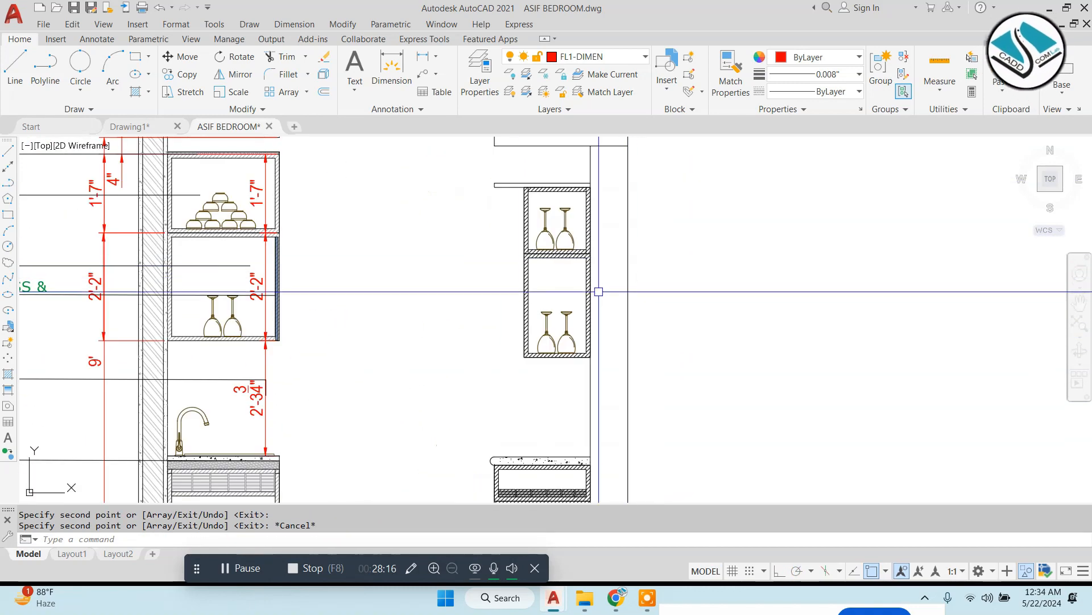
Move the whole annotated section B-B' farther away from the new kitchen section to leave space for labels between them.
scroll(599, 291, "down", 3)
scroll(624, 238, "down", 2)
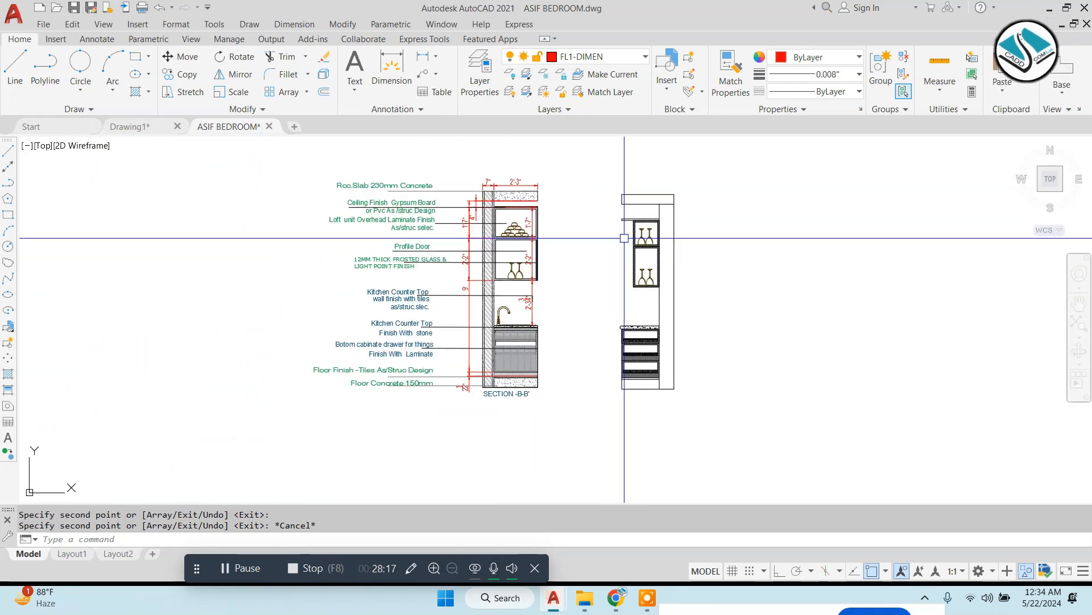
left_click(563, 169)
left_click(203, 422)
type("m")
key("space")
left_click(575, 439)
left_click(325, 436)
key("Escape")
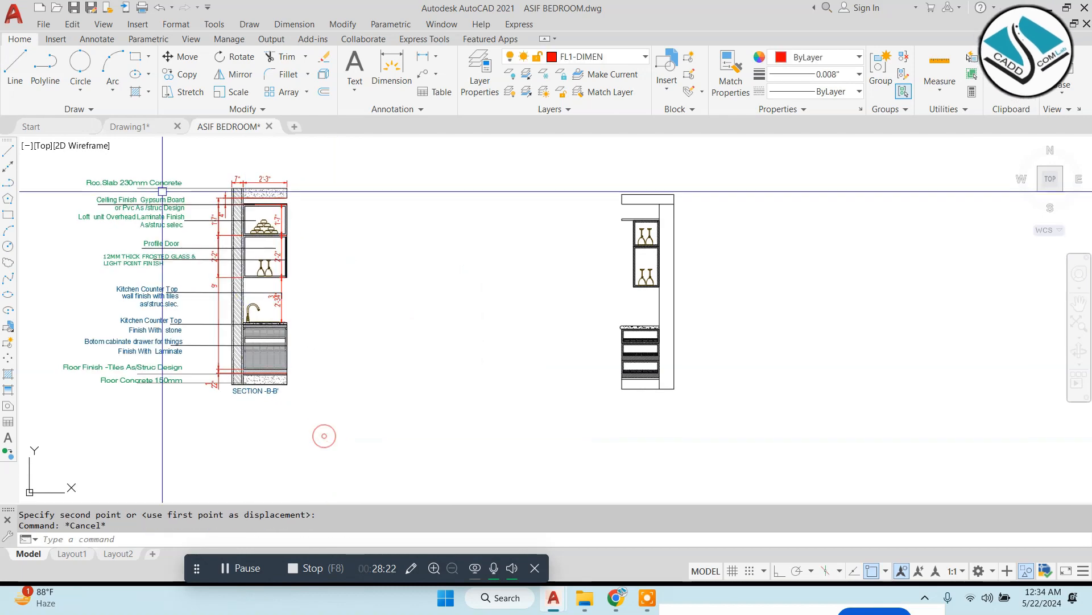
Move section B-B's labels, leaders and left-hand vertical dimensions onto the new section, aligned at the roof slab's upper corner.
left_click(215, 159)
left_click(98, 424)
type("m")
key("space")
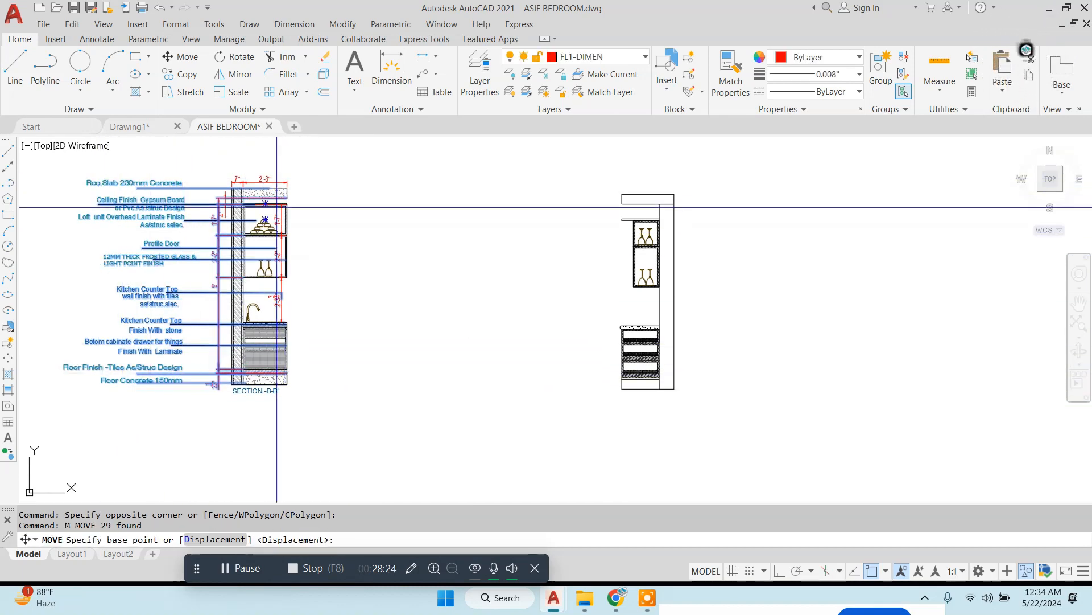
left_click(287, 188)
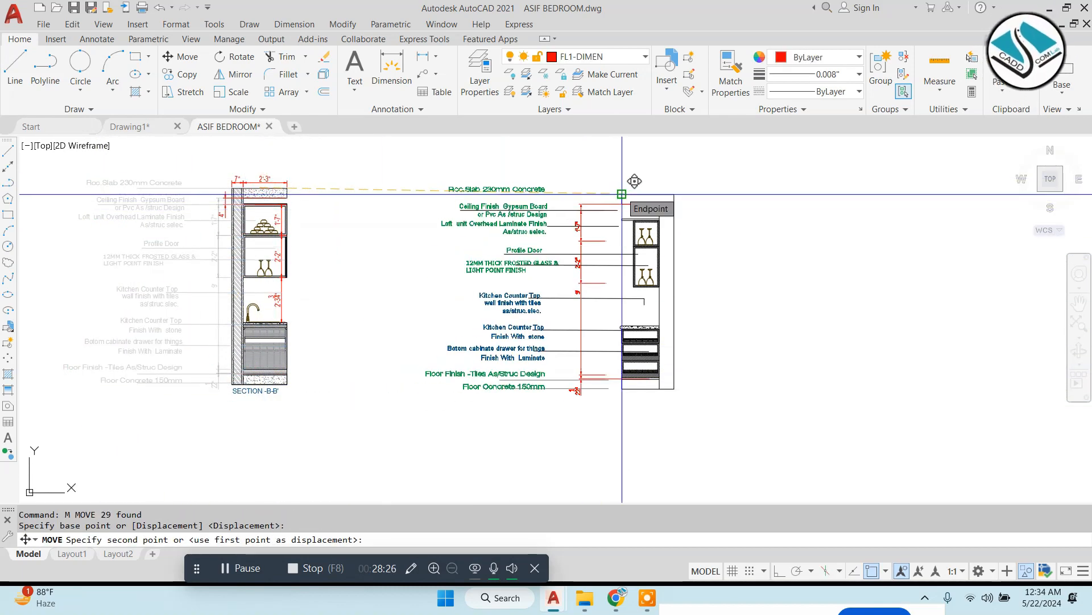
left_click(622, 194)
scroll(622, 194, "up", 4)
key("Escape")
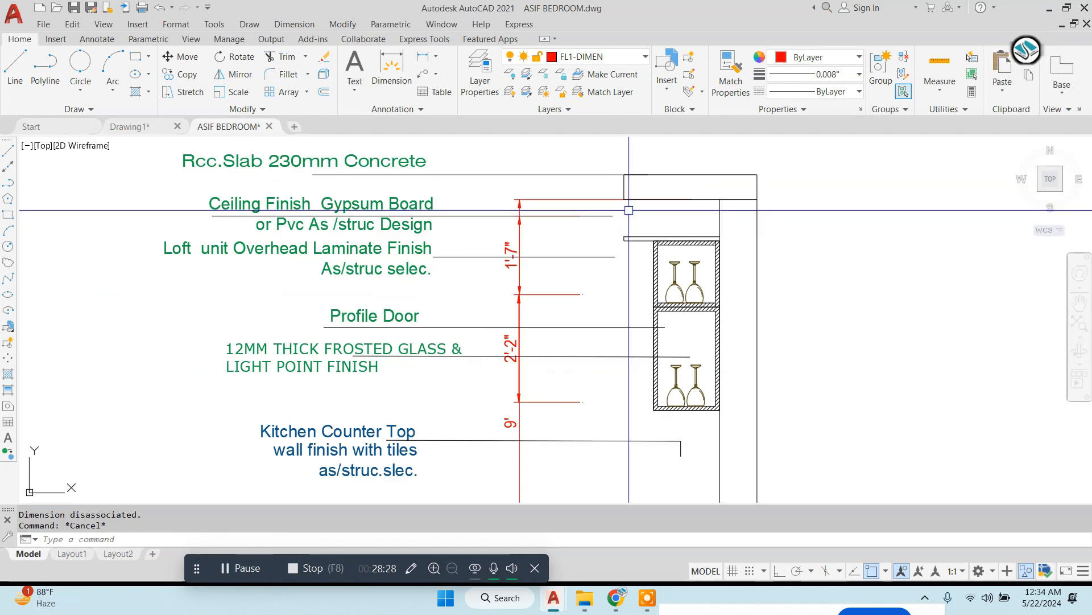
Move the "Loft unit Overhead Laminate Finish" label with its leader to the new section's loft cabinet edge.
scroll(518, 222, "up", 2)
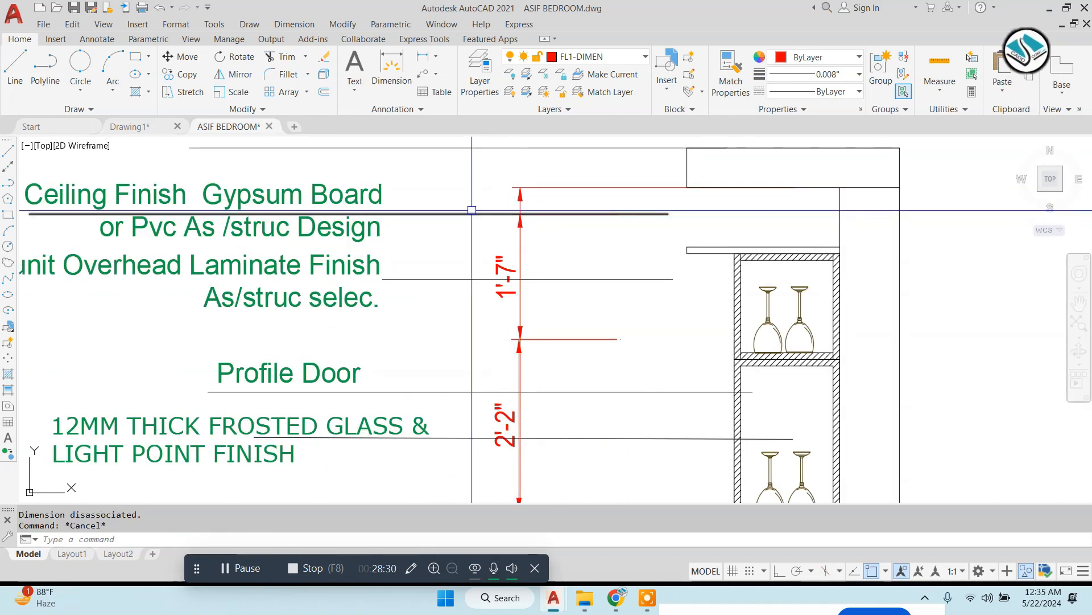
left_click(419, 252)
left_click(306, 311)
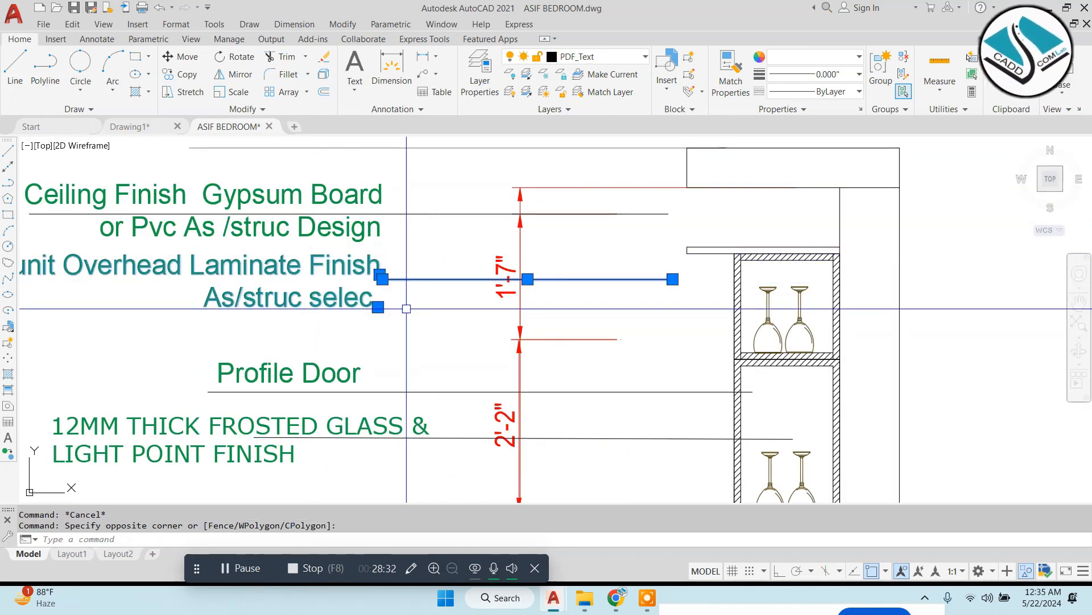
type("M")
key("Return")
left_click(673, 269)
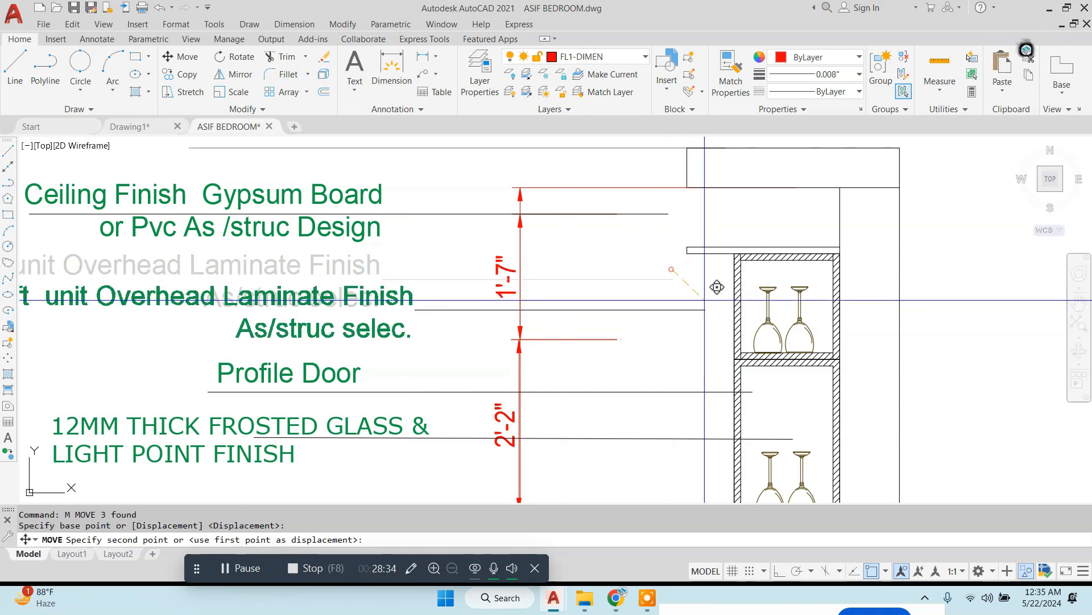
left_click(735, 306)
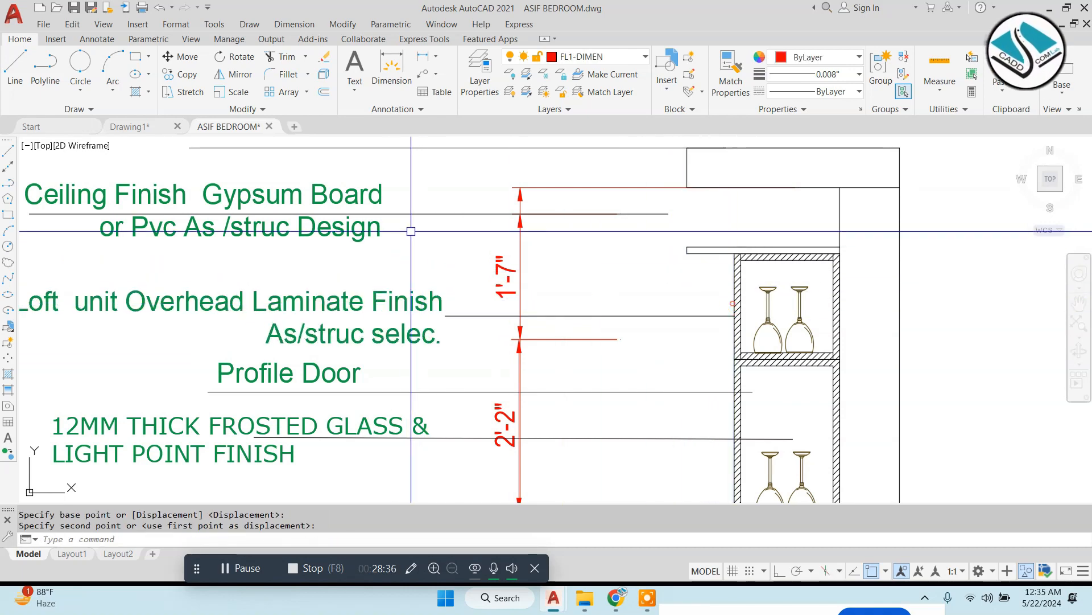
Move the "Ceiling Finish Gypsum Board" label with its leader so the leader reaches the false ceiling strip.
left_click(410, 182)
left_click(301, 234)
type("m")
key("Return")
left_click(667, 219)
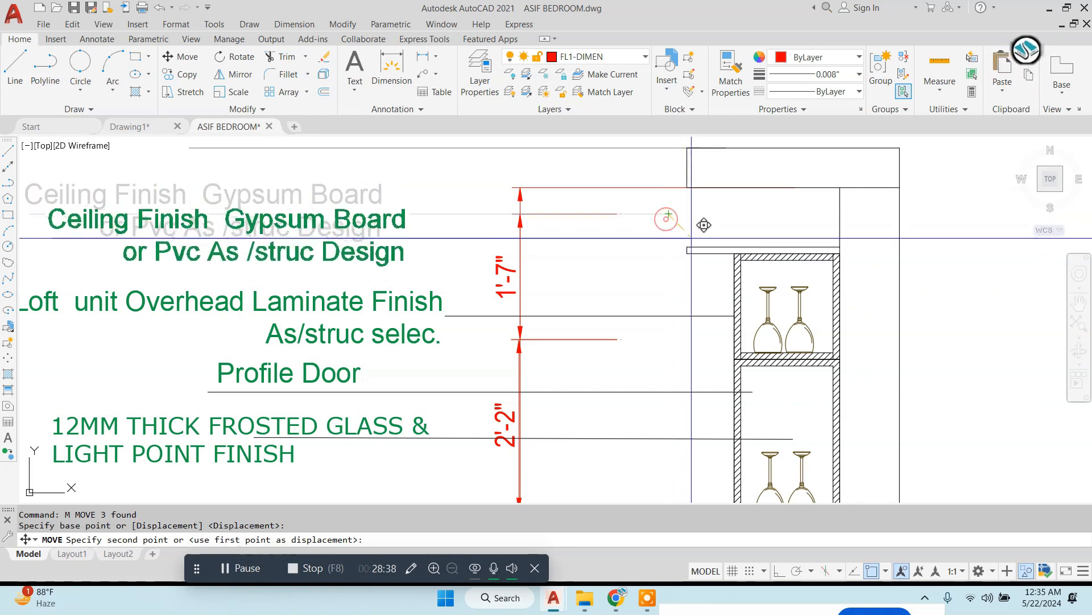
left_click(692, 248)
Move the leader of the "wall finish with tiles" label to the wall face above the countertop.
scroll(637, 285, "down", 2)
mouse_move(524, 355)
middle_mouse_down()
mouse_move(509, 272)
mouse_move(399, 251)
middle_mouse_up()
scroll(451, 254, "up", 2)
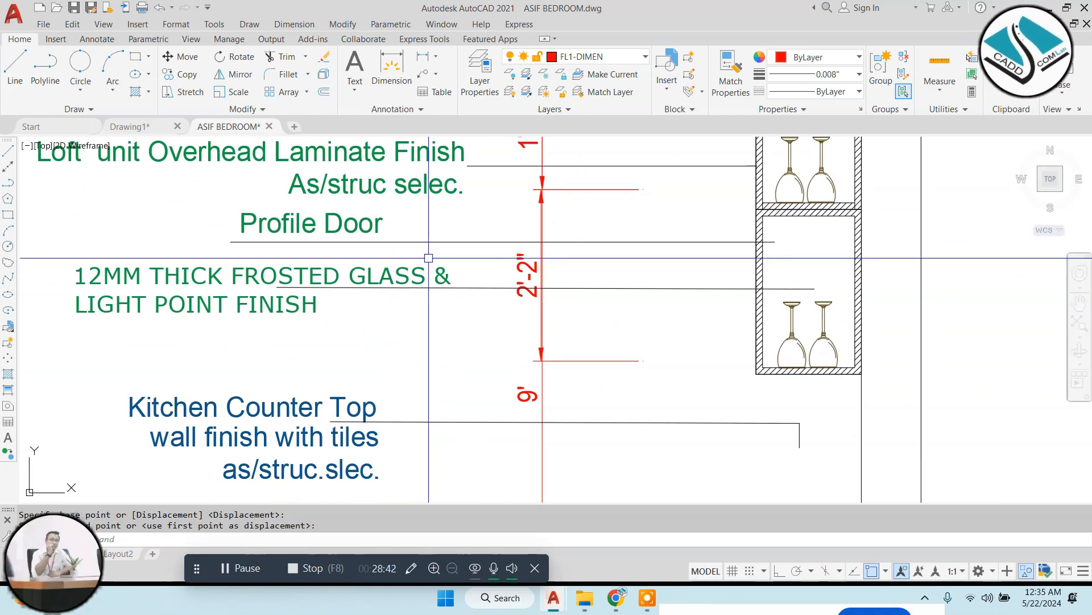
middle_click_drag(577, 292, 497, 281)
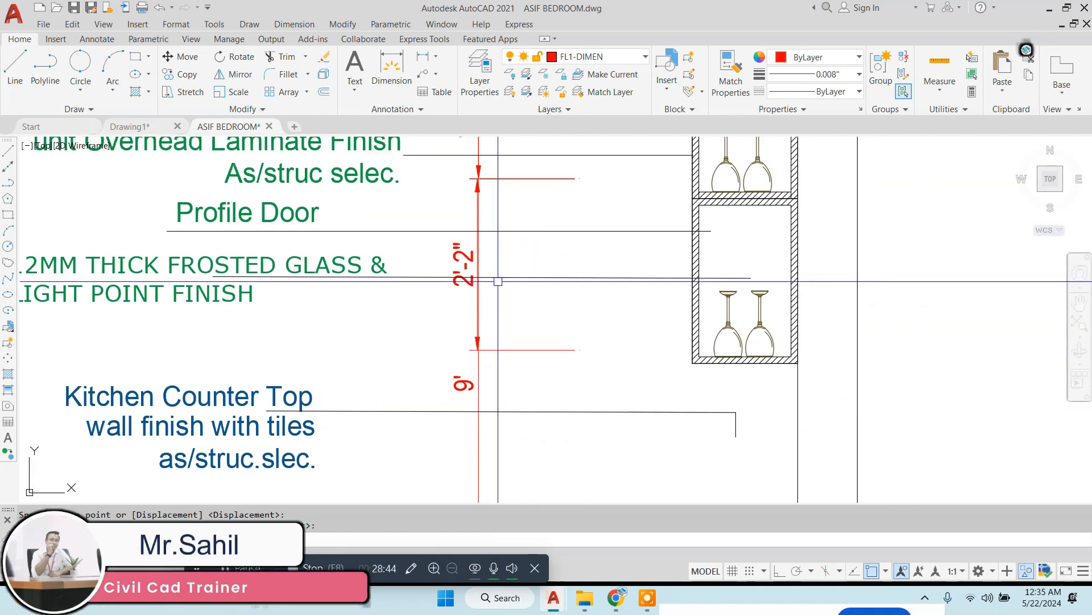
scroll(498, 281, "down", 3)
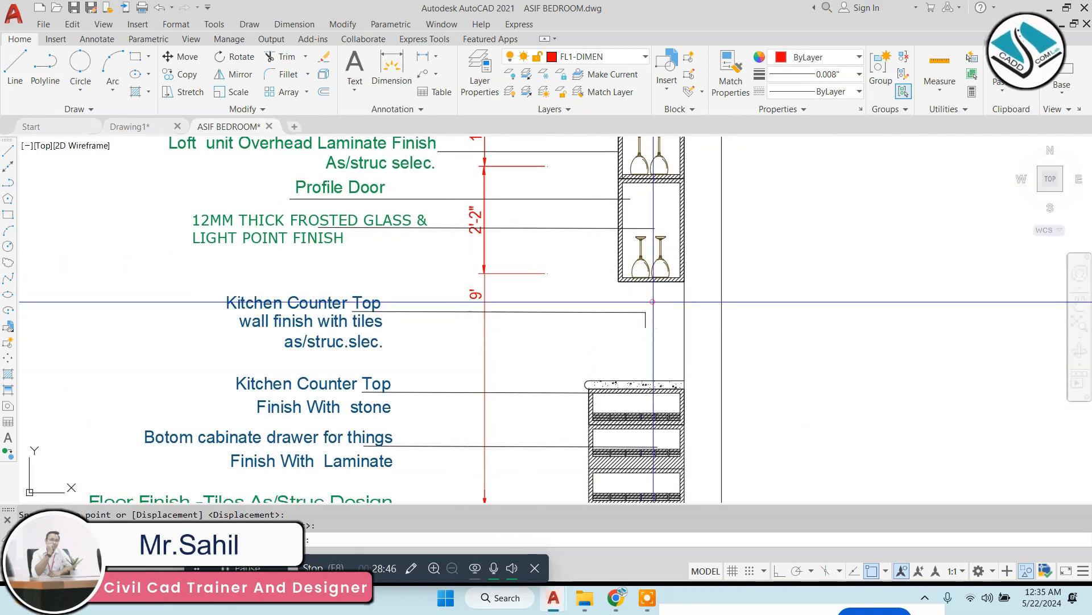
left_click(598, 340)
scroll(599, 340, "up", 2)
type("m")
key("space")
left_click(673, 296)
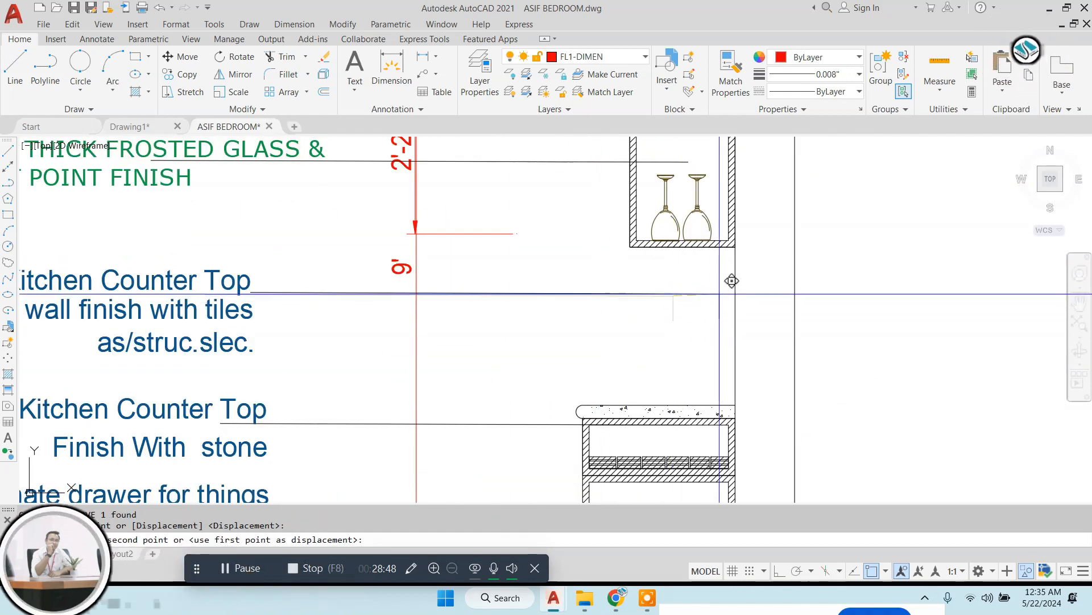
left_click(734, 296)
Move the "Kitchen Counter Top Finish With stone" label with its leader up to the stone countertop.
scroll(494, 368, "down", 2)
middle_click_drag(495, 368, 559, 308)
middle_click_drag(433, 360, 434, 319)
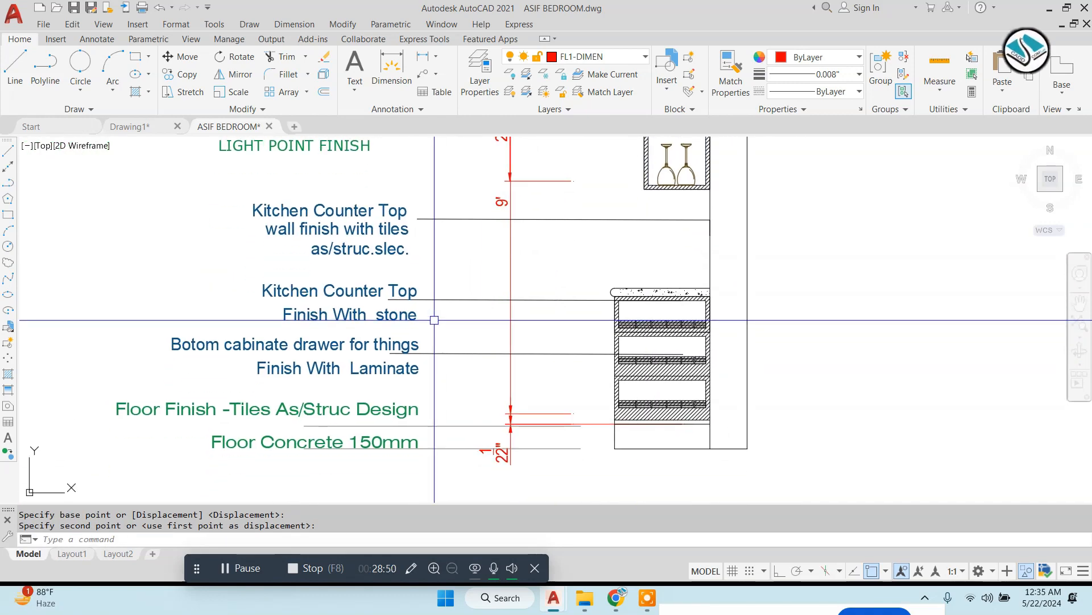
scroll(435, 319, "up", 2)
left_click(448, 256)
left_click(352, 323)
type("m")
key("space")
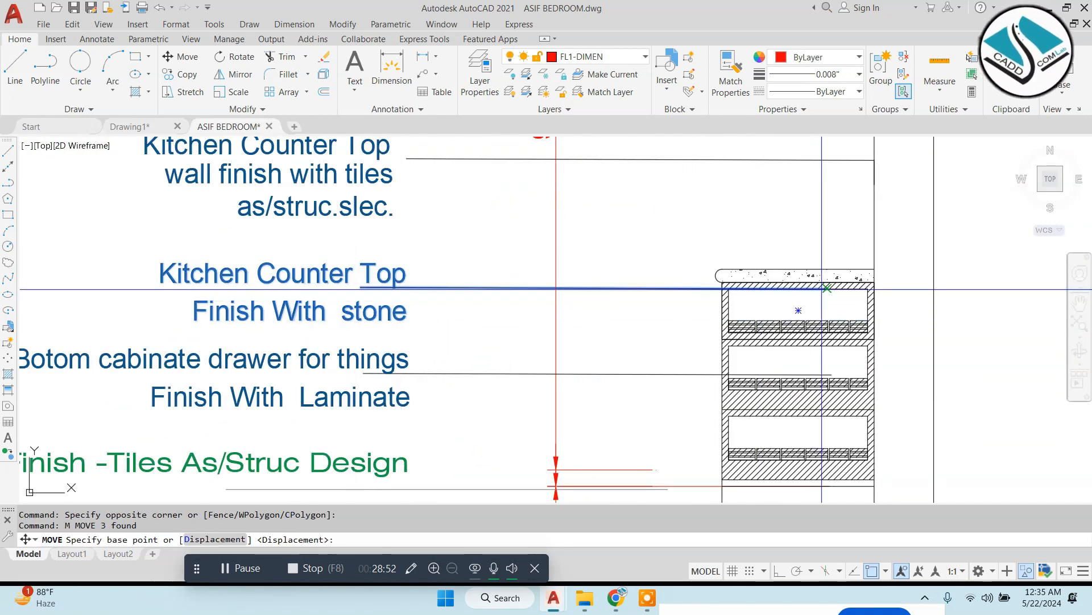
left_click(827, 289)
left_click(824, 270)
Move the "Floor Finish" and "Floor Concrete 150mm" labels with their leaders to the floor slab's lower corner.
mouse_move(549, 352)
middle_mouse_down()
mouse_move(672, 307)
mouse_move(599, 230)
middle_mouse_up()
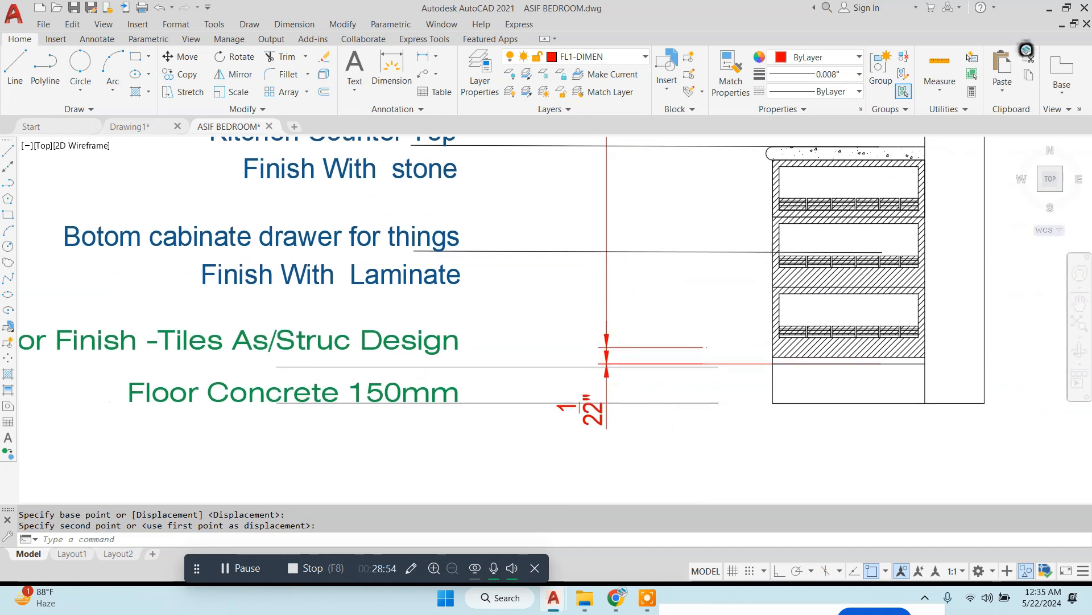
left_click(523, 342)
left_click(384, 435)
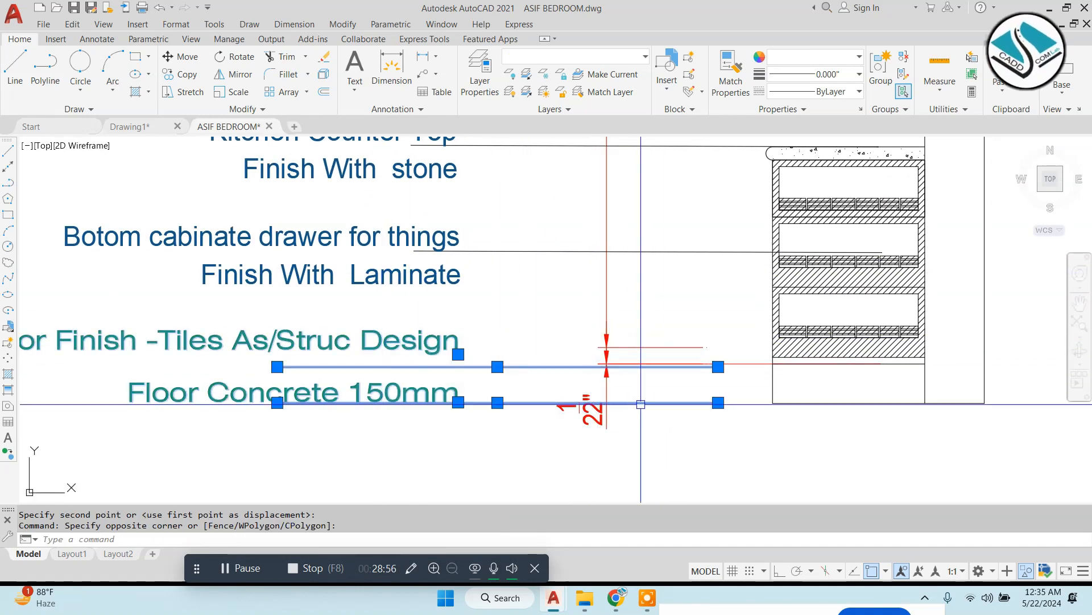
type("m")
key("space")
left_click(719, 403)
left_click(773, 403)
key("Escape")
Erase the original section B-B' drawing together with its remaining dimensions and title.
scroll(599, 382, "down", 5)
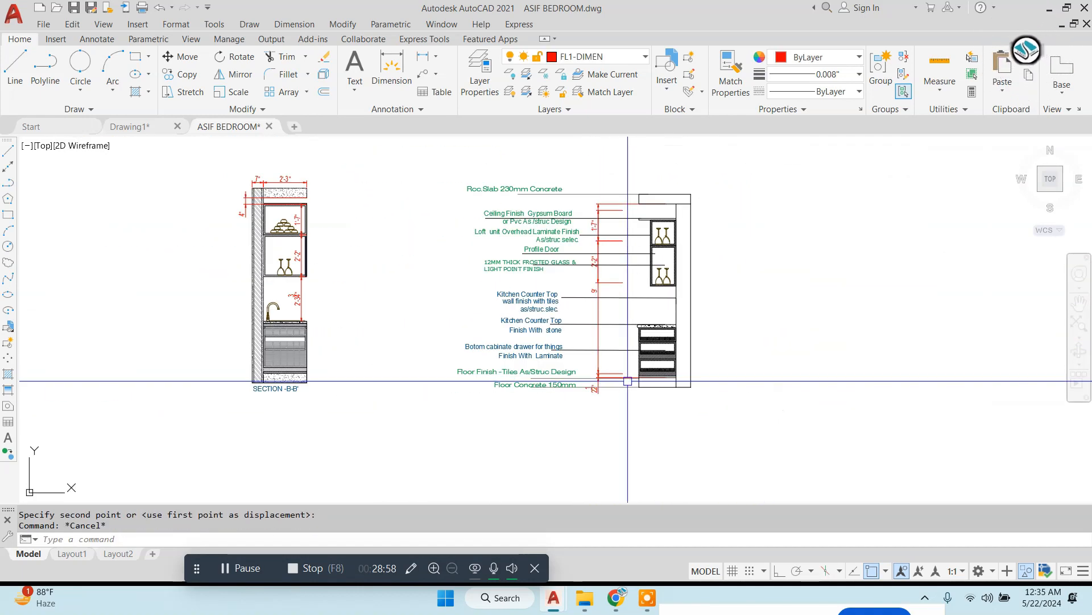
left_click(364, 149)
left_click(185, 417)
type("e")
key("space")
Hatch the roof slab and the floor slab of the new section with the AR-CONC pattern at scale 0.02.
scroll(727, 145, "up", 5)
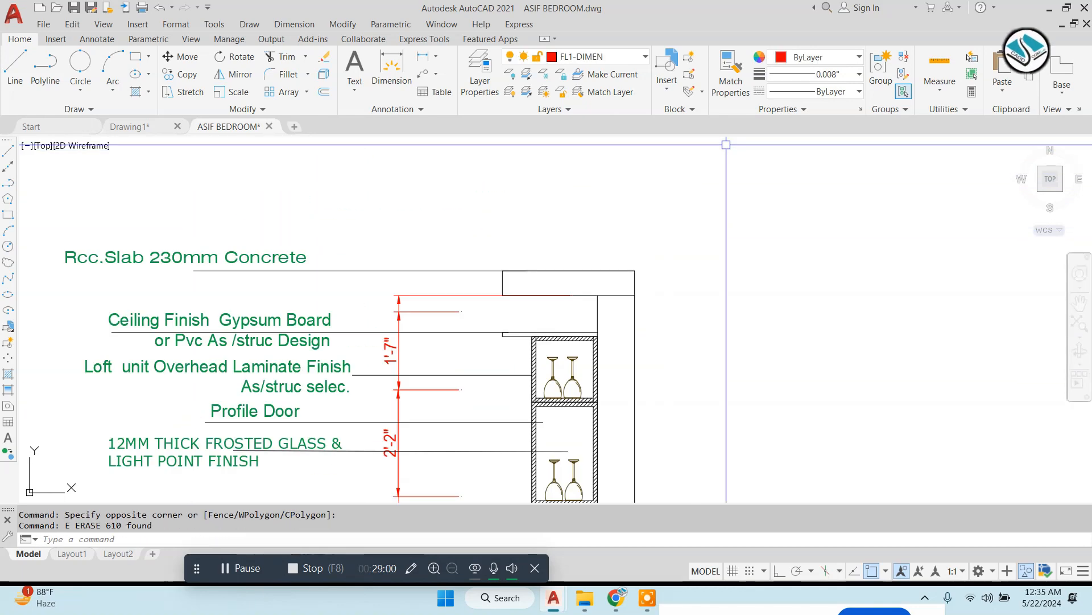
middle_click_drag(634, 260, 610, 212)
type("h")
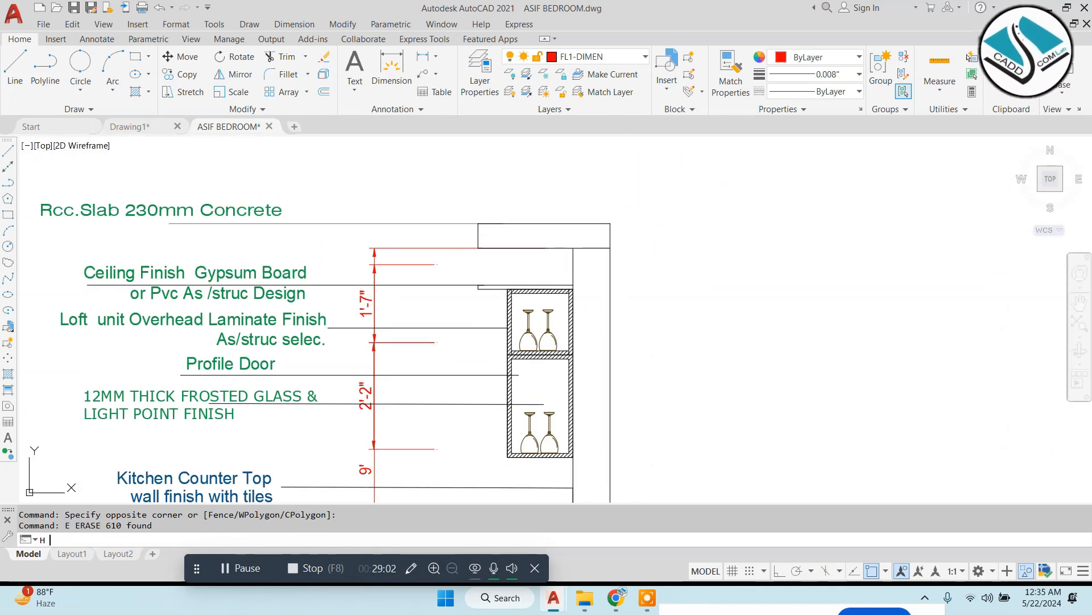
key("space")
scroll(598, 210, "down", 2)
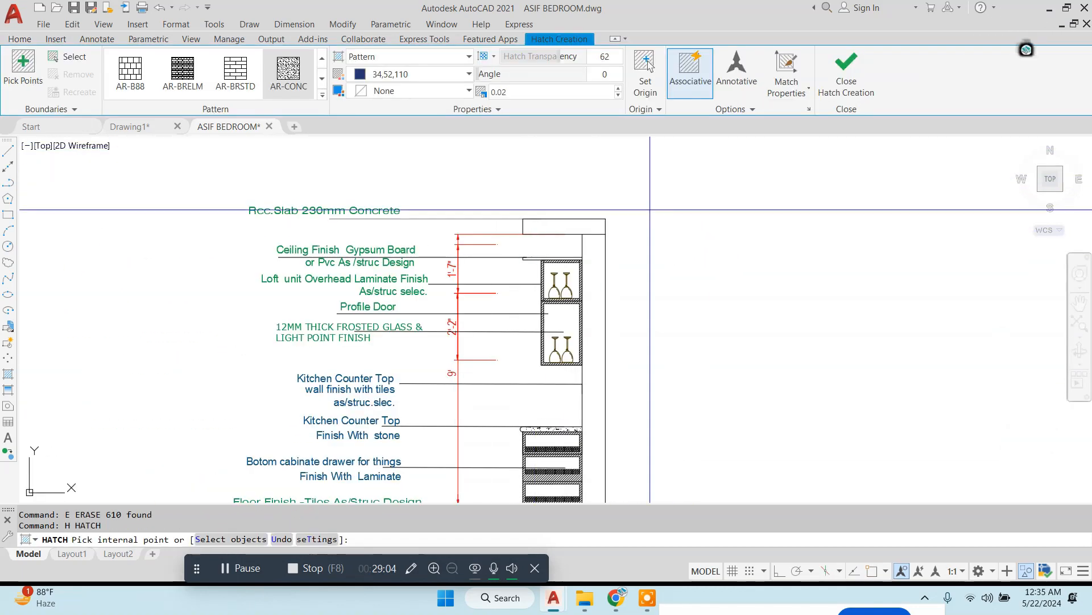
key("space")
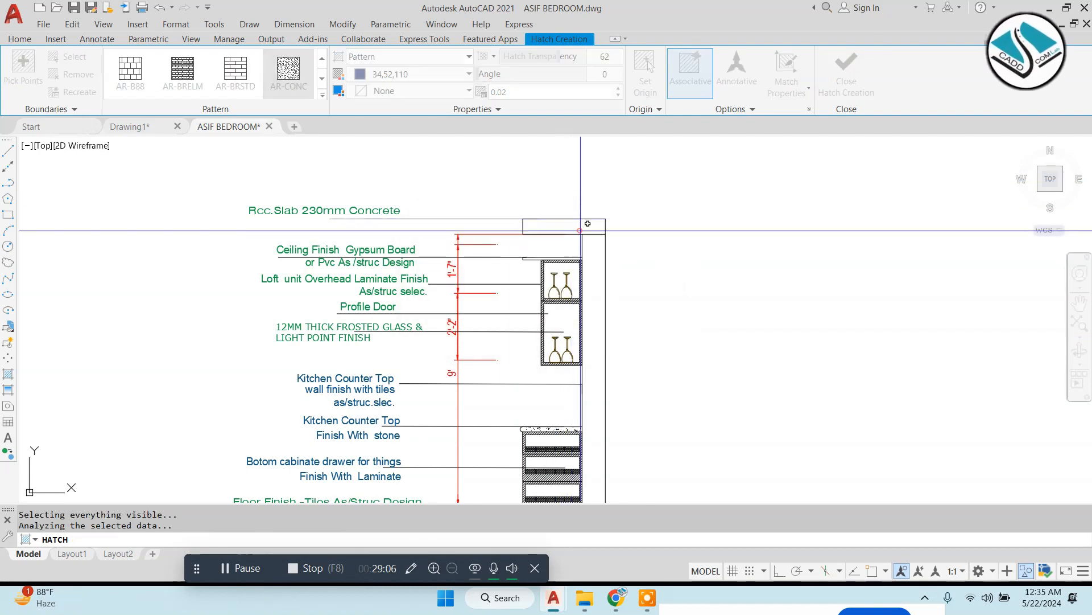
left_click(582, 229)
mouse_move(574, 484)
middle_mouse_down()
mouse_move(536, 172)
mouse_move(534, 307)
middle_mouse_up()
key("Escape")
Hatch the full-height wall of the new section with the ANSI32 pattern at scale 0.2.
middle_click_drag(562, 263, 558, 333)
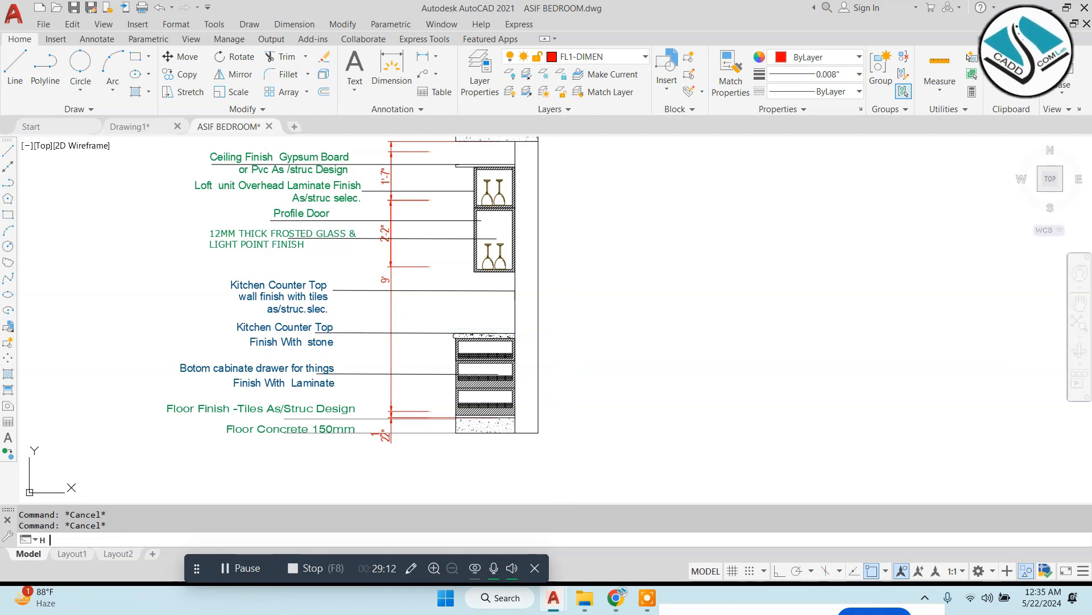
type("H")
key("Return")
left_click(323, 95)
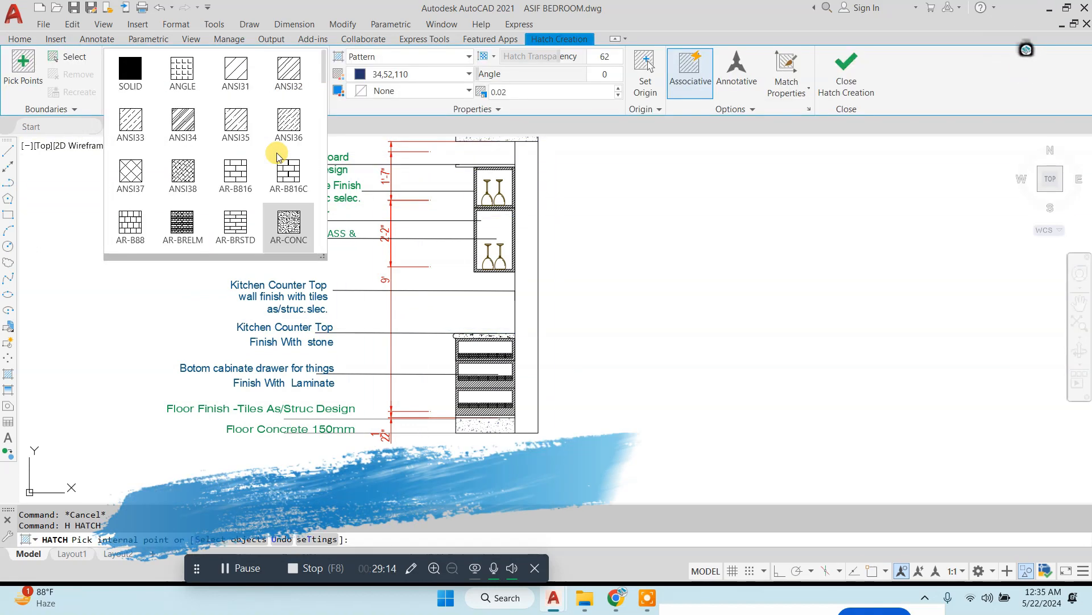
left_click(288, 72)
left_click(531, 182)
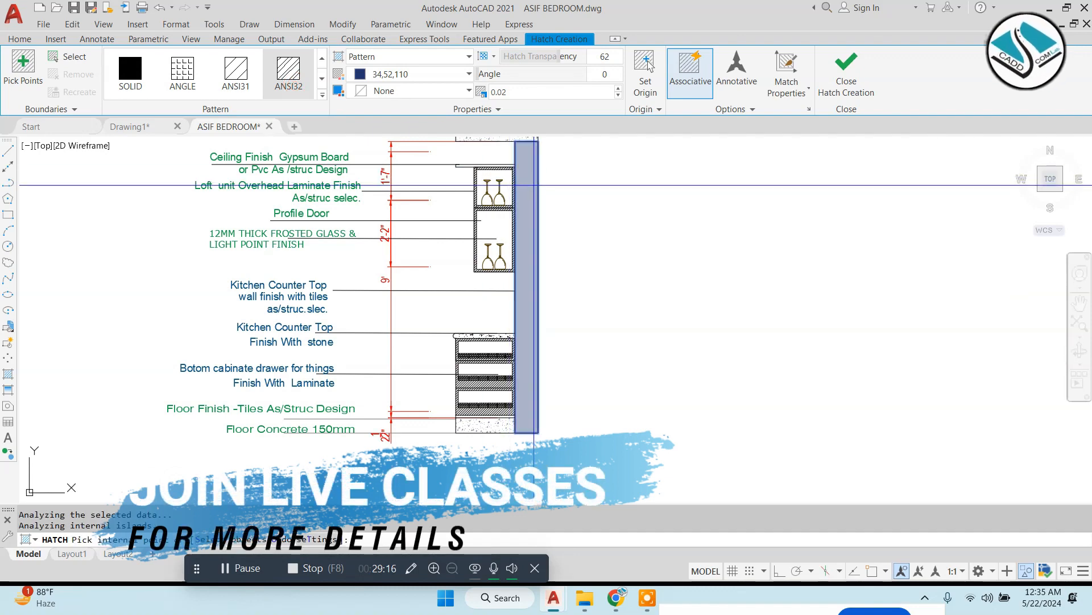
mouse_move(526, 99)
left_mouse_down()
mouse_move(439, 90)
mouse_move(456, 91)
left_mouse_up()
type("1")
key("Return")
type("0.")
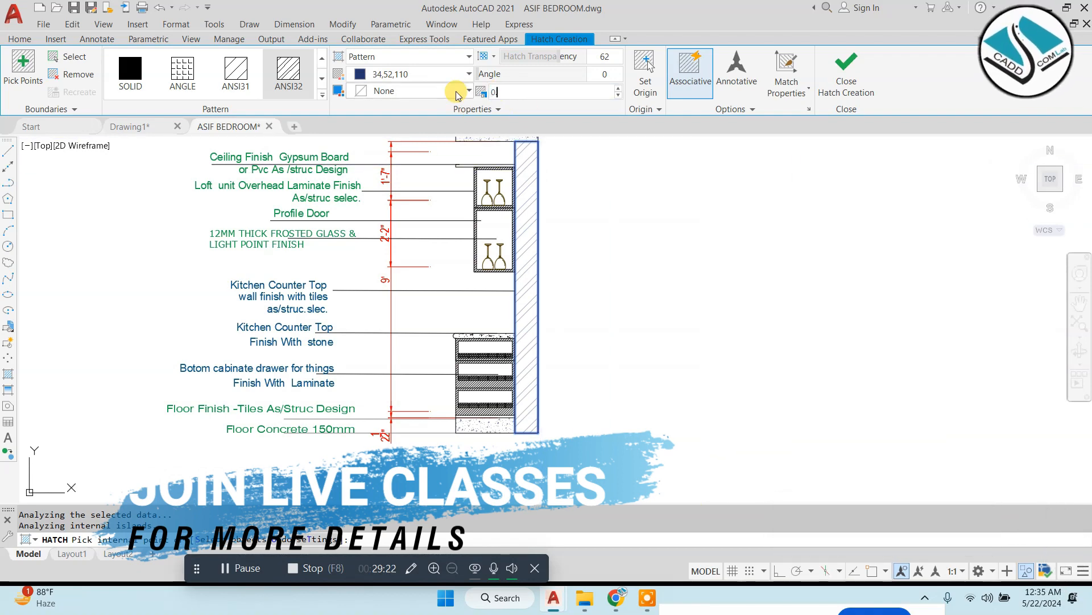
left_click(847, 74)
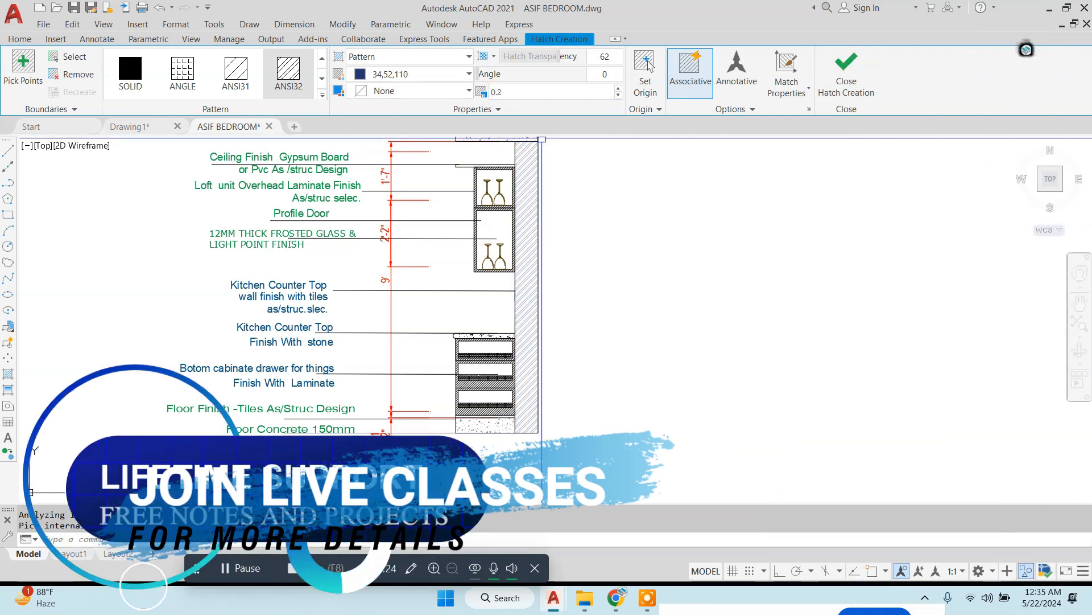
Add a linear dimension above the roof slab across its overall width.
scroll(705, 342, "down", 2)
scroll(553, 175, "up", 2)
left_click(296, 26)
left_click(316, 64)
scroll(560, 220, "up", 2)
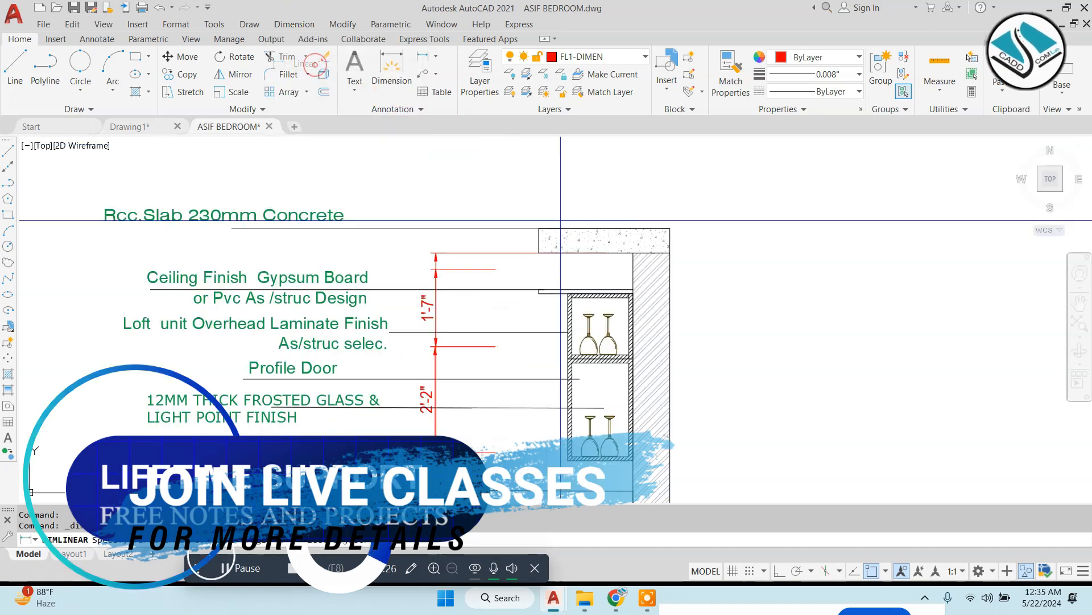
scroll(560, 221, "up", 2)
left_click(525, 227)
left_click(736, 233)
left_click(722, 186)
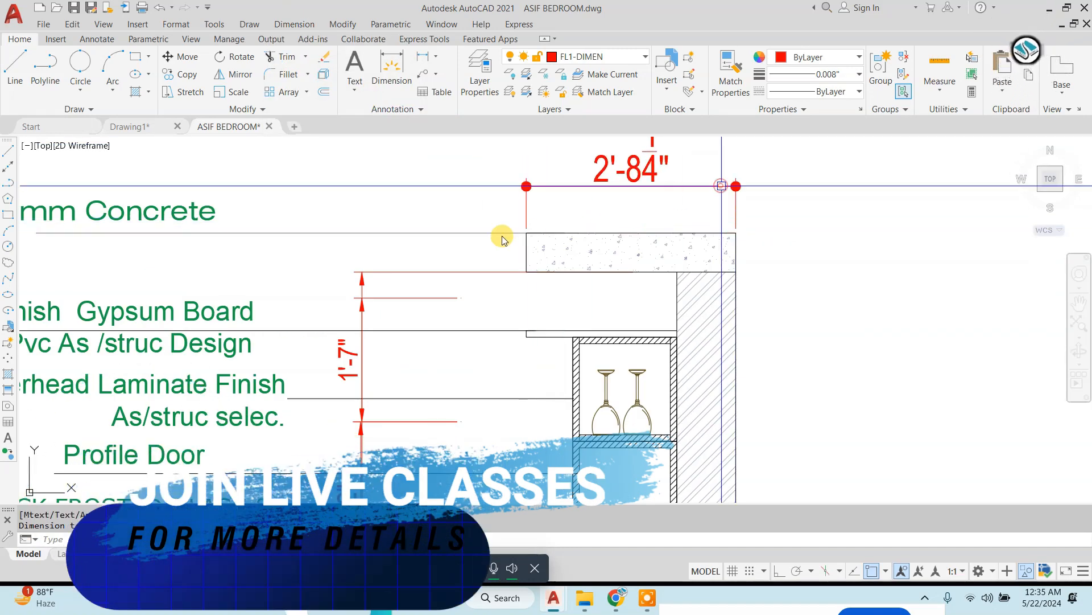
Dimension the roof slab's thickness and, in line with it, the gap from the slab down to the false ceiling.
key("Escape")
key("space")
left_click(526, 233)
left_click(526, 272)
left_click(494, 253)
middle_click_drag(617, 276, 537, 196)
key("Escape")
key("space")
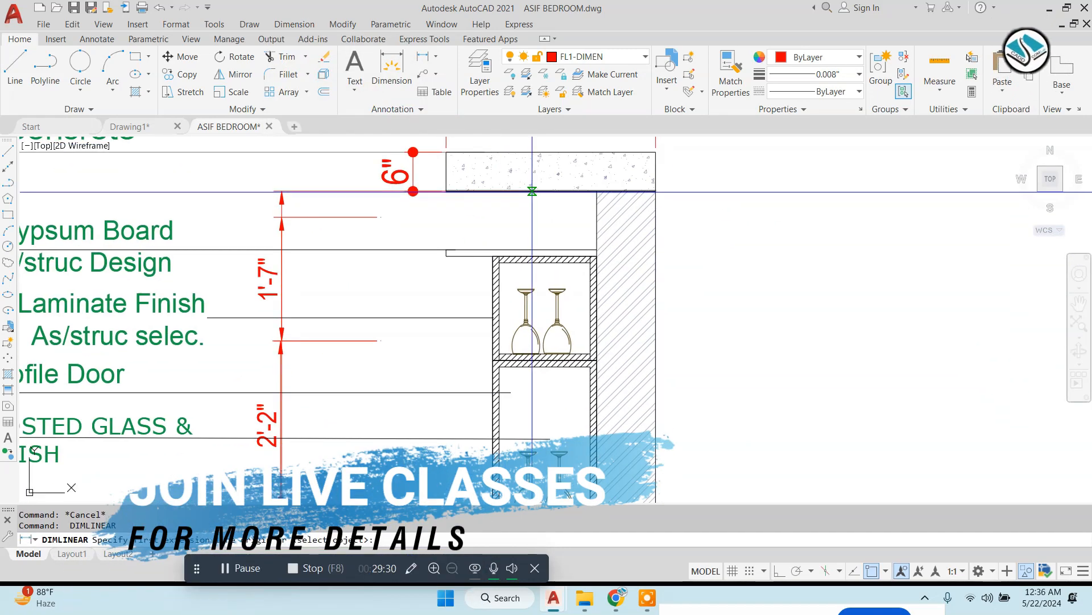
left_click(530, 250)
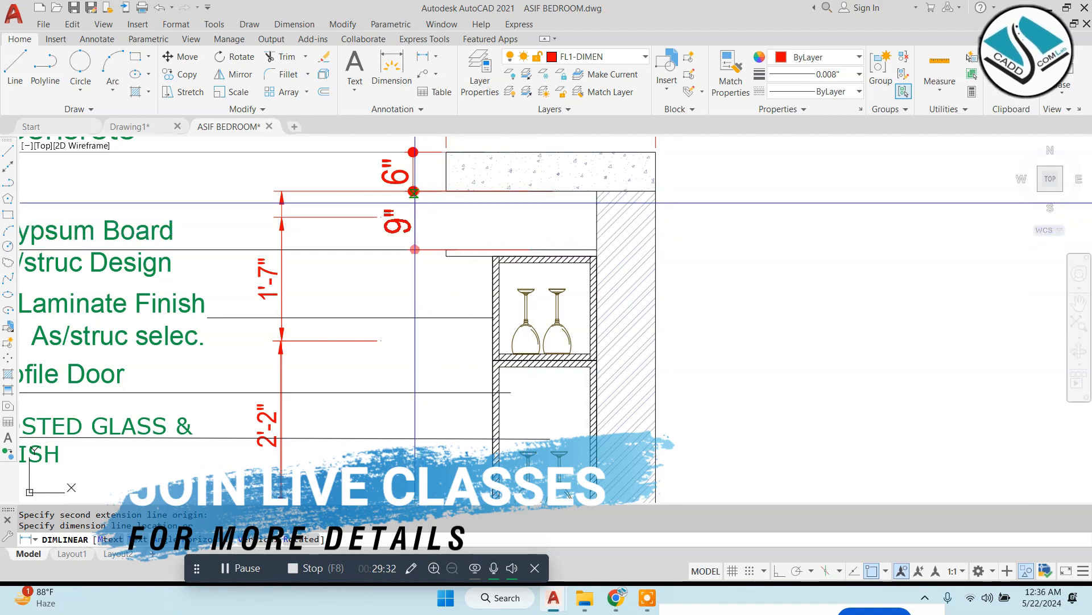
left_click(413, 191)
Dimension the section's overall height along the outer side of the hatched wall.
middle_click_drag(626, 239, 557, 232)
key("Escape")
key("space")
left_click(585, 146)
scroll(540, 162, "down", 5)
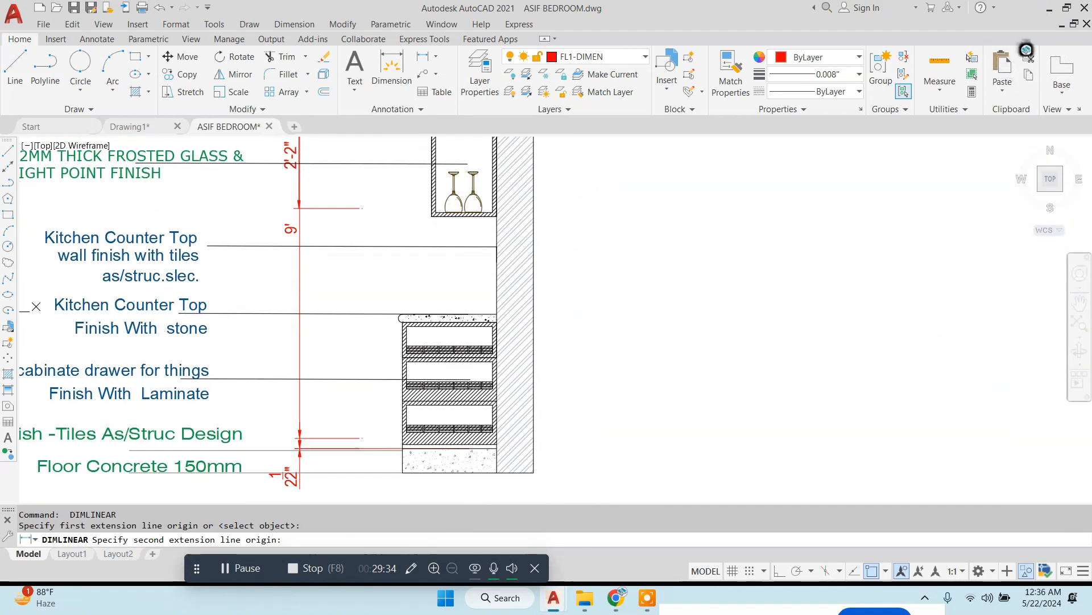
left_click(538, 443)
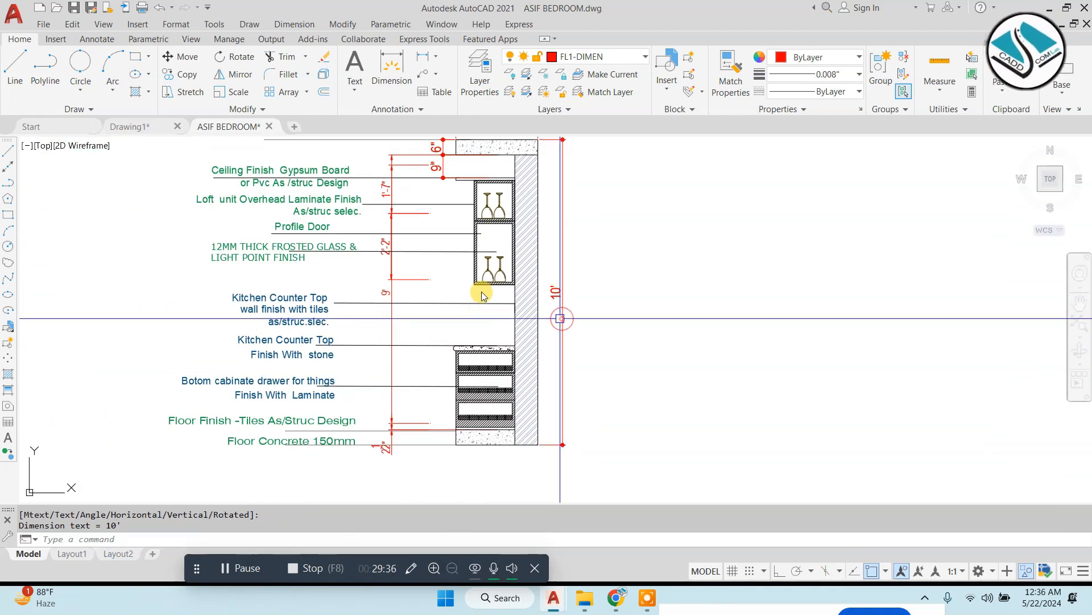
Dimension the vertical clearance between the overhead cabinet's underside and the countertop.
scroll(482, 296, "up", 2)
key("Escape")
key("space")
left_click(493, 276)
left_click(493, 374)
left_click(493, 324)
middle_click_drag(465, 232, 465, 267)
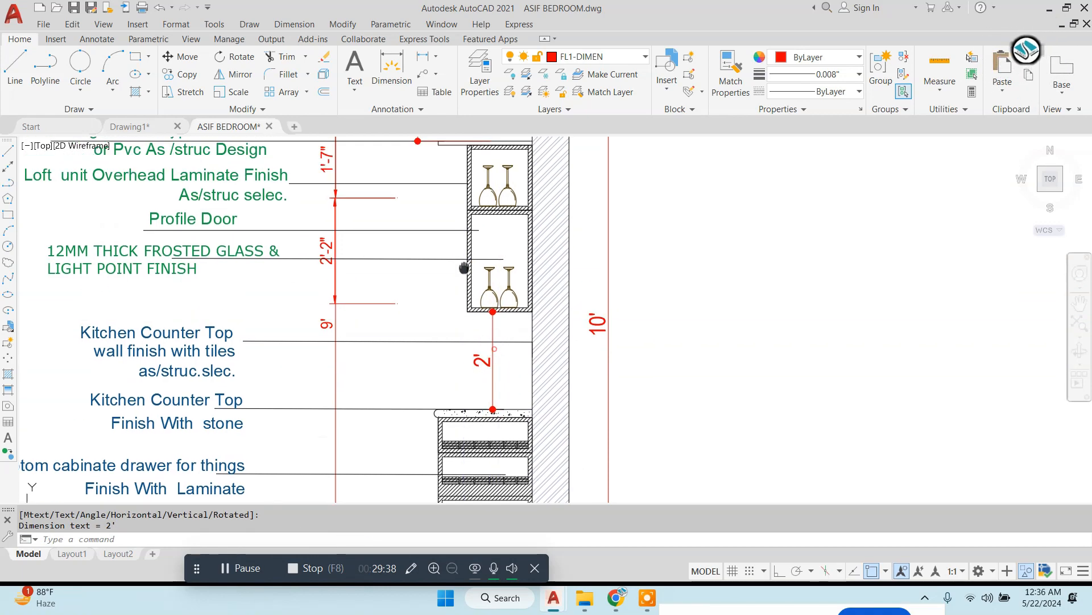
Dimension the inside height of the overhead cabinet's lower, frosted-glass compartment, placing the dimension just outside its front.
scroll(501, 228, "up", 4)
key("Escape")
key("space")
left_click(511, 214)
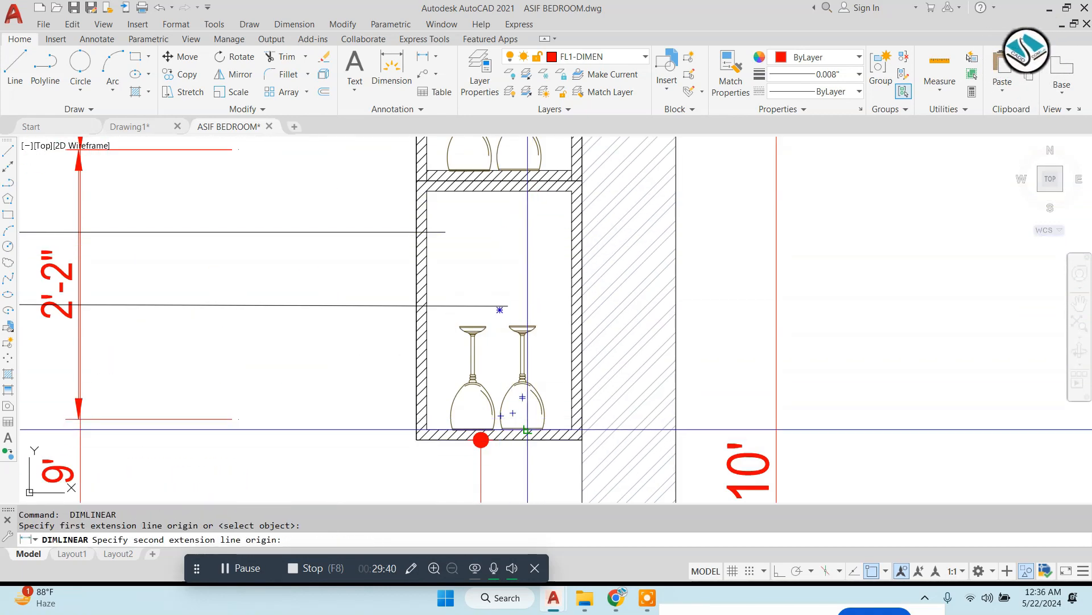
left_click(527, 429)
left_click(370, 290)
Dimension the inside height of the upper loft compartment, placing the dimension on its outer front side.
middle_click_drag(459, 212, 477, 392)
key("Escape")
key("space")
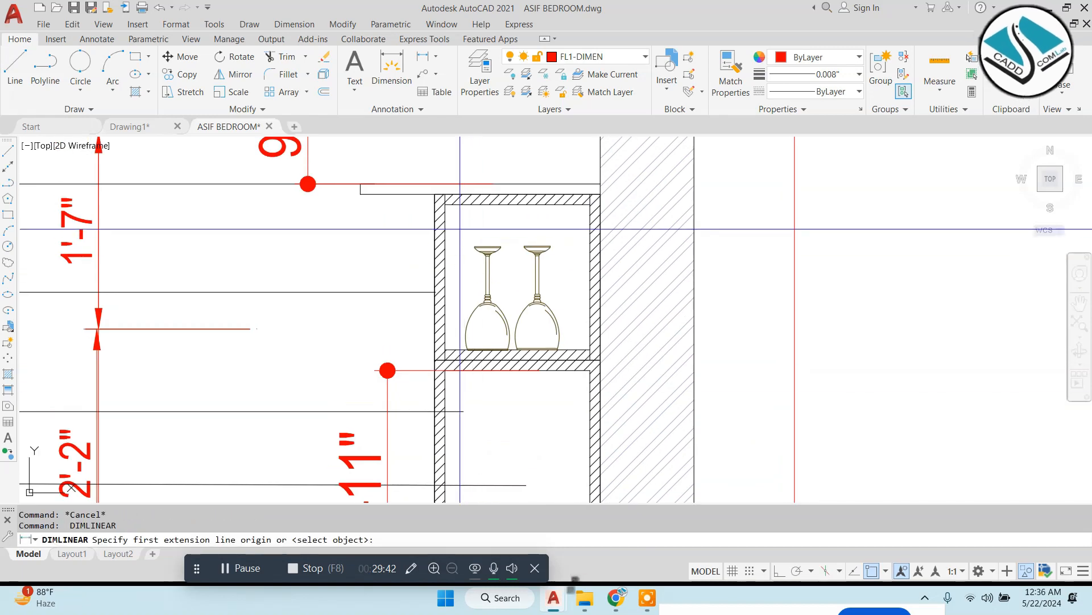
left_click(466, 205)
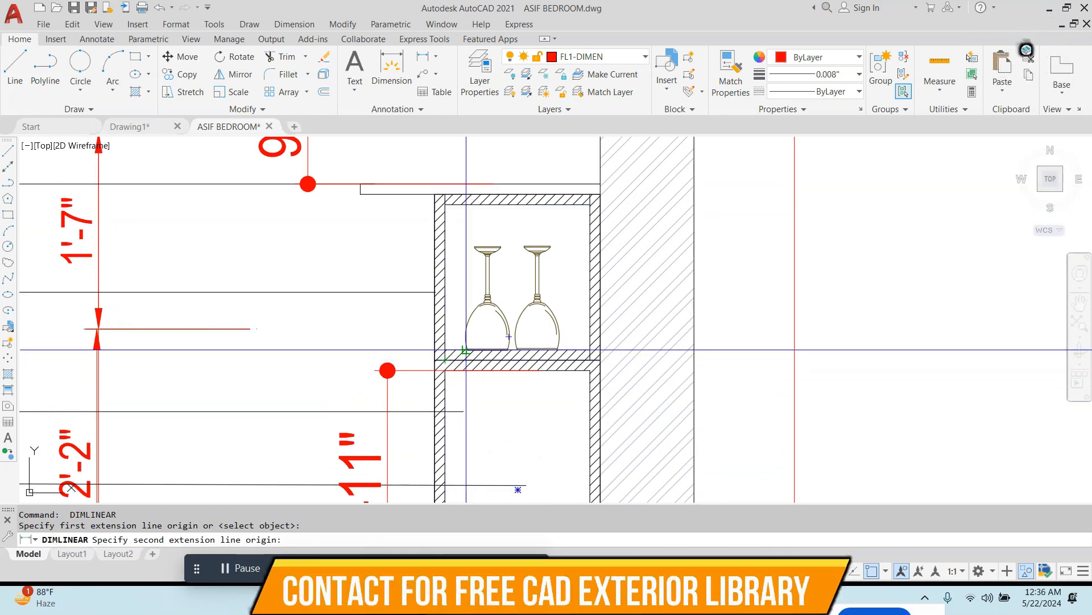
left_click(466, 349)
left_click(259, 340)
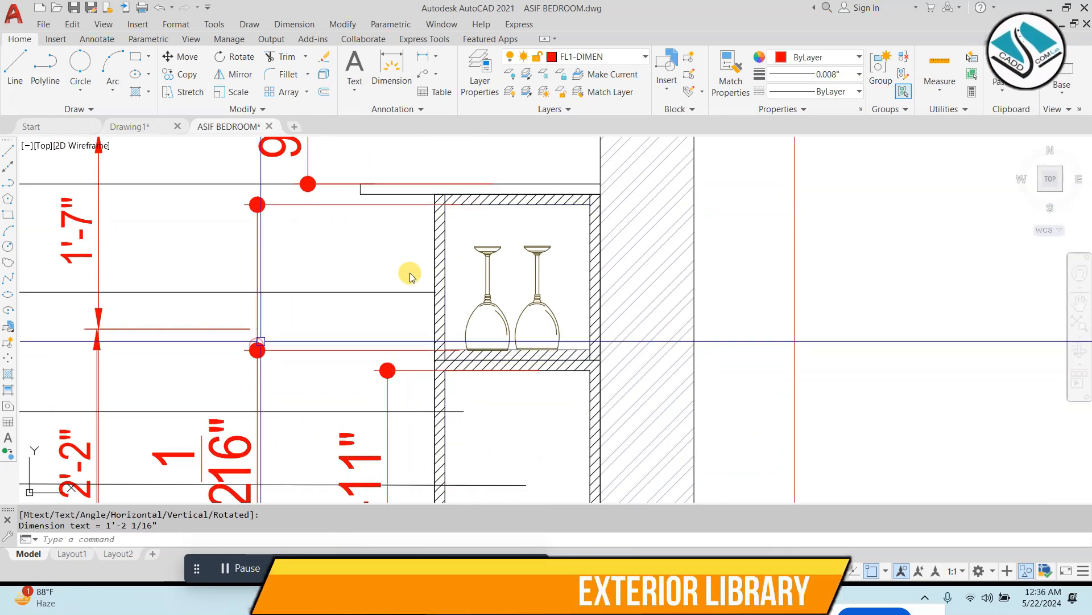
Add a linear dimension across the overhead cabinet's full depth, placed just below its underside.
scroll(410, 273, "down", 2)
middle_click_drag(415, 379, 388, 195)
scroll(416, 327, "up", 2)
key("Escape")
key("Return")
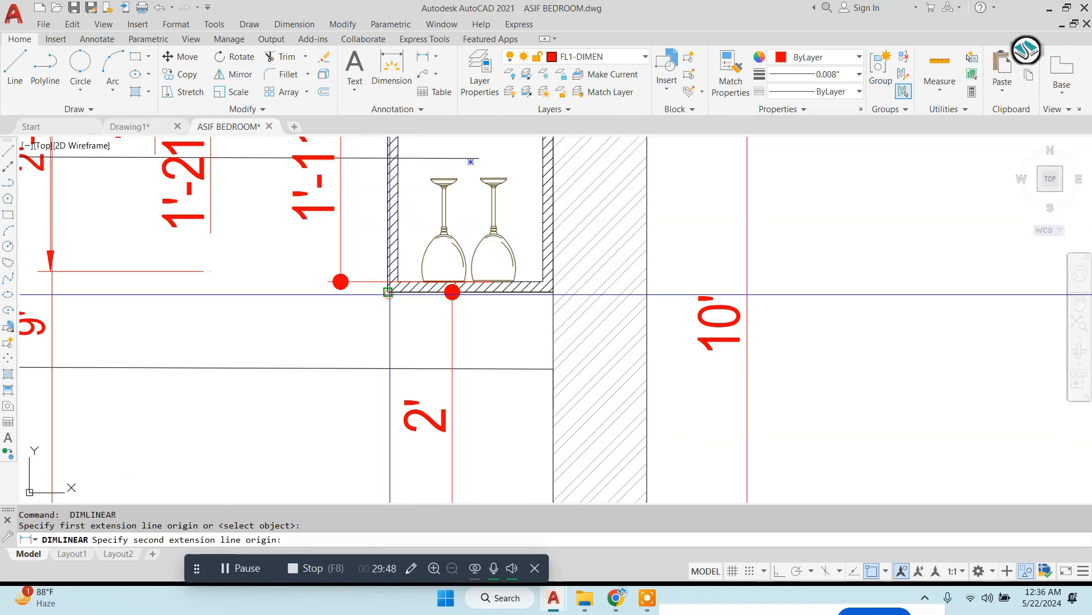
left_click(553, 292)
left_click(513, 368)
Dimension the base unit's height from the countertop surface down to the top of the floor concrete.
scroll(511, 368, "down", 2)
middle_click_drag(500, 402, 490, 249)
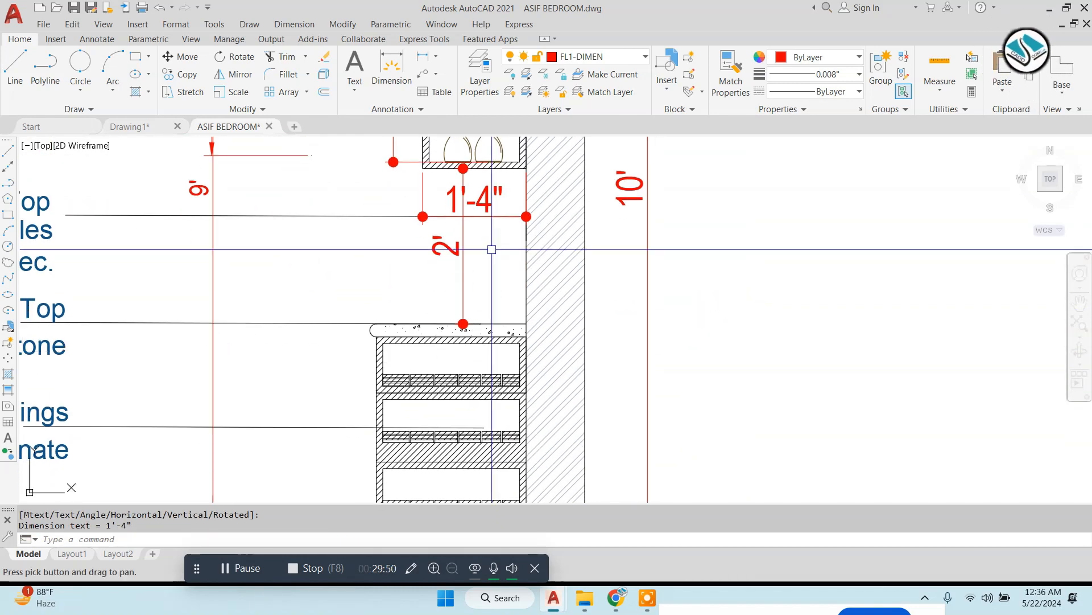
middle_click_drag(411, 329, 469, 247)
scroll(469, 247, "up", 2)
key("Return")
left_click(474, 234)
middle_click_drag(486, 398, 493, 230)
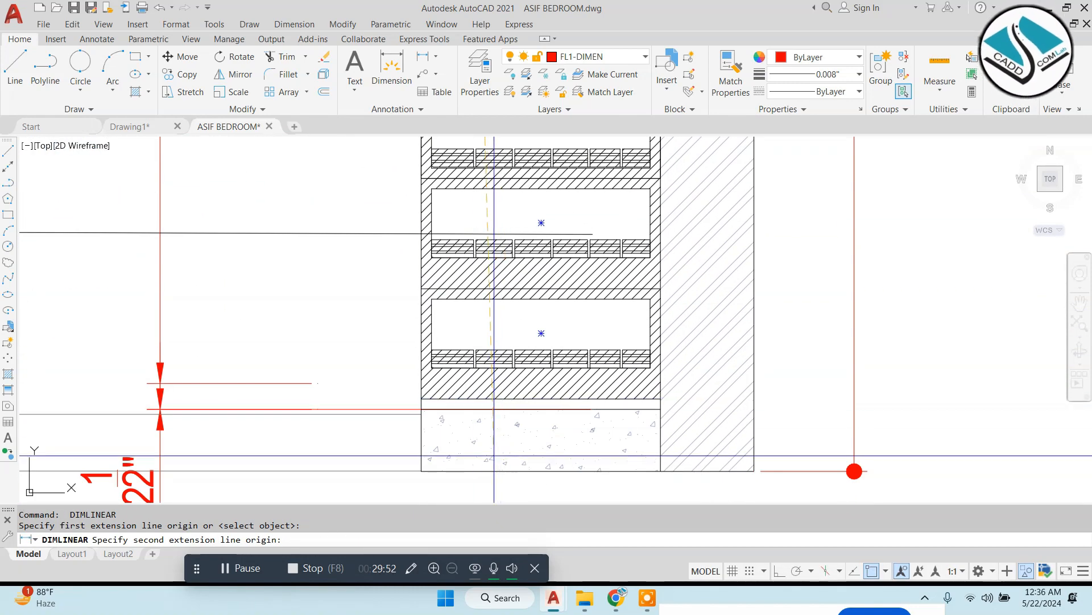
left_click(494, 409)
Dimension the inside height of the uppermost base drawer, placed outside the base unit's height dimension.
middle_click_drag(380, 247, 399, 368)
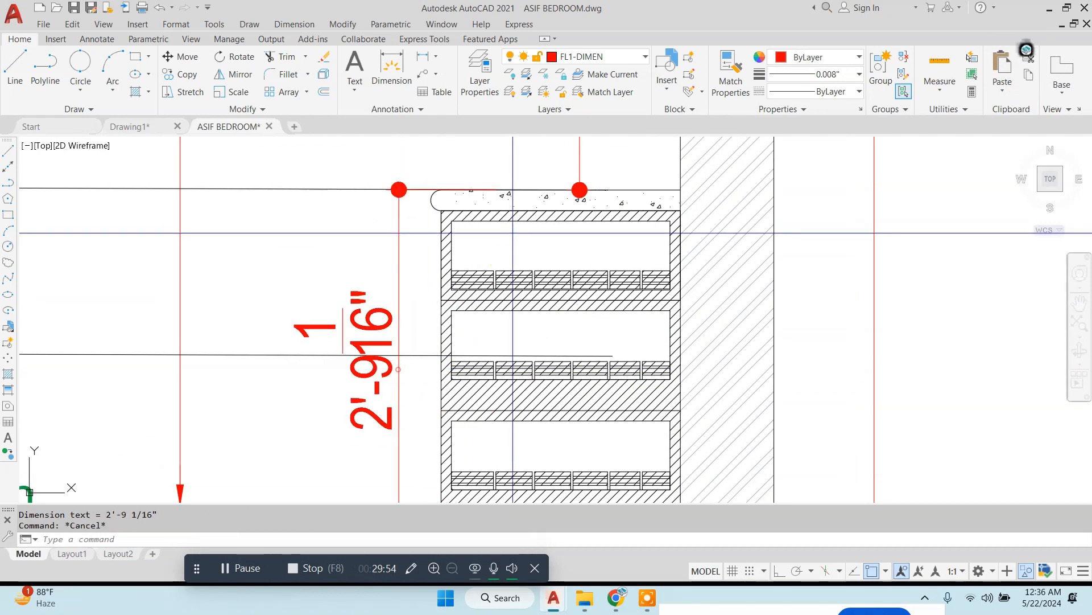
key("Return")
left_click(521, 220)
left_click(523, 290)
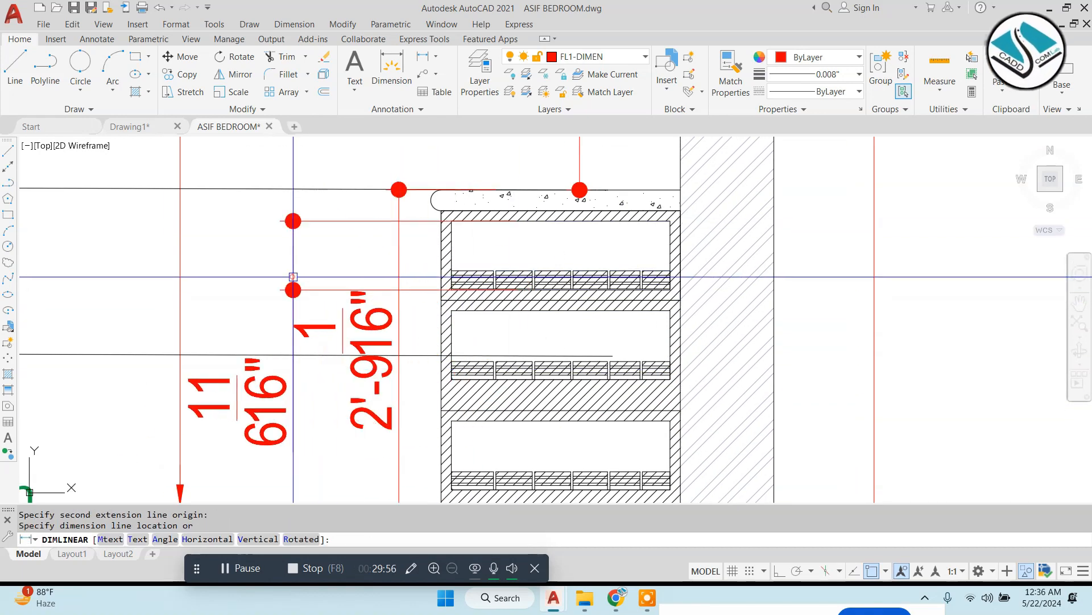
left_click(291, 288)
Dimension the floor concrete's width from its front edge to the wall face, placed below the section.
scroll(507, 361, "down", 4)
scroll(507, 361, "up", 2)
key("Escape")
key("Return")
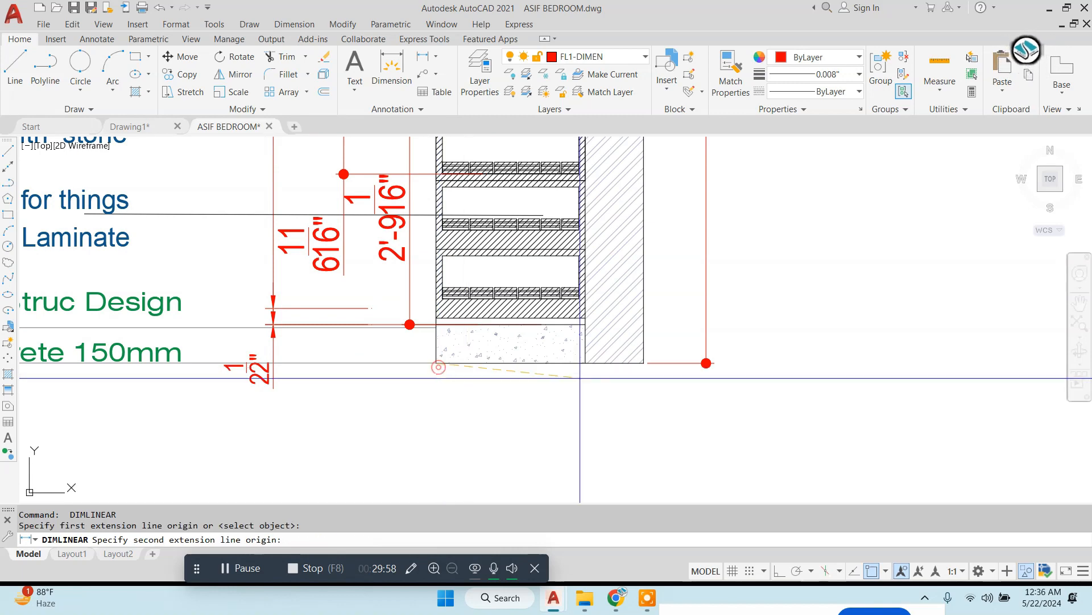
left_click(585, 362)
left_click(512, 438)
Add an overall width dimension below the section, from the concrete's front edge to the wall's outer face.
key("Escape")
key("Return")
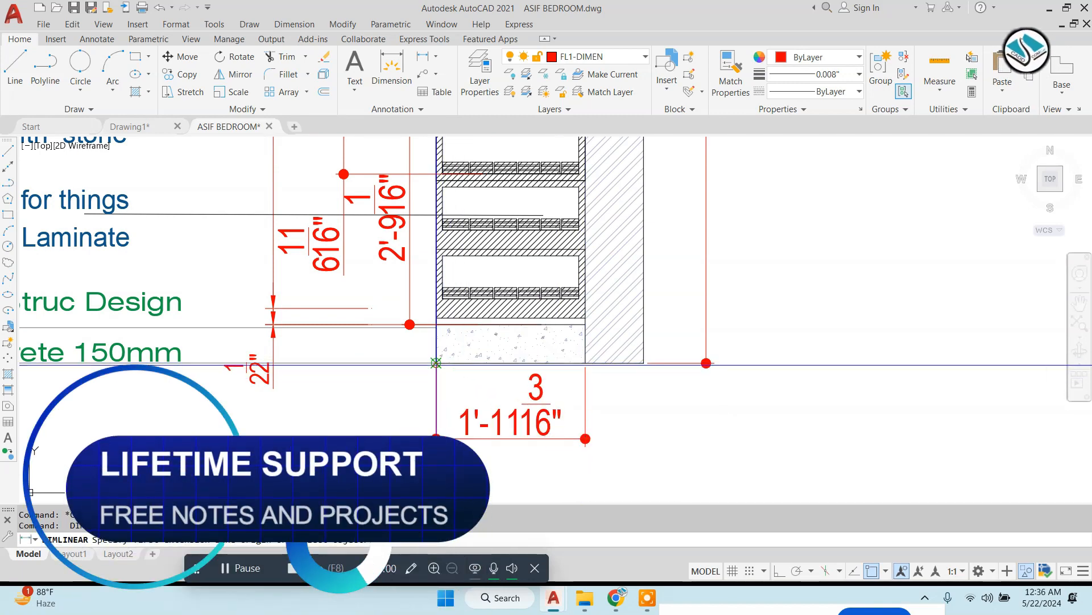
left_click(436, 363)
left_click(643, 363)
scroll(609, 336, "down", 8)
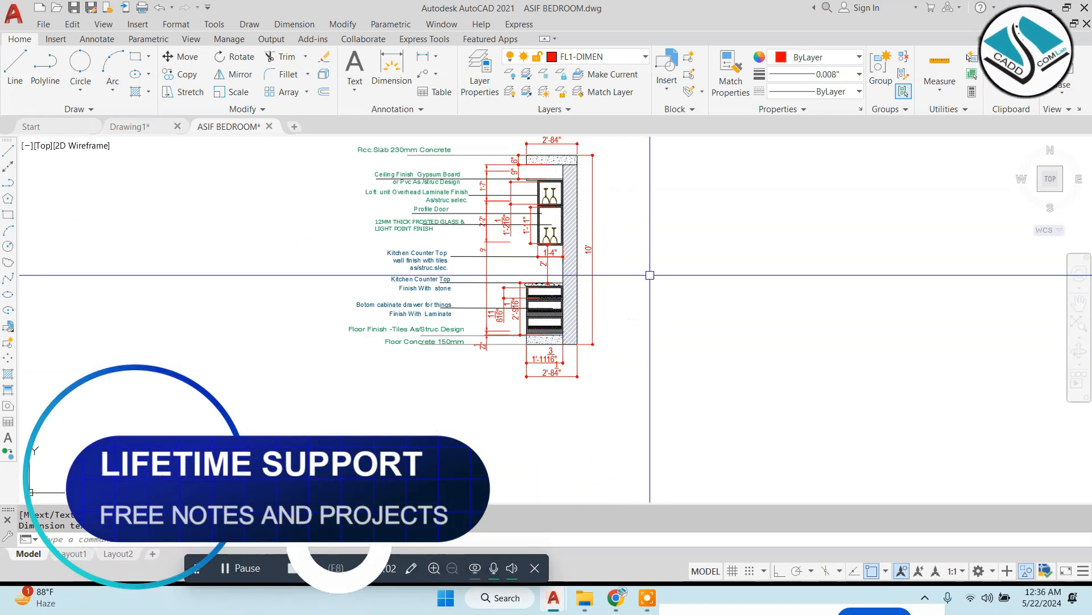
key("Escape")
key("Escape")
Move the complete kitchen section with its labels and dimensions into the sheet group, below Elevation-B and beside the schedule table.
middle_click_drag(650, 276, 635, 327)
scroll(636, 301, "down", 2)
left_click(647, 229)
left_click(378, 427)
type("m")
key("Return")
left_click(528, 347)
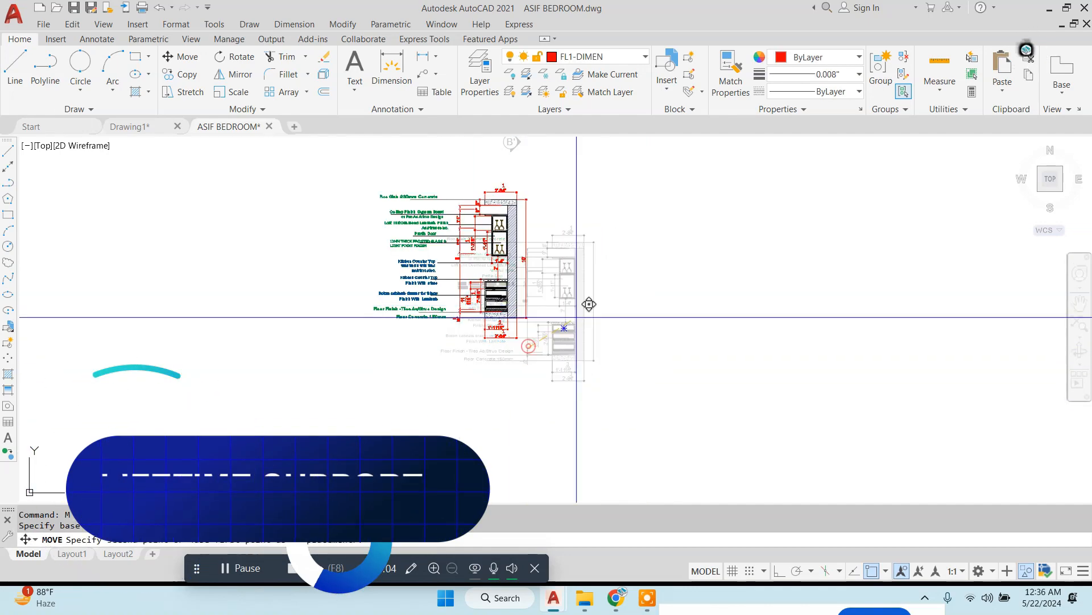
scroll(663, 390, "down", 6)
middle_click_drag(228, 270, 476, 250)
scroll(458, 249, "up", 4)
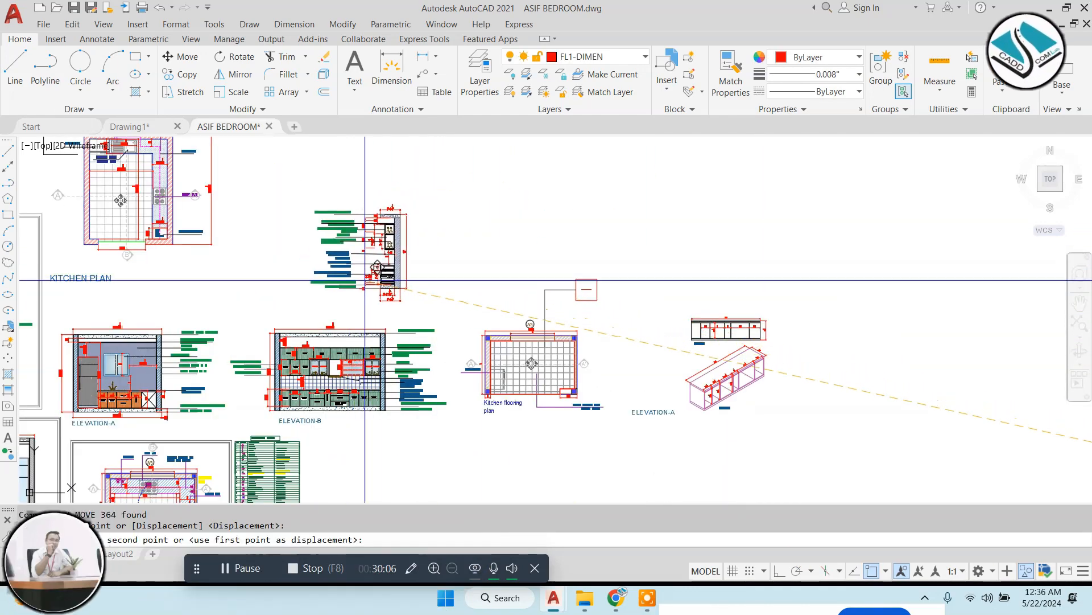
middle_click_drag(366, 290, 398, 205)
left_click(415, 426)
Delete the stray kitchen plan copy lying far away from the main group of drawings.
scroll(476, 364, "down", 3)
scroll(700, 317, "down", 5)
middle_click_drag(711, 313, 375, 319)
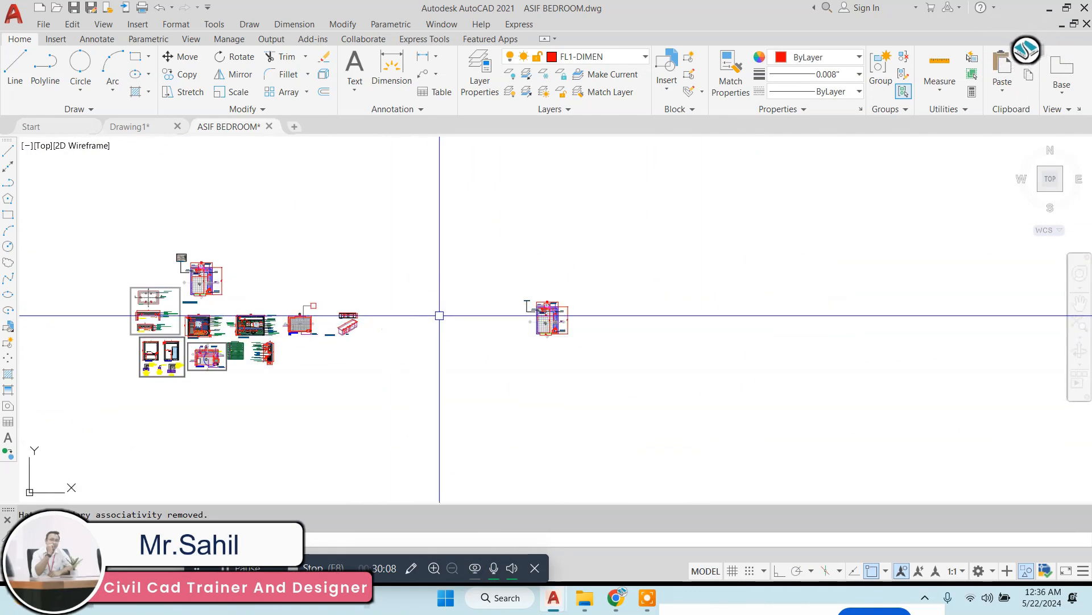
left_click(670, 257)
left_click(480, 383)
key("Delete")
Draw a rectangular border around all the kitchen drawings and offset it outward by 6 inches.
middle_click_drag(219, 325, 419, 296)
scroll(422, 294, "up", 5)
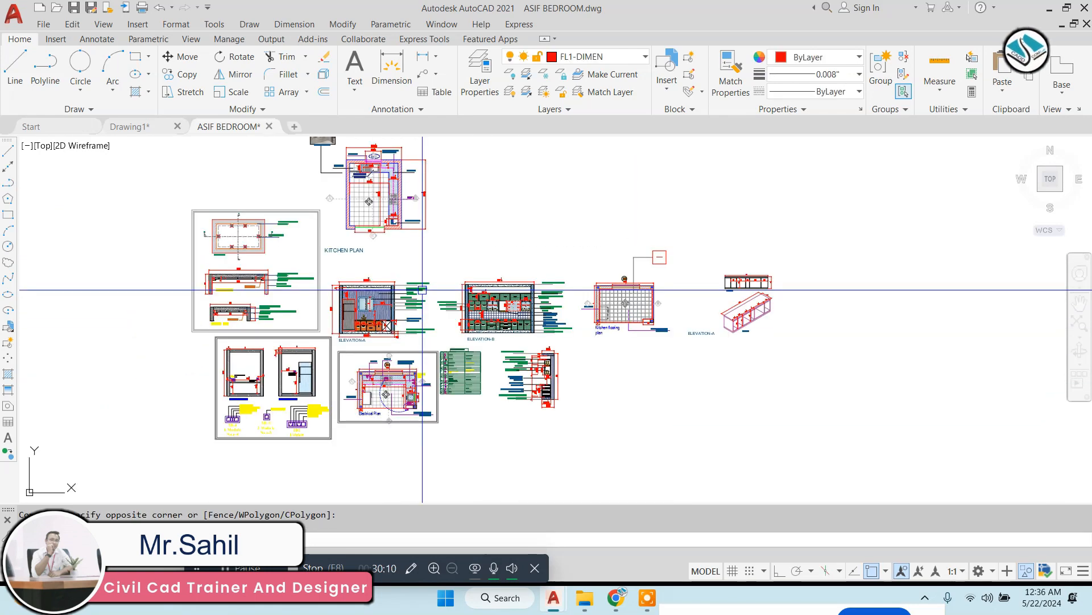
middle_click_drag(315, 228, 470, 290)
type("rec")
key("Return")
middle_click_drag(703, 433, 661, 367)
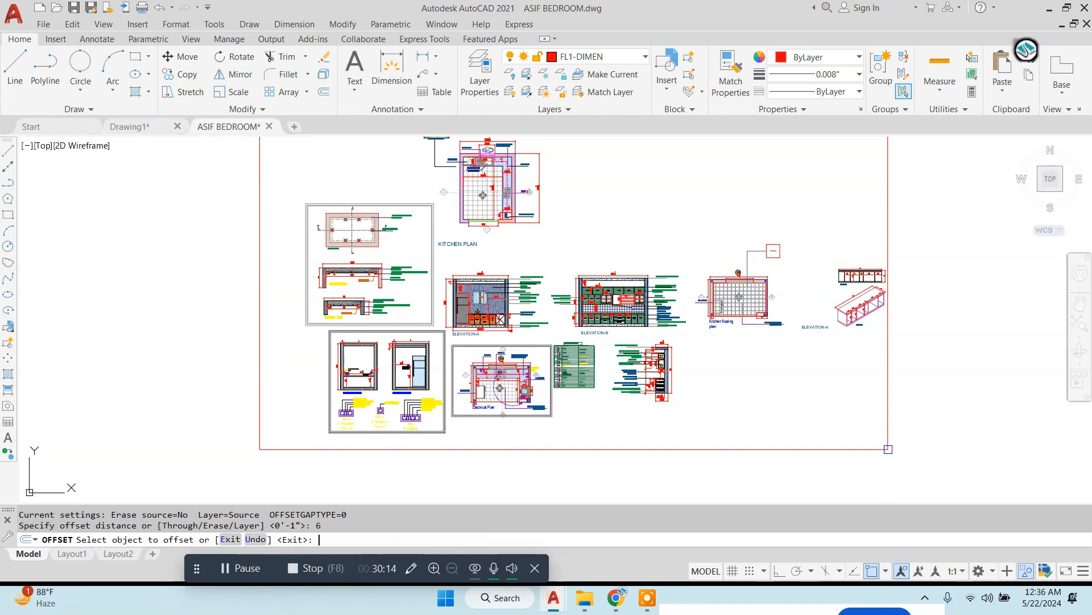
left_click(888, 449)
left_click(916, 443)
Change the colour of both border rectangles to a dark neutral colour.
key("Escape")
left_click(888, 308)
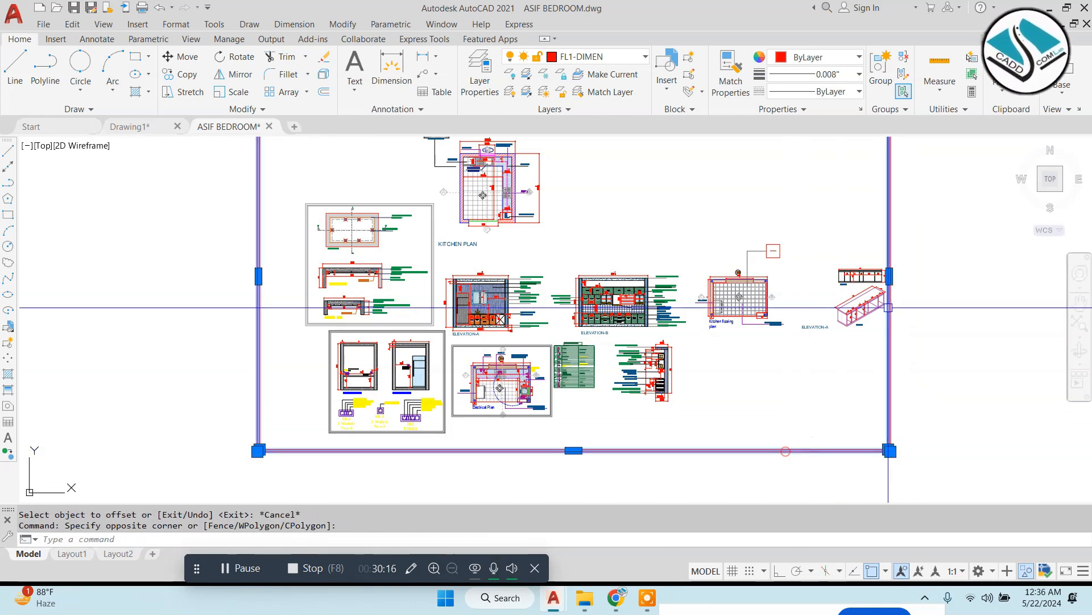
left_click(815, 60)
left_click(779, 115)
scroll(600, 230, "down", 4)
key("Escape")
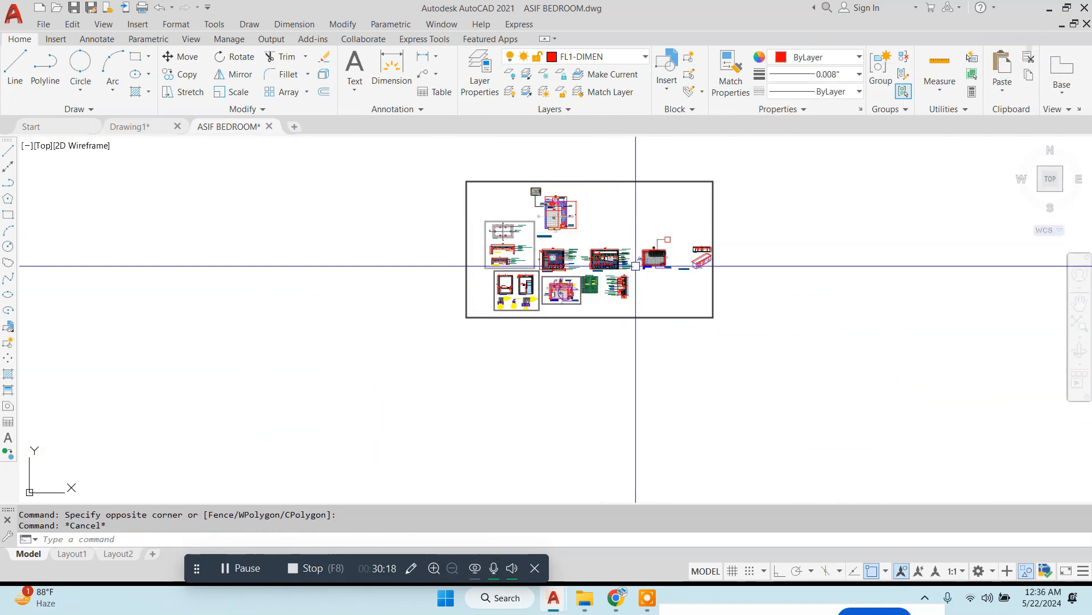
Save the drawing to the Desktop under the new file name KITCHEN in AutoCAD 2010 DWG format.
left_click(44, 25)
left_click(125, 178)
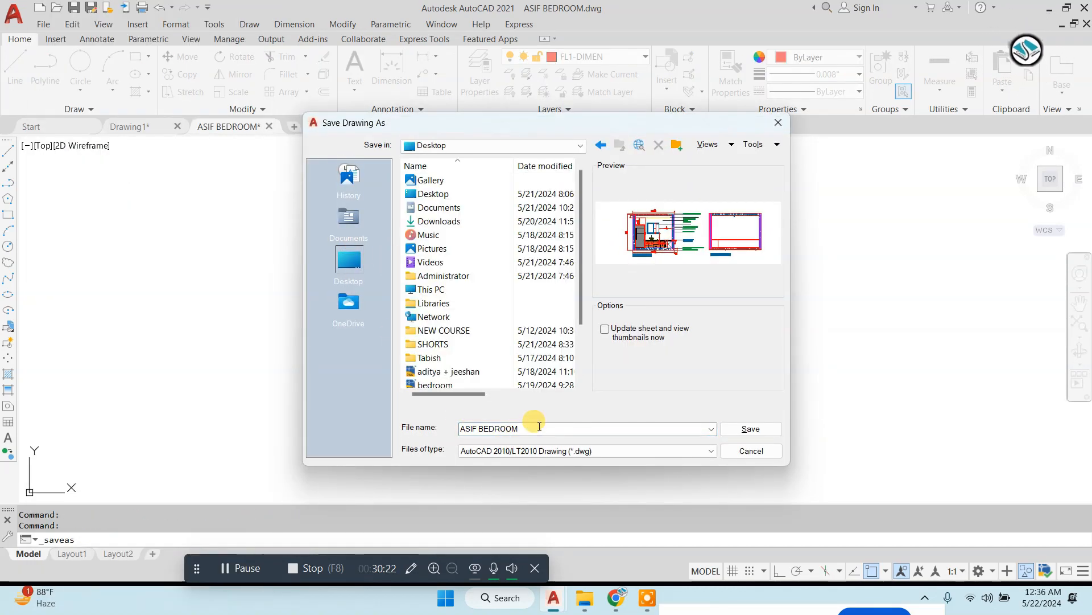
left_click(539, 424)
type("KITCHEN")
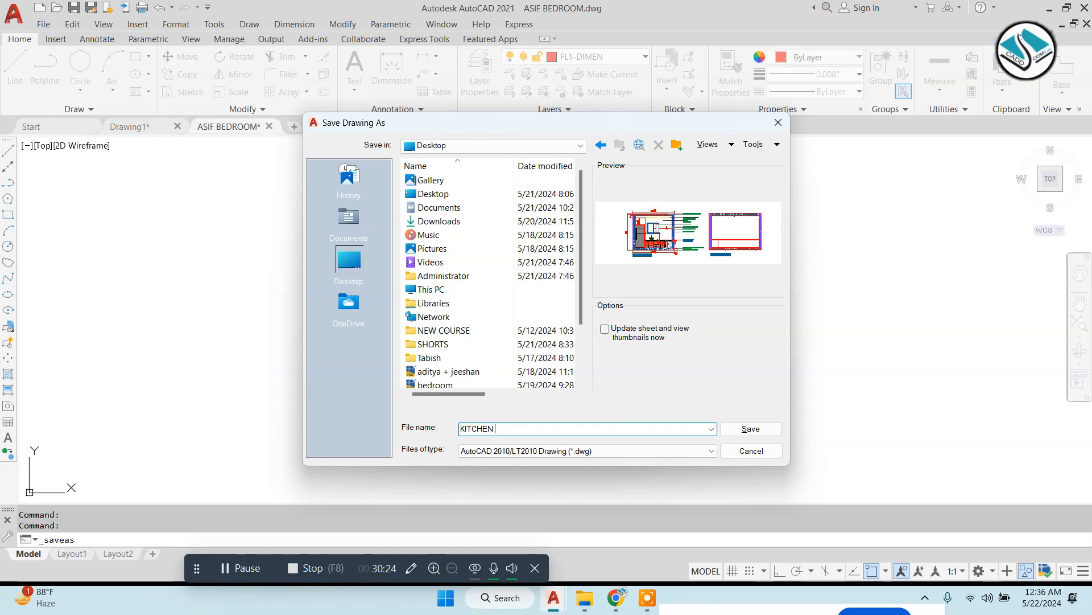
left_click(751, 428)
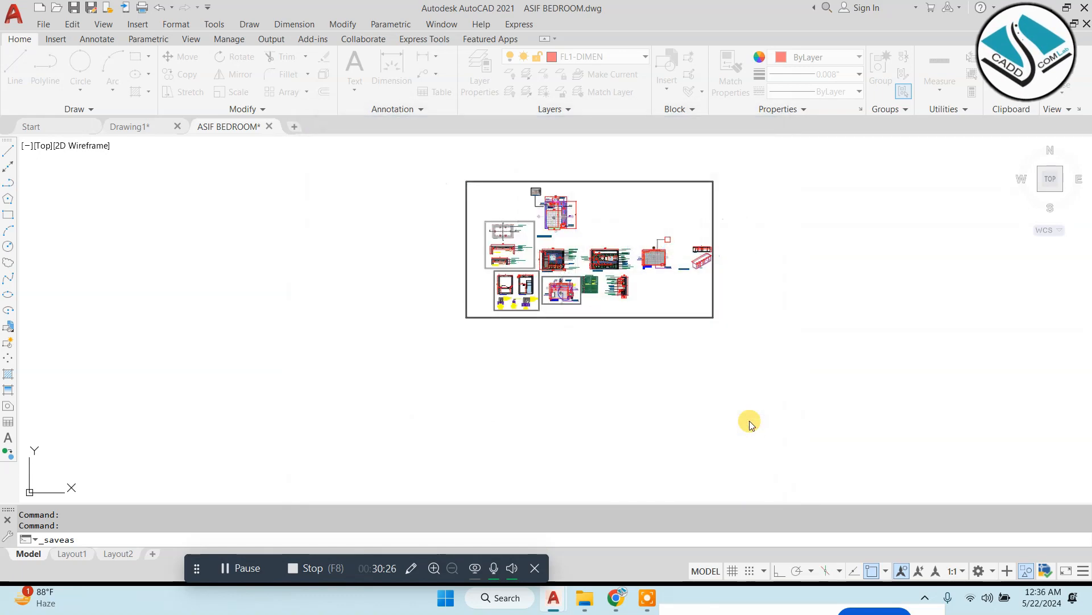
scroll(599, 252, "up", 2)
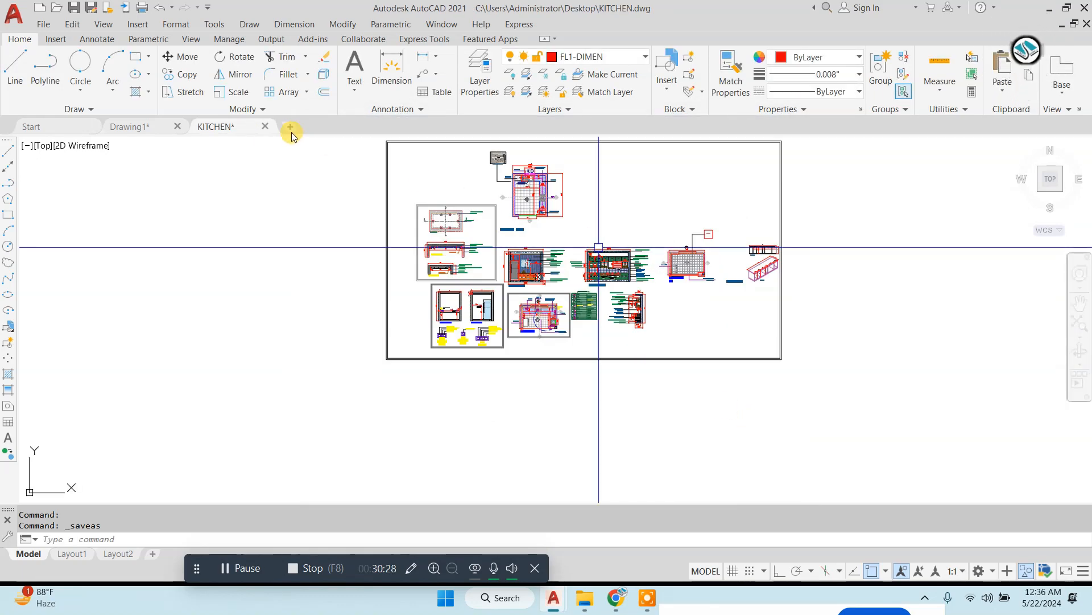
scroll(536, 237, "up", 4)
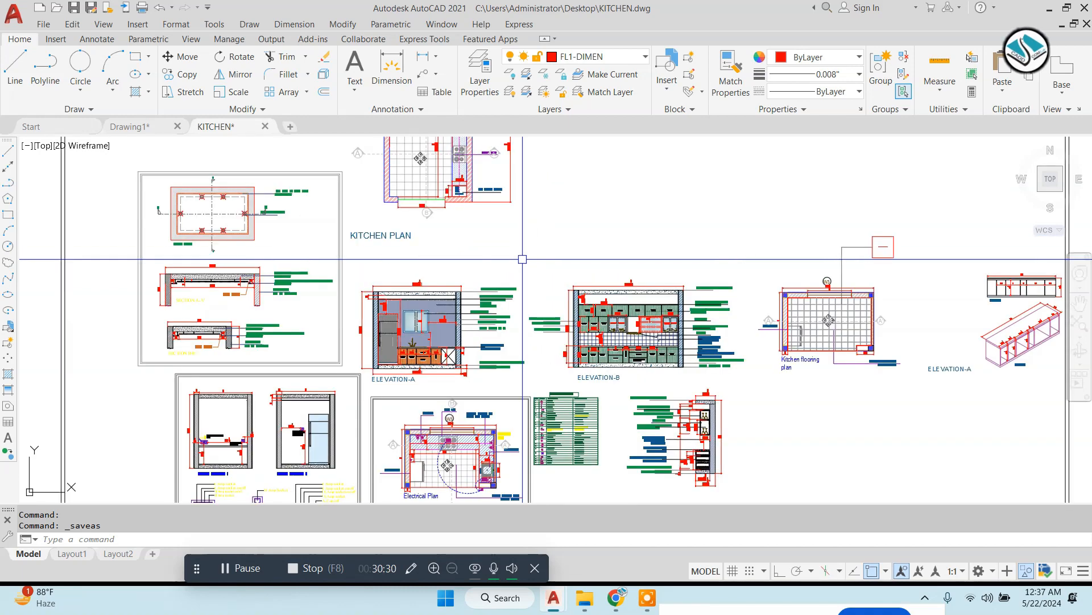